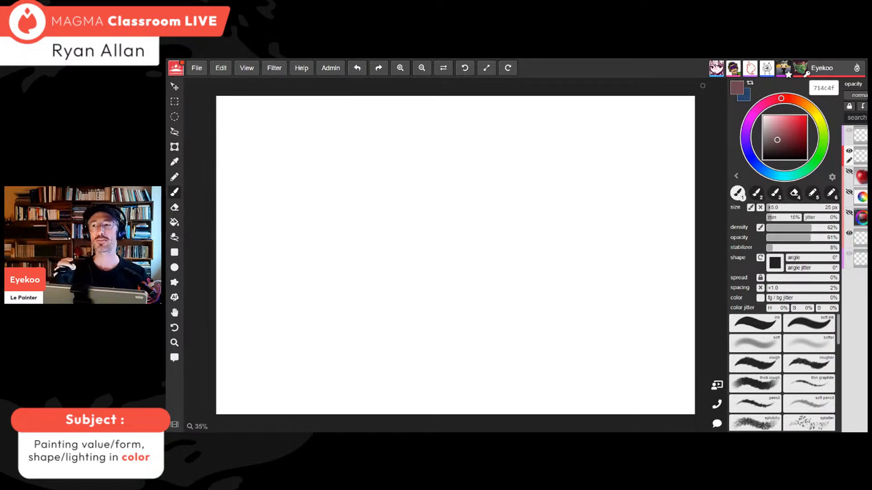
Sketch an angular open contour around the canvas center, ending in a small rounded shape at its lower right
mouse_move(367, 223)
left_mouse_down()
mouse_move(405, 189)
mouse_move(435, 193)
mouse_move(445, 184)
mouse_move(470, 206)
mouse_move(472, 222)
mouse_move(447, 255)
left_mouse_up()
mouse_move(477, 230)
left_mouse_down()
mouse_move(447, 275)
mouse_move(476, 268)
mouse_move(465, 293)
mouse_move(485, 319)
left_mouse_up()
left_click_drag(474, 313, 505, 308)
left_click_drag(479, 260, 518, 261)
left_click_drag(517, 264, 502, 309)
mouse_move(518, 265)
left_mouse_down()
mouse_move(512, 286)
mouse_move(475, 311)
left_mouse_up()
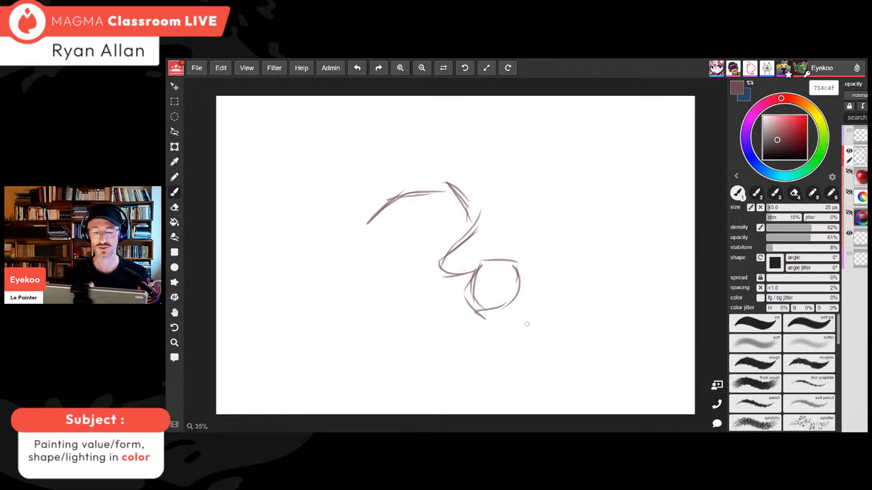
left_click_drag(367, 225, 384, 261)
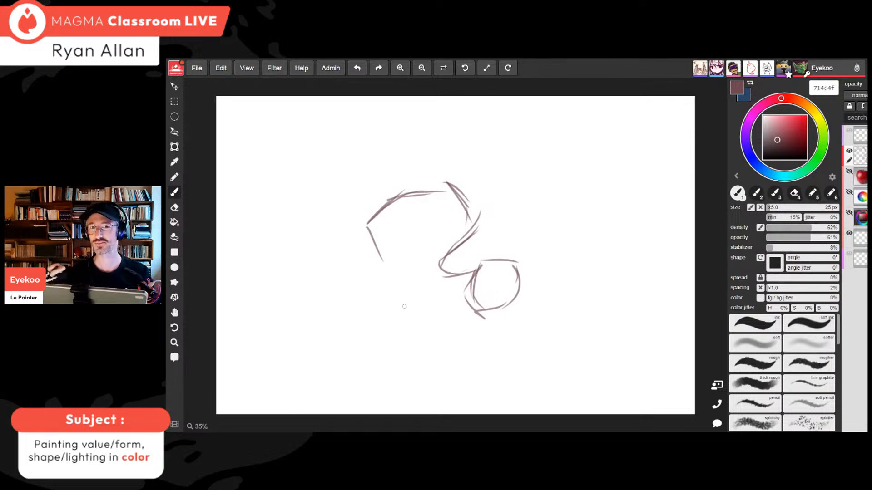
left_click_drag(476, 206, 449, 257)
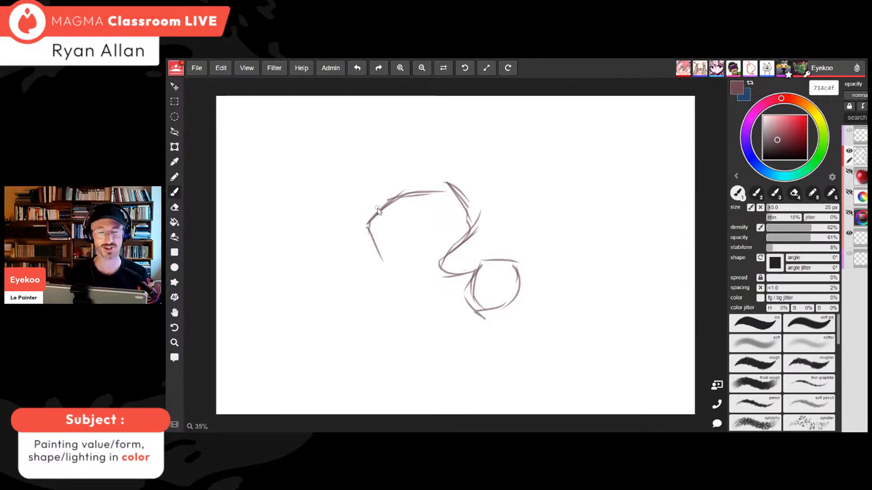
left_click_drag(372, 220, 380, 260)
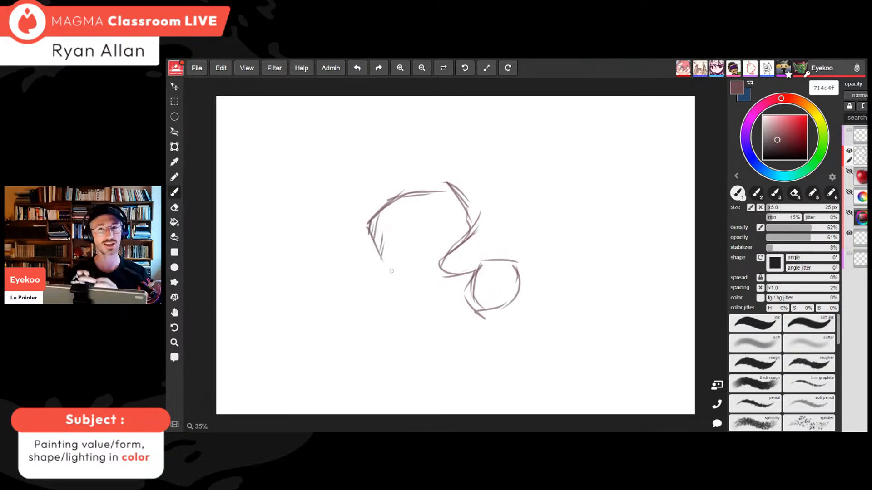
Hatch overlapping mauve lines along the upper-left edge of the sketched contour
left_click_drag(376, 212, 370, 261)
left_click_drag(386, 230, 384, 270)
mouse_move(395, 206)
left_mouse_down()
mouse_move(376, 251)
mouse_move(385, 217)
mouse_move(384, 266)
mouse_move(377, 217)
left_mouse_up()
left_click_drag(403, 191, 386, 233)
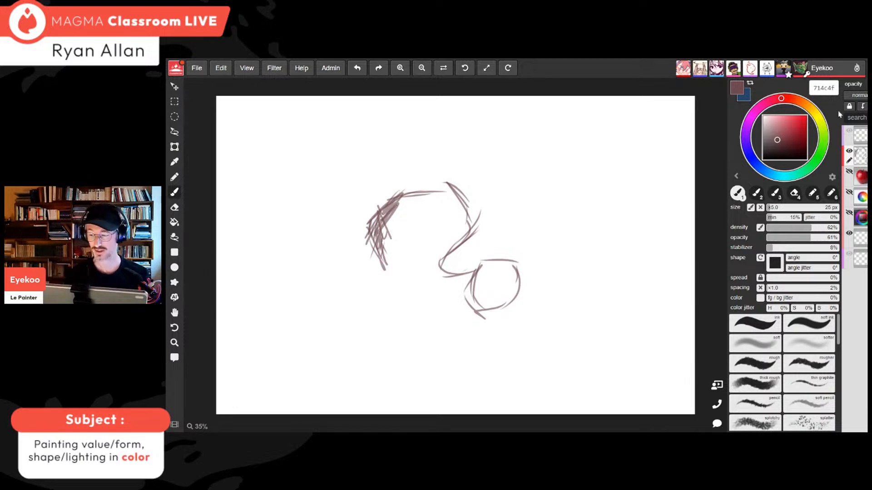
Set the brush size to 220 px and turn off pressure control for size
left_click(798, 208)
left_click(751, 208)
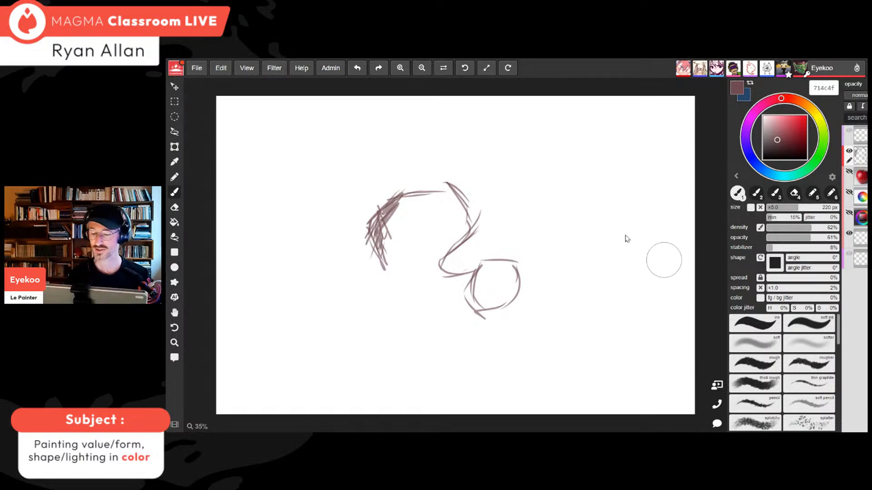
Paint a broad mauve mass with overlapping strokes in the upper-right area of the canvas
mouse_move(490, 171)
left_mouse_down()
mouse_move(548, 172)
mouse_move(541, 218)
mouse_move(522, 203)
mouse_move(568, 227)
mouse_move(542, 150)
mouse_move(593, 159)
mouse_move(590, 209)
mouse_move(549, 218)
mouse_move(520, 199)
left_mouse_up()
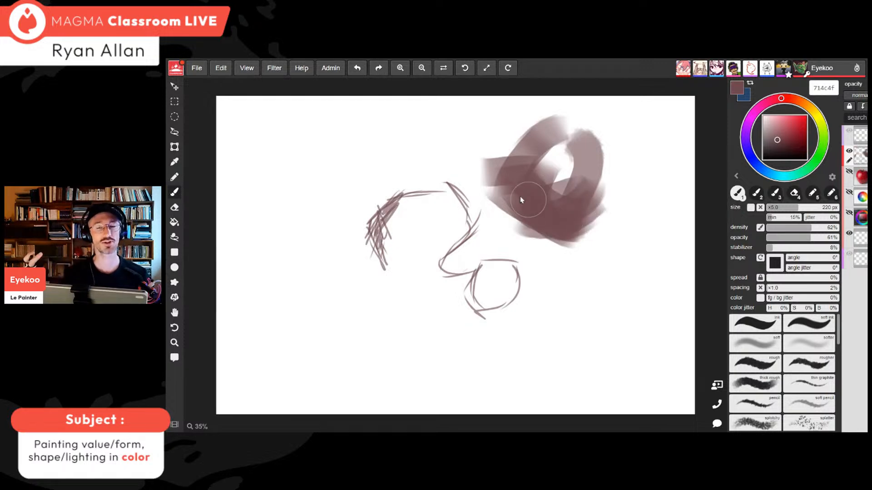
mouse_move(522, 199)
left_mouse_down()
mouse_move(555, 149)
mouse_move(561, 186)
mouse_move(529, 195)
left_mouse_up()
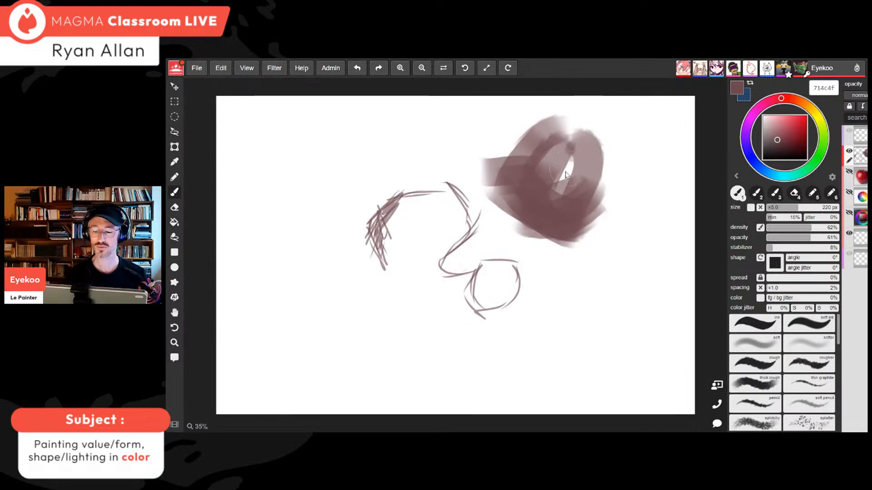
left_click_drag(570, 155, 524, 208)
left_click_drag(564, 255, 594, 229)
mouse_move(496, 219)
left_mouse_down()
mouse_move(509, 194)
mouse_move(524, 252)
left_mouse_up()
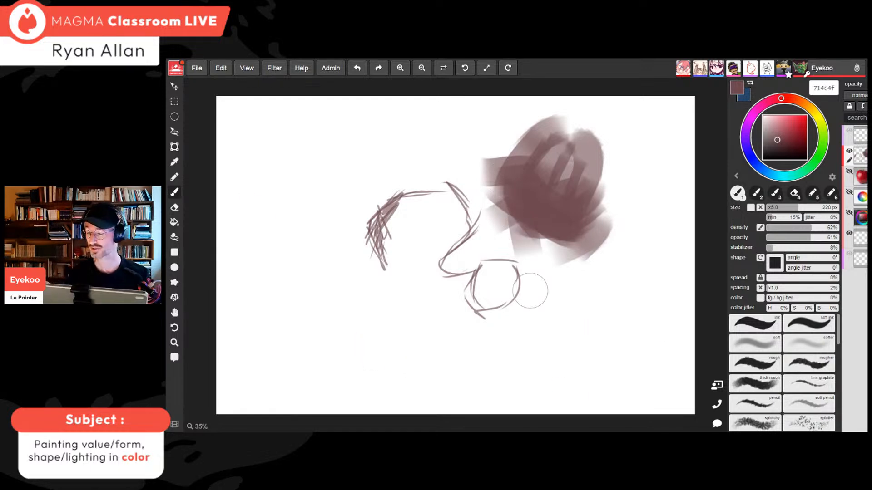
Clear the line sketch and the mauve mass from Layer #6
left_click(736, 176)
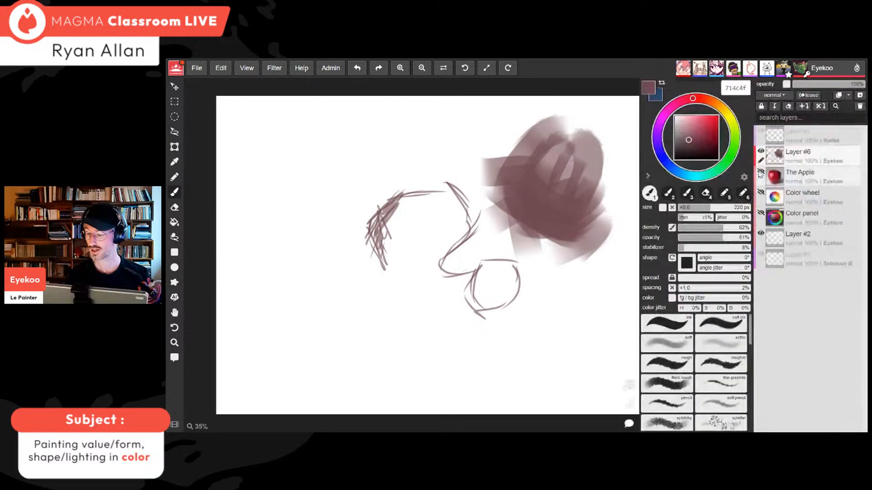
left_click(788, 106)
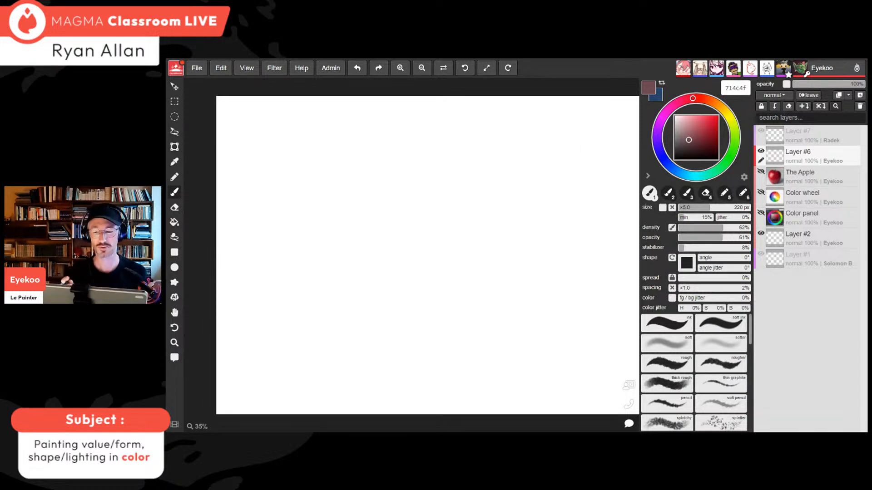
left_click(648, 176)
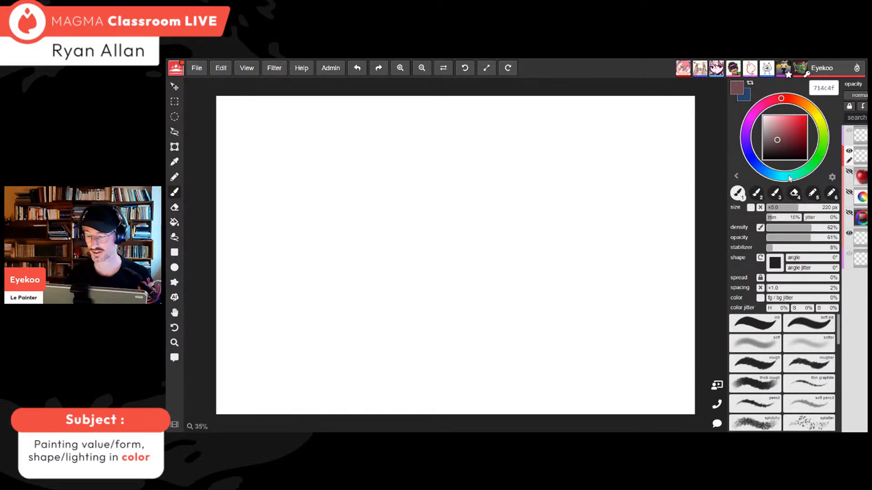
Set up the brush with grey 9c9c9c, 97% density, 100% opacity and the square tip shape
left_click_drag(778, 141, 762, 138)
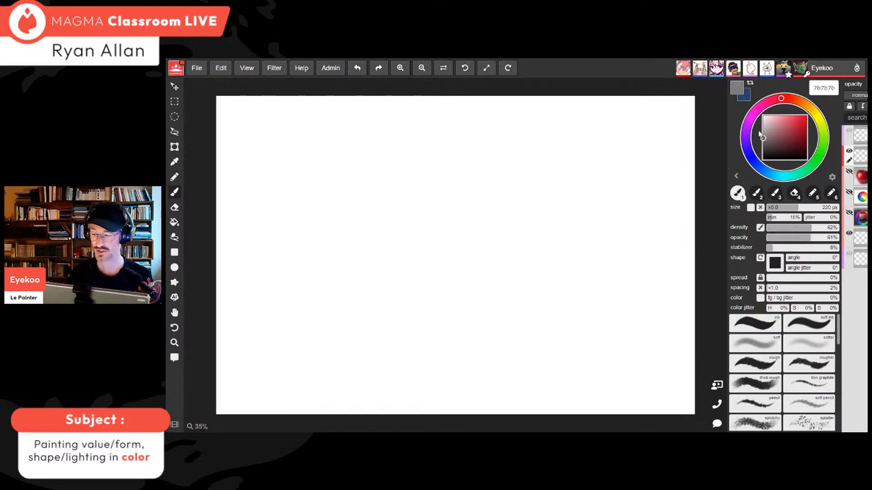
left_click_drag(763, 138, 763, 132)
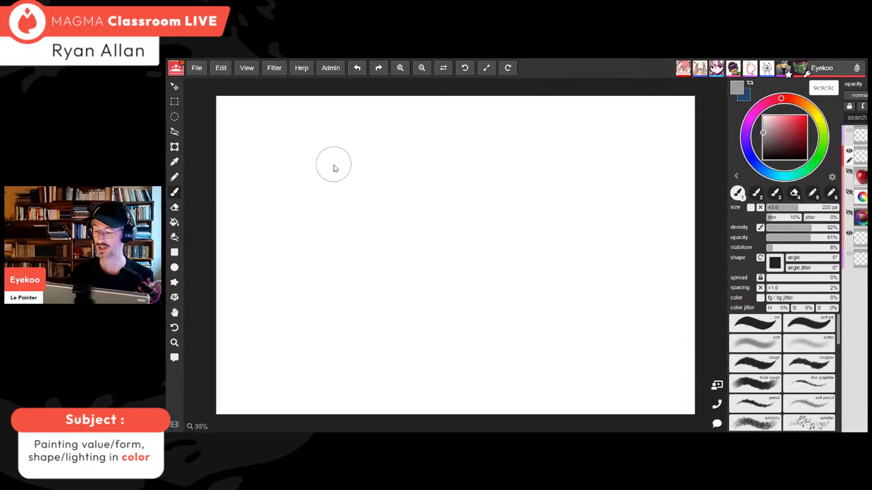
left_click_drag(829, 241, 834, 237)
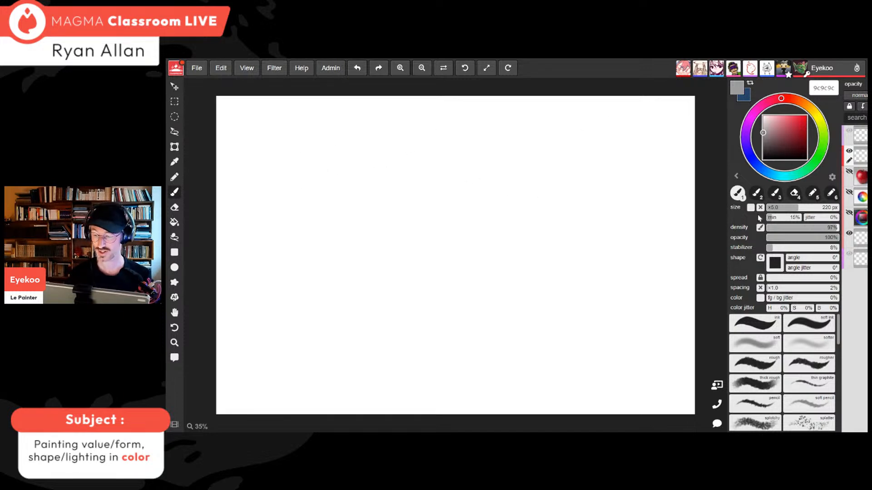
left_click(775, 263)
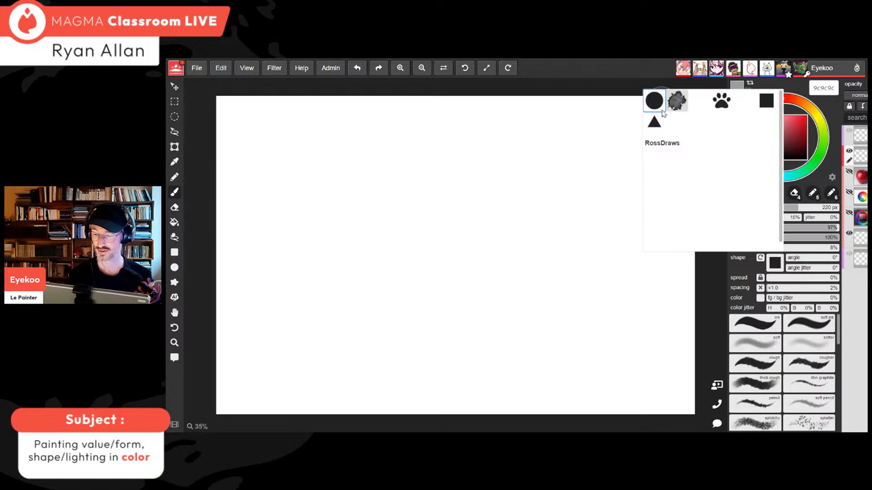
left_click(766, 106)
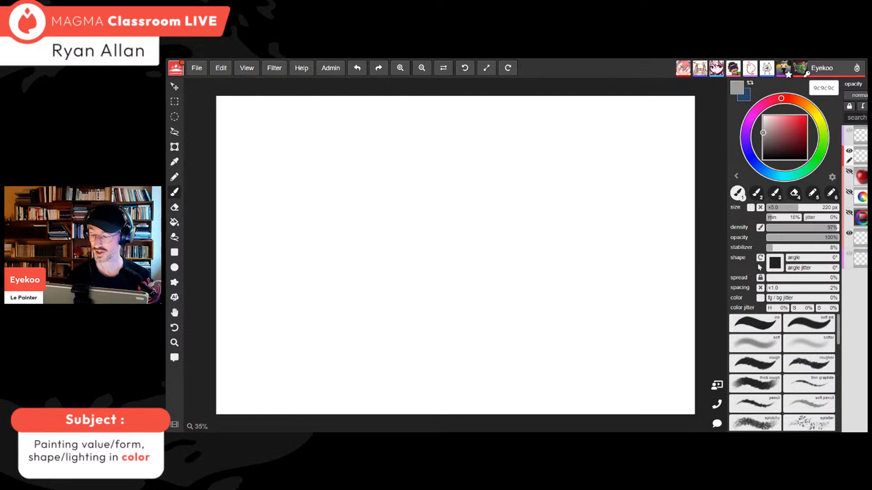
Try grey test strokes with the square tip, starting with shape rotation off, and undo them
mouse_move(537, 175)
left_mouse_down()
mouse_move(540, 159)
mouse_move(552, 191)
mouse_move(566, 194)
mouse_move(586, 168)
mouse_move(598, 186)
mouse_move(515, 185)
mouse_move(543, 198)
mouse_move(463, 205)
mouse_move(474, 227)
mouse_move(482, 171)
mouse_move(512, 168)
left_mouse_up()
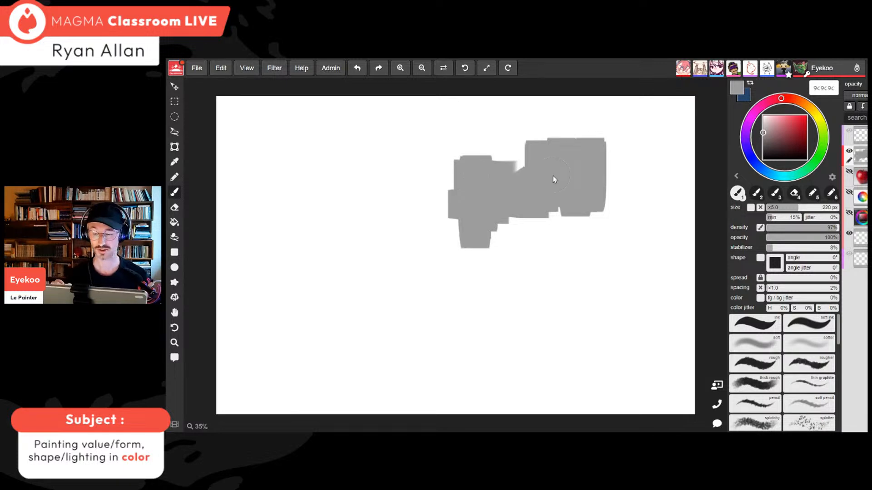
key("ctrl+z")
key("ctrl+z")
key("ctrl+z")
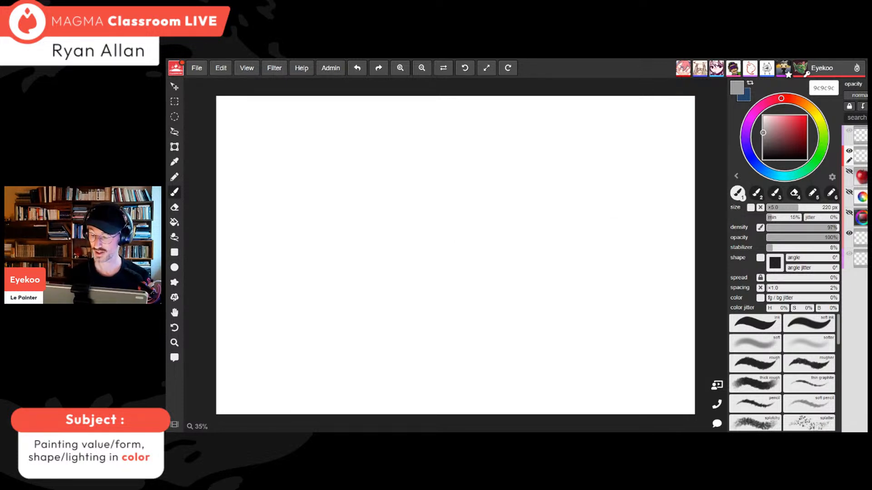
mouse_move(558, 156)
left_mouse_down()
mouse_move(552, 206)
mouse_move(522, 236)
mouse_move(486, 247)
mouse_move(405, 243)
mouse_move(383, 200)
mouse_move(399, 169)
mouse_move(454, 154)
mouse_move(438, 151)
left_mouse_up()
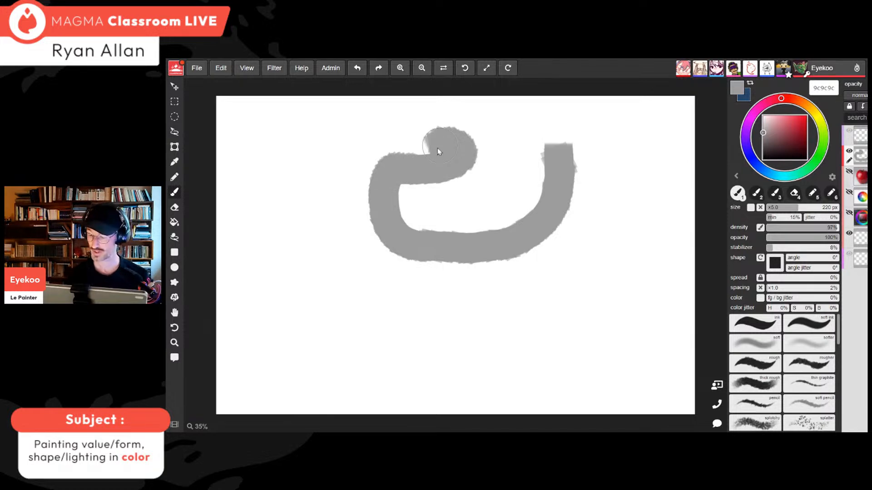
key("ctrl+z")
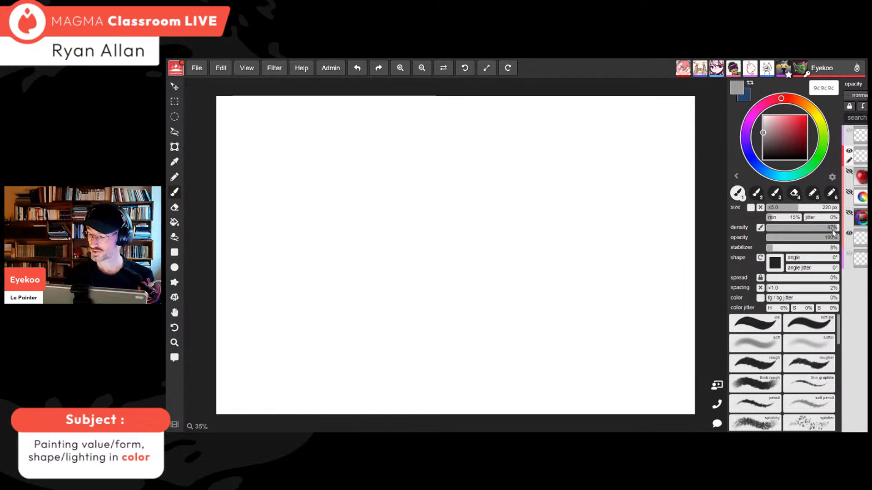
Turn off pressure control for density, set it to 99%, and pick grey 939393
left_click(760, 228)
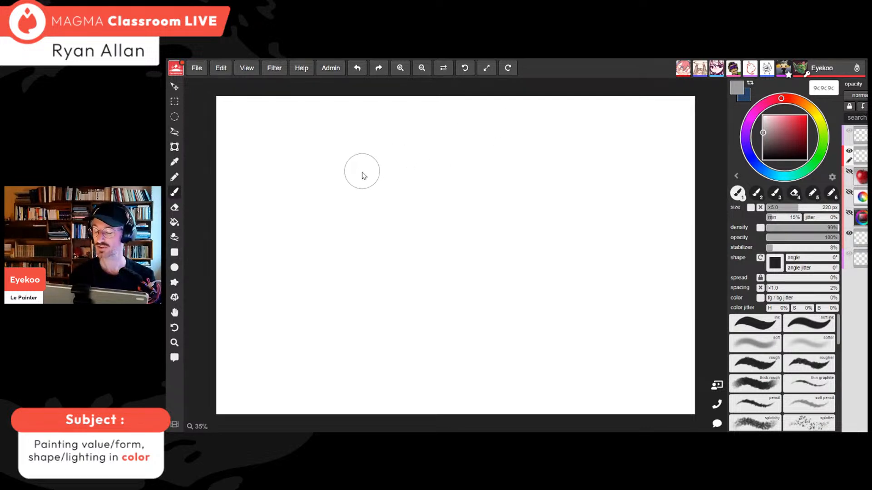
left_click(763, 134)
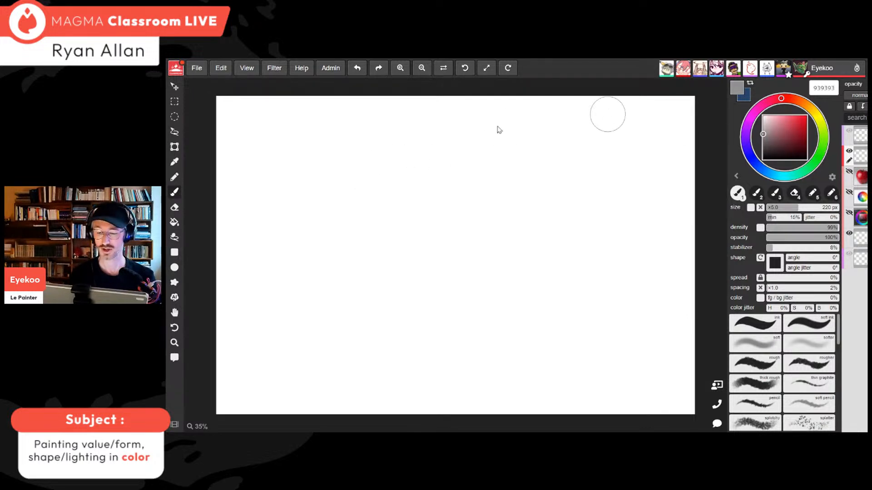
Paint a solid grey square block in the upper-left area of the canvas and even out its edges
mouse_move(300, 137)
left_mouse_down()
mouse_move(291, 227)
mouse_move(284, 136)
mouse_move(385, 136)
left_mouse_up()
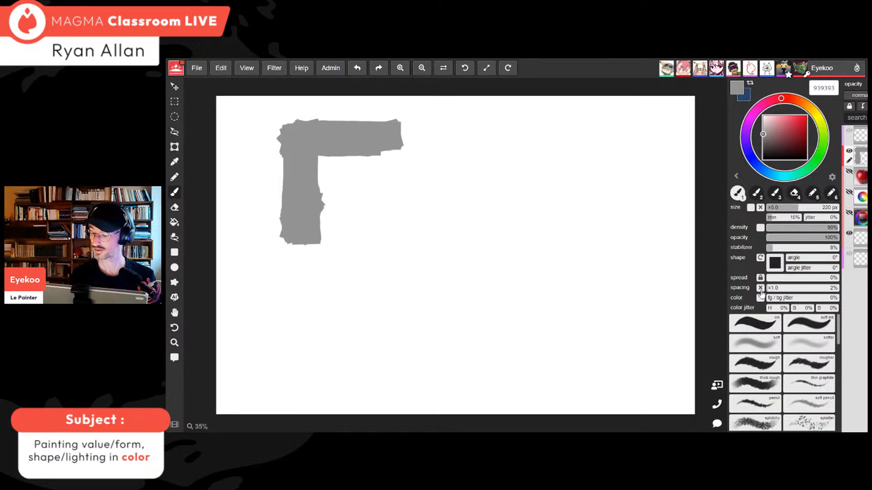
mouse_move(351, 167)
left_mouse_down()
mouse_move(331, 245)
mouse_move(369, 245)
mouse_move(399, 159)
mouse_move(363, 258)
mouse_move(420, 245)
mouse_move(367, 251)
left_mouse_up()
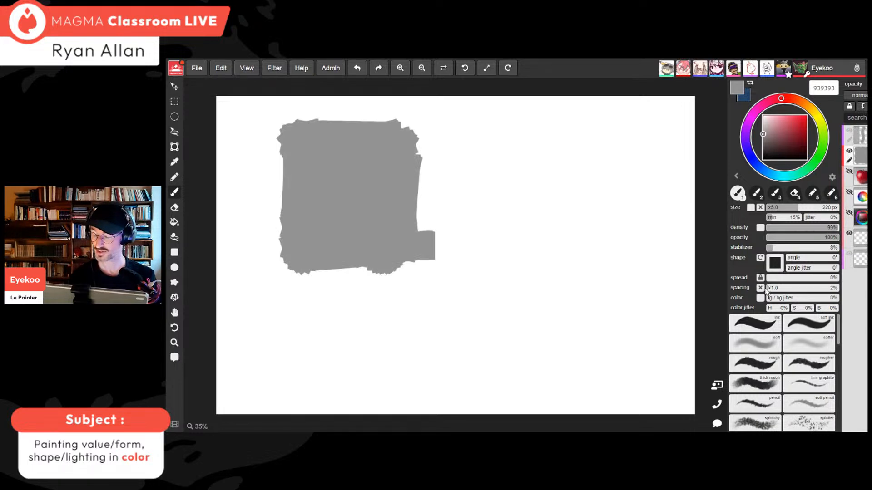
left_click_drag(411, 134, 416, 230)
mouse_move(290, 128)
left_mouse_down()
mouse_move(291, 273)
mouse_move(382, 274)
left_mouse_up()
mouse_move(292, 273)
left_mouse_down()
mouse_move(290, 254)
mouse_move(292, 274)
left_mouse_up()
left_click_drag(296, 132, 382, 135)
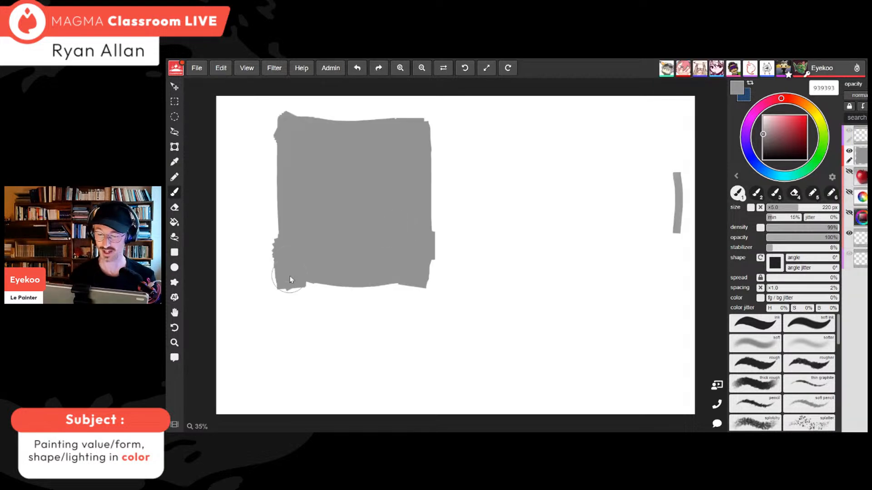
Change the brush color to light grey c4c4c4
left_click(763, 139)
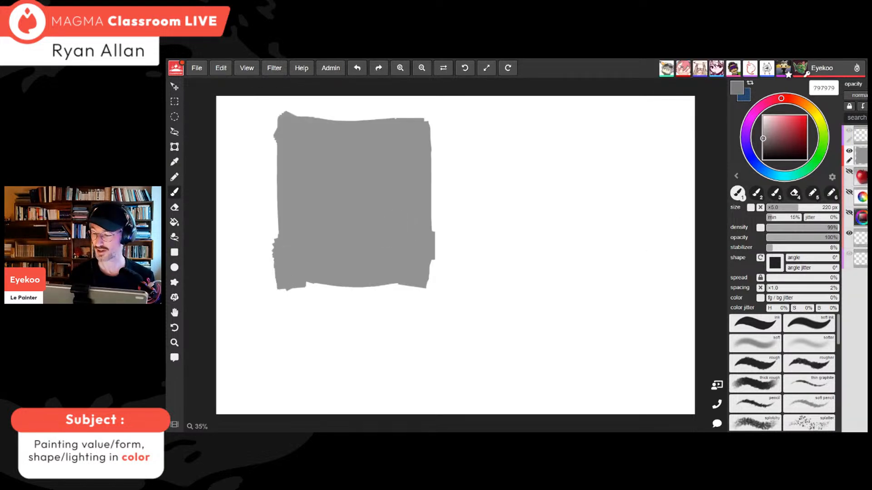
left_click(763, 139)
left_click(764, 125)
left_click(763, 125)
Try painting light grey over the darker square block, set the brush size to 360 px, and undo the overpainting
mouse_move(305, 149)
left_mouse_down()
mouse_move(299, 258)
mouse_move(335, 254)
mouse_move(389, 203)
mouse_move(416, 201)
mouse_move(415, 153)
left_mouse_up()
left_click_drag(805, 208, 816, 208)
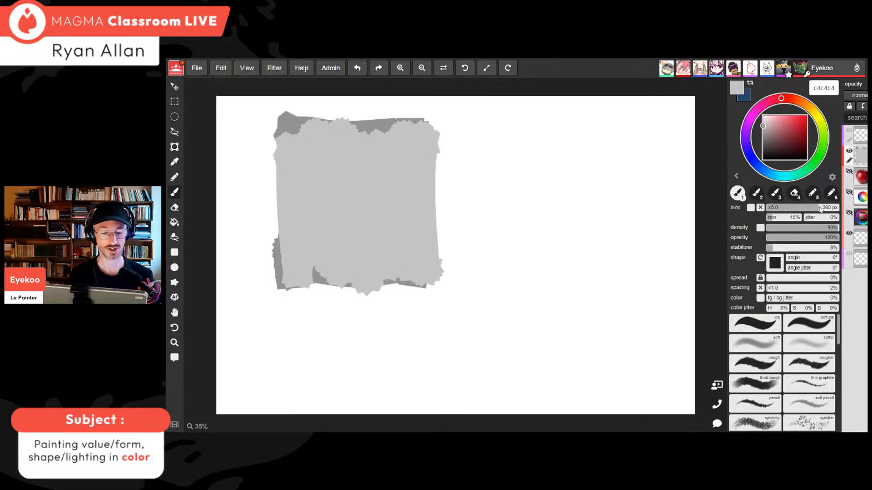
key("ctrl+z")
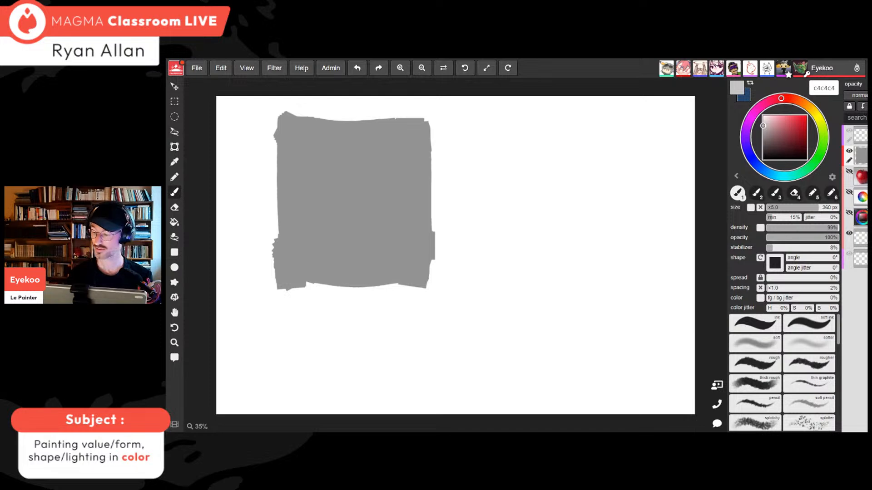
Clear the grey square block from Layer #6
left_click(736, 176)
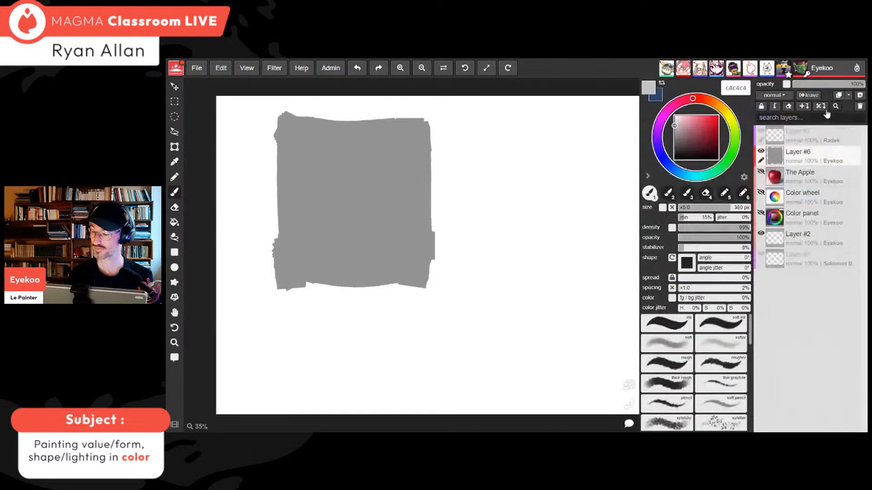
left_click(788, 107)
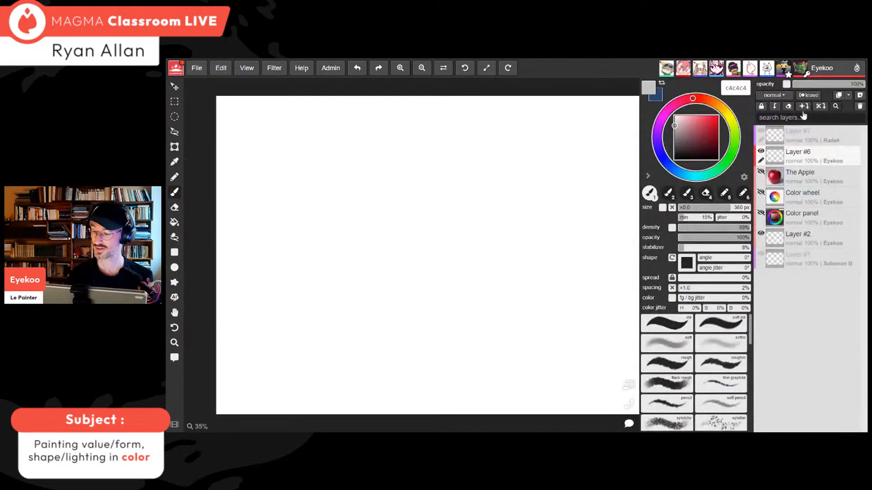
left_click(647, 176)
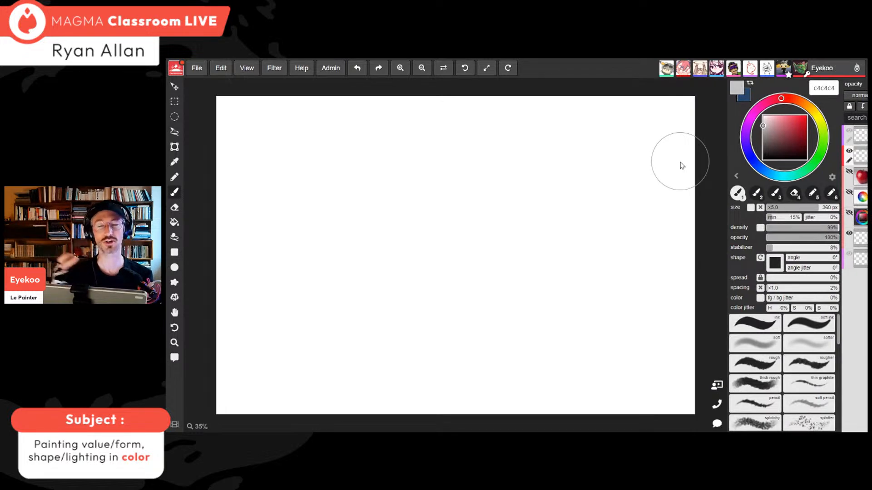
Try light grey strokes with a 105 px brush in the left part of the canvas and undo them
left_click_drag(787, 211, 781, 210)
mouse_move(326, 166)
left_mouse_down()
mouse_move(318, 171)
mouse_move(379, 172)
mouse_move(304, 205)
mouse_move(327, 177)
mouse_move(358, 181)
mouse_move(323, 225)
mouse_move(382, 193)
mouse_move(331, 244)
left_mouse_up()
key("ctrl+z")
key("ctrl+z")
key("ctrl+z")
key("ctrl+z")
key("ctrl+z")
key("ctrl+z")
key("ctrl+z")
key("ctrl+z")
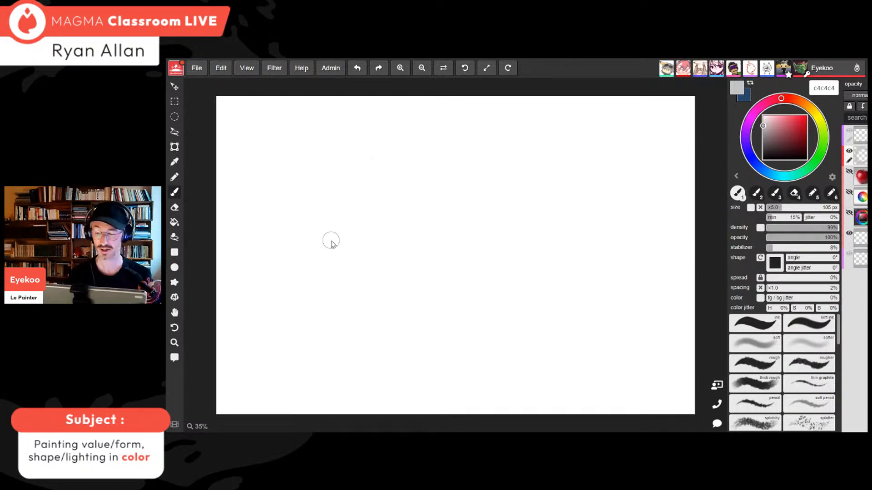
Set the brush size to 385 px and paint a large light grey rectangular block in the left half of the canvas
left_click_drag(800, 208, 822, 211)
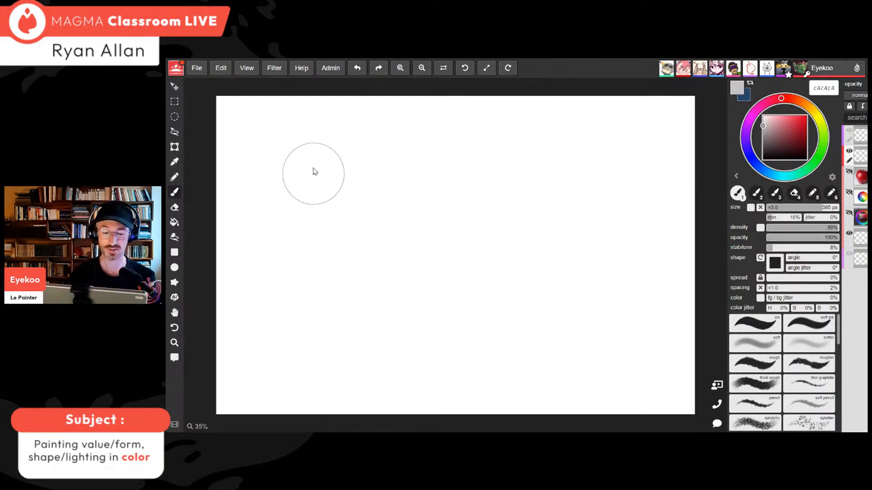
mouse_move(312, 148)
left_mouse_down()
mouse_move(324, 213)
mouse_move(366, 223)
mouse_move(424, 179)
mouse_move(425, 307)
left_mouse_up()
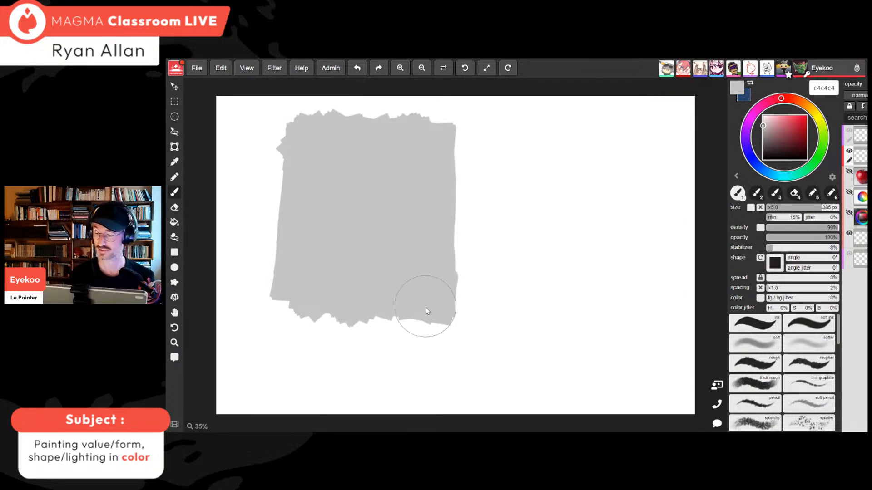
Paint a mid-grey (#888888) circle in the middle of the light grey block with the 385 px brush
left_click(763, 139)
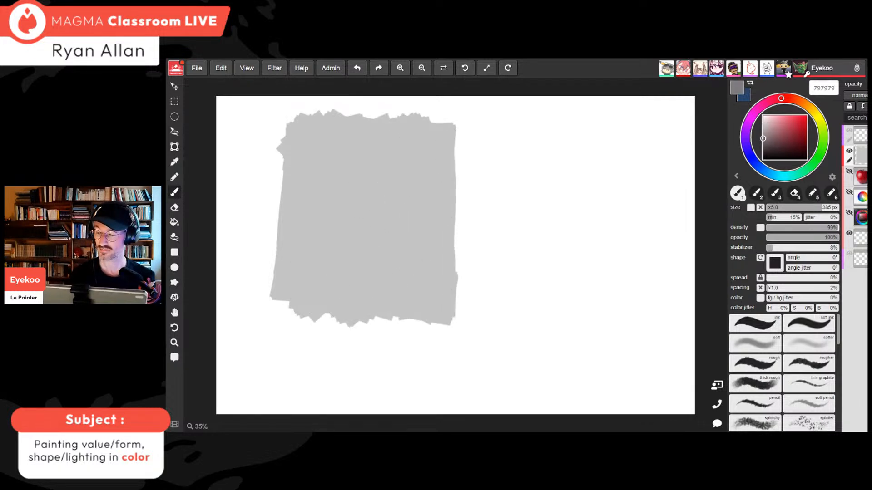
left_click(762, 136)
mouse_move(391, 195)
left_mouse_down()
mouse_move(368, 252)
mouse_move(353, 210)
mouse_move(393, 229)
left_mouse_up()
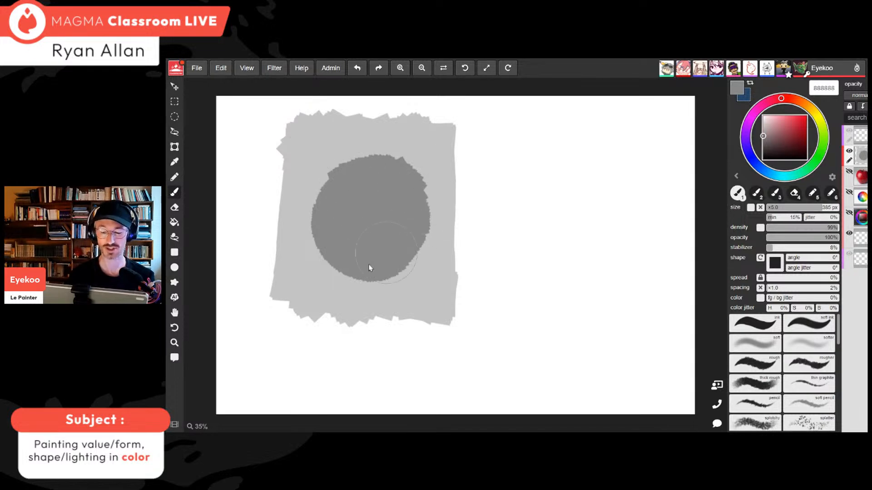
Paint a dark grey (#535353) shadow along the circle's lower-right edge with the brush size set to 255 px
left_click_drag(766, 143, 763, 144)
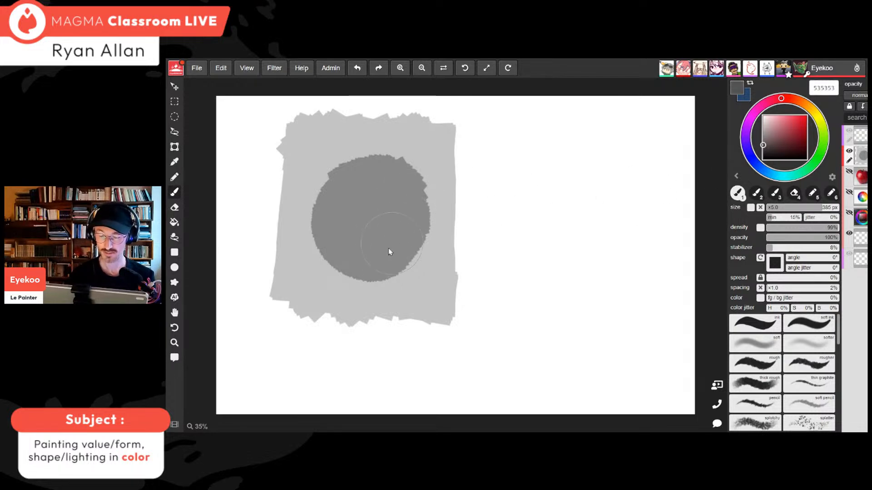
left_click(803, 207)
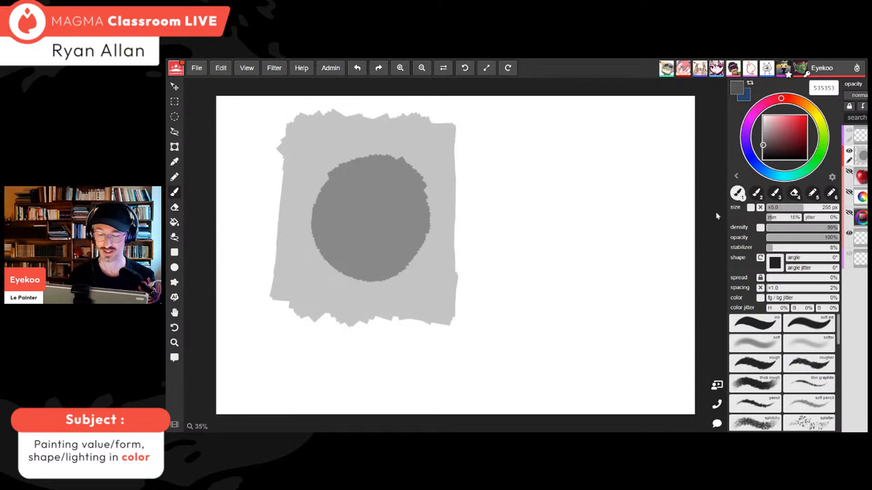
left_click_drag(418, 195, 363, 276)
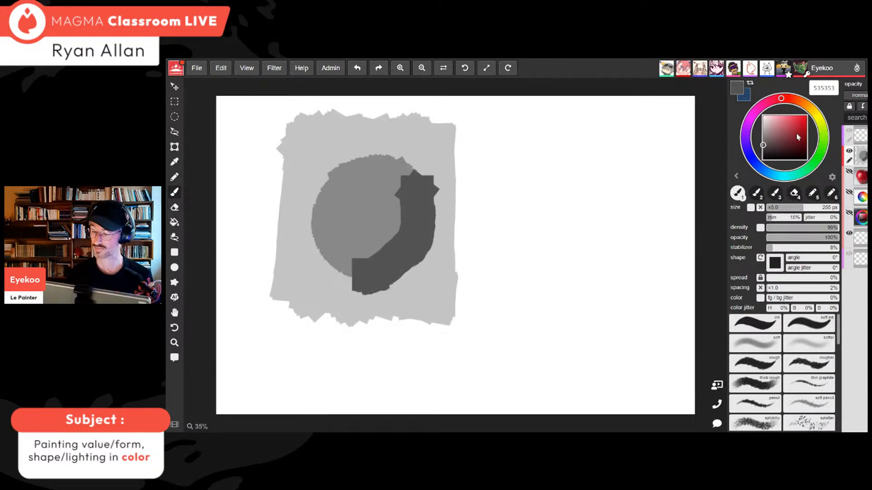
Paint a light grey (#c2c2c2) highlight on the upper-left part of the circle
left_click(370, 215, "alt")
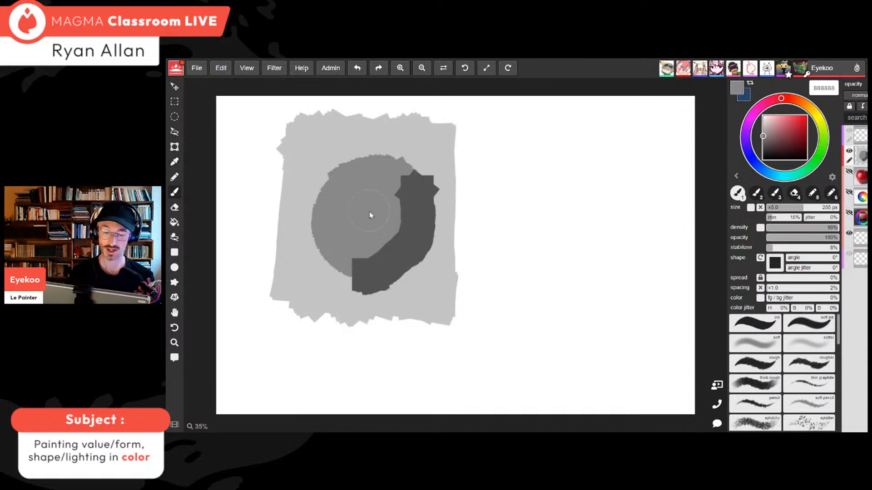
left_click_drag(765, 131, 763, 127)
left_click(762, 127)
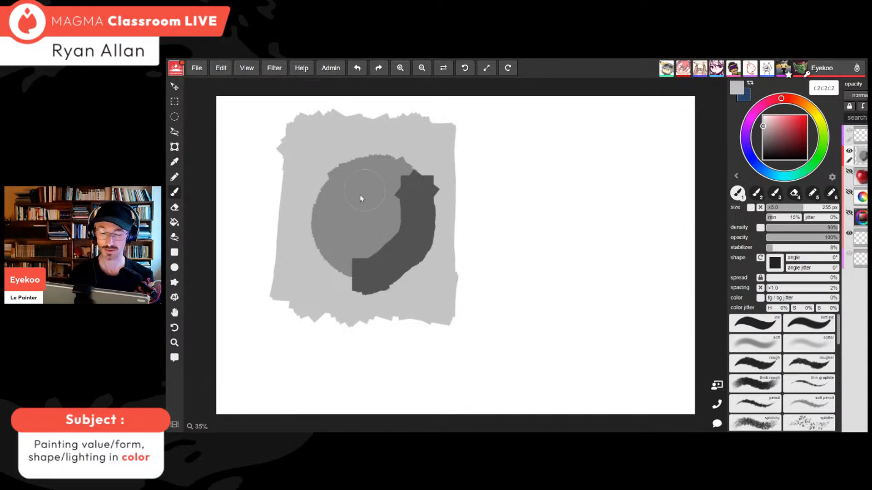
left_click_drag(356, 199, 349, 214)
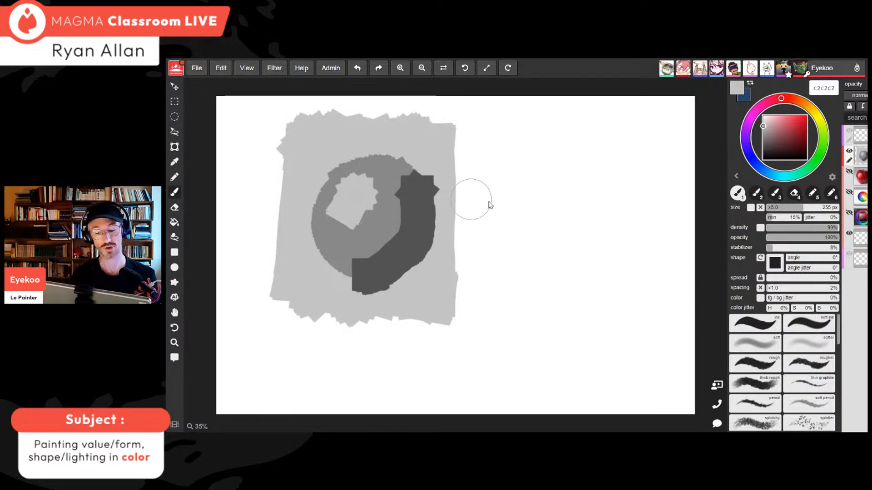
Sample the dark grey #535353 from the shadow and paint a cast shadow extending from the circle's base past the block's right edge
left_click(402, 250, "alt")
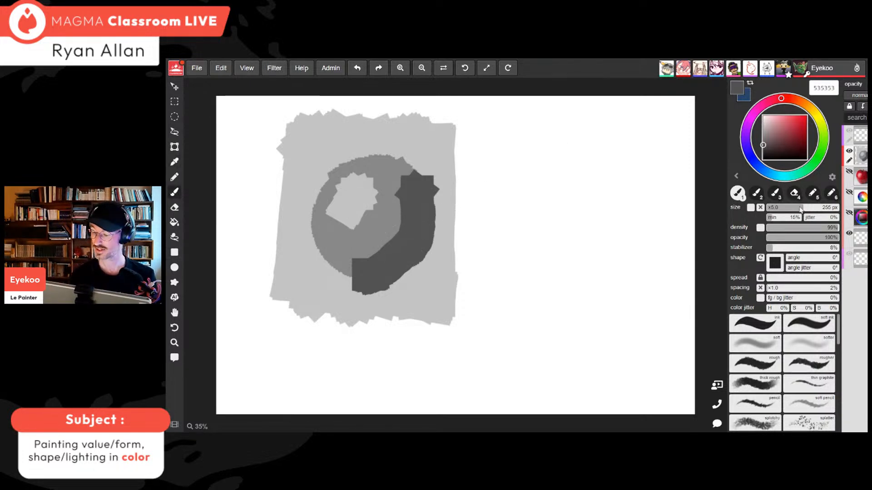
key("alt")
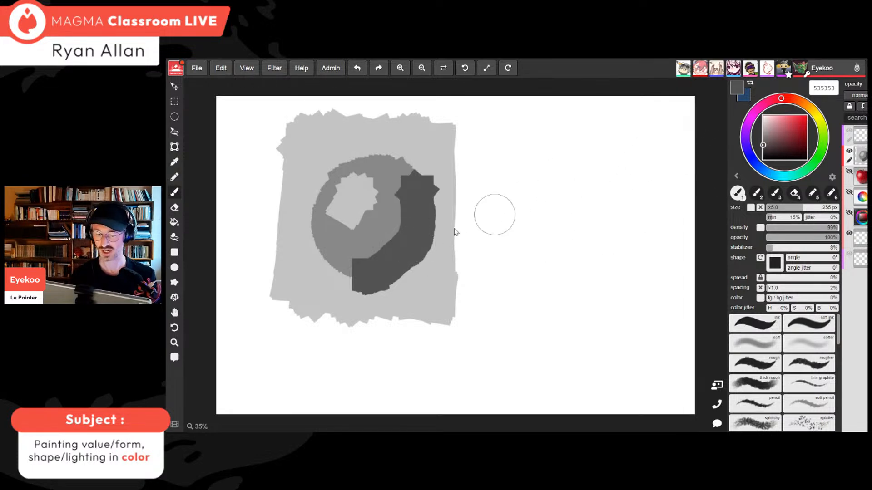
mouse_move(388, 275)
left_mouse_down()
mouse_move(434, 253)
mouse_move(393, 266)
left_mouse_up()
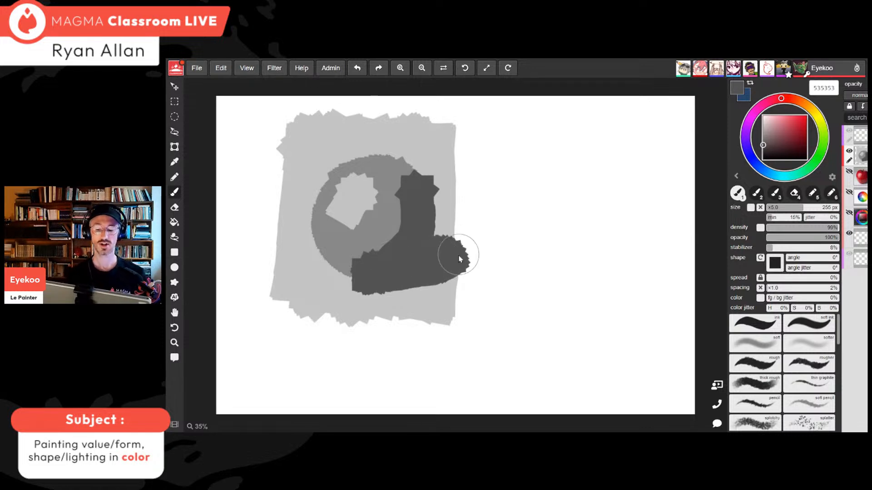
Repaint the background left of and above the circle, trying mid-grey #959595 first and covering it with dark grey #606060
scroll(459, 256, "down", 3)
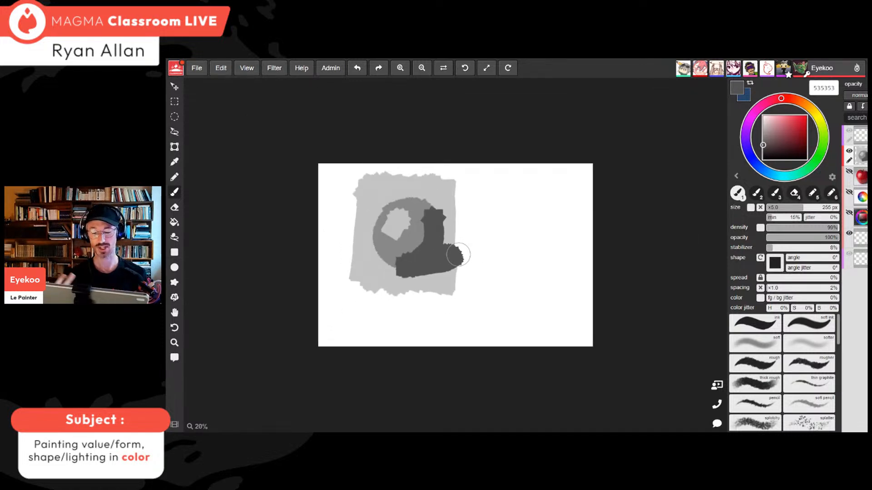
scroll(458, 255, "up", 1)
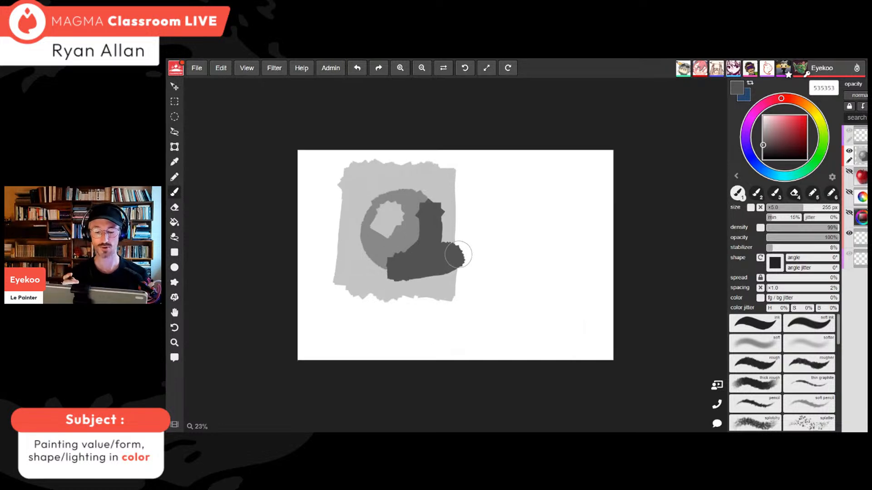
scroll(458, 255, "down", 2)
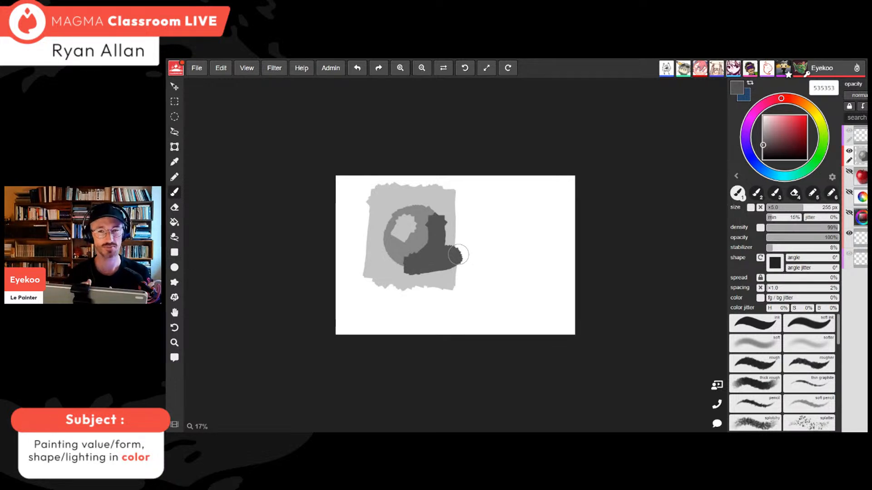
scroll(459, 255, "up", 2)
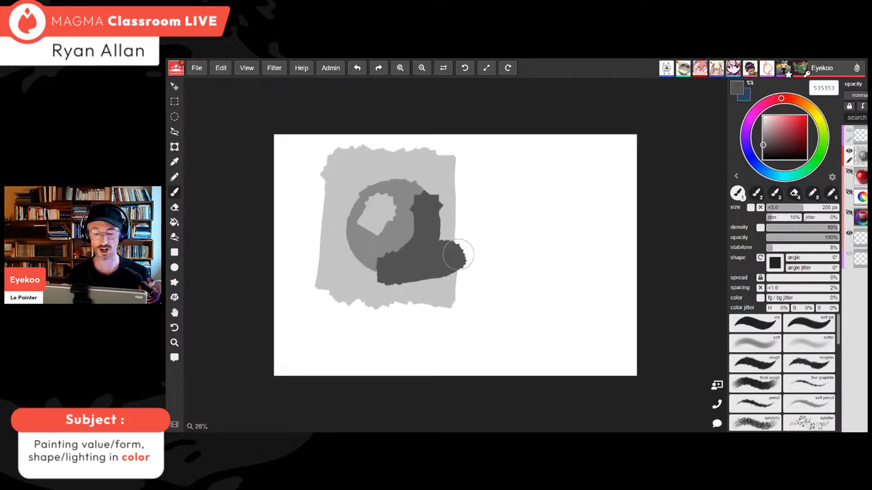
left_click(404, 156, "alt")
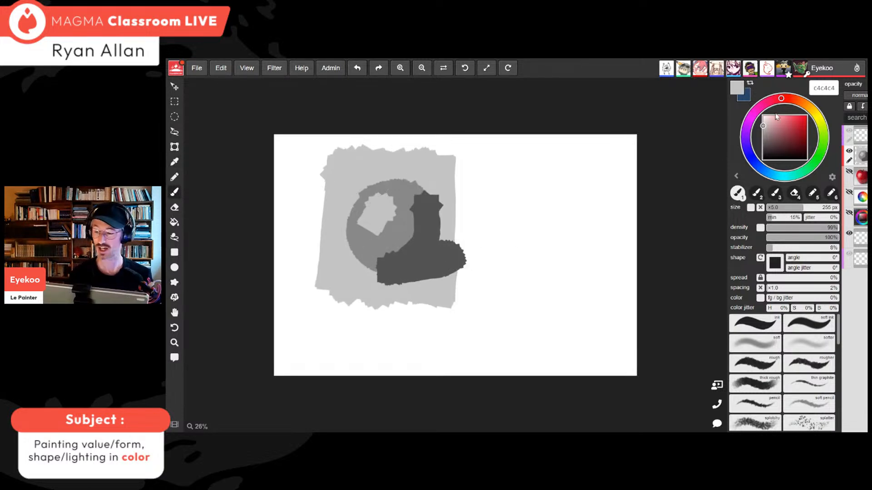
left_click(763, 134)
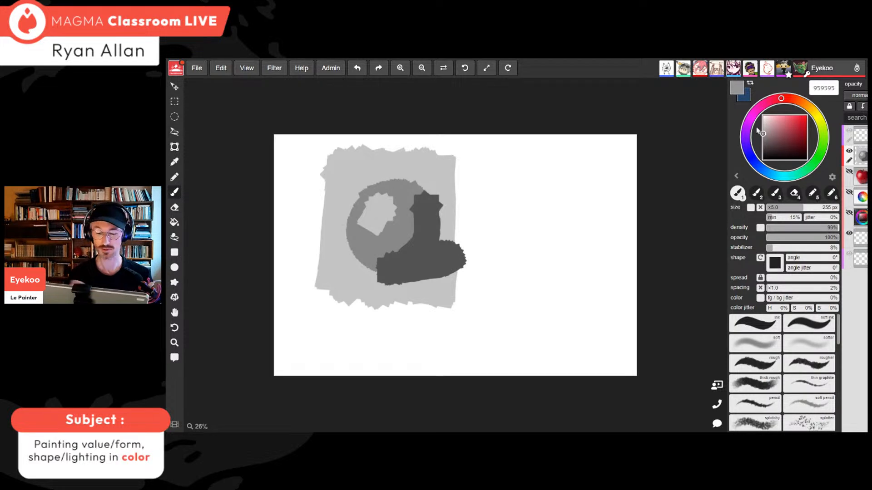
mouse_move(337, 182)
left_mouse_down()
mouse_move(346, 191)
mouse_move(367, 177)
left_mouse_up()
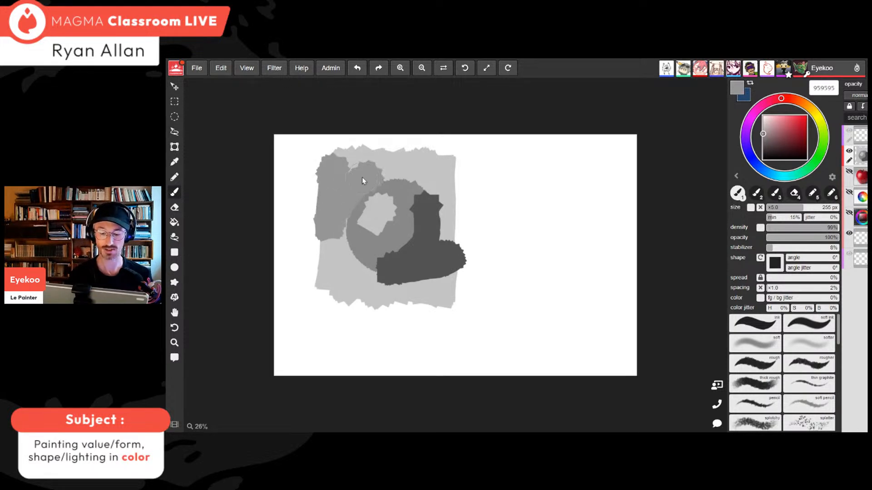
left_click(763, 143)
mouse_move(337, 207)
left_mouse_down()
mouse_move(355, 177)
mouse_move(327, 154)
mouse_move(357, 168)
mouse_move(445, 152)
mouse_move(404, 172)
mouse_move(436, 164)
mouse_move(317, 259)
mouse_move(322, 182)
mouse_move(332, 268)
mouse_move(336, 244)
mouse_move(350, 272)
mouse_move(313, 291)
mouse_move(336, 263)
left_mouse_up()
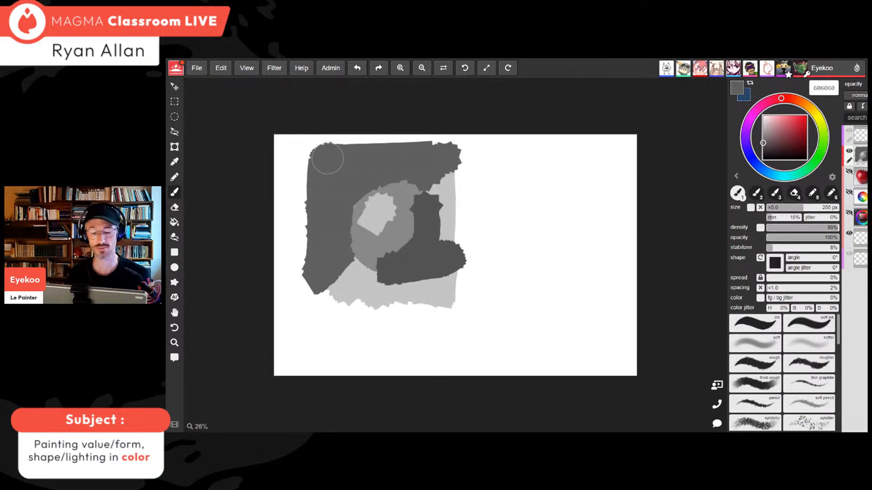
Darken the brush colour to #555555 and paint from the background's upper-right corner down towards the circle
left_click(763, 145)
key("ctrl+minus")
key("ctrl+minus")
key("ctrl+minus")
key("ctrl+minus")
key("ctrl+minus")
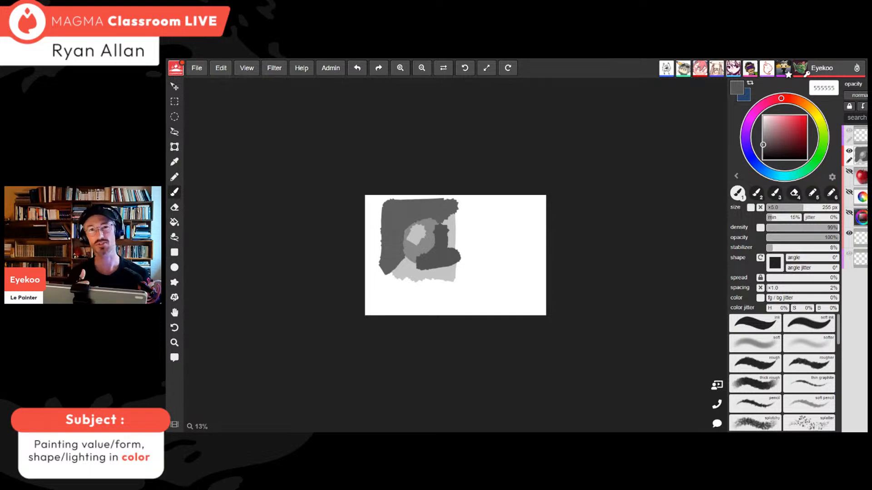
key("ctrl+plus")
key("ctrl+plus")
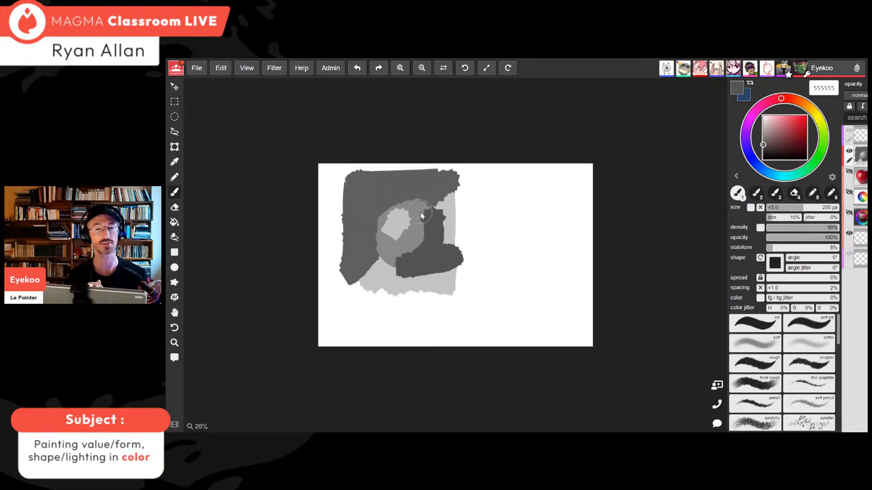
left_click_drag(447, 182, 435, 197)
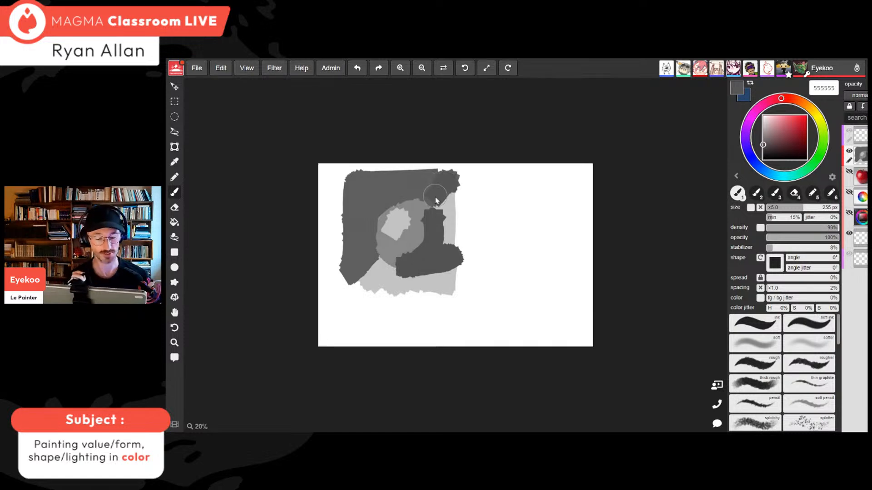
Set the brush colour to mid-grey #888888, and replace it with light grey #c4c4c4 sampled from the remaining background below the circle
scroll(435, 195, "up", 1)
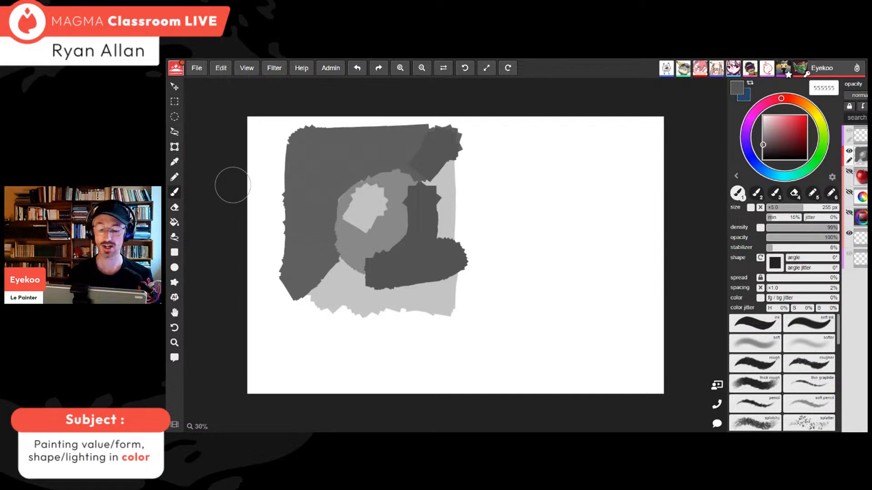
left_click(763, 136)
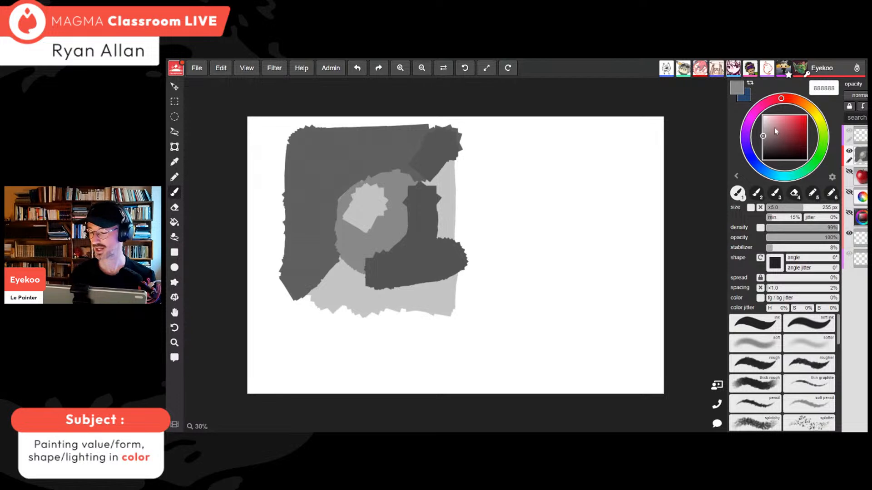
key("i")
key("b")
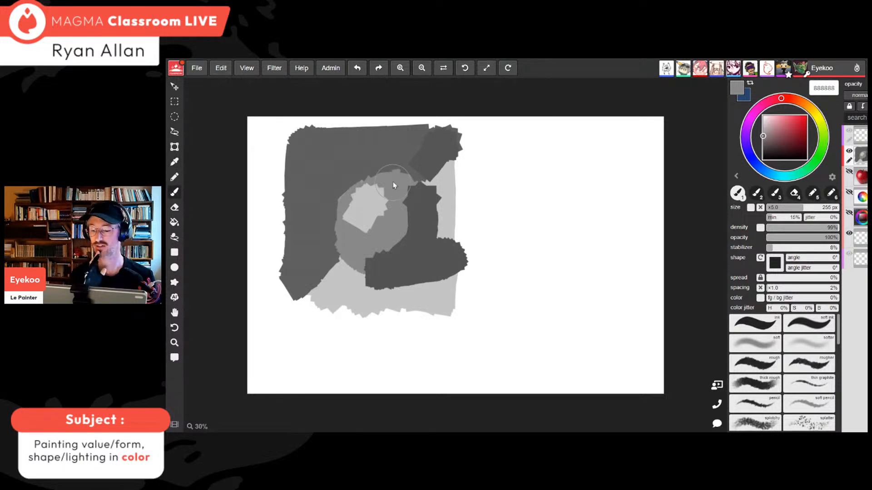
left_click(330, 283, "alt")
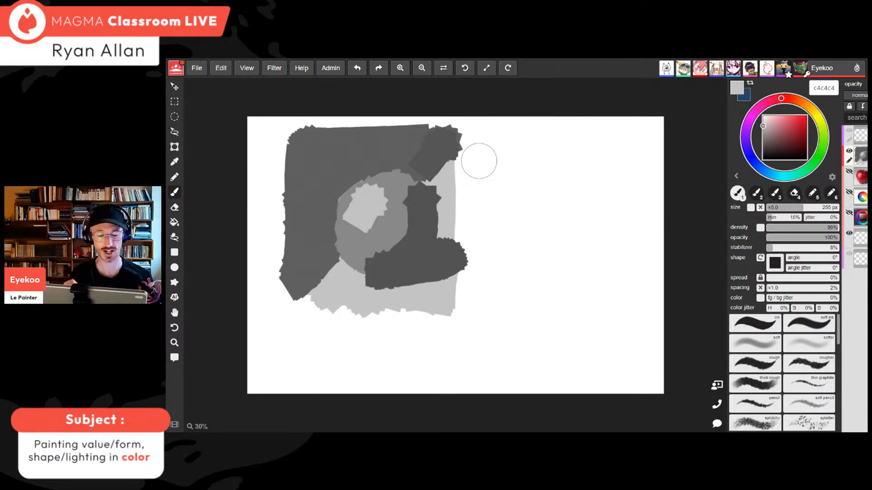
key("ctrl+minus")
key("ctrl+minus")
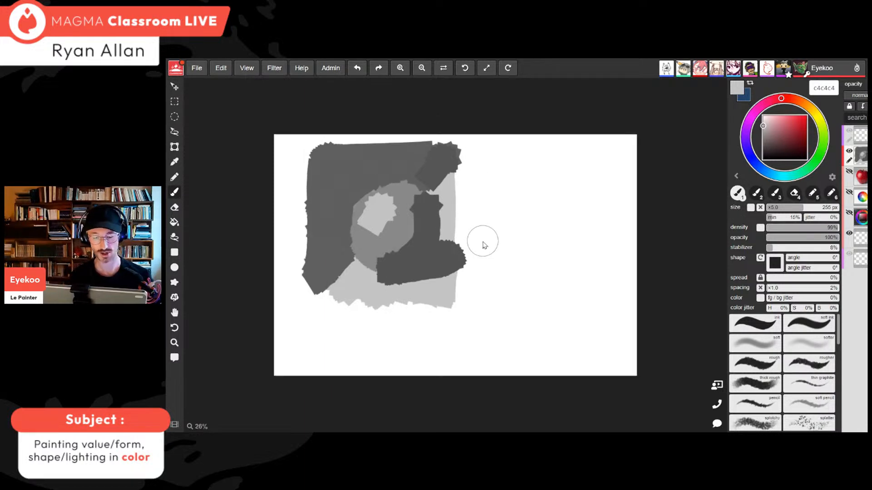
Hide Layer #6 and add a new empty layer above it
left_click(736, 176)
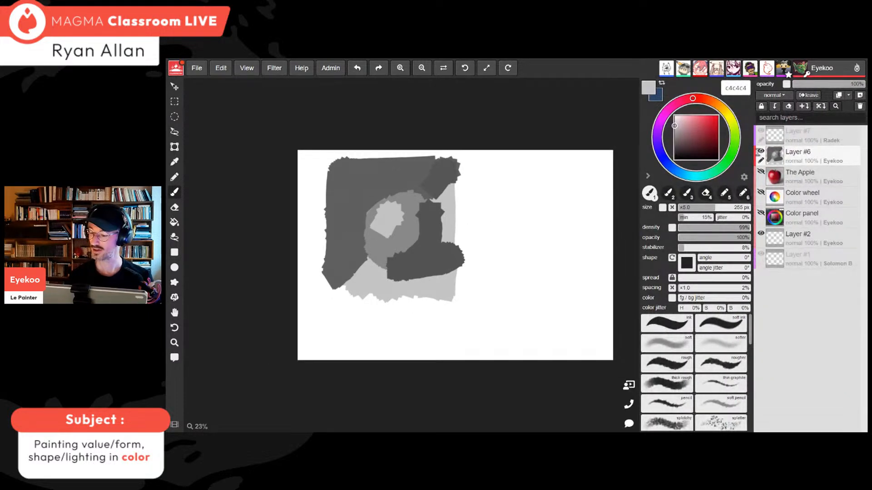
left_click(761, 151)
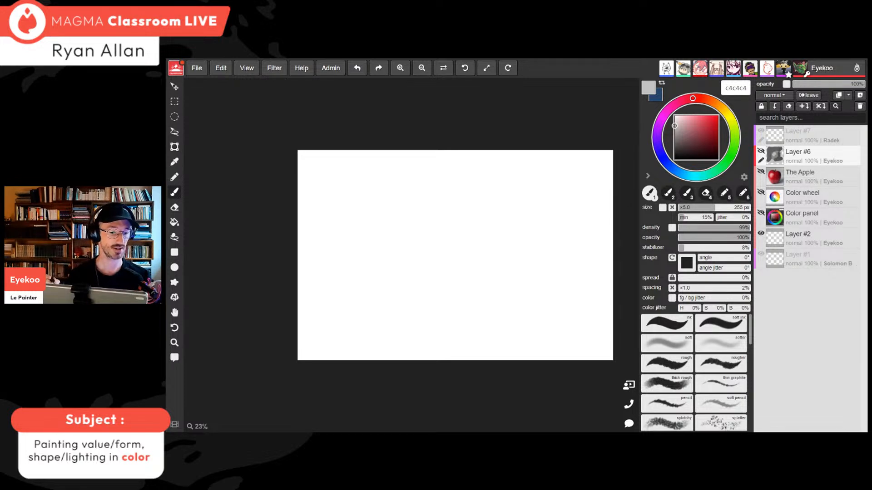
left_click(859, 95)
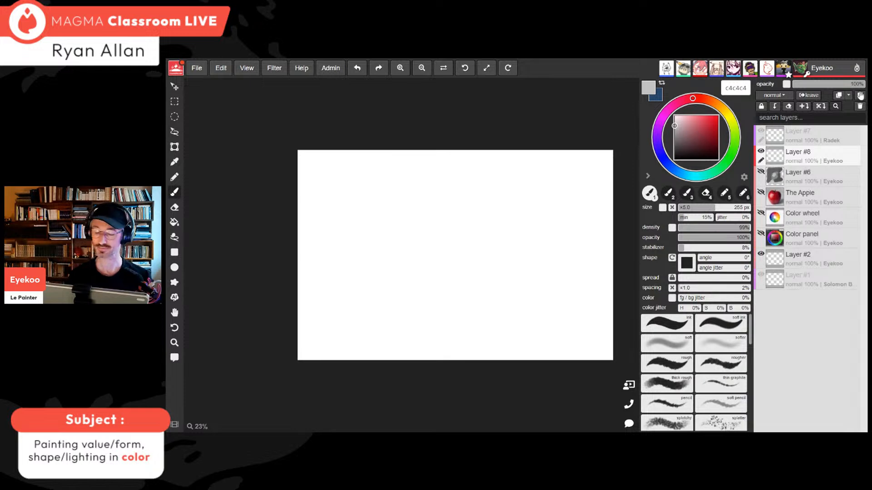
Activate the Move tool and show the Color wheel layer for a closer look at the wheel
scroll(504, 234, "up", 1)
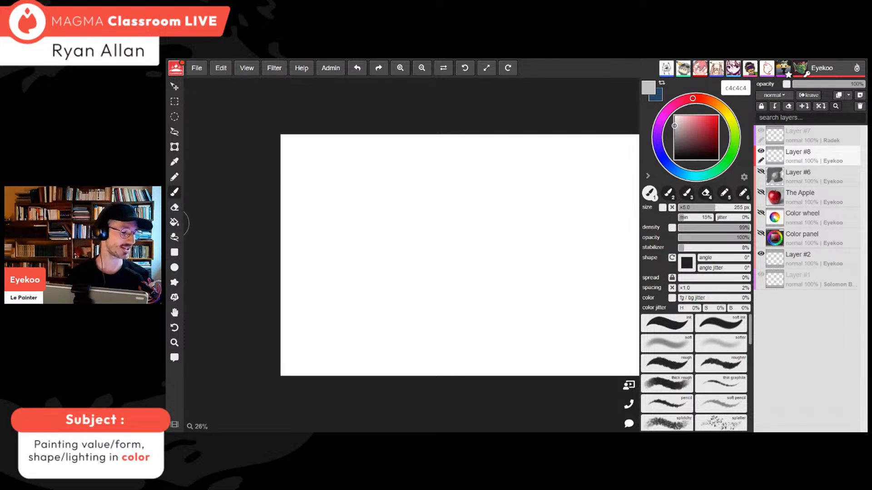
left_click(174, 86)
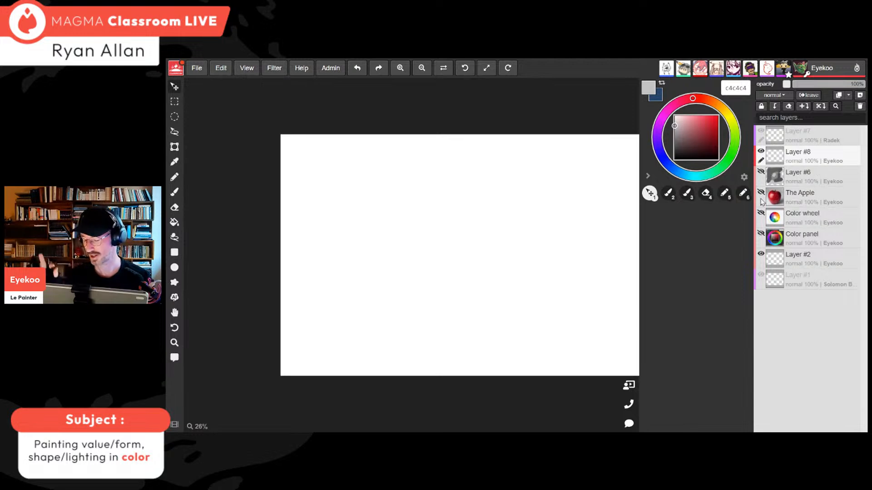
left_click(760, 213)
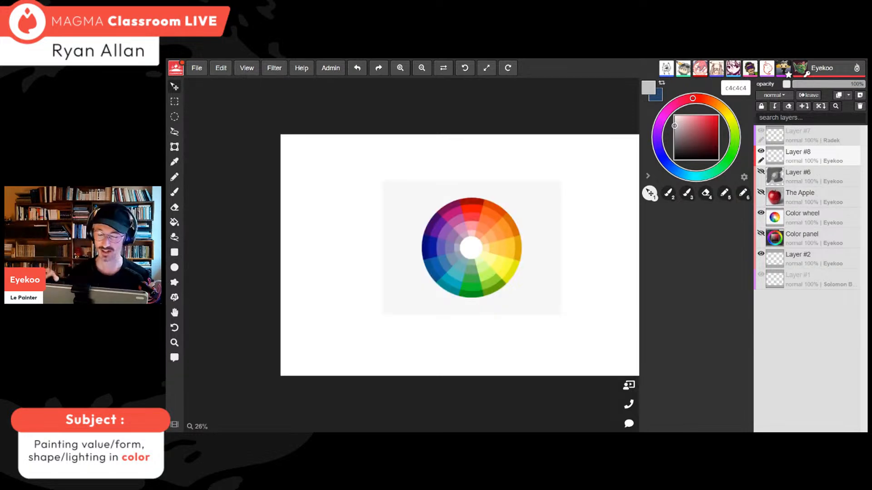
scroll(562, 249, "up", 3)
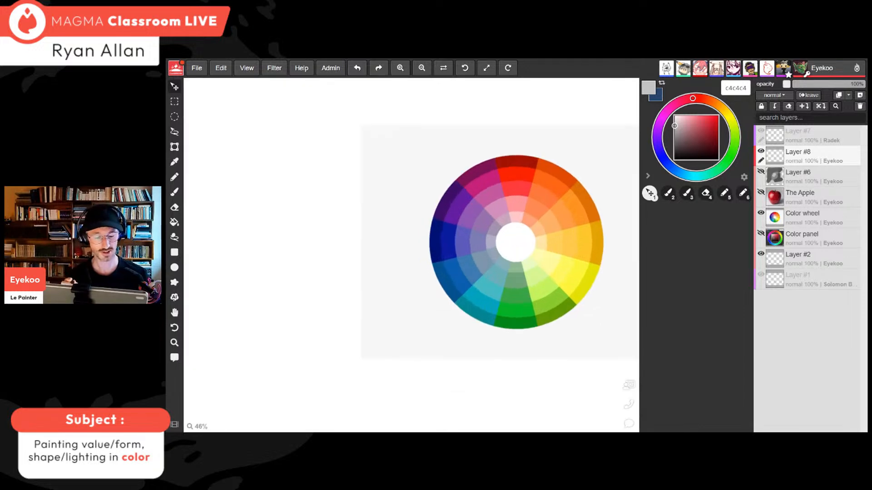
left_click_drag(558, 248, 470, 246)
scroll(470, 246, "down", 3)
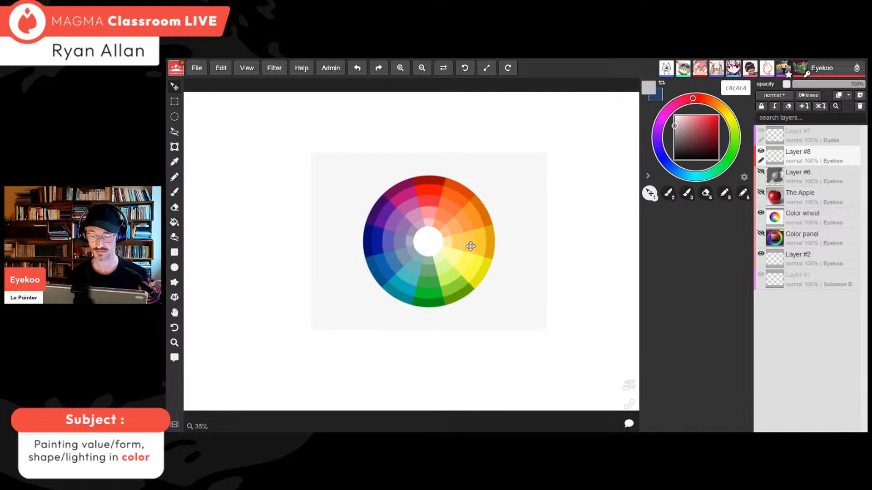
Enlarge the colour wheel, activate the Pencil tool and widen the canvas area by tucking away the layer list
key("ctrl+plus")
key("ctrl+plus")
key("ctrl+plus")
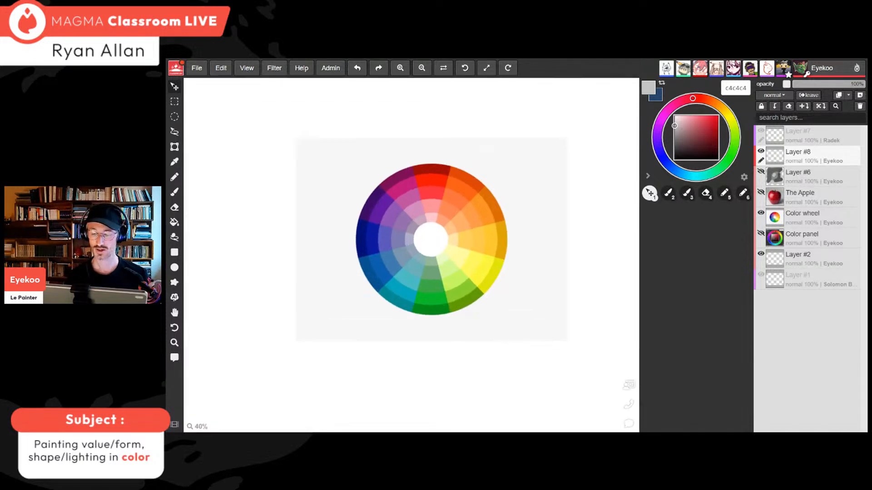
left_click(645, 176)
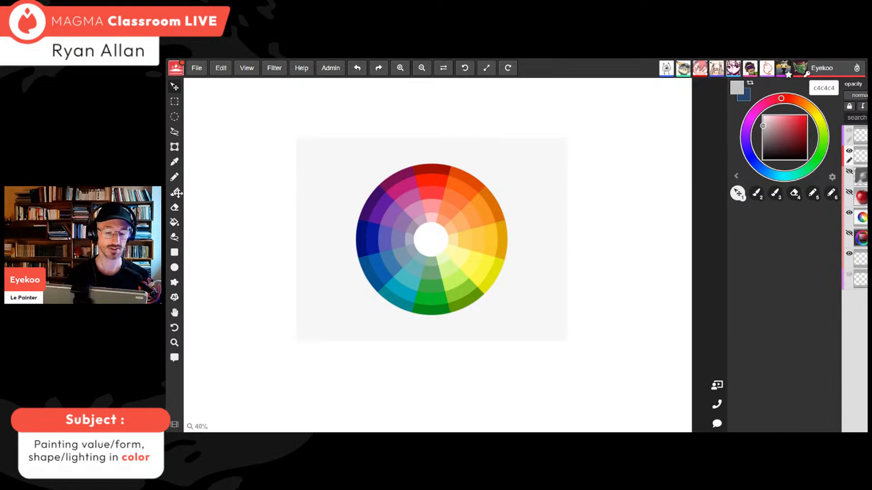
left_click(175, 177)
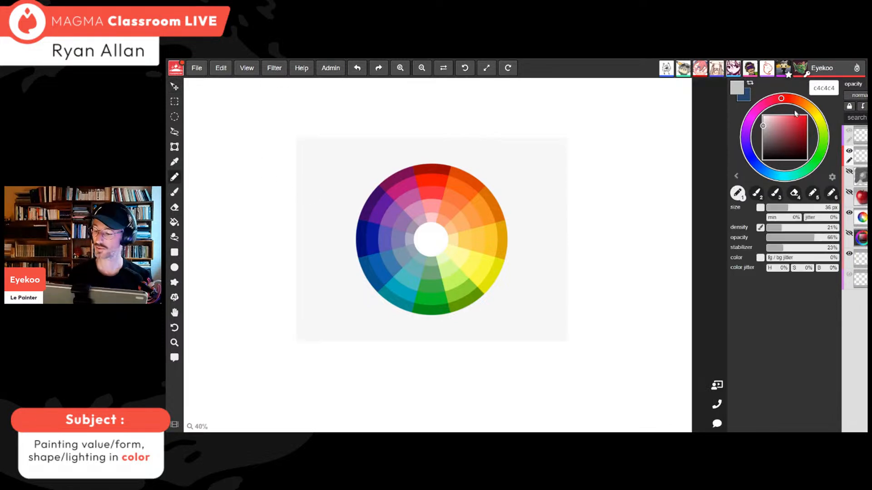
left_click(736, 176)
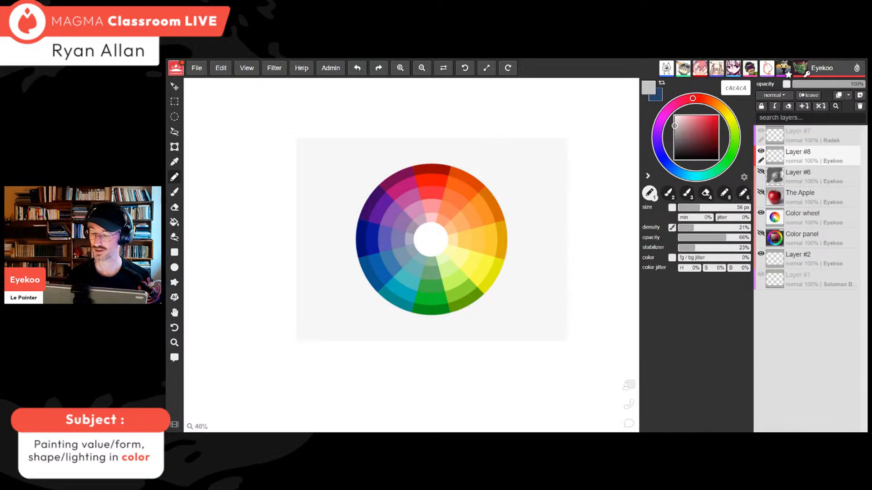
left_click(648, 176)
left_click_drag(770, 135, 763, 136)
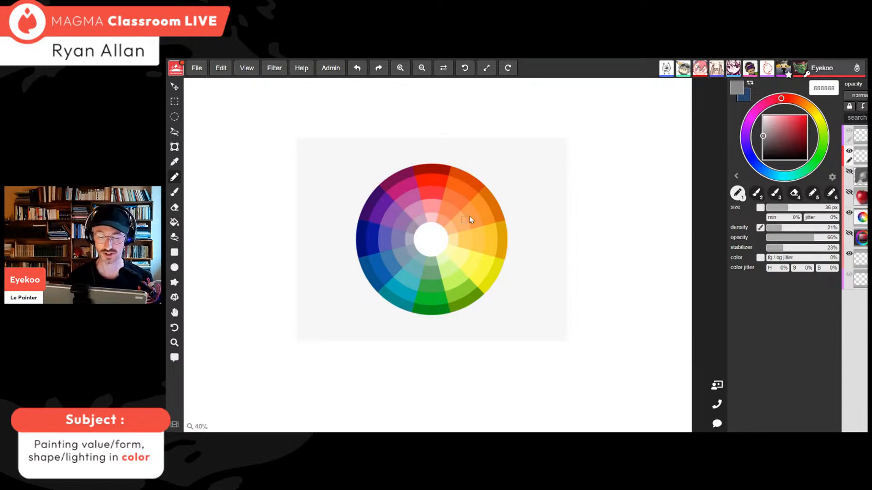
left_click_drag(428, 132, 427, 152)
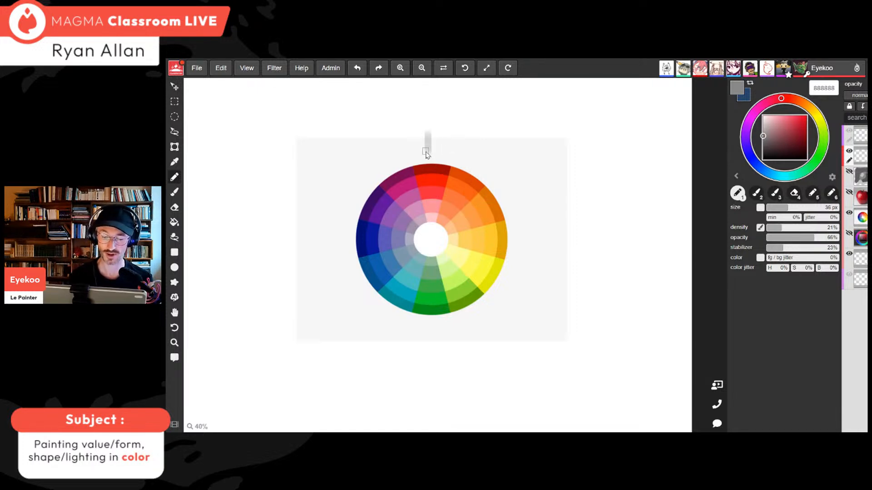
key("ctrl+z")
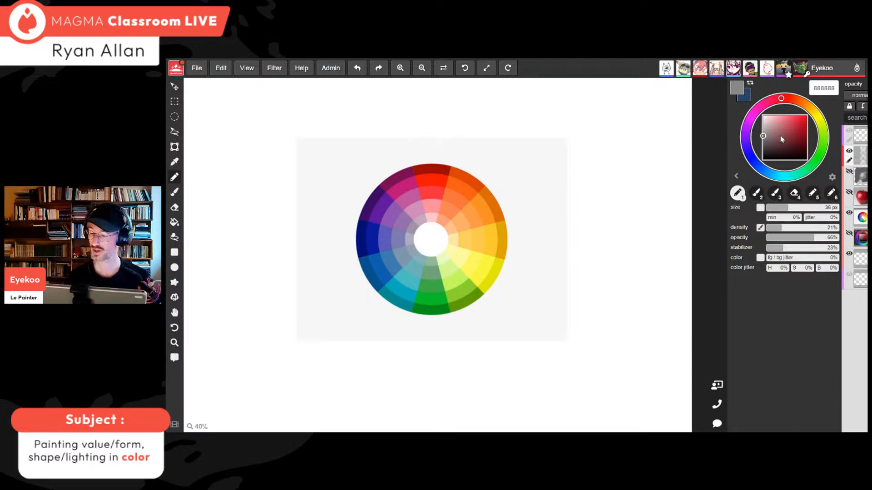
Set the drawing colour to black #000000 and pencil a small arrow above the wheel pointing down at its red segment
left_click(763, 158)
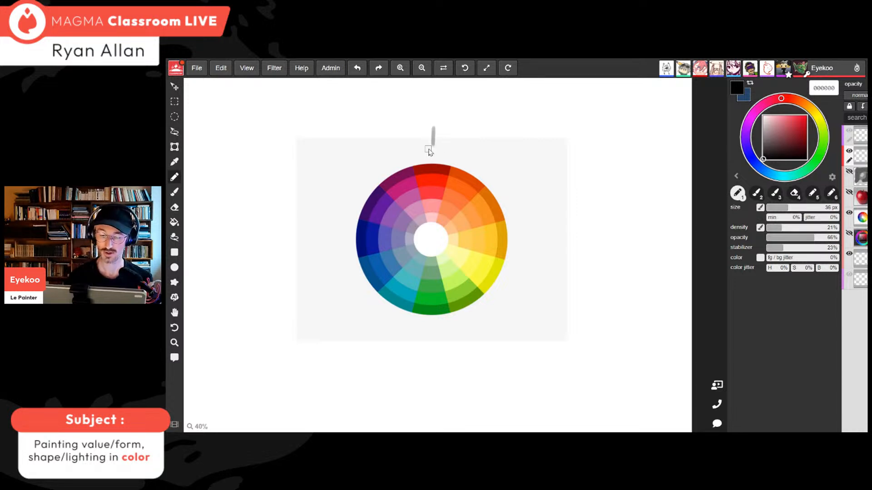
left_click(175, 192)
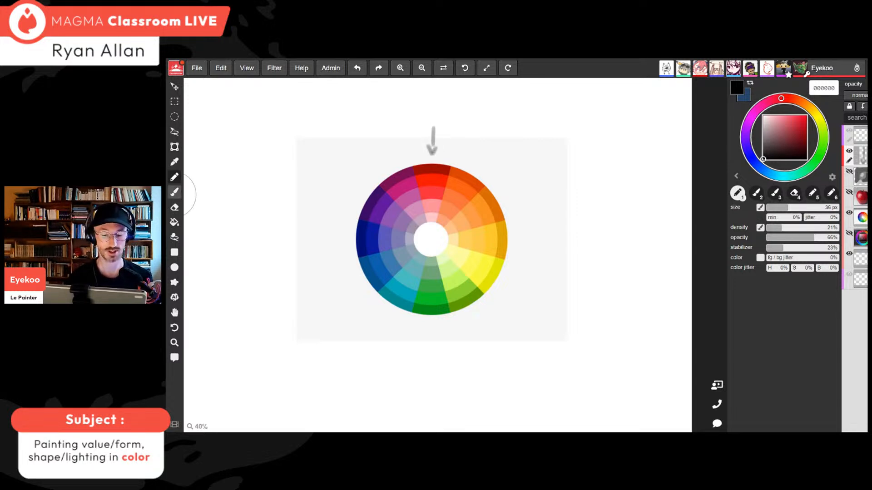
left_click_drag(787, 210, 785, 212)
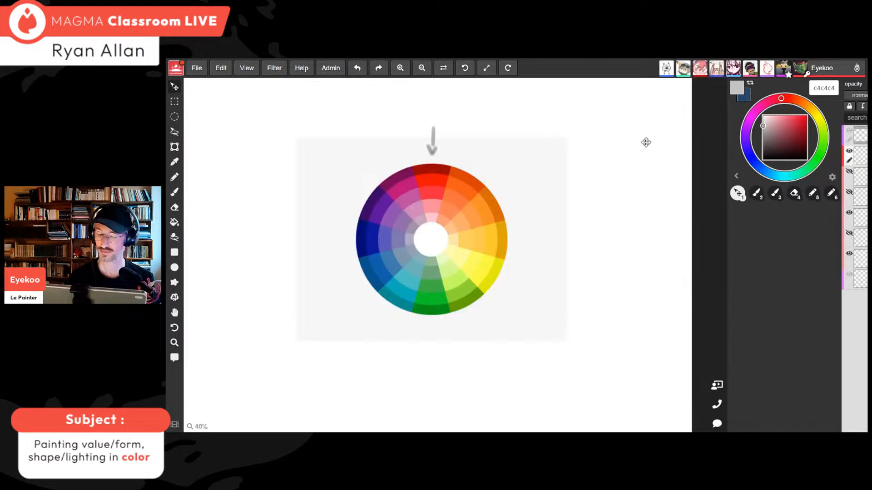
With the Brush in near-black #141414 at 40 px, draw arrows pointing at the wheel's red, blue and yellow segments
left_click(175, 193)
left_click(763, 156)
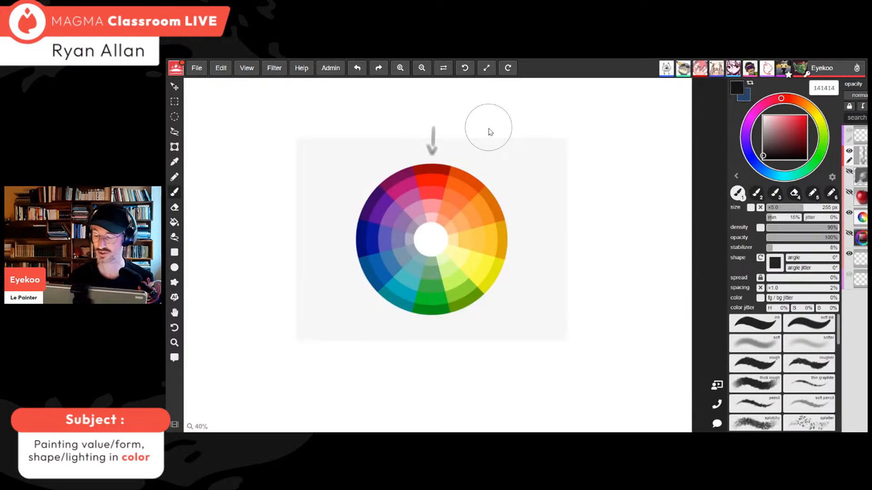
left_click(750, 208)
left_click(772, 209)
left_click_drag(432, 129, 429, 151)
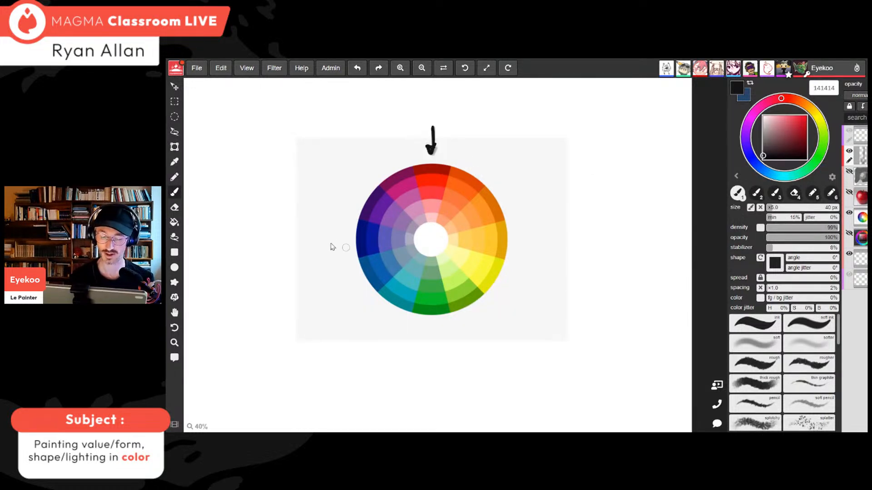
left_click_drag(321, 242, 341, 243)
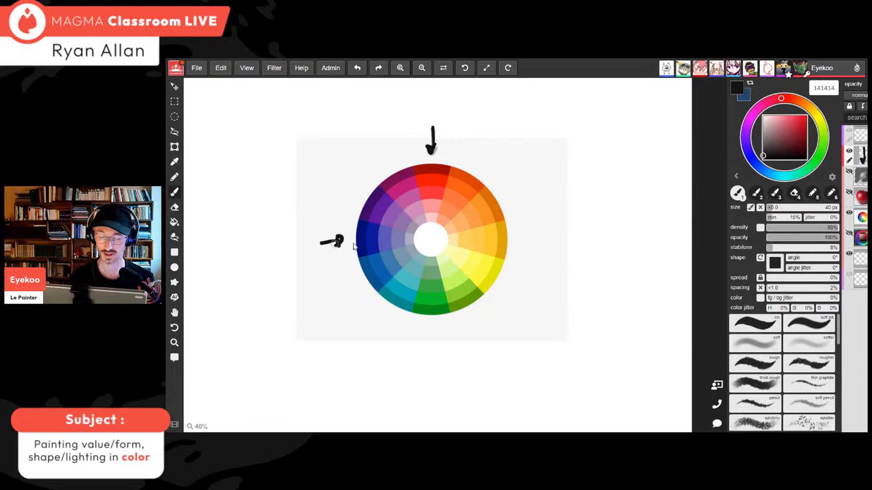
mouse_move(517, 299)
left_mouse_down()
mouse_move(505, 283)
mouse_move(506, 296)
left_mouse_up()
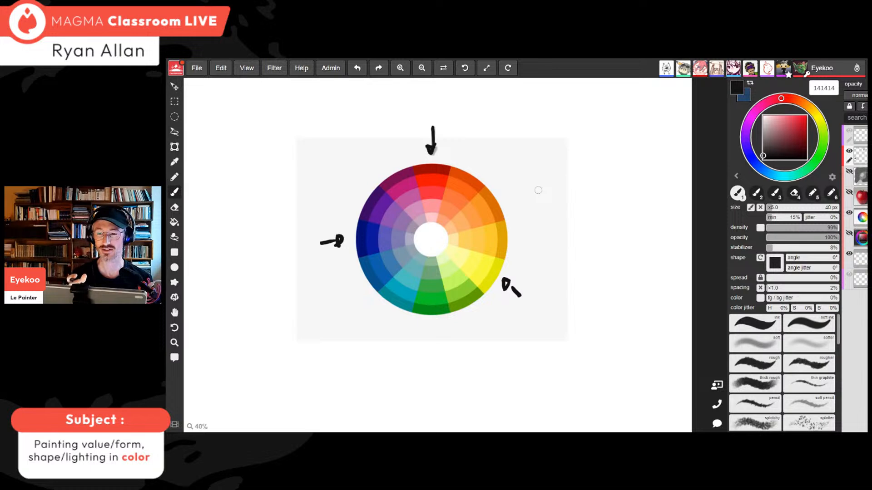
Sample bright yellow #fbfb39 from the wheel's yellow segment and return to the Brush tool
key("i")
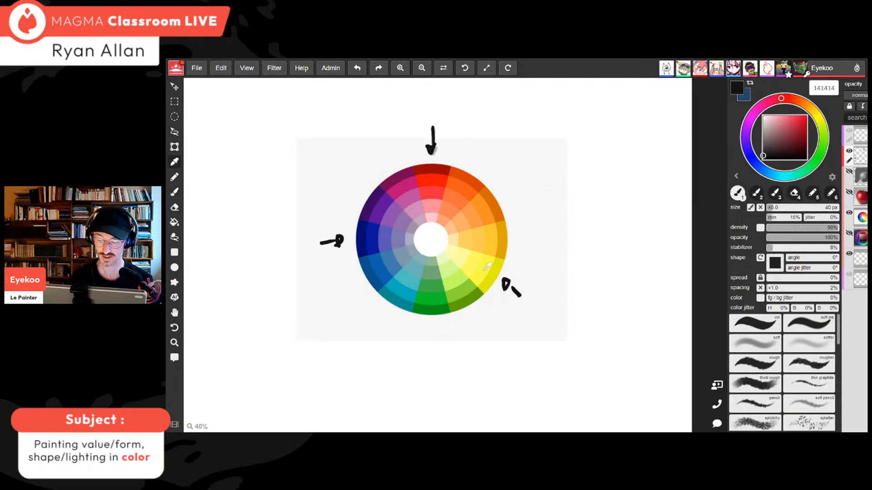
left_click(484, 271)
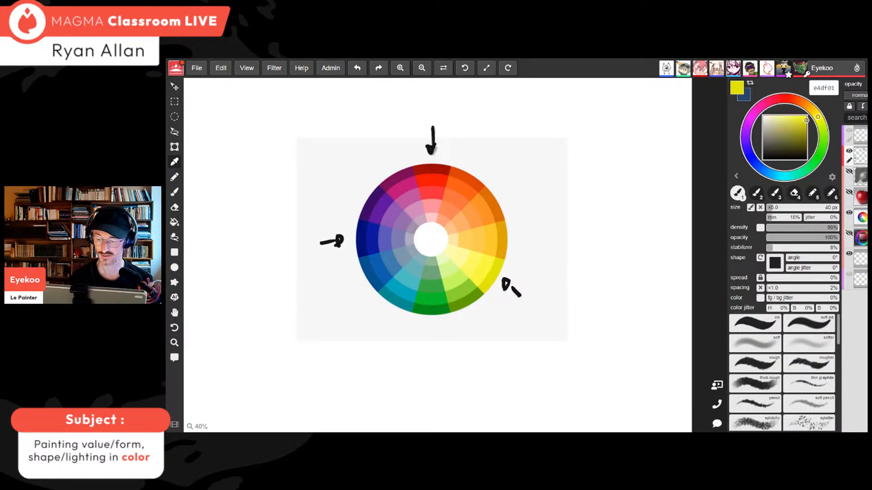
left_click(479, 267)
left_click(491, 274)
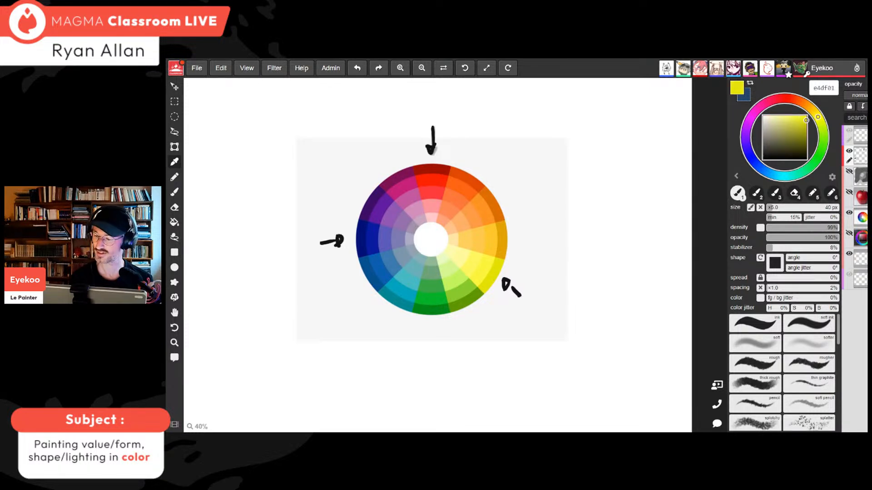
left_click(480, 267)
key("alt")
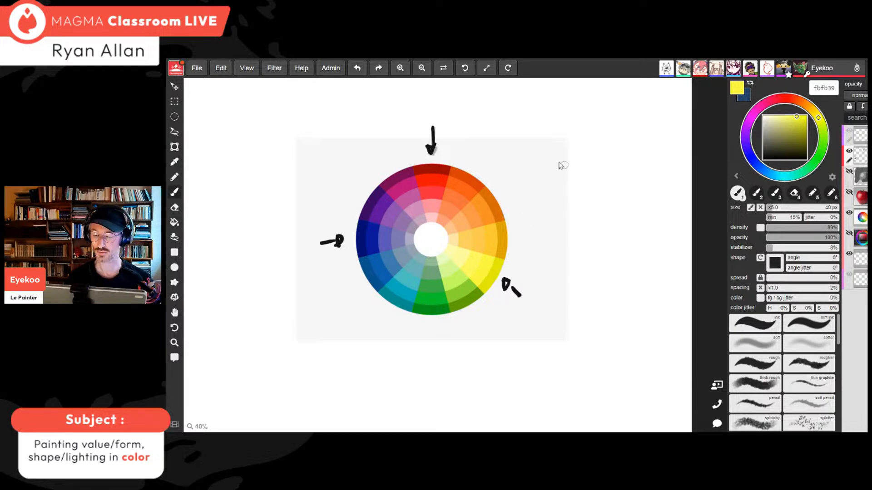
Set the brush size to 110 px and paint a round yellow swatch to the upper right of the wheel
left_click_drag(545, 169, 539, 179)
left_click(813, 228)
left_click(811, 237)
left_click(782, 207)
left_click_drag(538, 175, 541, 173)
Set brush density and opacity to 93%, sample red #ff2501 from the wheel and paint a red swatch overlapping the yellow one
left_click(833, 228)
left_click(832, 238)
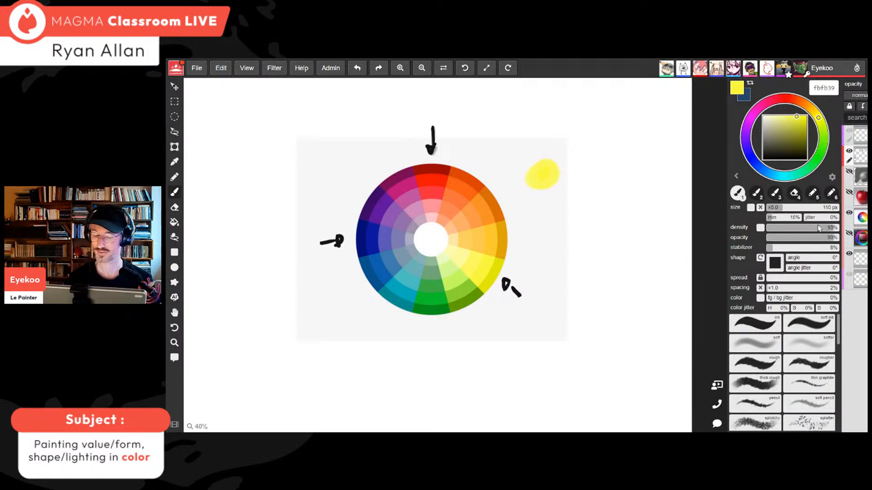
left_click(437, 184, "alt")
left_click_drag(553, 187, 552, 181)
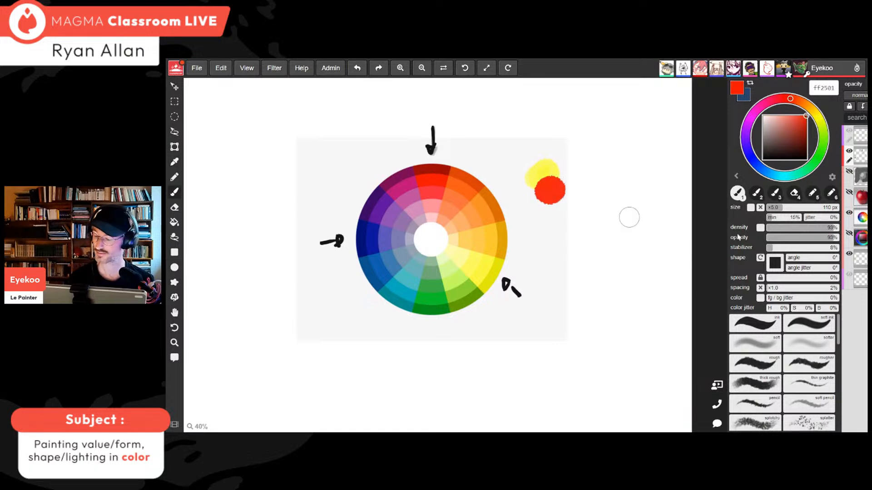
Set brush density to 84% and opacity to 93%, brush swatch colour into the red-yellow overlap, and sample warm yellow #fcde33
left_click(817, 227)
left_click(817, 238)
left_click(827, 228)
left_click(834, 238)
left_click(543, 183, "alt")
left_click_drag(545, 183, 546, 170)
left_click(541, 181, "alt")
left_click(532, 181, "alt")
left_click(550, 164, "alt")
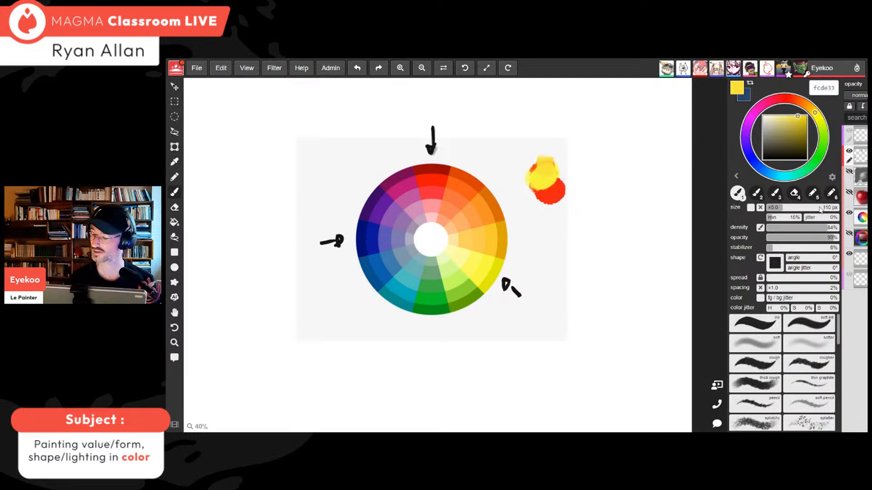
Lower brush density to 57% and opacity to 60%, then blend the yellow and red swatches into orange and sample #fdaf2a
left_click(807, 227)
left_click(809, 237)
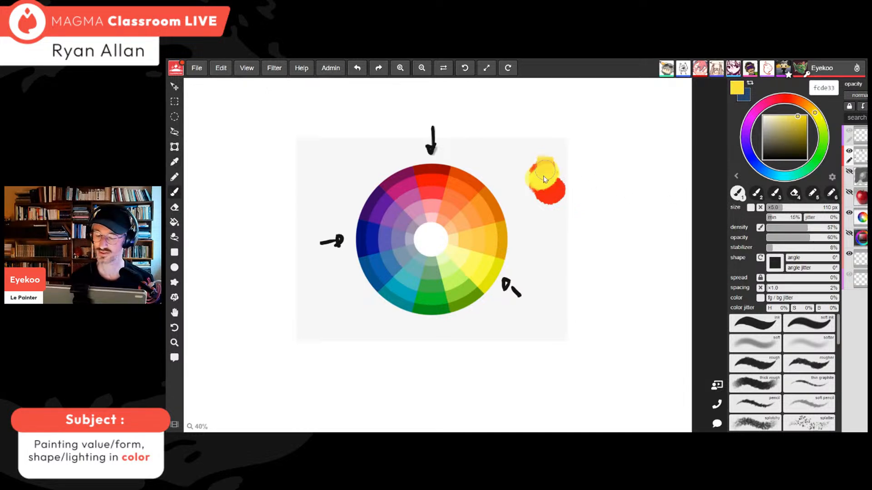
mouse_move(539, 177)
left_mouse_down()
mouse_move(556, 190)
mouse_move(543, 182)
left_mouse_up()
left_click(551, 195, "alt")
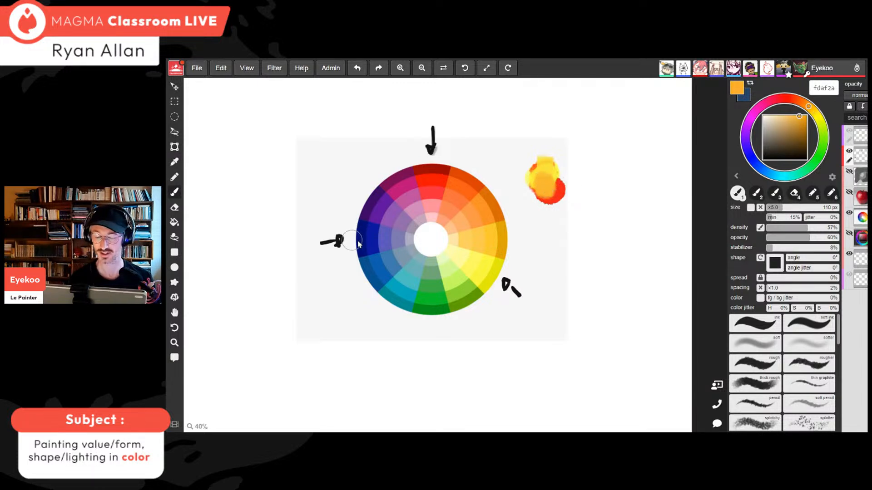
Sample dark blue #081ca1 from the wheel and paint a blue swatch beside the yellow and red ones
left_click(375, 242, "alt")
left_click_drag(522, 181, 526, 195)
mouse_move(508, 240)
left_mouse_down()
mouse_move(525, 183)
mouse_move(519, 206)
left_mouse_up()
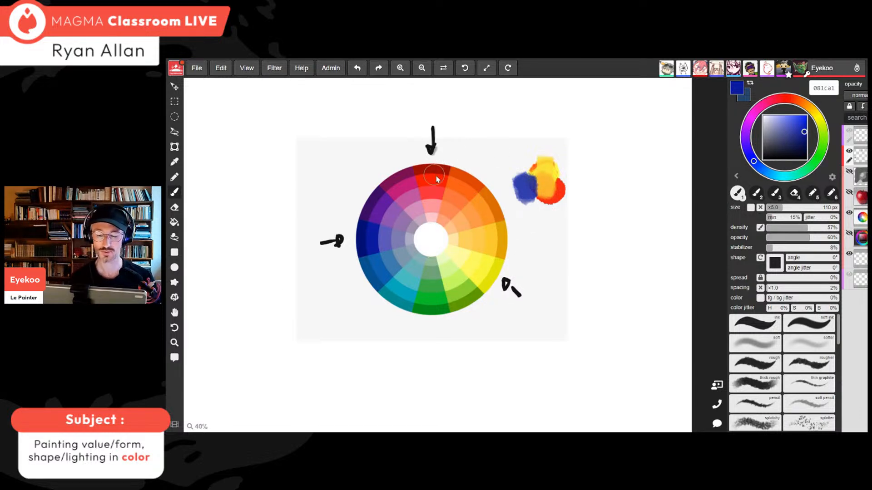
Change the brush colour to near-black #161617 and lower the brush density to 24%
left_click_drag(778, 146, 723, 173)
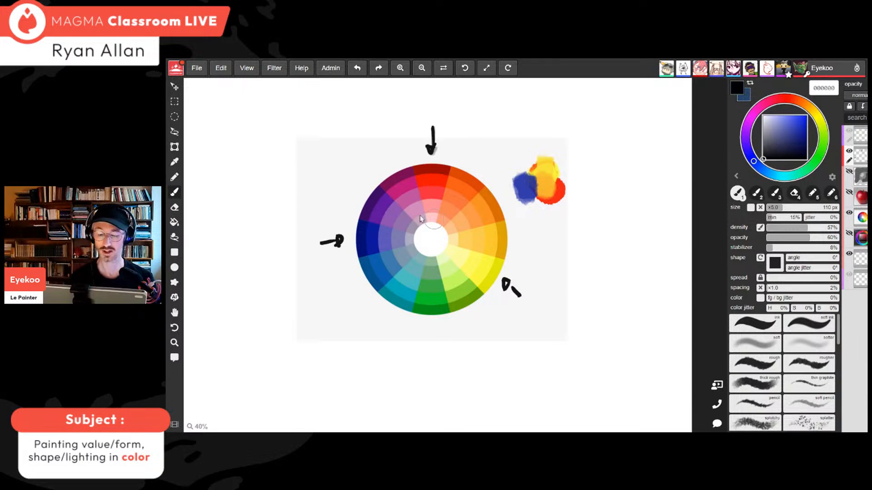
left_click(761, 105)
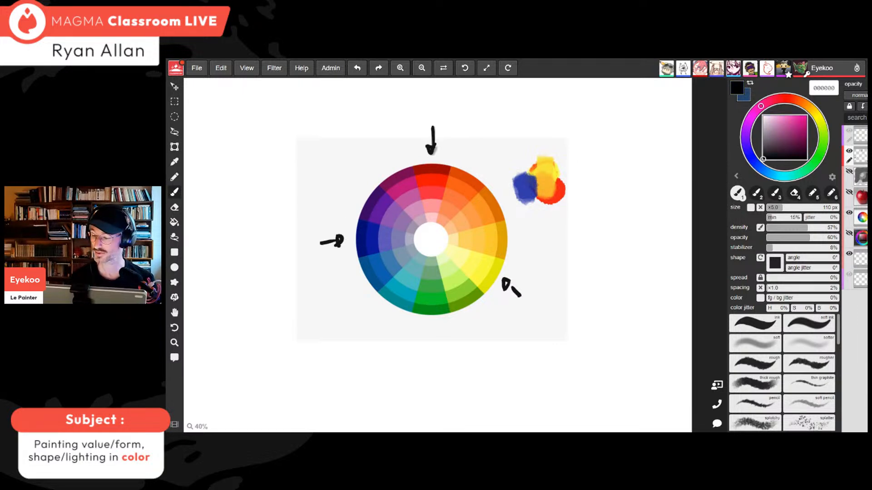
left_click_drag(760, 106, 746, 144)
left_click(764, 156)
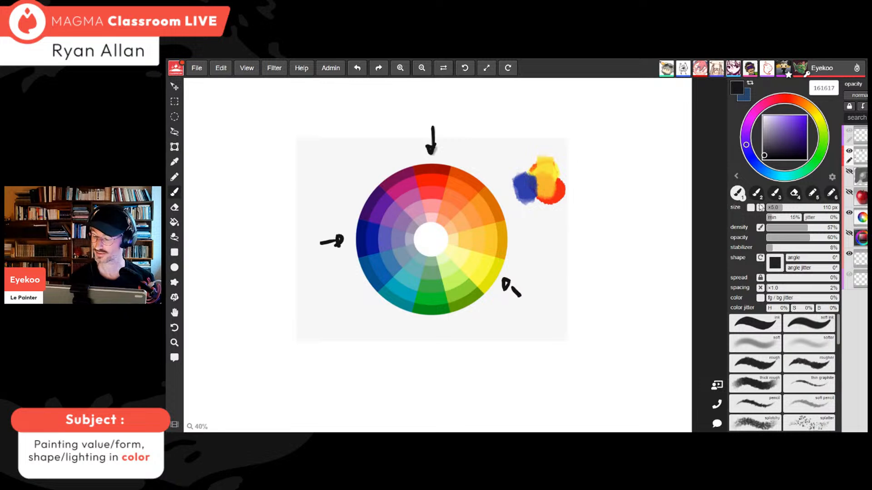
left_click(784, 227)
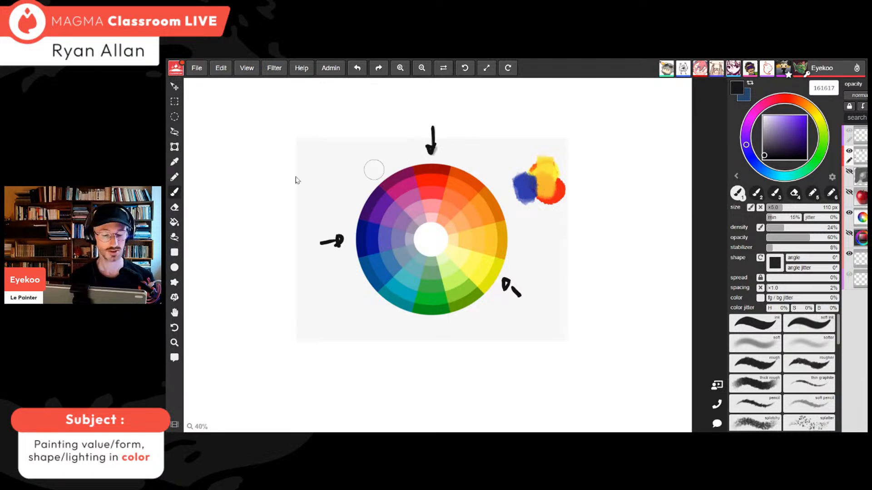
Erase the three arrows around the wheel and the mixed colour swatches beside it
left_click(175, 207)
left_click_drag(430, 127, 432, 157)
mouse_move(522, 186)
left_mouse_down()
mouse_move(537, 167)
mouse_move(549, 202)
left_mouse_up()
left_click_drag(503, 280, 515, 303)
mouse_move(344, 241)
left_mouse_down()
mouse_move(329, 243)
mouse_move(337, 236)
left_mouse_up()
With the Brush, paint dark arrows pointing at the wheel's orange, green and purple segments
left_click(175, 192)
left_click(176, 193)
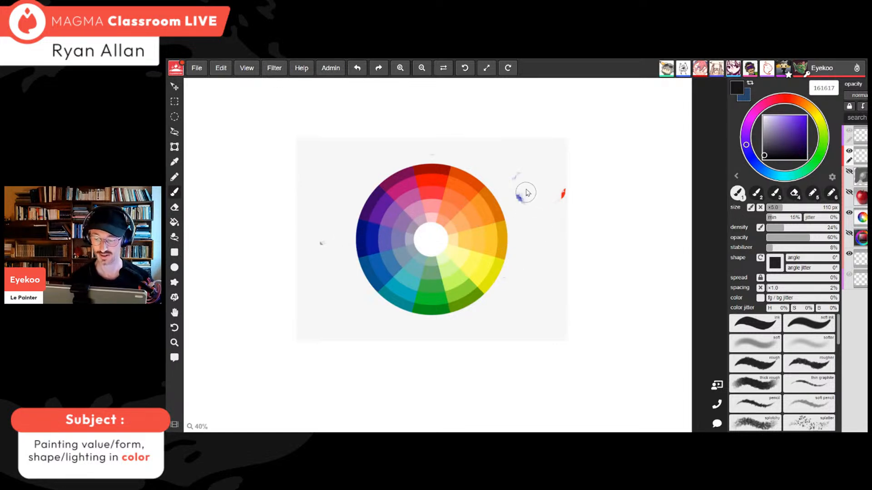
left_click_drag(529, 186, 507, 201)
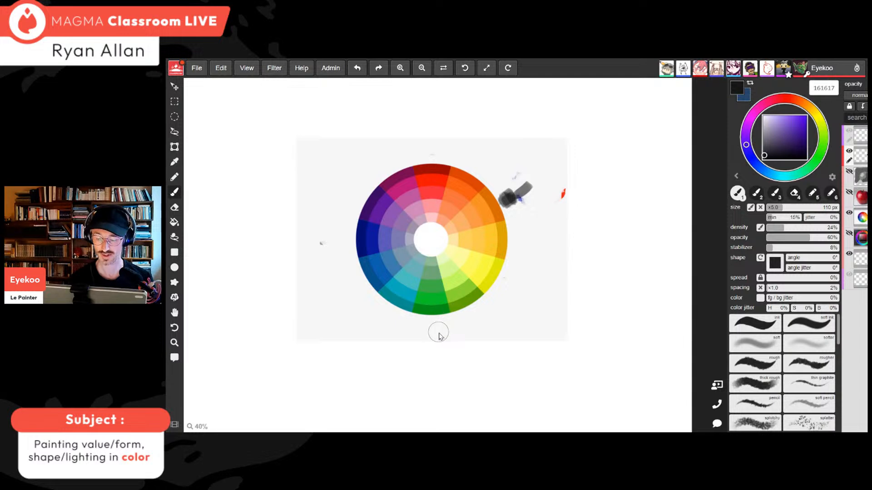
mouse_move(431, 338)
left_mouse_down()
mouse_move(425, 329)
mouse_move(432, 332)
left_mouse_up()
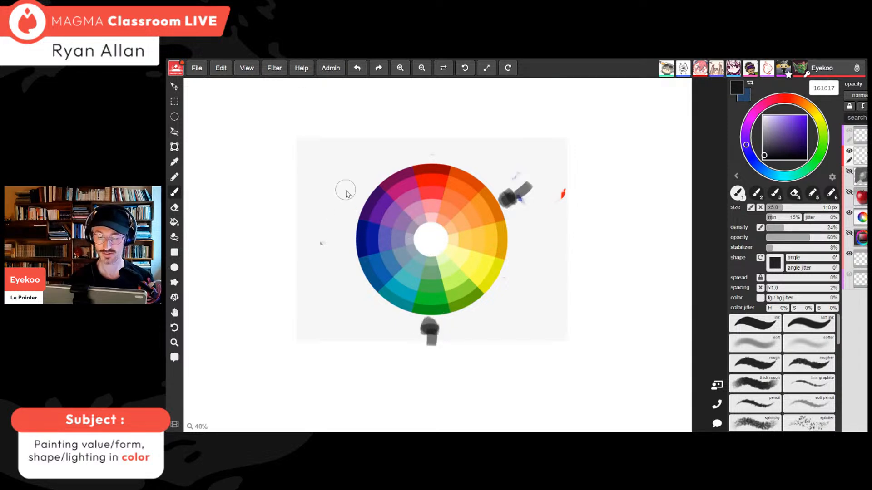
mouse_move(354, 183)
left_mouse_down()
mouse_move(361, 190)
mouse_move(345, 177)
mouse_move(358, 191)
left_mouse_up()
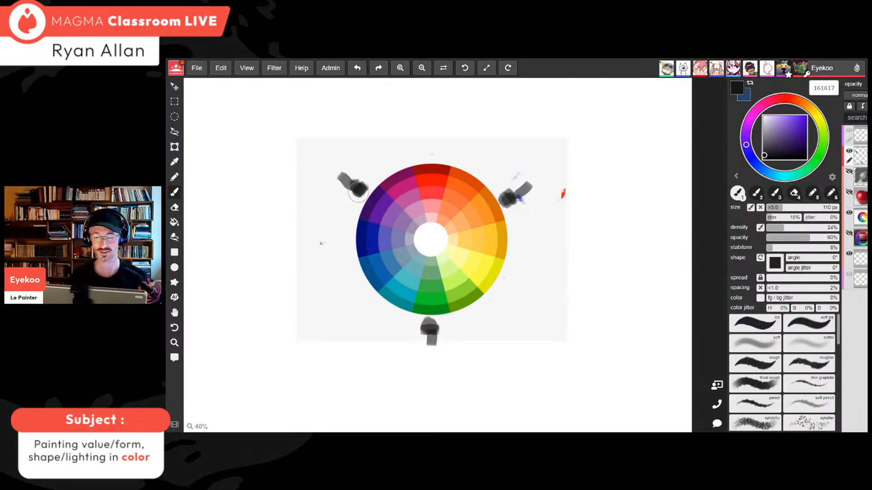
Sample orange #fe941e from the wheel and dab it onto the head of the arrow beside the orange segment
left_click(473, 184, "alt")
left_click(485, 202, "alt")
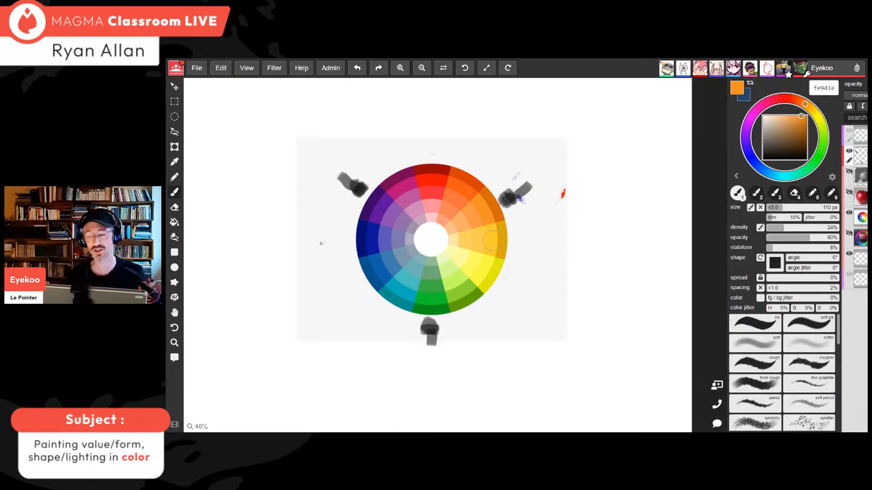
left_click(508, 201)
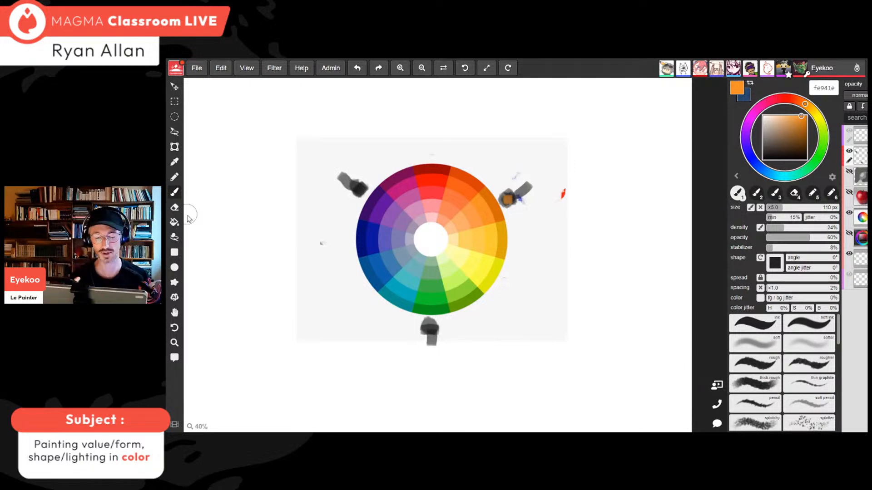
Set the brush colour to dark grey #191919, with density 100% and opacity 94%
left_click(762, 155)
left_click(175, 178)
left_click(176, 194)
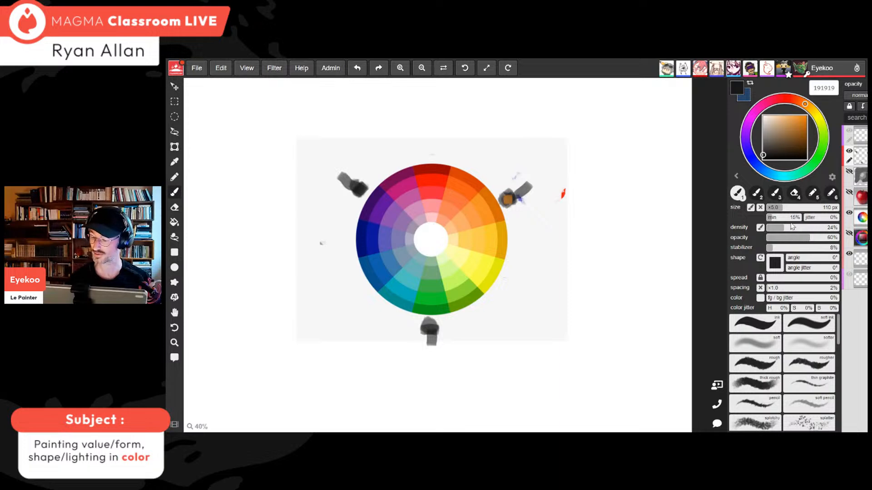
left_click(835, 237)
left_click(837, 227)
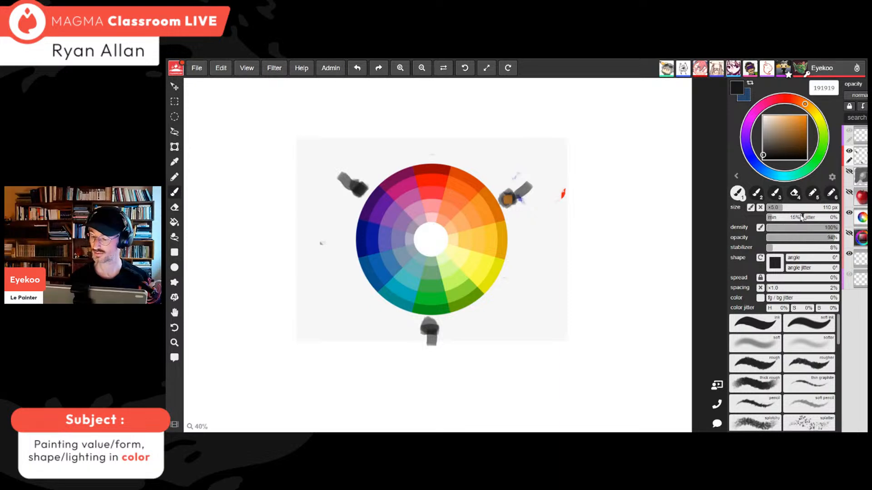
Handwrite HUE with SAT below it beside the colour wheel, using a 45 px brush
mouse_move(585, 182)
left_mouse_down()
mouse_move(586, 199)
mouse_move(595, 191)
mouse_move(596, 198)
left_mouse_up()
mouse_move(603, 184)
left_mouse_down()
mouse_move(616, 180)
mouse_move(631, 199)
mouse_move(631, 178)
left_mouse_up()
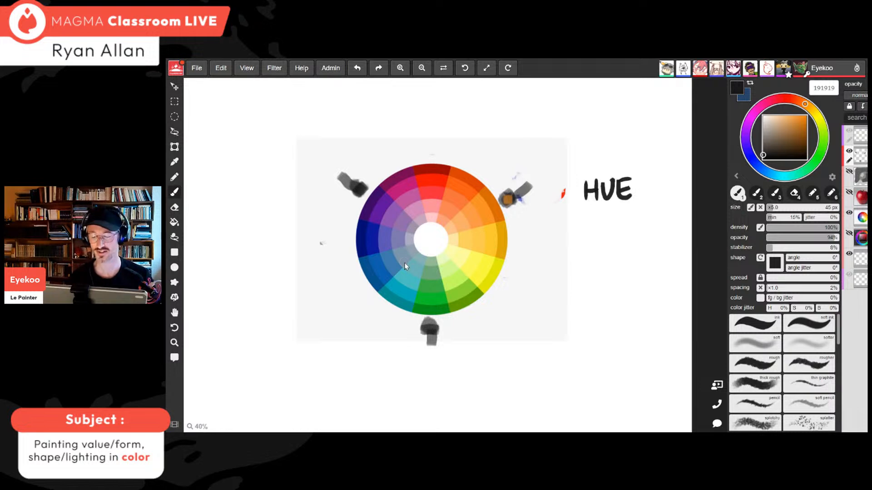
left_click_drag(596, 217, 582, 234)
mouse_move(598, 239)
left_mouse_down()
mouse_move(610, 215)
mouse_move(615, 240)
left_mouse_up()
mouse_move(604, 229)
left_mouse_down()
mouse_move(624, 239)
mouse_move(633, 215)
left_mouse_up()
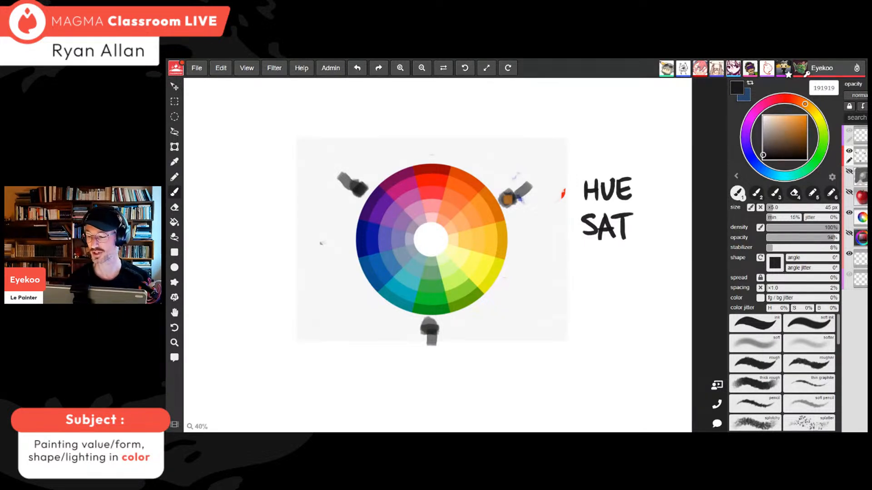
Handwrite VAL below SAT, painting its L in near-black #161617 at 100% density and opacity
left_click(784, 129)
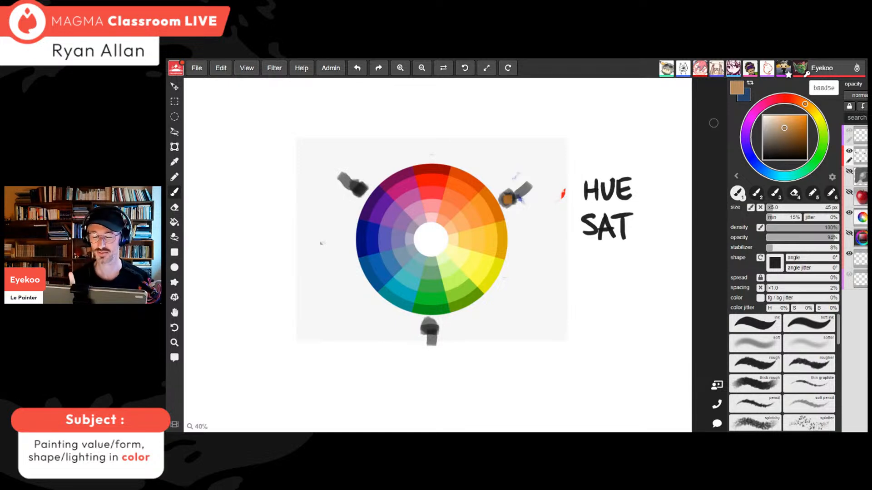
mouse_move(588, 256)
left_mouse_down()
mouse_move(596, 256)
mouse_move(609, 285)
left_mouse_up()
left_click(763, 160)
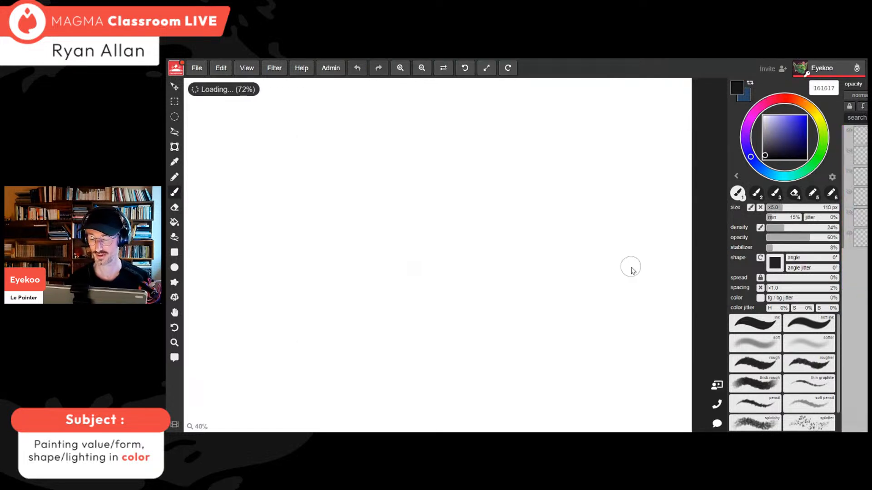
left_click_drag(611, 258, 635, 281)
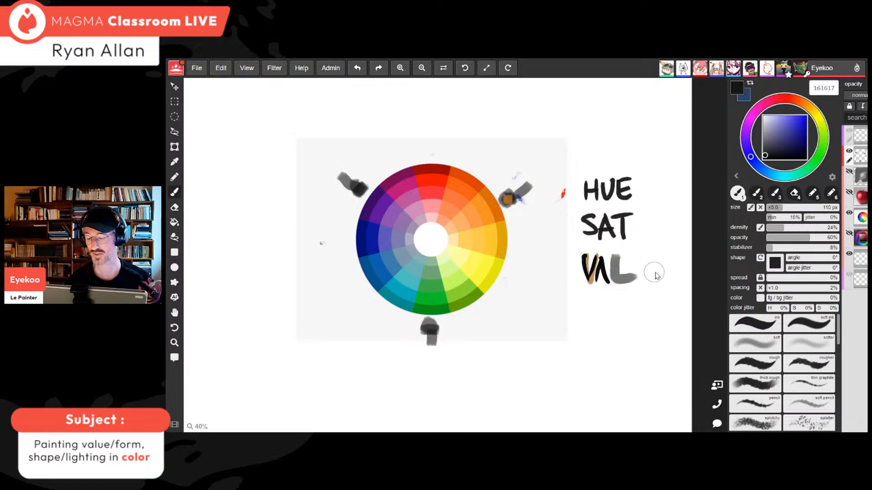
left_click_drag(818, 228, 847, 236)
mouse_move(615, 257)
left_mouse_down()
mouse_move(615, 276)
mouse_move(641, 273)
left_mouse_up()
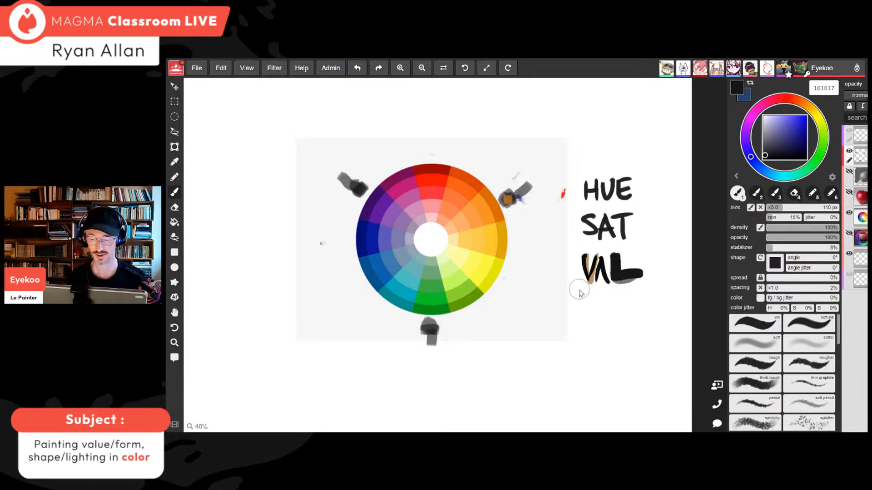
Hide the Color wheel layer, show the Color panel layer in its place, and clear Layer #8
left_click(737, 177)
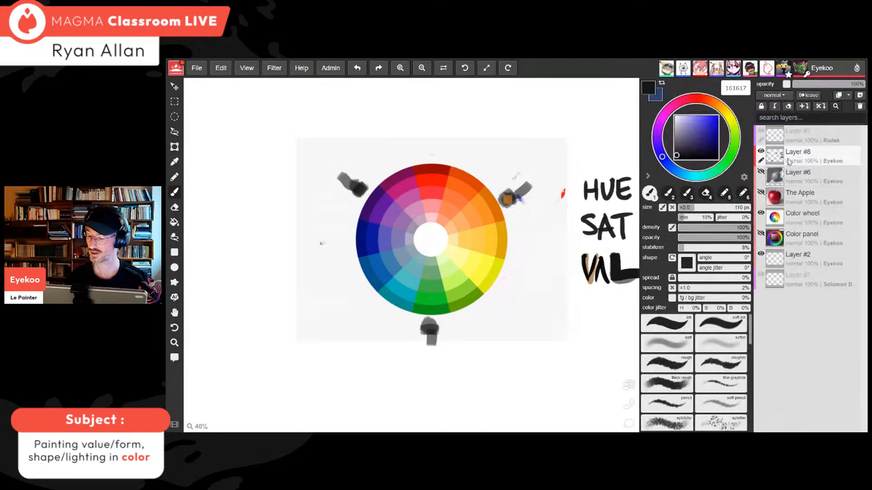
left_click(761, 213)
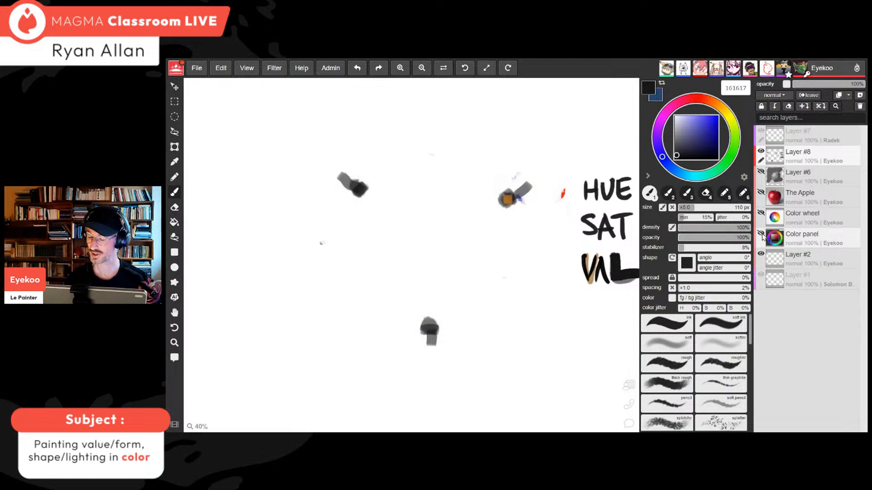
left_click(760, 233)
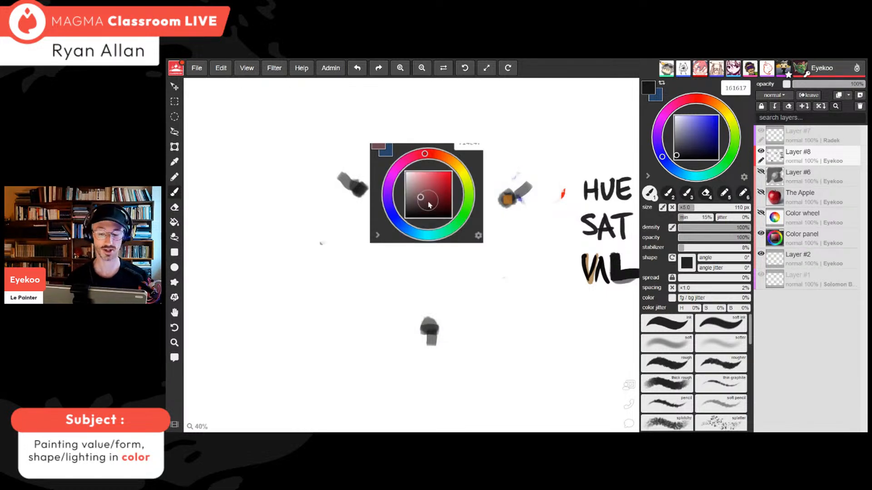
left_click(174, 207)
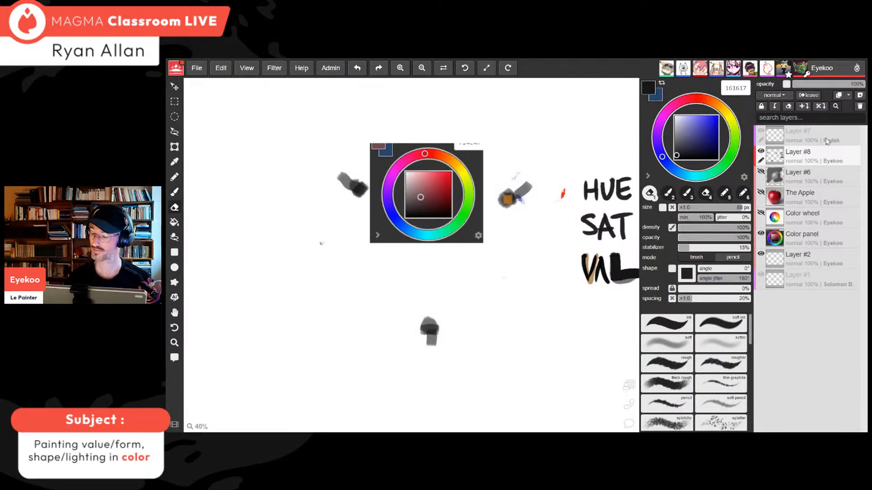
left_click(789, 105)
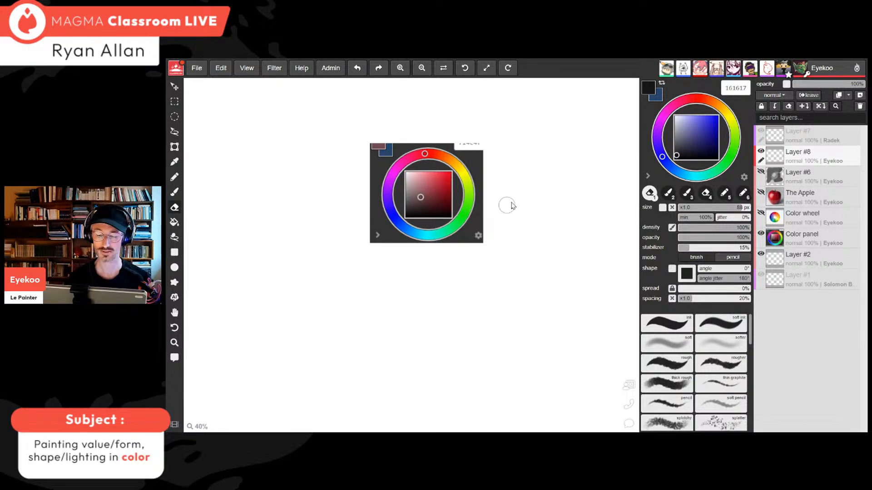
Enlarge the colour panel image on the Color panel layer towards its lower-right corner and return to the Brush
left_click(808, 237)
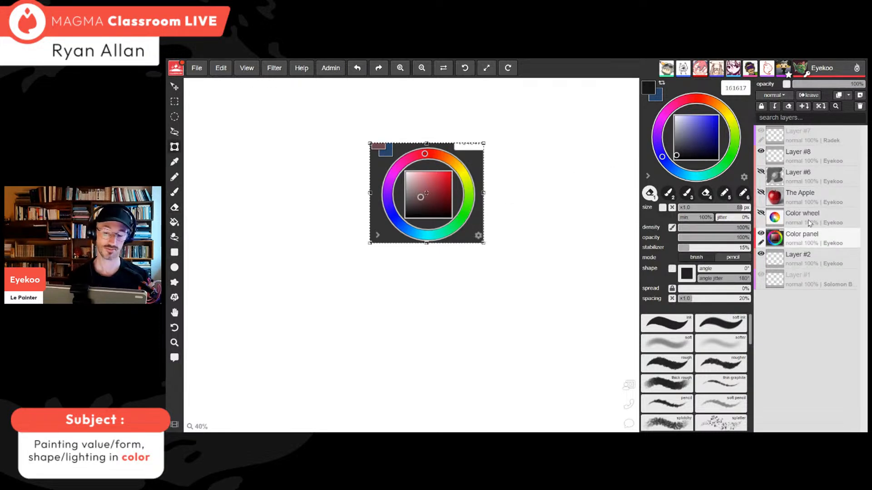
left_click_drag(484, 244, 554, 305)
left_click(174, 192)
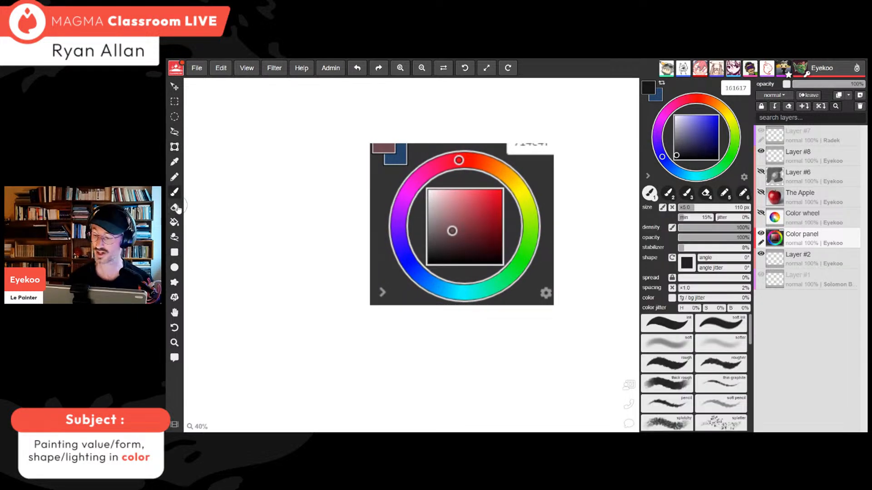
Set the brush to teal #3eada2 at 35 px and paint an arc outside the yellow part of the hue ring
left_click_drag(678, 140, 703, 129)
left_click(700, 176)
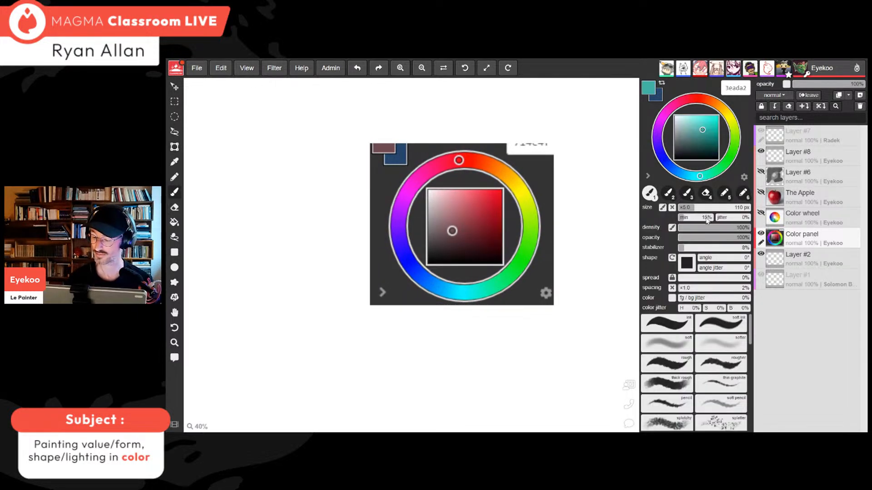
left_click(683, 208)
left_click_drag(527, 168, 546, 198)
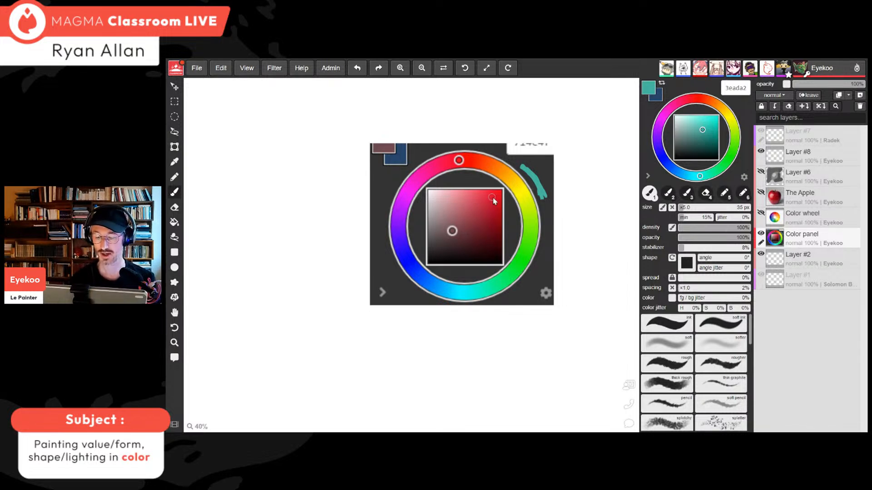
Mark the red colour square with teal strokes along its top and bottom, dabs at its sides, and a left-pointing arrow across the middle
left_click_drag(494, 196, 496, 196)
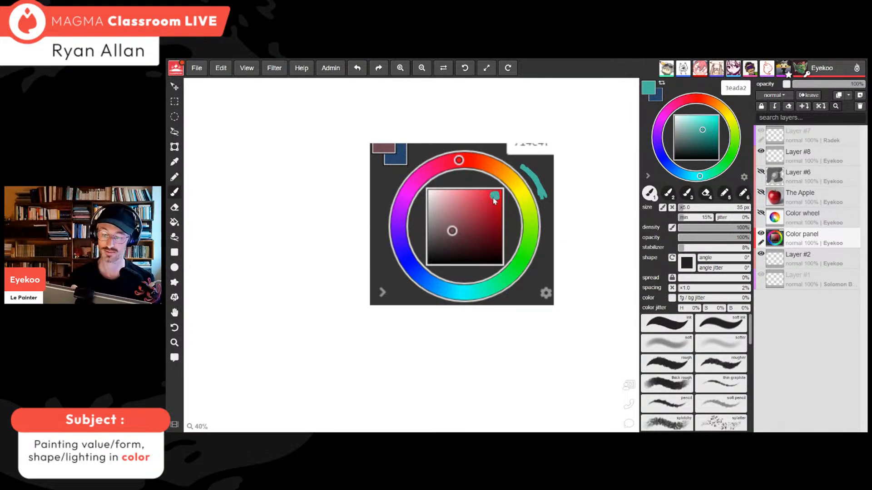
mouse_move(494, 196)
left_mouse_down()
mouse_move(433, 194)
mouse_move(495, 195)
left_mouse_up()
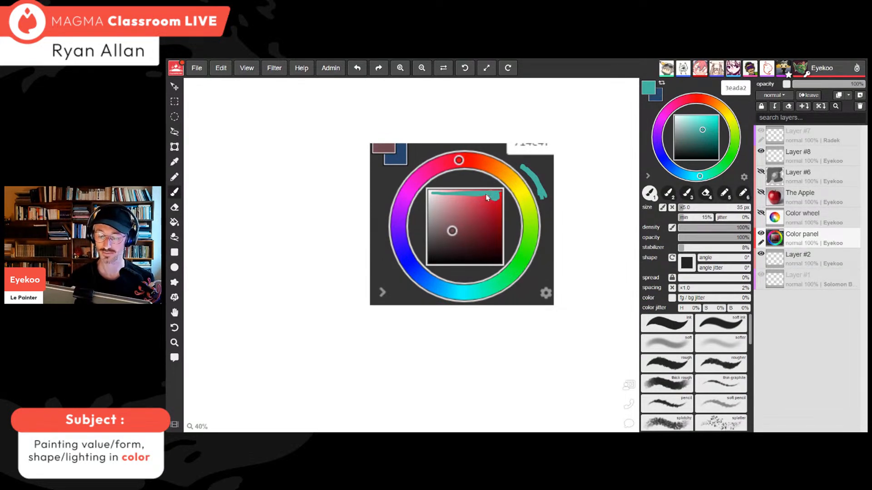
left_click_drag(433, 258, 487, 258)
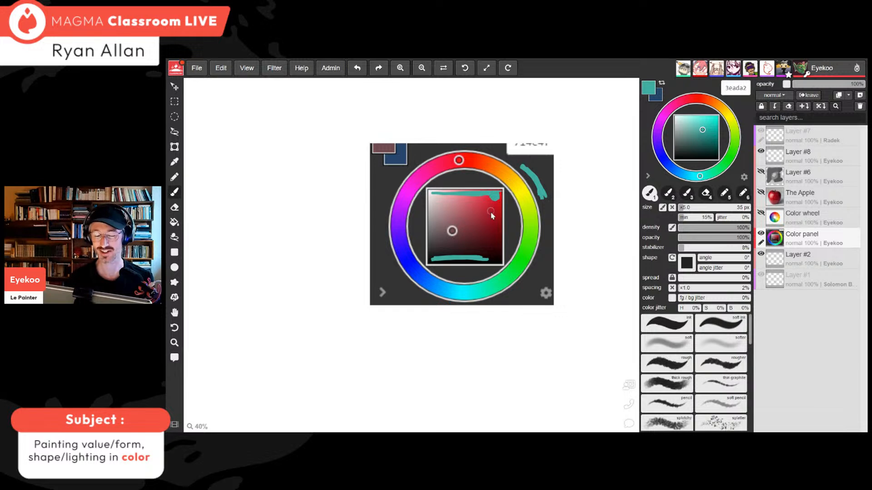
left_click_drag(496, 214, 495, 216)
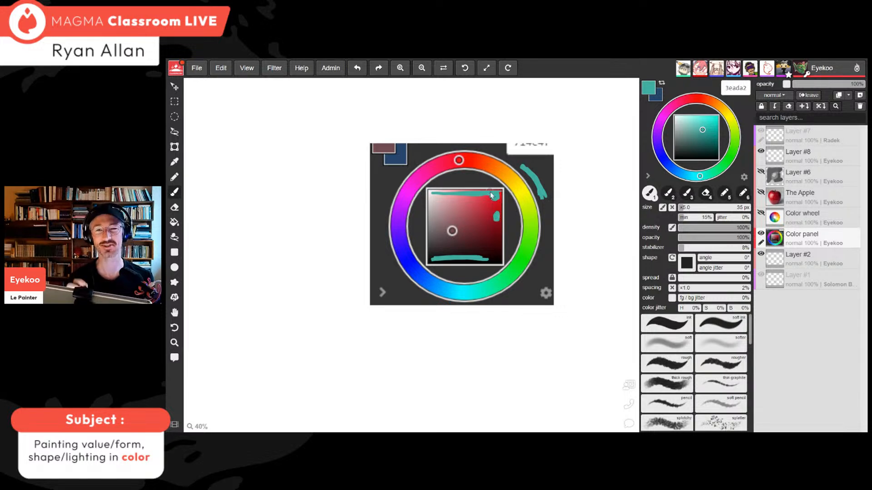
left_click_drag(431, 222, 434, 222)
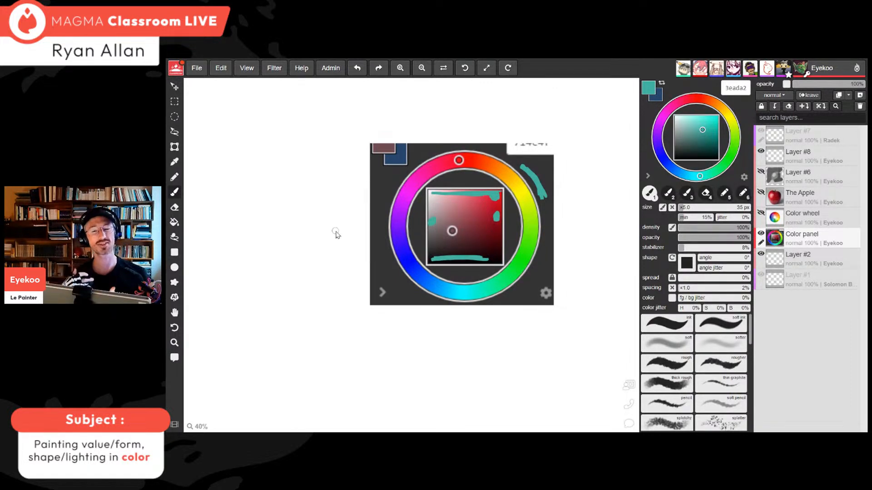
left_click_drag(494, 219, 462, 225)
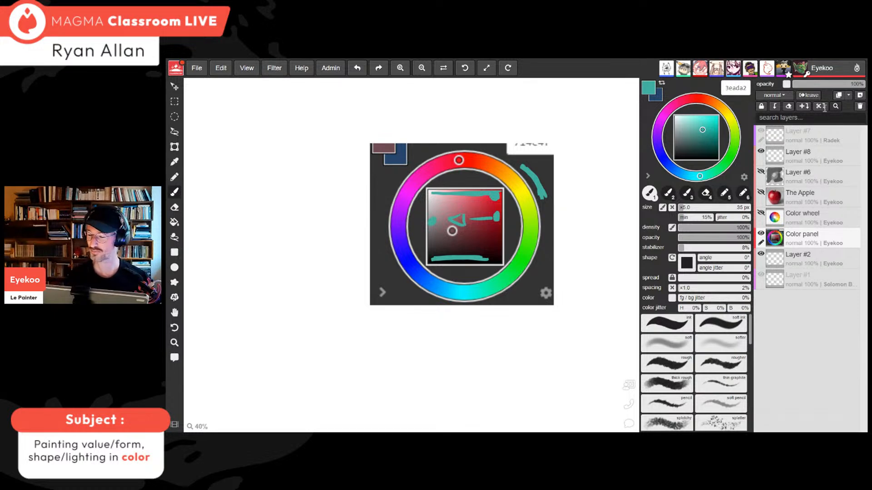
Paint over the teal arc beside the hue ring with dark grey #333333 sampled from the panel background
left_click(789, 106)
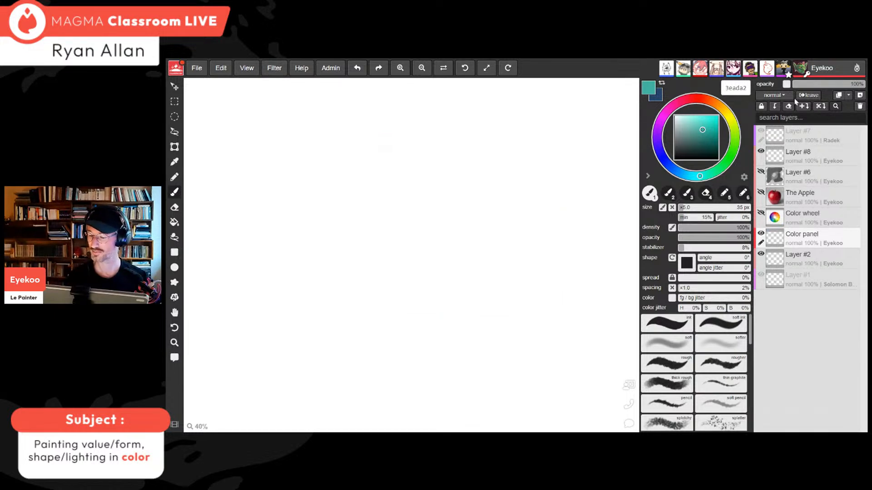
key("ctrl+z")
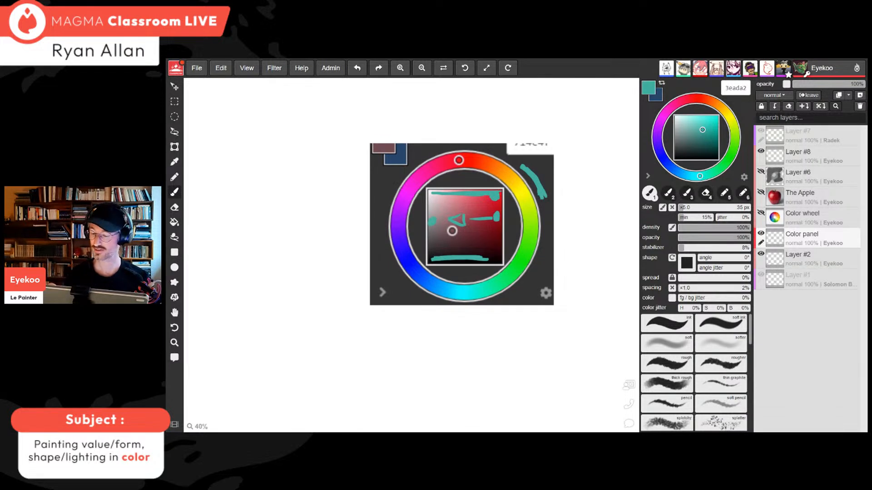
left_click(538, 166, "alt")
left_click_drag(525, 167, 543, 190)
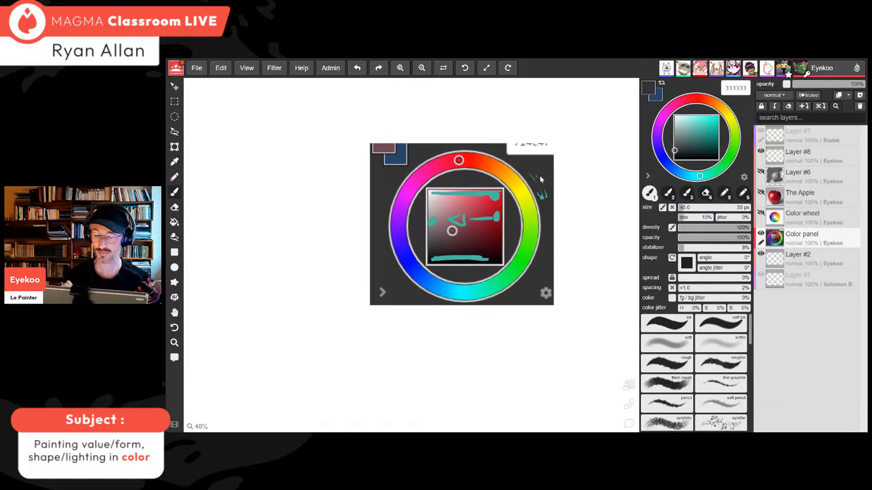
Change the brush colour to teal #4bc4b9, hide the Color panel layer and show the Color wheel layer
left_click(701, 126)
left_click(760, 232)
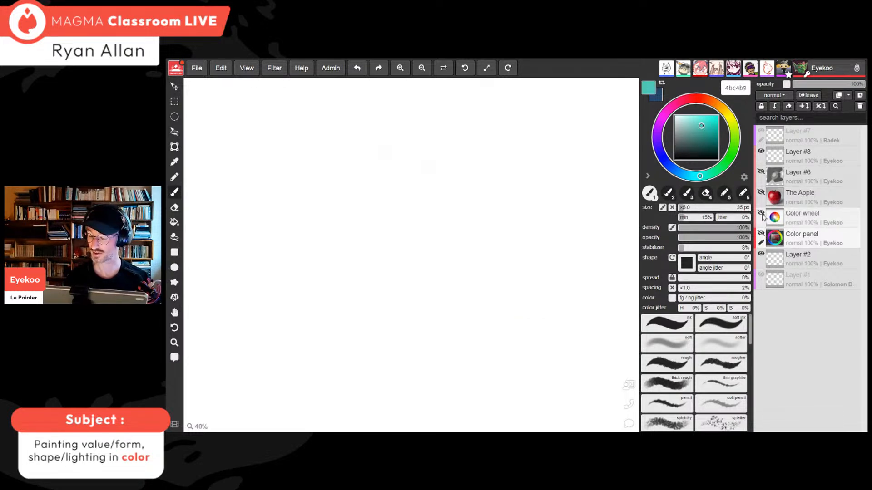
left_click(761, 213)
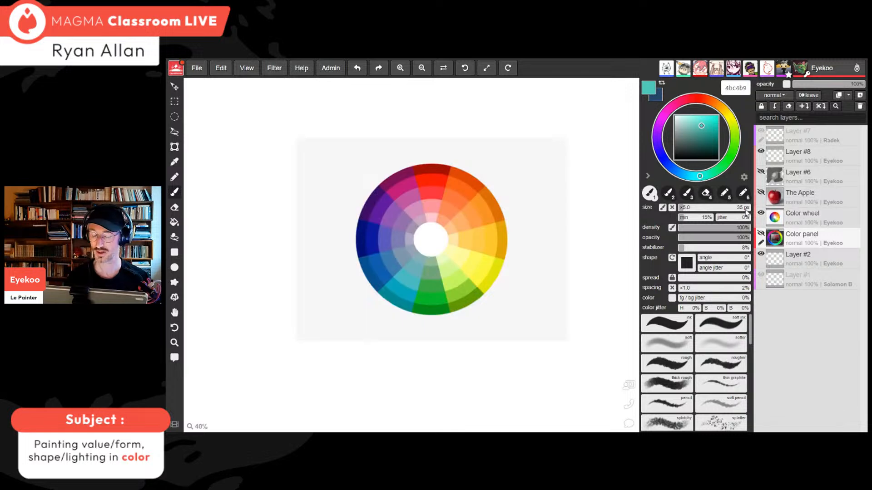
On Layer #8, paint a near-black #1b1b1b diagonal line across the wheel from the purple segments to the yellow-green ones
left_click(674, 155)
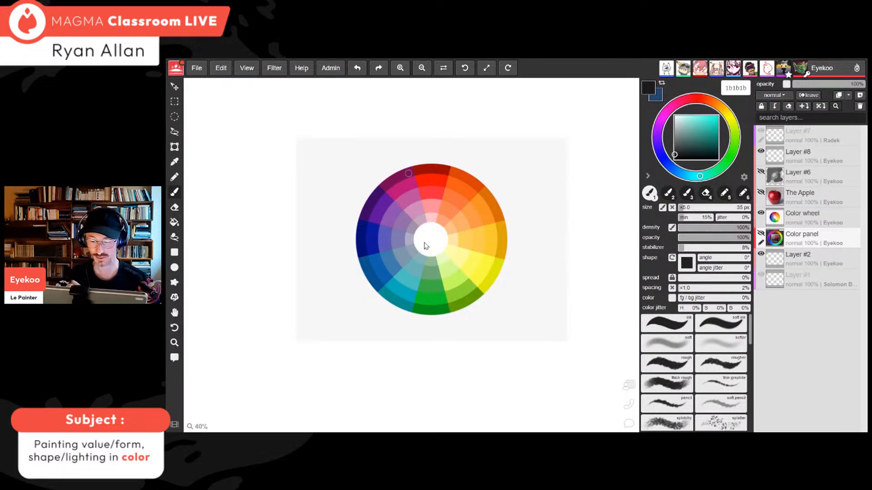
left_click_drag(374, 178, 493, 300)
left_click_drag(379, 177, 490, 301)
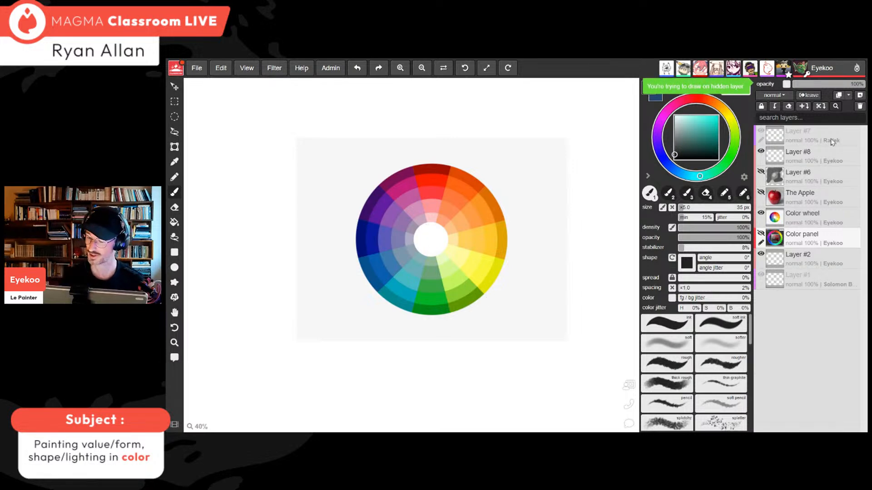
double_click(799, 153)
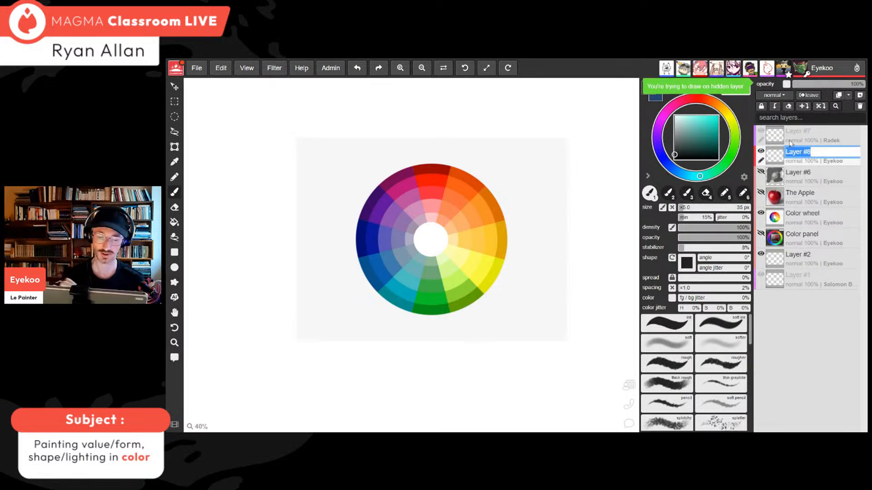
left_click_drag(369, 178, 491, 300)
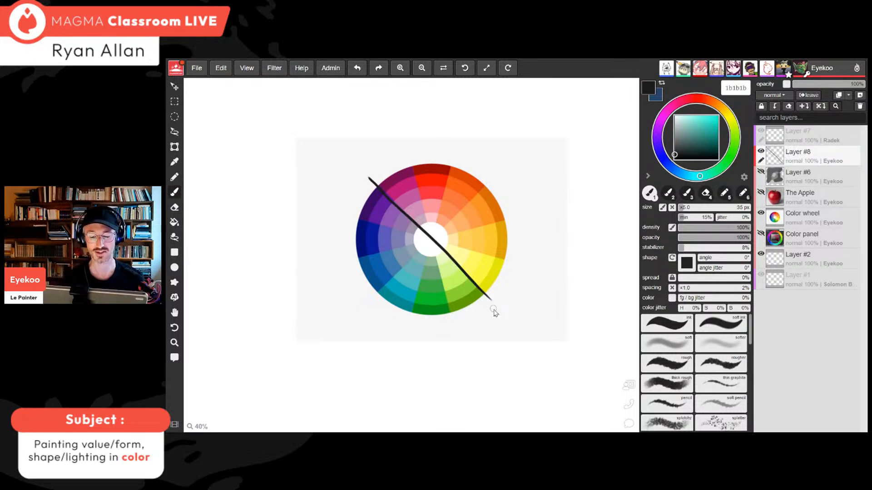
Handwrite WARM beside the orange side of the wheel and COOL beside the blue side
mouse_move(500, 166)
left_mouse_down()
mouse_move(520, 165)
mouse_move(535, 178)
left_mouse_up()
left_click_drag(539, 178, 550, 161)
mouse_move(342, 305)
left_mouse_down()
mouse_move(338, 321)
mouse_move(349, 313)
mouse_move(372, 321)
left_mouse_up()
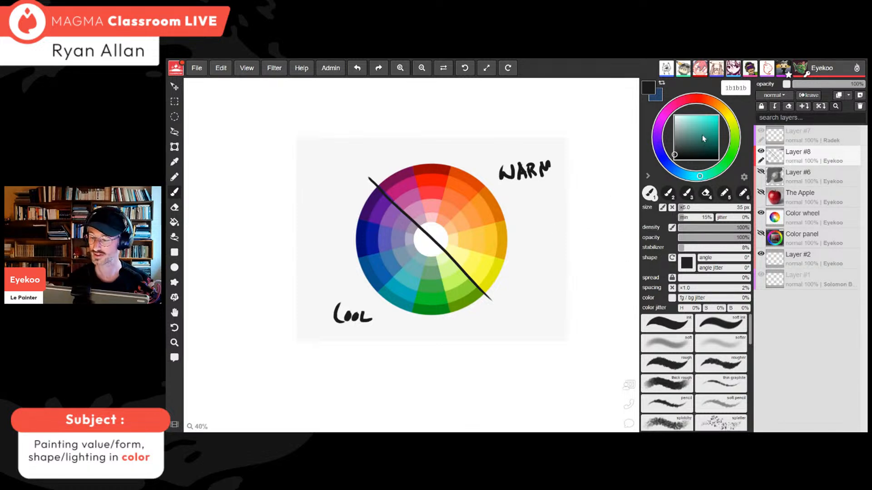
Set the brush colour to pale orange #edb494, starting from the wheel's orange, and swap the visible Color wheel layer for Color panel
left_click(473, 187, "alt")
mouse_move(714, 118)
left_mouse_down()
mouse_move(677, 119)
mouse_move(712, 119)
mouse_move(691, 119)
left_mouse_up()
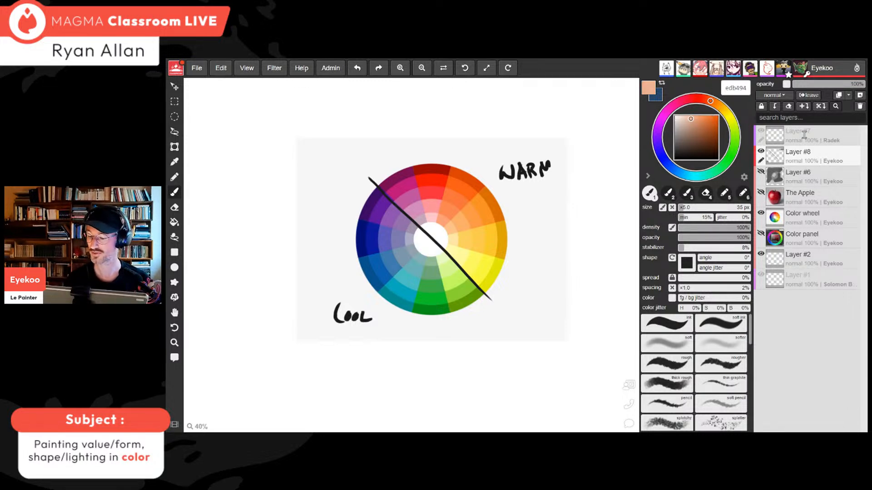
left_click(760, 234)
left_click(761, 213)
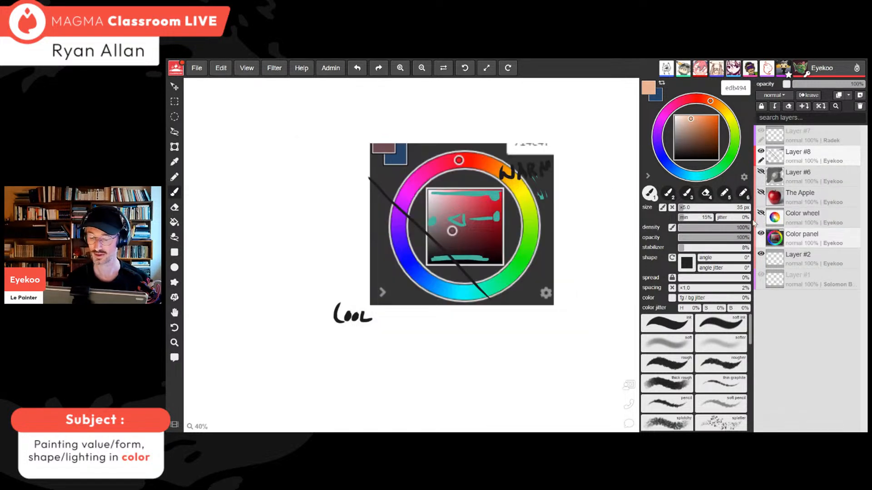
Paint pale orange arrows along the top and down the red edge of the pictured colour square, and erase them
left_click_drag(496, 199, 452, 205)
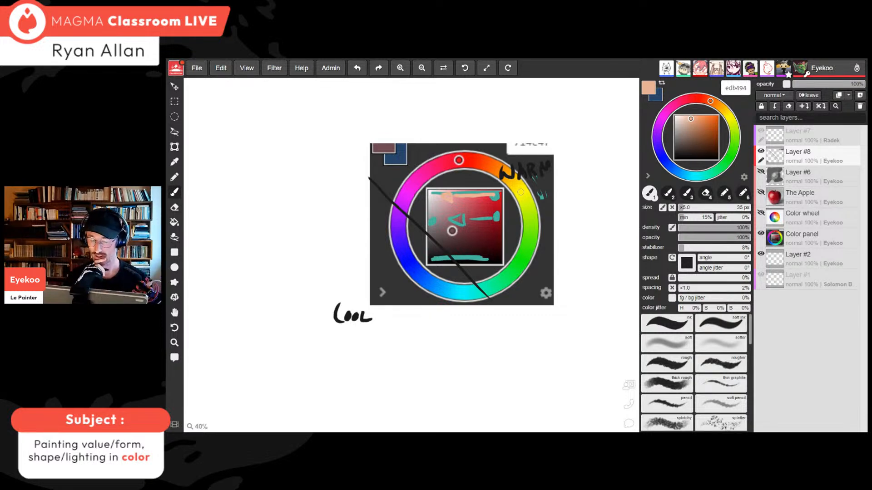
left_click_drag(495, 196, 497, 229)
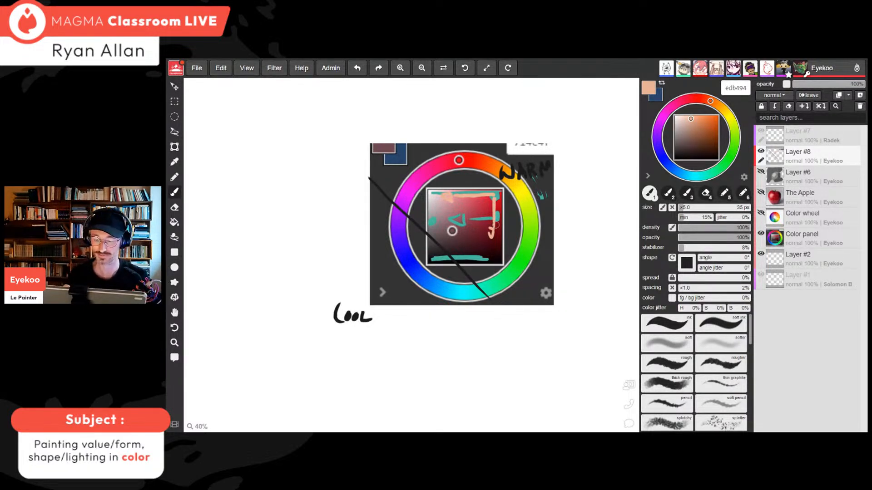
mouse_move(492, 199)
left_mouse_down()
mouse_move(491, 238)
mouse_move(496, 232)
left_mouse_up()
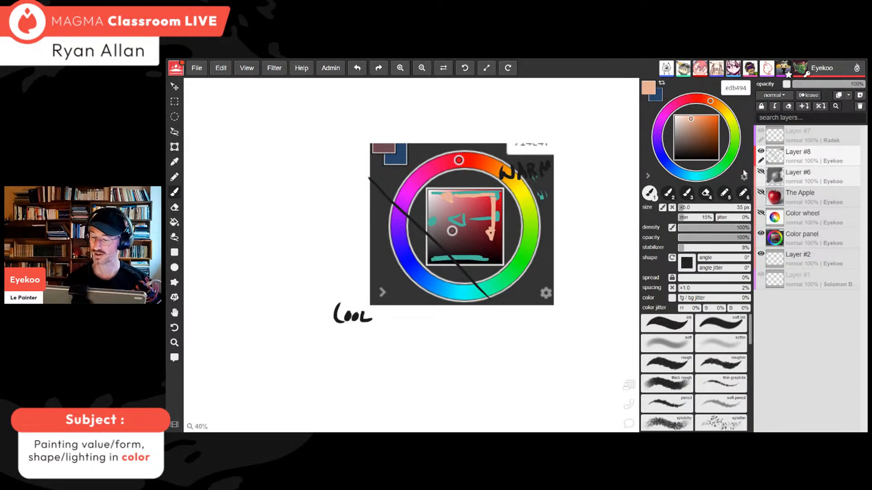
key("e")
mouse_move(494, 199)
left_mouse_down()
mouse_move(490, 229)
mouse_move(442, 196)
left_mouse_up()
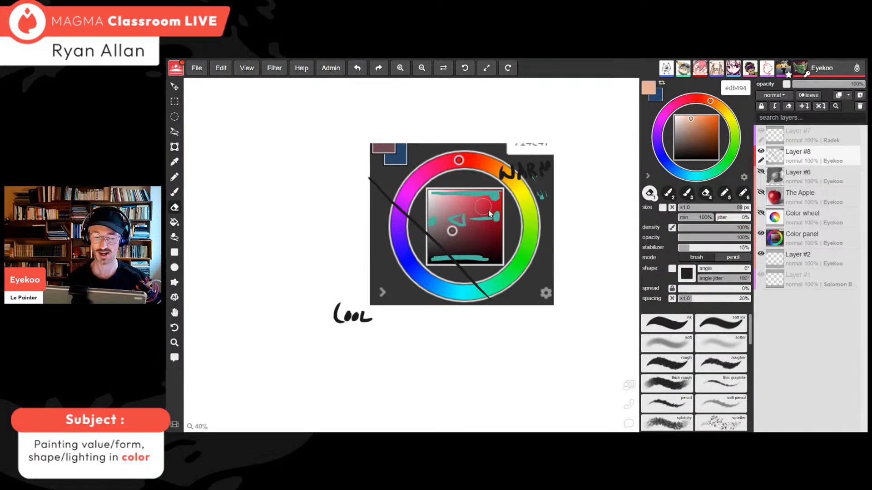
Set the brush to red #e51828 sampled from the pictured panel, at 200 px, and paint a round swatch beside the panel
left_click(492, 205, "alt")
left_click(712, 119)
left_click(713, 120)
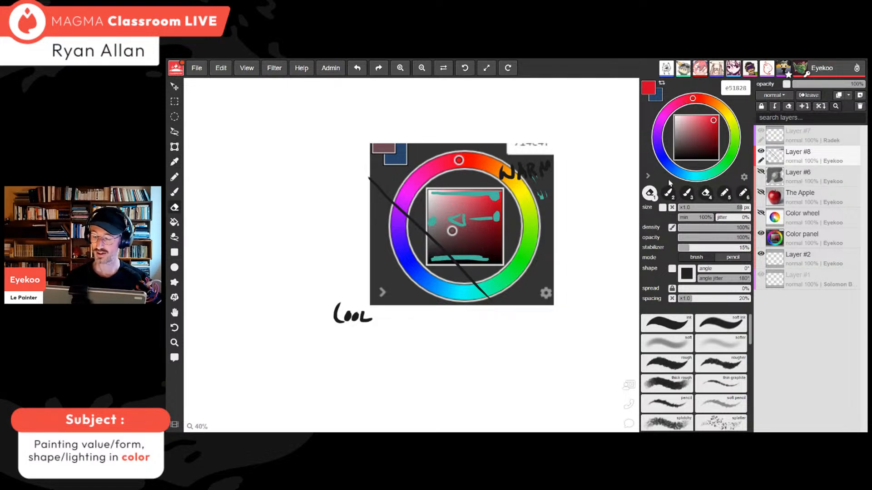
left_click(175, 191)
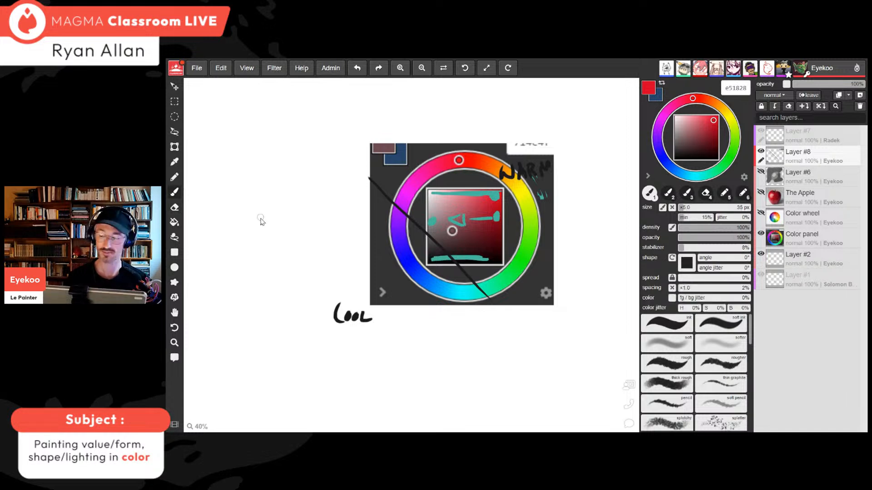
left_click(706, 208)
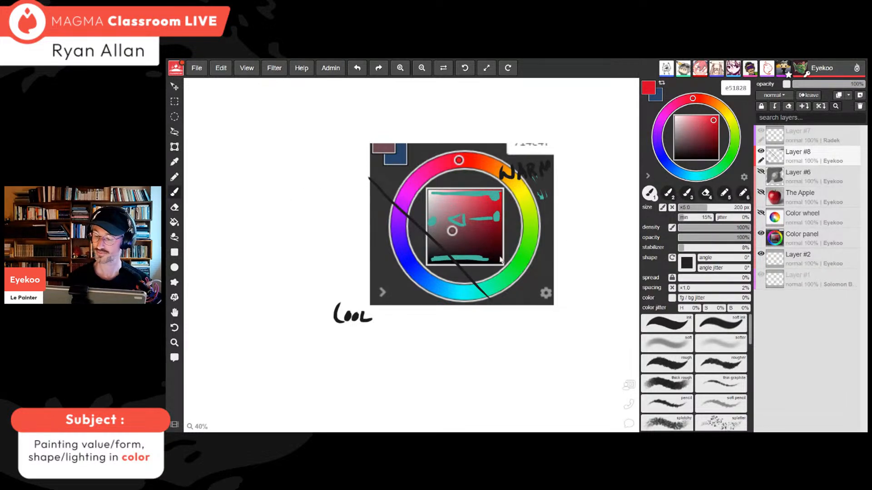
left_click(283, 190)
mouse_move(281, 195)
left_mouse_down()
mouse_move(293, 196)
mouse_move(294, 217)
left_mouse_up()
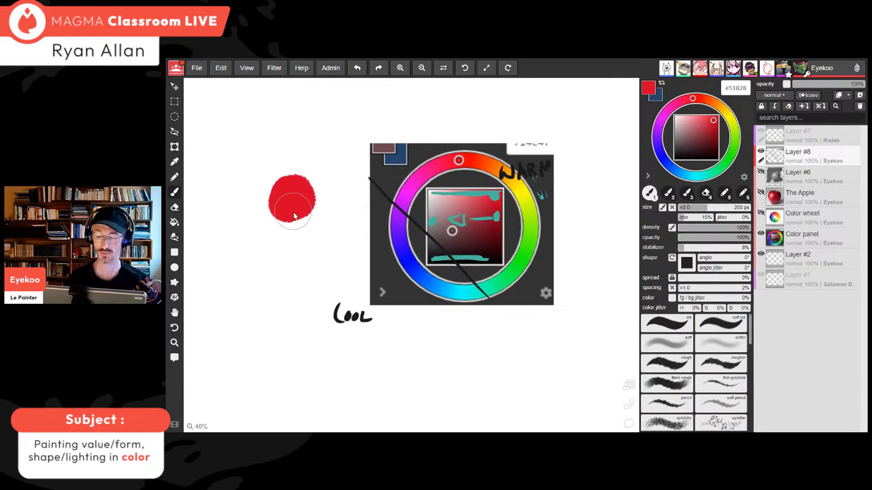
Paint golden yellow #e5b818, lime green and turquoise green swatches in a column below the red one, changing only the hue
left_click_drag(692, 98, 724, 111)
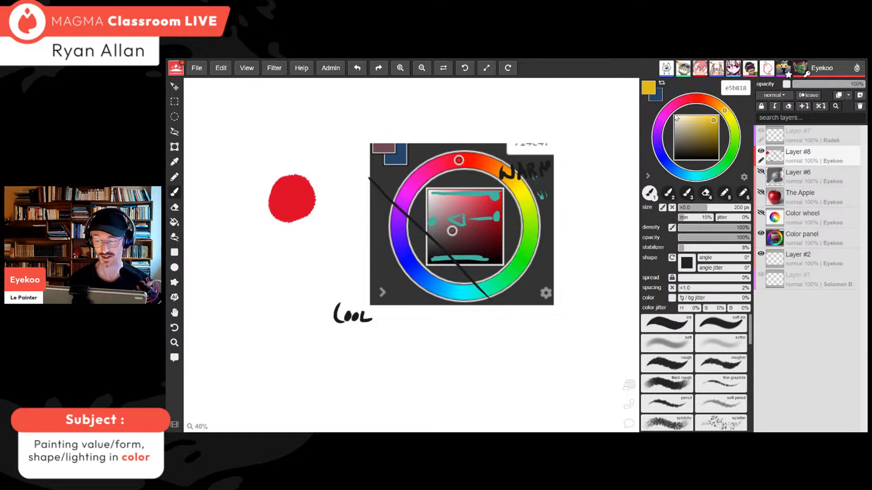
left_click_drag(295, 234, 290, 248)
left_click_drag(725, 111, 734, 144)
mouse_move(289, 270)
left_mouse_down()
mouse_move(286, 282)
mouse_move(293, 279)
left_mouse_up()
left_click_drag(726, 160, 711, 173)
mouse_move(291, 302)
left_mouse_down()
mouse_move(298, 320)
mouse_move(281, 333)
left_mouse_up()
Extend the swatch column downwards with blue #186ae5 and purple #6c18e5
left_click_drag(712, 173, 673, 169)
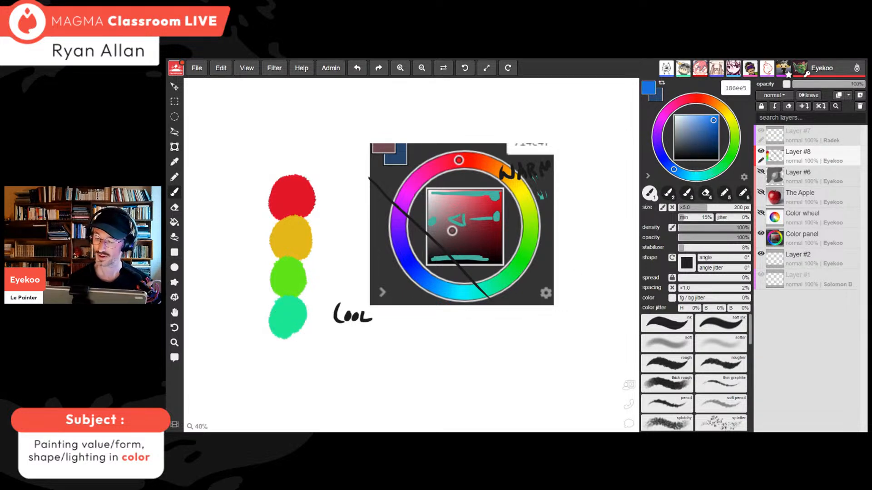
mouse_move(288, 358)
left_mouse_down()
mouse_move(287, 345)
mouse_move(291, 360)
mouse_move(295, 352)
left_mouse_up()
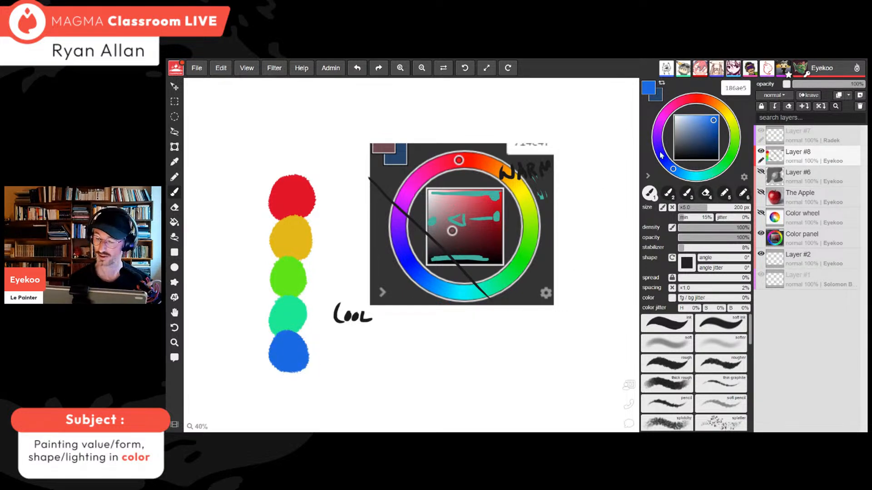
left_click_drag(673, 169, 657, 141)
left_click_drag(286, 402, 292, 396)
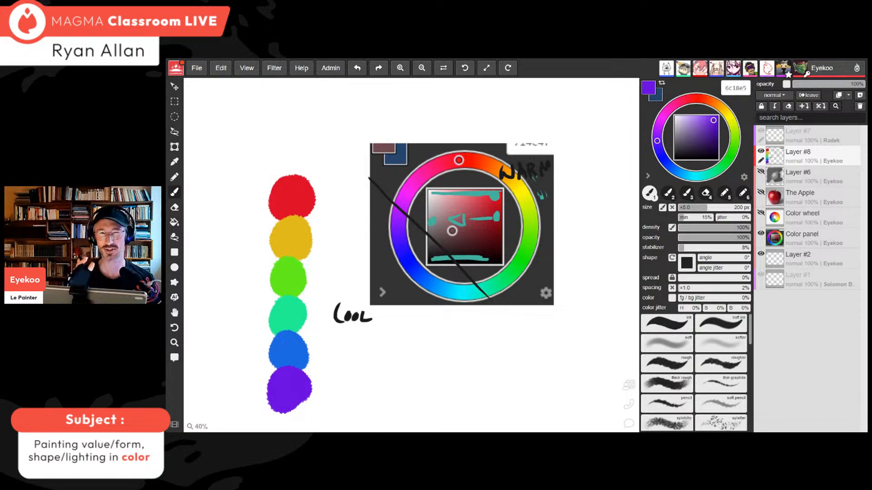
Compare the values of the six hue swatches by switching the canvas view between grayscale and colour
left_click(245, 69)
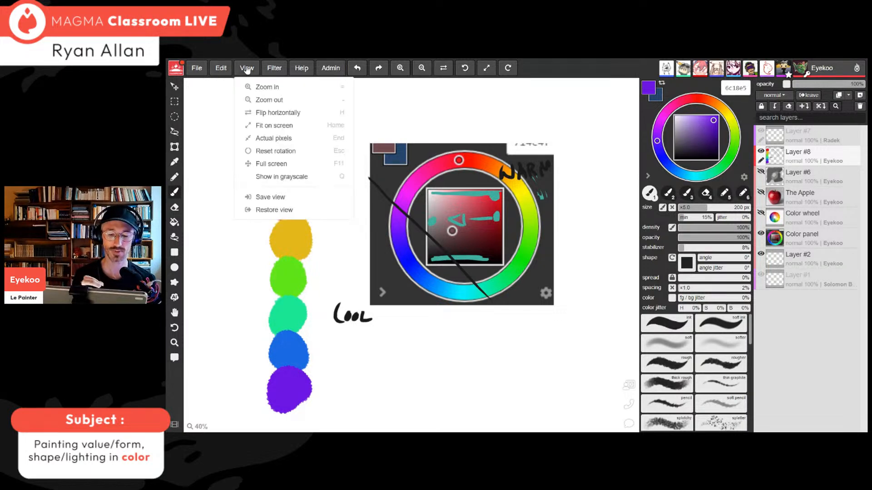
left_click(304, 176)
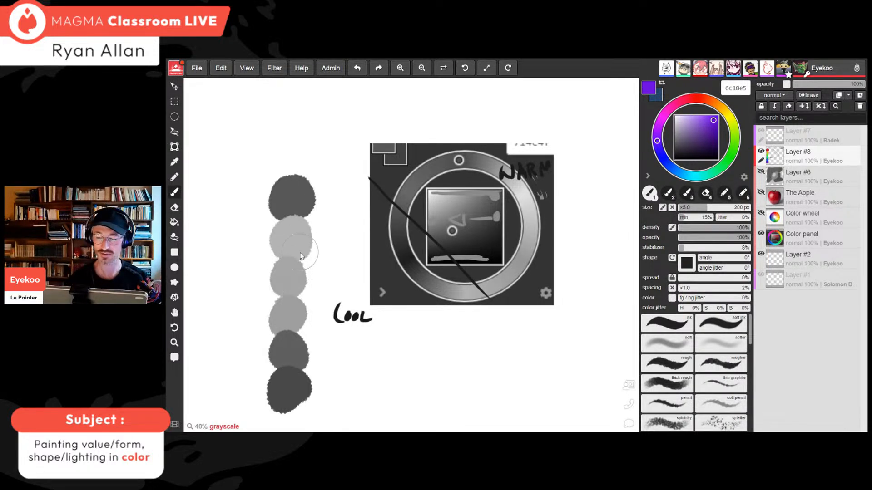
left_click(247, 67)
left_click(333, 178)
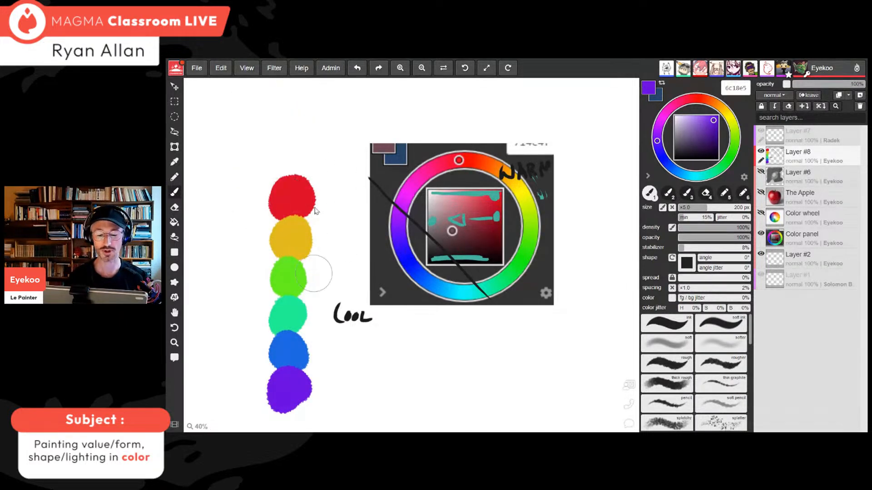
left_click(249, 69)
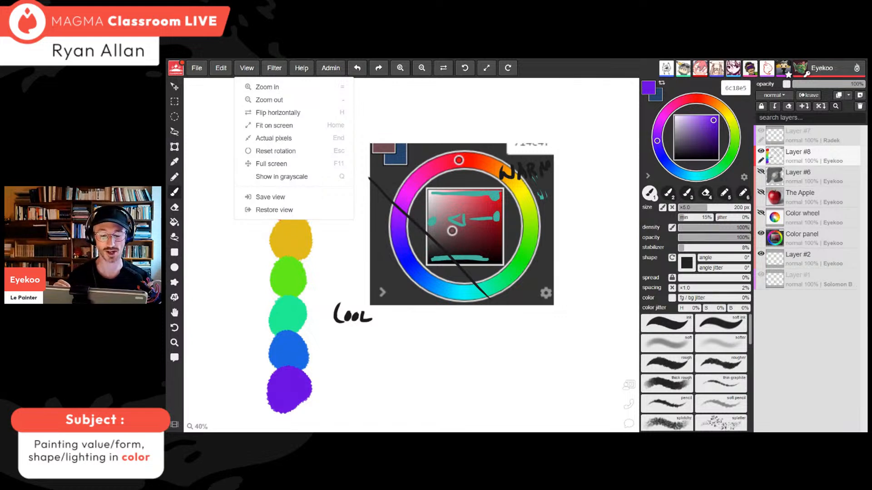
left_click(555, 70)
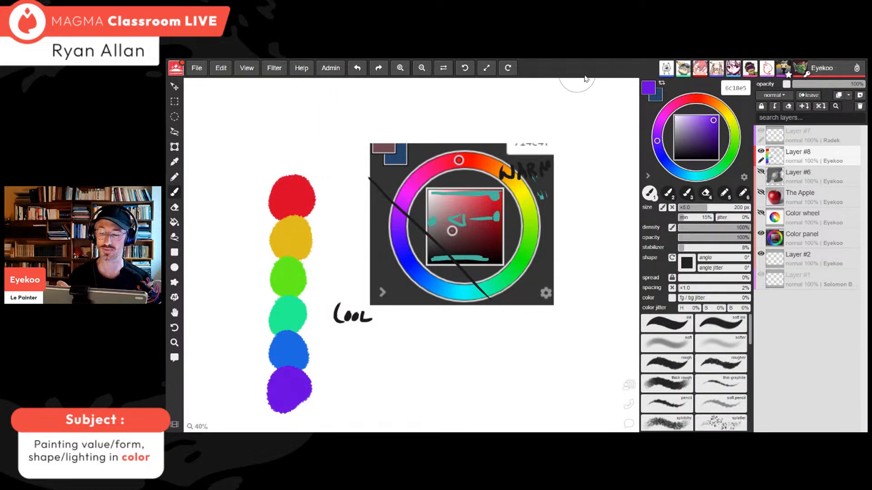
key("q")
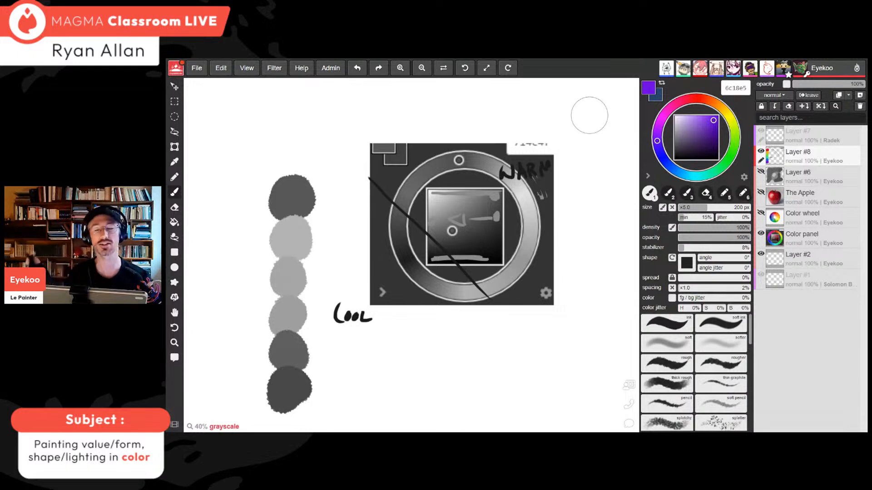
key("q")
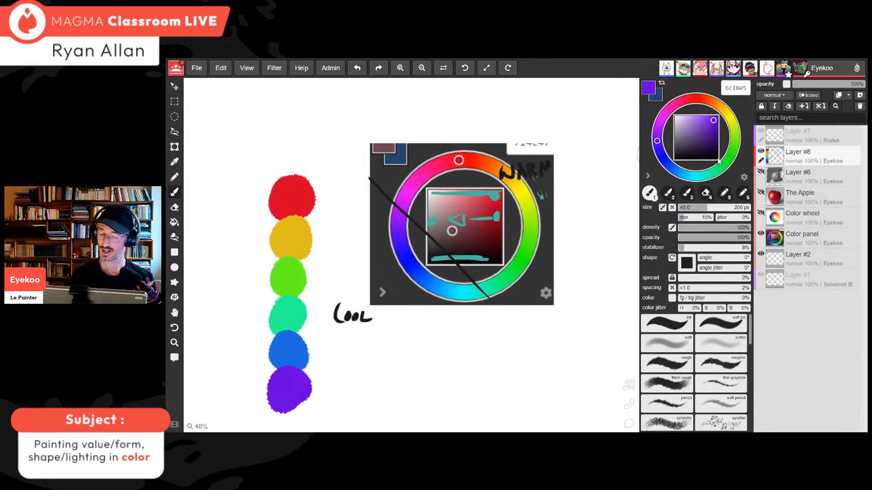
Clear Layer #8, show the Color wheel layer and hide the Color panel layer
left_click(787, 105)
left_click(761, 213)
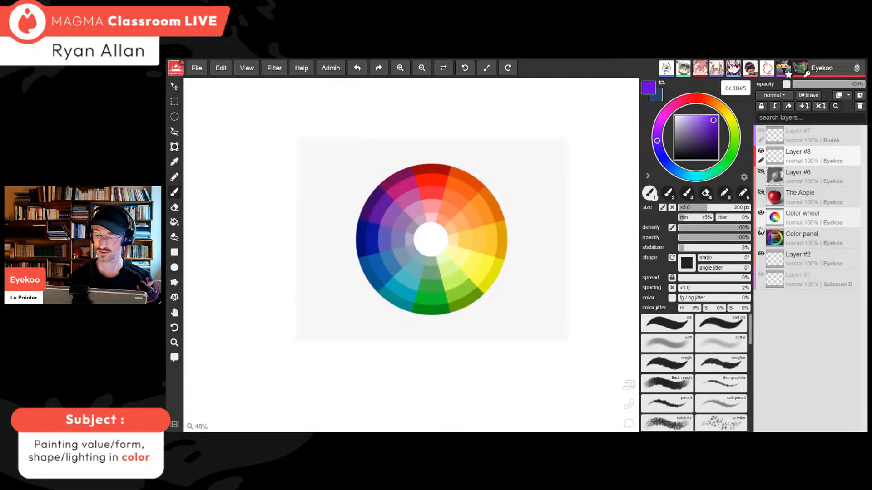
left_click(760, 233)
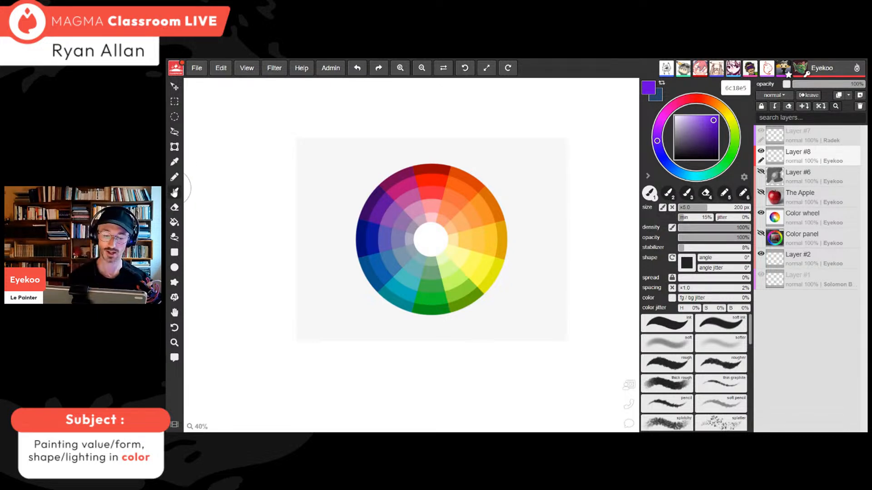
Paint a purple #621fa2 swatch with a yellow #fbfb39 one below it beside the wheel, sampling both colours from the wheel
left_click(428, 184, "alt")
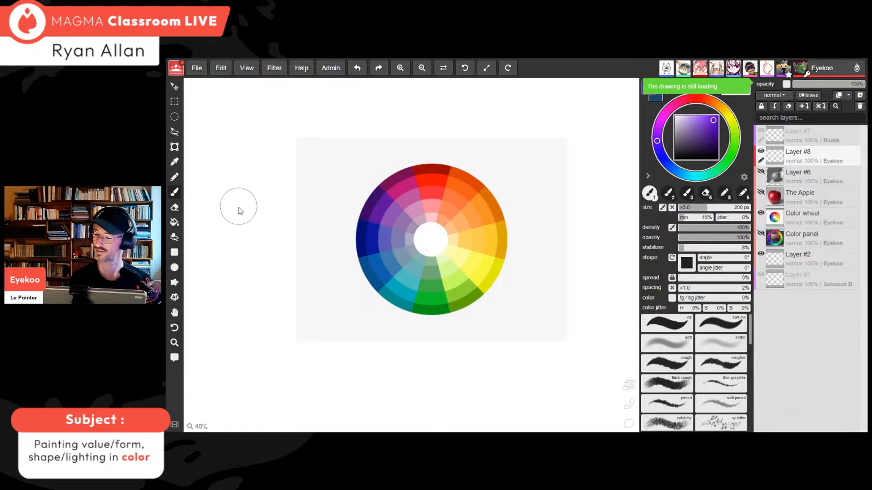
mouse_move(247, 192)
left_mouse_down()
mouse_move(250, 202)
mouse_move(241, 203)
left_mouse_up()
mouse_move(243, 207)
left_mouse_down()
mouse_move(234, 217)
mouse_move(253, 187)
mouse_move(237, 205)
left_mouse_up()
key("i")
left_click(384, 204)
key("b")
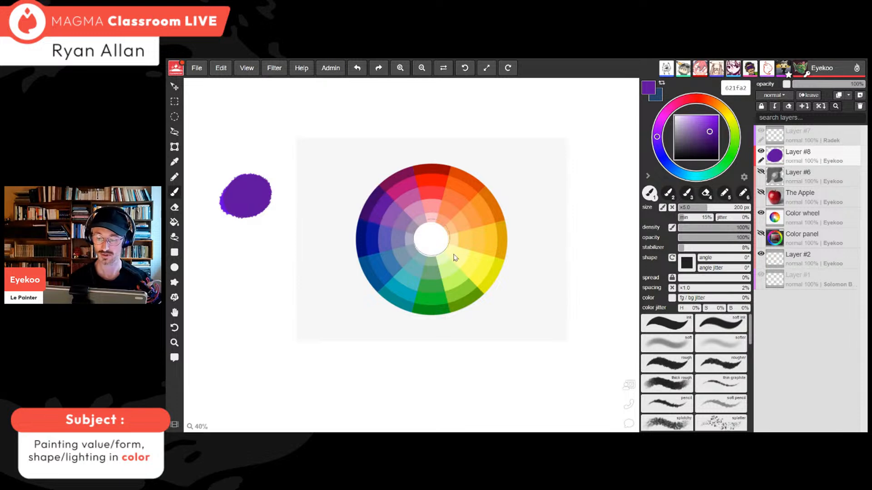
left_click(478, 269, "alt")
left_click_drag(241, 230, 261, 244)
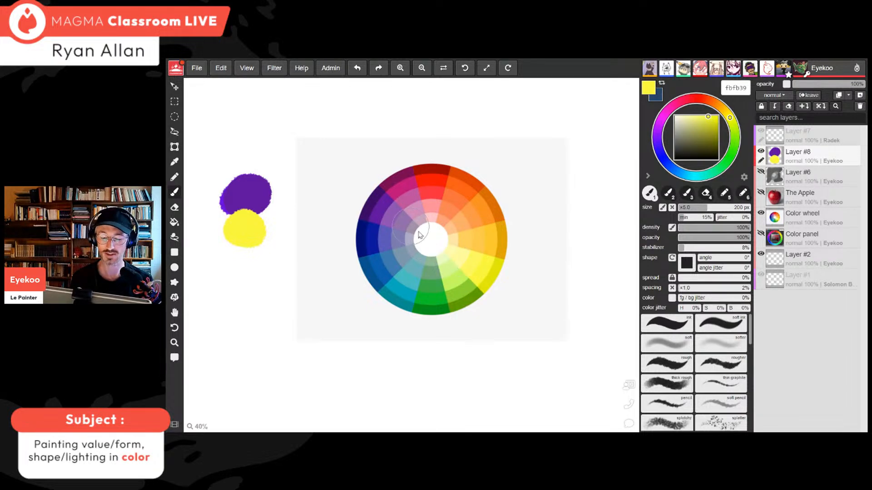
With a 45 px black brush, draw arrows inward from the wheel's purple and yellow, and add a pale yellow #fffcad spot beside the purple swatch
left_click(675, 159)
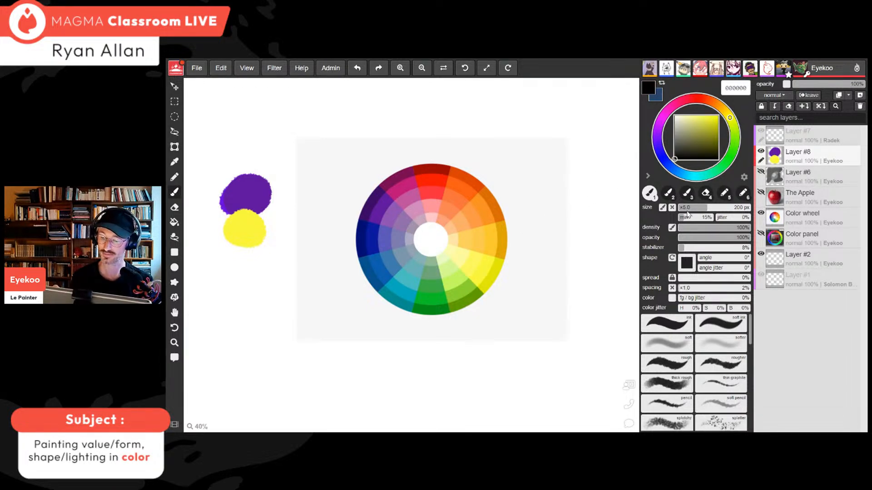
left_click(686, 209)
left_click_drag(373, 204, 395, 221)
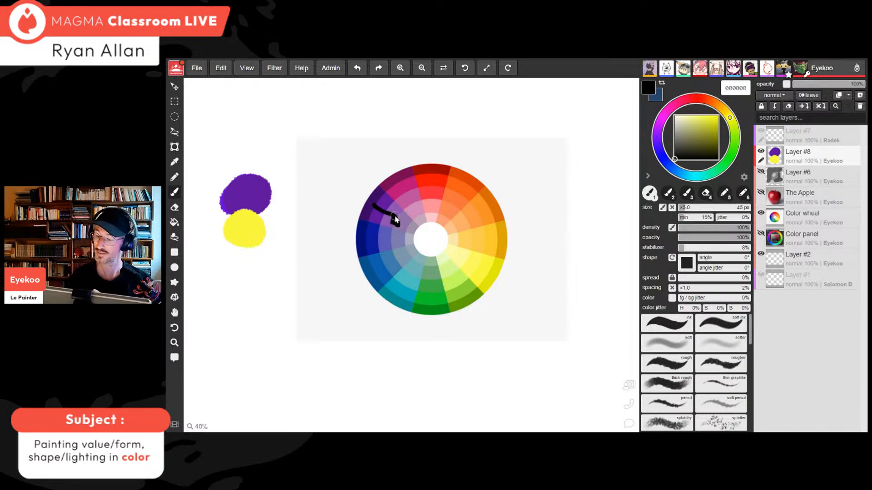
left_click_drag(490, 276, 462, 264)
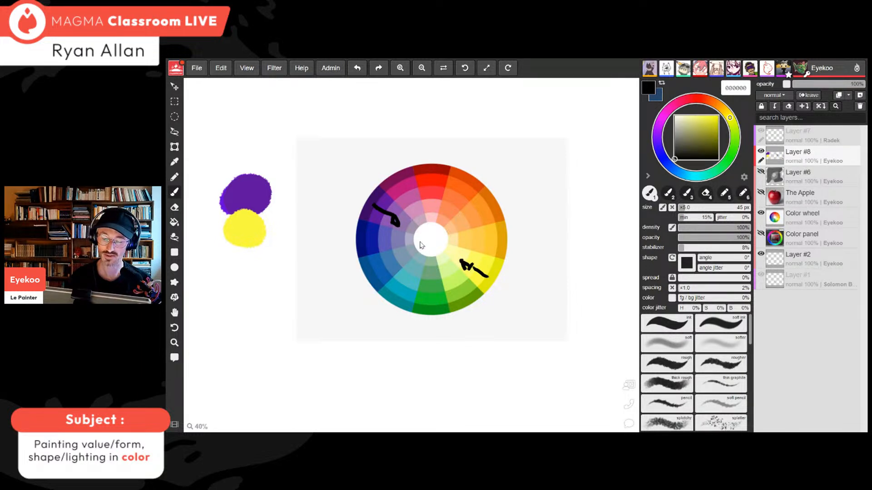
left_click(450, 250, "alt")
mouse_move(285, 207)
left_mouse_down()
mouse_move(269, 207)
mouse_move(271, 197)
left_mouse_up()
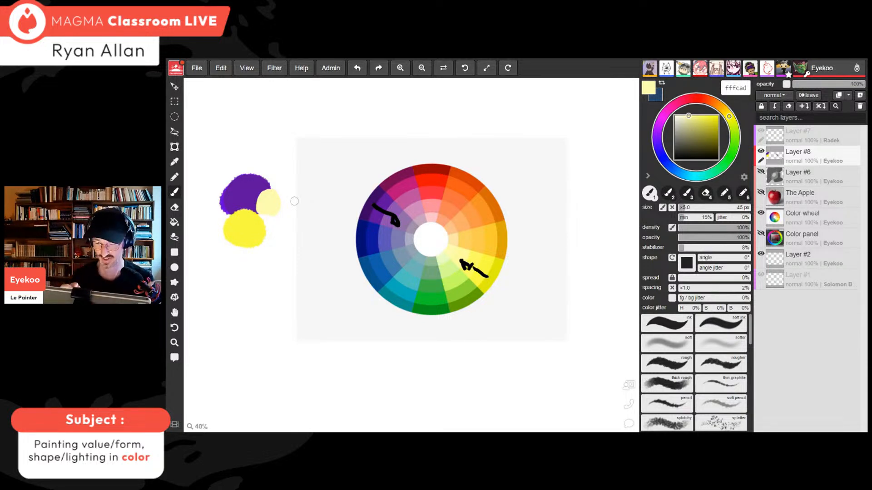
Paint a small orange #ff6610 spot with a blue #00a1be spot beneath it below the yellow swatch, sampling both from the wheel
left_click(460, 195, "alt")
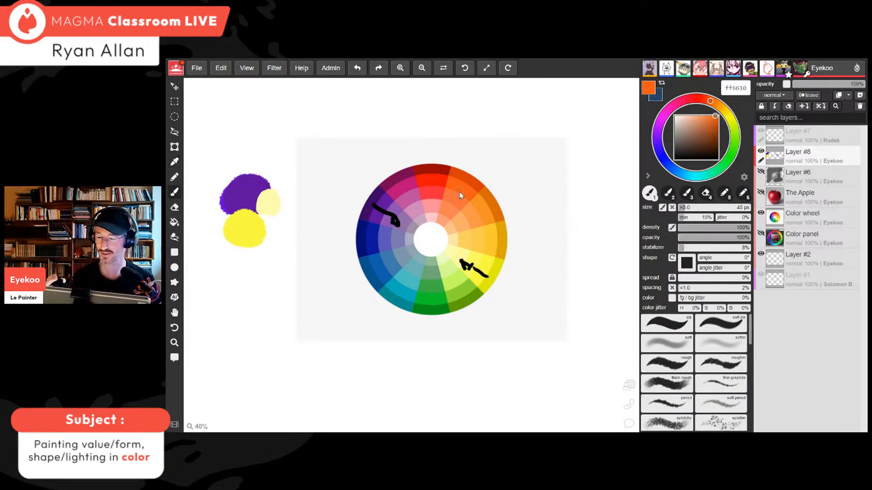
mouse_move(245, 303)
left_mouse_down()
mouse_move(244, 314)
mouse_move(250, 307)
mouse_move(233, 305)
mouse_move(241, 312)
left_mouse_up()
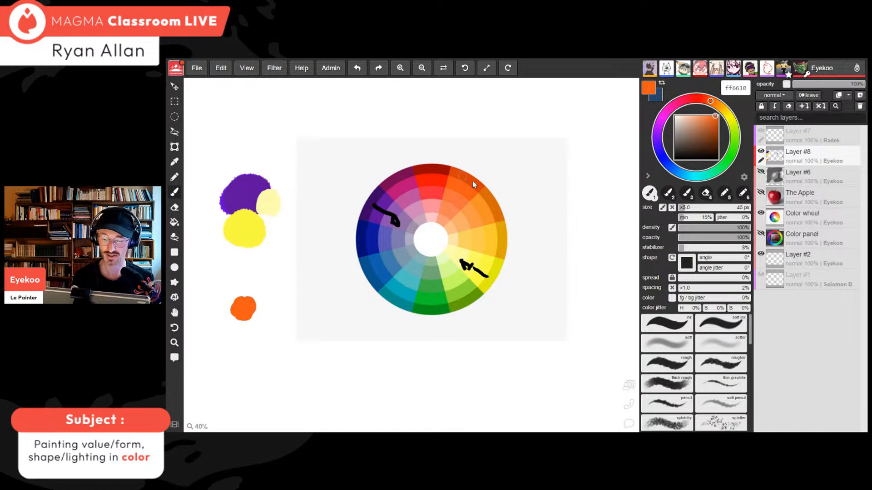
left_click(404, 296, "alt")
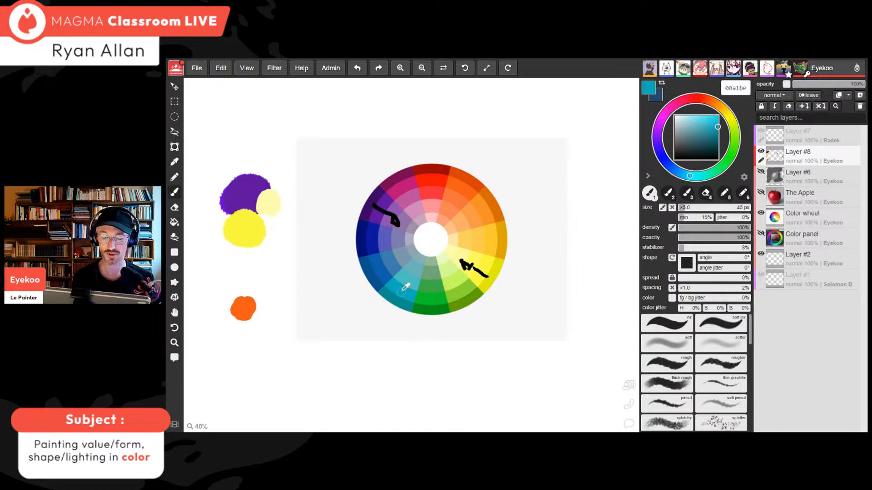
mouse_move(238, 323)
left_mouse_down()
mouse_move(251, 326)
mouse_move(236, 325)
left_mouse_up()
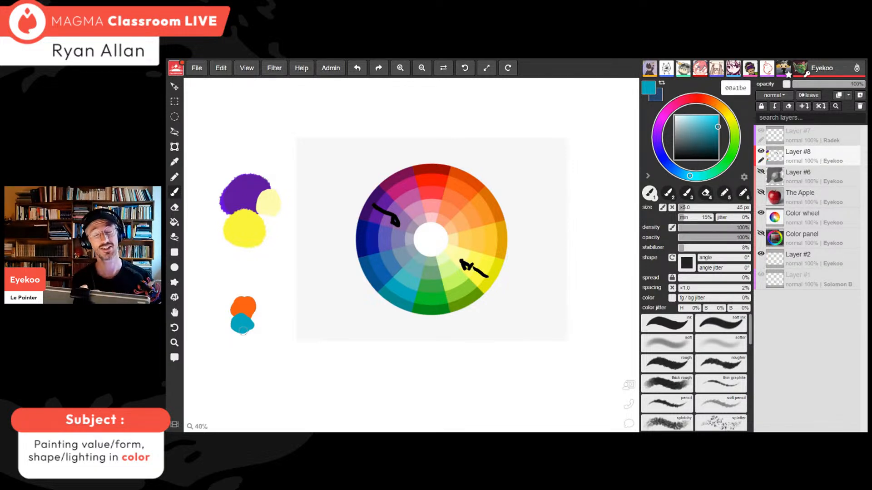
Cover the small blue spot with muted blue-grey #85b0b6 sampled near the wheel's centre, and activate the Eyedropper
left_click(423, 265, "alt")
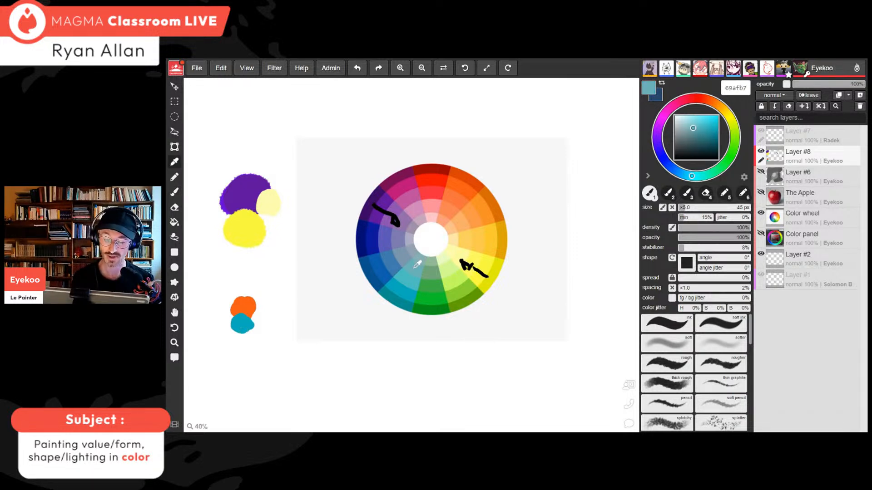
mouse_move(235, 335)
left_mouse_down()
mouse_move(244, 325)
mouse_move(233, 319)
mouse_move(244, 319)
mouse_move(241, 325)
mouse_move(255, 314)
mouse_move(227, 317)
mouse_move(242, 329)
left_mouse_up()
left_click(423, 256, "alt")
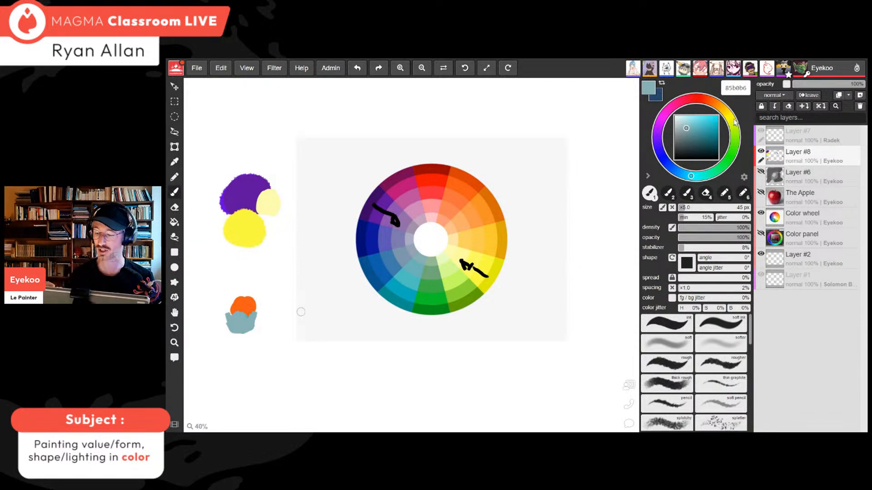
key("i")
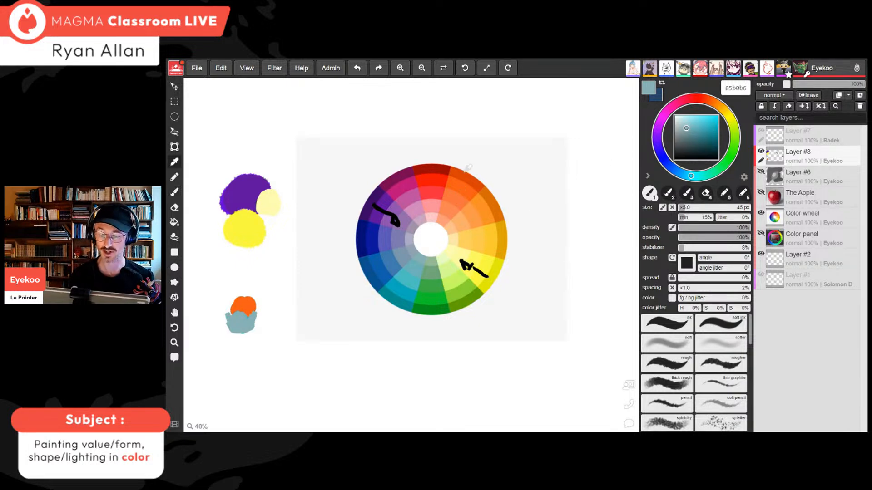
Paint an orange #ff7a39 swatch with a blue #69afb7 one below it using a 250 px brush, sampling both colours from the wheel
left_click(453, 198, "alt")
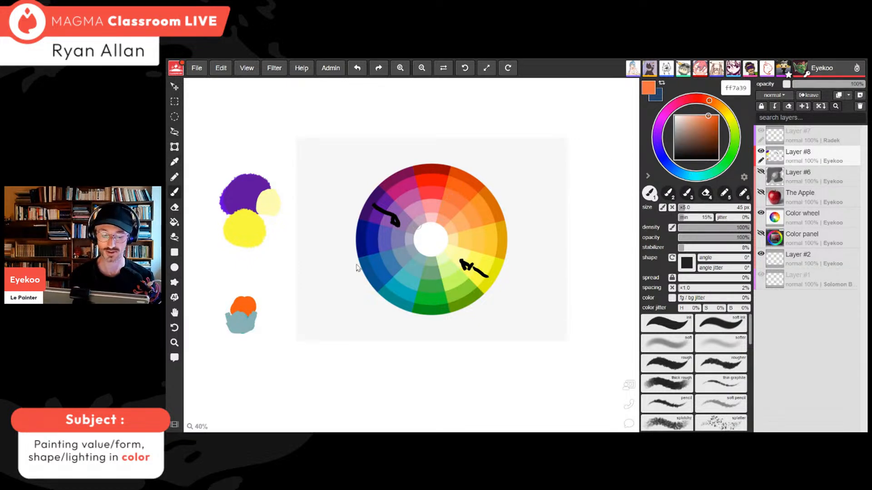
left_click_drag(280, 306, 282, 313)
left_click(714, 209)
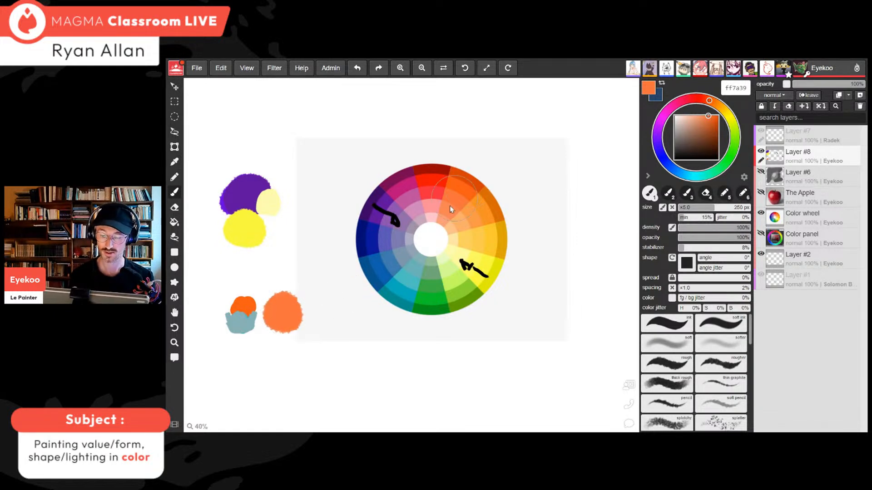
key("alt")
left_click(419, 267, "alt")
left_click_drag(278, 340, 291, 341)
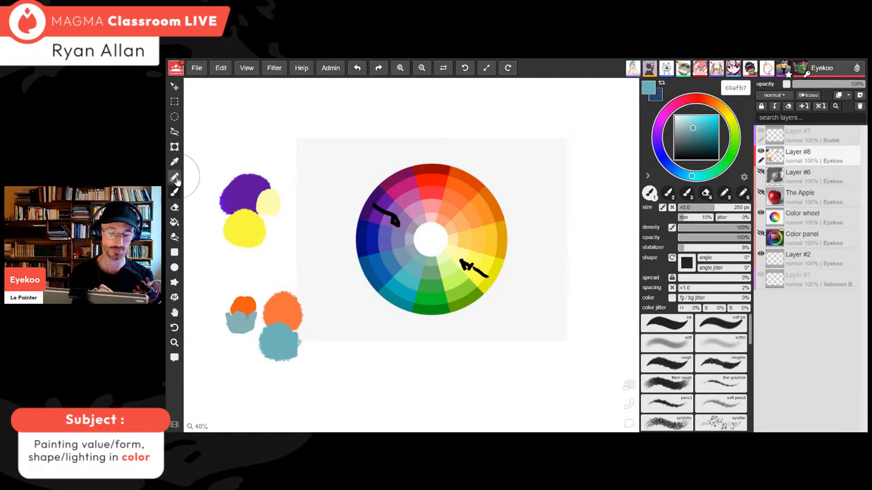
Clear Layer #8 and paint a round orange #e24a01 swatch beside the wheel with a 155 px brush, sampling orange from the wheel
left_click(789, 107)
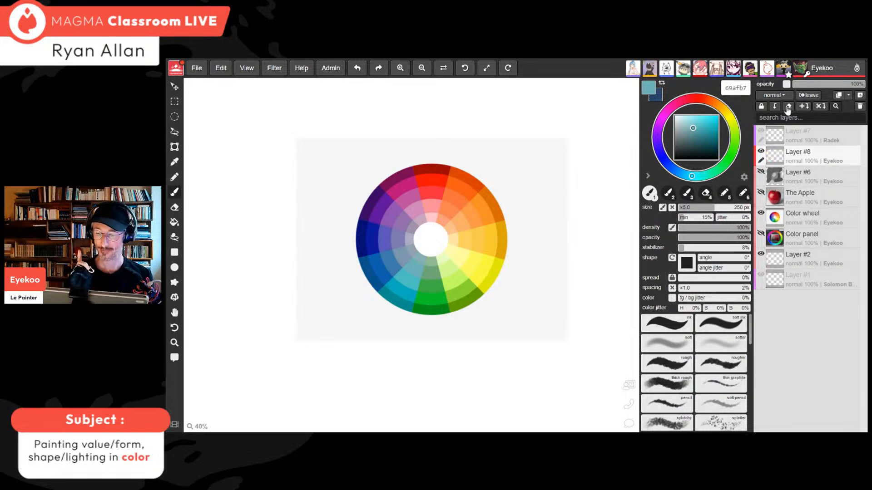
key("i")
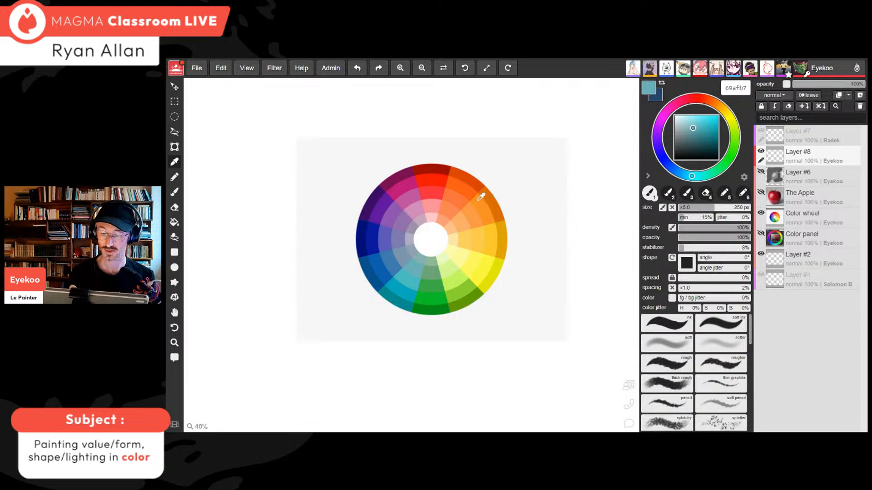
left_click(466, 187)
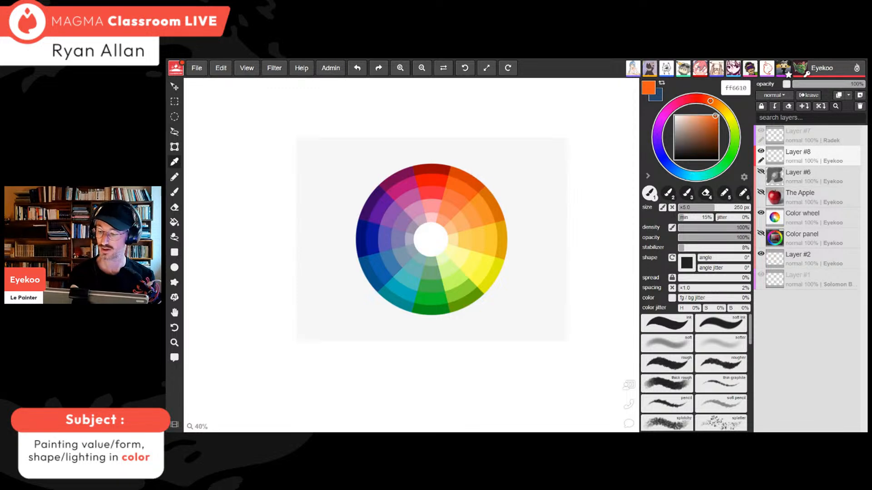
key("b")
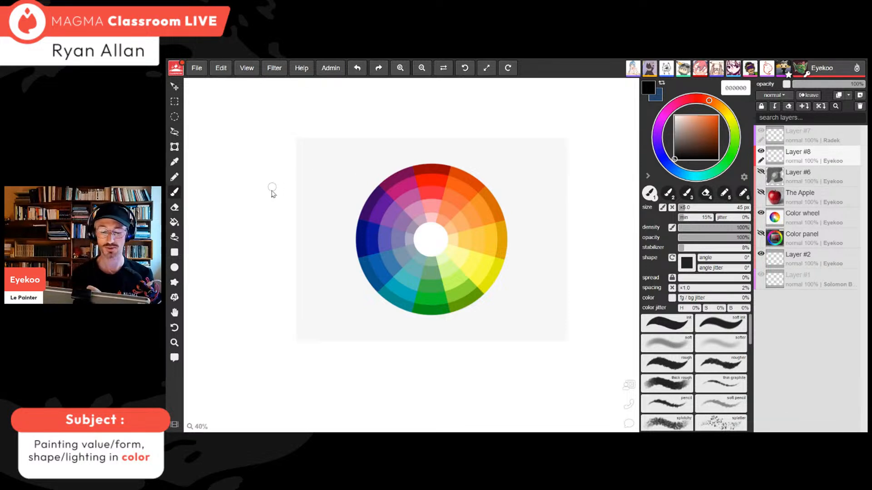
left_click(465, 187, "alt")
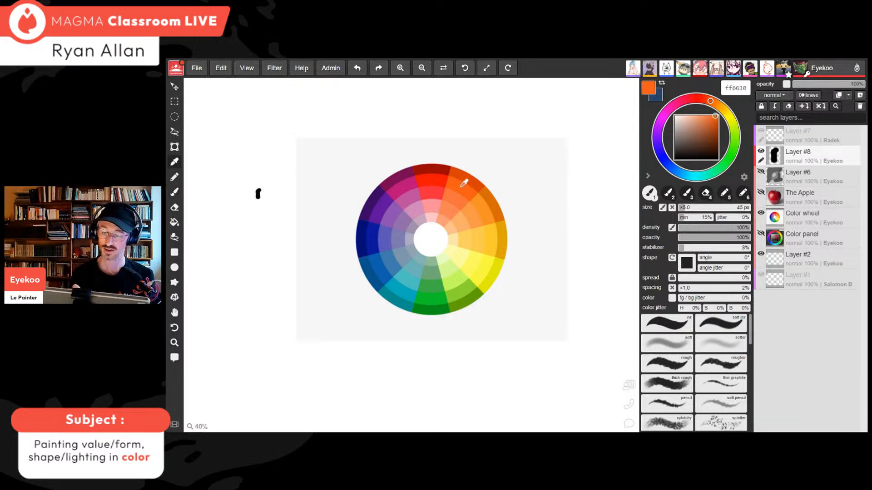
left_click(700, 208)
mouse_move(254, 195)
left_mouse_down()
mouse_move(258, 202)
mouse_move(243, 191)
mouse_move(256, 205)
mouse_move(270, 180)
mouse_move(236, 195)
mouse_move(272, 178)
mouse_move(269, 203)
left_mouse_up()
left_click(472, 179, "alt")
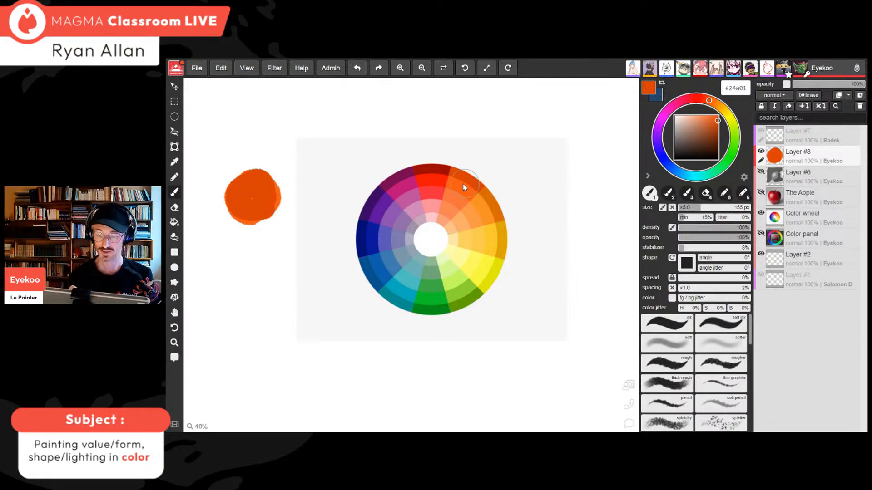
Paint a desaturated #deb9a7 spot below the orange swatch, and cover it with darker grey-brown #a48c80 extending around the orange's edge
left_click(712, 121)
left_click_drag(711, 120, 686, 121)
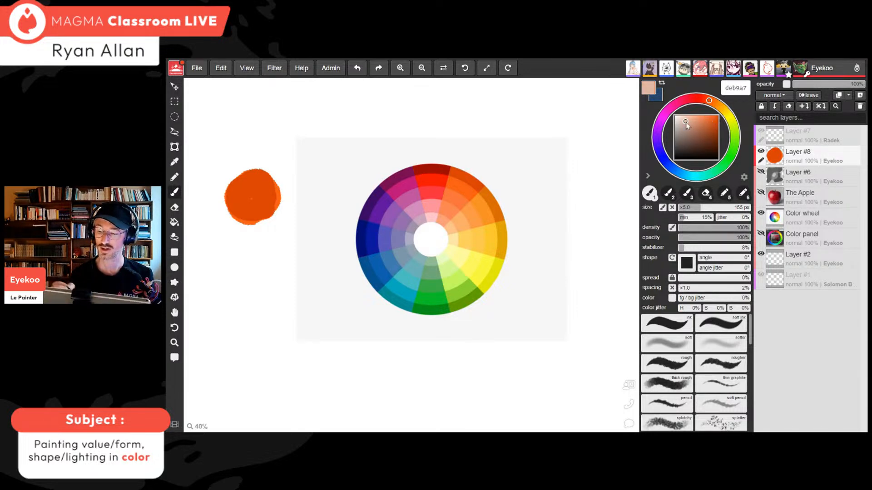
mouse_move(263, 220)
left_mouse_down()
mouse_move(252, 230)
mouse_move(271, 221)
mouse_move(280, 225)
mouse_move(263, 236)
mouse_move(274, 228)
left_mouse_up()
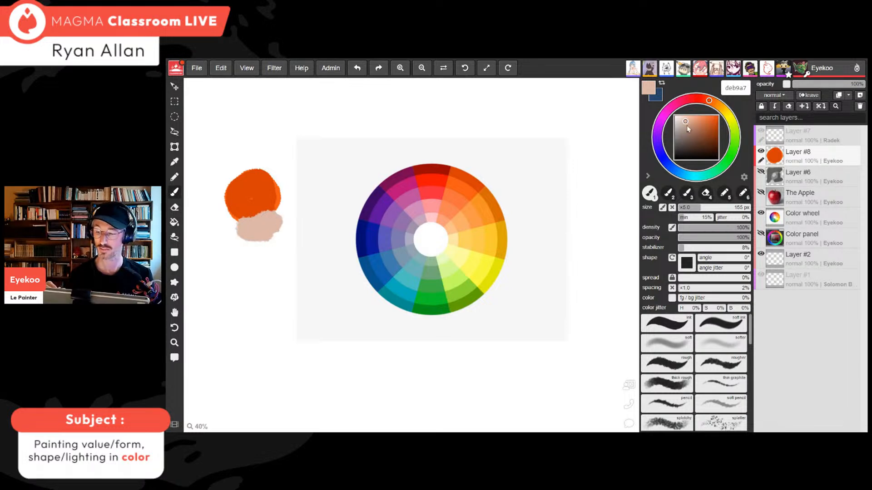
left_click_drag(687, 125, 684, 131)
mouse_move(258, 234)
left_mouse_down()
mouse_move(275, 229)
mouse_move(270, 211)
mouse_move(283, 188)
mouse_move(279, 231)
mouse_move(237, 231)
mouse_move(261, 209)
mouse_move(267, 223)
left_mouse_up()
Resample the orange #e24a01 and grey-brown #a48c80 from the swatches and extend the orange slightly over the grey-brown edge
left_click(258, 196, "alt")
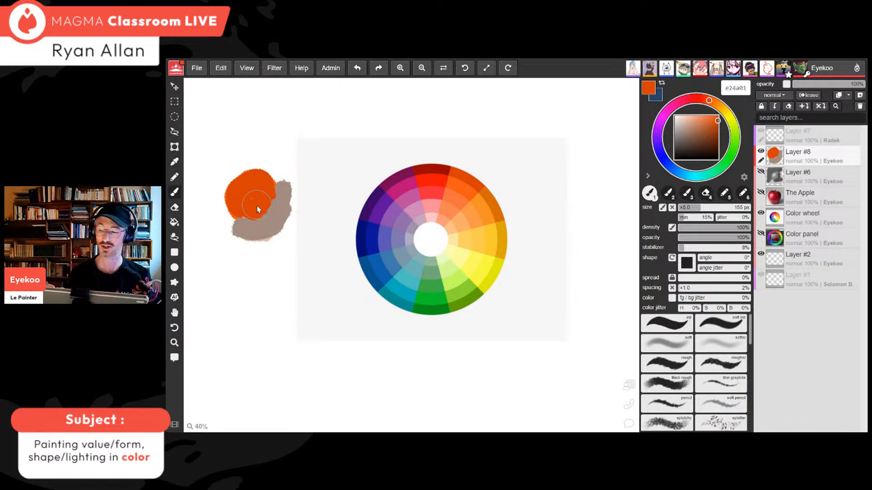
left_click(272, 227, "alt")
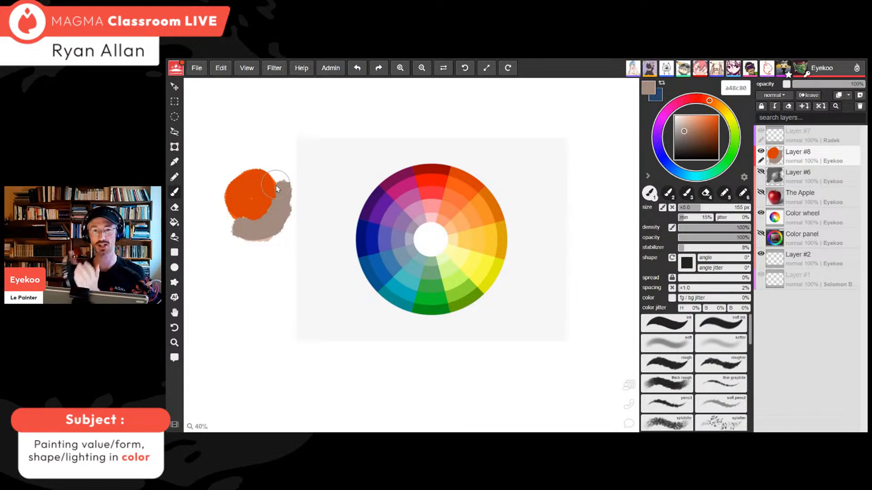
left_click(684, 135)
left_click(269, 226, "alt")
left_click(251, 206, "alt")
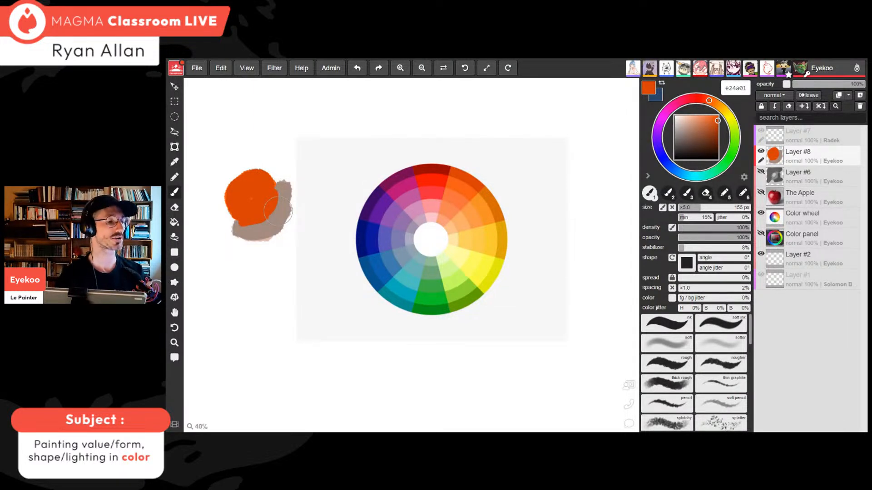
Paint a light grey #bababa square and a dark grey square above the wheel, each with a mid-grey #8b8b8b patch in its centre
left_click(674, 138)
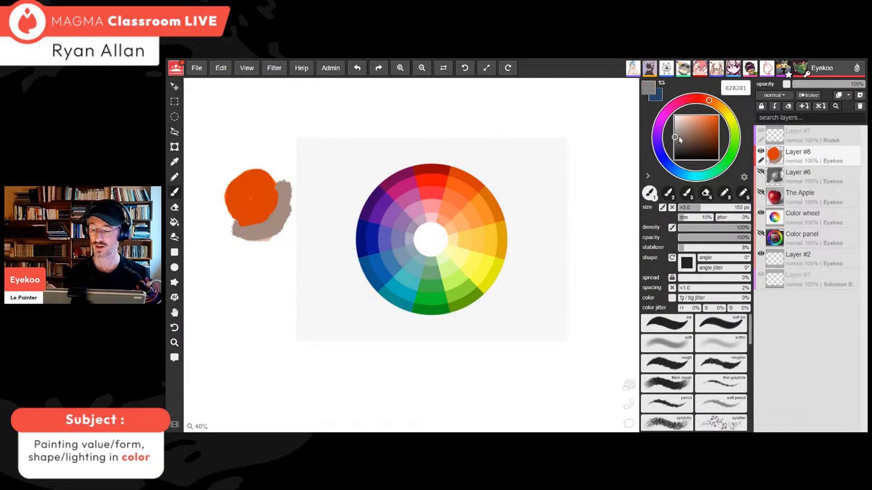
left_click(674, 127)
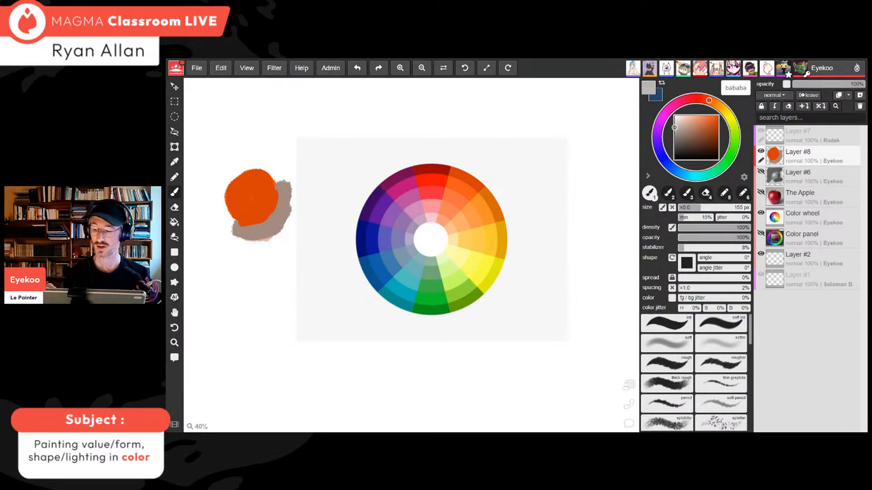
mouse_move(584, 121)
left_mouse_down()
mouse_move(572, 122)
mouse_move(590, 140)
mouse_move(610, 116)
left_mouse_up()
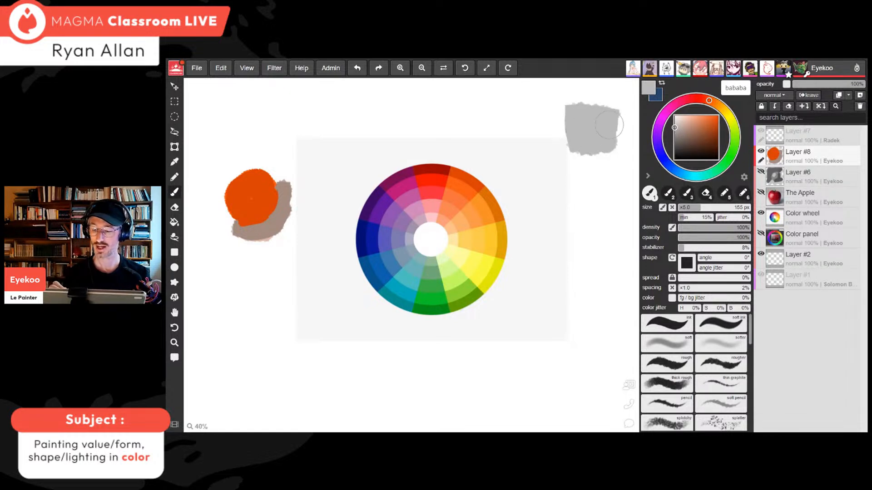
left_click(674, 145)
mouse_move(530, 111)
left_mouse_down()
mouse_move(552, 137)
mouse_move(518, 147)
mouse_move(535, 130)
left_mouse_up()
left_click(675, 135)
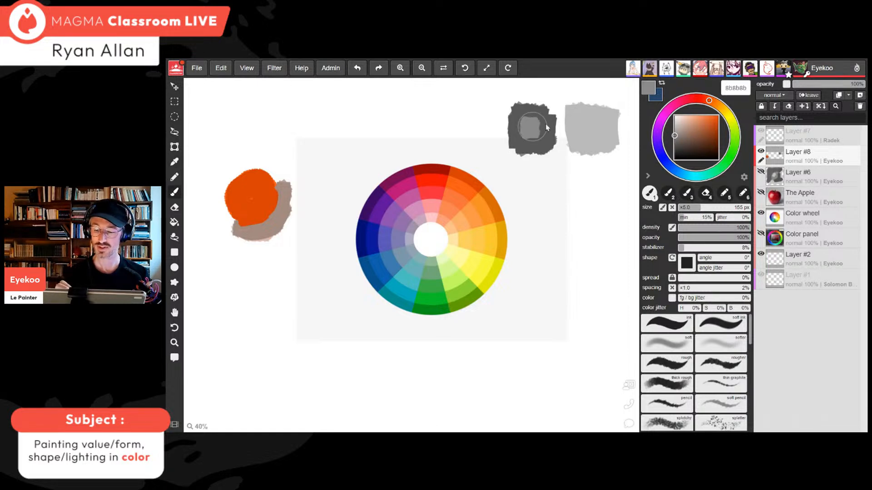
left_click_drag(587, 123, 591, 131)
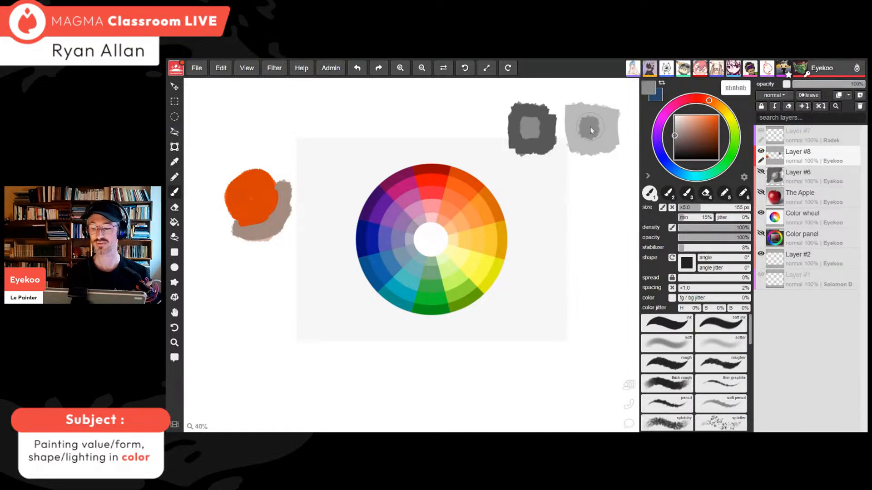
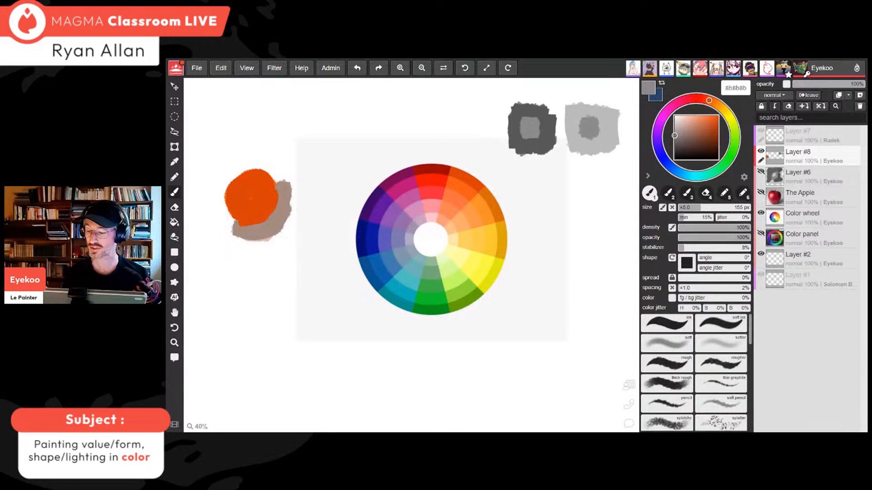
Clear Layer #8 and move the Color wheel layer's image into the upper-left corner of the canvas
left_click(789, 106)
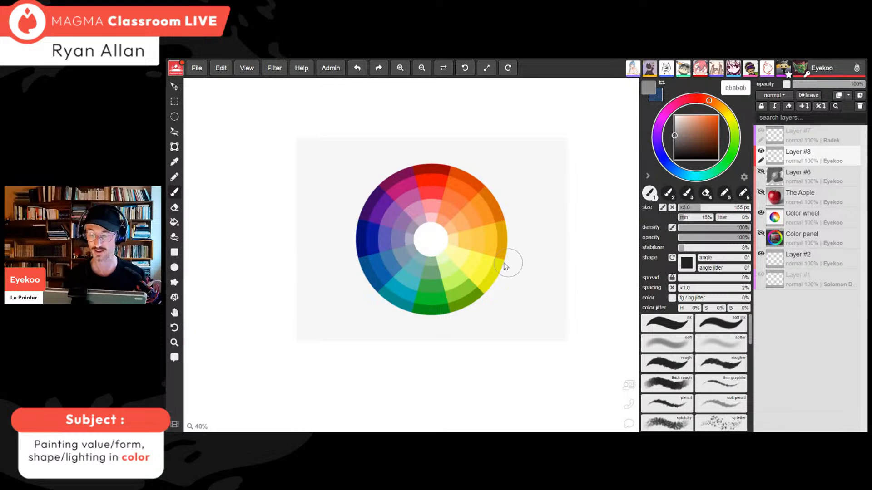
key("ctrl+minus")
key("ctrl+minus")
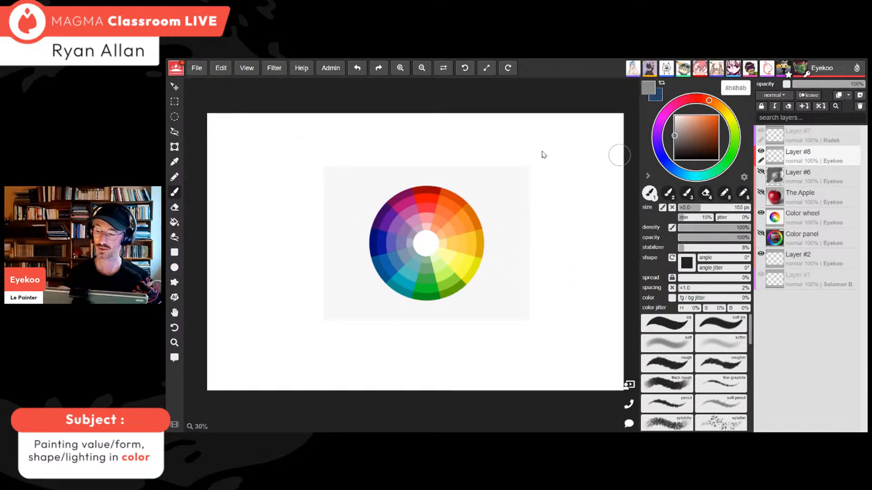
left_click(174, 87)
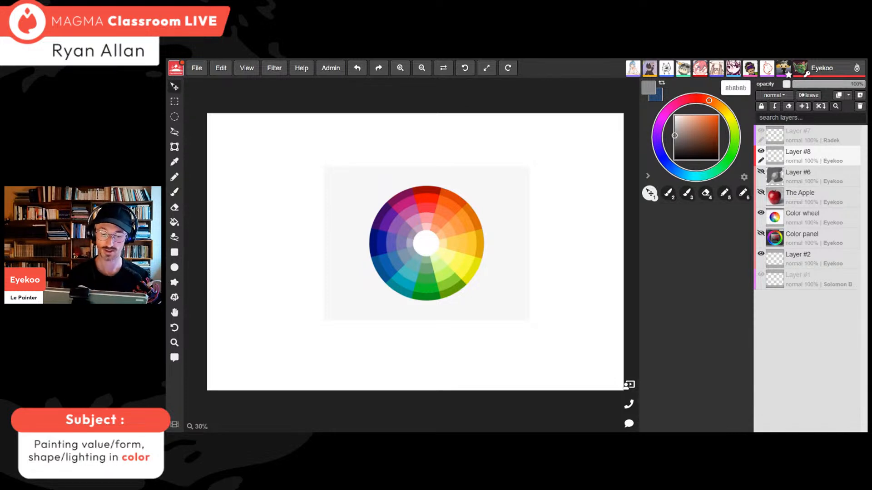
left_click(820, 242)
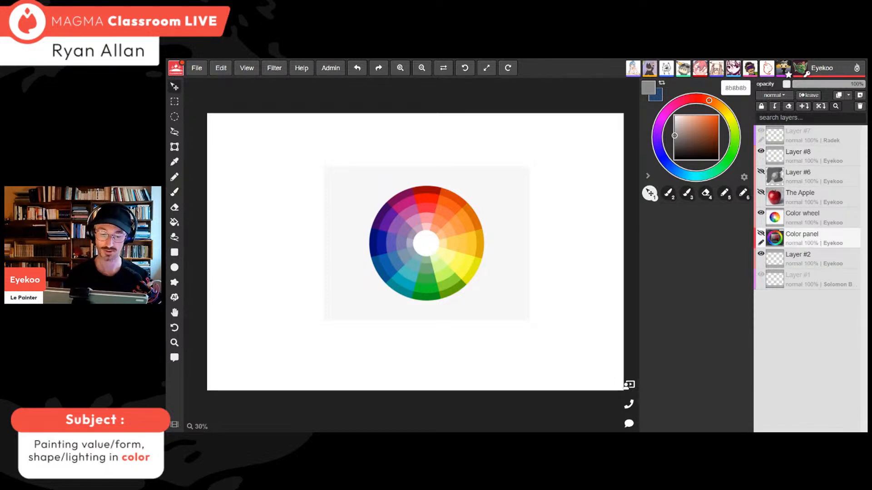
double_click(831, 240)
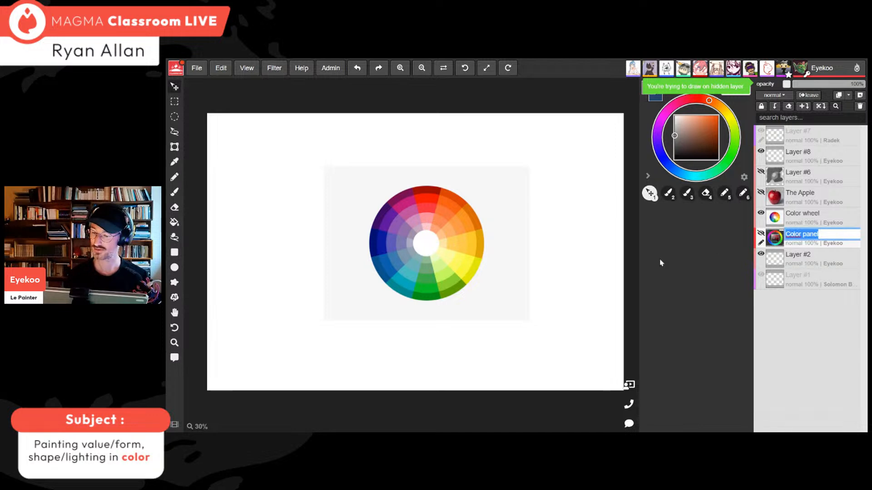
double_click(791, 214)
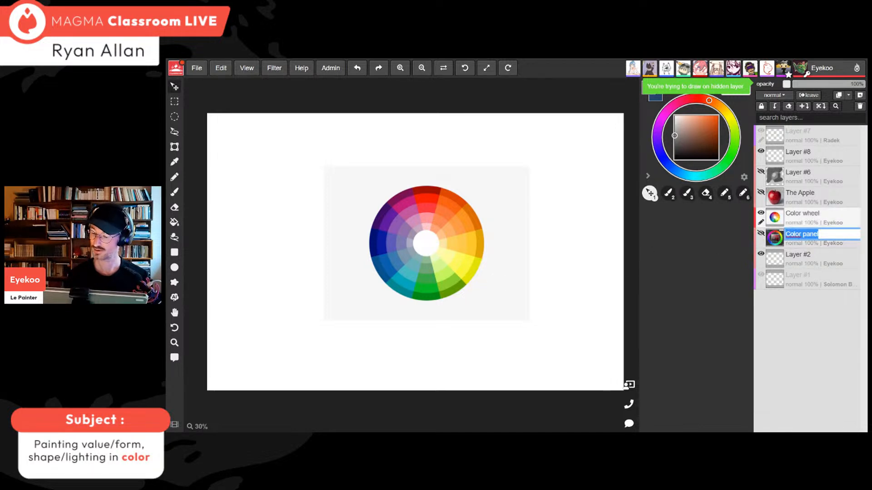
left_click_drag(406, 263, 276, 203)
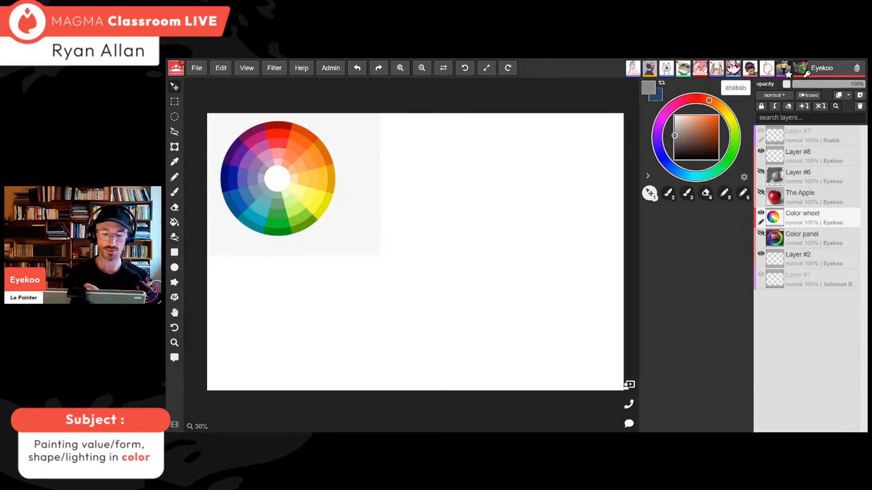
Paint a purple #621fa2 swatch beside the colour wheel with the 155 px brush, sampling the colour from the wheel
left_click(175, 192)
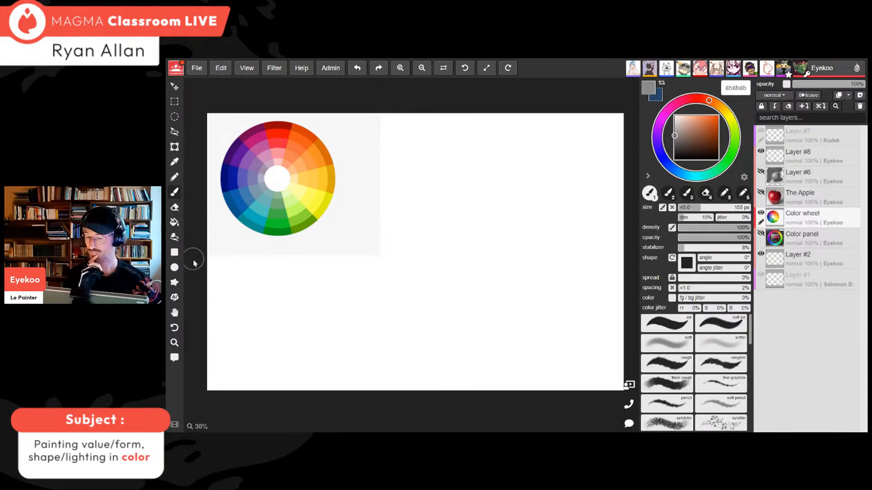
left_click(242, 153, "alt")
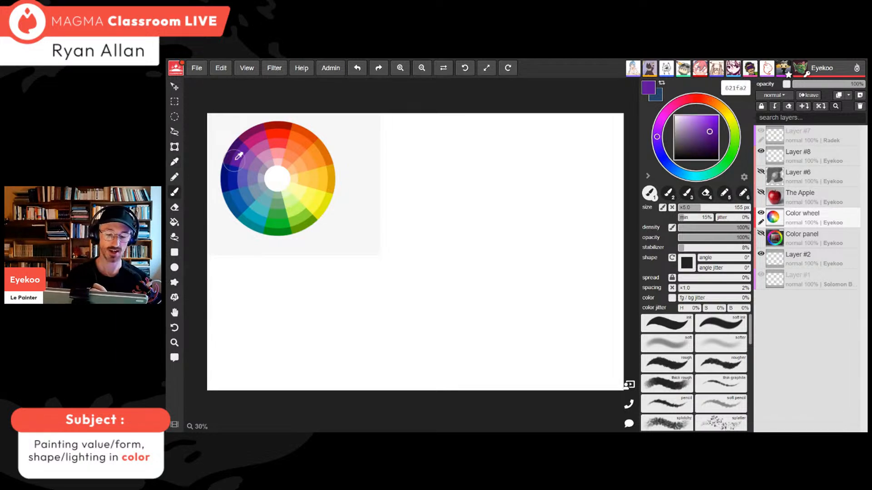
mouse_move(398, 143)
left_mouse_down()
mouse_move(410, 157)
mouse_move(408, 144)
left_mouse_up()
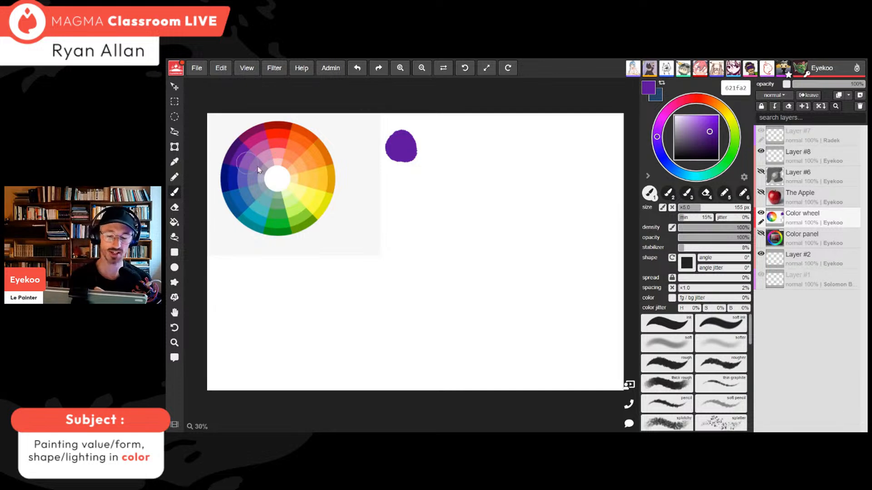
Compare the wheel's yellow #fbfb39 with the purple #621fa2 by sampling each and checking an opposite hue for the purple
key("i")
left_click(320, 200)
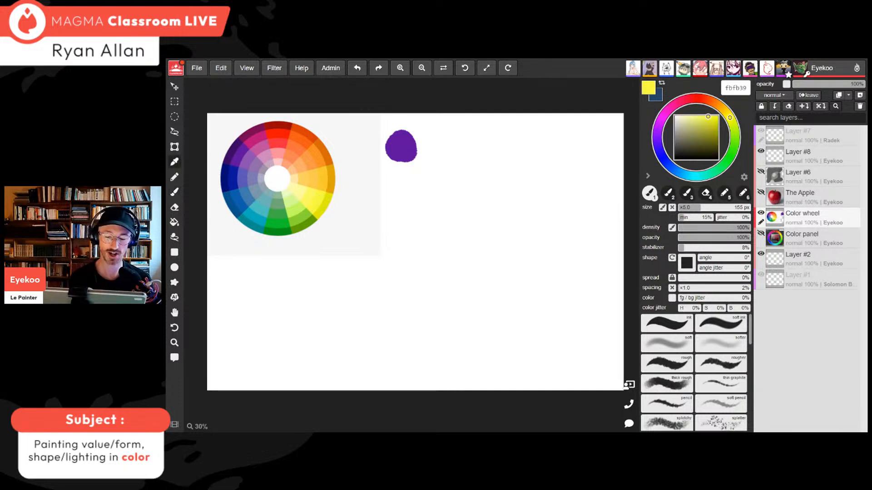
left_click(399, 147, "alt")
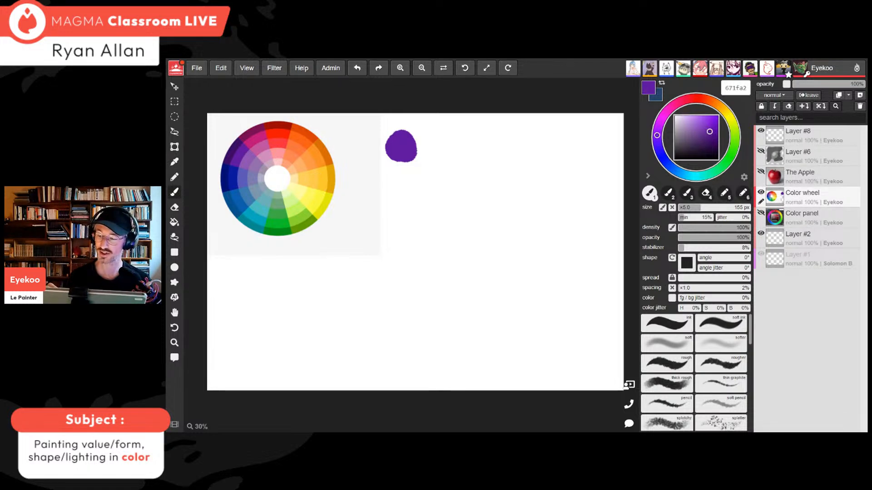
left_click(733, 128)
left_click_drag(734, 128, 731, 124)
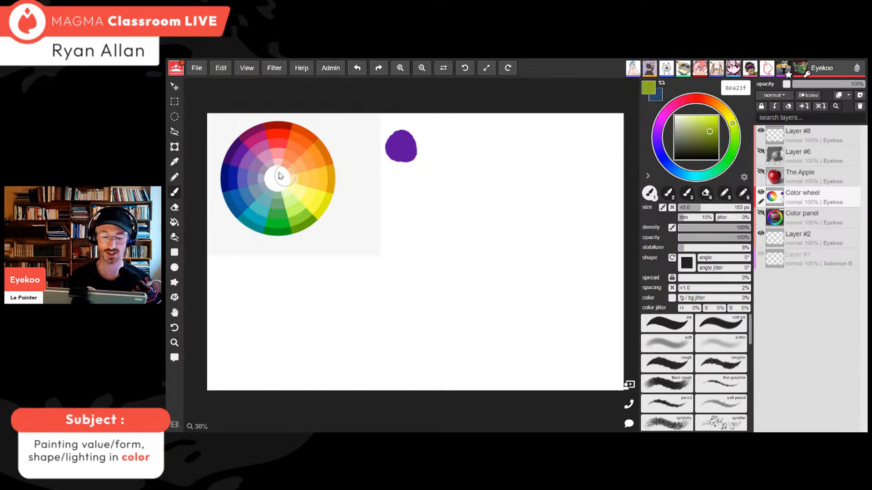
left_click(243, 155, "alt")
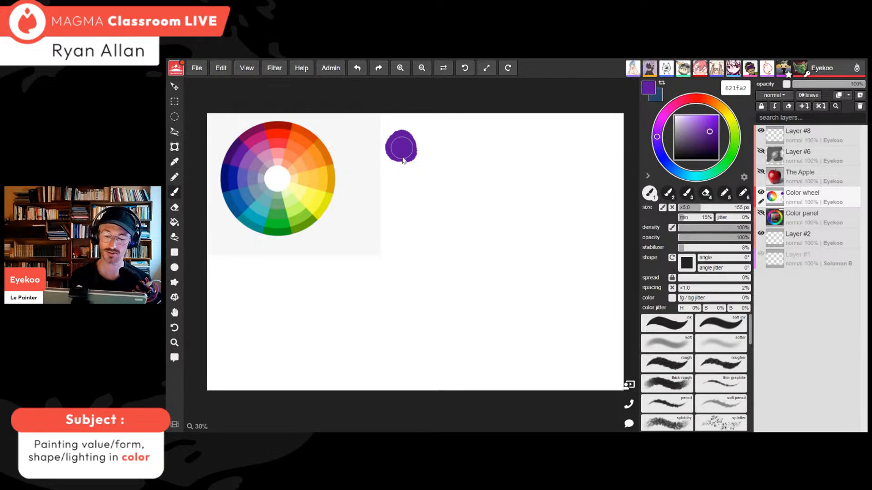
key("alt")
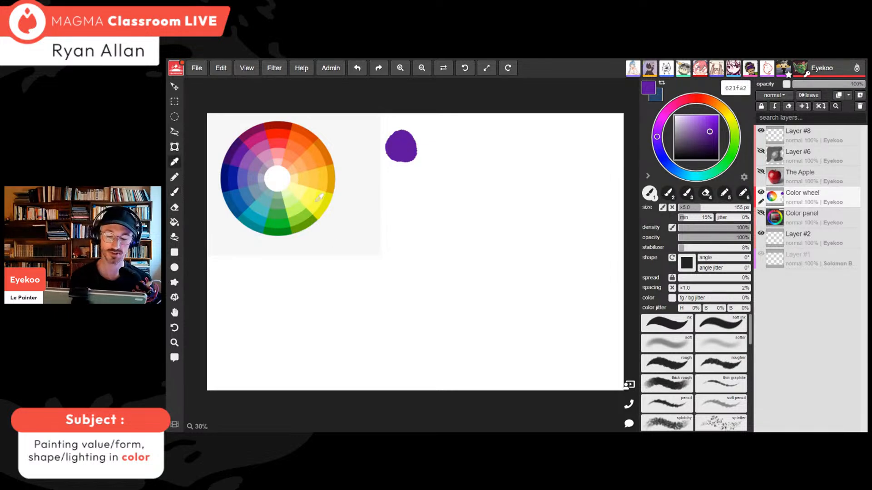
Sample the yellow #fbfb39 from the wheel, paint a patch overlapping the purple swatch, and undo it
left_click(319, 196, "alt")
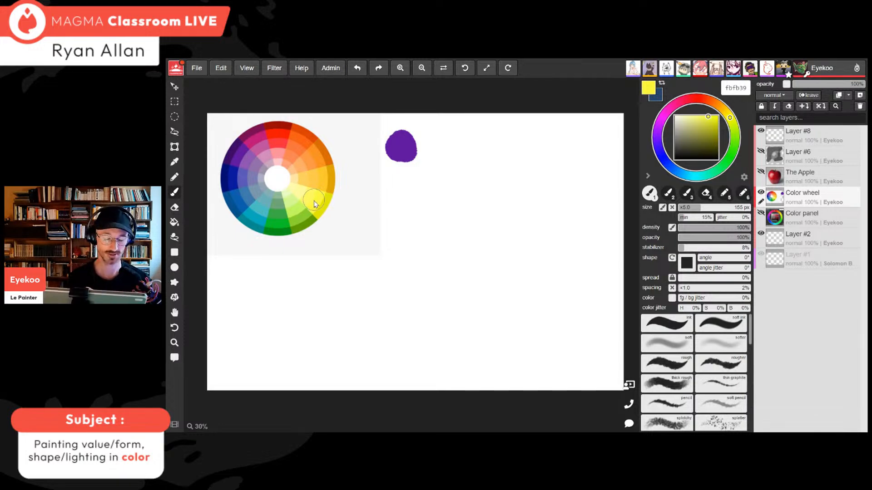
key("ctrl+plus")
left_click_drag(413, 138, 398, 148)
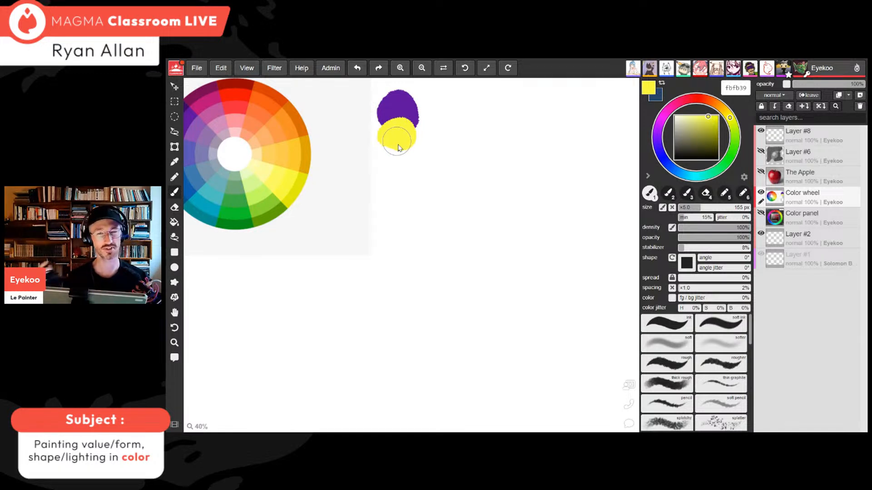
key("ctrl+minus")
key("ctrl+minus")
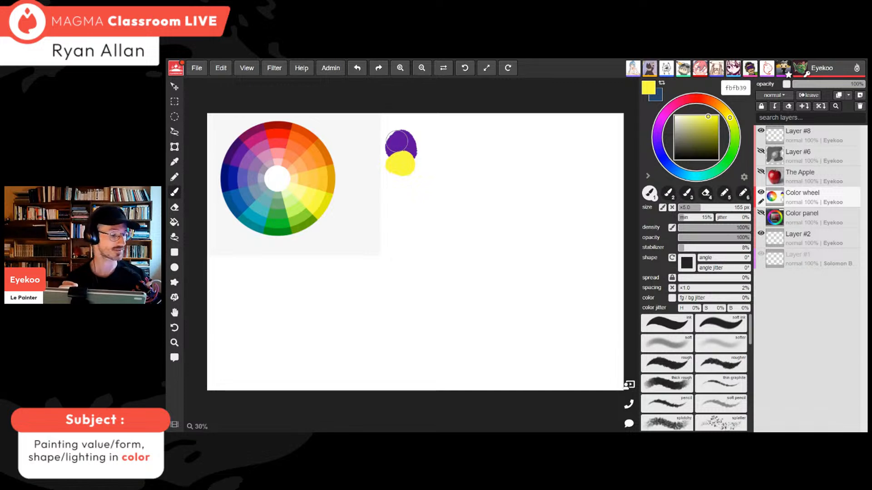
key("ctrl+z")
Desaturate the yellow to #f4f4c3 and paint it as a pale square surrounding the small purple swatch
left_click_drag(708, 117, 683, 117)
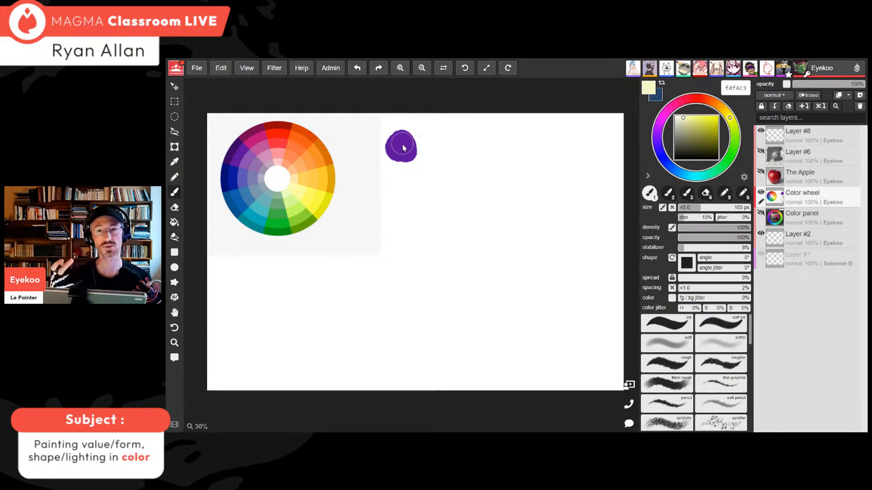
mouse_move(417, 135)
left_mouse_down()
mouse_move(429, 157)
mouse_move(420, 131)
mouse_move(394, 122)
mouse_move(379, 136)
mouse_move(386, 126)
mouse_move(431, 124)
mouse_move(371, 90)
mouse_move(389, 137)
mouse_move(400, 143)
mouse_move(371, 105)
mouse_move(377, 131)
mouse_move(387, 93)
mouse_move(373, 100)
mouse_move(426, 135)
mouse_move(422, 95)
mouse_move(394, 163)
mouse_move(431, 98)
left_mouse_up()
key("ctrl+plus")
key("ctrl+plus")
key("ctrl+minus")
key("ctrl+minus")
key("ctrl+minus")
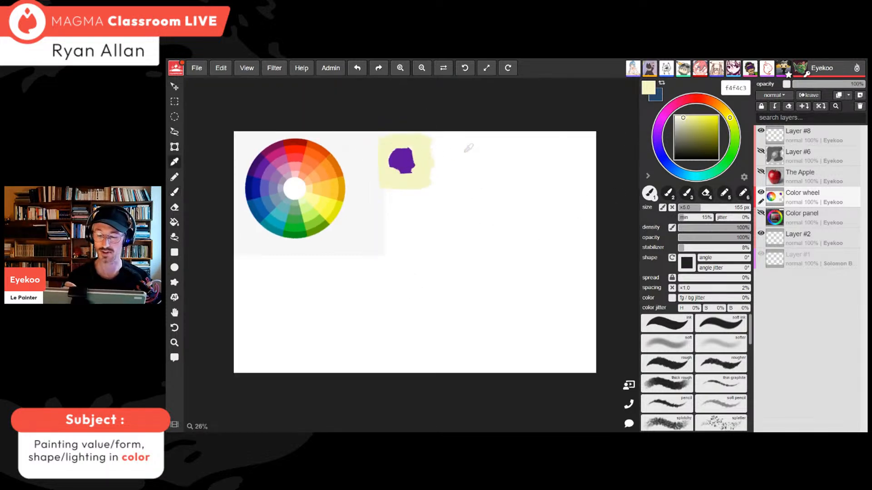
Paint a larger pale yellow #f4f4c3 square beside the first, with a purple #621fa2 circle in it using the 330 px brush
mouse_move(465, 155)
left_mouse_down()
mouse_move(466, 206)
mouse_move(492, 145)
mouse_move(504, 195)
mouse_move(467, 172)
mouse_move(458, 221)
mouse_move(504, 203)
mouse_move(509, 223)
mouse_move(473, 214)
mouse_move(522, 163)
mouse_move(514, 226)
mouse_move(531, 200)
left_mouse_up()
left_click(401, 161, "alt")
left_click(725, 207)
mouse_move(495, 177)
left_mouse_down()
mouse_move(484, 180)
mouse_move(494, 186)
mouse_move(485, 179)
left_mouse_up()
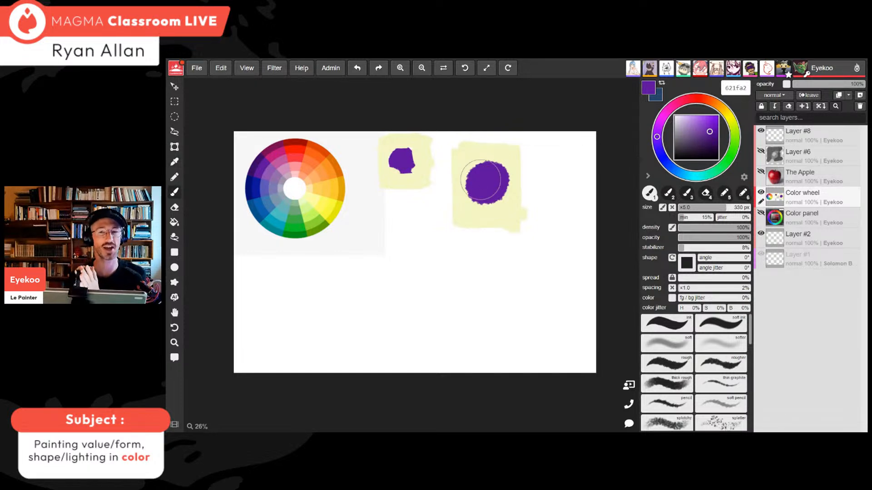
Mix a pale orange #edc67e and paint a small swatch beside the larger pale yellow square with the 90 px brush
key("ctrl+plus")
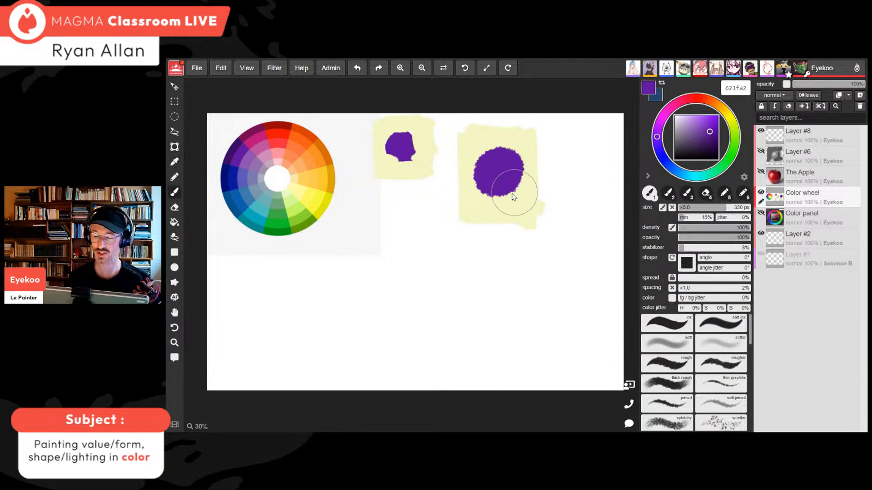
key("i")
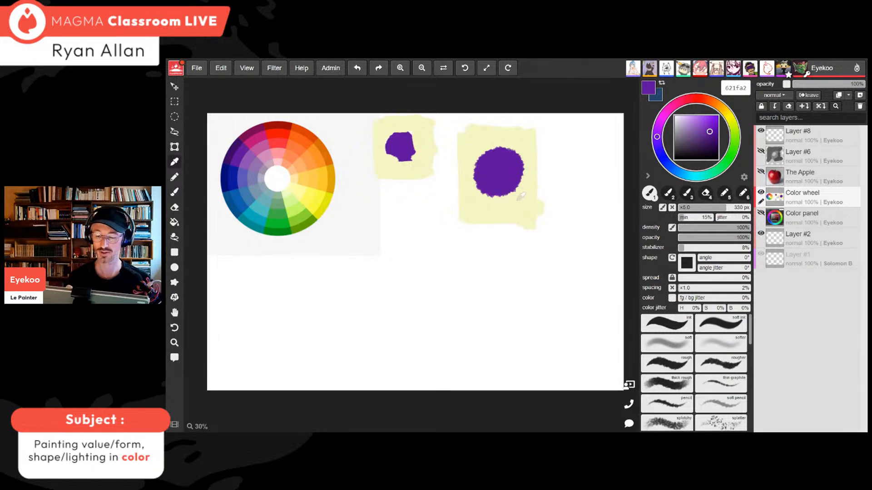
key("b")
left_click(715, 103)
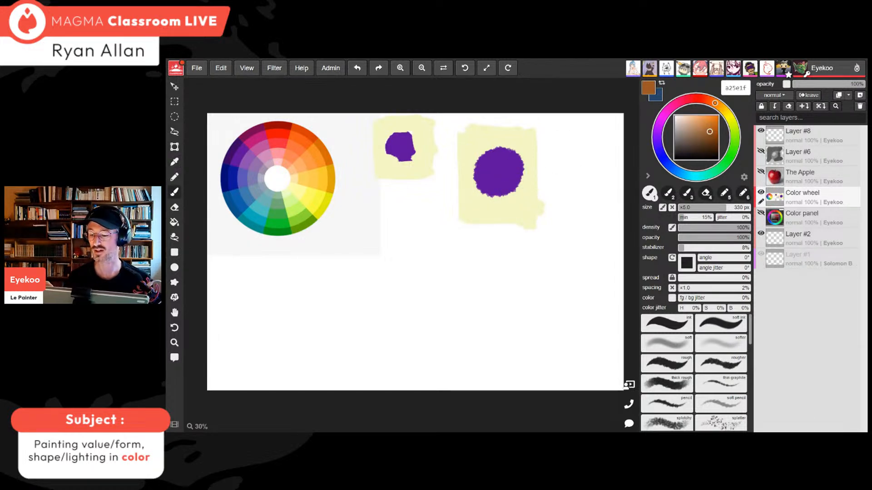
left_click(720, 107)
left_click(702, 120)
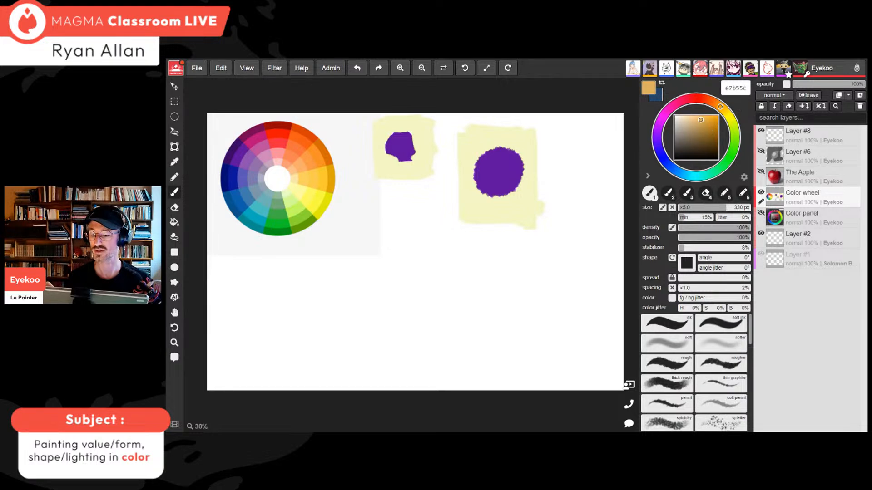
left_click_drag(701, 118, 694, 118)
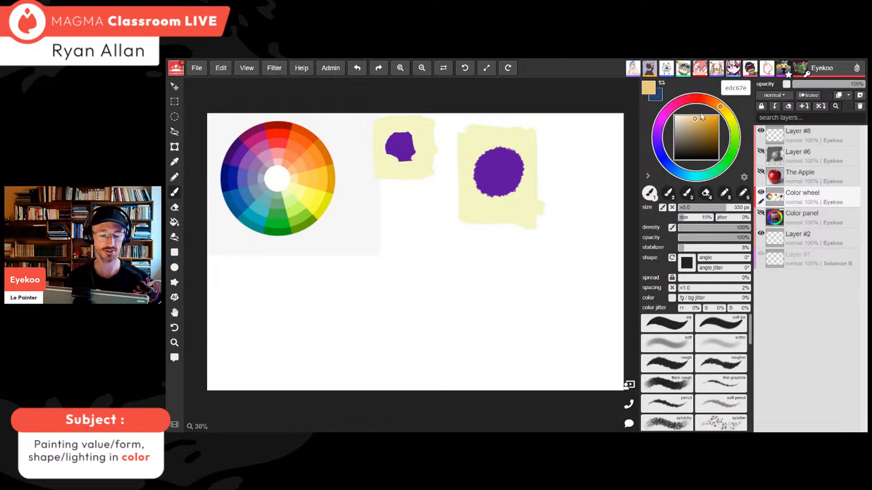
left_click_drag(715, 210, 686, 210)
left_click_drag(556, 140, 556, 146)
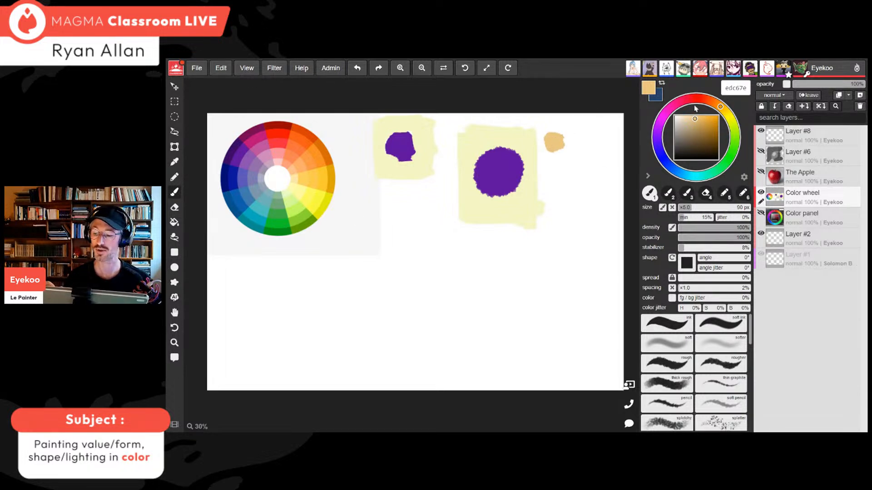
Repaint the small orange swatch in the more saturated yellow-orange #f2c752
left_click(697, 118)
left_click_drag(697, 119, 723, 109)
left_click_drag(557, 143, 549, 138)
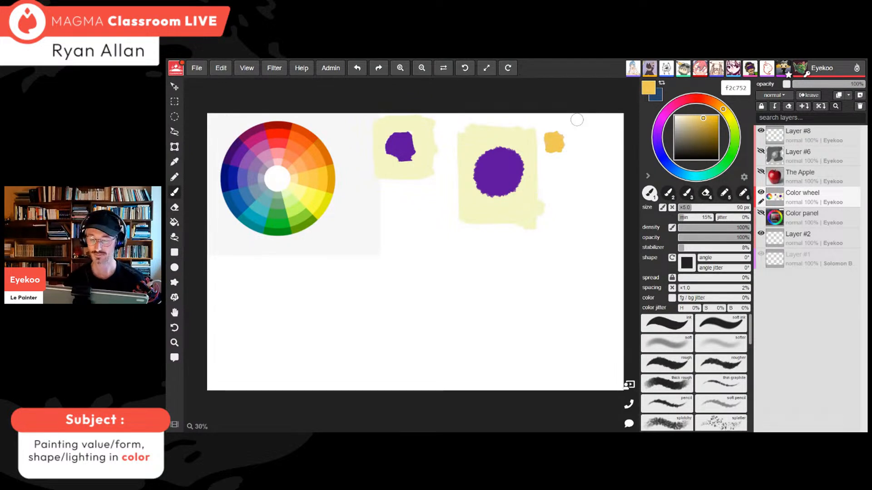
Sample the circle's purple, shift it to the bluer, darker #3a1d77, and paint a shadow along the circle's lower-right side
left_click(507, 174, "alt")
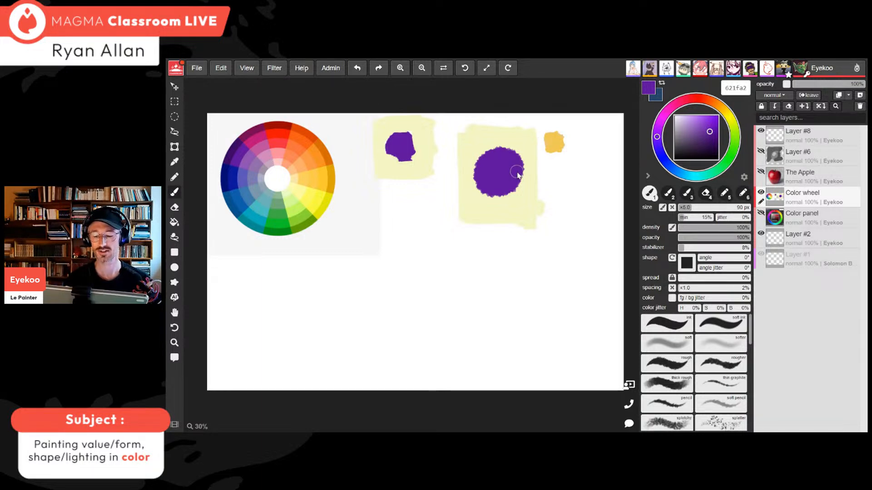
left_click(709, 133)
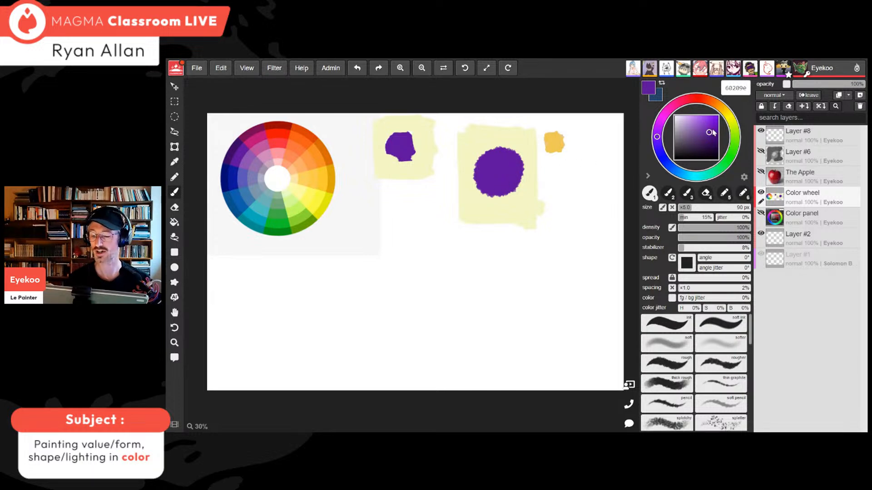
left_click_drag(656, 137, 657, 144)
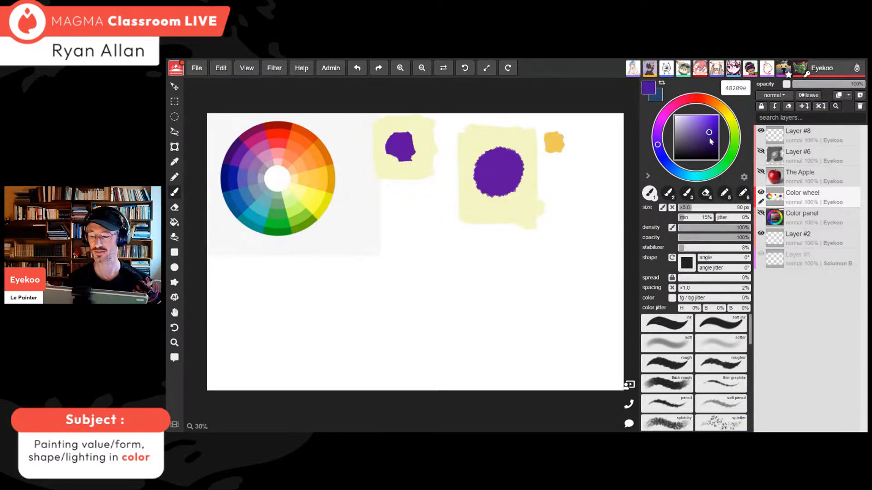
left_click_drag(709, 135, 707, 139)
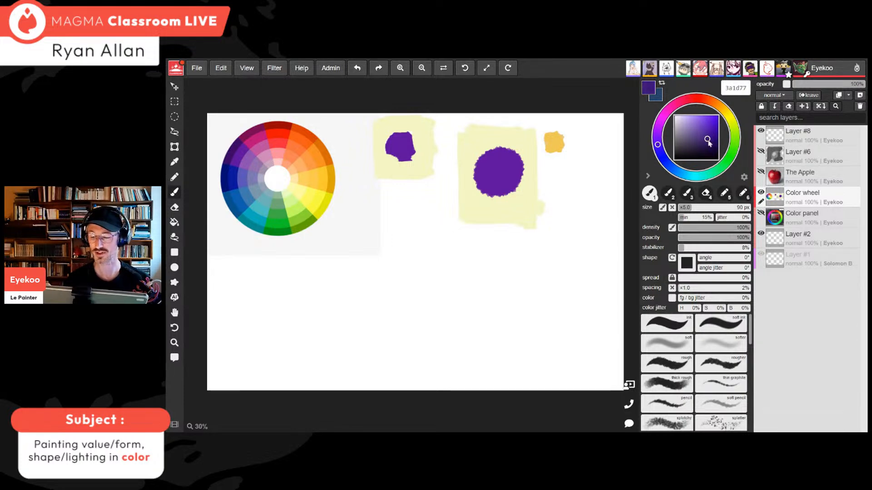
left_click_drag(517, 164, 503, 189)
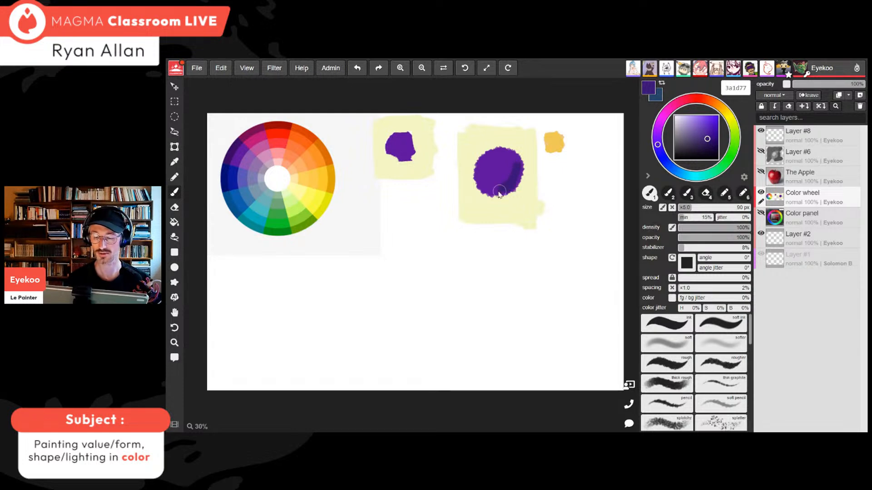
Repaint the purple circle's shadow side in the greyer violet #4f3b77
left_click(696, 138)
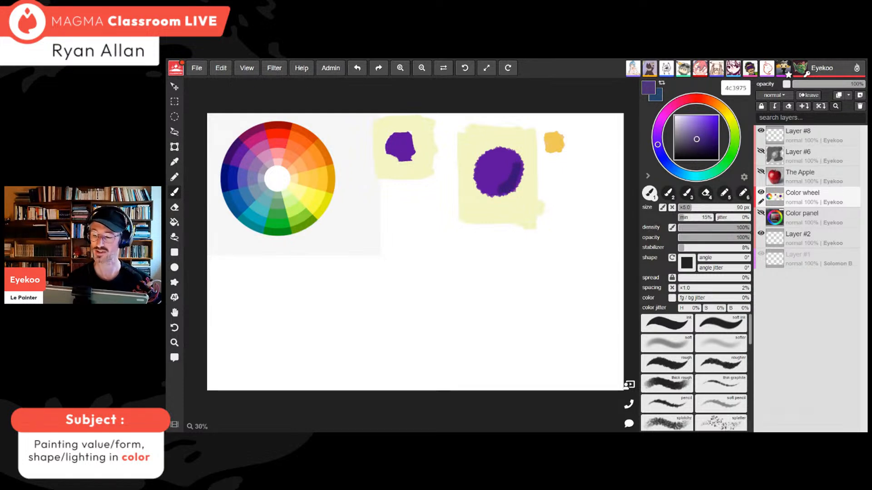
left_click_drag(517, 162, 496, 192)
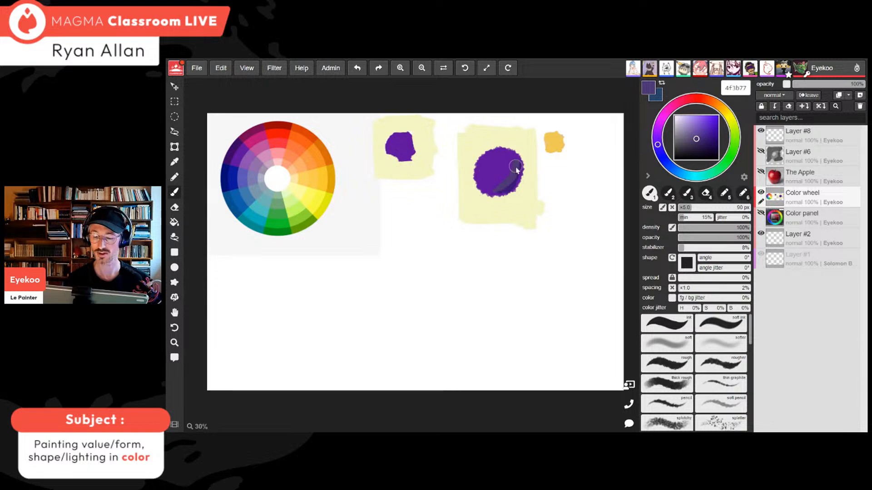
left_click_drag(517, 161, 491, 200)
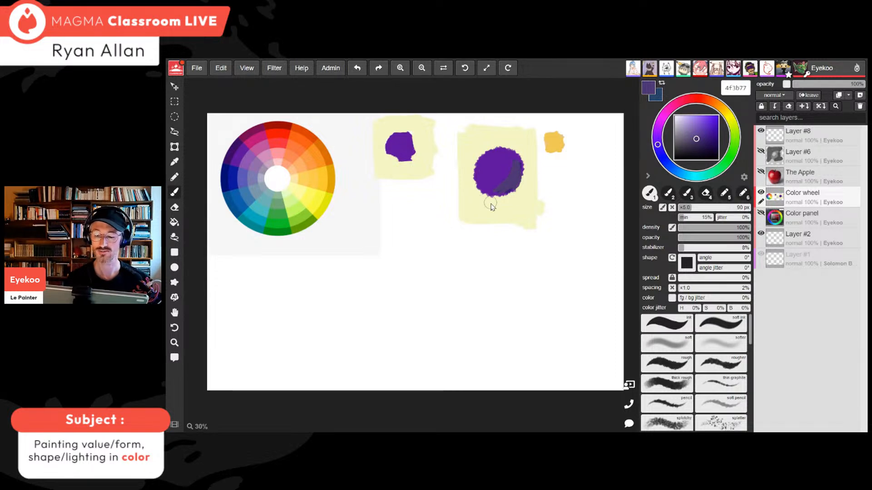
Cover the circle's shadow side with the dark, saturated violet #311768 and set the brush size to 180 px
left_click(709, 141)
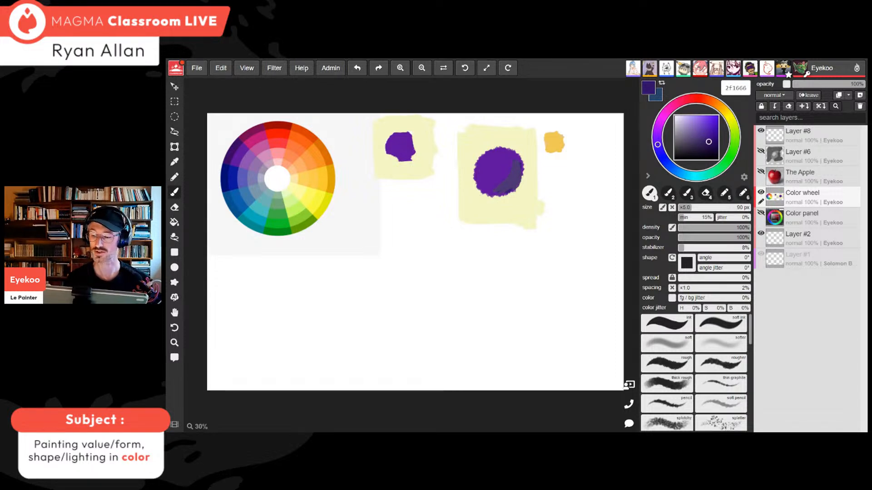
mouse_move(516, 163)
left_mouse_down()
mouse_move(515, 181)
mouse_move(514, 170)
mouse_move(496, 193)
mouse_move(506, 181)
left_mouse_up()
left_click(704, 207)
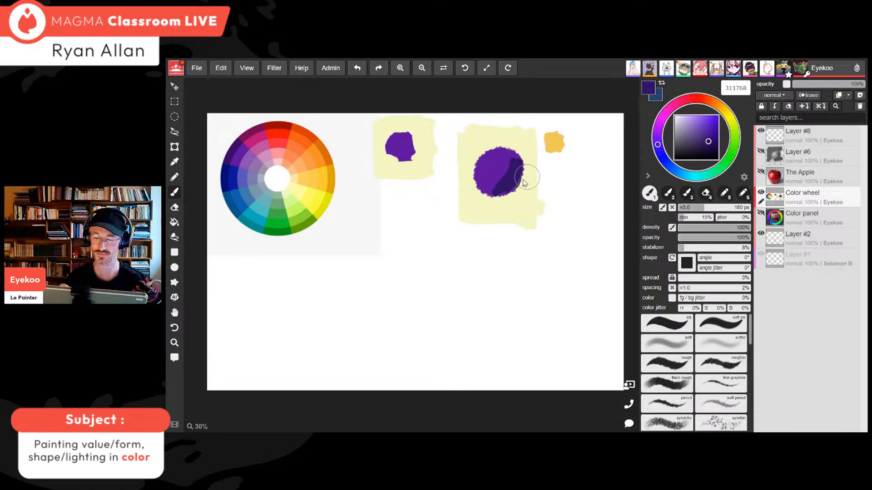
Sample the circle's purple #621fa2 and add a new layer above Layer #8
left_click(490, 166, "alt")
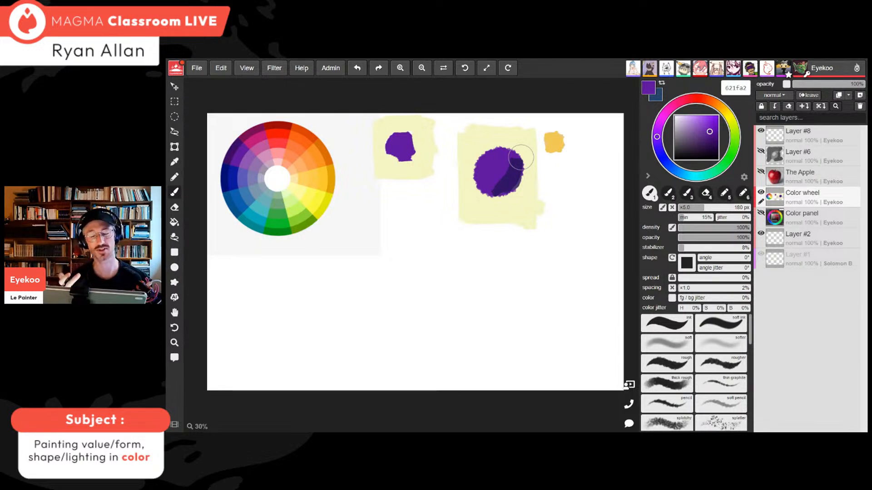
key("i")
key("b")
left_click(852, 137)
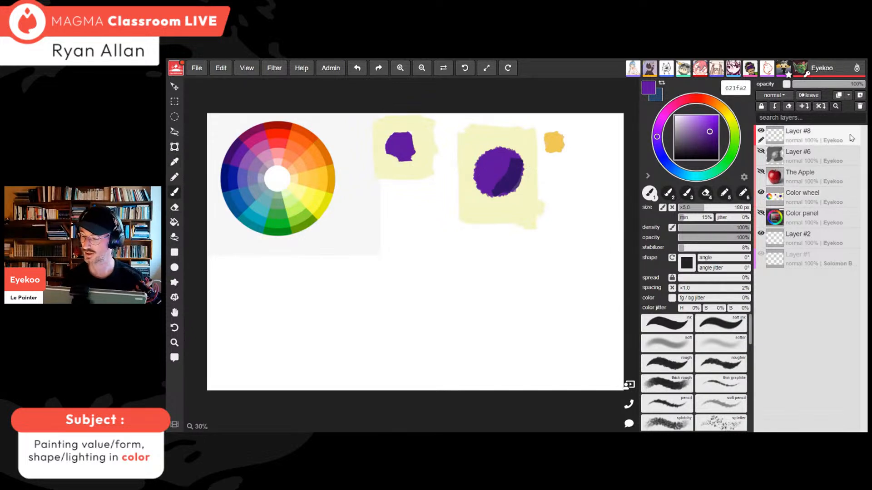
left_click(859, 95)
Paint a round purple swatch on the new layer, below the small orange swatch, undoing the first stroke
left_click_drag(512, 257, 446, 264)
key("ctrl+z")
key("h")
left_click_drag(549, 241, 461, 264)
key("b")
left_click_drag(495, 204, 494, 220)
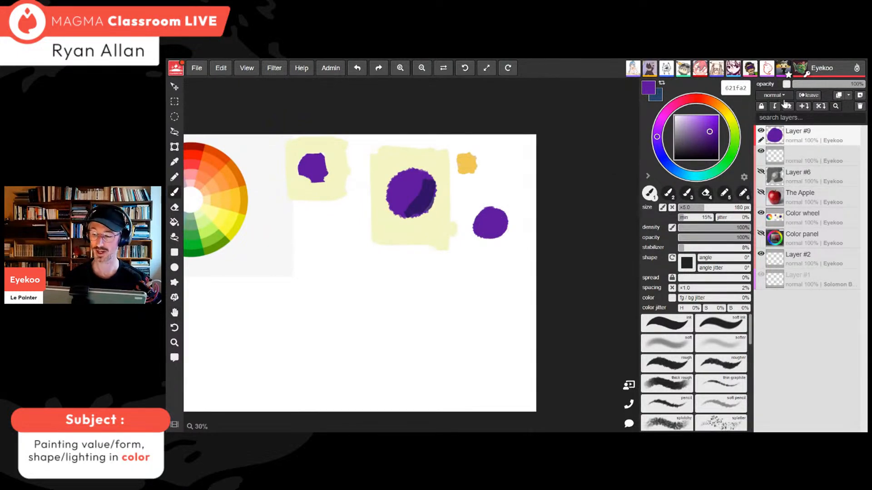
Sample the yellow-orange swatch and lighten it to the pale orange #f6dfb1
key("i")
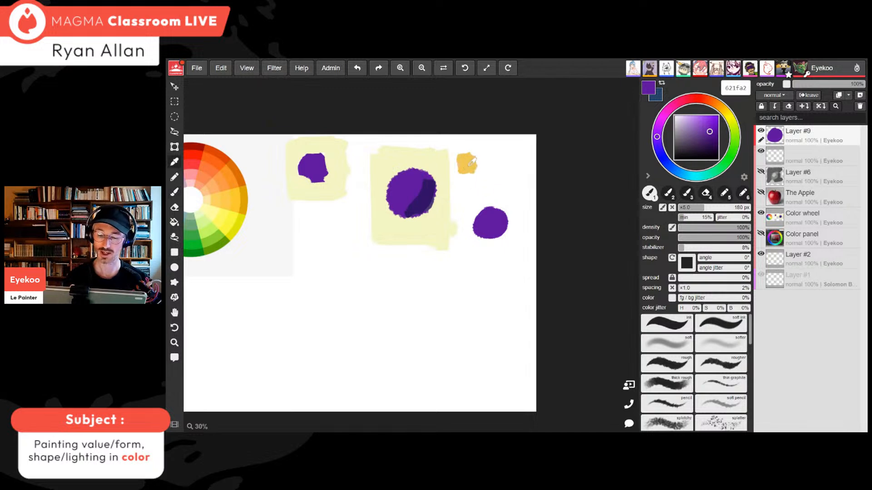
left_click(473, 160)
key("b")
left_click_drag(723, 110, 686, 117)
Add a new layer above Layer #9 and set its blend mode to overlay
left_click(860, 96)
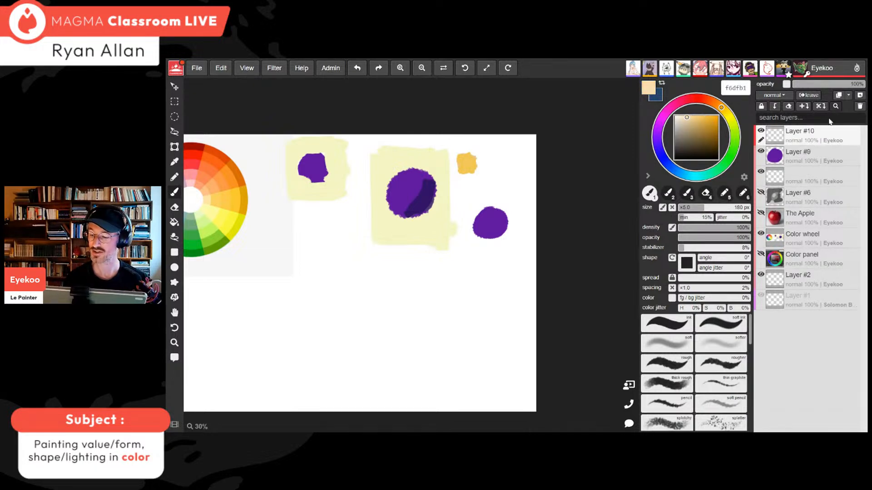
left_click(772, 95)
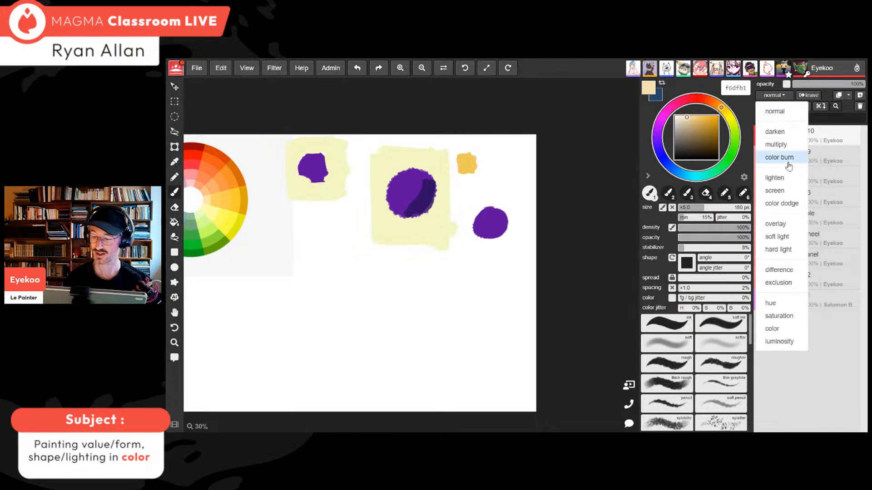
left_click(788, 227)
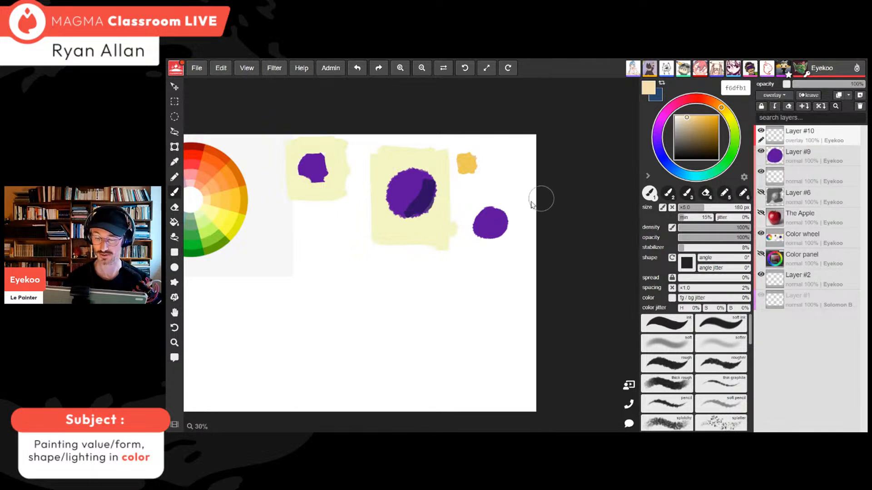
Paint a highlight on the small purple swatch in the overlay layer, using the pale orange, stronger #fece6a and softer #ffe0a2
left_click_drag(482, 206, 485, 215)
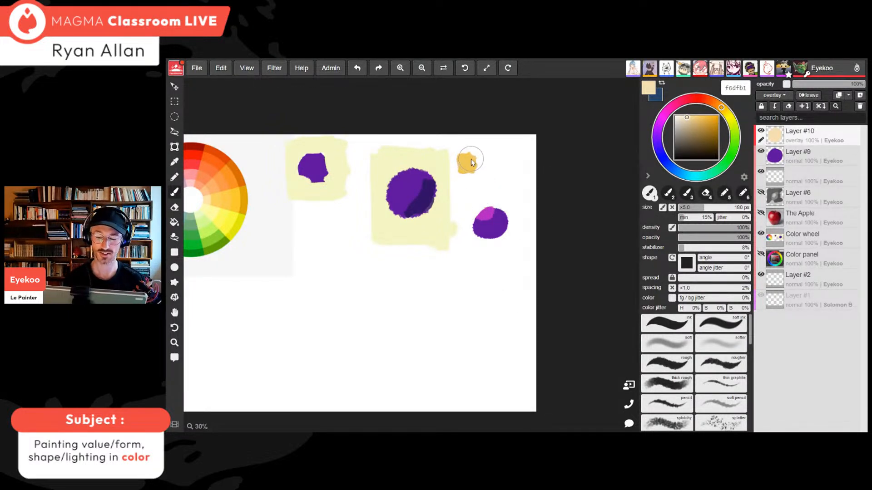
left_click(698, 116)
left_click_drag(698, 116, 700, 115)
left_click_drag(491, 211, 485, 215)
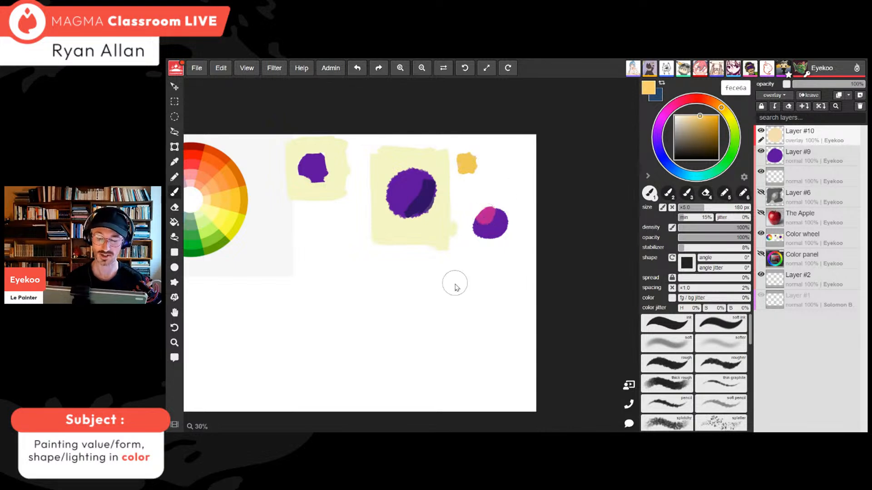
left_click(691, 116)
left_click(690, 116)
left_click_drag(490, 212, 484, 218)
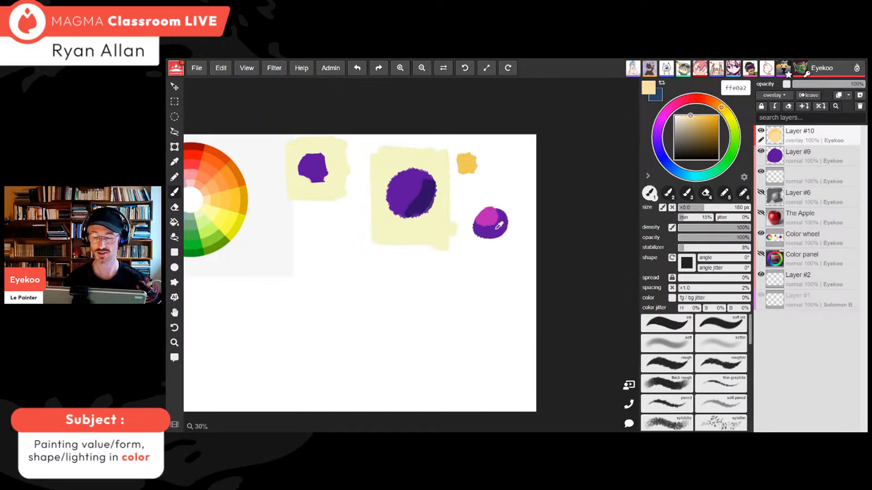
Sample the swatch's pink highlight, desaturate it to #c25ebc, and paint a highlight patch on the large purple circle in Layer #9
left_click(490, 221, "alt")
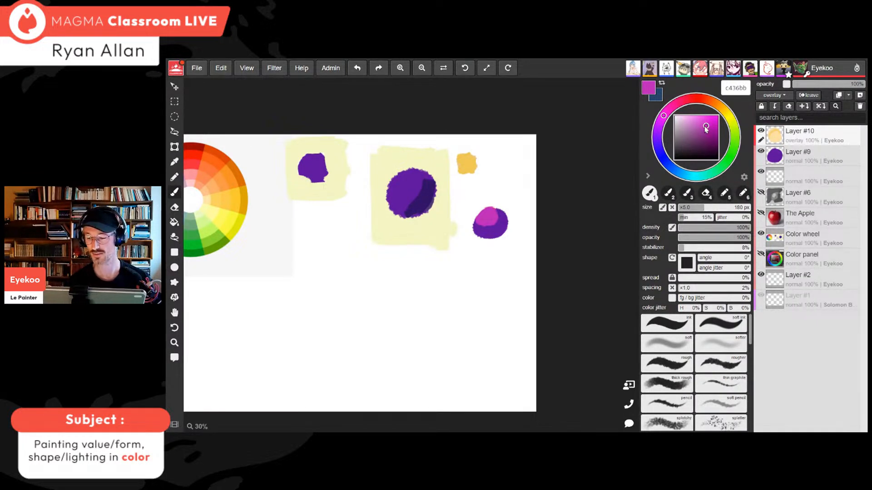
left_click_drag(706, 126, 697, 125)
left_click(491, 214, "alt")
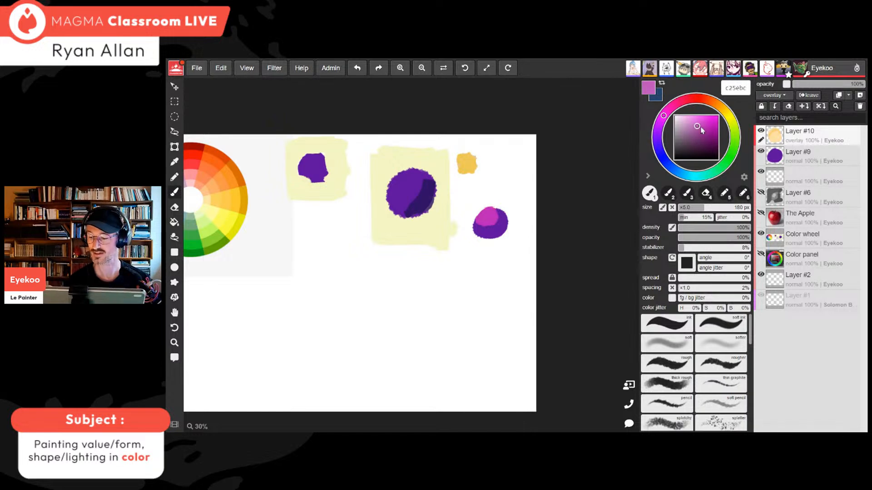
left_click(799, 155)
left_click_drag(406, 179, 397, 203)
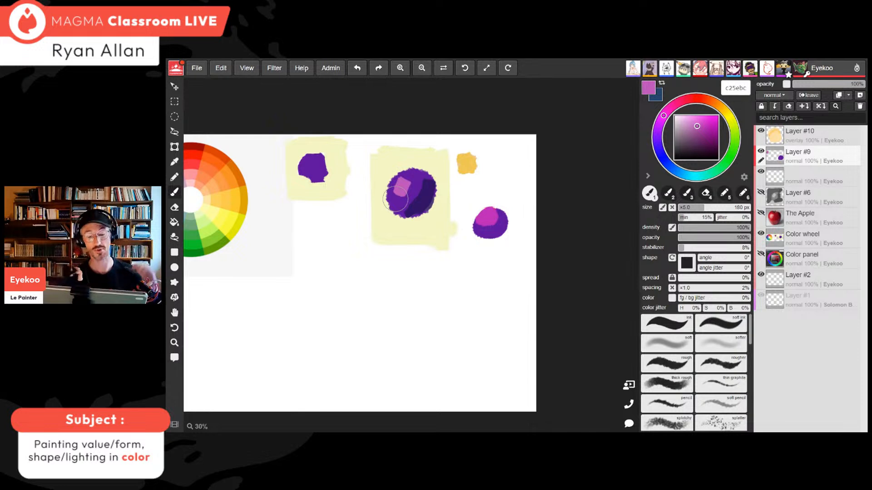
Sample the large circle's shadow, base purple and highlight repeatedly to compare their hue, saturation and value on the colour wheel
left_click(425, 222, "alt")
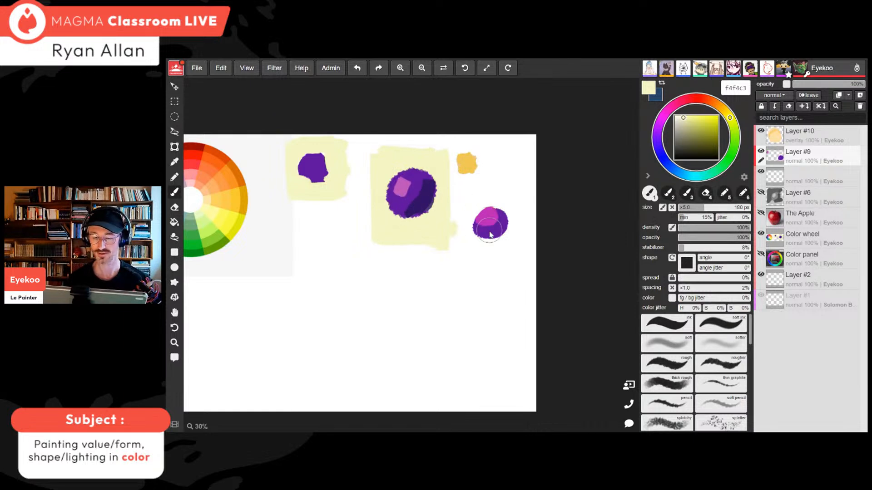
key("i")
left_click(407, 182)
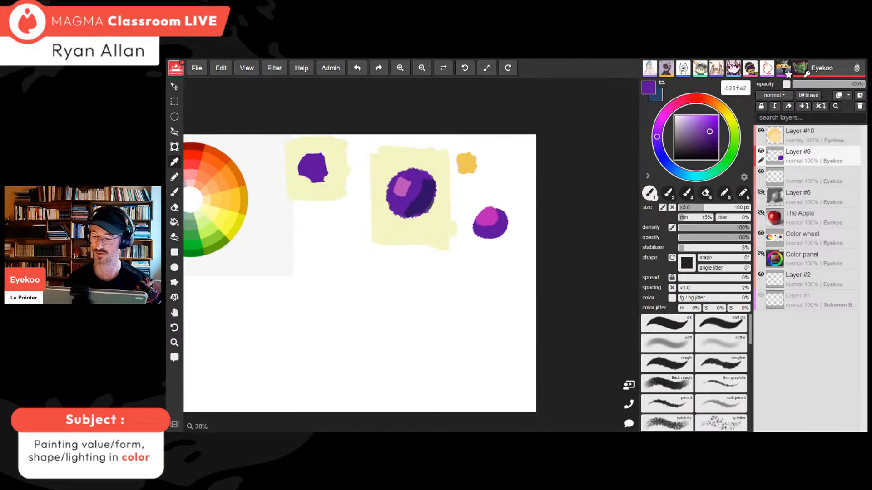
left_click(423, 195)
left_click(413, 188)
left_click(401, 187)
left_click(412, 189)
left_click(424, 195)
left_click(412, 188)
left_click(401, 187)
left_click(413, 189)
left_click(423, 195)
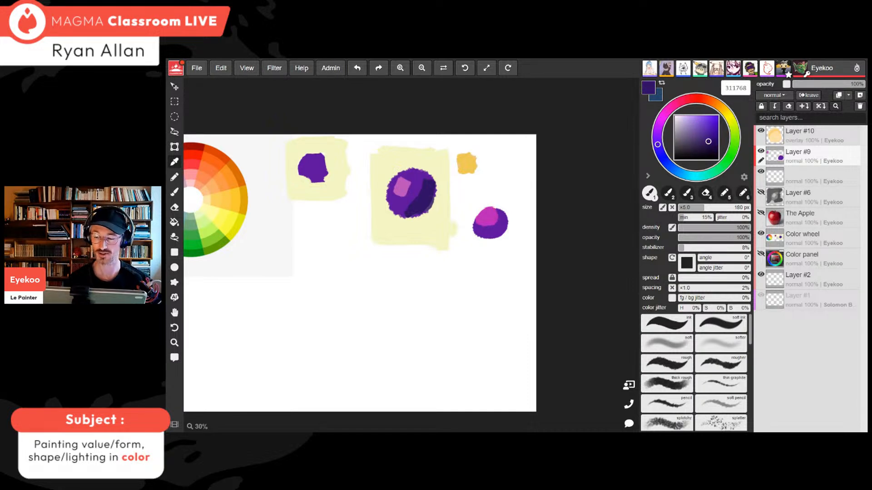
left_click(413, 188)
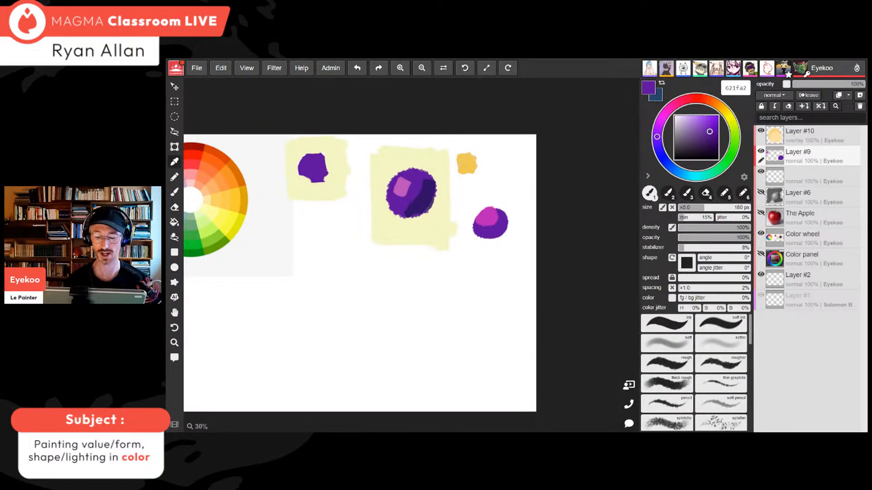
left_click(402, 187)
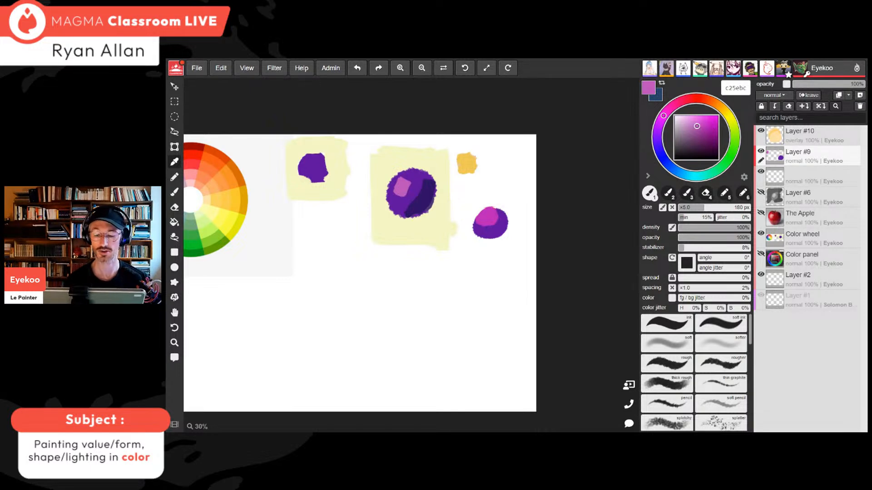
Sample the pale yellow background and check the painting's values in grayscale view before returning to colour
left_click(421, 227, "alt")
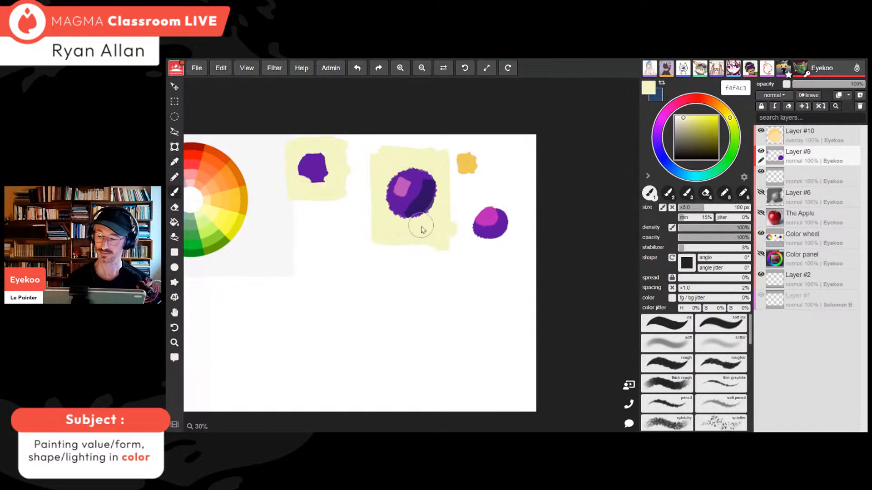
key("k")
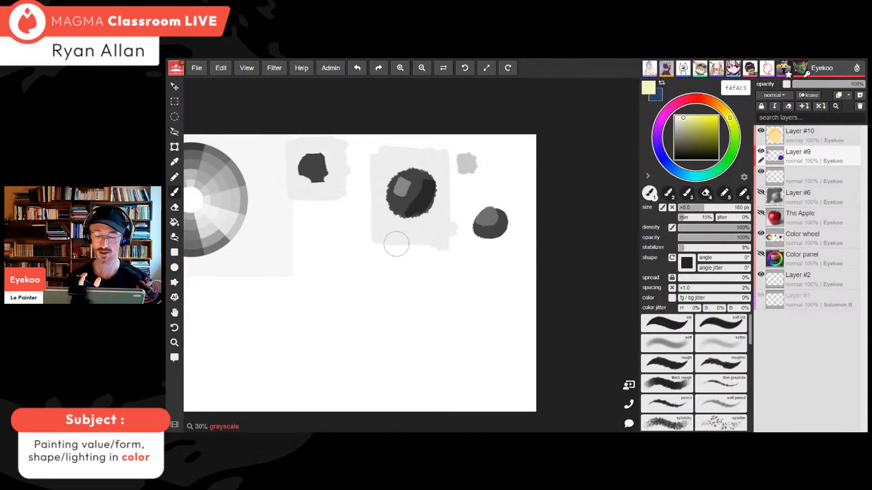
key("k")
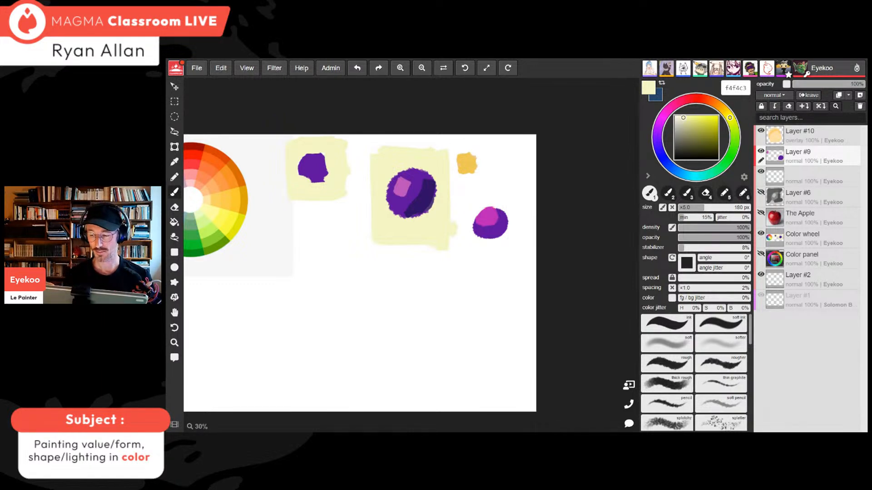
left_click(732, 121)
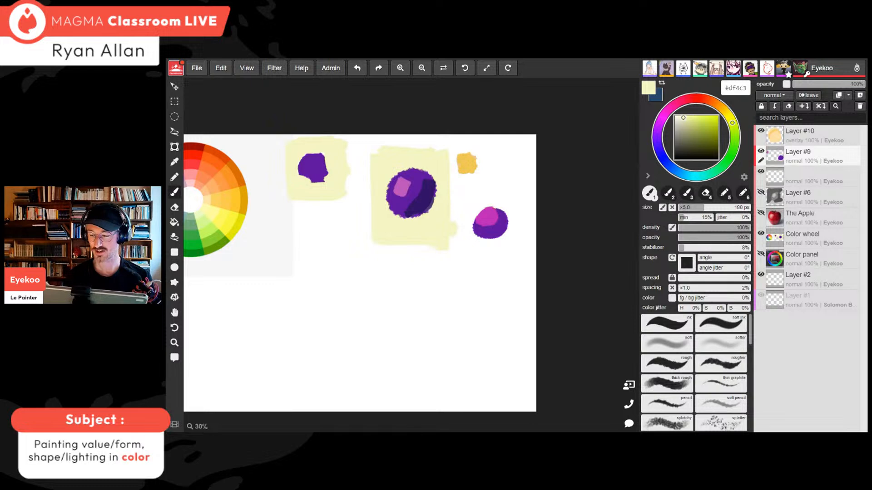
mouse_move(732, 121)
left_mouse_down()
mouse_move(697, 98)
mouse_move(723, 110)
mouse_move(731, 125)
mouse_move(717, 105)
left_mouse_up()
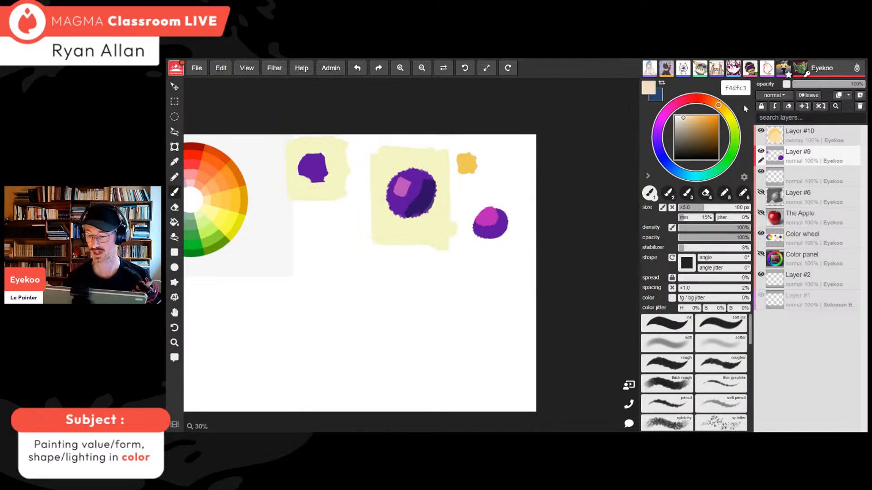
left_click(733, 131)
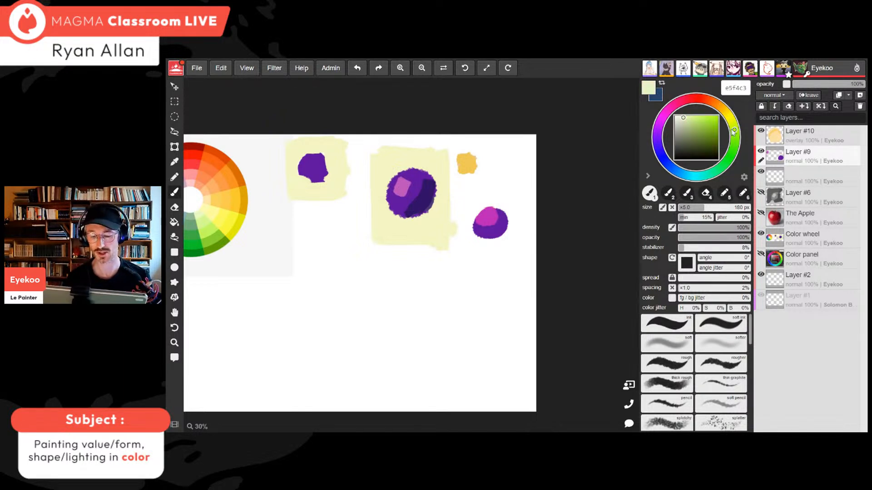
Sample the background yellow, darken it to the grey-green #a1a485, and paint the circle's cast shadow at its lower right
left_click(435, 221, "alt")
left_click(683, 125)
left_click_drag(683, 124, 683, 130)
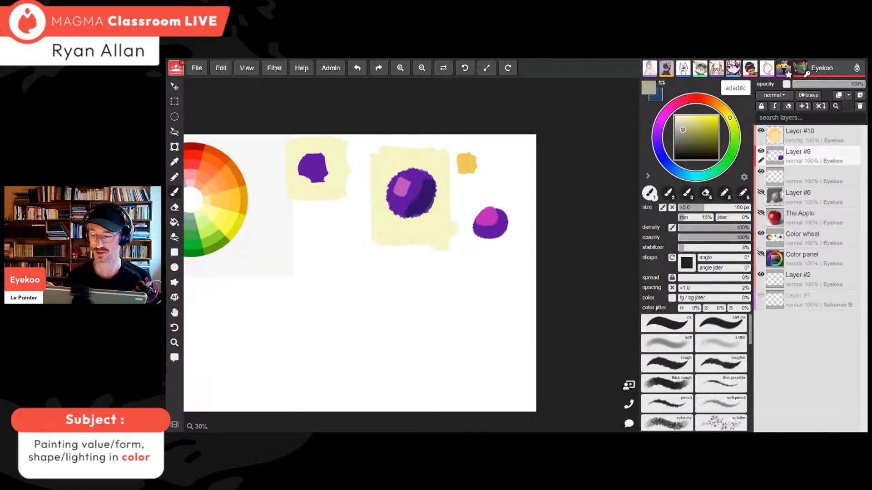
left_click_drag(682, 130, 682, 130)
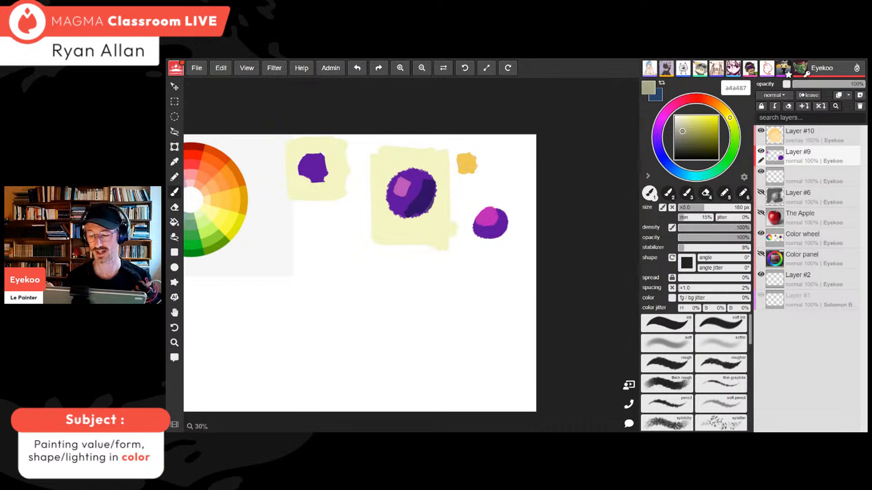
left_click_drag(682, 131, 683, 131)
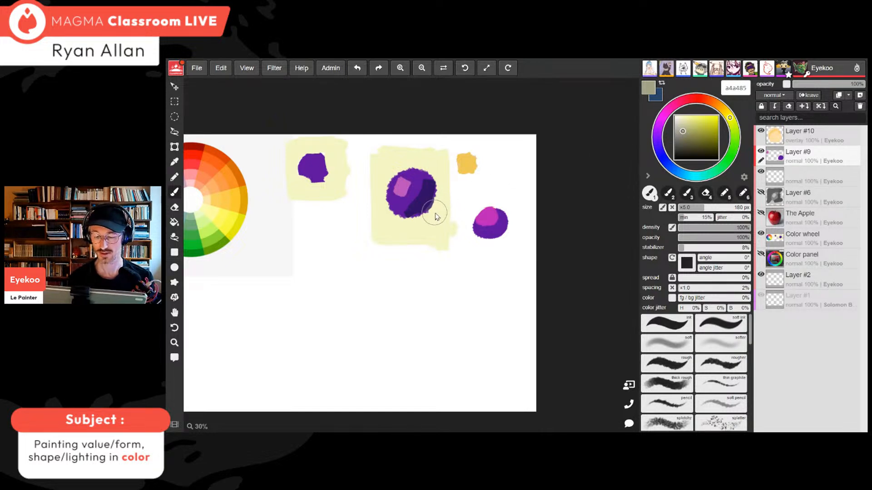
left_click_drag(730, 119, 731, 120)
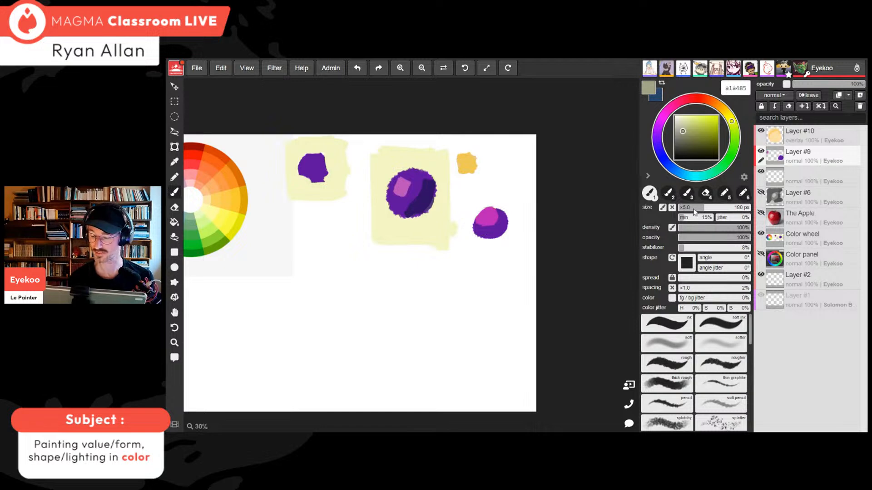
mouse_move(424, 222)
left_mouse_down()
mouse_move(420, 215)
mouse_move(454, 207)
mouse_move(424, 220)
mouse_move(448, 211)
left_mouse_up()
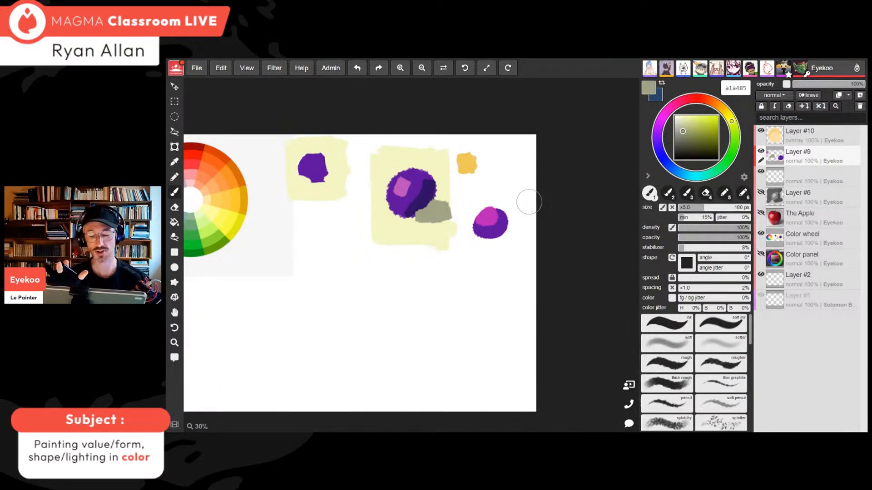
Resample the cast shadow colour and temporarily show Layer #6 to compare it with the grey value study
left_click(434, 210, "alt")
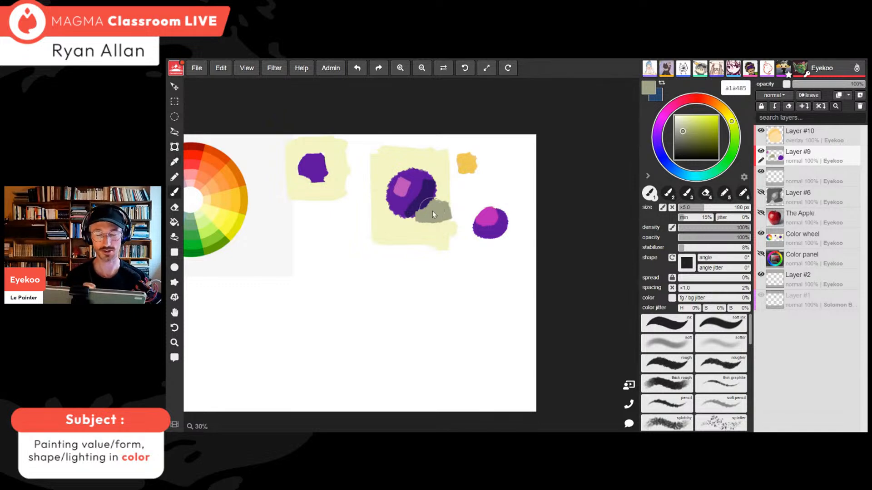
left_click(761, 193)
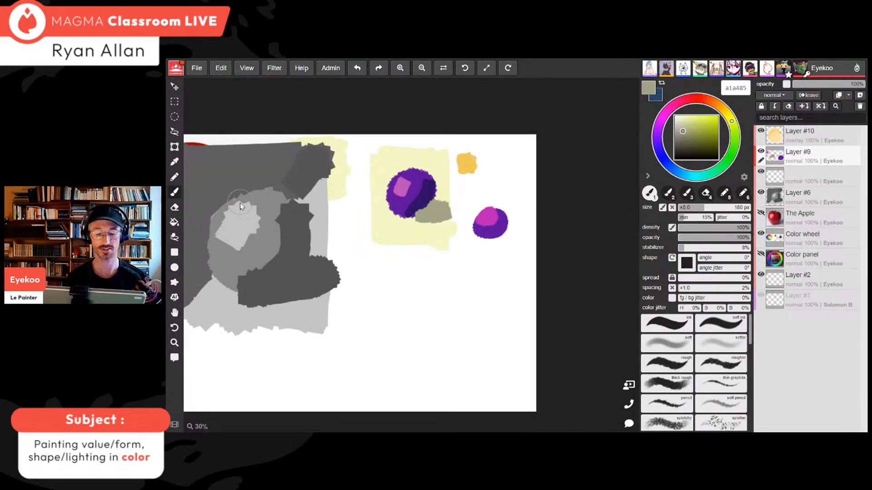
left_click(296, 224)
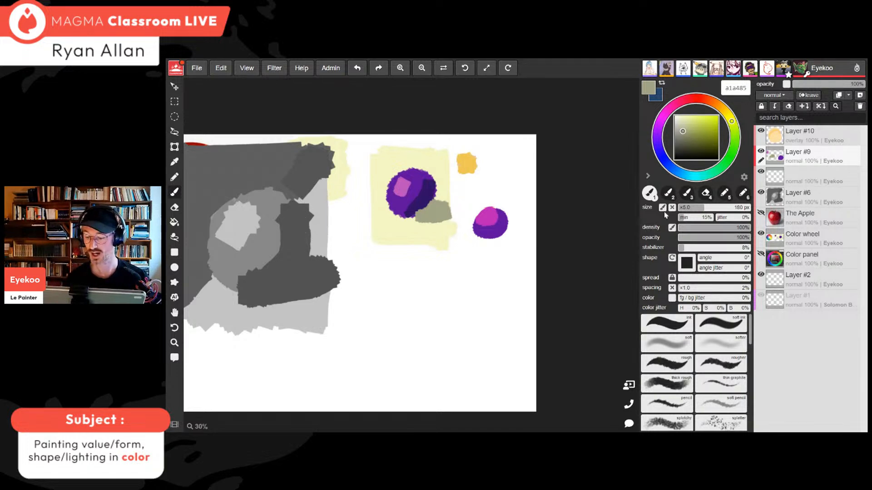
left_click(761, 192)
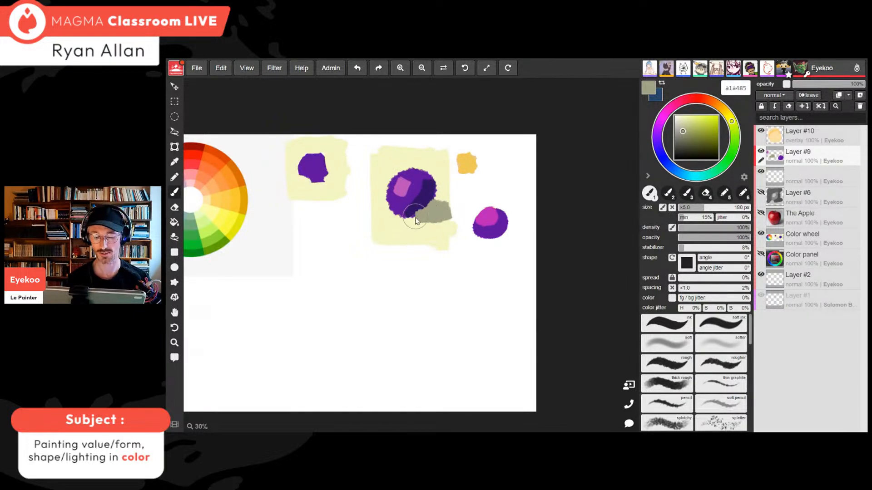
Alternately sample the cast shadow and the pale yellow background to compare their positions on the colour wheel
key("i")
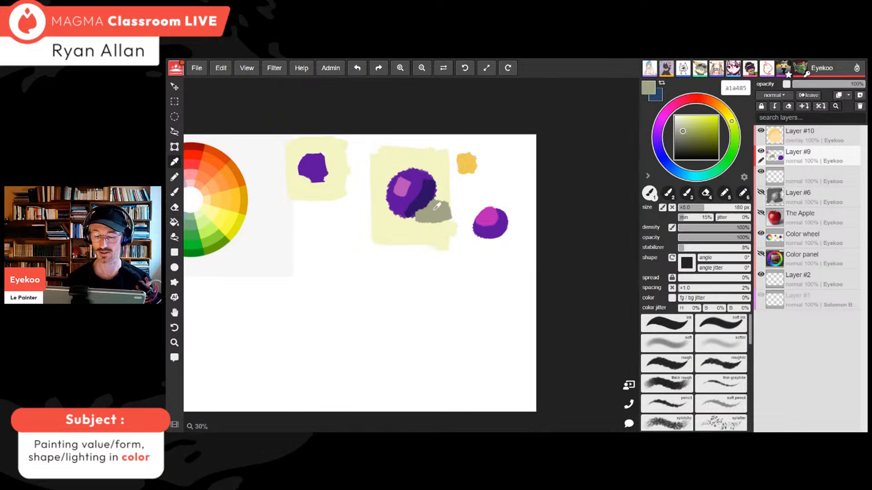
key("b")
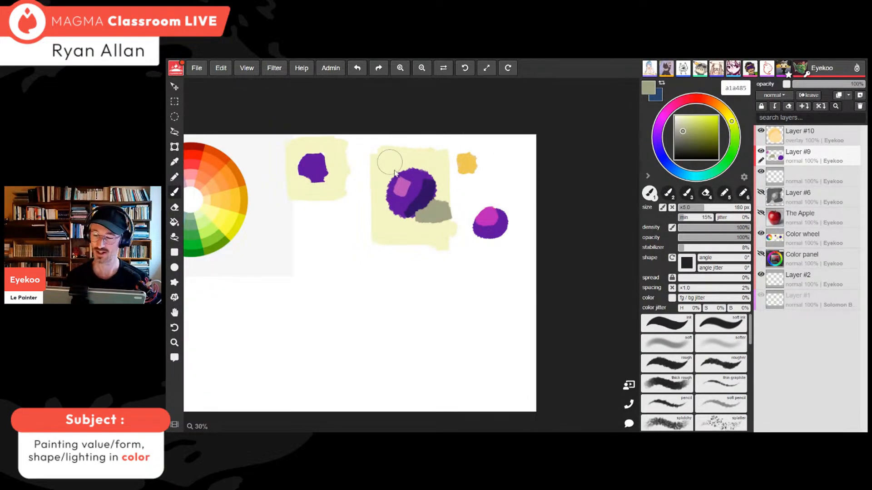
key("i")
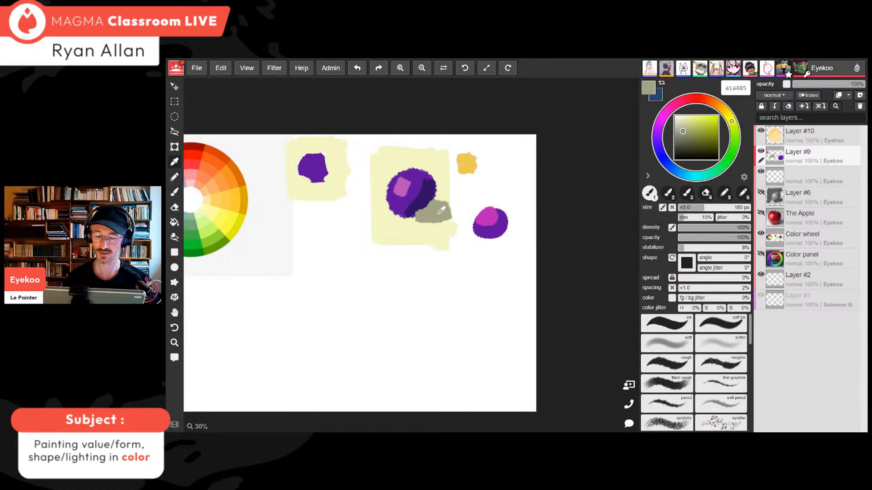
left_click(431, 234)
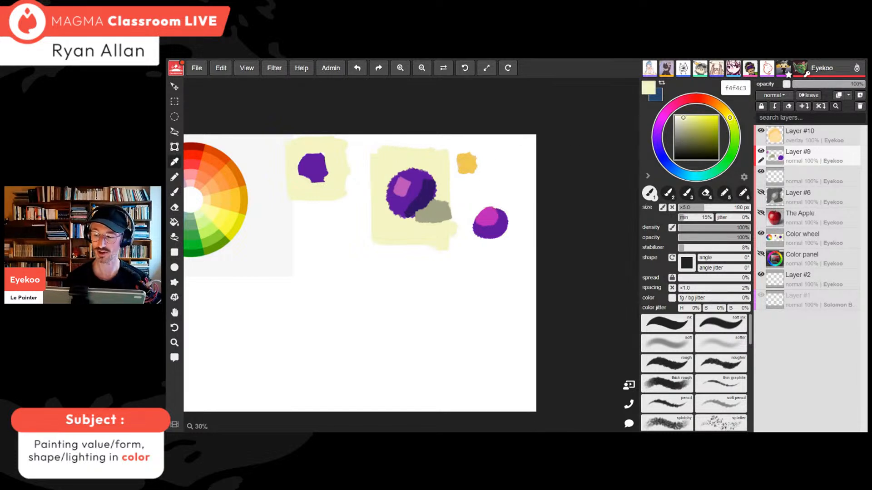
left_click(433, 213)
left_click(431, 234)
left_click(434, 213)
left_click(432, 234)
left_click(433, 213)
left_click(432, 234)
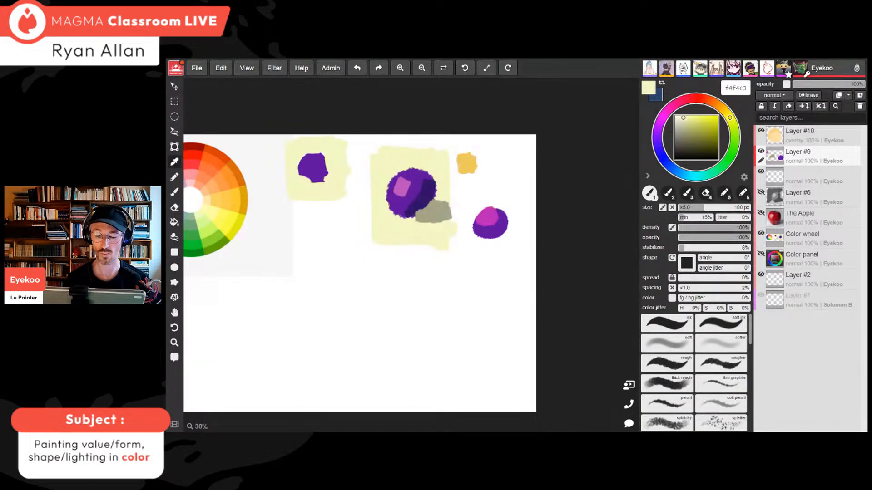
left_click(434, 213)
left_click(432, 234)
left_click(434, 212)
left_click(431, 234)
left_click(434, 212)
left_click(431, 234)
left_click(434, 212)
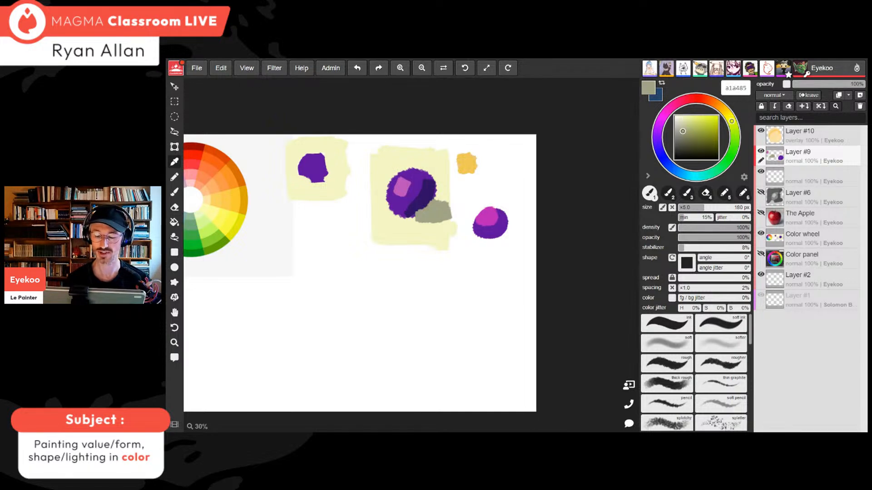
Lighten the shadow tone to #bdc09f, resample the original cast shadow, and set the brush to the background-like pale yellow #eff4c3
key("b")
left_click_drag(682, 131, 683, 126)
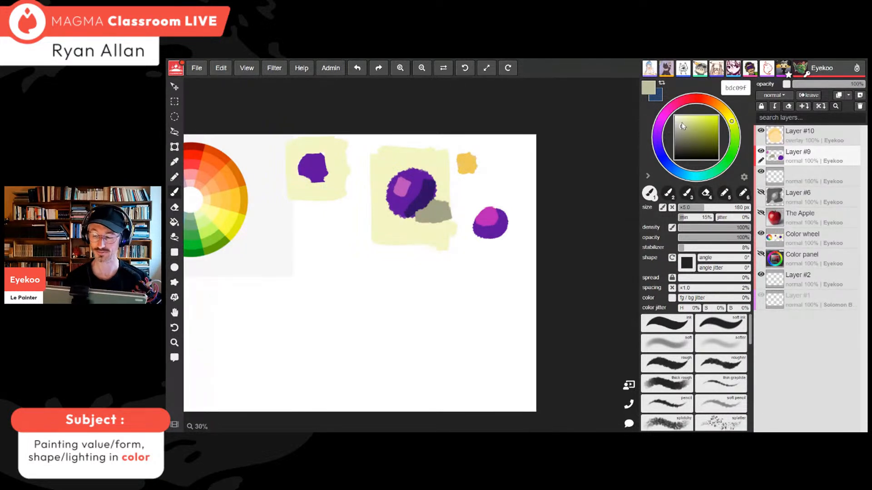
left_click(437, 210, "alt")
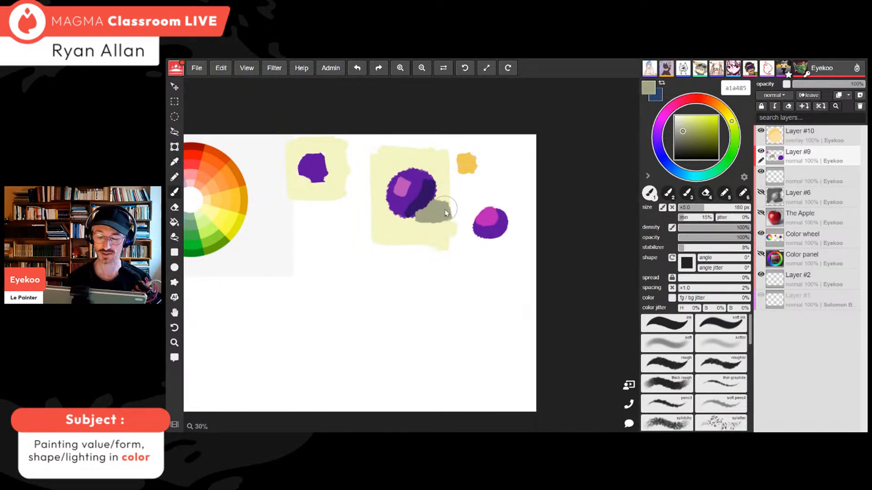
left_click(433, 229, "alt")
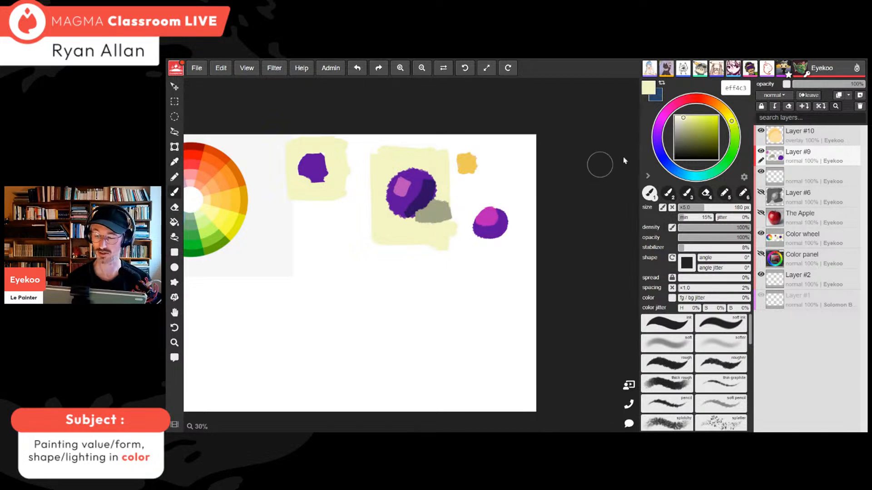
Sample the pale yellow background, shift it to the warm grey #c2bca1, and paint over the background above and left of the large circle
left_click(684, 131)
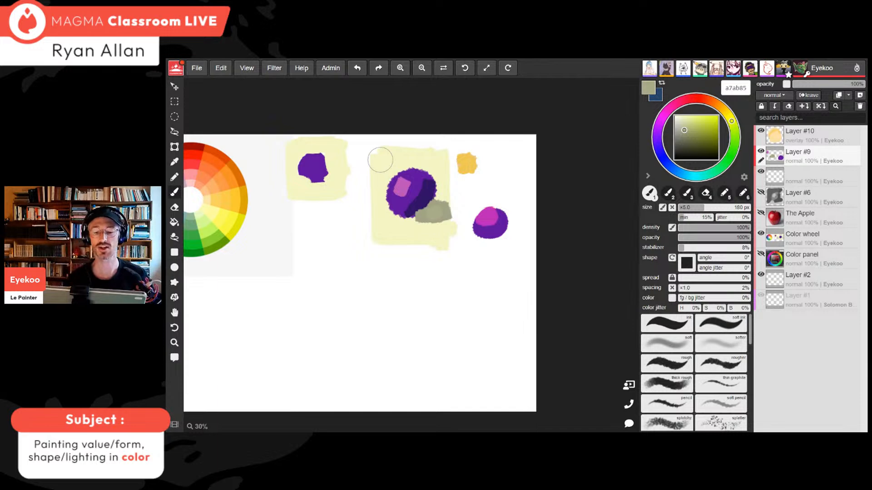
left_click(389, 226, "alt")
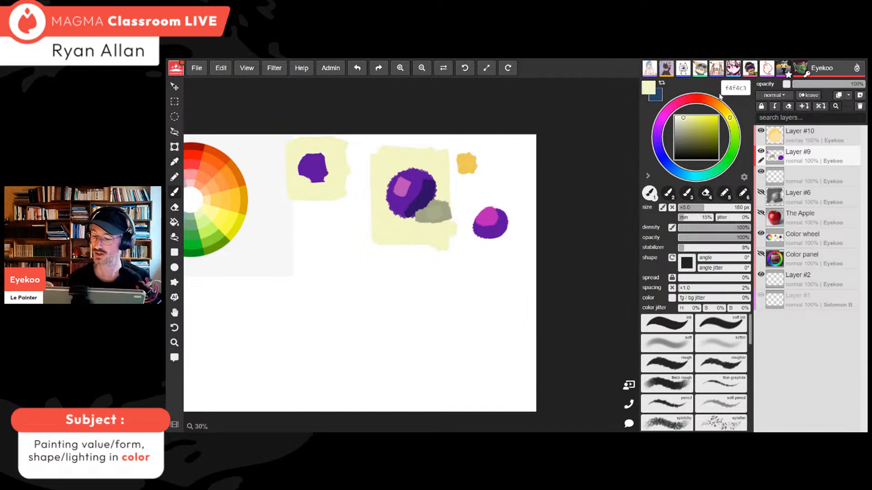
key("plus")
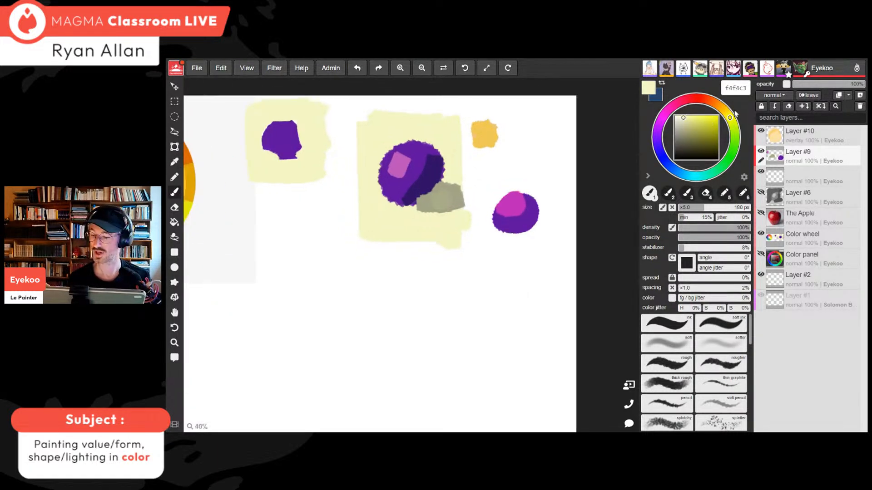
left_click(683, 127)
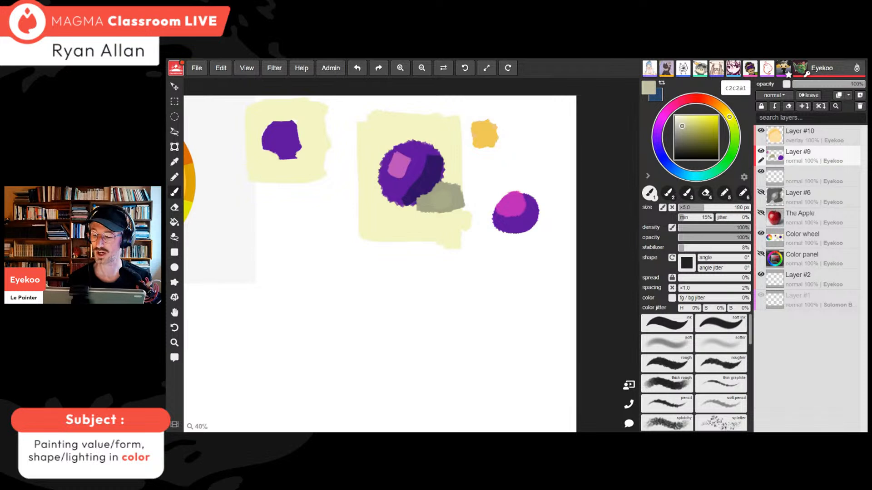
mouse_move(370, 137)
left_mouse_down()
mouse_move(363, 145)
mouse_move(422, 123)
mouse_move(375, 140)
mouse_move(383, 152)
mouse_move(365, 170)
mouse_move(418, 130)
mouse_move(425, 138)
mouse_move(454, 118)
mouse_move(448, 139)
mouse_move(456, 143)
left_mouse_up()
left_click_drag(377, 175, 362, 217)
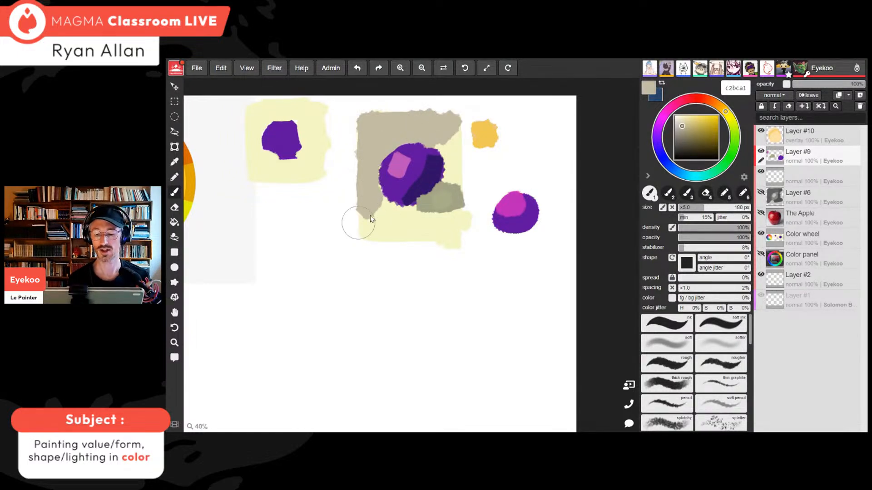
scroll(440, 155, "down", 3)
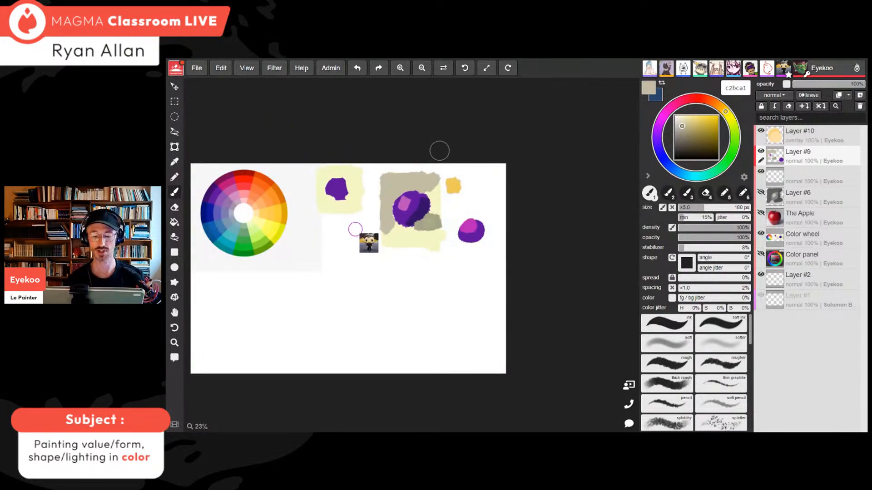
Sample the large circle's dark purple shadow #311768, set the brush size to 70 px, and adjust the brush density and opacity for blending
scroll(440, 151, "up", 1)
key("ctrl+plus")
key("ctrl+plus")
left_click(427, 180, "alt")
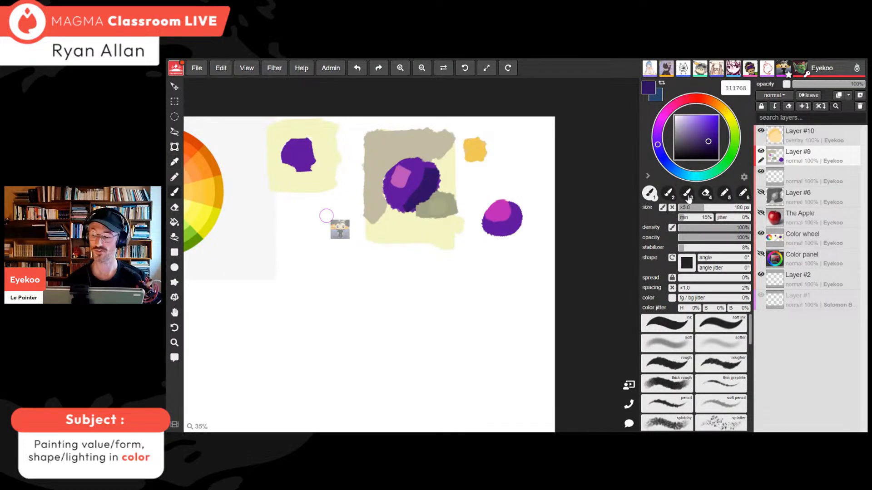
left_click(688, 195)
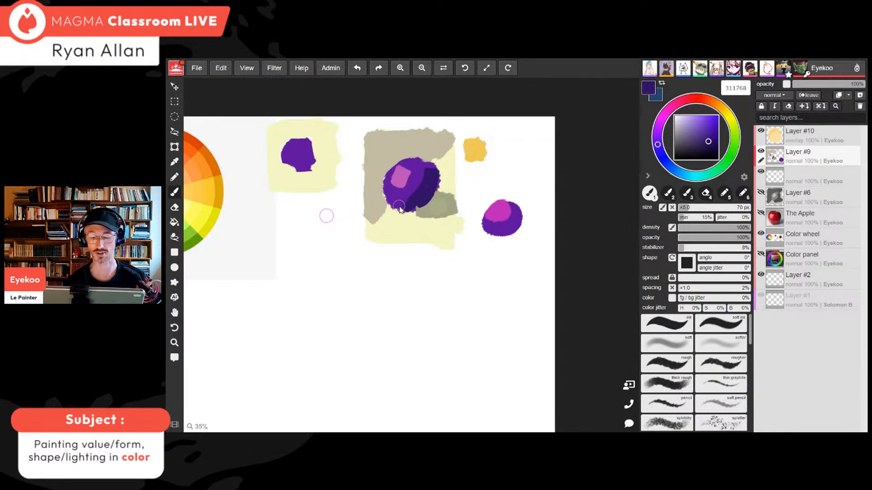
key("ctrl+plus")
key("ctrl+plus")
key("ctrl+plus")
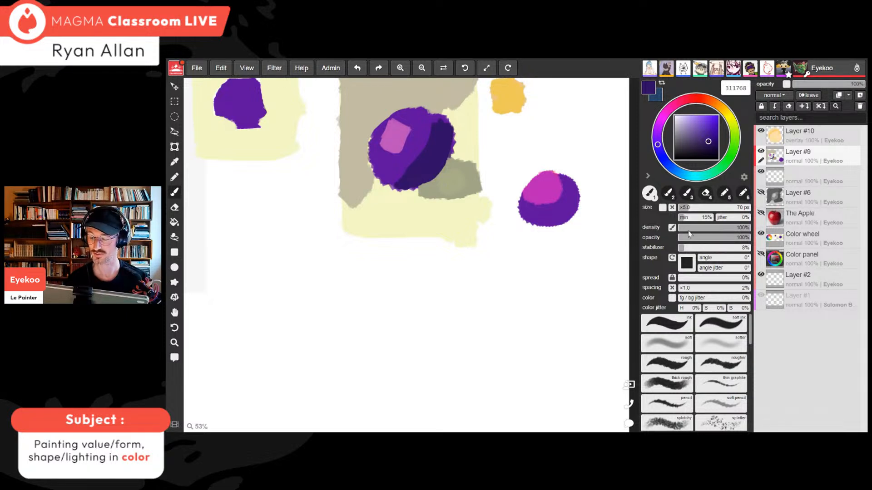
left_click(731, 238)
left_click(730, 228)
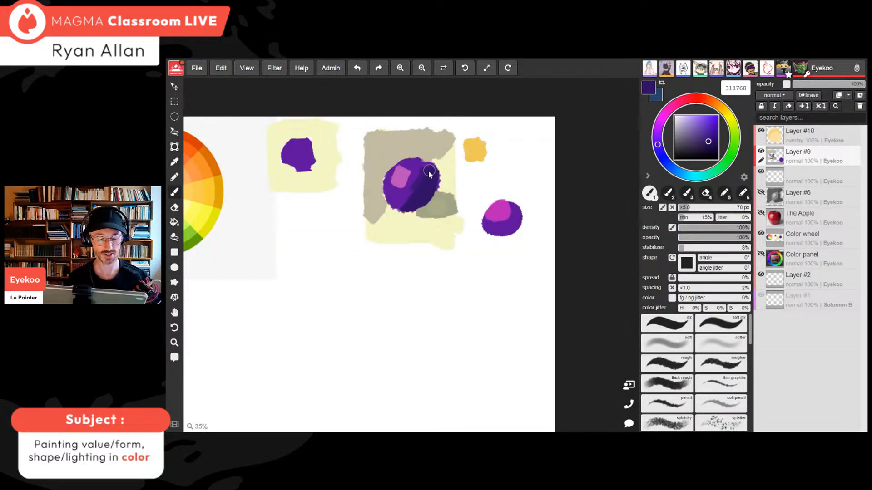
Sample the transitional purple #3e1a77, paint it along the circle's shadow edge down to its lower left, and resample the dark shadow #311768
key("ctrl+equal")
key("ctrl+equal")
key("ctrl+equal")
key("ctrl+equal")
key("alt")
left_click(425, 124, "alt")
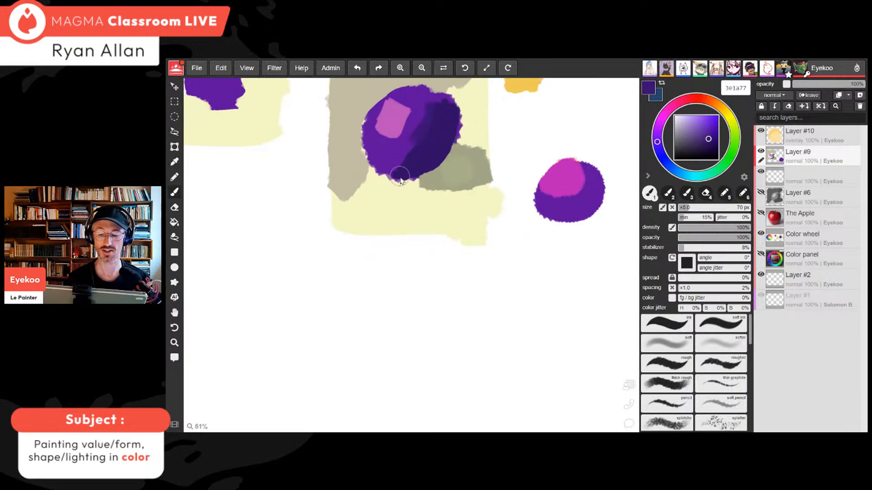
mouse_move(433, 123)
left_mouse_down()
mouse_move(375, 169)
mouse_move(387, 167)
left_mouse_up()
left_click(413, 159, "alt")
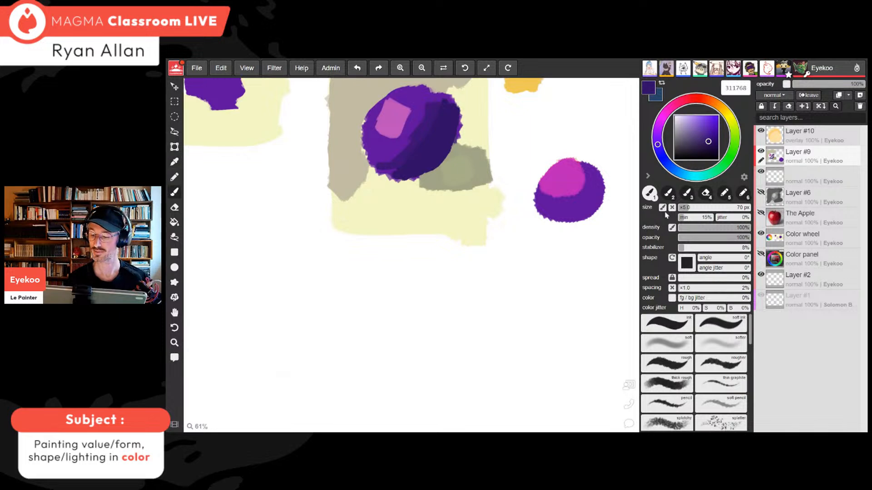
Set the brush to 68% density and 69% opacity, blend the circle's lower-left shading, and sample its base purple #621fa2
left_click(727, 227)
left_click(727, 237)
left_click(395, 161, "alt")
mouse_move(396, 161)
left_mouse_down()
mouse_move(414, 163)
mouse_move(399, 170)
mouse_move(421, 122)
mouse_move(392, 158)
left_mouse_up()
left_click(421, 158, "alt")
left_click(420, 106, "alt")
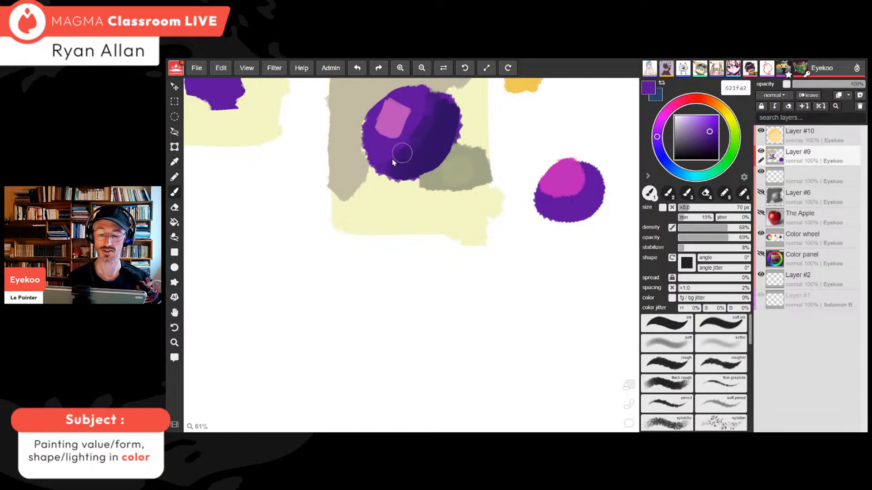
Blend the circle's pink highlight into the surrounding purple with sampled intermediate tones, and resample the highlight pink #c25ebc
left_click(388, 132, "alt")
mouse_move(403, 129)
left_mouse_down()
mouse_move(381, 140)
mouse_move(405, 109)
mouse_move(378, 143)
left_mouse_up()
mouse_move(372, 113)
left_mouse_down()
mouse_move(391, 129)
mouse_move(385, 101)
left_mouse_up()
left_click(375, 124, "alt")
mouse_move(418, 104)
left_mouse_down()
mouse_move(394, 140)
mouse_move(412, 136)
left_mouse_up()
left_click(400, 144, "alt")
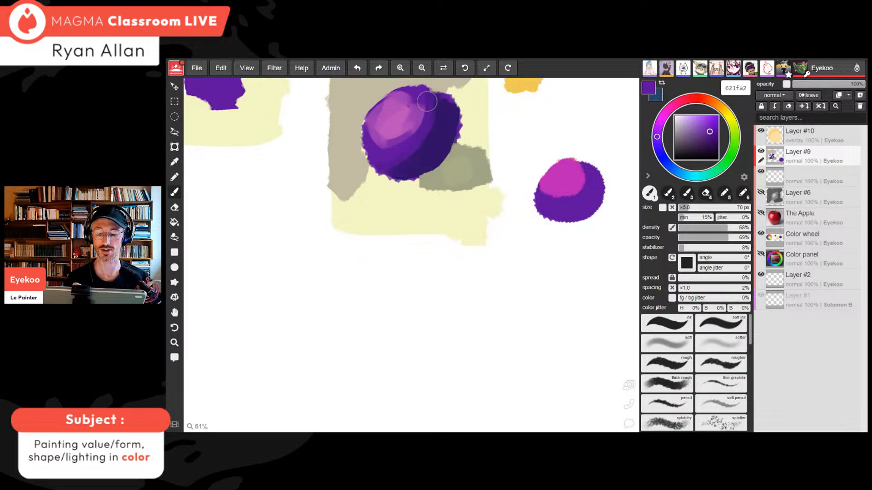
left_click(385, 138, "alt")
key("ctrl+minus")
key("ctrl+minus")
key("ctrl+minus")
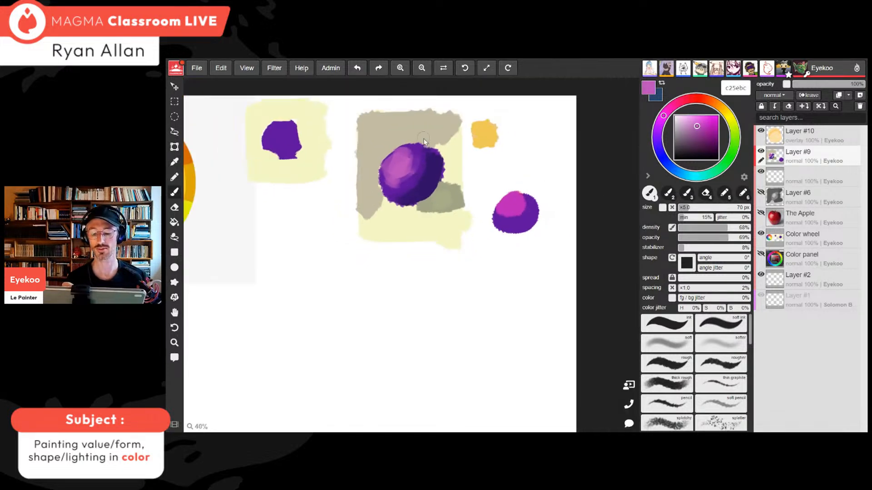
Sample the pale yellow background #f4f4c3 and clean up the circle's right edge with it
key("ctrl+equal")
key("ctrl+equal")
key("ctrl+equal")
left_click(465, 108, "alt")
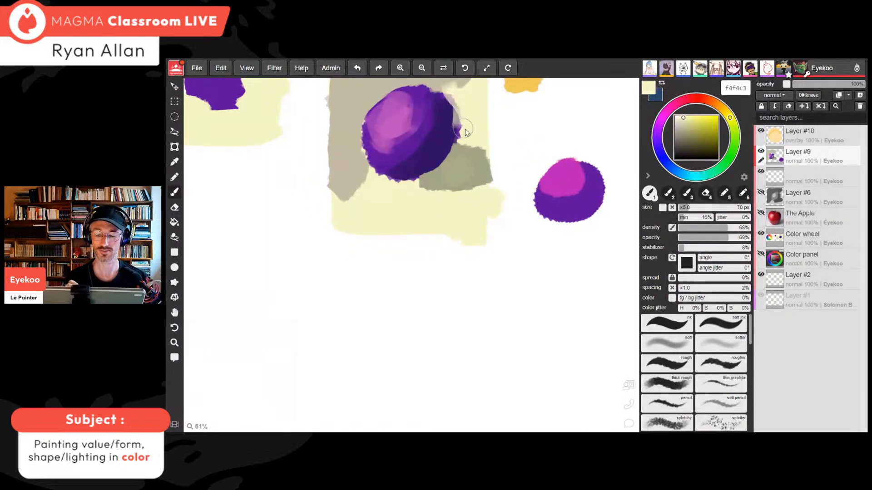
key("ctrl+minus")
key("ctrl+minus")
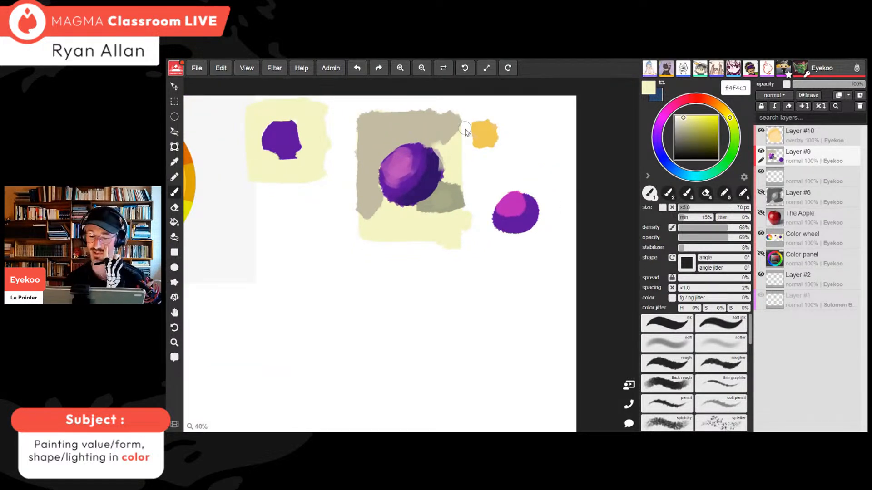
Sample the orange swatch, lighten it to #edd594, and paint a small warm highlight in the circle's pink area
key("ctrl+equal")
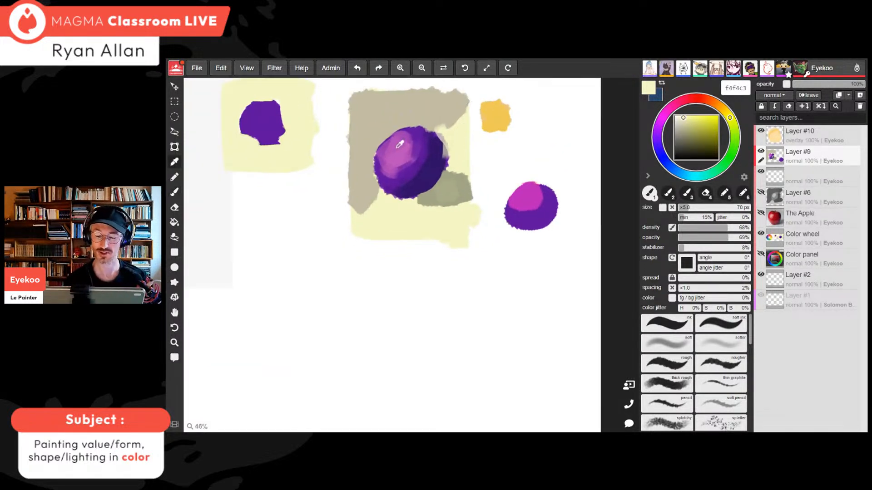
left_click(399, 149, "alt")
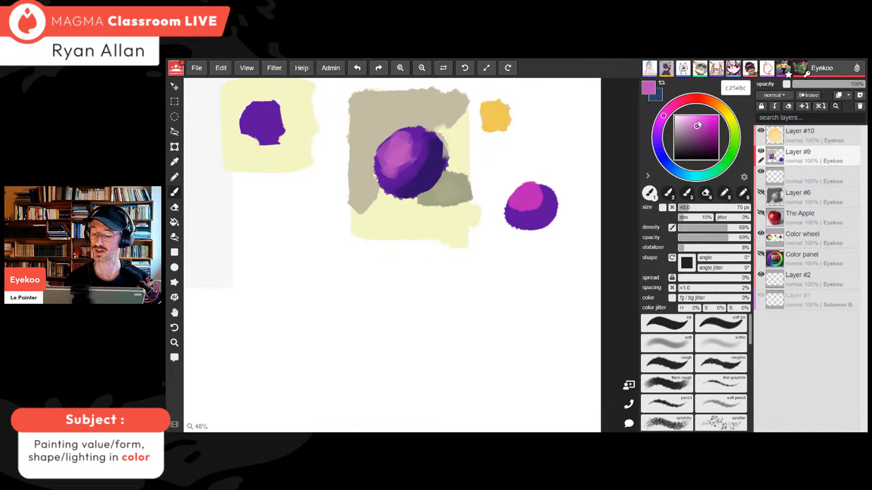
mouse_move(665, 111)
left_mouse_down()
mouse_move(694, 123)
mouse_move(676, 103)
left_mouse_up()
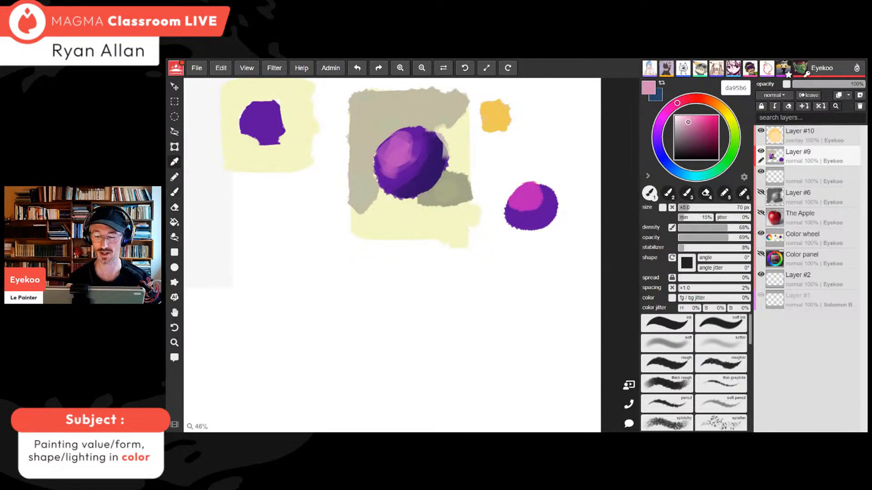
left_click(495, 127, "alt")
left_click_drag(690, 119, 691, 119)
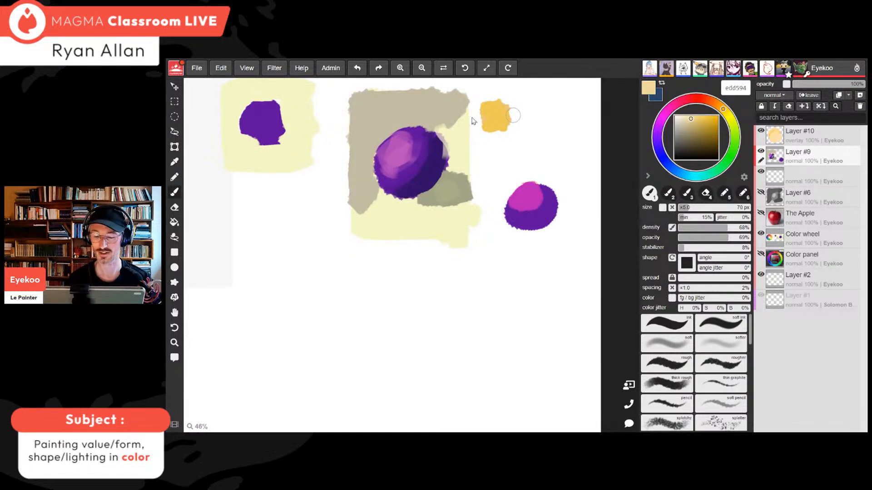
left_click_drag(396, 148, 395, 152)
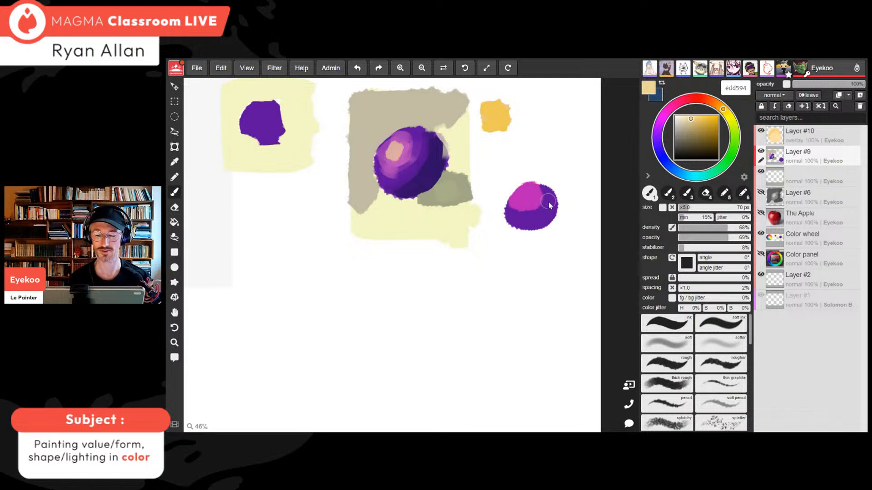
Sample the dusty pink #d698a6 beside the warm highlight and blend it into the purple below the highlight
key("ctrl+minus")
key("ctrl+plus")
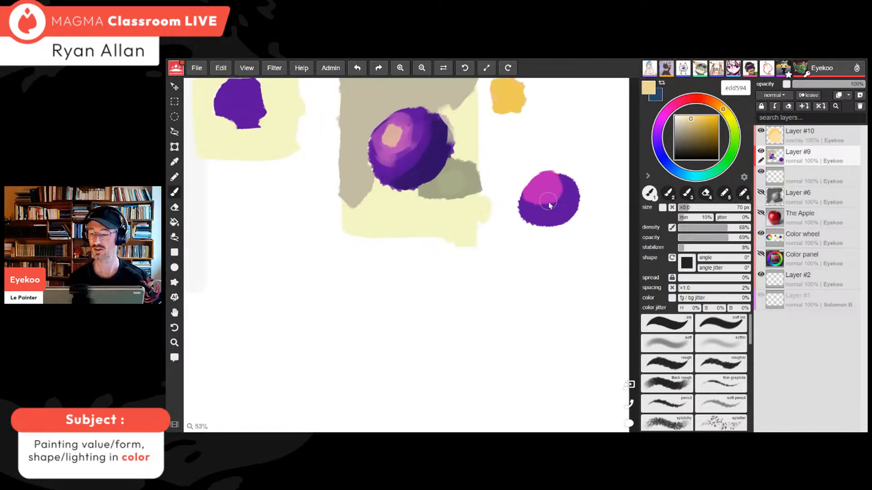
left_click(392, 158, "alt")
left_click(403, 159, "alt")
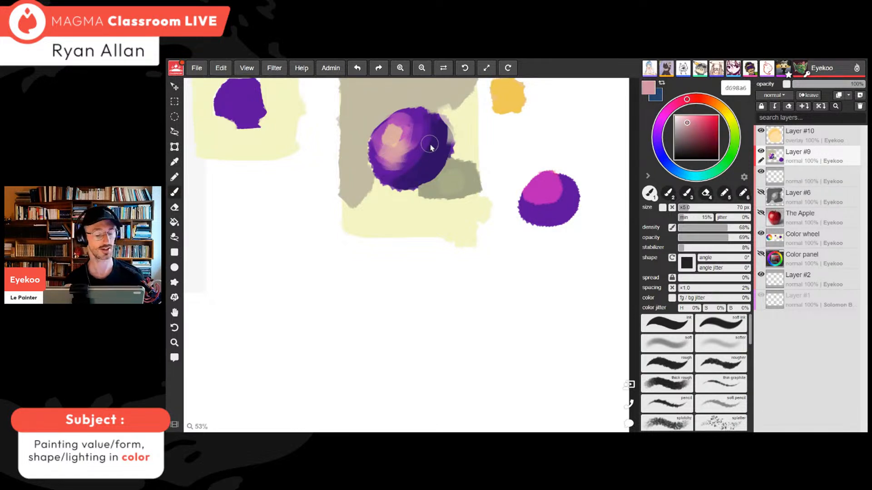
left_click_drag(404, 159, 379, 162)
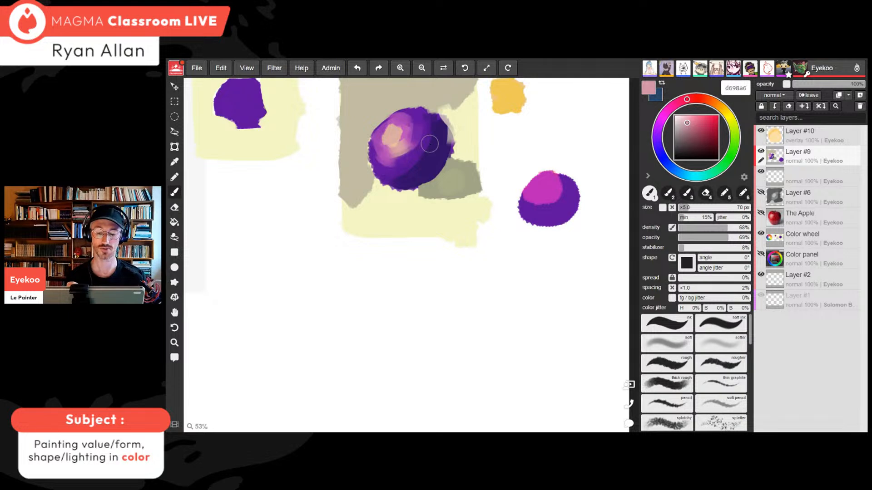
scroll(430, 144, "down", 3)
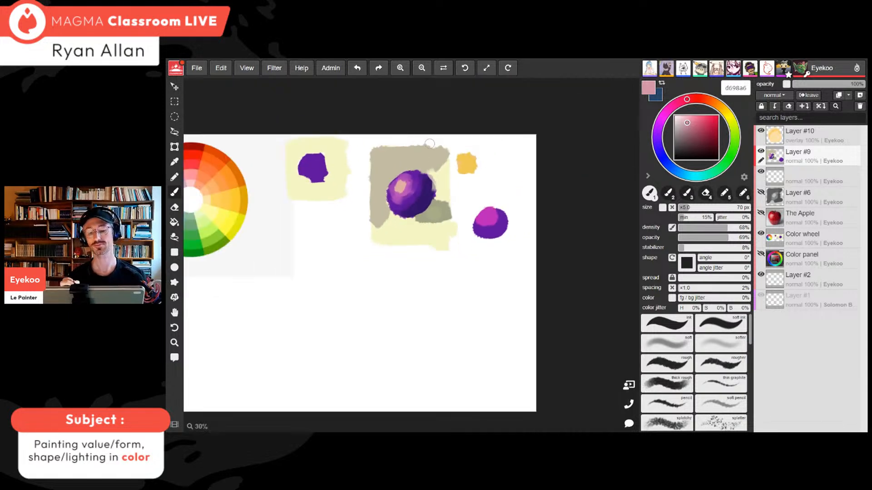
Sample the cast shadow, darken it to the grey-green #838d6c, and extend the cast shadow beneath the circle
scroll(408, 250, "up", 2)
left_click(439, 208, "alt")
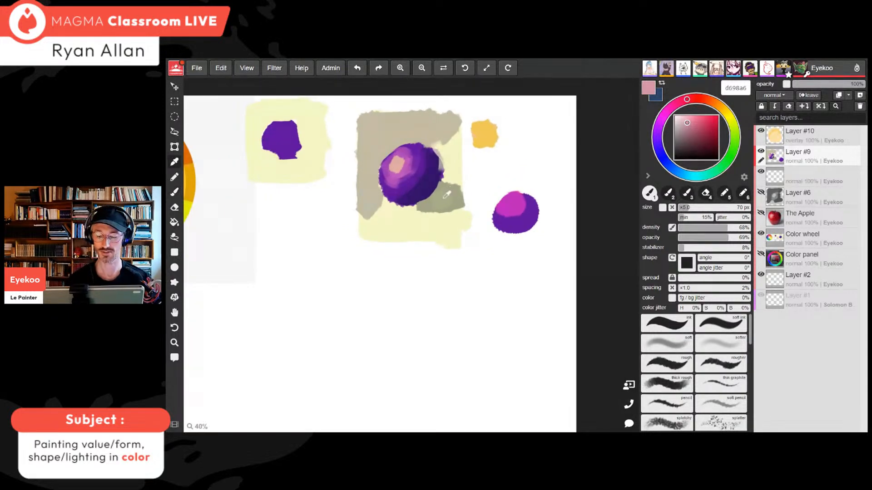
left_click(684, 135)
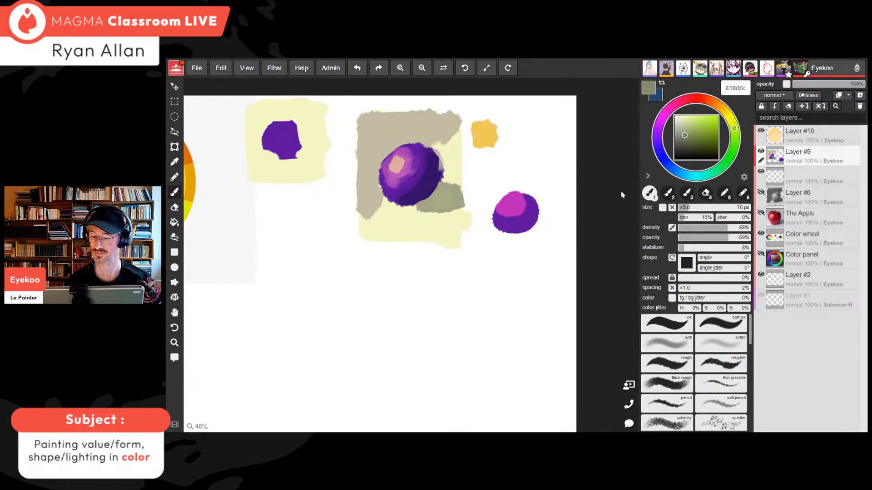
mouse_move(446, 197)
left_mouse_down()
mouse_move(421, 206)
mouse_move(455, 196)
mouse_move(408, 207)
left_mouse_up()
scroll(436, 230, "up", 2)
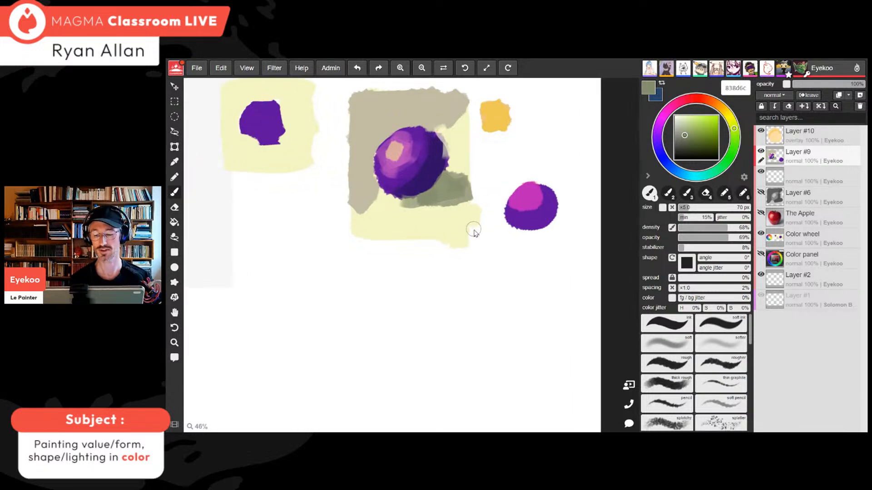
Darken the shadow colour to #4a5341, set the brush size to 40 px, and paint a contact shadow directly under the circle
left_click(683, 145)
left_click_drag(736, 130, 735, 138)
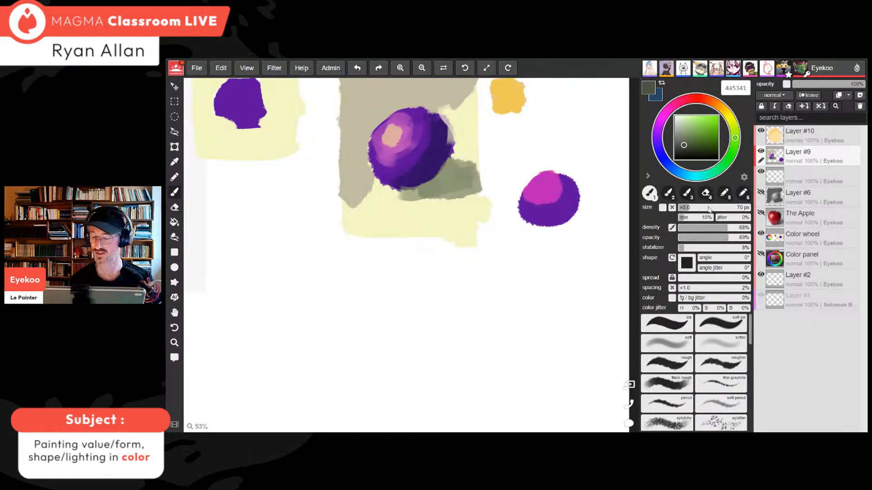
left_click(685, 208)
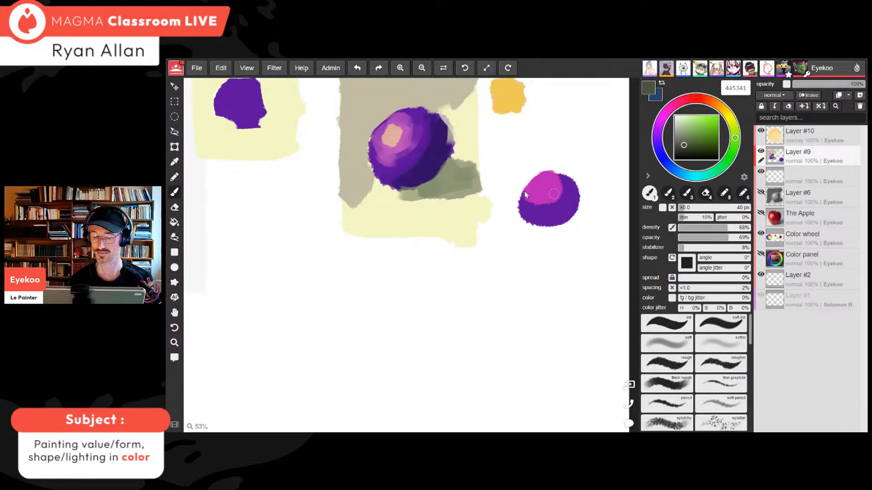
left_click_drag(437, 176, 412, 190)
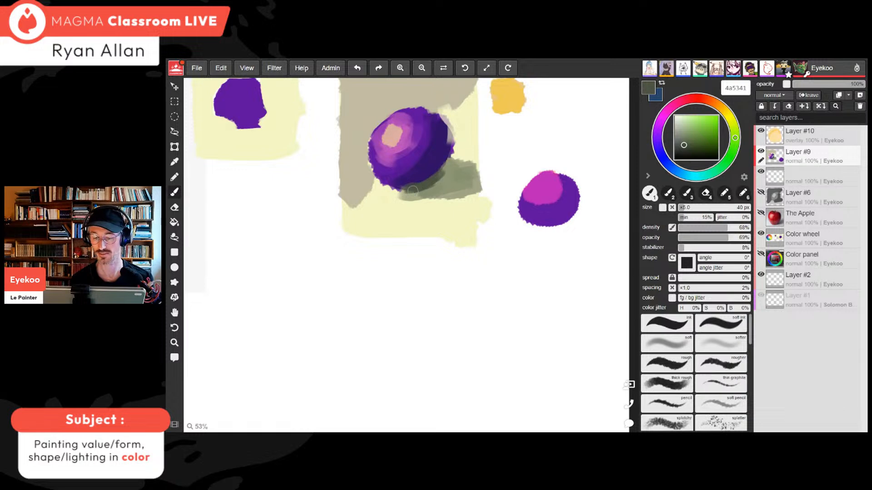
Sample the circle's dark purple #311768 and refine the circle's right and lower edges with it
left_click(445, 165, "alt")
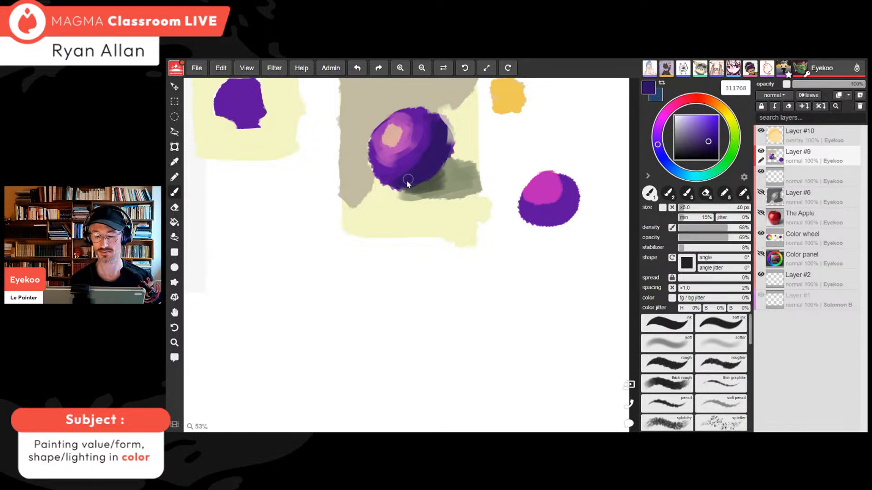
mouse_move(445, 154)
left_mouse_down()
mouse_move(446, 132)
mouse_move(447, 141)
left_mouse_up()
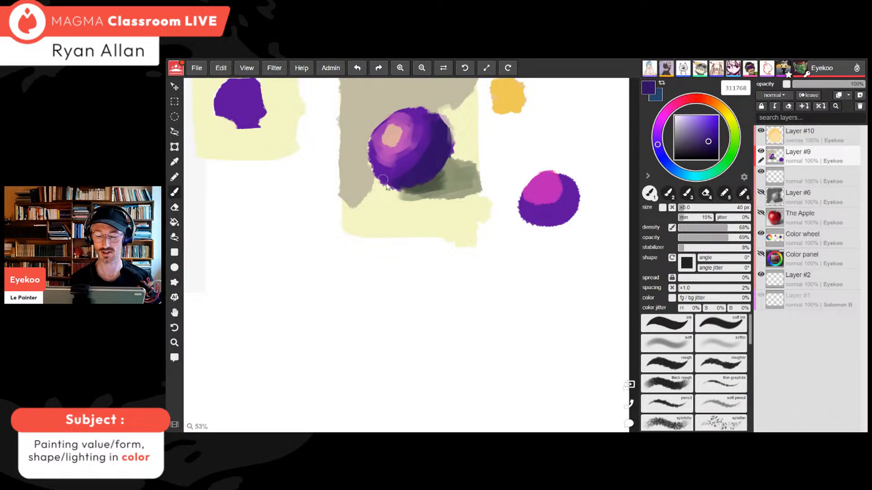
scroll(384, 182, "down", 3)
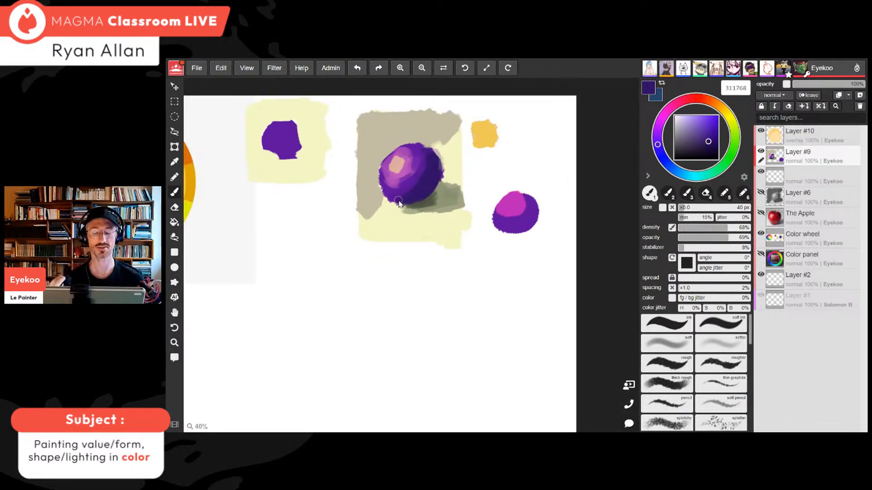
Mix the muted purple #8a579e and paint reflected light along the shaded sphere's right edge, blending it with sampled neighbouring purples
scroll(404, 213, "up", 1)
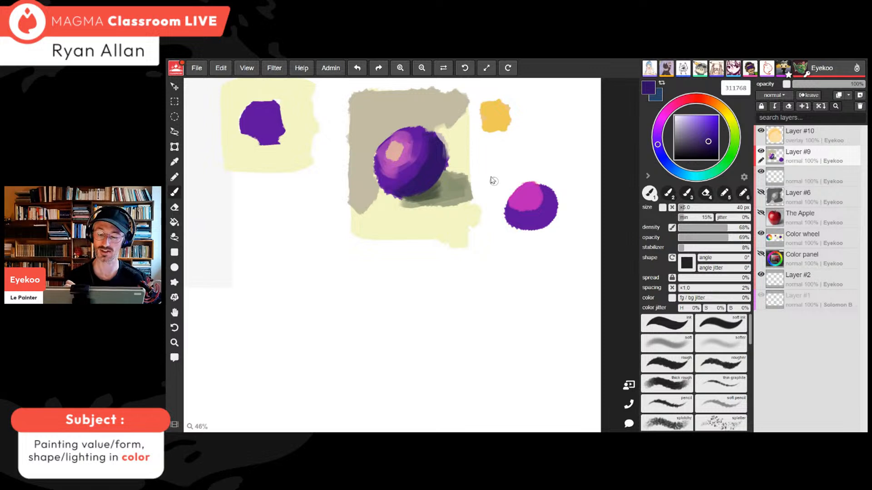
key("i")
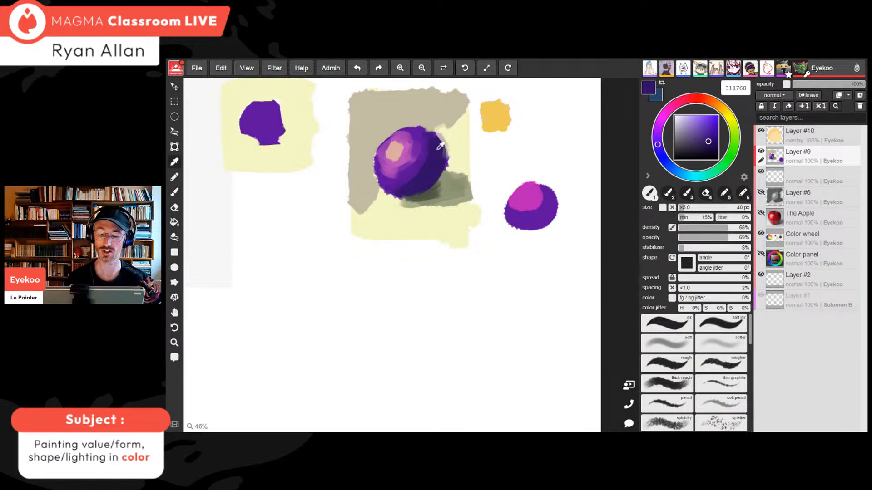
left_click(440, 152)
key("b")
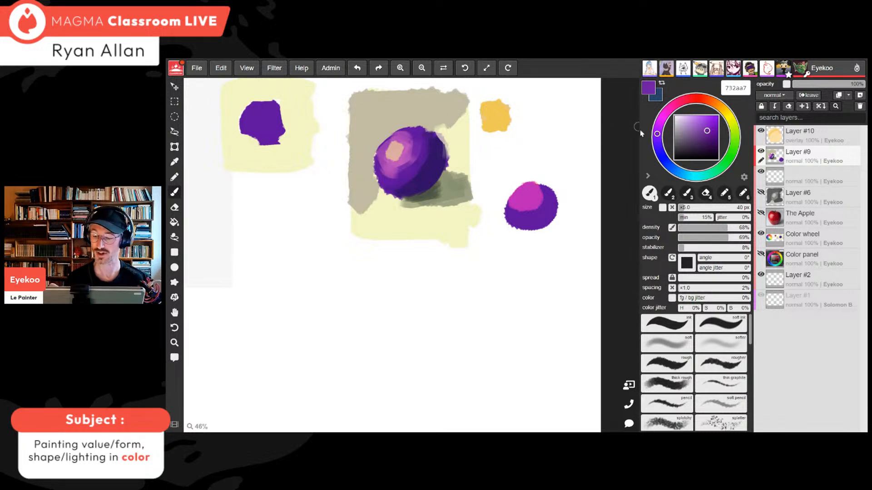
left_click_drag(659, 136, 693, 132)
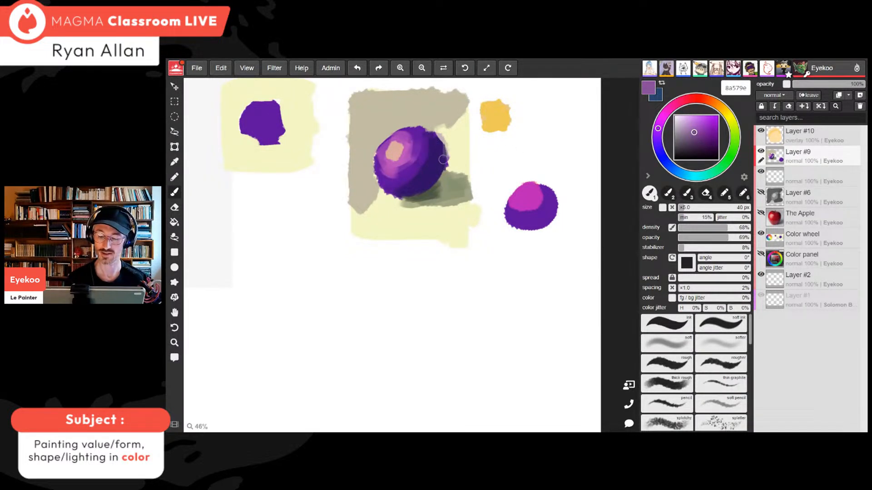
left_click(434, 150, "alt")
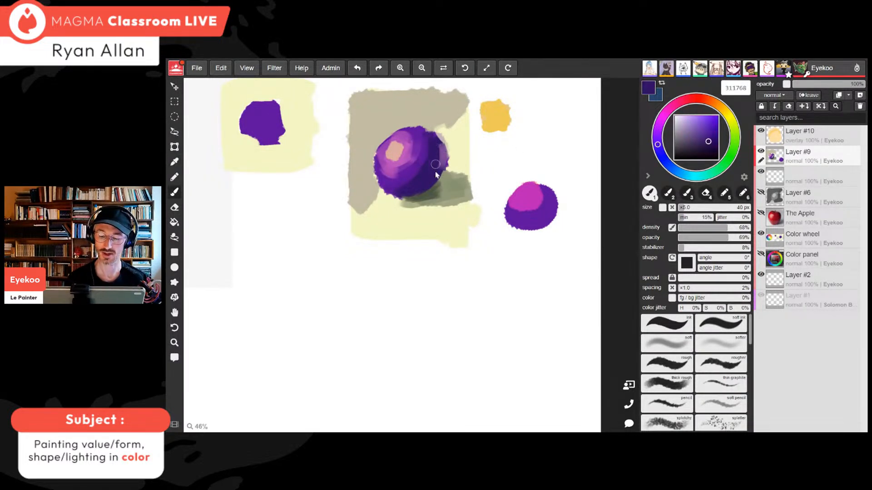
left_click(443, 160, "alt")
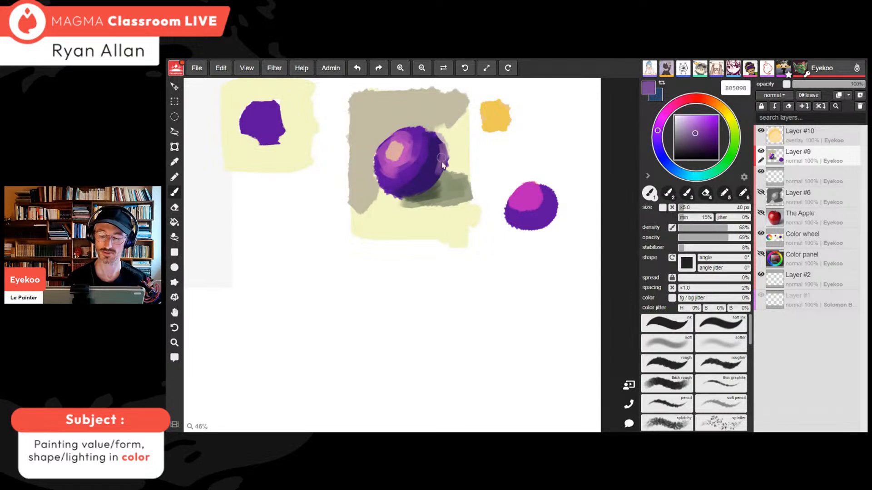
left_click(437, 148, "alt")
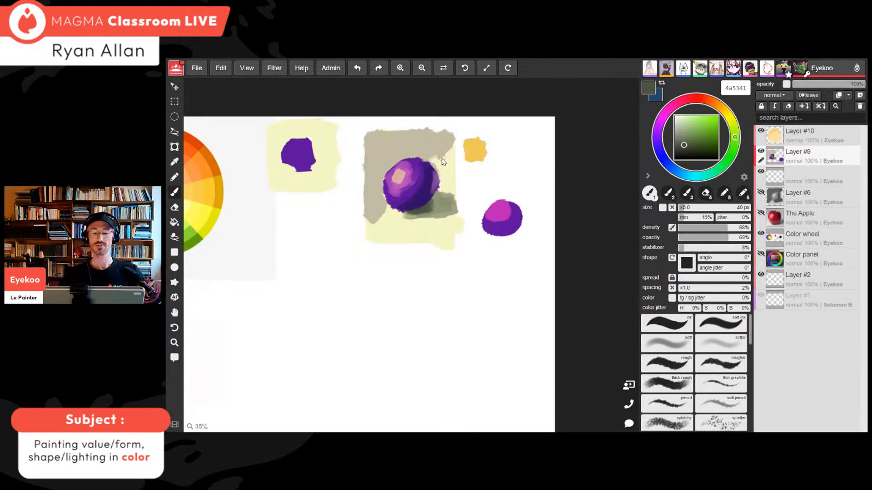
key("ctrl+minus")
key("ctrl+minus")
key("ctrl+minus")
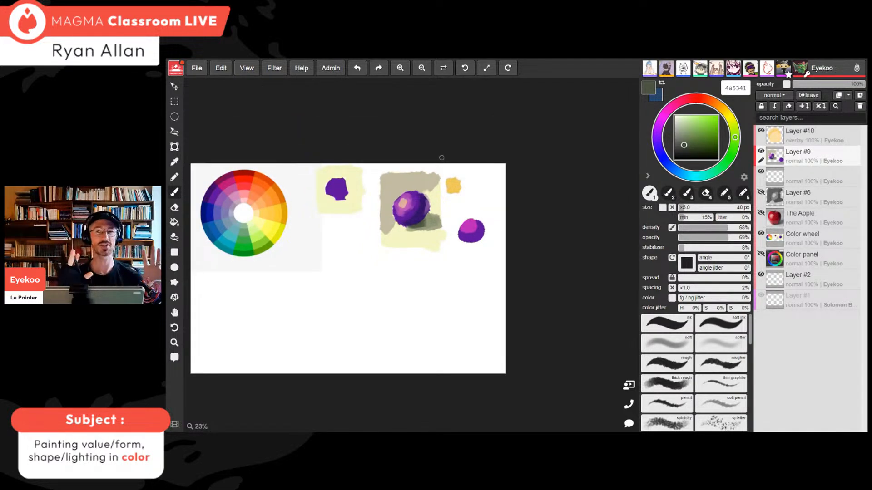
key("ctrl+plus")
key("ctrl+plus")
key("ctrl+plus")
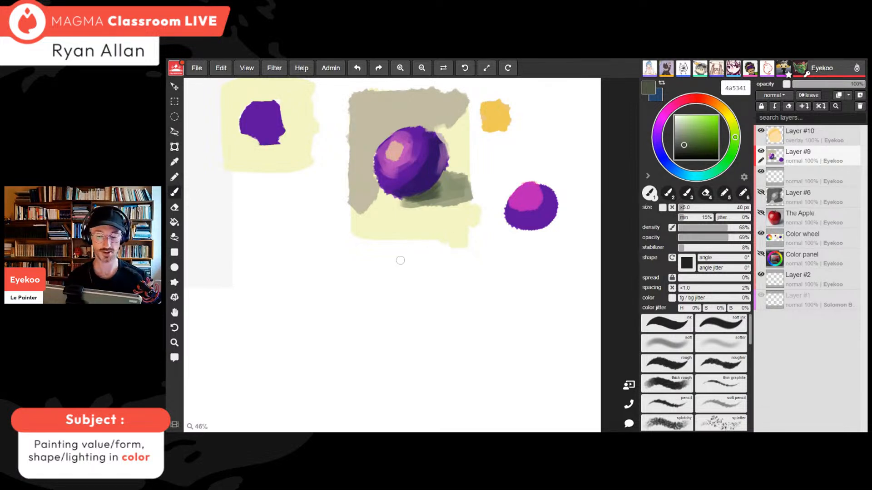
Sample the purple #621fa2 from the small unshaded circle and round out its outline with a lighter patch on the right side
left_click(262, 122, "alt")
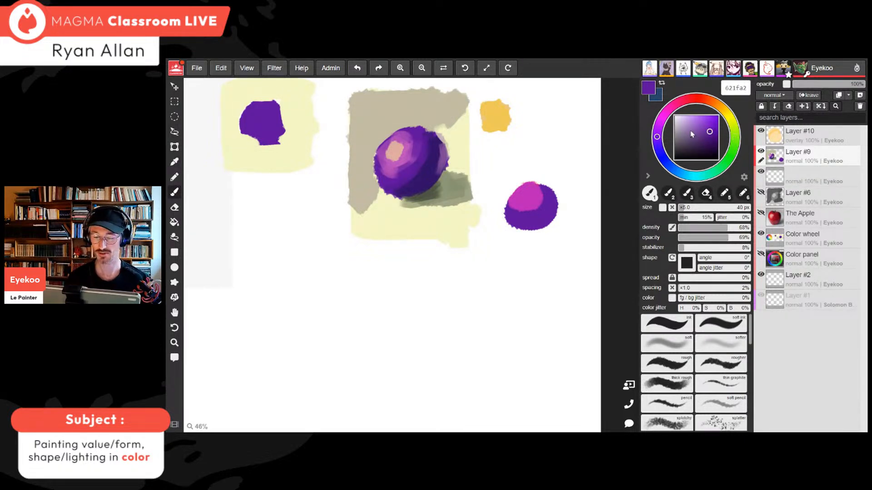
key("alt")
key("alt")
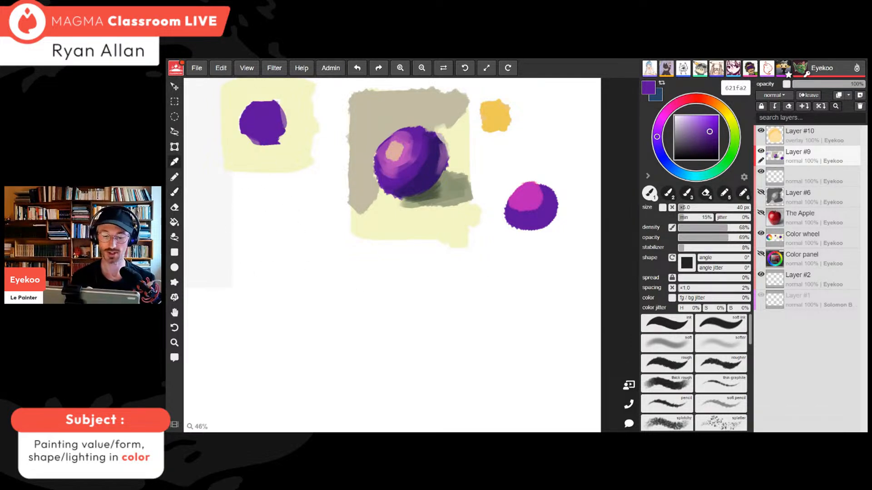
left_click(278, 162, "alt")
left_click(271, 122, "alt")
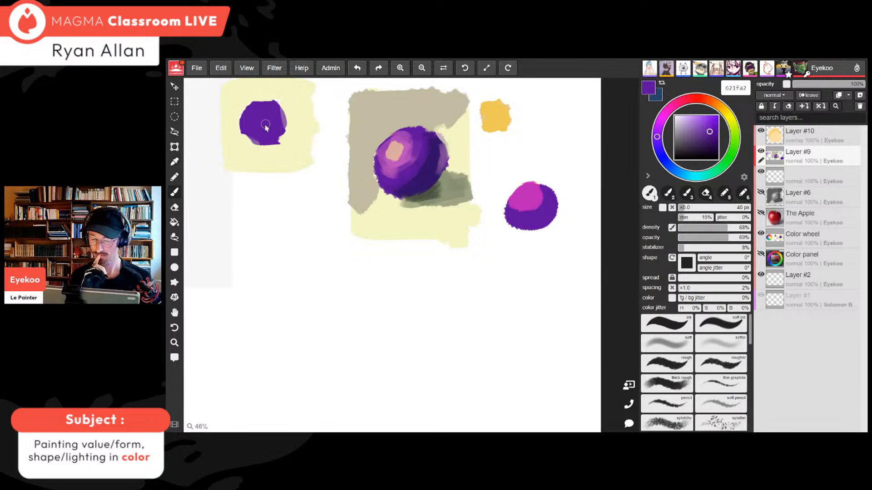
Sample the pale yellow #f4f4c3, enlarge the brush with density 97% and opacity 99%, and paint a large background square below the existing studies
left_click(283, 159, "alt")
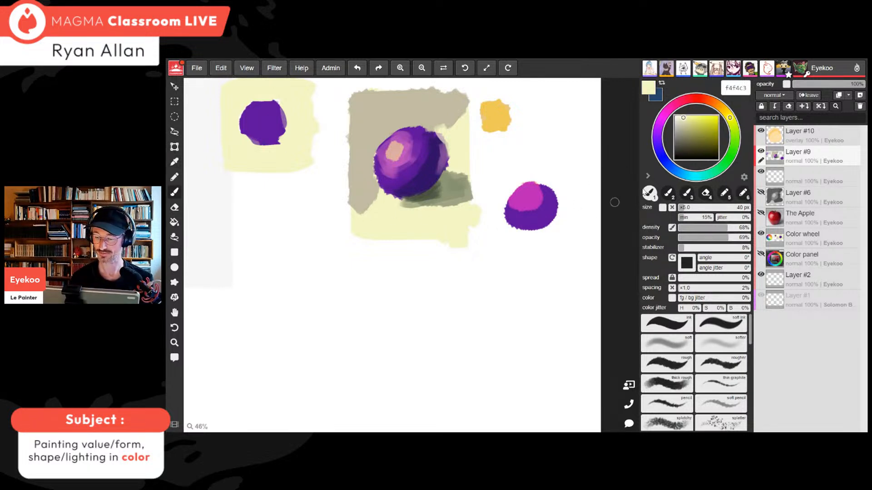
mouse_move(721, 207)
left_mouse_down()
mouse_move(735, 208)
mouse_move(747, 230)
left_mouse_up()
left_click(749, 237)
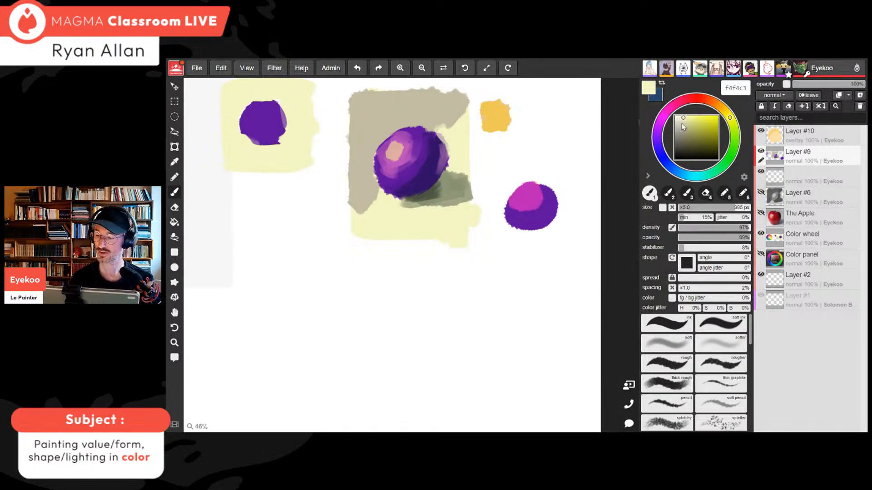
mouse_move(261, 292)
left_mouse_down()
mouse_move(272, 369)
mouse_move(321, 363)
mouse_move(370, 323)
mouse_move(397, 360)
mouse_move(415, 288)
mouse_move(397, 278)
left_mouse_up()
left_click_drag(425, 312, 441, 238)
scroll(442, 239, "down", 1)
scroll(443, 243, "down", 1)
mouse_move(366, 292)
left_mouse_down()
mouse_move(307, 336)
mouse_move(442, 327)
mouse_move(444, 261)
left_mouse_up()
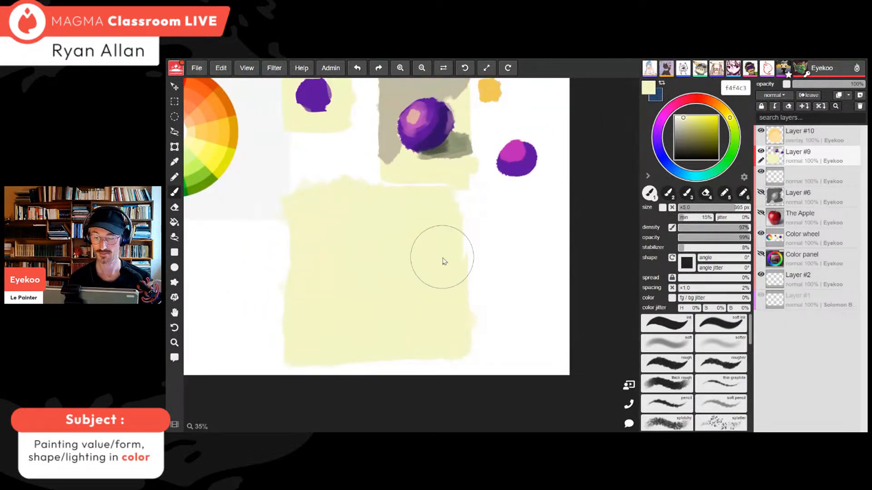
Sample the purple #621fa2 from the small circle and paint a large filled circle in the middle of the new yellow square
left_click(313, 94, "alt")
mouse_move(386, 259)
left_mouse_down()
mouse_move(360, 268)
mouse_move(369, 292)
mouse_move(366, 263)
mouse_move(373, 298)
left_mouse_up()
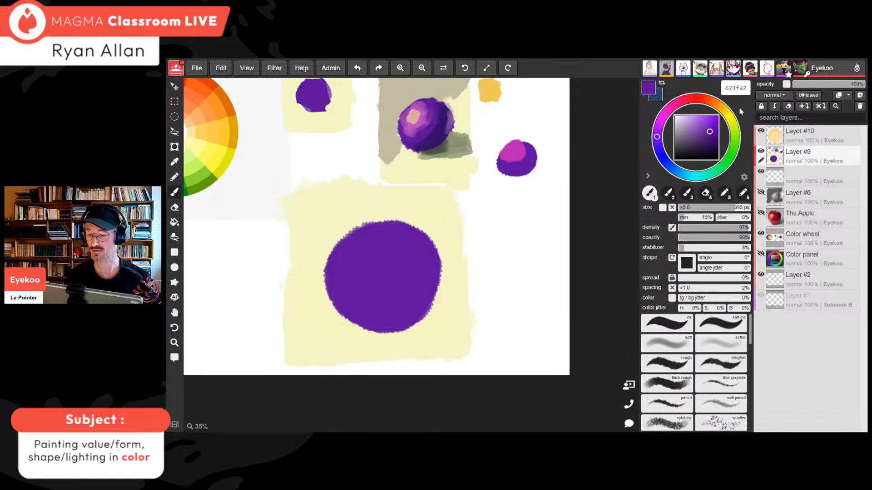
Shift the large circle's purple towards magenta, darken it to #601773, and paint a shadow shape on its right and lower-right side with a smaller brush
left_click(414, 278, "alt")
key("alt")
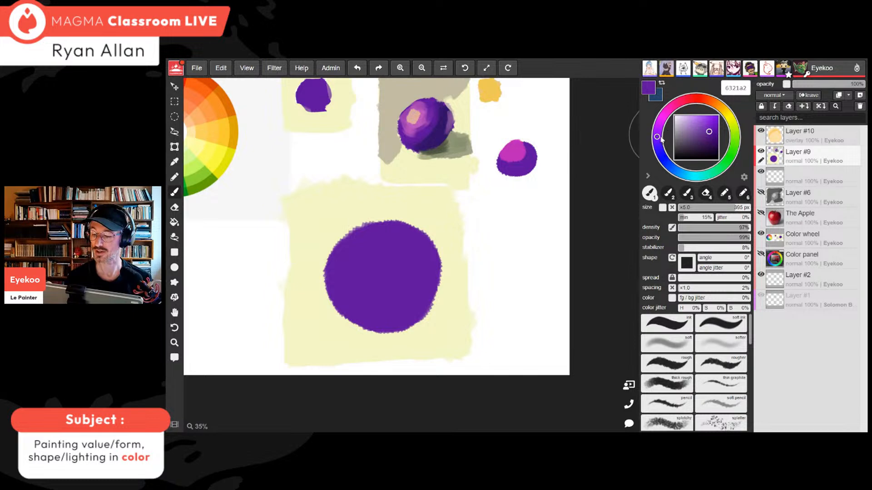
left_click_drag(656, 136, 659, 125)
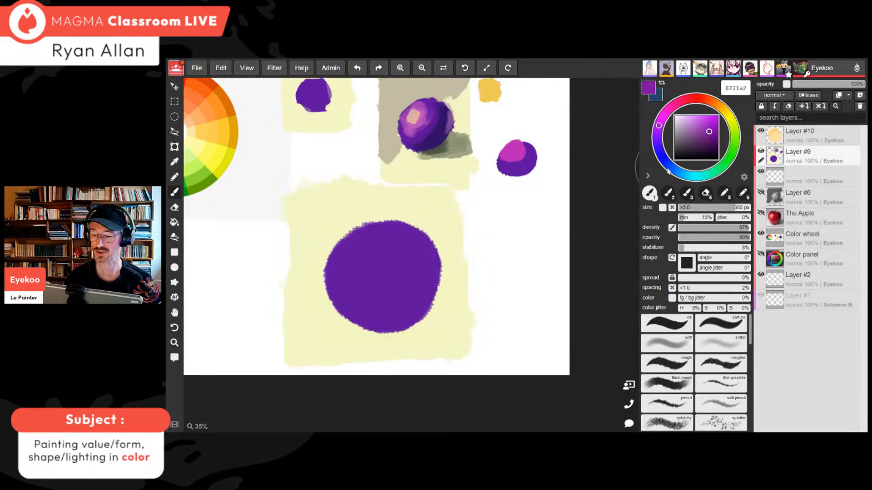
left_click_drag(710, 133, 709, 140)
left_click(708, 139)
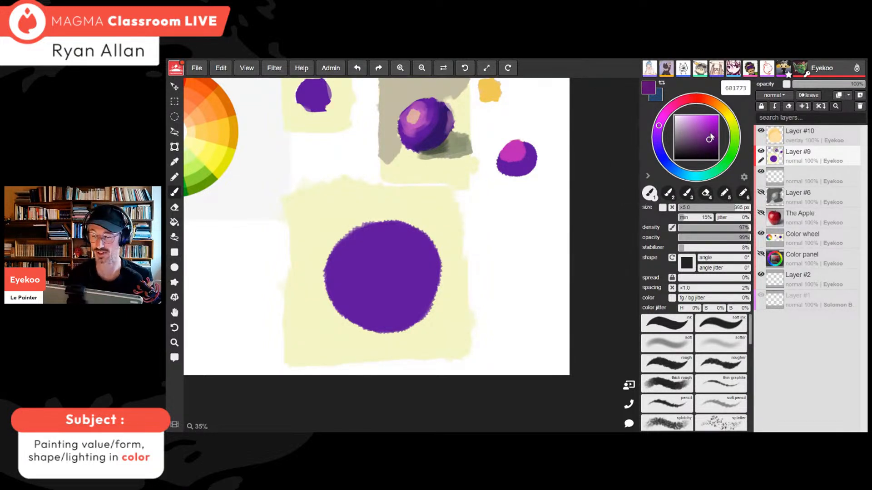
left_click(713, 210)
left_click(715, 207)
mouse_move(431, 261)
left_mouse_down()
mouse_move(412, 303)
mouse_move(435, 288)
left_mouse_up()
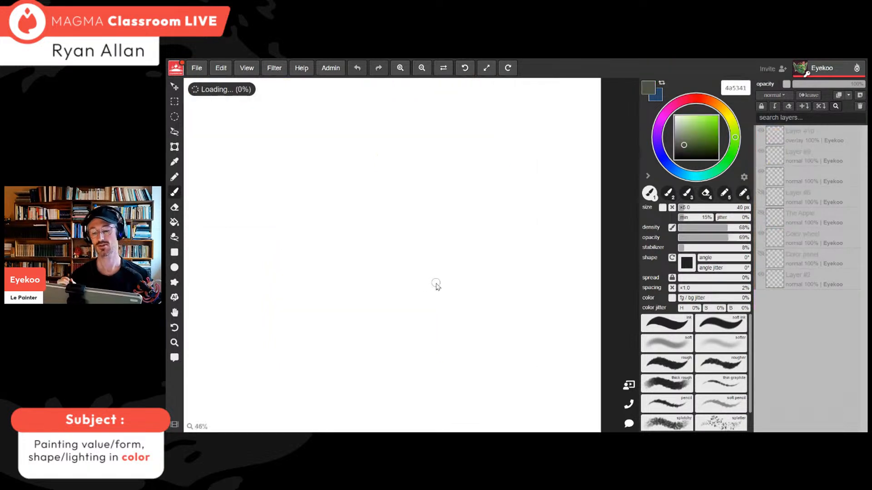
Sample the pale yellow background #f5f5c4 and trim the shadow paint that spills past the large circle's right and bottom edges
scroll(436, 283, "down", 2)
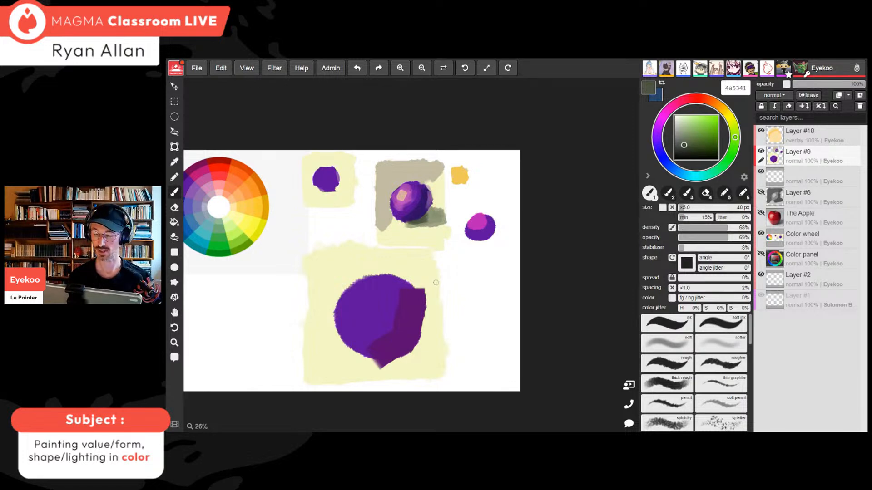
left_click(445, 269, "alt")
scroll(445, 271, "up", 2)
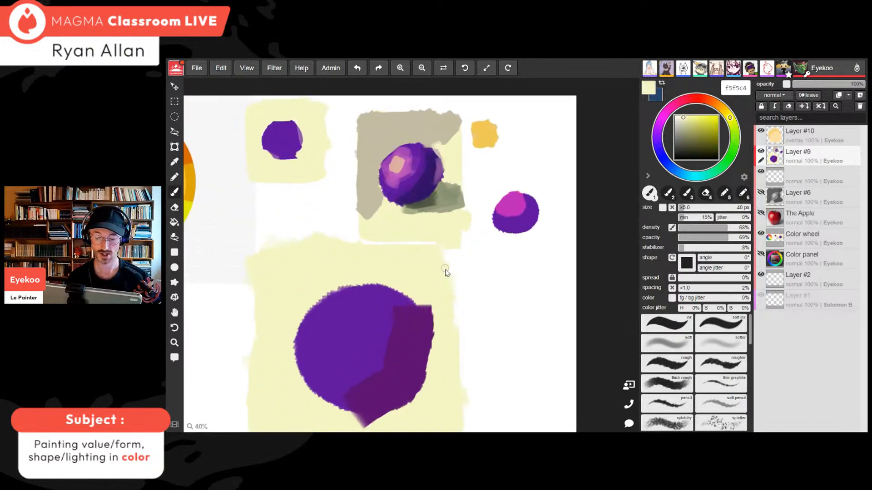
left_click_drag(426, 302, 447, 345)
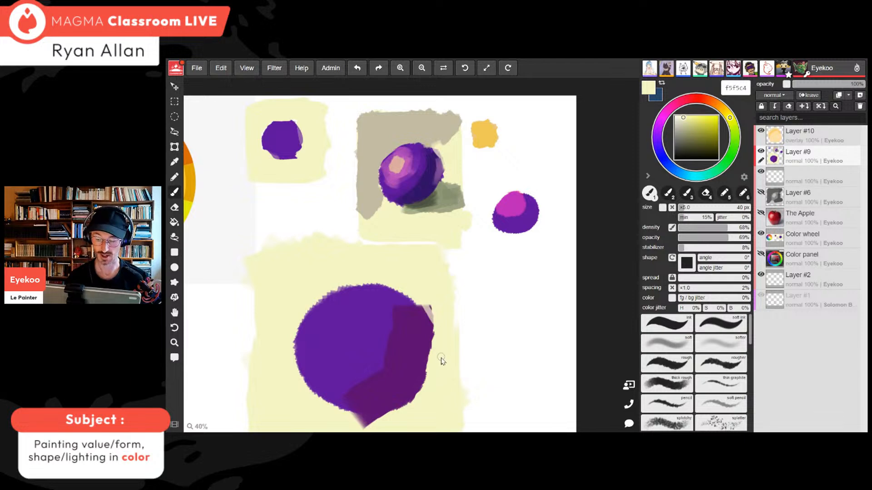
left_click_drag(375, 426, 425, 416)
Mix the light blue-violet #9583c7, set the brush to 200 px with 100% density and opacity, and paint a highlight on the large circle's upper left
left_click(351, 331, "alt")
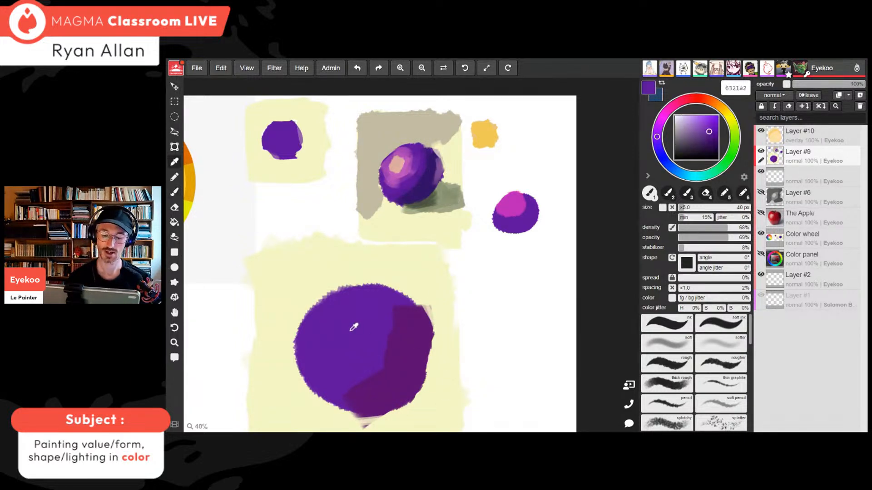
left_click(363, 332, "alt")
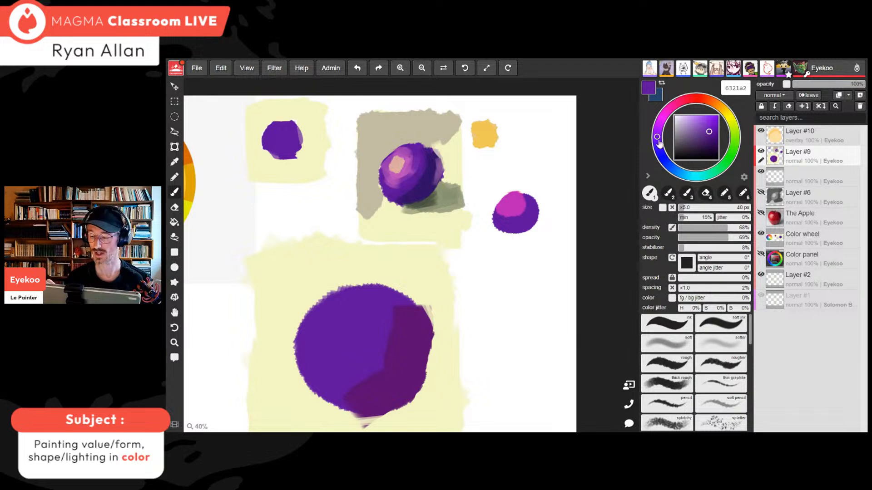
left_click_drag(708, 133, 692, 133)
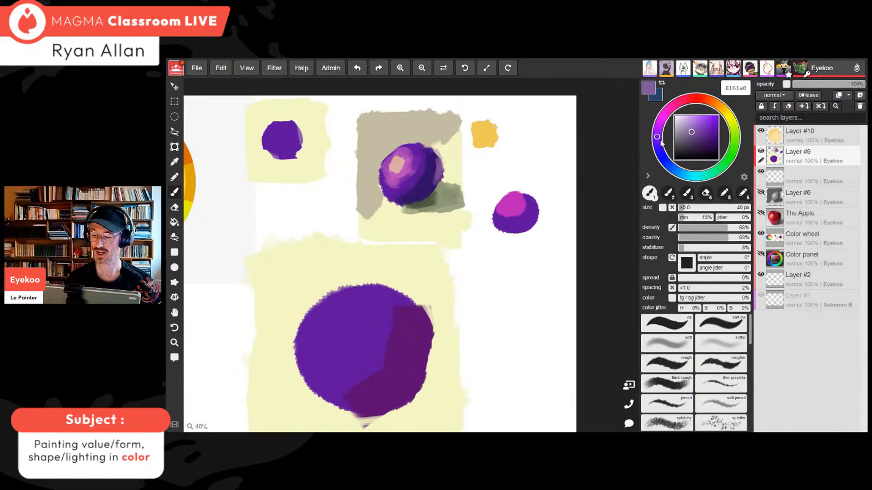
left_click_drag(692, 133, 689, 126)
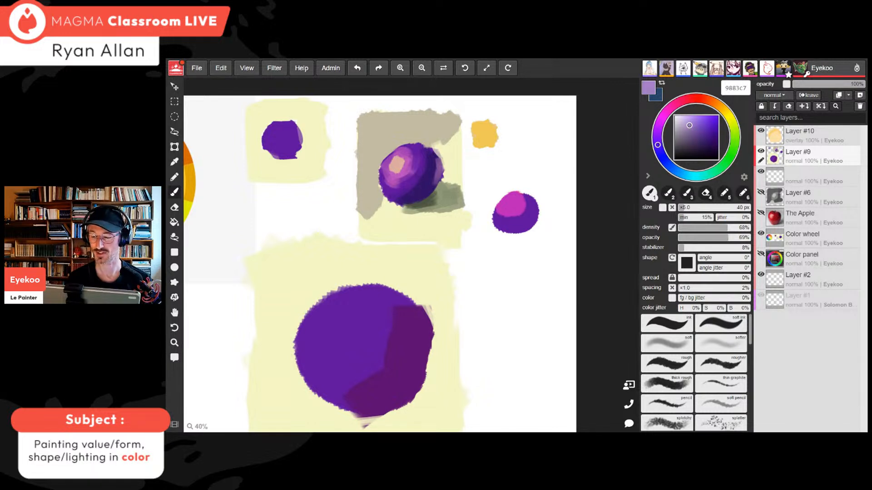
left_click(713, 209)
left_click_drag(714, 229, 749, 242)
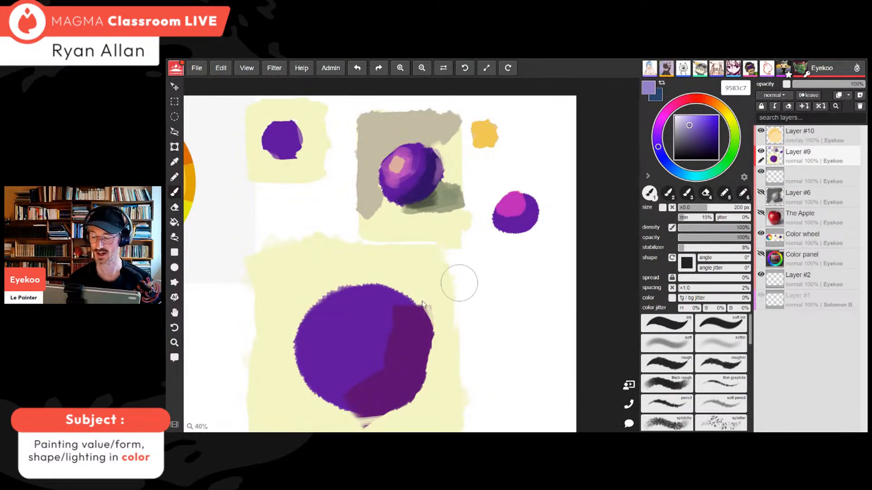
left_click_drag(334, 321, 328, 347)
left_click_drag(349, 314, 330, 355)
Check the values of the whole canvas in grayscale and return to the colour view
key("ctrl+minus")
key("ctrl+minus")
key("ctrl+minus")
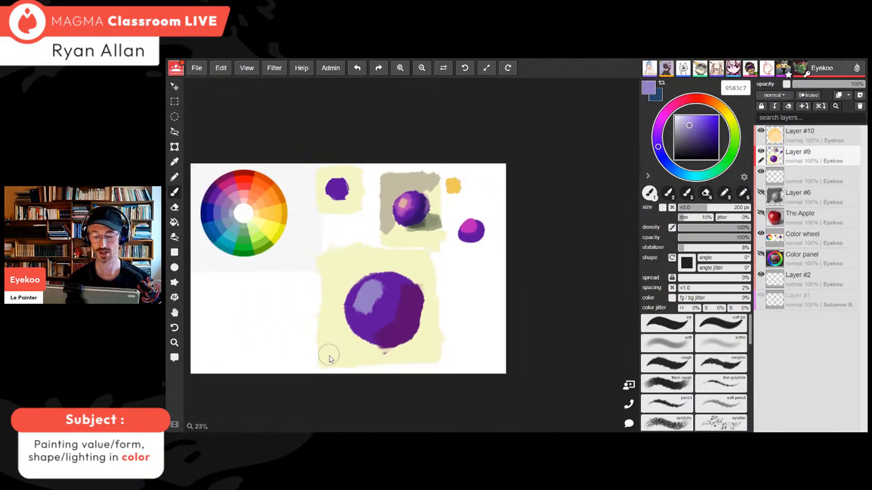
key("ctrl+minus")
key("ctrl+minus")
key("ctrl+plus")
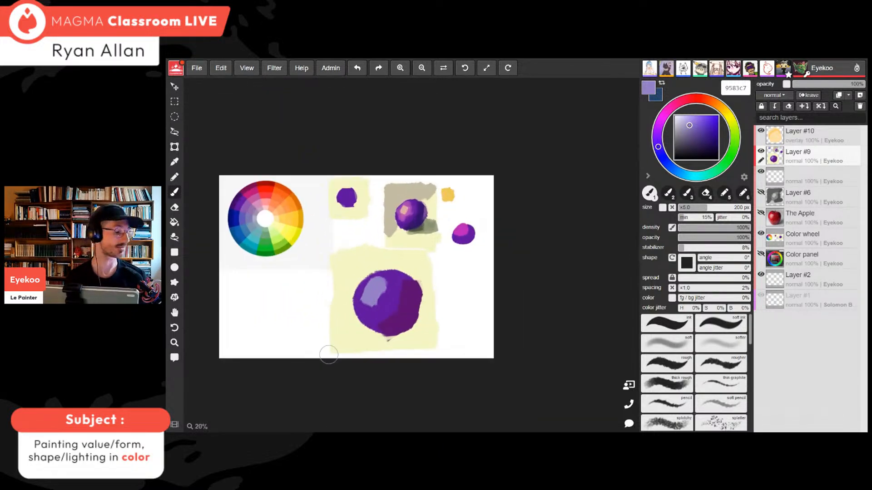
key("k")
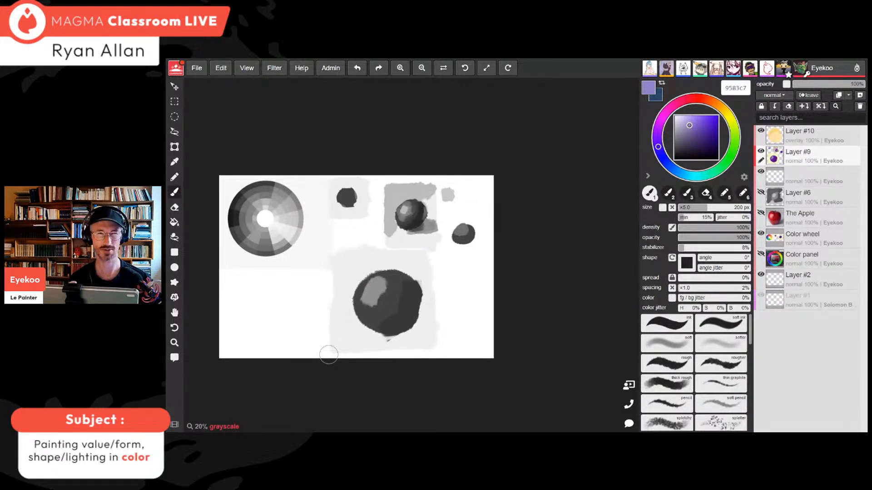
key("k")
Sample the large circle's magenta shadow colour and darken it to #471055
left_click(404, 302, "alt")
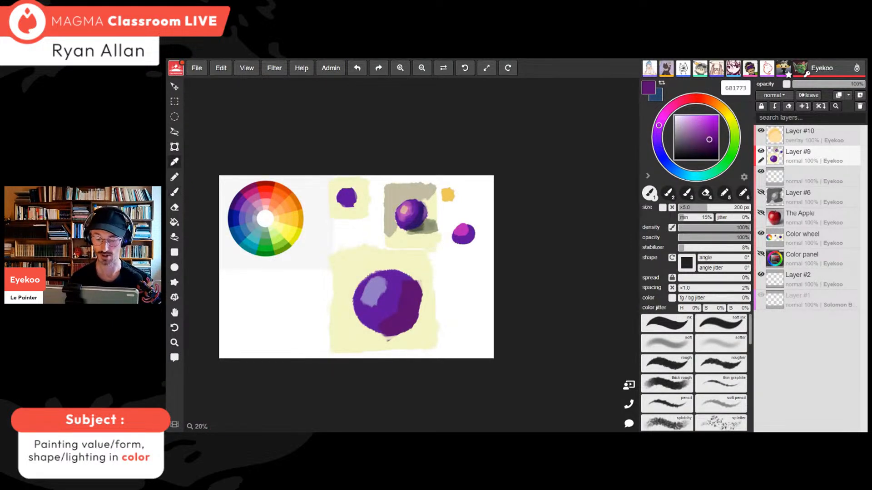
left_click(710, 143)
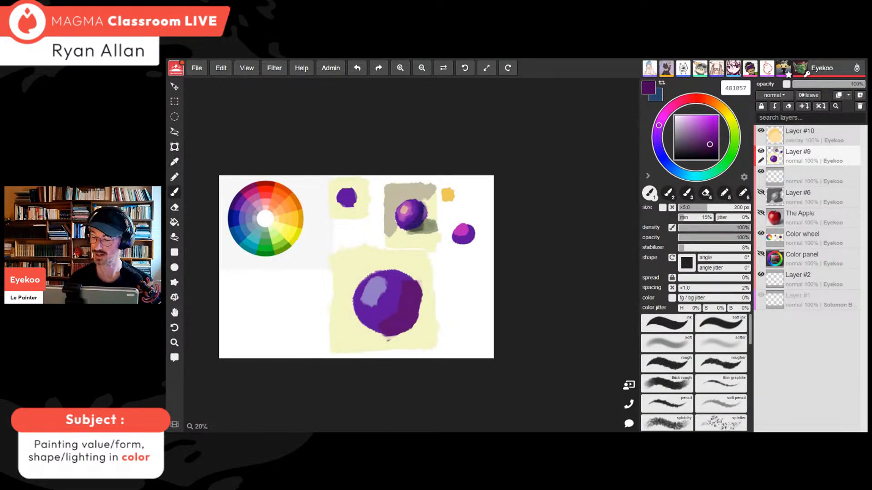
left_click_drag(710, 144, 710, 144)
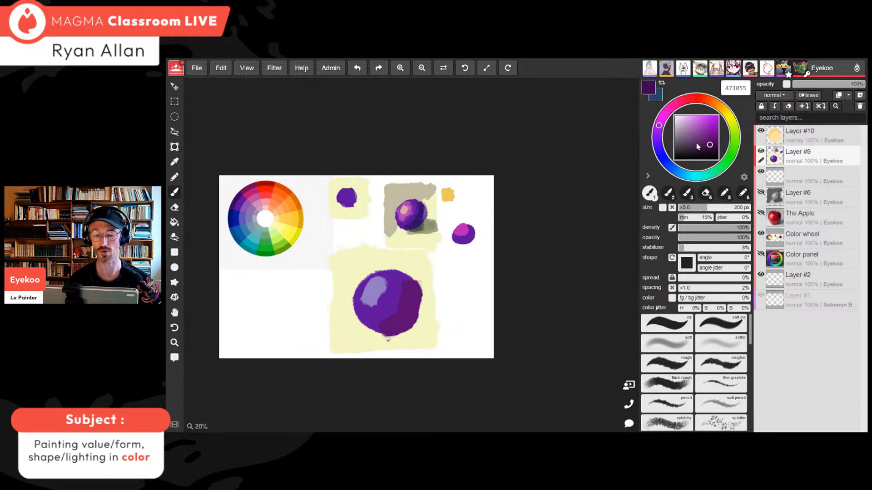
Sample the large circle's base purple #6321a2, darken it to #4d1664 and repaint the shadow on its lower right side
key("ctrl+equal")
key("ctrl+equal")
key("ctrl+equal")
left_click(380, 319, "alt")
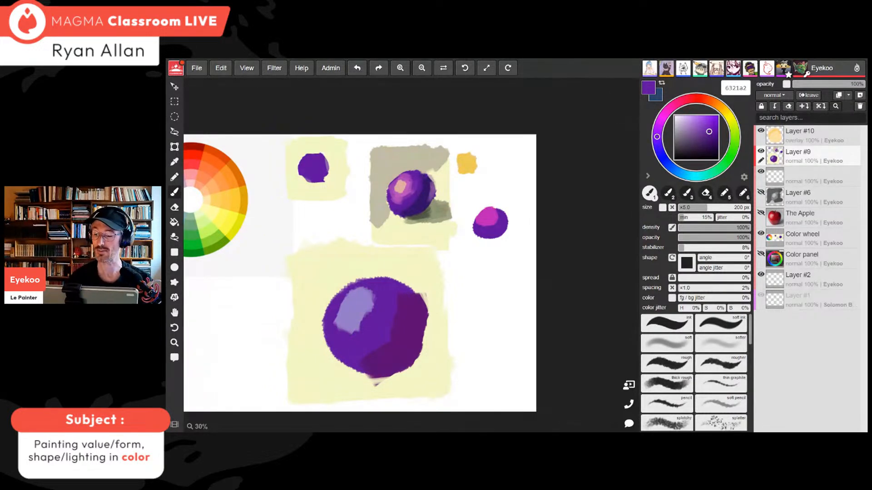
mouse_move(708, 132)
left_mouse_down()
mouse_move(714, 147)
mouse_move(657, 131)
left_mouse_up()
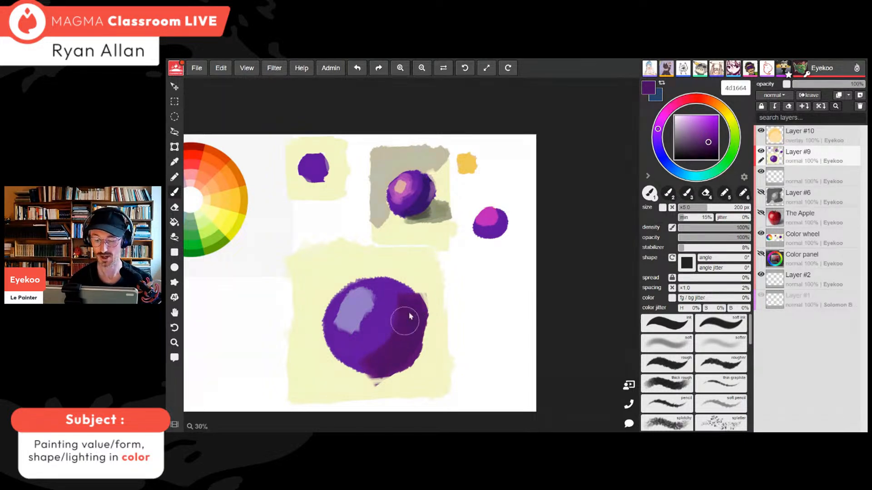
Deepen the large circle's shadow with the dark magenta #471055 and check its values in grayscale
left_click(710, 145)
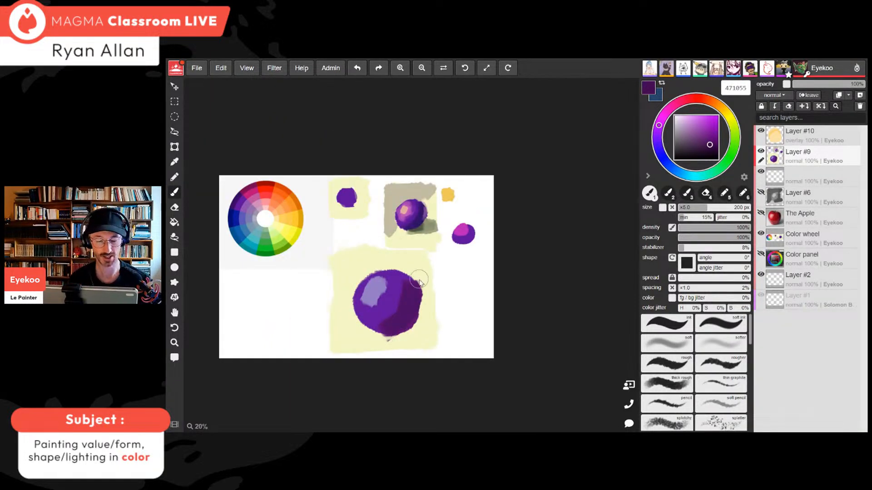
key("ctrl+plus")
key("ctrl+plus")
key("ctrl+plus")
mouse_move(411, 324)
left_mouse_down()
mouse_move(363, 366)
mouse_move(395, 352)
mouse_move(408, 305)
mouse_move(402, 319)
left_mouse_up()
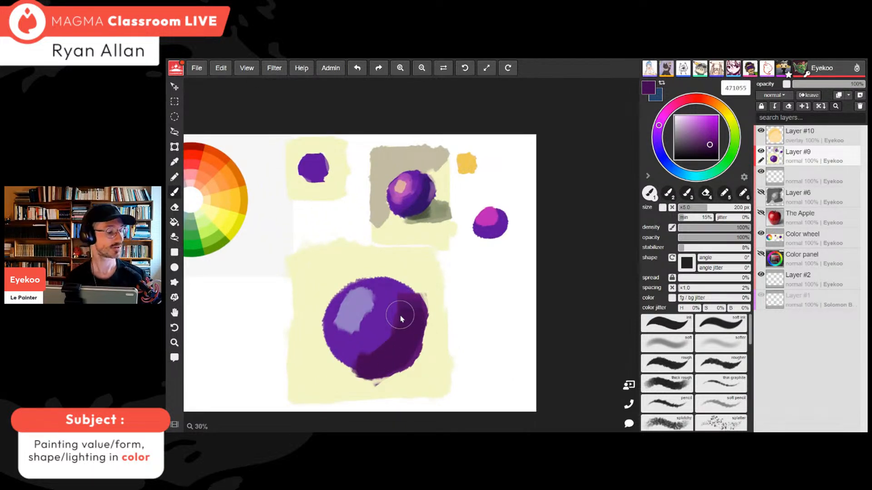
key("g")
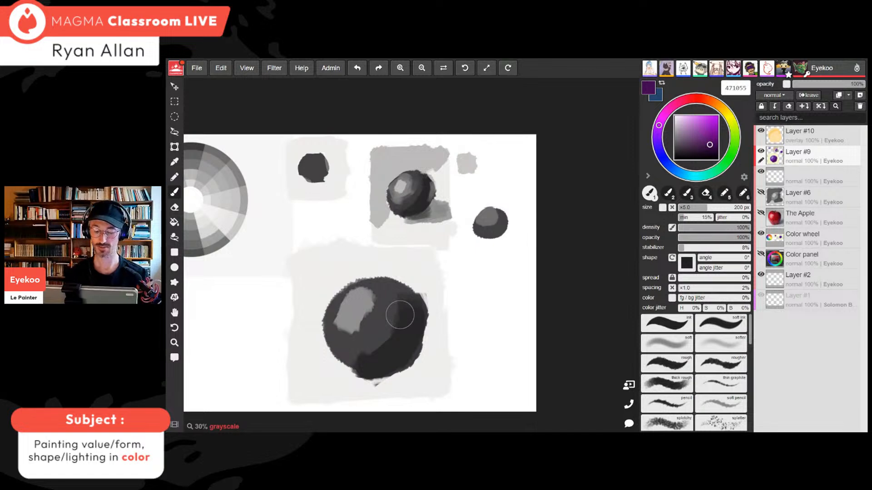
key("g")
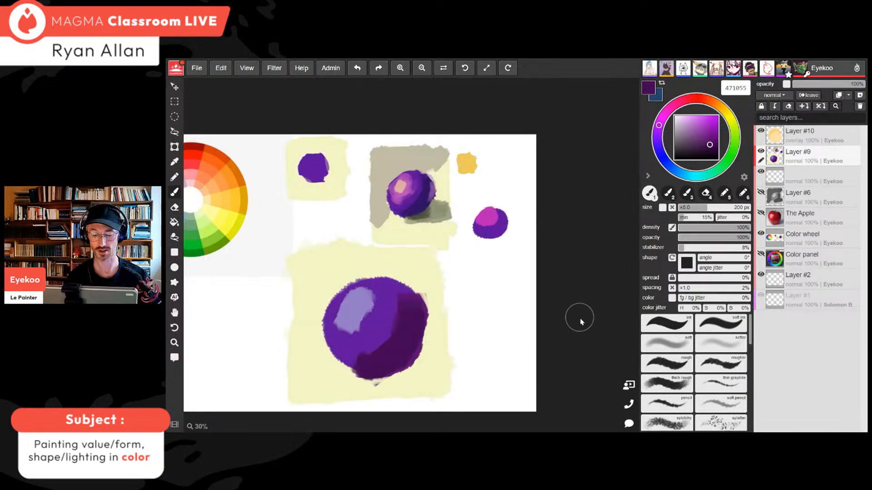
Sample the pale yellow #f5f5c3, cover the stray marks below the large circle and even out the background's bottom and right edges
left_click(320, 367, "alt")
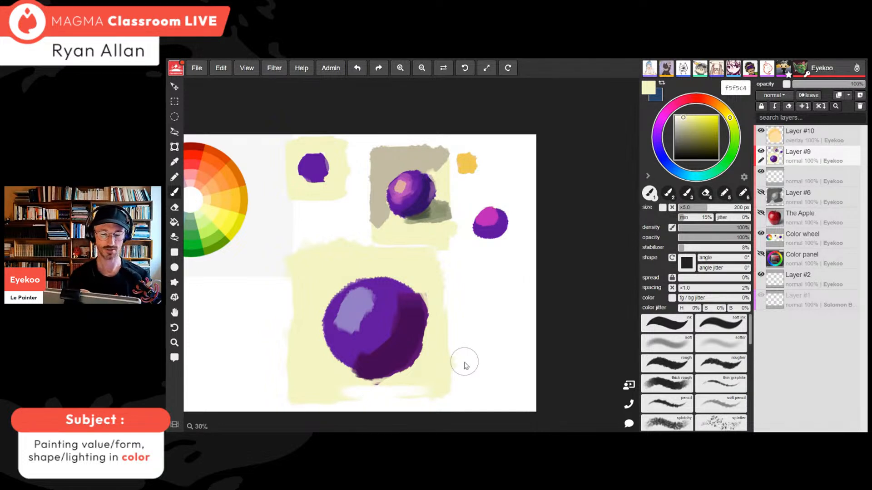
left_click(307, 339, "alt")
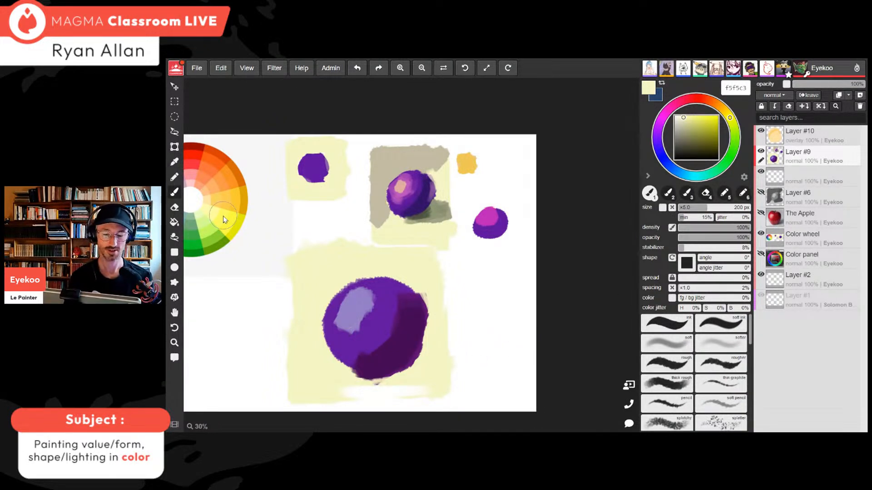
left_click_drag(346, 391, 443, 392)
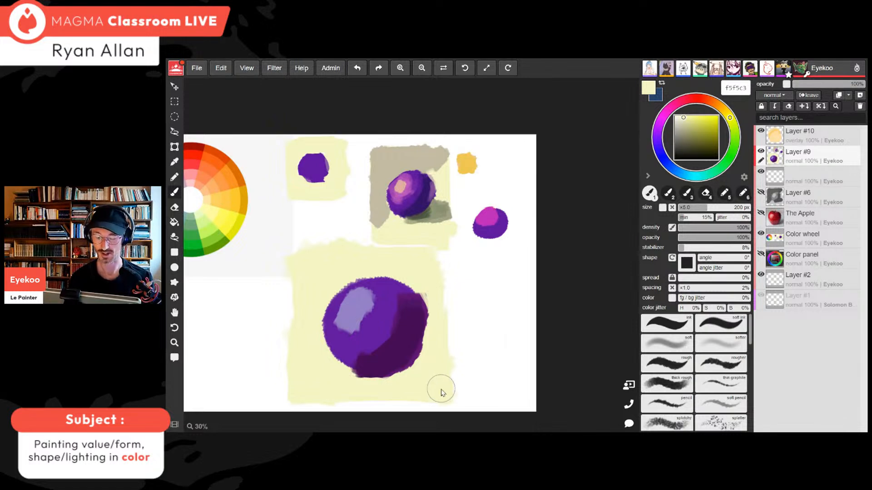
left_click_drag(444, 259, 441, 424)
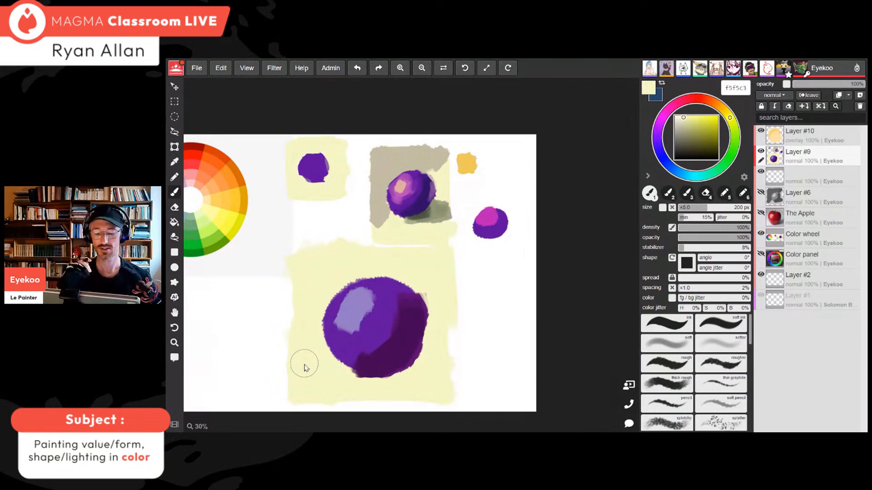
Sample the small sphere's cast shadow for reference, resample the pale yellow, darken it and shift its hue towards orange to get #97927d
left_click(440, 212, "alt")
left_click(431, 208, "alt")
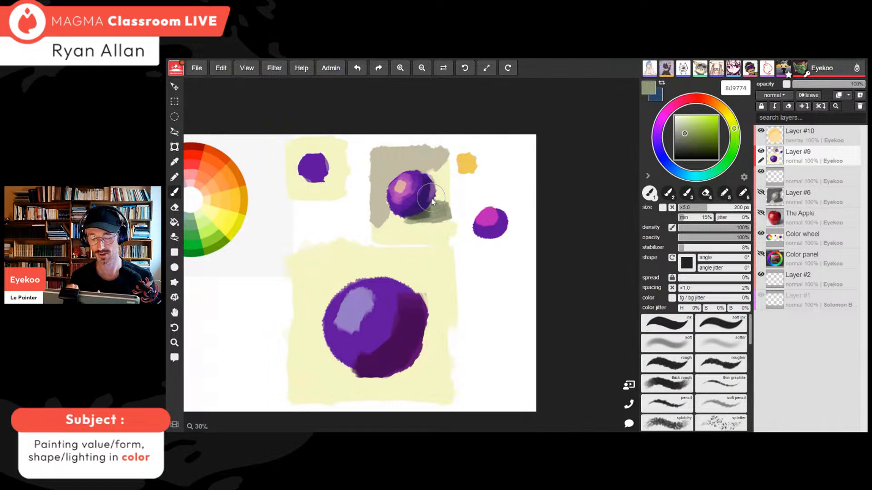
left_click(318, 365, "alt")
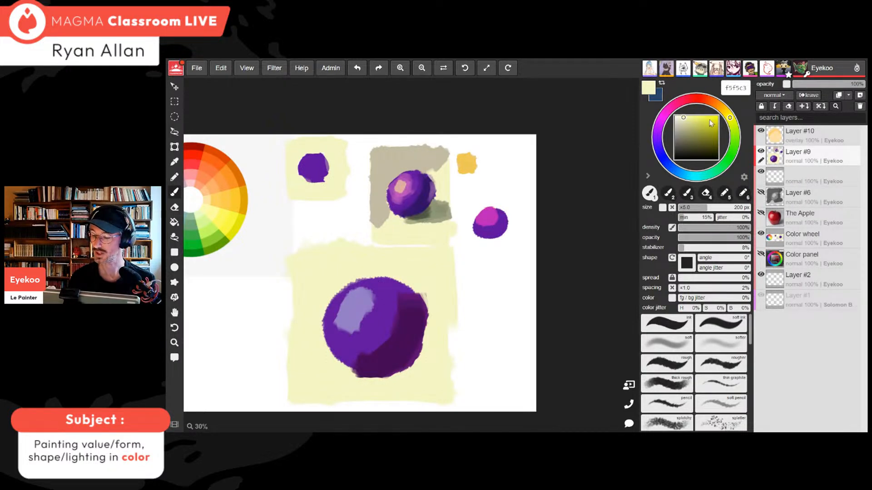
left_click(684, 125)
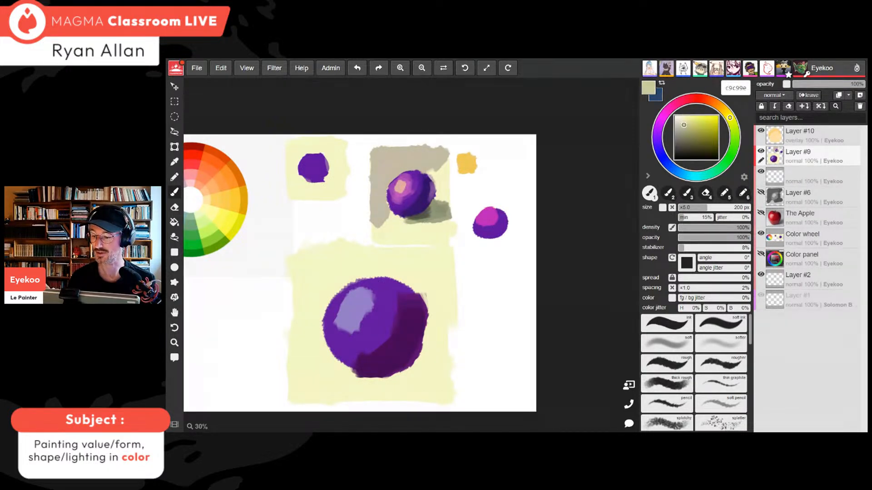
left_click(683, 130)
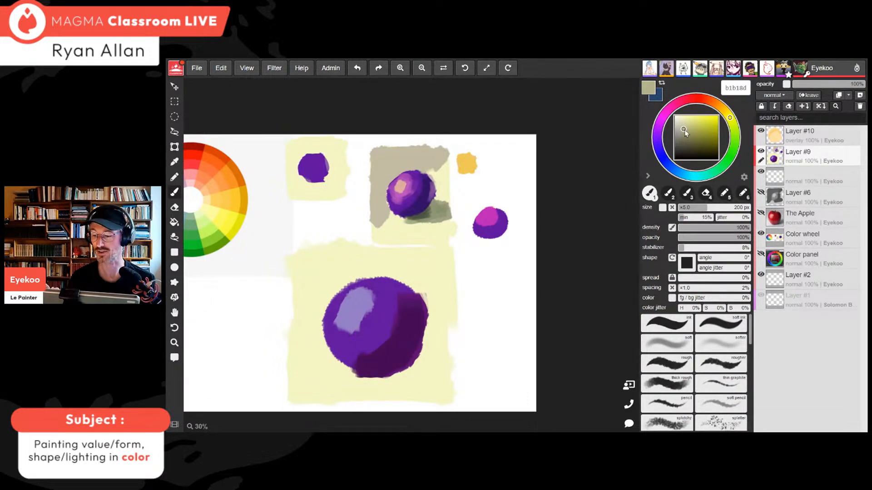
left_click(683, 131)
left_click(683, 135)
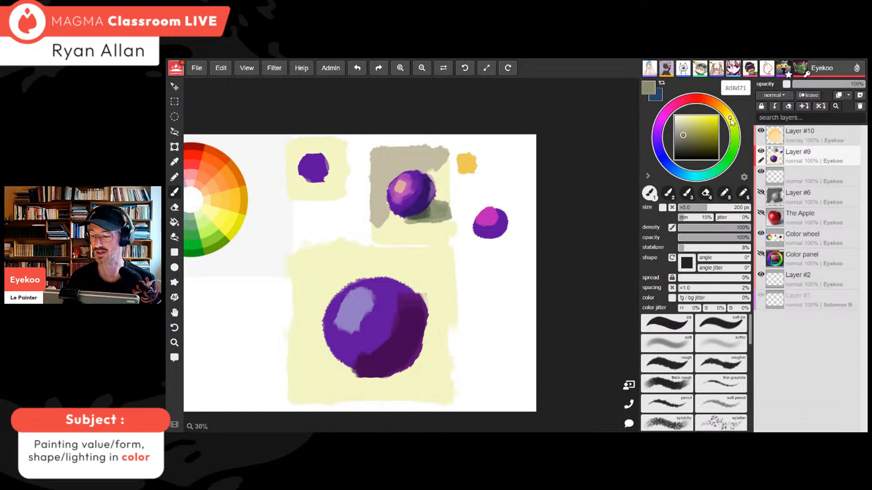
left_click(681, 132)
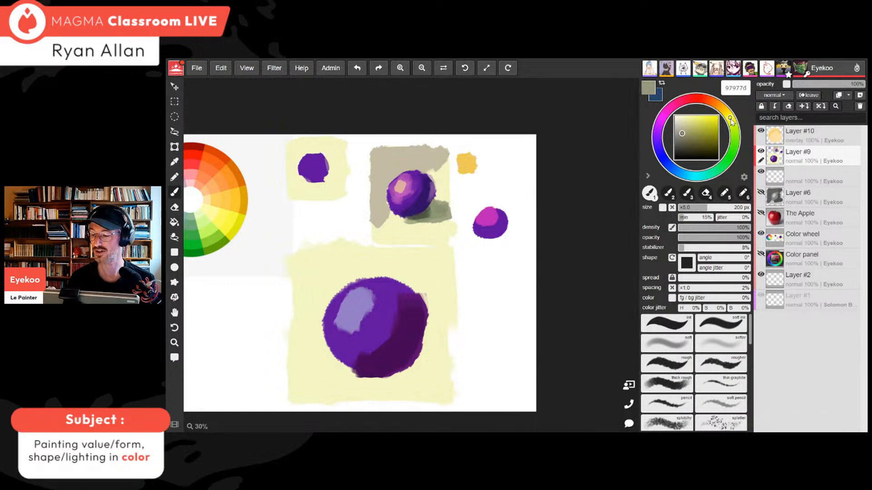
left_click_drag(729, 117, 724, 111)
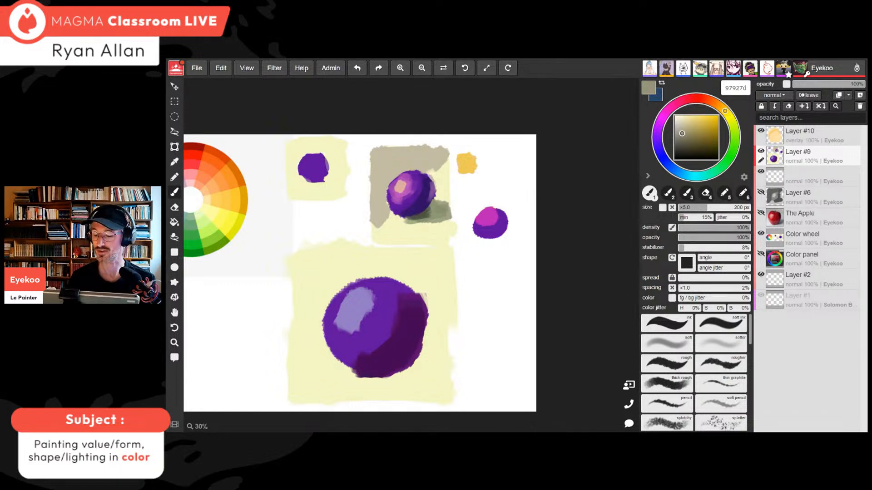
Paint a cast shadow at the large sphere's lower right and restore the sphere's dark edge with #471055
mouse_move(424, 360)
left_mouse_down()
mouse_move(409, 368)
mouse_move(431, 374)
mouse_move(430, 349)
mouse_move(398, 377)
left_mouse_up()
key("alt")
left_click(406, 343, "alt")
mouse_move(405, 343)
left_mouse_down()
mouse_move(403, 350)
mouse_move(408, 327)
mouse_move(376, 360)
mouse_move(379, 368)
left_mouse_up()
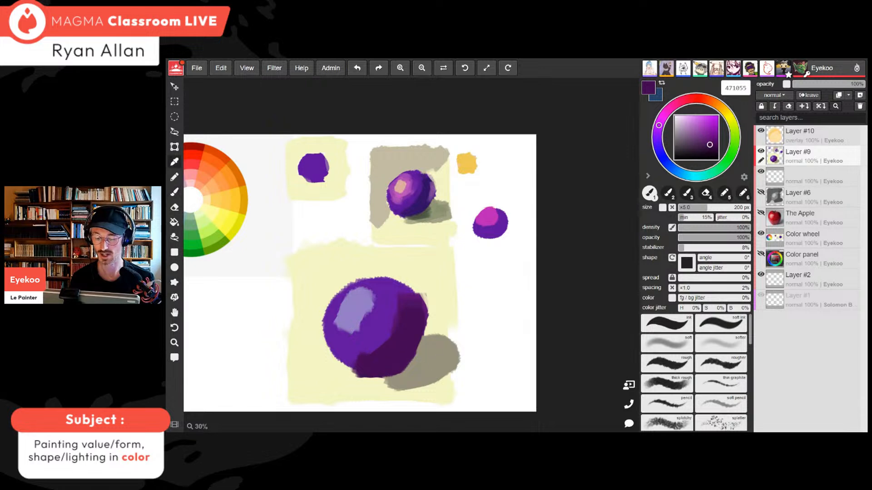
Recolour the cast shadow with the warmer #9c926c and trim its lower edge in pale yellow #f5f5c3 with a 115 px brush
left_click(433, 361, "alt")
left_click_drag(685, 132, 687, 132)
left_click_drag(699, 207, 695, 207)
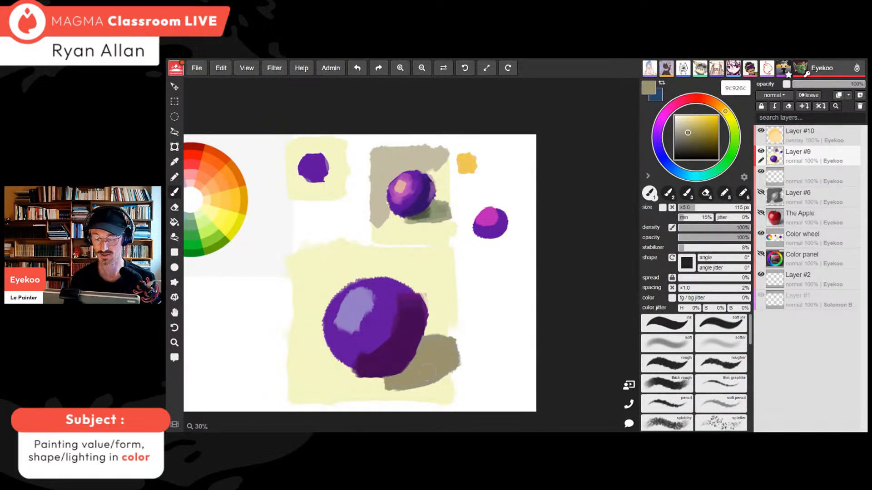
left_click(365, 393, "alt")
left_click_drag(363, 391, 479, 378)
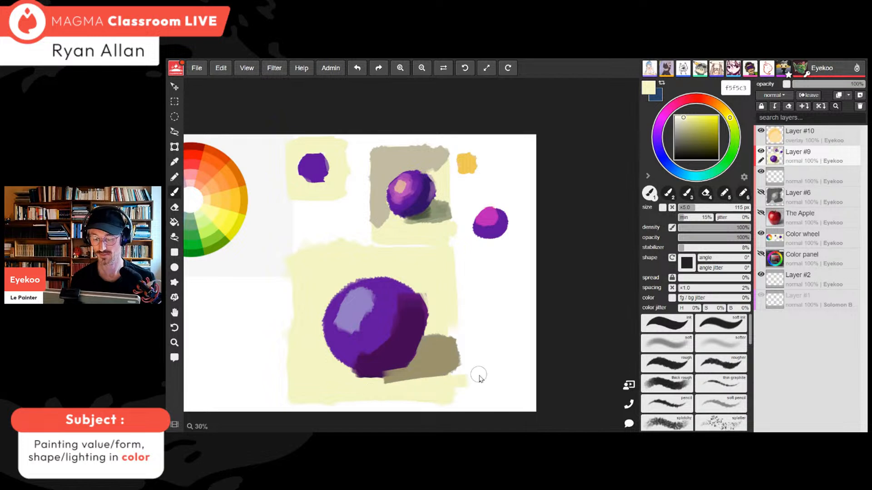
Compare the cast shadow colour with the pale yellow background by sampling each in turn
scroll(400, 407, "down", 1)
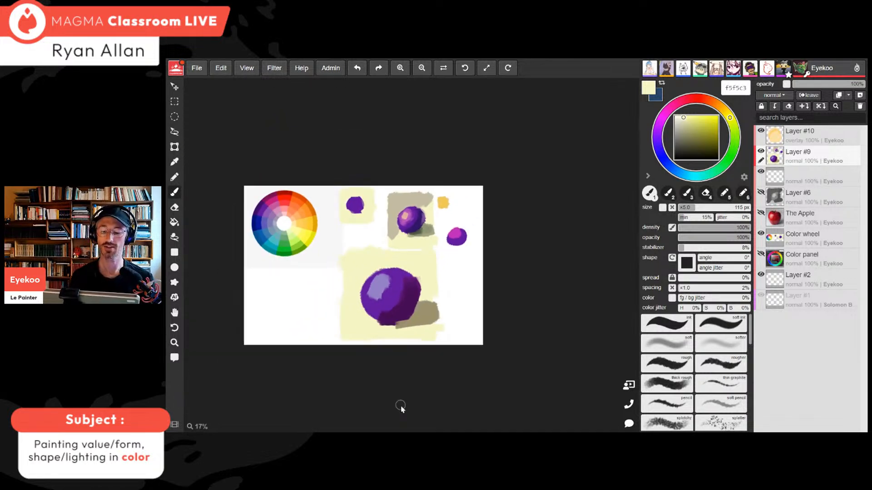
left_click(431, 307, "alt")
left_click(430, 293, "alt")
left_click(431, 308, "alt")
left_click(430, 293, "alt")
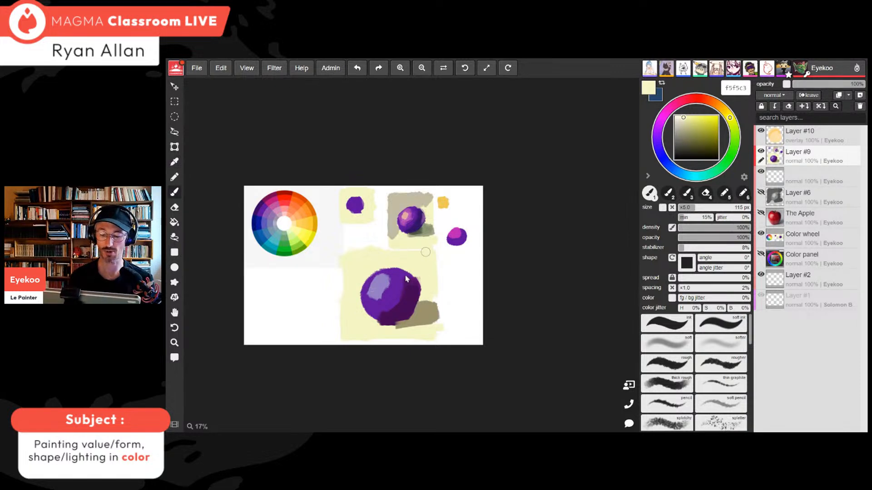
key("alt")
left_click(429, 306, "alt")
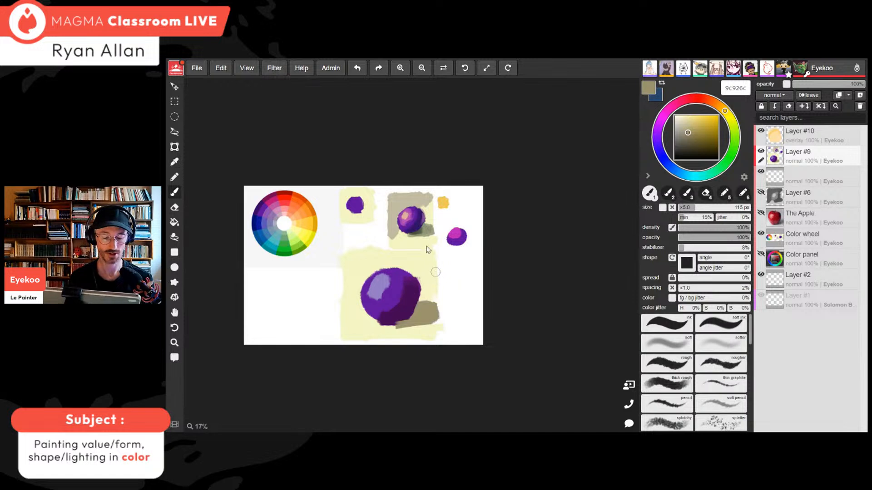
Sample the large sphere's highlight, shift it to the lighter, bluer #a39fd1 and brighten the highlight's centre
left_click(377, 290, "alt")
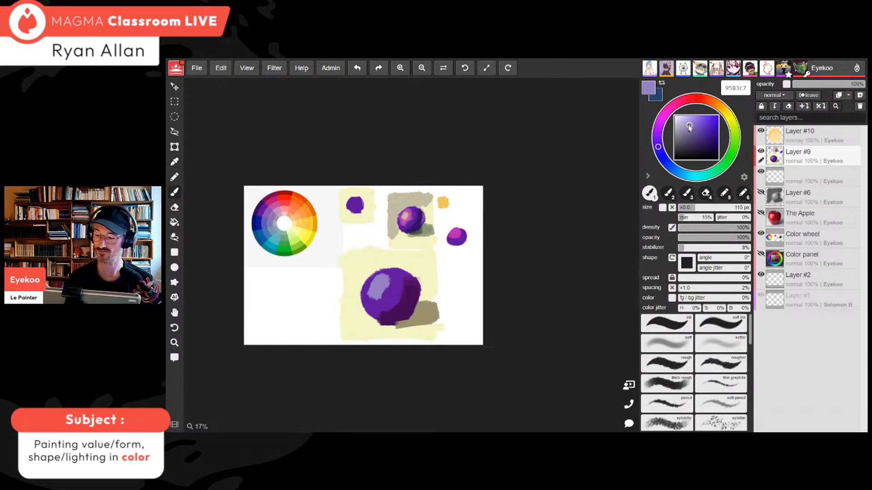
left_click(661, 153)
left_click(684, 124)
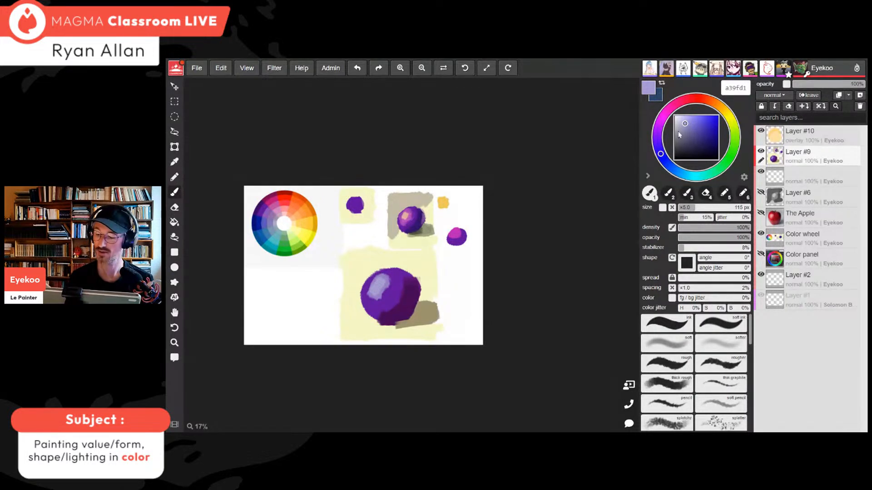
Sample the cast shadow, lighten it to #c7bb8f, set the brush to 255 px and start painting the backdrop beside the sphere's left edge
key("i")
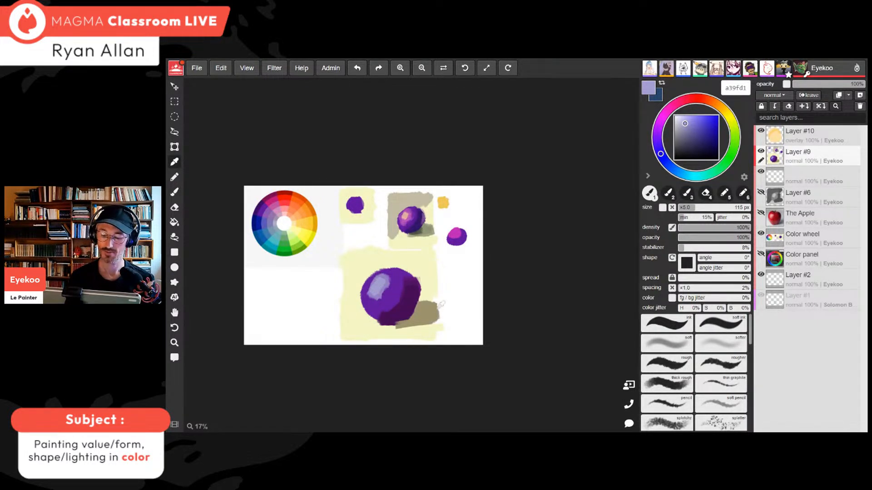
left_click(435, 294)
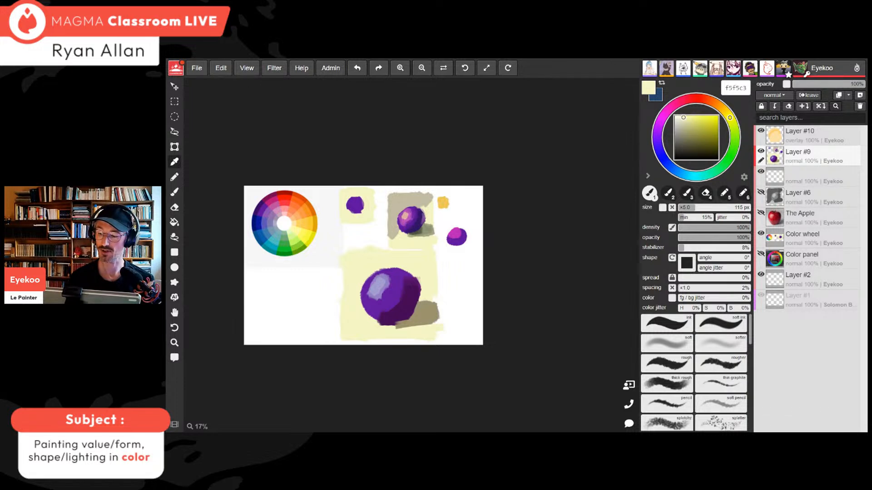
left_click(430, 310)
key("b")
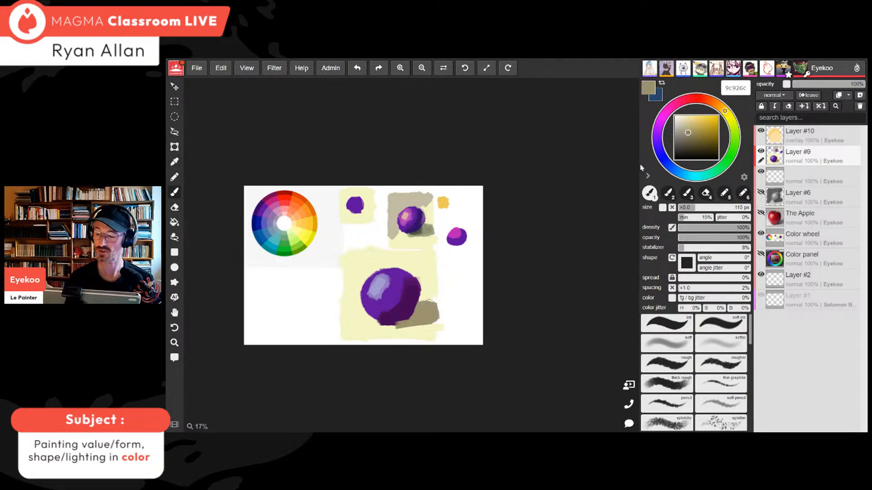
left_click_drag(688, 133, 686, 125)
left_click_drag(706, 208, 715, 208)
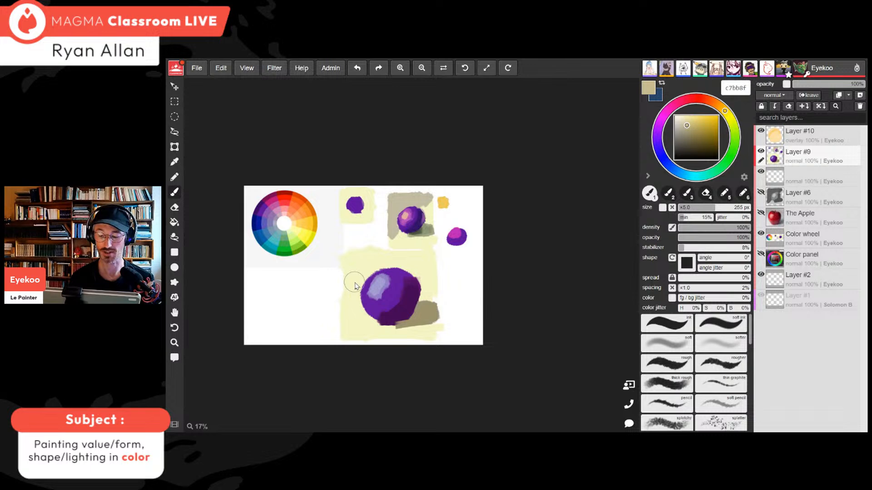
mouse_move(355, 286)
left_mouse_down()
mouse_move(347, 265)
mouse_move(361, 261)
left_mouse_up()
Mute the backdrop colour to #c2bba1 and paint it across the area left of and above the large sphere
left_click_drag(686, 129, 681, 126)
mouse_move(354, 266)
left_mouse_down()
mouse_move(347, 291)
mouse_move(373, 268)
mouse_move(366, 258)
mouse_move(347, 259)
mouse_move(359, 279)
mouse_move(349, 314)
mouse_move(352, 267)
mouse_move(349, 320)
mouse_move(362, 313)
left_mouse_up()
key("alt")
mouse_move(423, 258)
left_mouse_down()
mouse_move(409, 272)
mouse_move(426, 254)
left_mouse_up()
key("alt")
left_click_drag(346, 258, 435, 256)
key("ctrl+minus")
key("ctrl+minus")
key("ctrl+minus")
key("ctrl+minus")
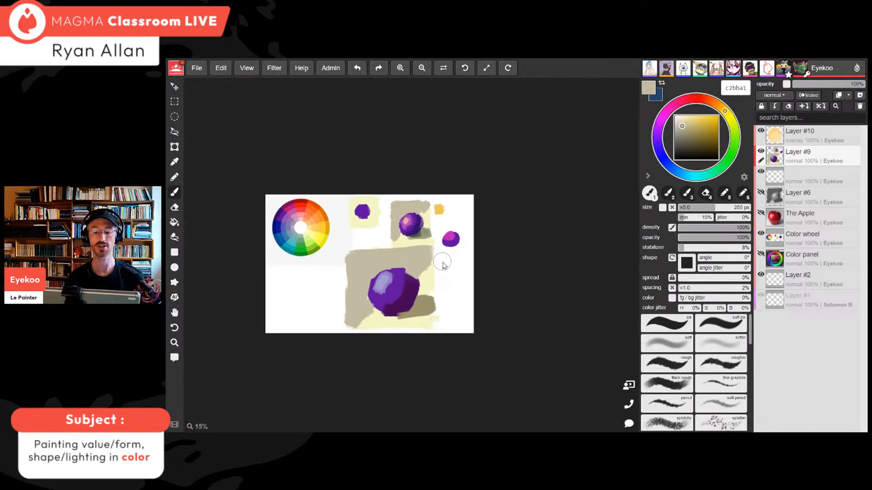
key("ctrl+equal")
key("ctrl+equal")
key("ctrl+equal")
key("ctrl+equal")
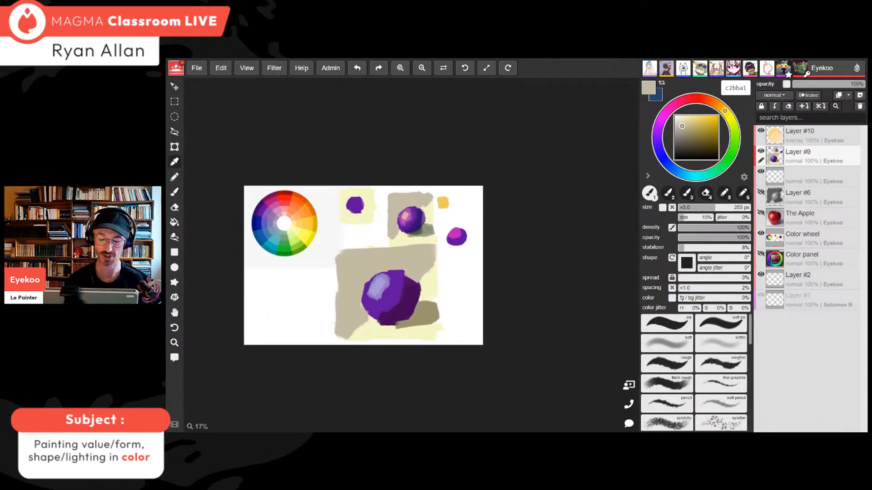
Sample the pale yellow background and darken it to the muted grey-green #9ba47e
left_click(370, 335, "alt")
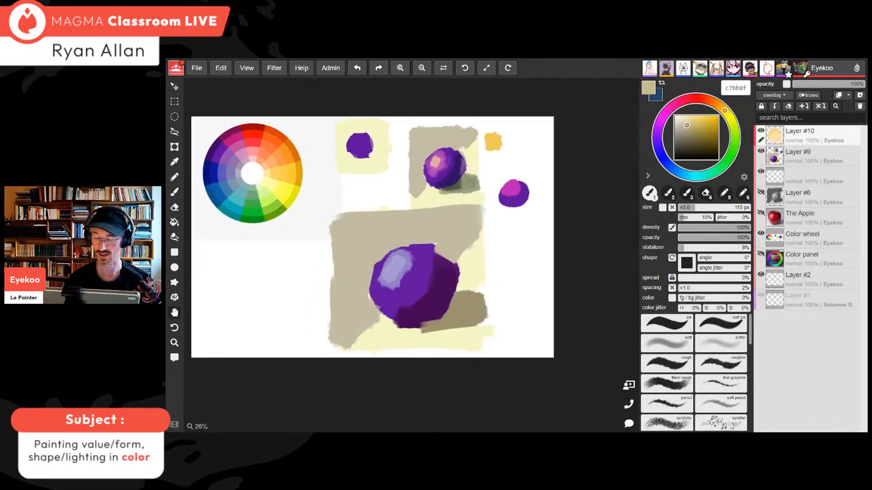
left_click_drag(563, 244, 592, 211)
key("alt")
left_click(532, 251, "alt")
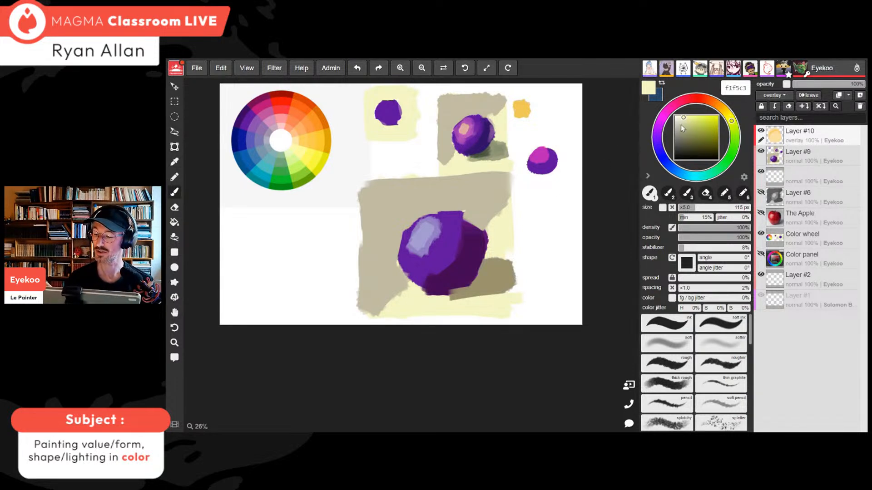
left_click_drag(684, 122, 679, 127)
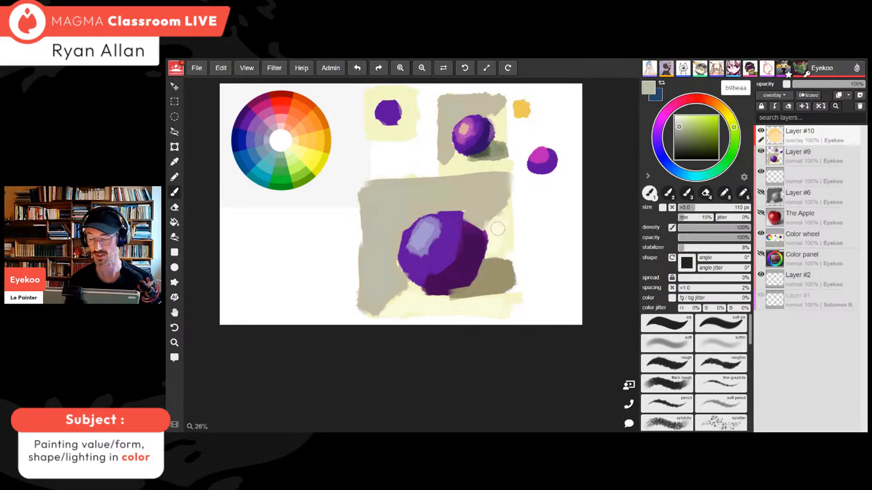
left_click(680, 131)
left_click_drag(679, 130, 679, 129)
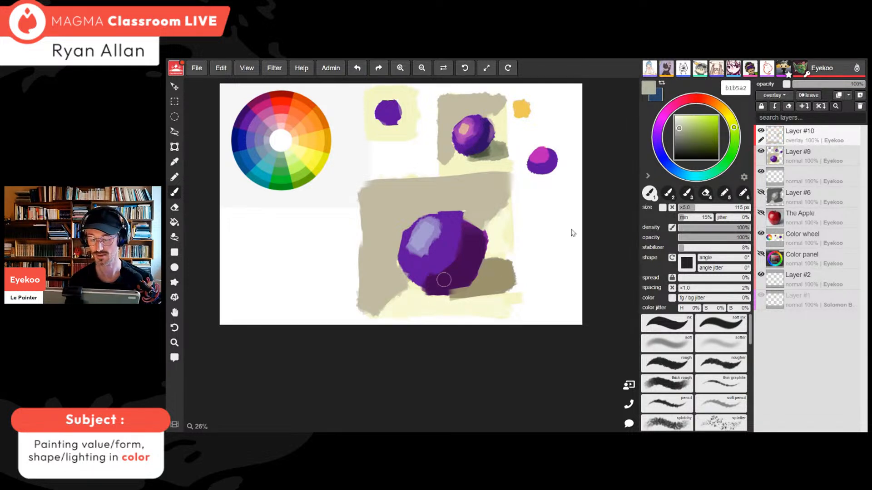
left_click(684, 131)
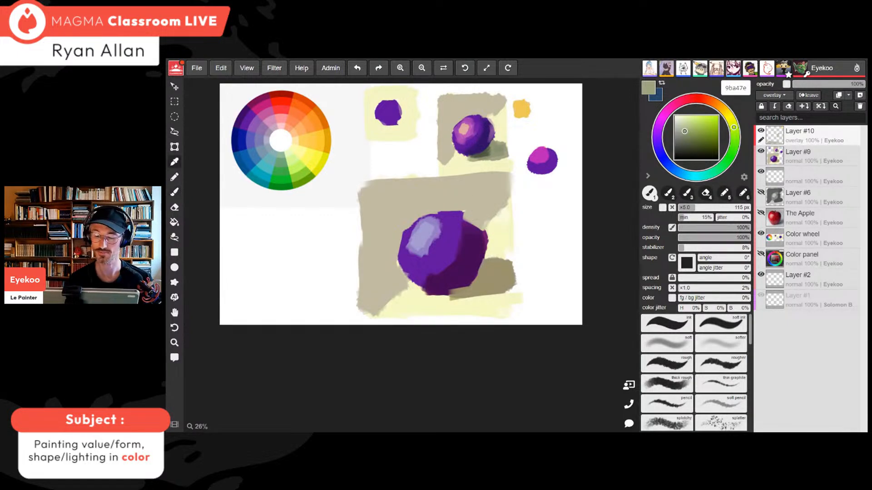
Paint sampled beige strokes on the overlay Layer #10 across the background just above the large sphere
left_click(456, 202, "alt")
left_click_drag(448, 205, 473, 219)
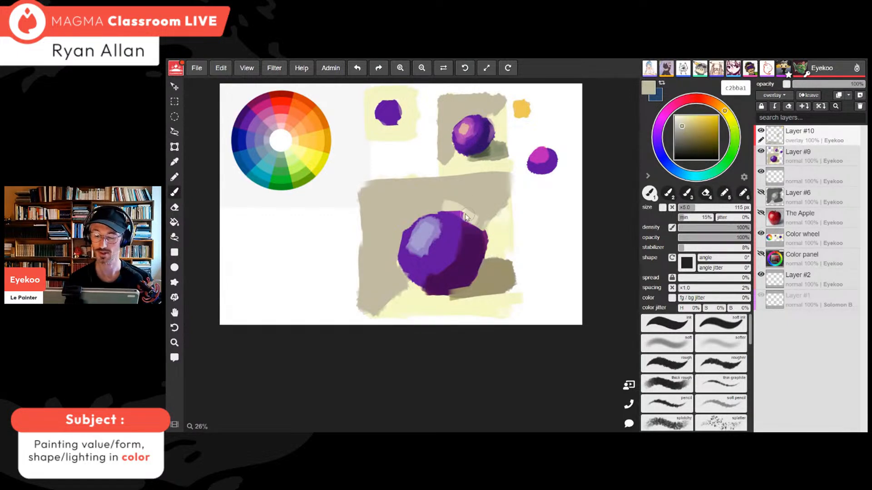
left_click(462, 189, "alt")
left_click_drag(441, 206, 465, 211)
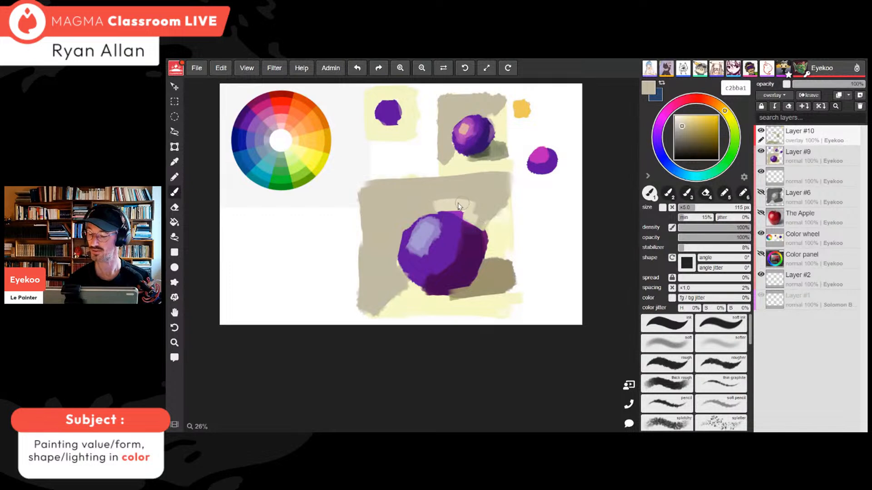
left_click_drag(426, 206, 471, 203)
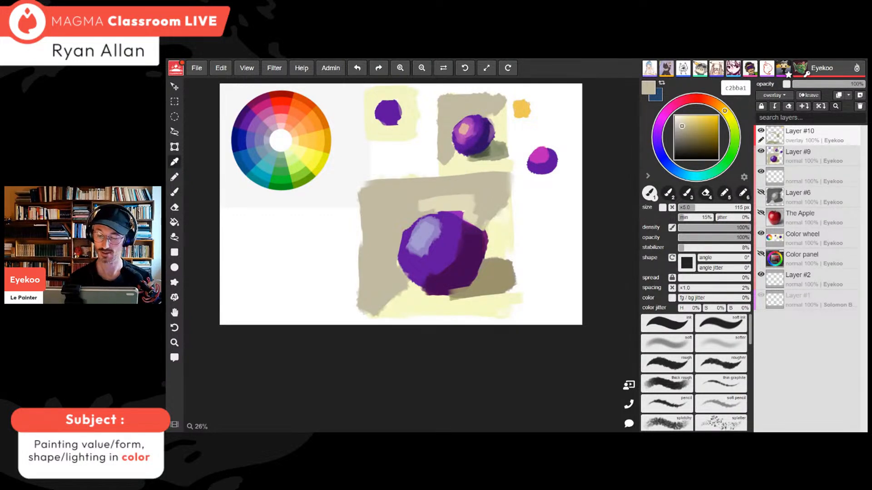
left_click_drag(420, 199, 473, 199)
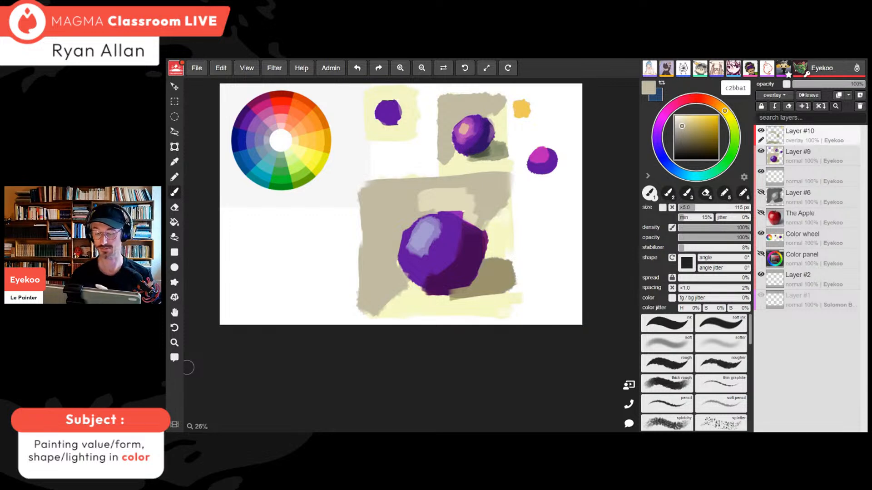
Extend the light overlay strip toward the large sphere's upper left and sample the lightened beige e2dbba
key("alt")
mouse_move(412, 209)
left_mouse_down()
mouse_move(460, 200)
mouse_move(417, 209)
left_mouse_up()
key("alt")
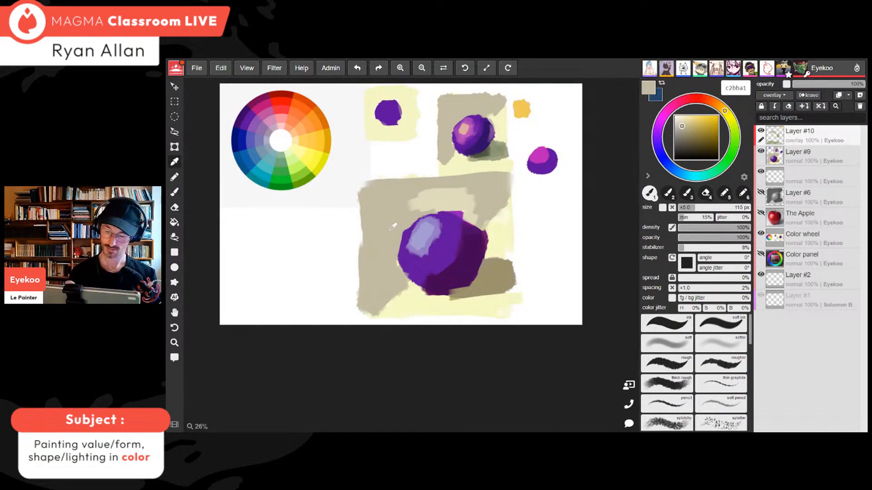
key("alt")
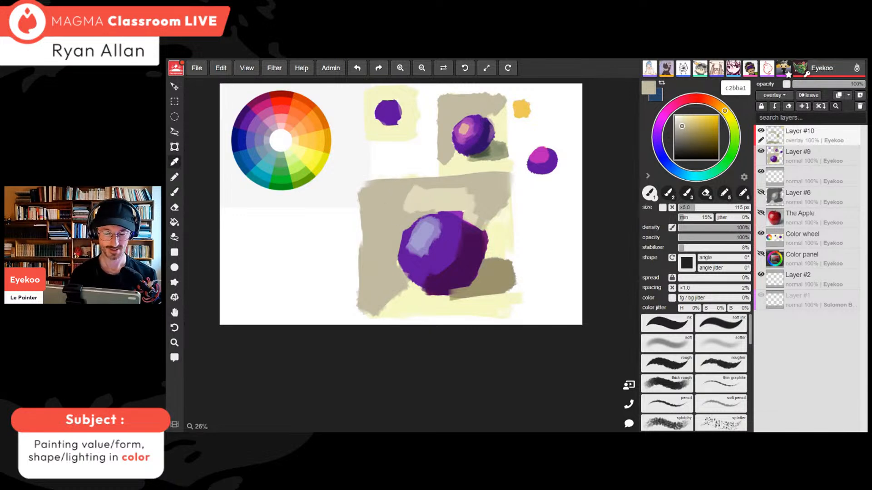
left_click(476, 196)
key("b")
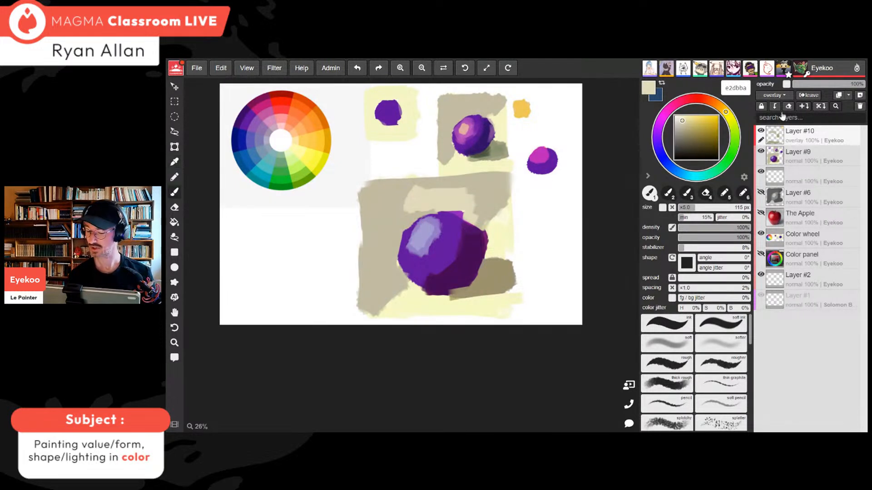
Add a normal layer directly beneath Layer #10, sample the beige c2bba1, and hide Layer #10
left_click(857, 102)
left_click_drag(843, 140, 837, 160)
left_click(405, 205, "alt")
key("alt")
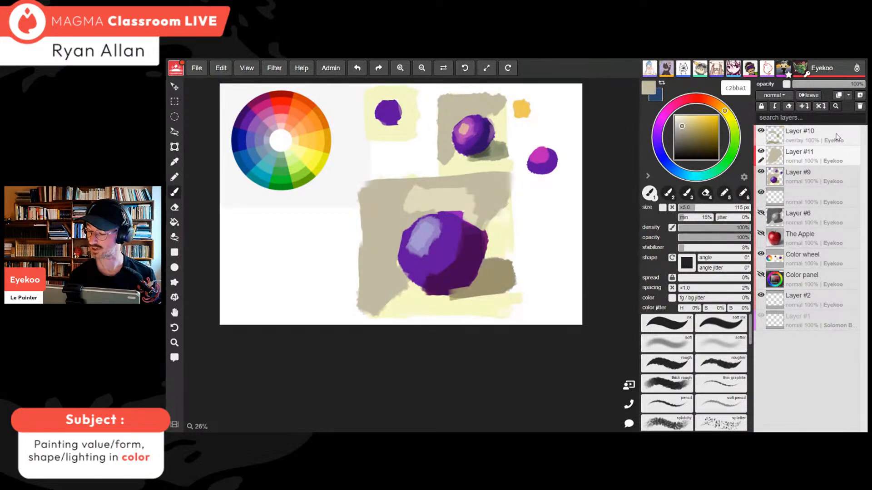
left_click(762, 131)
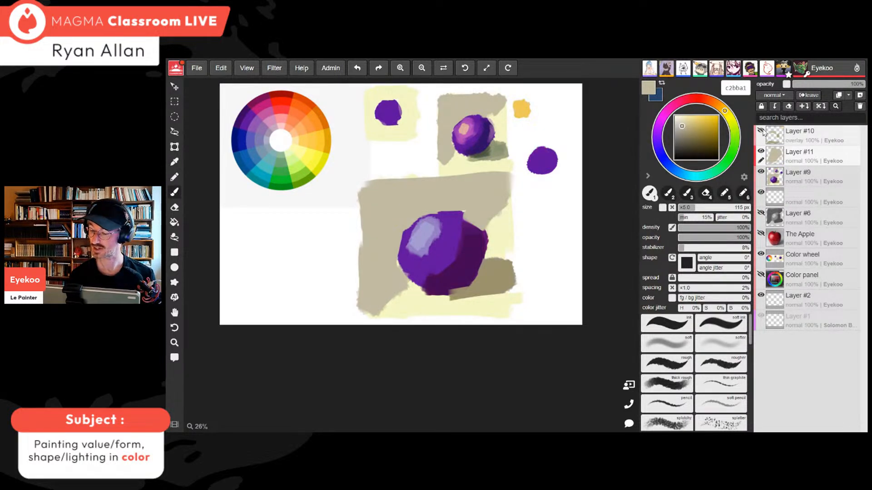
Trim the large sphere's left and upper edges by painting over them with the background beige c2bba1
key("alt")
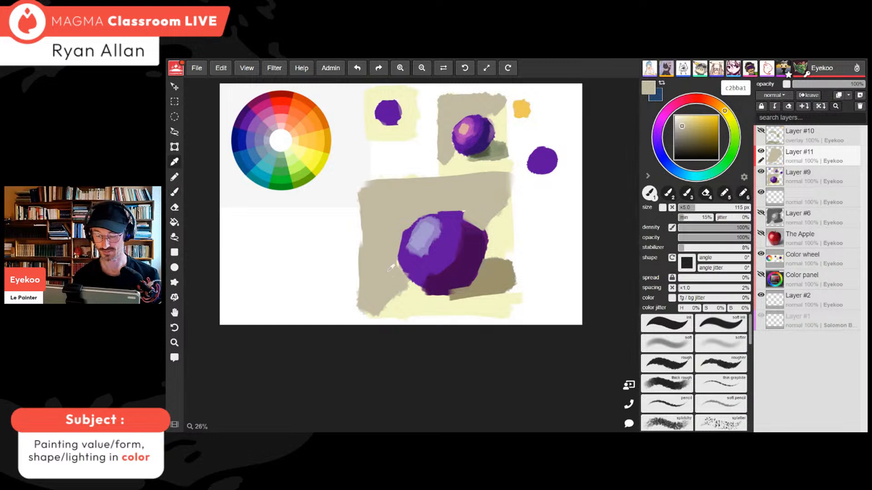
mouse_move(394, 255)
left_mouse_down()
mouse_move(421, 215)
mouse_move(473, 218)
left_mouse_up()
key("alt")
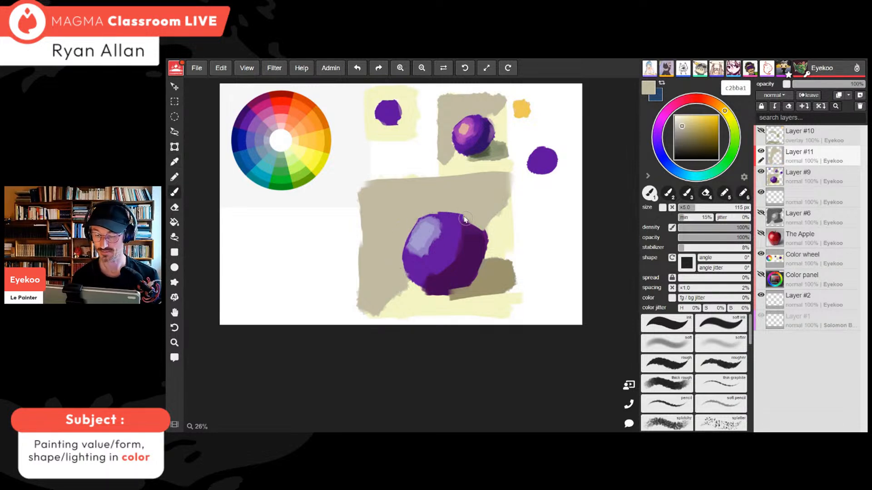
key("alt")
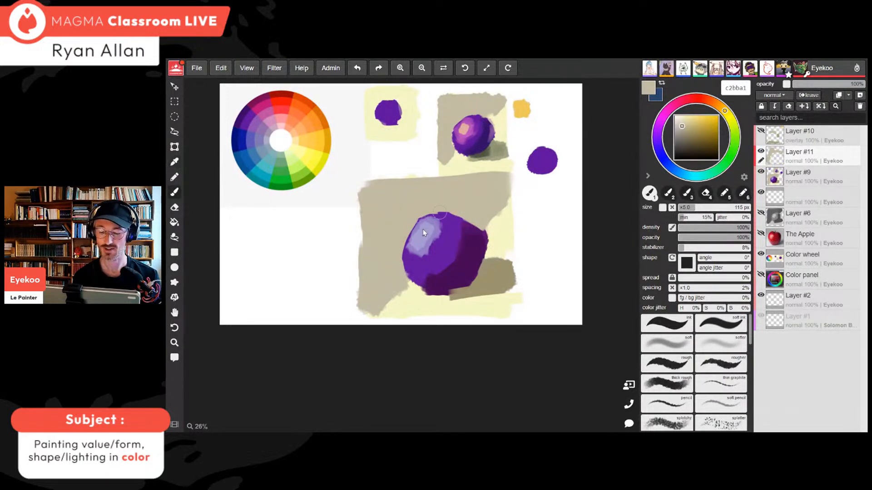
Brighten the large sphere's highlight with light blue b9c3e7
left_click(426, 231, "alt")
left_click(683, 120)
left_click(667, 164)
left_click_drag(419, 242, 437, 227)
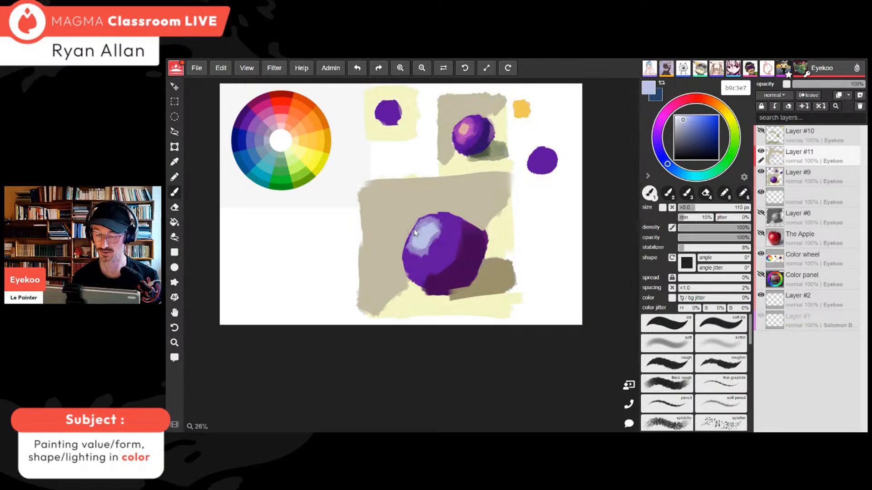
Paint a darker tan ada072 background around the large sphere's upper left, enlarging the brush to 190 px
left_click(425, 212, "alt")
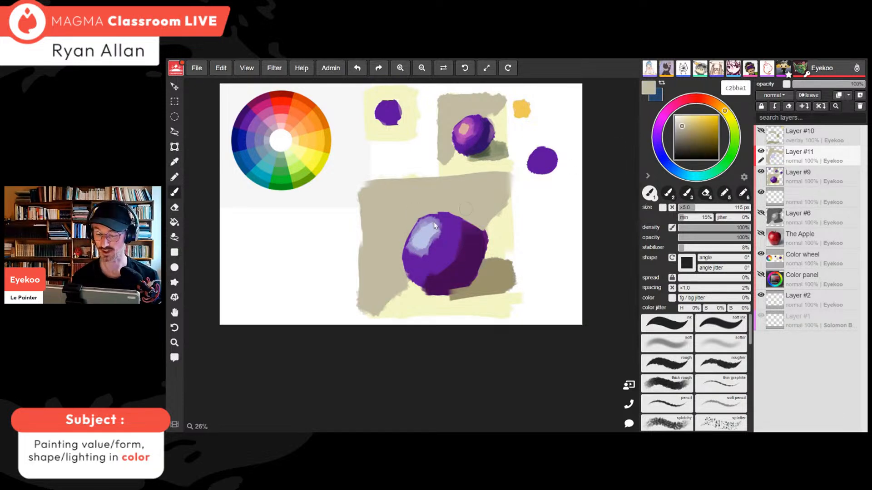
left_click(686, 130)
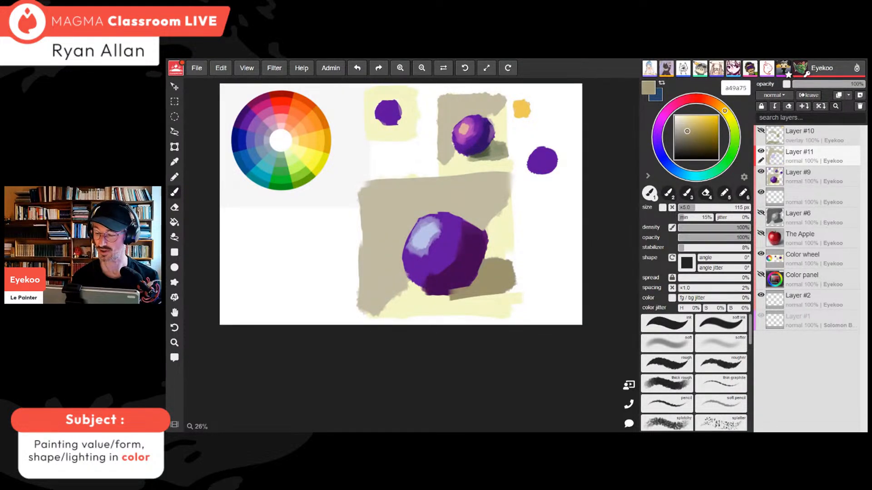
left_click(688, 130)
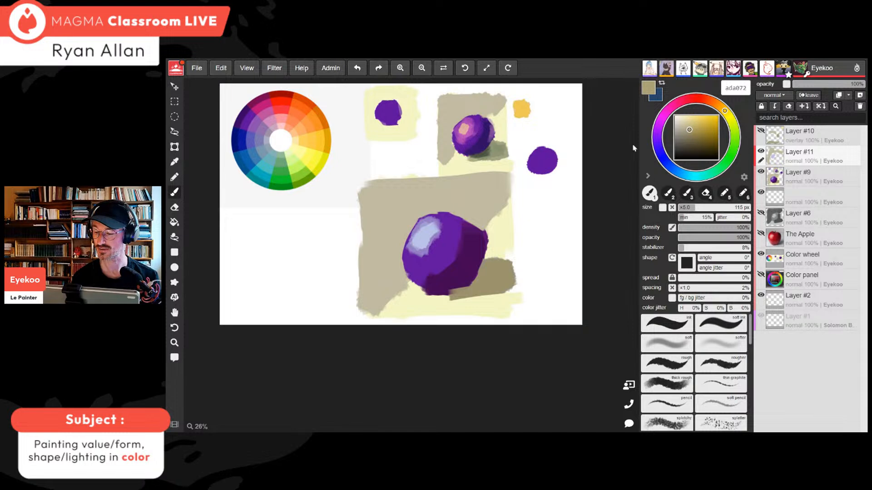
mouse_move(402, 226)
left_mouse_down()
mouse_move(417, 213)
mouse_move(399, 232)
mouse_move(399, 251)
mouse_move(377, 254)
mouse_move(399, 254)
mouse_move(390, 232)
mouse_move(399, 200)
mouse_move(443, 209)
mouse_move(409, 201)
mouse_move(427, 195)
left_mouse_up()
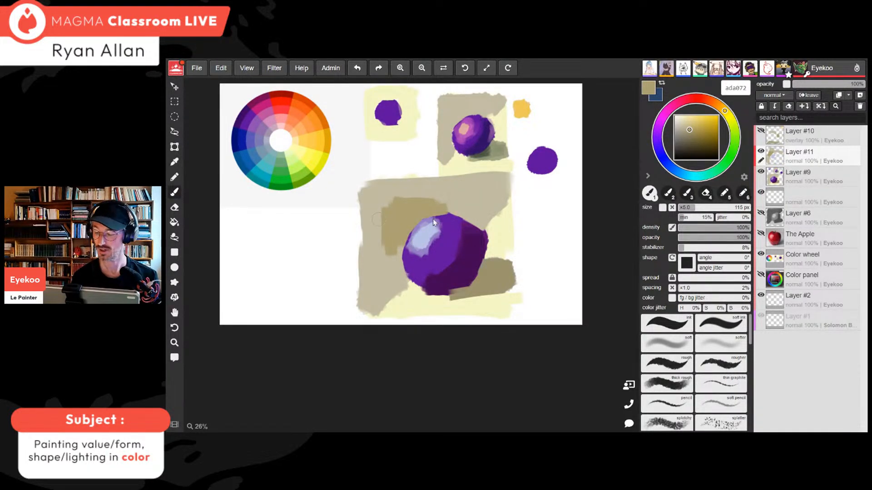
left_click(705, 209)
mouse_move(382, 213)
left_mouse_down()
mouse_move(399, 190)
mouse_move(469, 191)
left_mouse_up()
left_click_drag(378, 230, 381, 264)
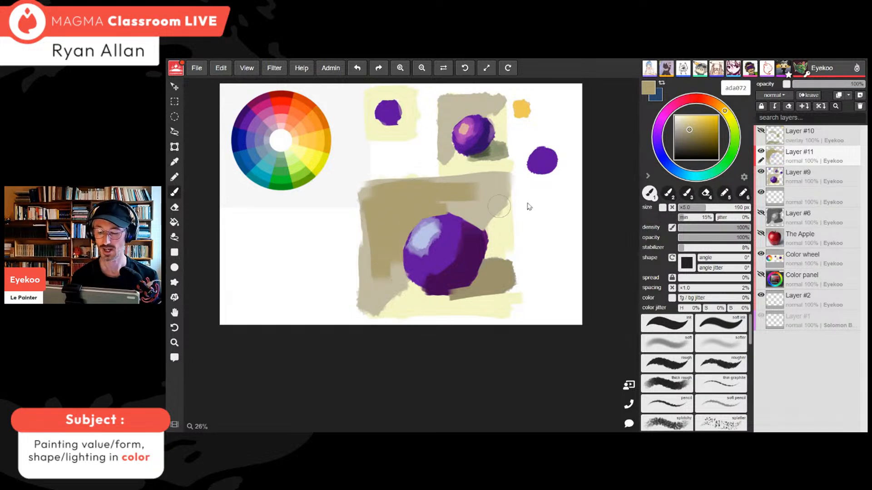
Vary the tan background left of the large sphere with strokes of other sampled beige tones
left_click(476, 204, "alt")
left_click(679, 127)
mouse_move(393, 262)
left_mouse_down()
mouse_move(391, 250)
mouse_move(379, 266)
mouse_move(391, 225)
mouse_move(398, 236)
mouse_move(384, 212)
mouse_move(439, 205)
left_mouse_up()
left_click(678, 134)
left_click(403, 197, "alt")
mouse_move(371, 235)
left_mouse_down()
mouse_move(376, 215)
mouse_move(391, 257)
left_mouse_up()
Rework the background left of the large sphere with beige c0ba9e and its lower corner with pale yellow f5f5c3
key("ctrl+minus")
key("ctrl+minus")
key("ctrl+minus")
key("ctrl+minus")
key("ctrl+minus")
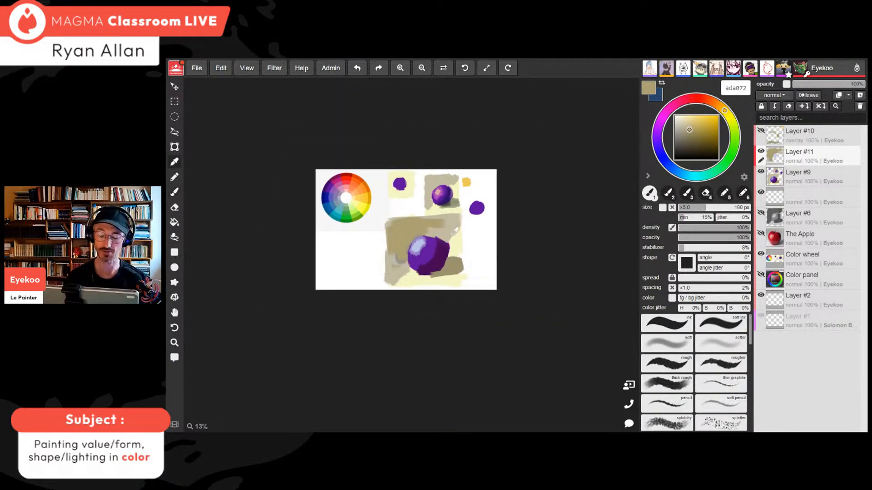
key("ctrl+plus")
key("ctrl+plus")
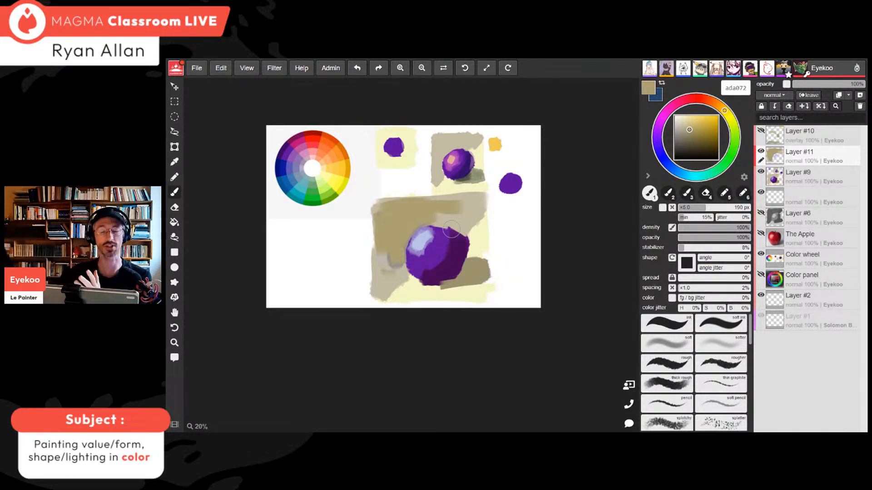
key("alt")
left_click(387, 273, "alt")
left_click_drag(384, 265, 384, 250)
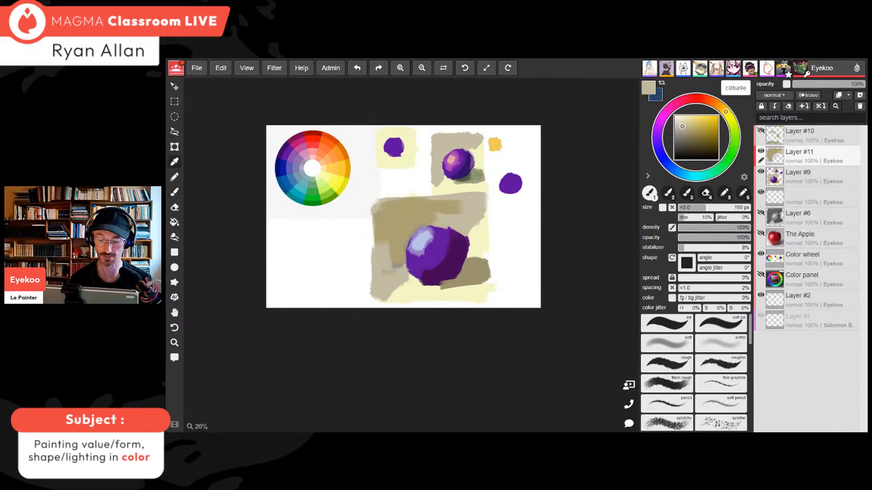
left_click(403, 289, "alt")
left_click_drag(384, 282, 388, 288)
Set the brush to 165 px, 46% density and 50% opacity, and blend the background at the large sphere's lower left
left_click(691, 208)
left_click(712, 227)
left_click(714, 237)
left_click(702, 207)
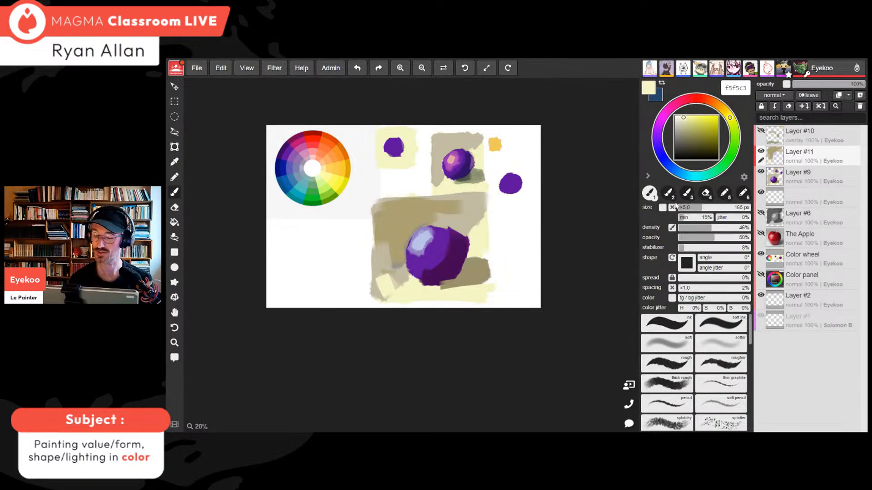
left_click(385, 275, "alt")
mouse_move(386, 275)
left_mouse_down()
mouse_move(407, 282)
mouse_move(382, 279)
mouse_move(389, 291)
mouse_move(411, 287)
mouse_move(411, 272)
left_mouse_up()
left_click(394, 267, "alt")
left_click_drag(399, 244, 399, 262)
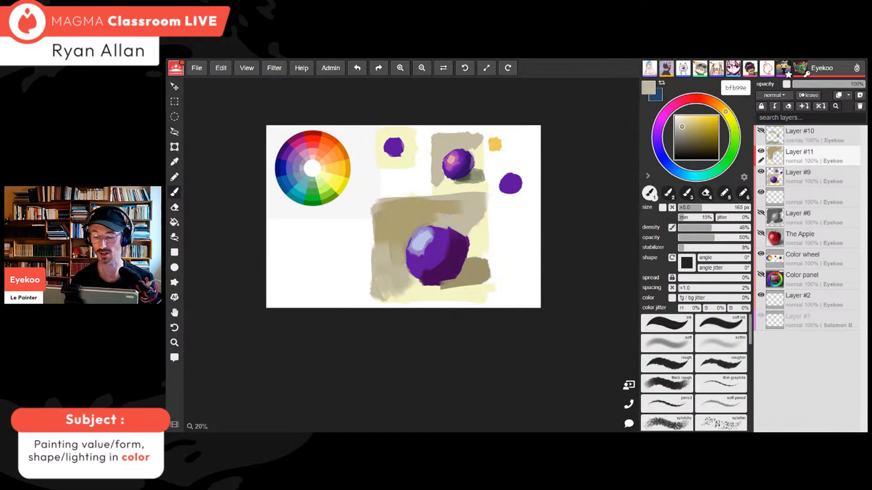
Blend tan softly across the background above and to the left of the large sphere
left_click(426, 208, "alt")
left_click_drag(436, 203, 466, 203)
left_click(396, 233, "alt")
left_click_drag(394, 231, 383, 239)
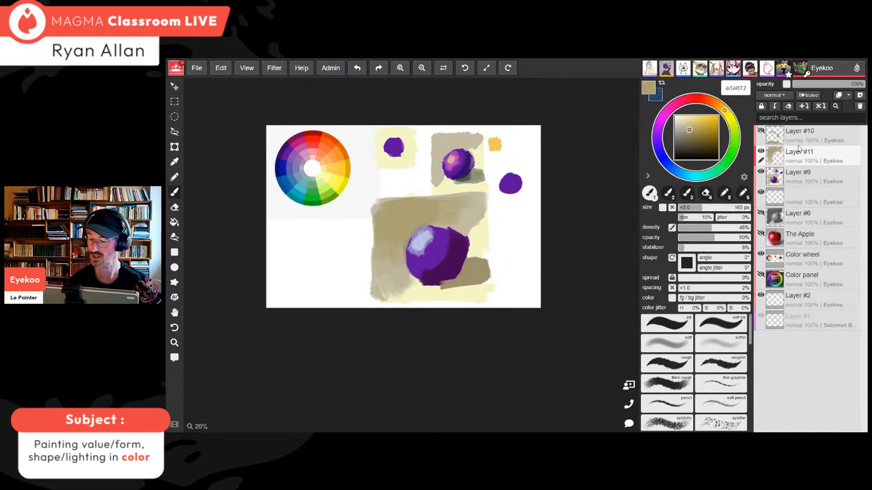
Select the area of the large sphere study with a rectangular selection and delete its contents from Layer #9
left_click(761, 172)
left_click(761, 171)
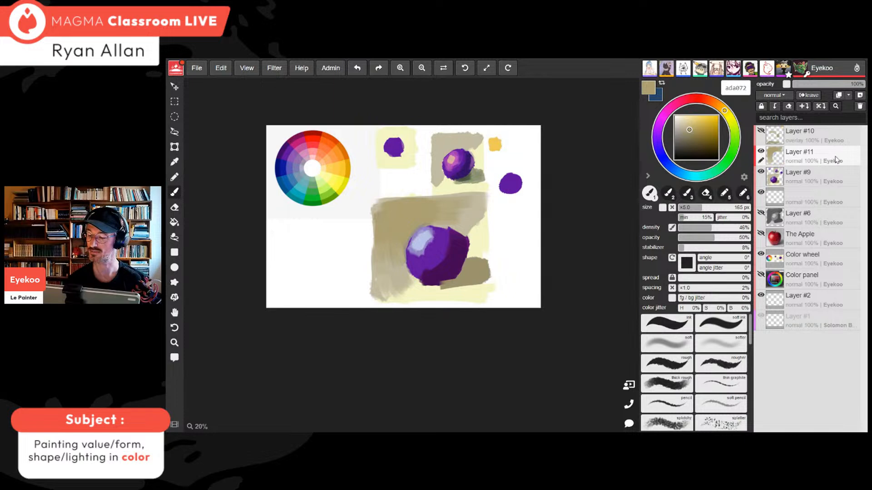
left_click(799, 174)
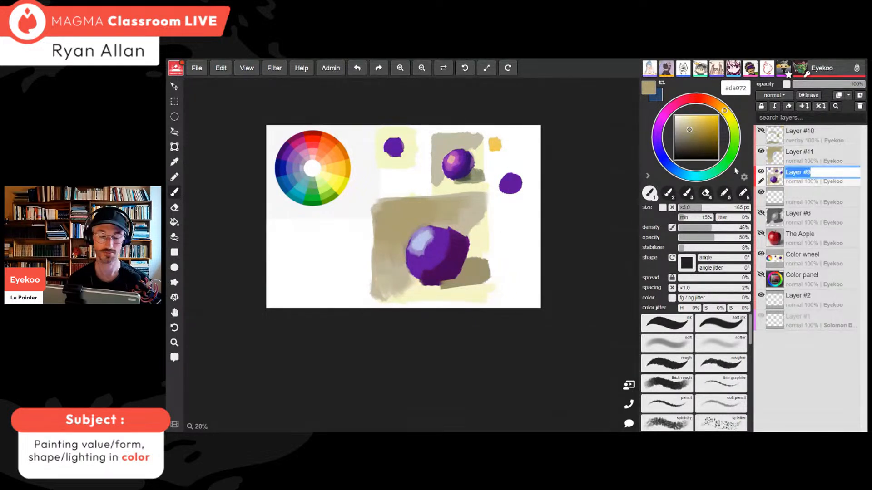
left_click(174, 101)
left_click_drag(368, 191, 496, 306)
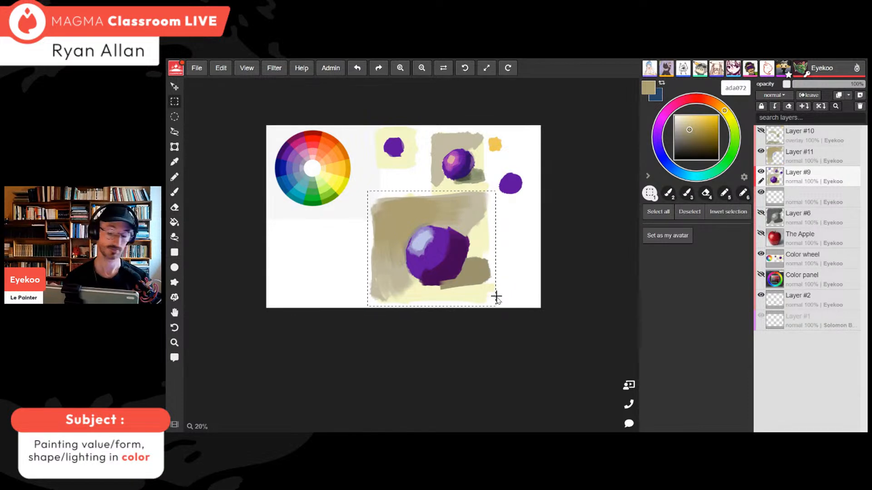
key("Delete")
Delete Layer #11 and clear the rectangular selection
left_click(812, 155)
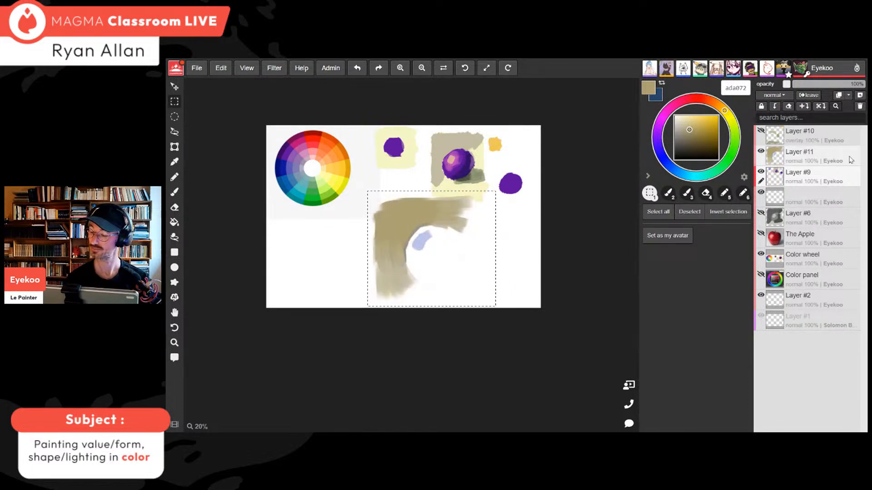
double_click(849, 158)
left_click(859, 105)
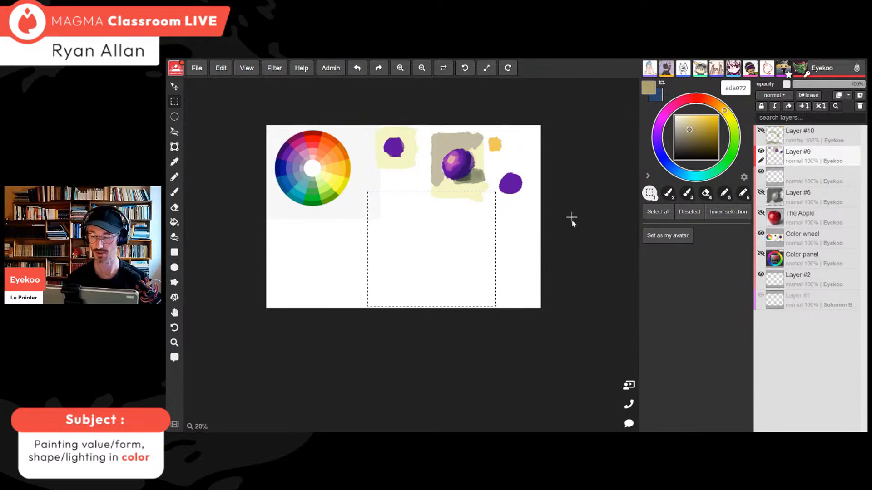
key("ctrl+plus")
key("ctrl+plus")
key("ctrl+plus")
key("ctrl+d")
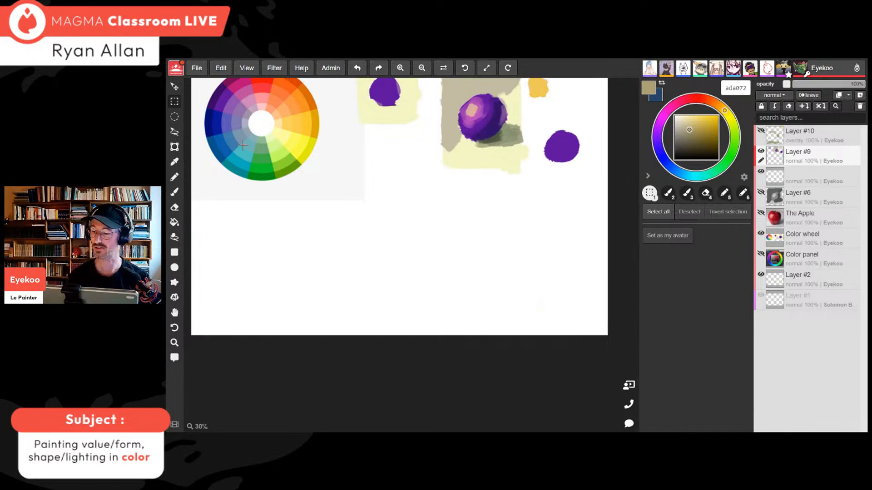
Sample blue from the color wheel image and lighten it to 75aad6
left_click(176, 192)
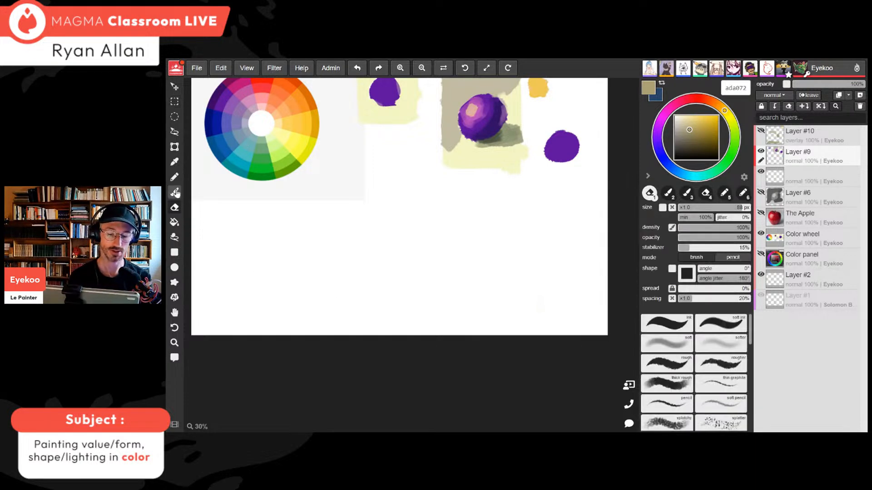
key("alt")
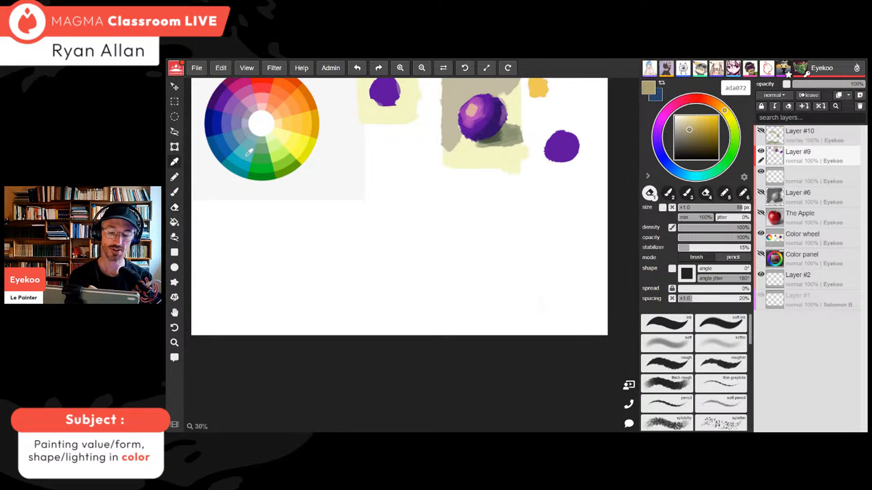
left_click(233, 140, "alt")
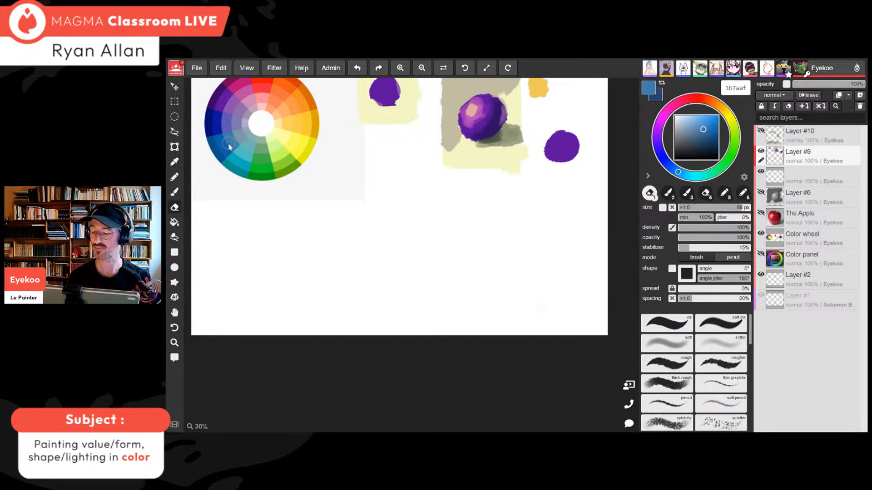
left_click_drag(699, 126, 694, 123)
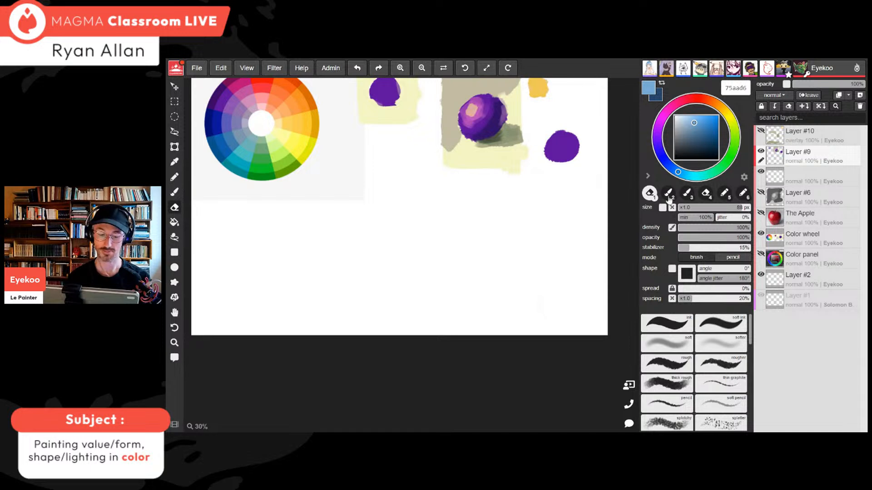
Set the brush to 445 px, 99% density and 98% opacity
left_click(175, 193)
left_click(735, 208)
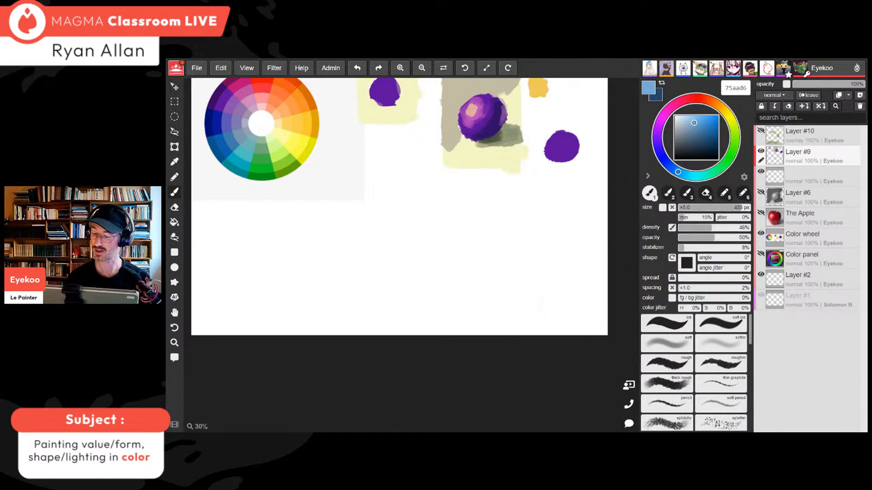
left_click(748, 237)
left_click(749, 228)
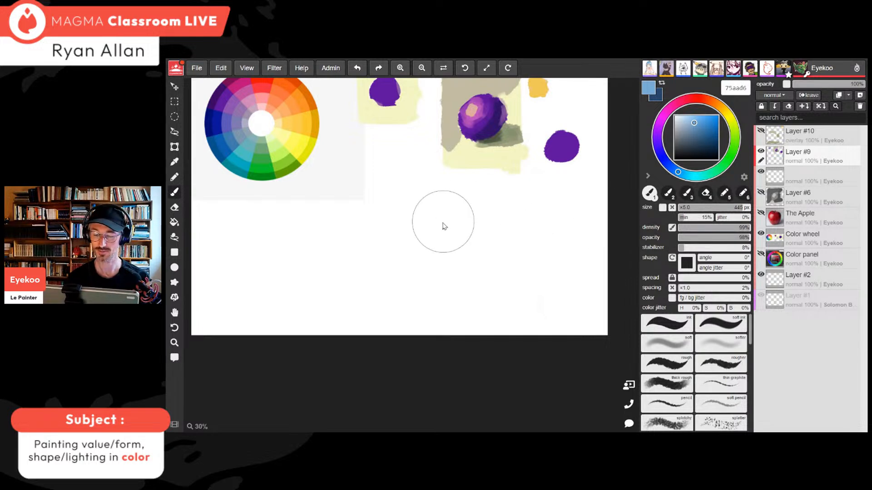
Add a new layer at the top of the layer stack
left_click(648, 176)
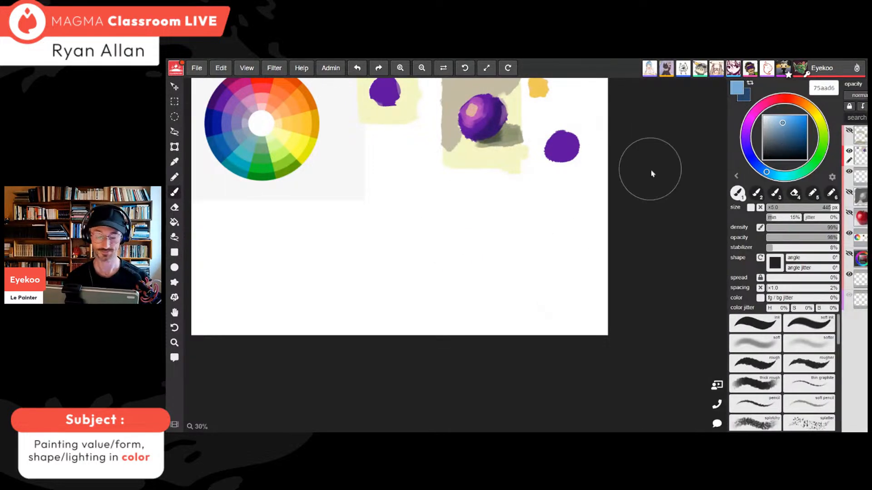
left_click(736, 176)
left_click(859, 96)
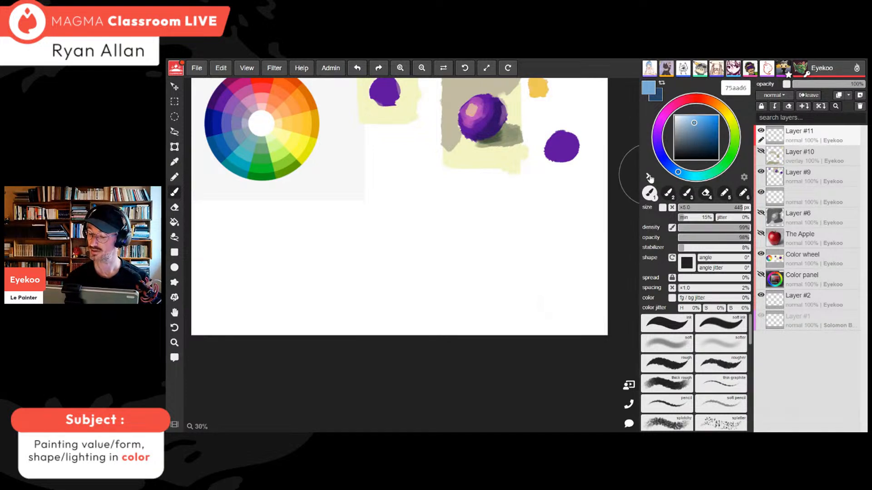
left_click(648, 175)
Paint a large solid 75aad6 blue block on the empty canvas below the small purple sphere studies
scroll(450, 218, "up", 1)
mouse_move(411, 175)
left_mouse_down()
mouse_move(409, 267)
mouse_move(416, 182)
mouse_move(472, 313)
mouse_move(545, 318)
mouse_move(567, 278)
mouse_move(563, 327)
mouse_move(608, 136)
mouse_move(406, 150)
mouse_move(577, 283)
mouse_move(578, 254)
left_mouse_up()
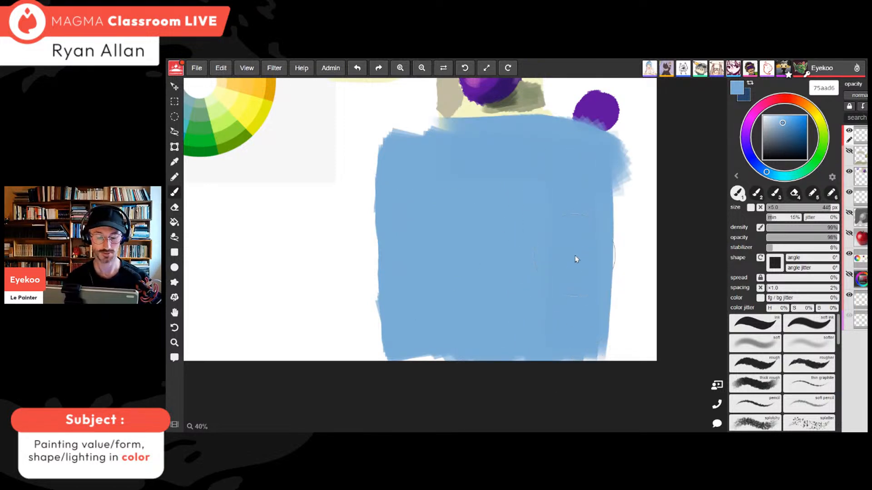
scroll(576, 257, "up", 1)
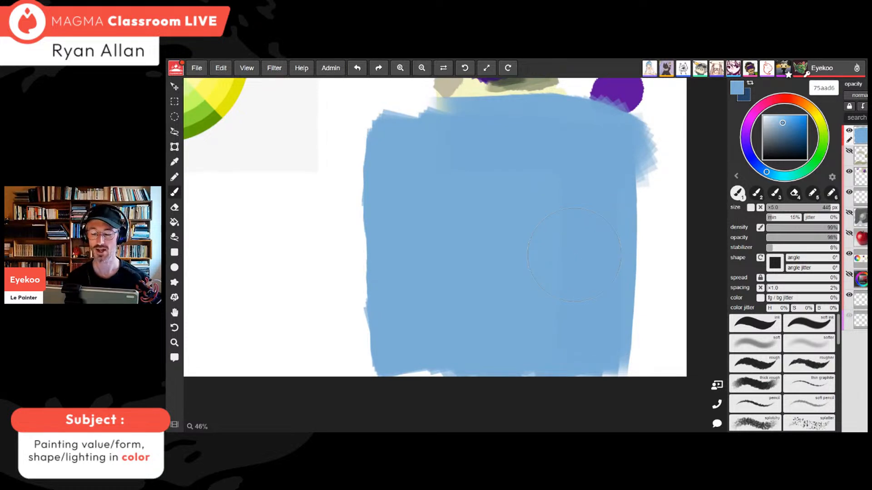
mouse_move(414, 128)
left_mouse_down()
mouse_move(387, 195)
mouse_move(400, 331)
mouse_move(394, 381)
mouse_move(529, 363)
left_mouse_up()
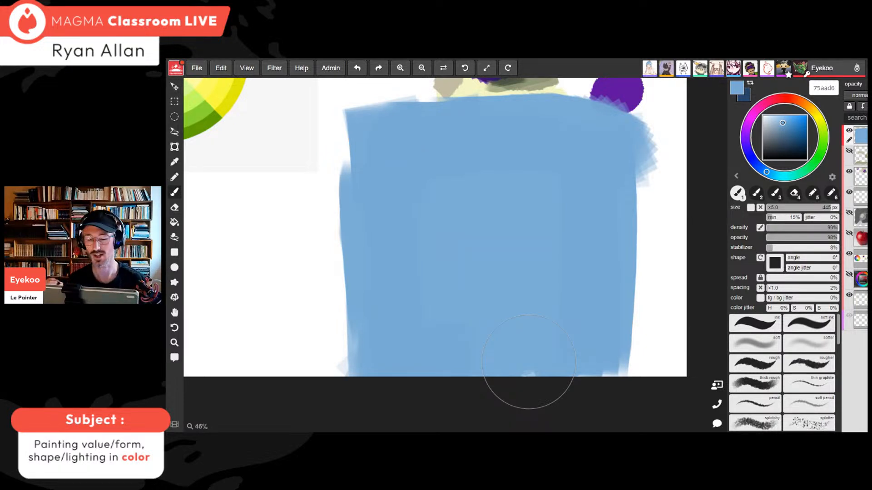
scroll(522, 218, "down", 2)
scroll(522, 216, "up", 2)
Paint a grayish a4b3c0 circle in the middle of the blue block and cover its center with the background blue
left_click_drag(777, 129, 770, 127)
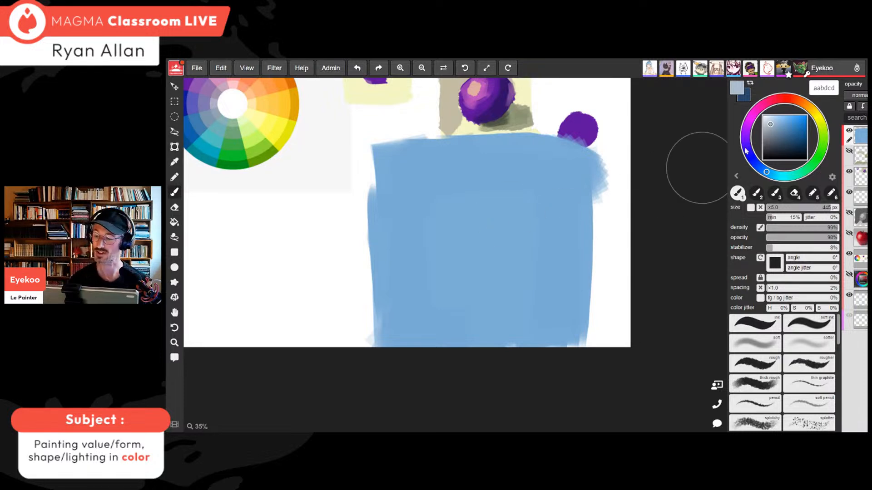
left_click(769, 129)
left_click_drag(769, 129, 768, 126)
mouse_move(486, 234)
left_mouse_down()
mouse_move(476, 214)
mouse_move(473, 268)
mouse_move(513, 245)
mouse_move(509, 219)
mouse_move(454, 213)
mouse_move(462, 277)
left_mouse_up()
left_click_drag(477, 211, 524, 247)
scroll(473, 286, "down", 1)
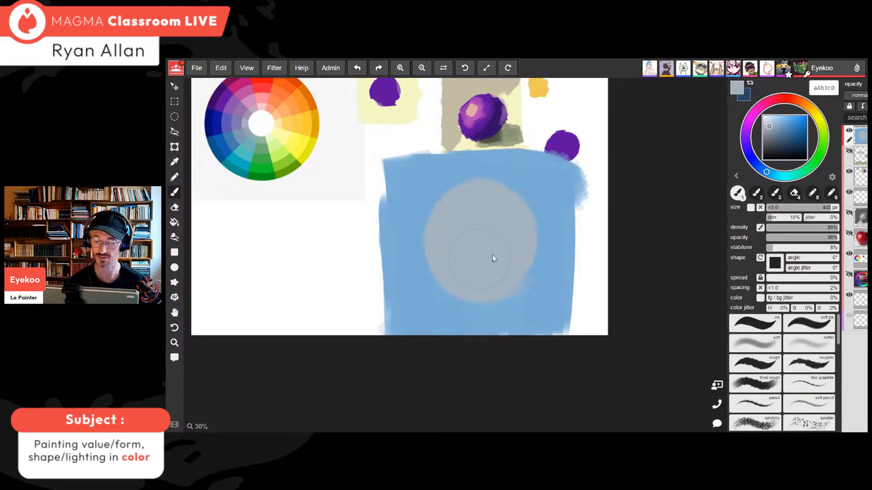
left_click(429, 208, "alt")
left_click_drag(490, 228, 501, 241)
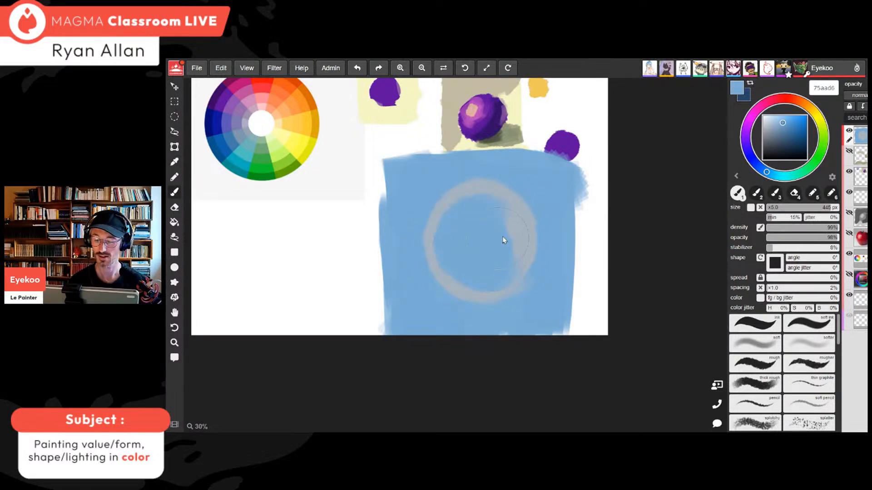
Shift the sampled gray to a warm tan, d8cdaa, and fill the circle on the blue block with it
left_click(516, 211, "alt")
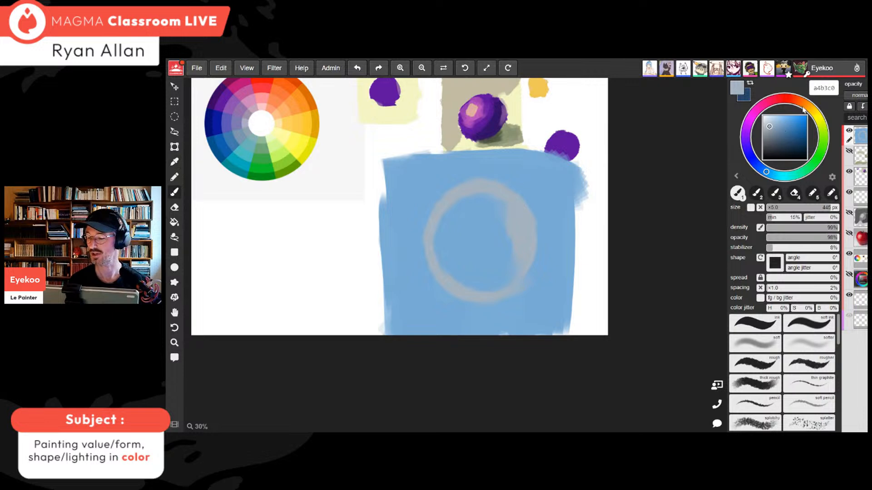
left_click(813, 110)
left_click(770, 123)
left_click(772, 122)
mouse_move(481, 218)
left_mouse_down()
mouse_move(465, 255)
mouse_move(493, 255)
mouse_move(454, 236)
mouse_move(489, 250)
left_mouse_up()
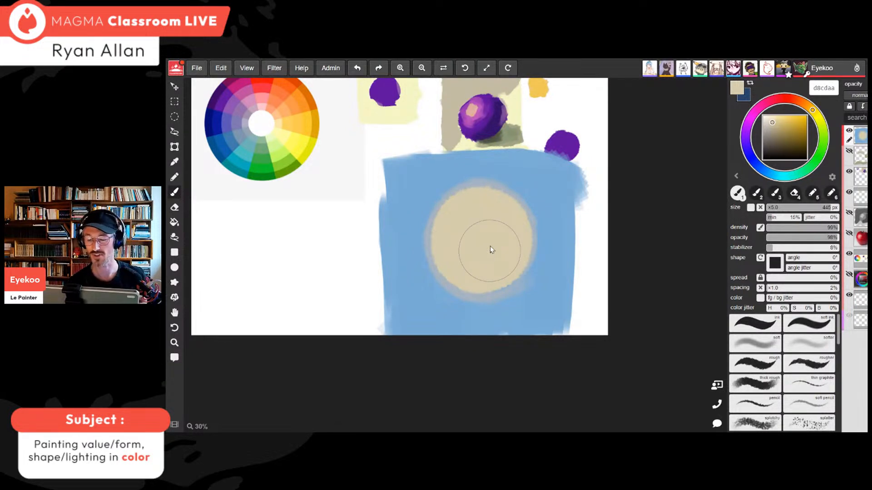
mouse_move(485, 206)
left_mouse_down()
mouse_move(457, 278)
mouse_move(515, 225)
left_mouse_up()
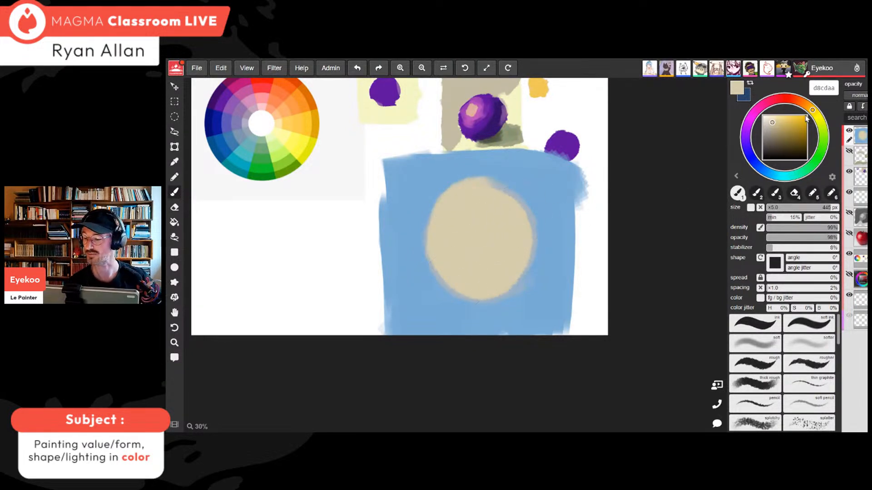
Repaint the circle in duller b3b5a4 and try trimming its upper edge with the background blue
mouse_move(814, 114)
left_mouse_down()
mouse_move(820, 123)
mouse_move(768, 130)
left_mouse_up()
mouse_move(504, 195)
left_mouse_down()
mouse_move(483, 224)
mouse_move(478, 259)
left_mouse_up()
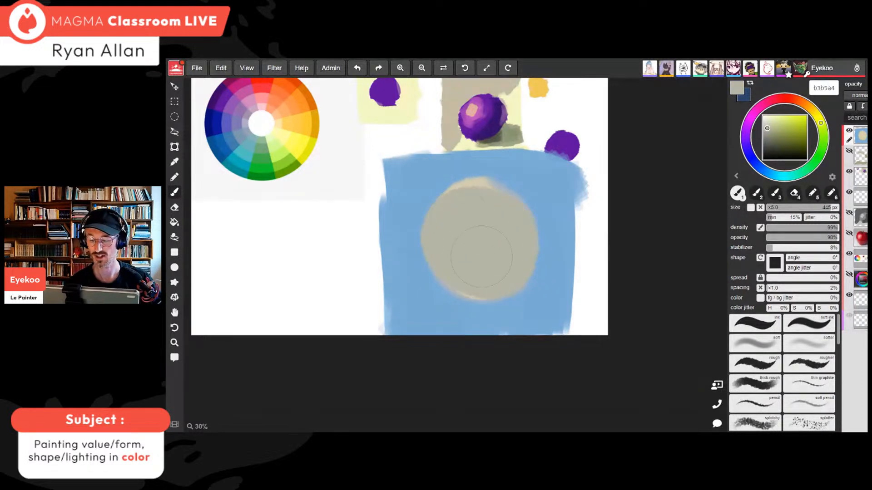
left_click(444, 183, "alt")
left_click_drag(444, 183, 482, 190)
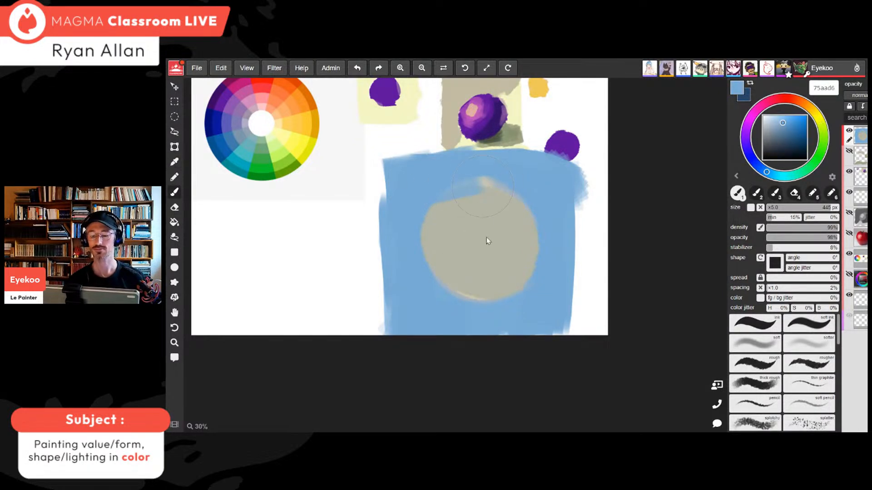
key("ctrl+z")
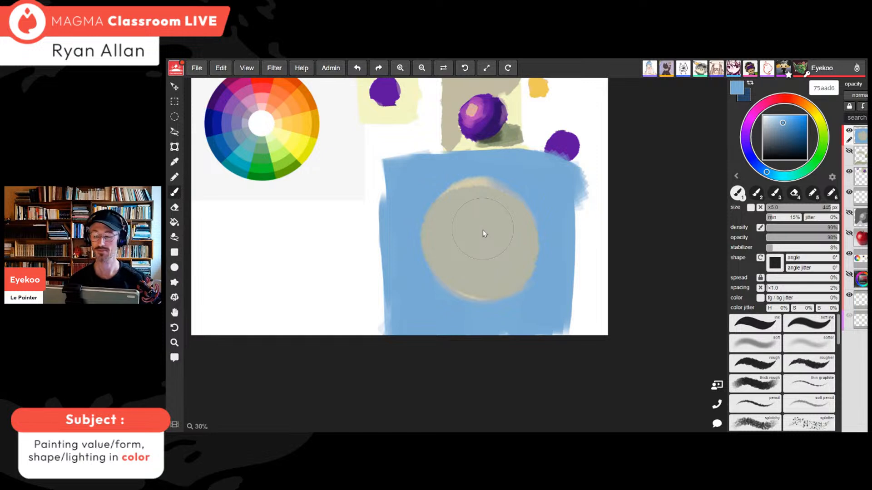
Shift the sampled circle color to a pale blue-green, b5c7c1, and repaint the circle with it
key("ctrl+minus")
key("ctrl+minus")
key("ctrl+minus")
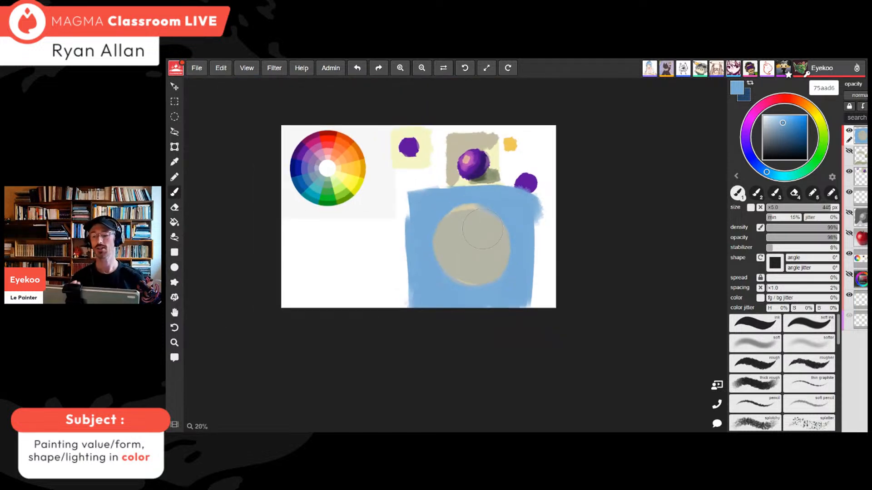
left_click(774, 123)
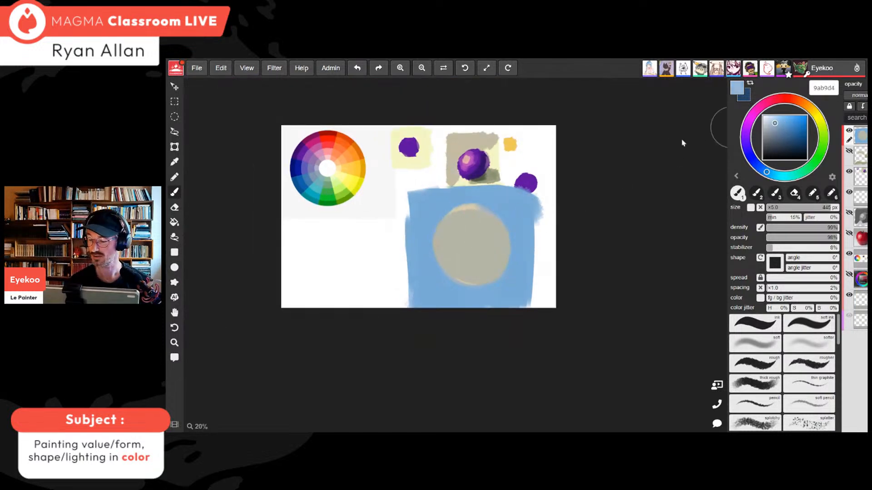
left_click(498, 227, "alt")
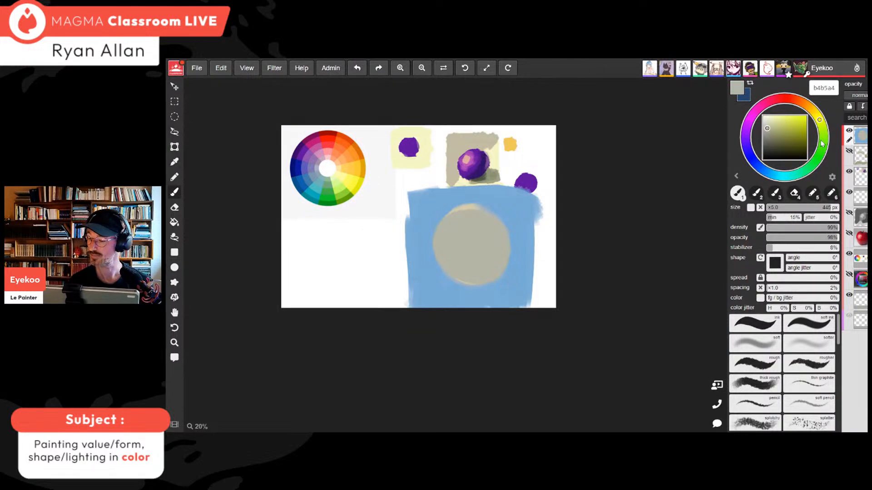
left_click(797, 172)
left_click(766, 126)
mouse_move(473, 234)
left_mouse_down()
mouse_move(465, 232)
mouse_move(483, 245)
mouse_move(458, 259)
left_mouse_up()
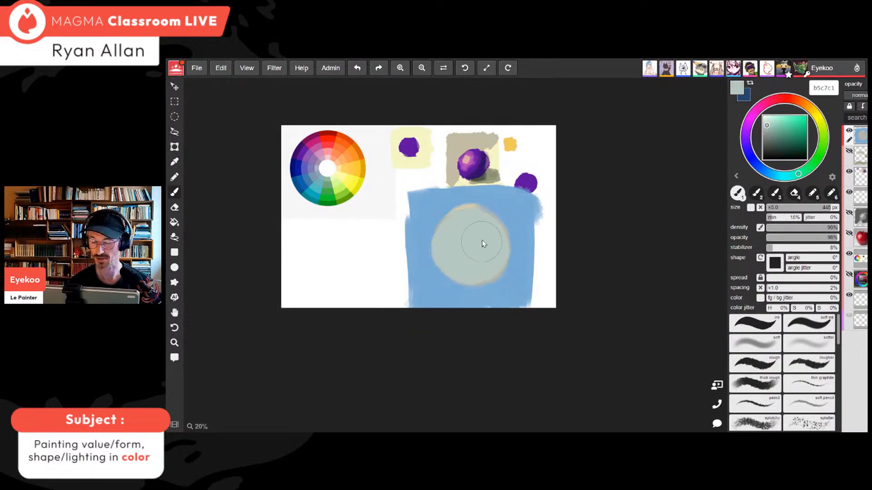
Compare the circle with its blue background by sampling both colors and tracing their hues on the color picker
key("ctrl+minus")
key("ctrl+minus")
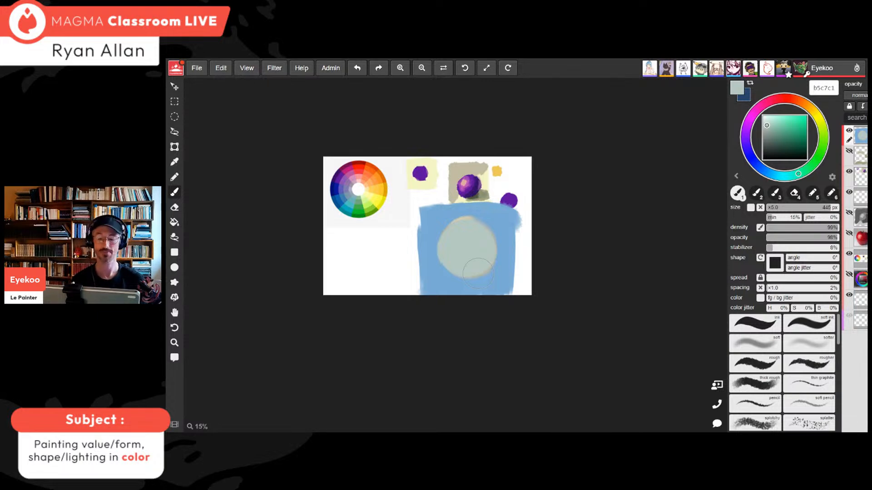
scroll(478, 273, "up", 3)
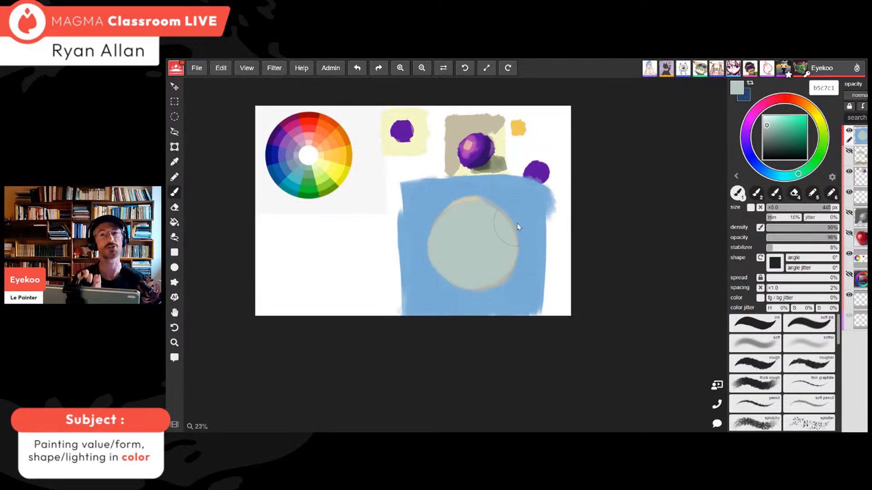
left_click(498, 240, "alt")
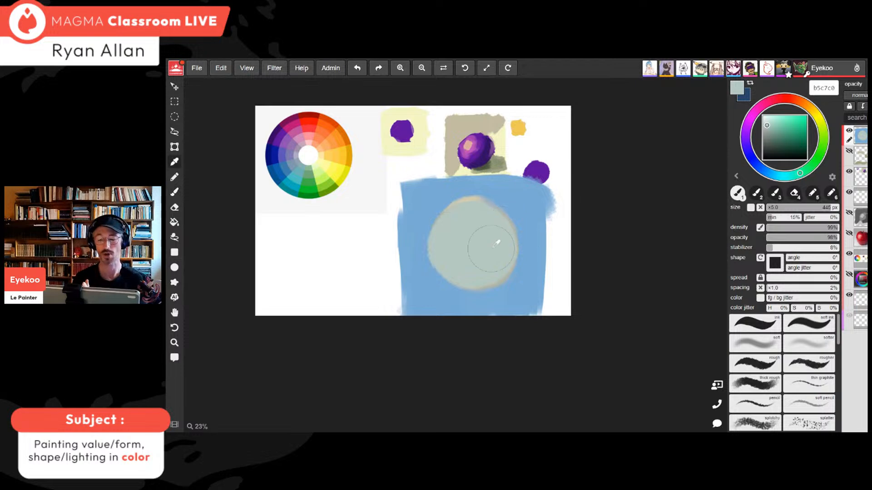
left_click(530, 223, "alt")
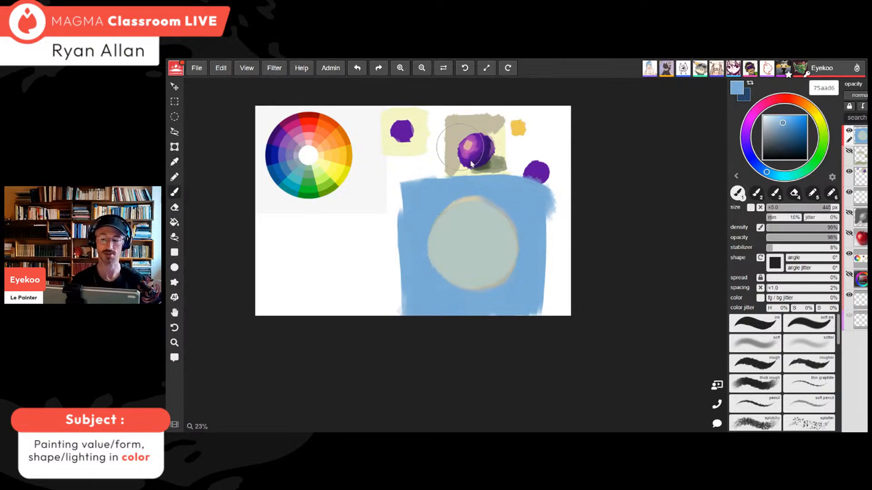
left_click(527, 217, "alt")
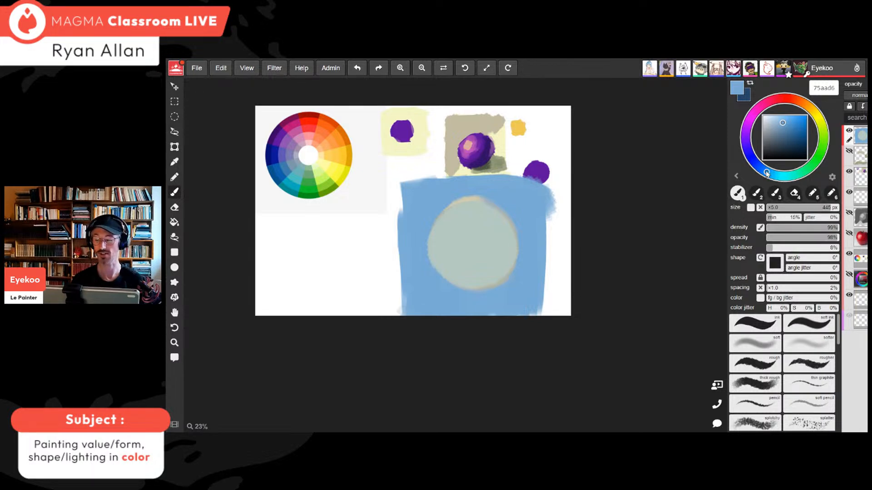
mouse_move(766, 173)
left_mouse_down()
mouse_move(790, 178)
mouse_move(816, 160)
mouse_move(808, 168)
left_mouse_up()
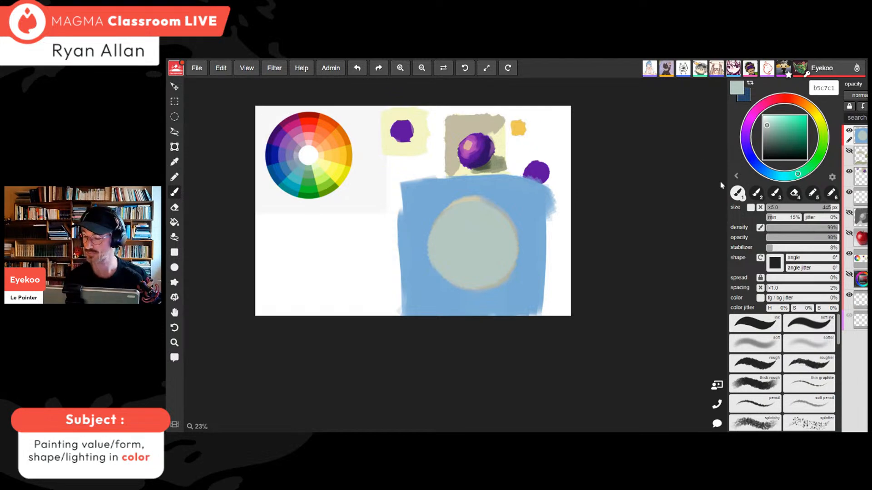
Darken the sampled background blue to 305473 and paint a dark block beside the circle at the blue field's right edge
left_click(530, 273, "alt")
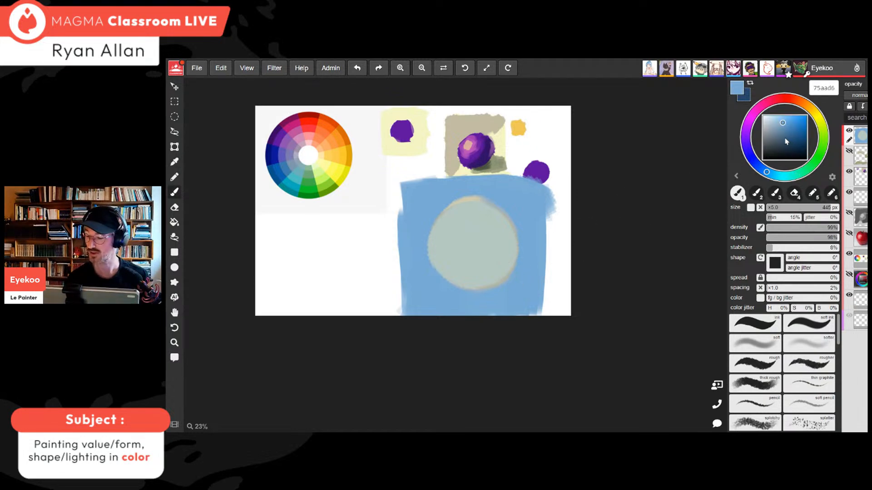
left_click(783, 135)
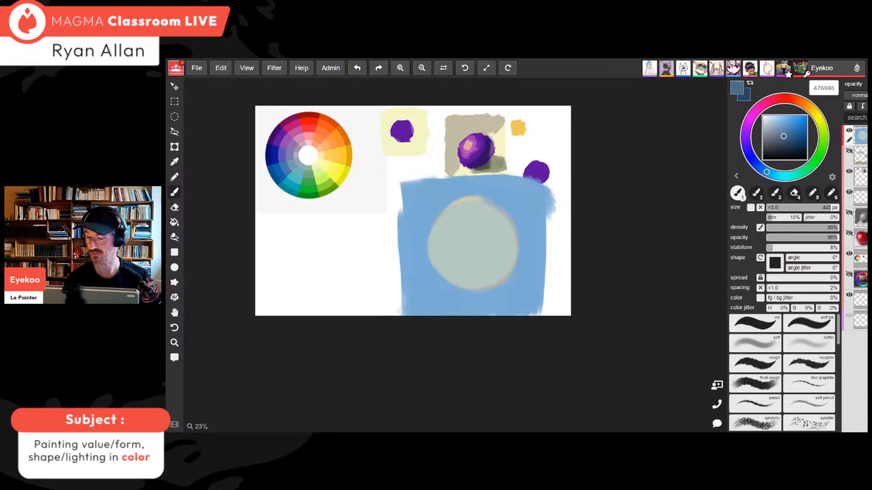
left_click_drag(783, 136, 788, 140)
left_click(787, 139)
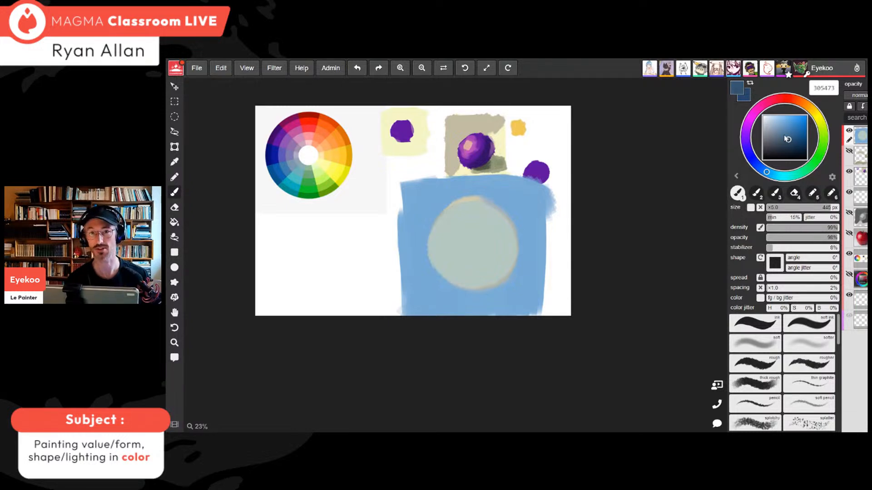
left_click_drag(532, 233, 534, 272)
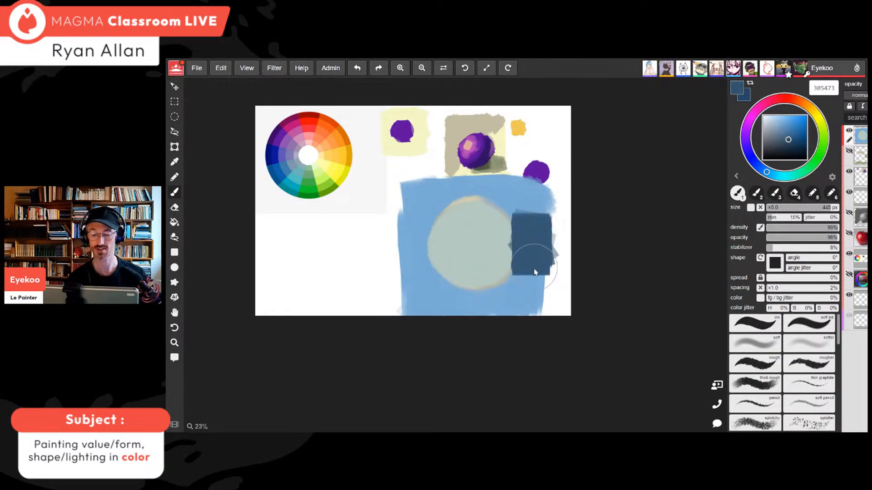
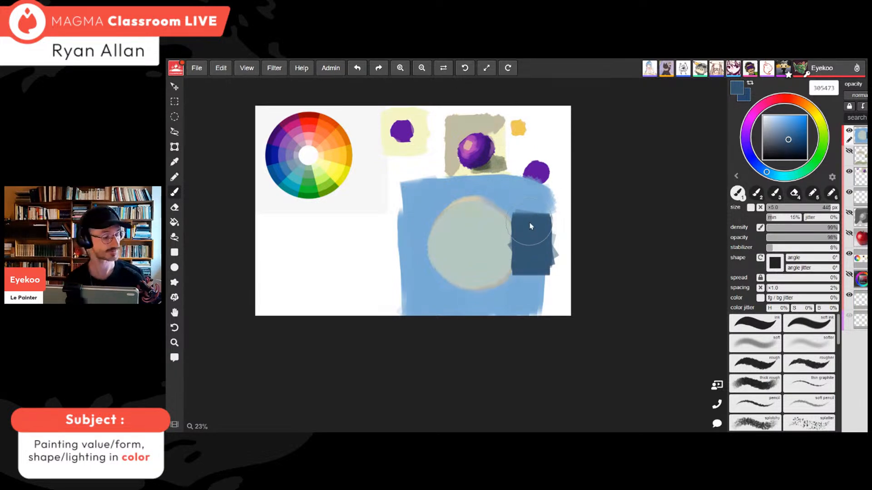
Replace the dark block with 305473 strokes around the circle's left and upper sides, and add a cast shadow at its lower right
key("ctrl+z")
left_click(806, 208)
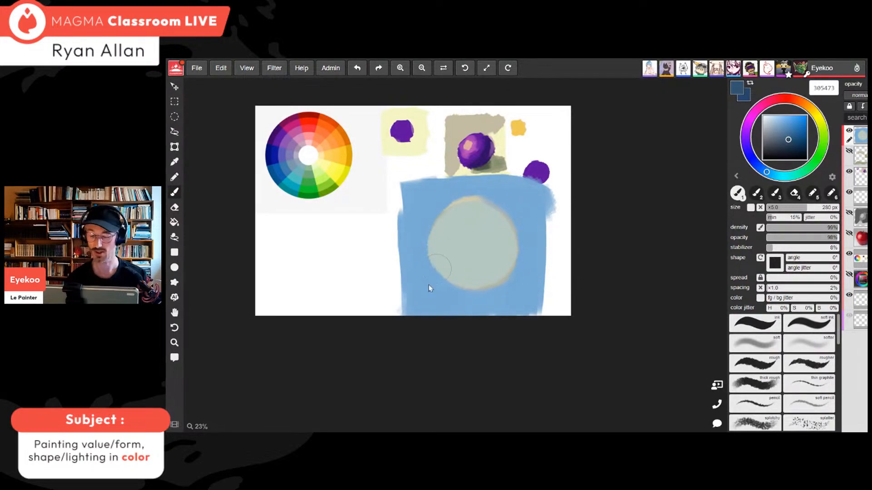
mouse_move(436, 288)
left_mouse_down()
mouse_move(415, 241)
mouse_move(415, 281)
mouse_move(419, 219)
mouse_move(438, 186)
mouse_move(533, 193)
mouse_move(522, 210)
mouse_move(547, 195)
mouse_move(523, 236)
left_mouse_up()
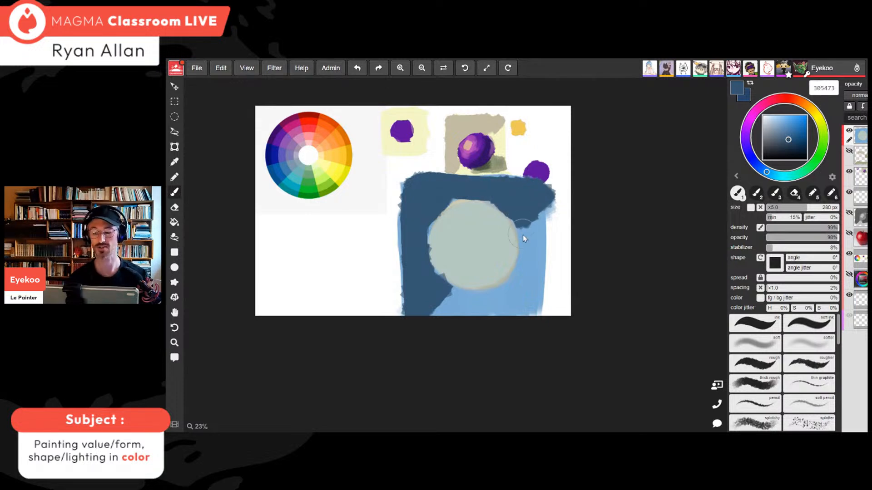
mouse_move(419, 198)
left_mouse_down()
mouse_move(415, 217)
mouse_move(421, 189)
mouse_move(442, 182)
left_mouse_up()
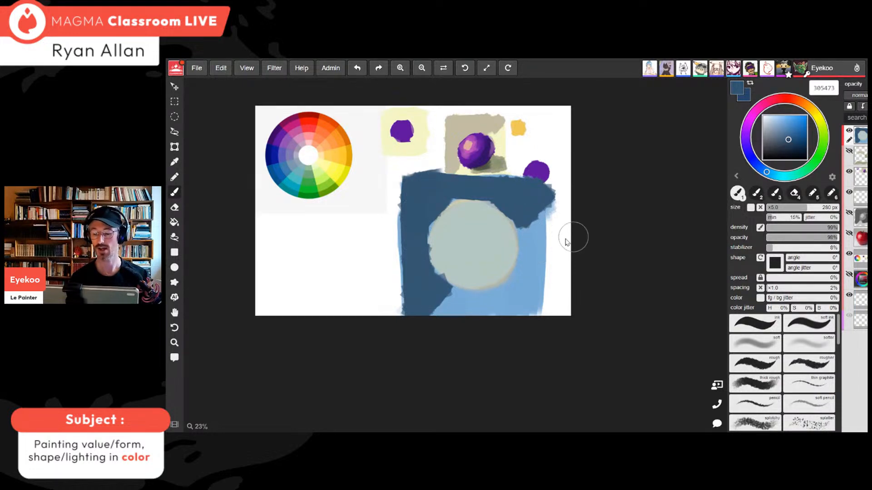
left_click_drag(785, 207, 789, 208)
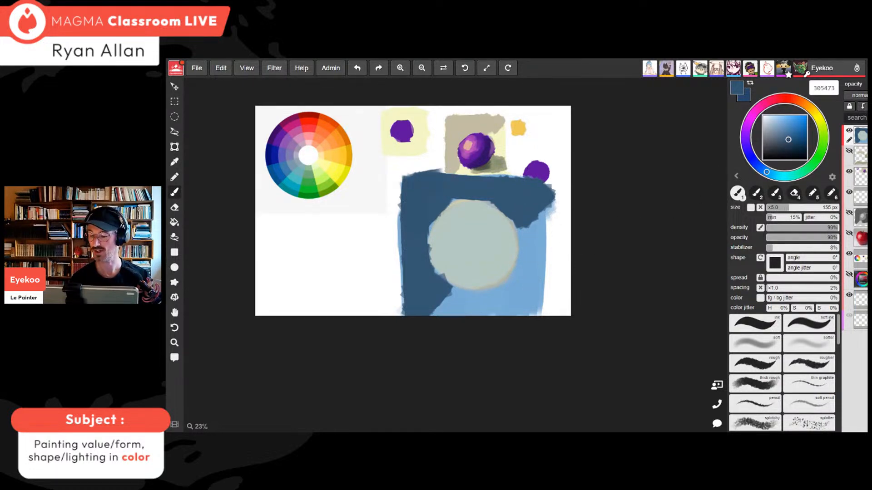
mouse_move(517, 268)
left_mouse_down()
mouse_move(532, 277)
mouse_move(540, 264)
mouse_move(519, 286)
mouse_move(541, 259)
mouse_move(538, 277)
left_mouse_up()
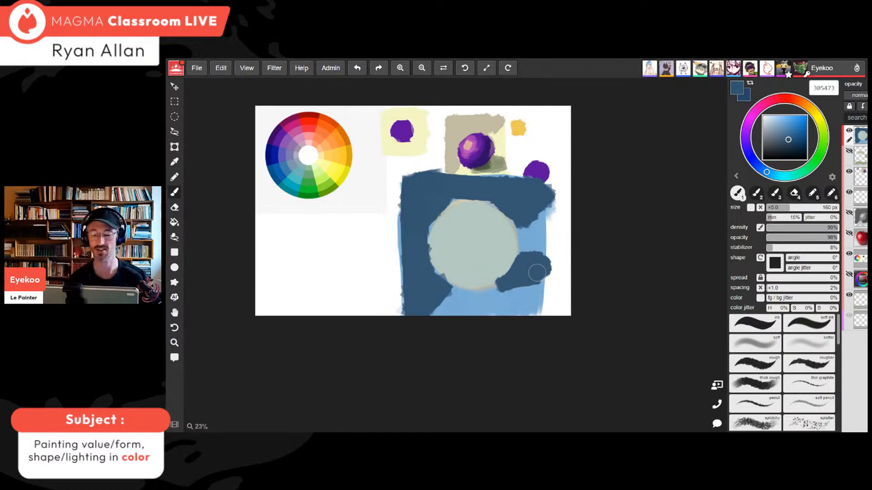
Sample the circle's color, shift it to a lighter, cooler c3d8d5 and paint a light patch on the circle's upper left
key("i")
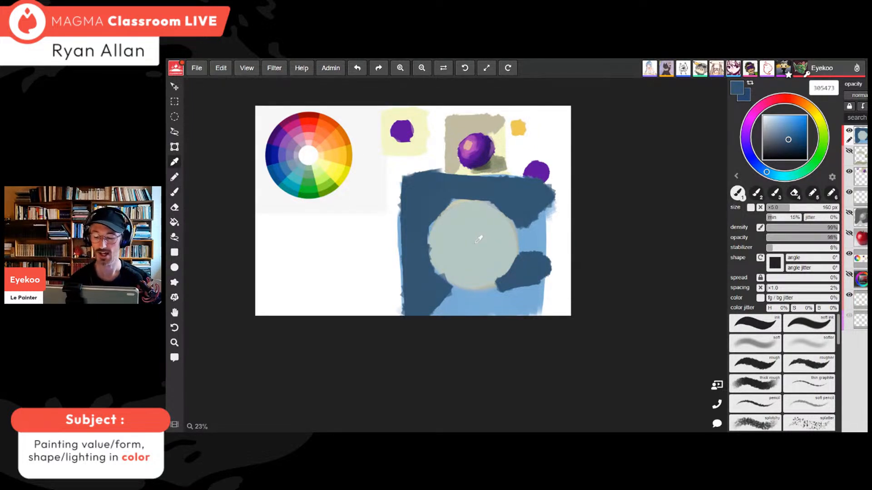
left_click(480, 236)
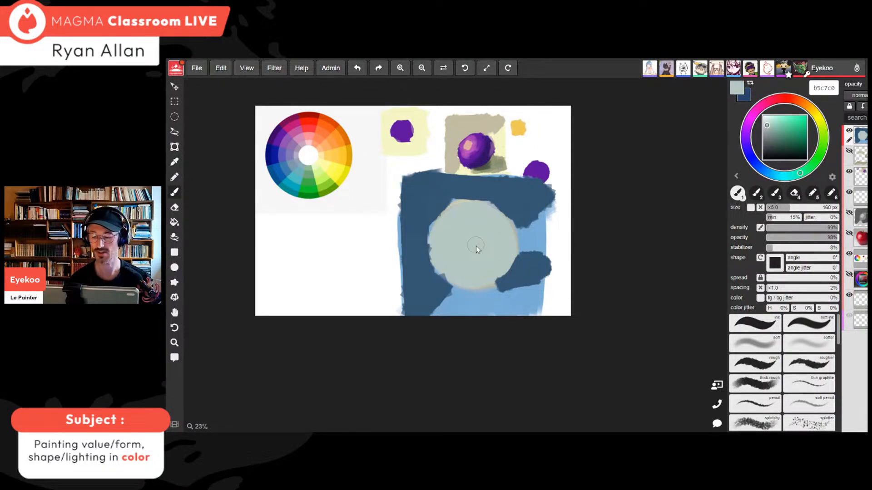
left_click(470, 252, "alt")
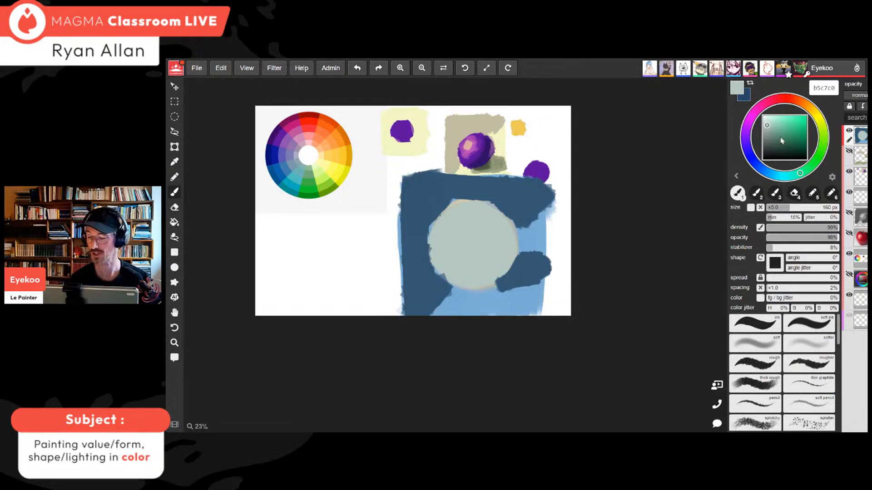
left_click_drag(801, 179, 789, 177)
left_click_drag(767, 126, 767, 122)
left_click_drag(458, 223, 461, 223)
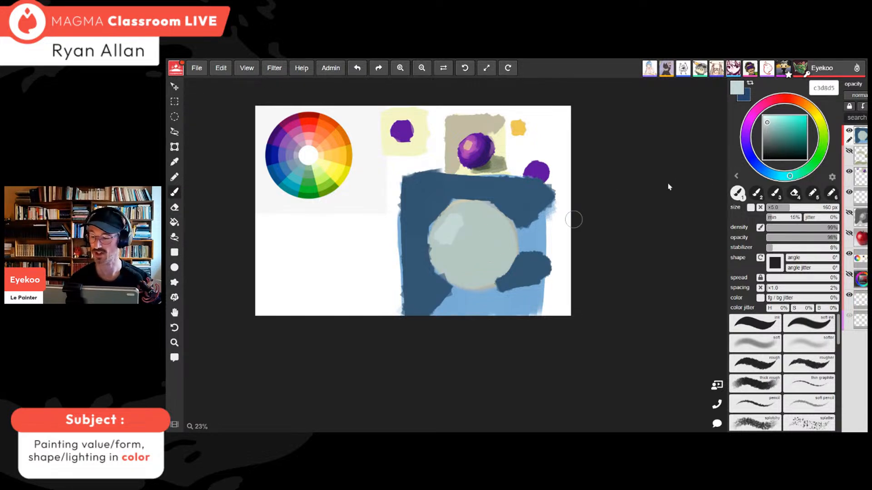
Brighten the circle's upper-left light patch with d3e9e6, followed by a slightly bluer cde9e9
left_click_drag(767, 124, 767, 119)
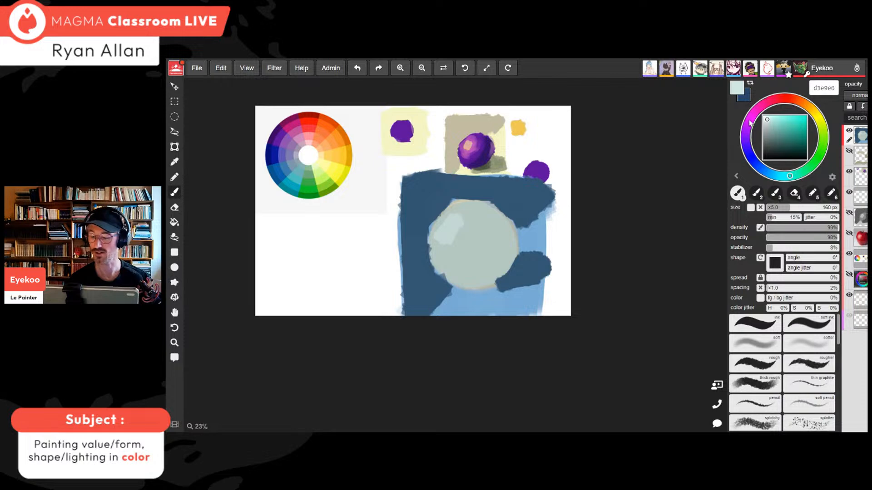
left_click_drag(452, 229, 447, 231)
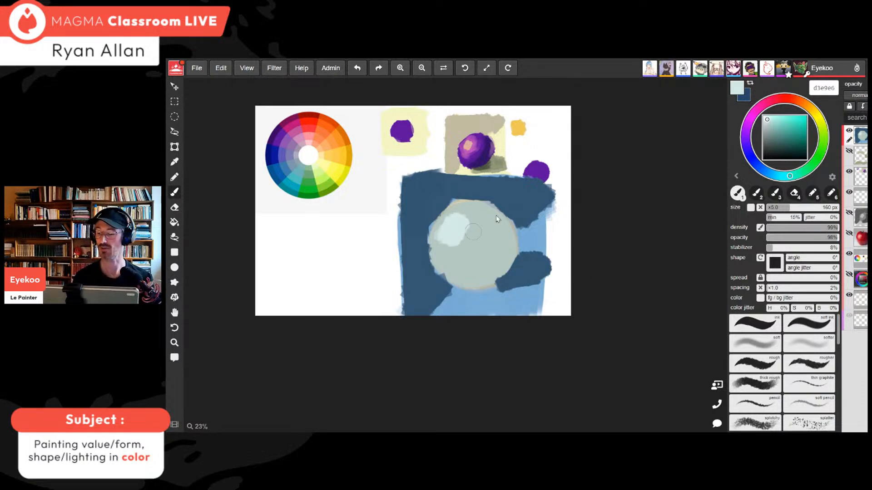
left_click_drag(790, 178, 784, 176)
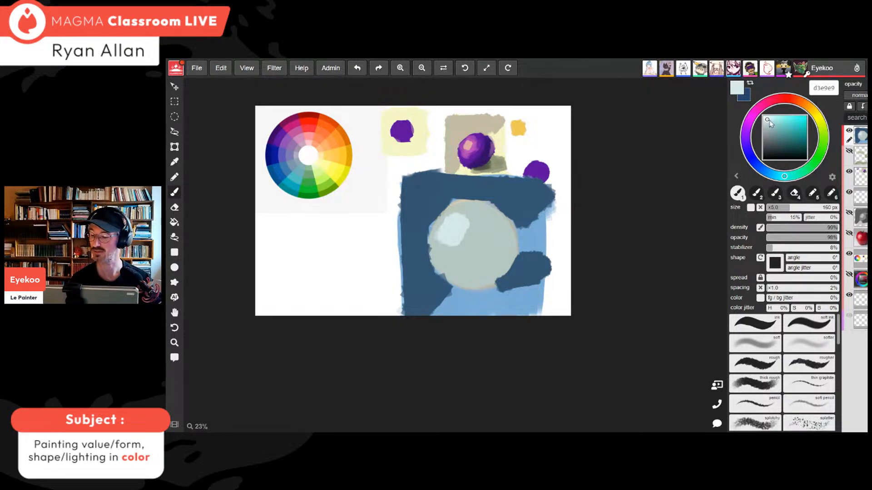
left_click_drag(769, 123, 768, 120)
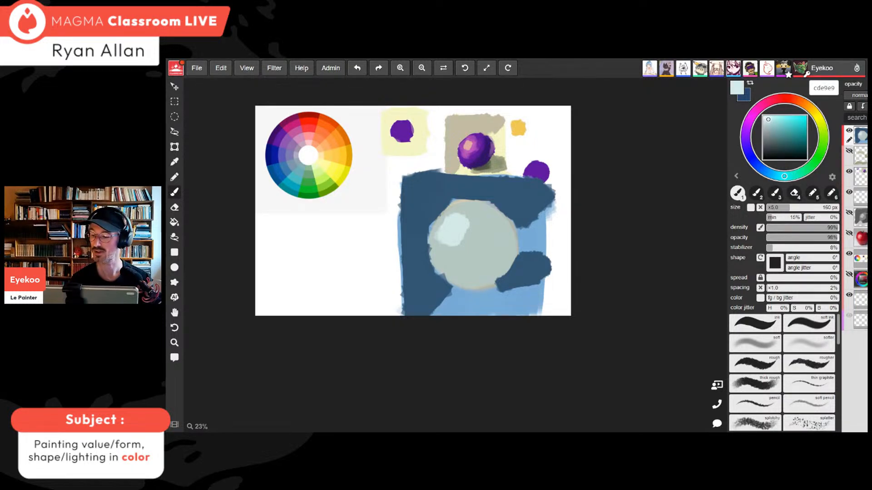
mouse_move(451, 233)
left_mouse_down()
mouse_move(461, 229)
mouse_move(455, 218)
mouse_move(462, 246)
left_mouse_up()
Sample the circle's midtone, darken it to muted green 709383 and paint the circle's right and lower-right shadow side with a 235 px brush
key("alt")
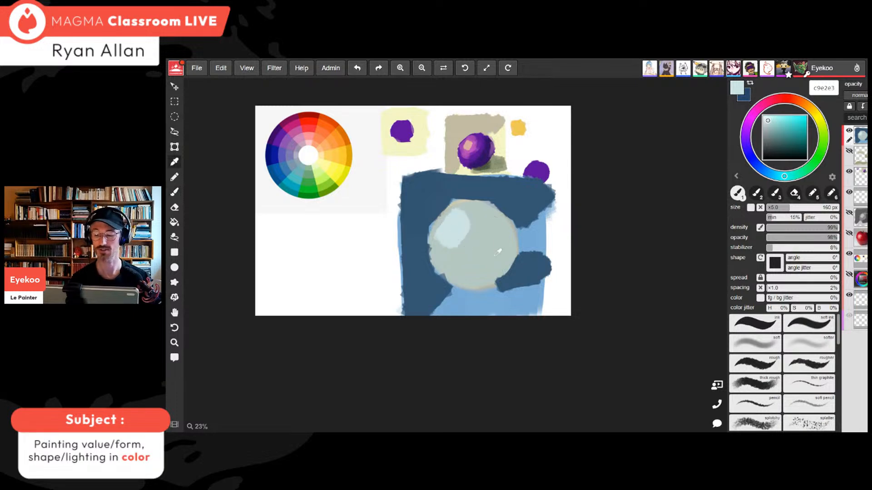
left_click(488, 254, "alt")
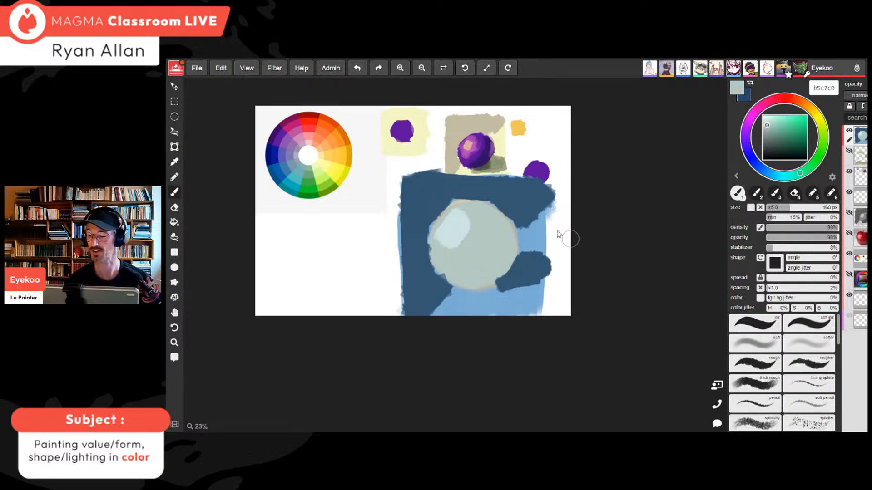
key("alt")
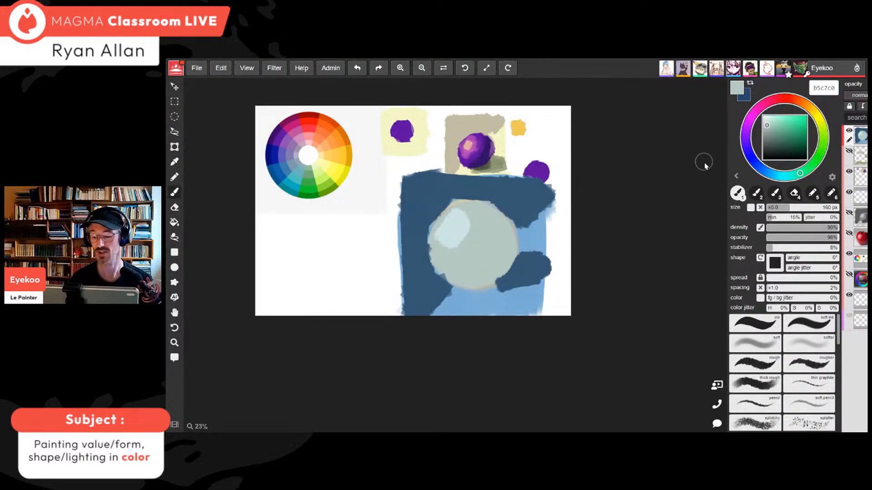
left_click(802, 175)
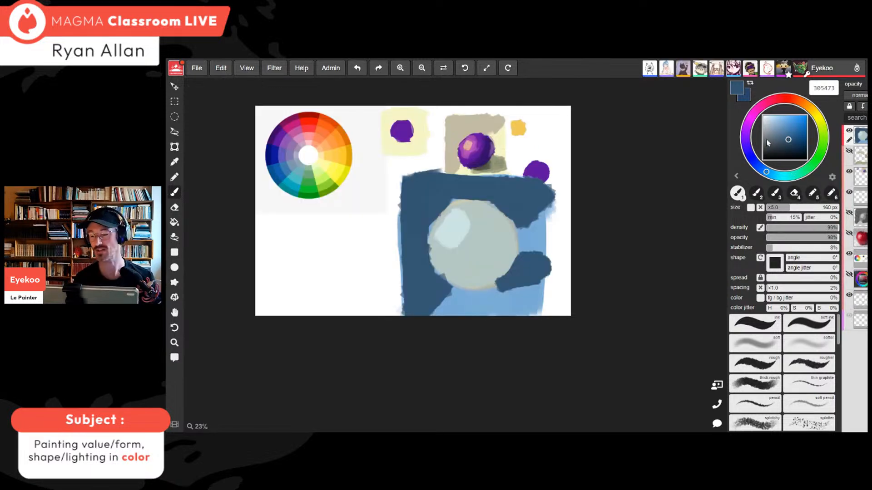
left_click(502, 262, "alt")
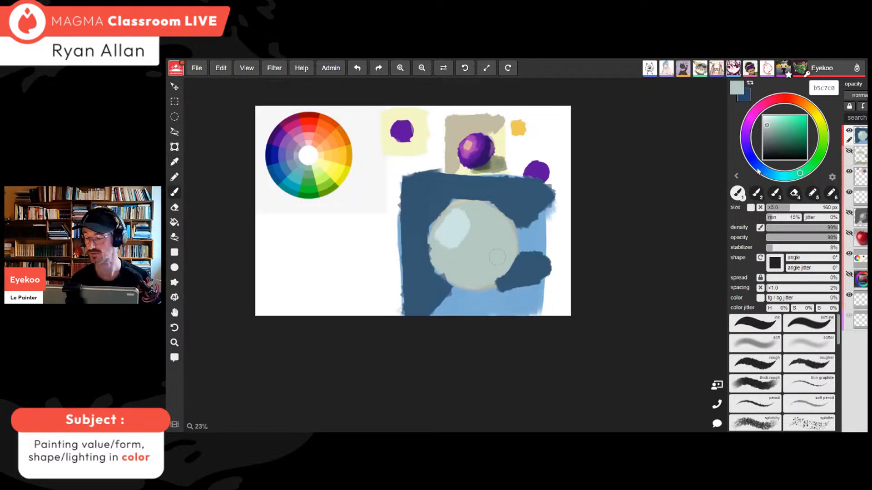
left_click_drag(807, 175, 809, 168)
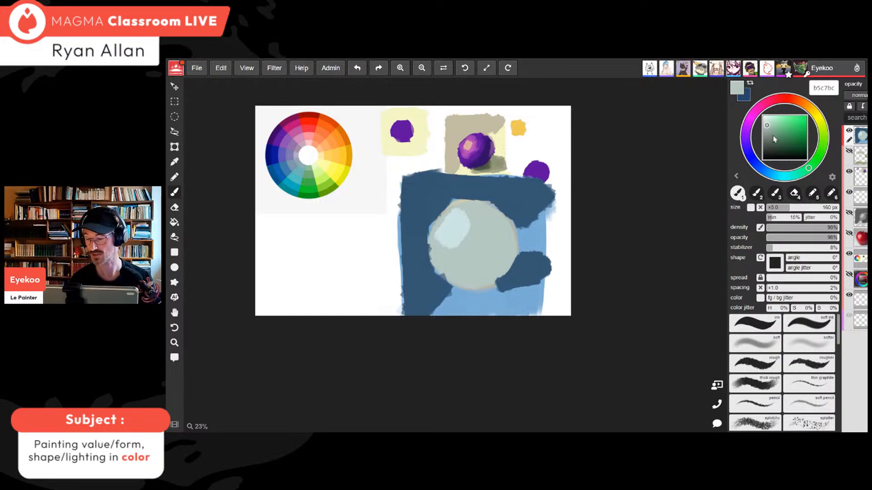
left_click(768, 132)
left_click_drag(768, 133, 770, 135)
left_click_drag(808, 169, 805, 170)
left_click_drag(770, 134, 772, 134)
left_click(800, 208)
mouse_move(507, 239)
left_mouse_down()
mouse_move(508, 232)
mouse_move(481, 275)
mouse_move(500, 273)
left_mouse_up()
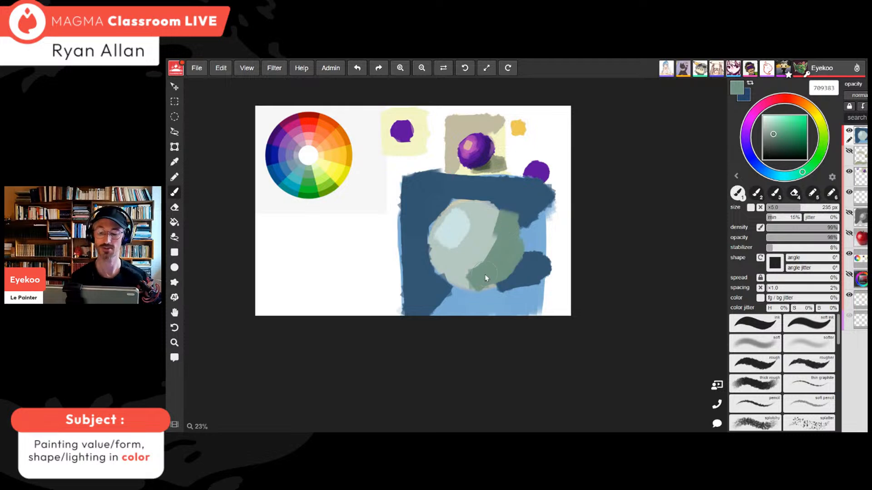
Sample the circle's highlight color, brighten it to d9fdfe and paint a stronger highlight on the circle's upper left
left_click(514, 209, "alt")
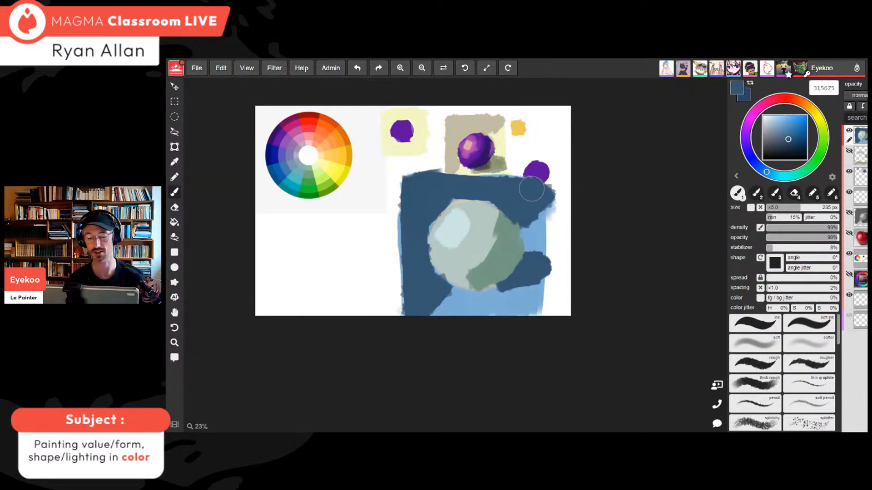
left_click(460, 226, "alt")
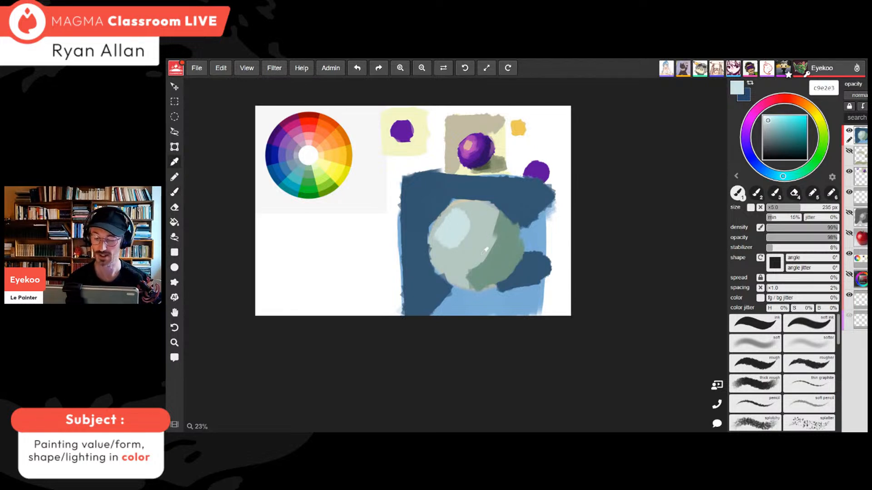
left_click_drag(446, 227, 441, 236)
left_click(512, 249, "alt")
left_click(457, 228, "alt")
left_click(769, 118)
left_click(768, 116)
left_click_drag(454, 229, 458, 238)
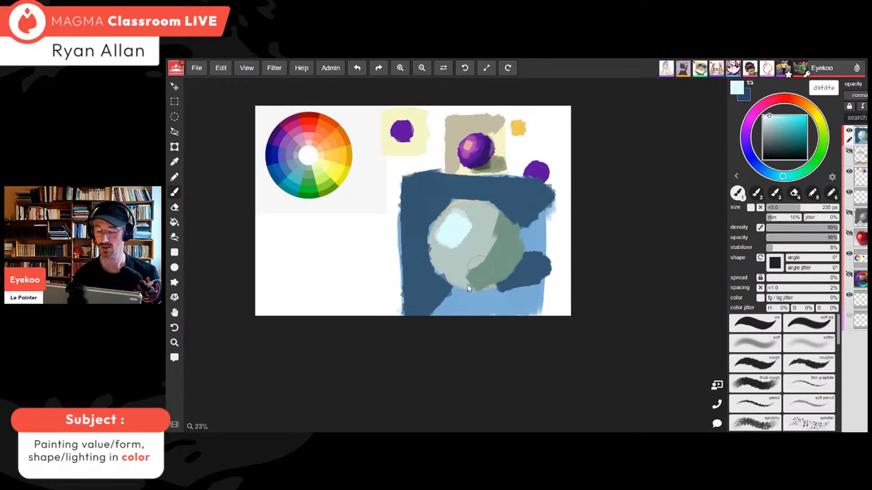
Reduce the brush to 72% density, 70% opacity and 160 px, and blend the light blue into the background's lower-left dark area
left_click(465, 299, "alt")
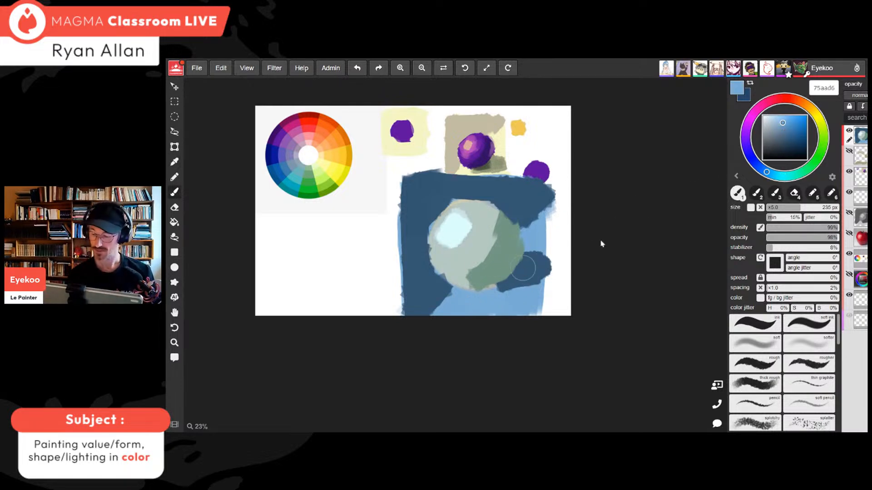
left_click(818, 227)
left_click(817, 237)
left_click(788, 208)
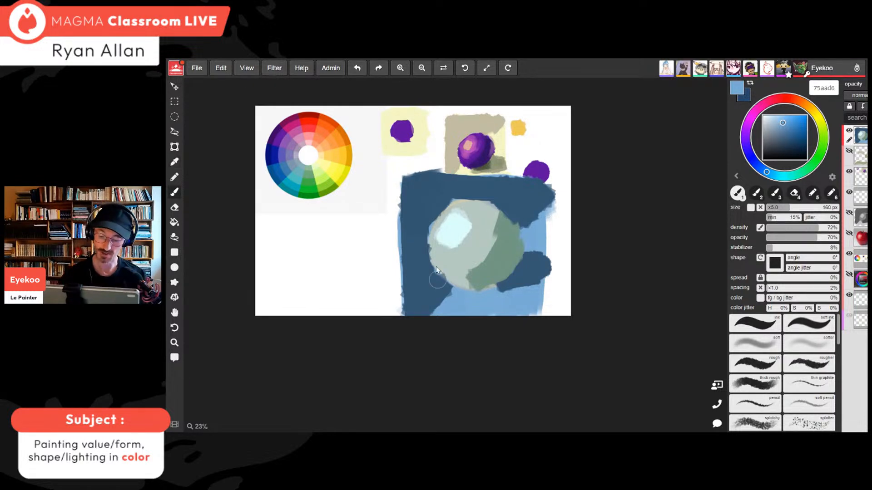
mouse_move(437, 316)
left_mouse_down()
mouse_move(429, 310)
mouse_move(443, 293)
mouse_move(414, 312)
left_mouse_up()
left_click(424, 295, "alt")
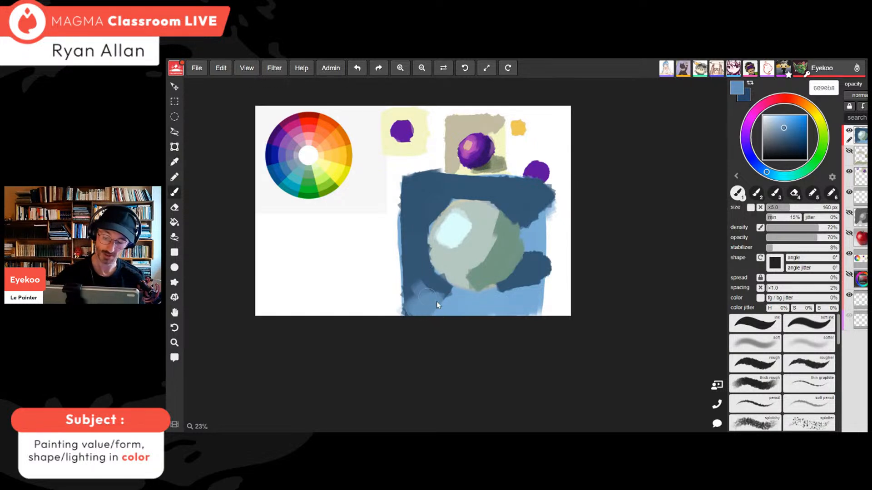
left_click(432, 290, "alt")
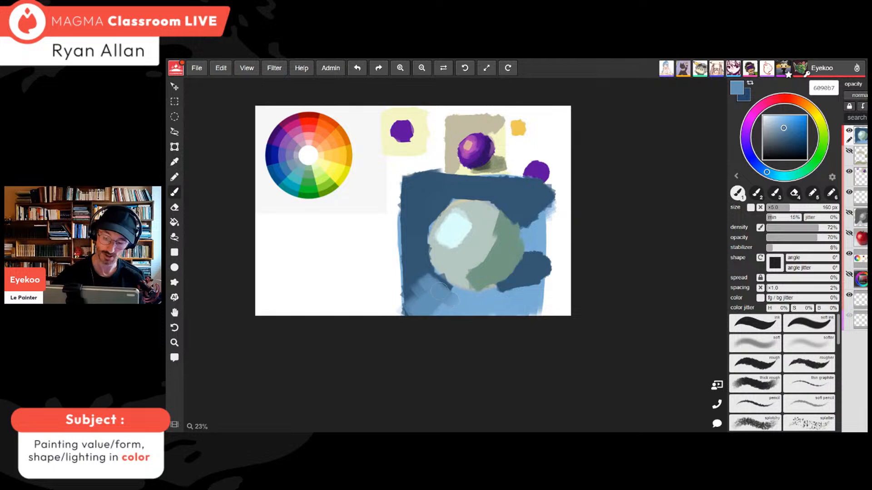
left_click(420, 297, "alt")
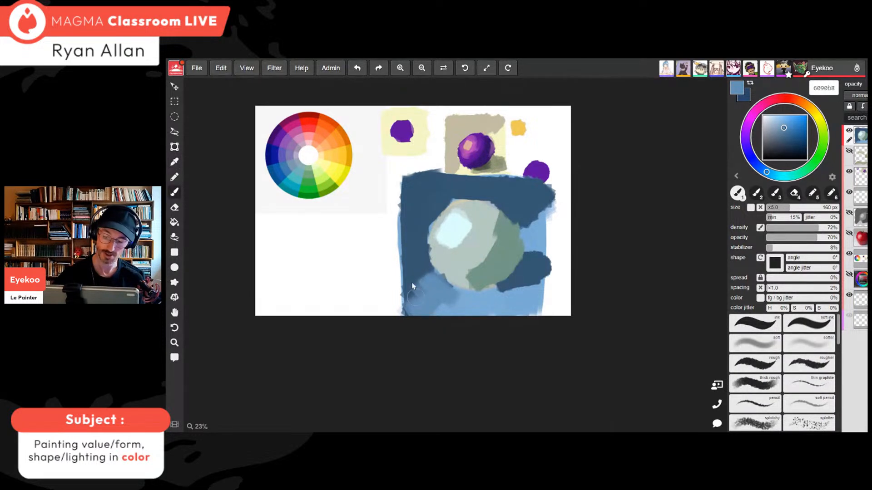
Blend sampled light blue into the dark background at the upper right of the circle
left_click(532, 200, "alt")
mouse_move(529, 204)
left_mouse_down()
mouse_move(521, 224)
mouse_move(532, 207)
left_mouse_up()
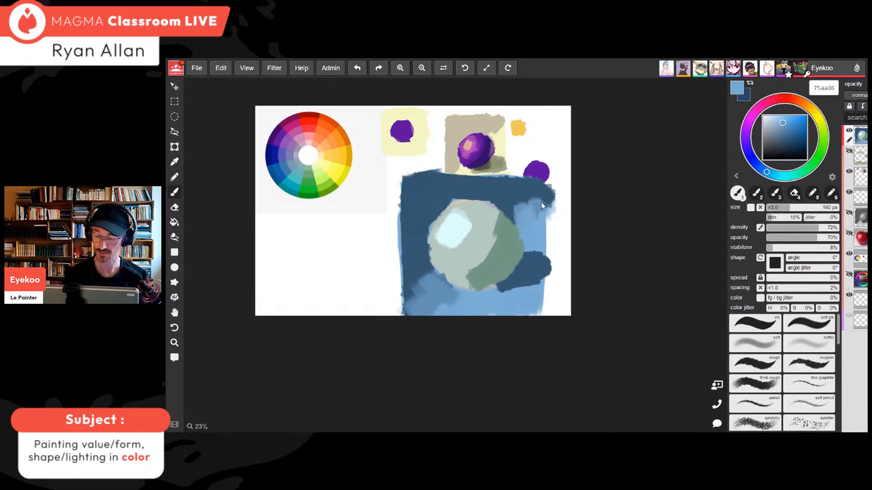
left_click(527, 206, "alt")
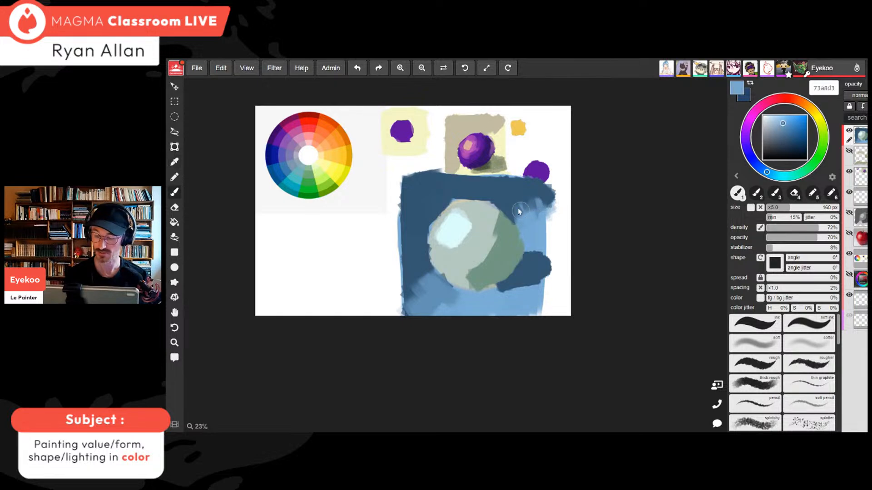
left_click(538, 204, "alt")
left_click_drag(526, 198, 511, 214)
left_click(537, 207, "alt")
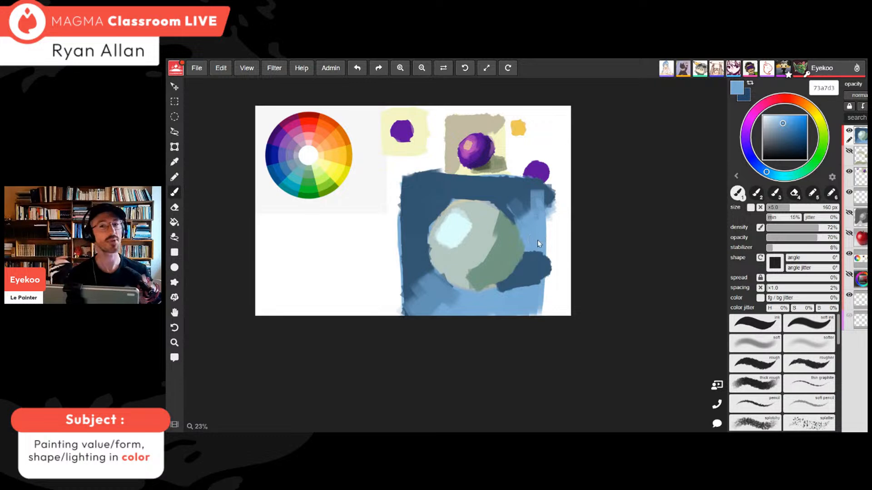
Darken the sampled background blue to 203a51 and paint it along the upper and left parts of the background
left_click(442, 196, "alt")
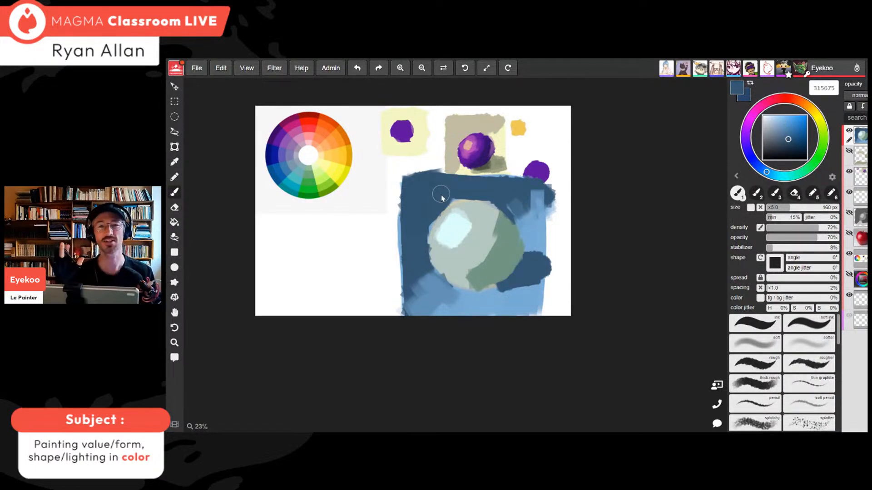
left_click(441, 184, "alt")
mouse_move(429, 183)
left_mouse_down()
mouse_move(500, 185)
mouse_move(508, 176)
left_mouse_up()
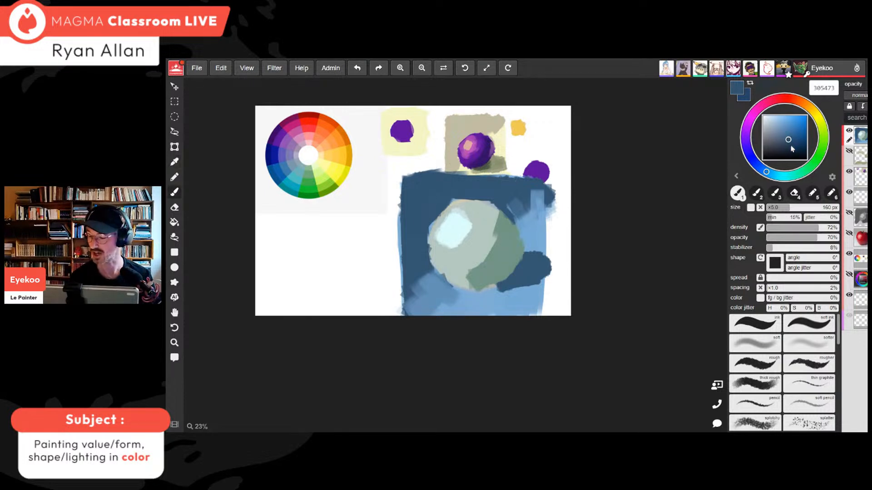
left_click_drag(788, 140, 790, 145)
mouse_move(418, 208)
left_mouse_down()
mouse_move(425, 201)
mouse_move(413, 232)
left_mouse_up()
mouse_move(415, 188)
left_mouse_down()
mouse_move(459, 189)
mouse_move(414, 191)
mouse_move(426, 193)
mouse_move(419, 182)
mouse_move(438, 205)
mouse_move(477, 188)
mouse_move(412, 205)
left_mouse_up()
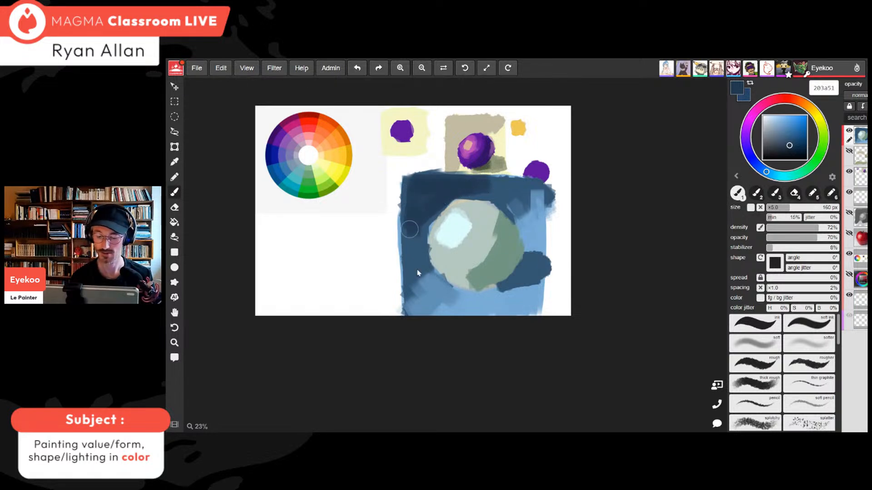
scroll(543, 325, "down", 1)
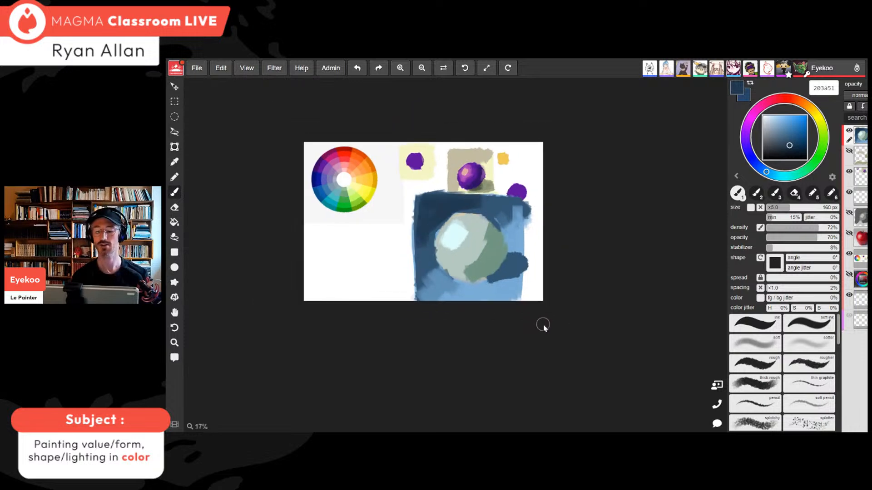
Widen the circle's highlight using its own sampled color, and extend the sampled shadow green 719484 along the circle's lower left
scroll(543, 325, "up", 1)
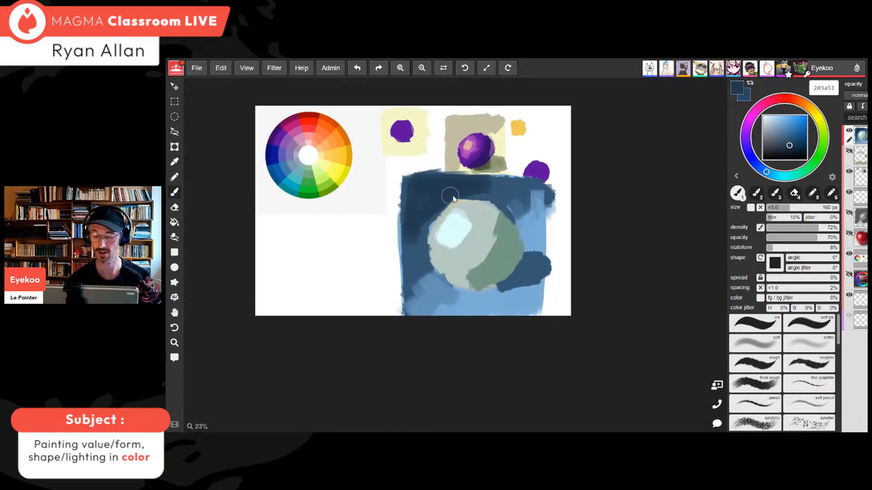
key("i")
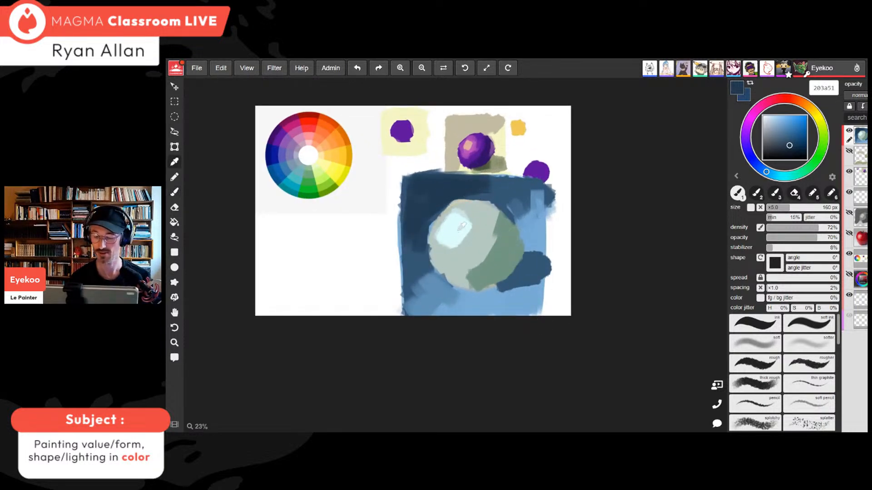
left_click(454, 229, "alt")
mouse_move(472, 231)
left_mouse_down()
mouse_move(468, 224)
mouse_move(454, 245)
mouse_move(471, 236)
mouse_move(457, 216)
mouse_move(444, 227)
mouse_move(443, 245)
mouse_move(472, 245)
mouse_move(456, 280)
left_mouse_up()
left_click(502, 241, "alt")
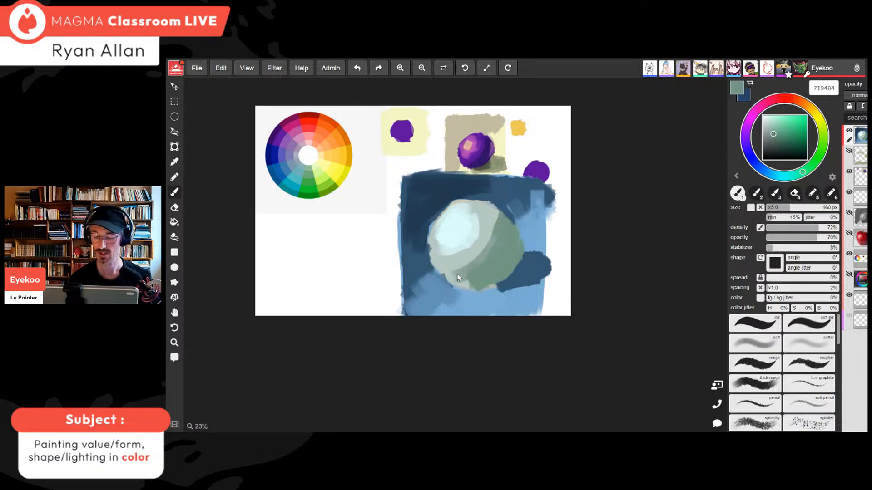
Check the values in grayscale view, blend sampled b5c7c0 along the circle's light-to-shadow boundary, and return to color
key("y")
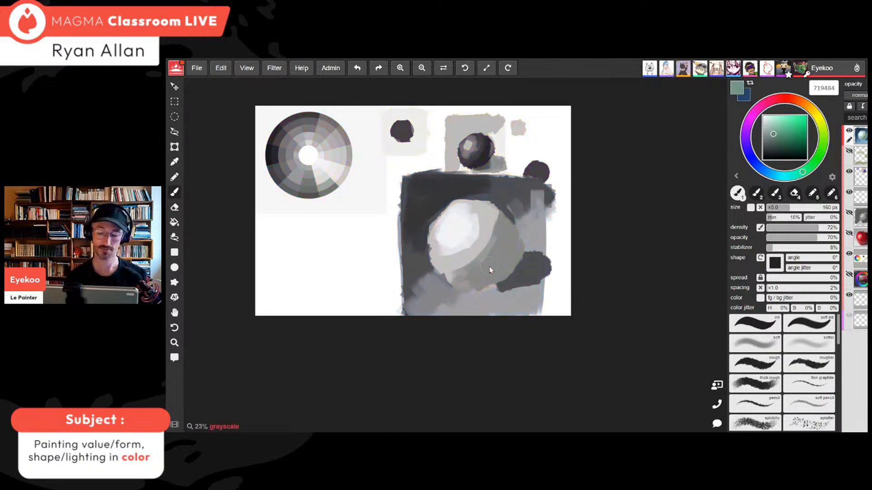
left_click(533, 239, "alt")
left_click(527, 276, "alt")
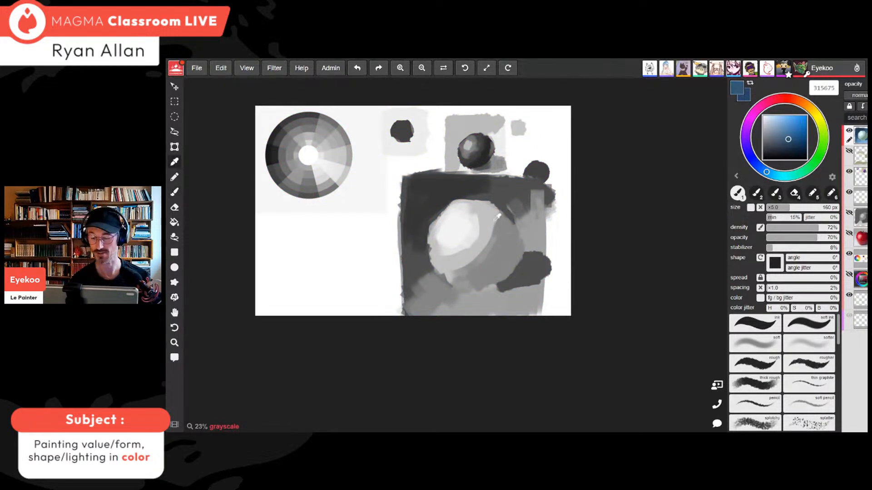
left_click(494, 227, "alt")
left_click_drag(498, 223, 496, 234)
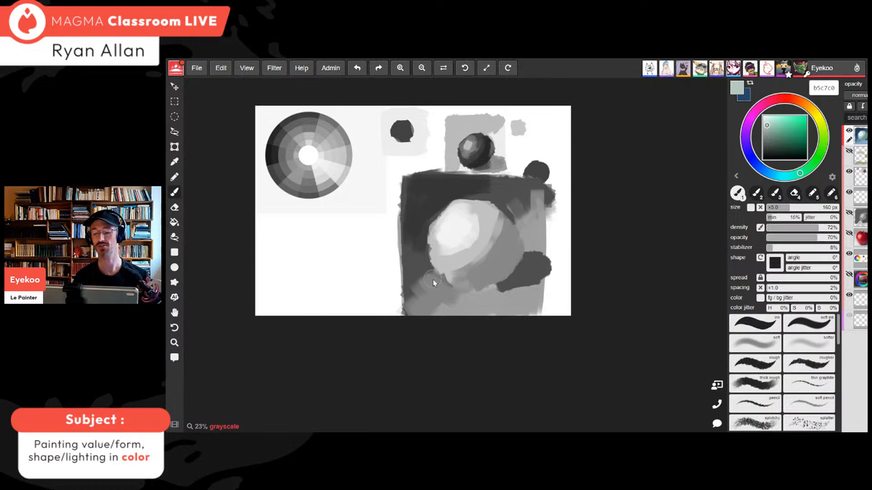
key("k")
left_click(504, 246, "alt")
left_click(777, 139)
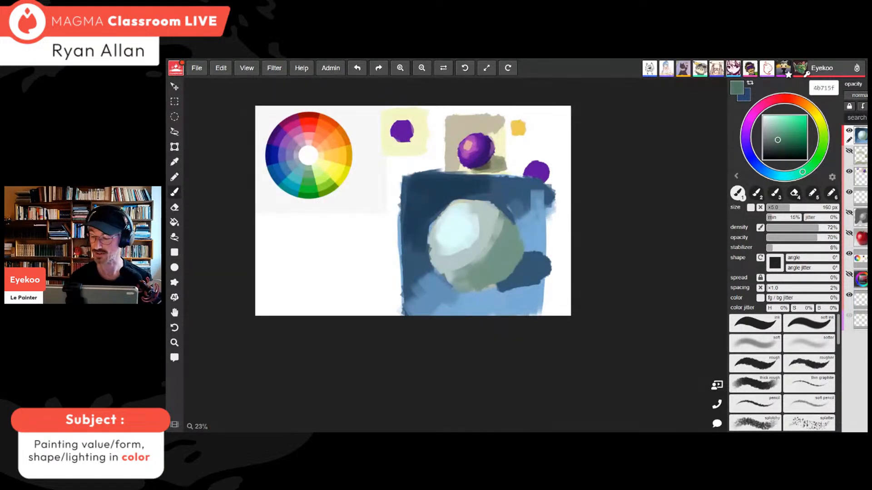
left_click_drag(775, 138, 777, 135)
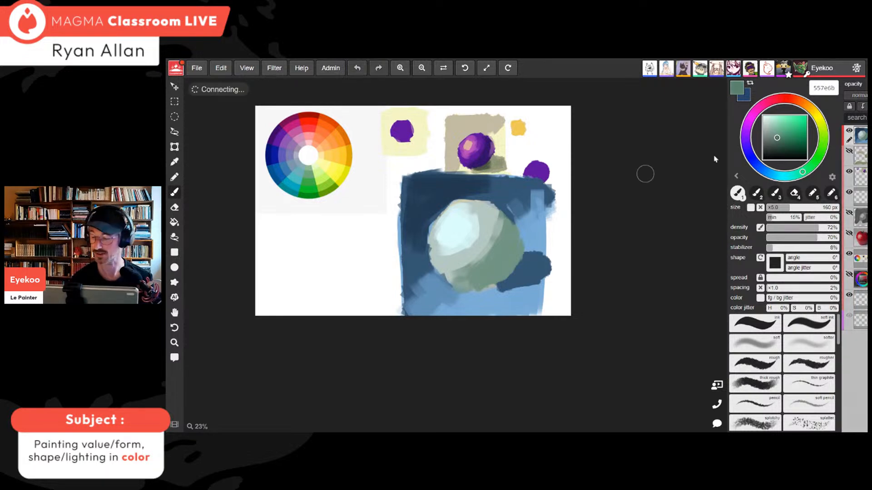
left_click(468, 234, "alt")
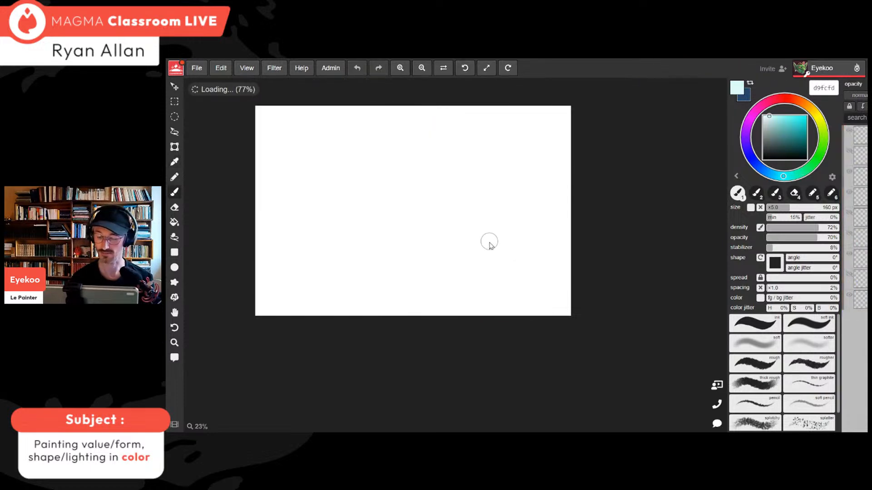
Sample the circle's light gray-green, darken it to 5b7769 and paint a diagonal core shadow band between light and shadow
left_click(482, 248, "alt")
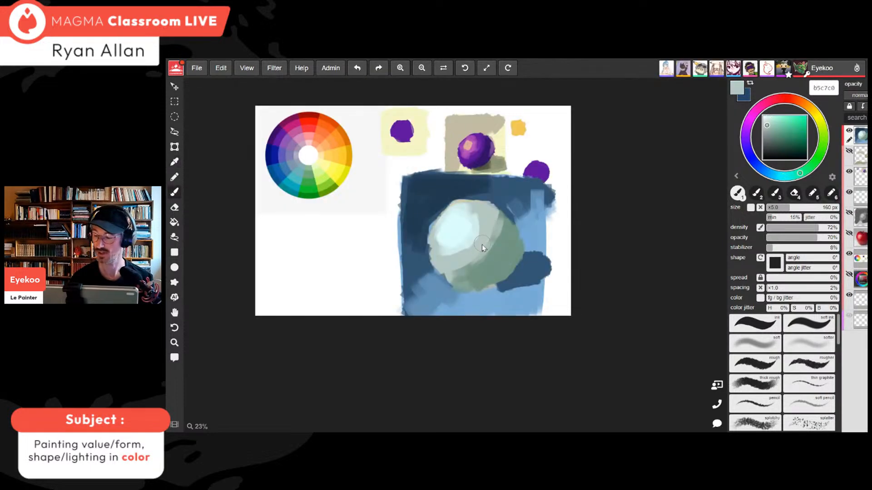
key("alt")
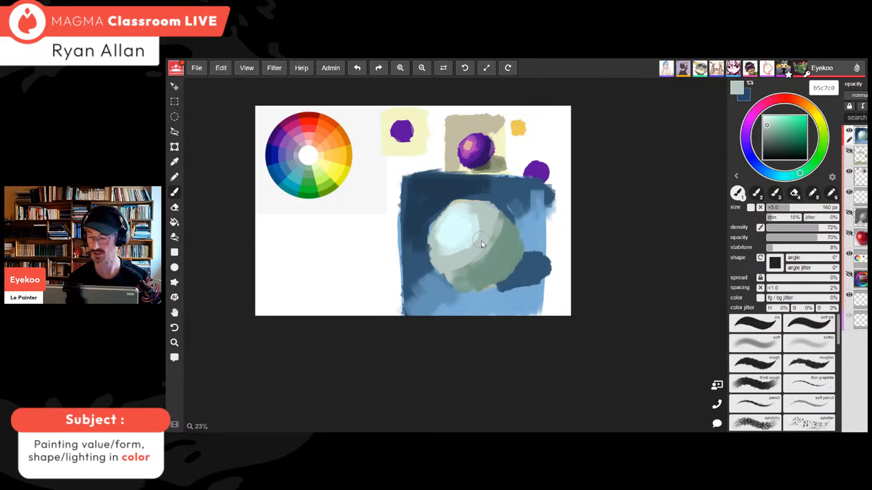
left_click(766, 140)
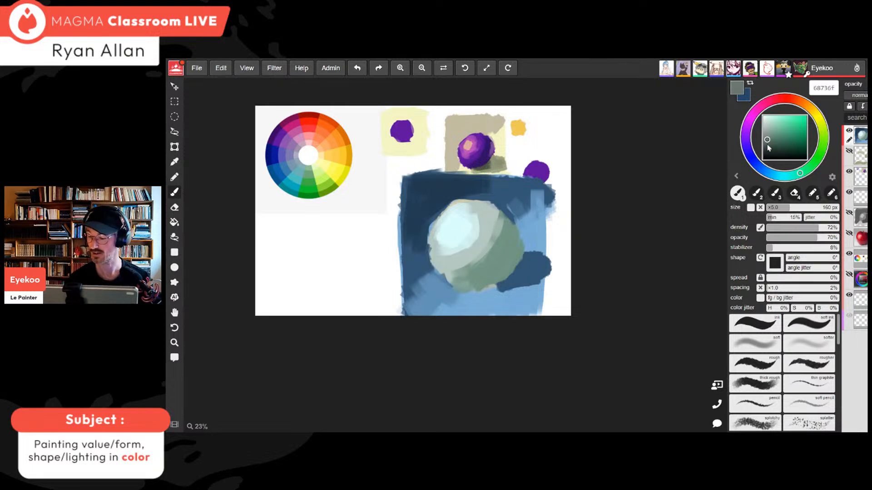
left_click(772, 139)
left_click(774, 138)
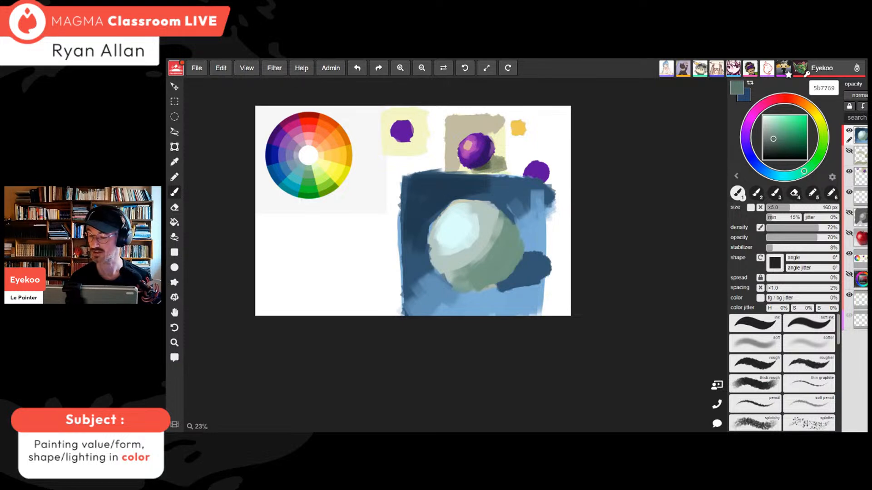
left_click_drag(505, 241, 475, 269)
mouse_move(507, 222)
left_mouse_down()
mouse_move(468, 279)
mouse_move(454, 285)
mouse_move(454, 276)
left_mouse_up()
Blend the sampled halftone 99aea5 between the circle's light side and core shadow, and resample the core shadow green 5b7769
left_click(443, 272, "alt")
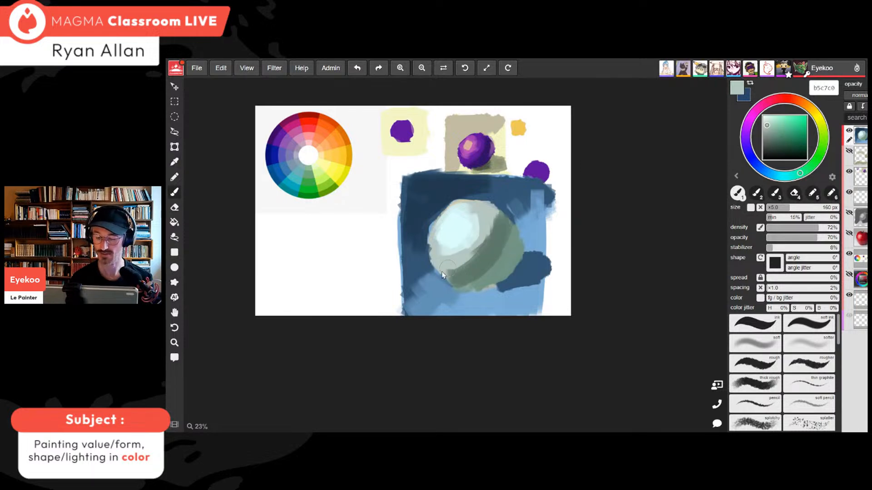
left_click(454, 278, "alt")
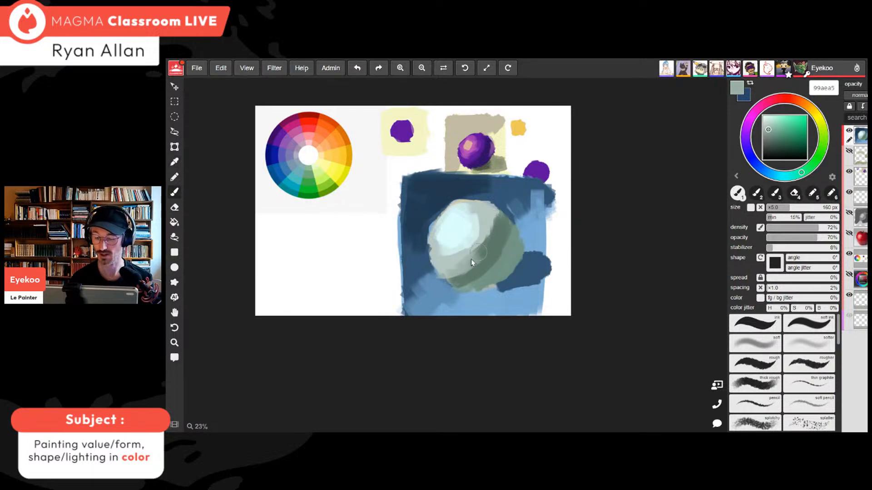
key("alt")
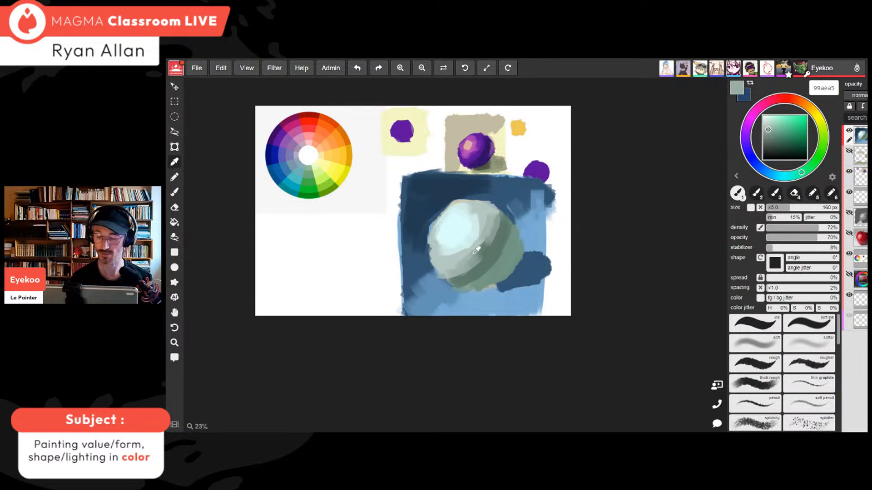
left_click(500, 250, "alt")
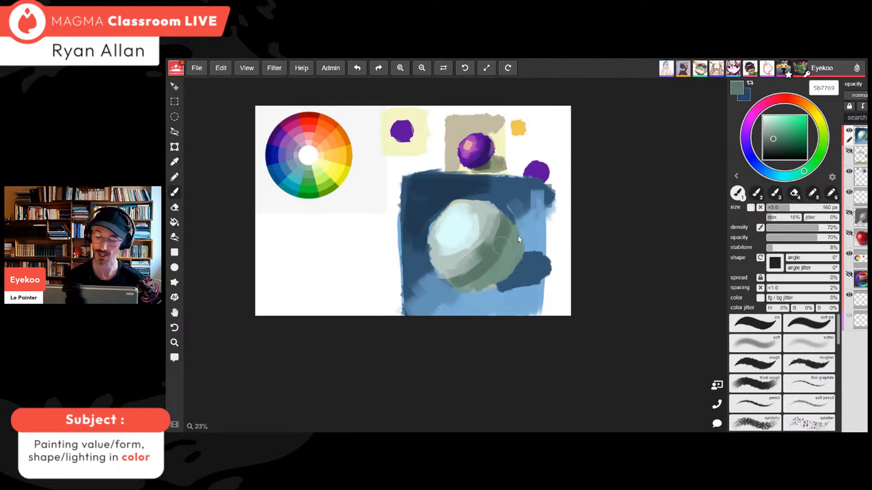
Sample the cast shadow blue 315575, reduce the brush to 70 px and trim the circle's lower-right edge
left_click(525, 274, "alt")
key("bracketleft")
key("bracketleft")
key("bracketleft")
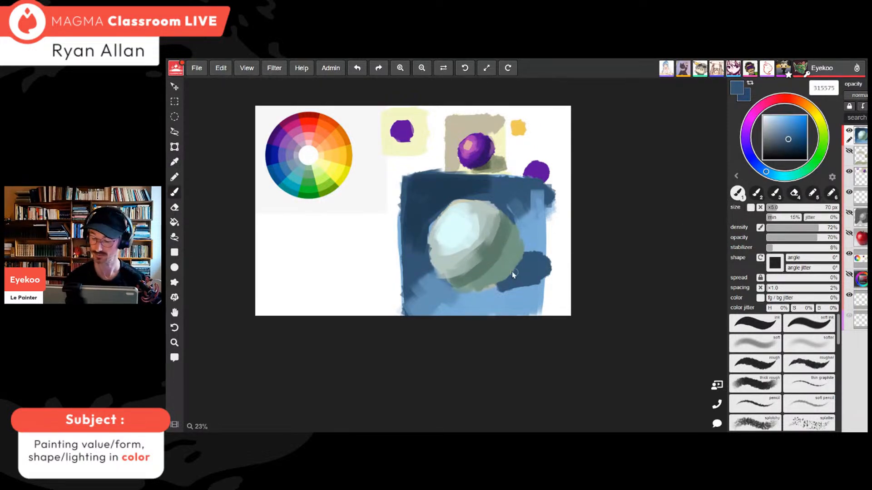
left_click_drag(523, 259, 509, 272)
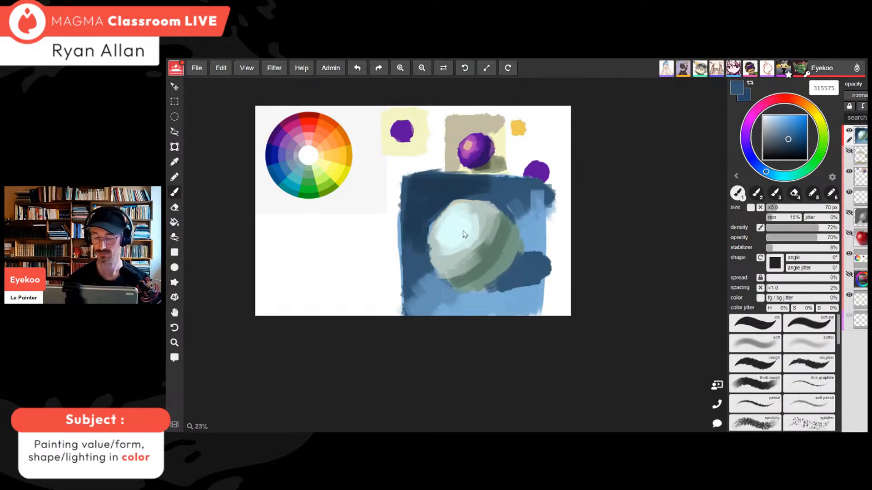
Darken the sampled light gray-green to a4b5af, enlarge the brush to 140 px and paint over the highlight's lower-right side
left_click(453, 225, "alt")
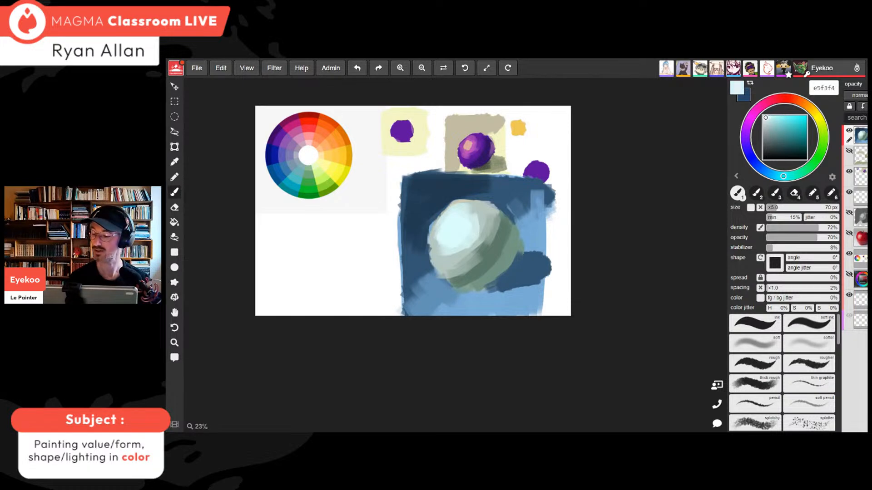
left_click(487, 216, "alt")
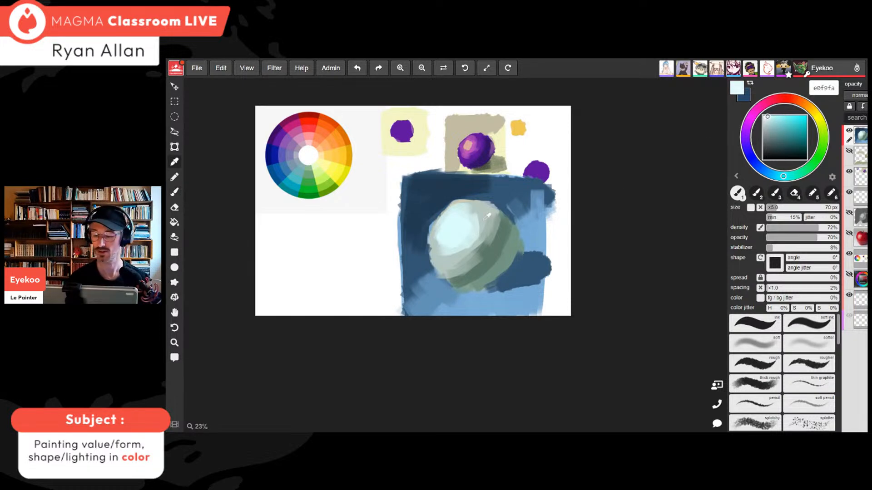
left_click(490, 212, "alt")
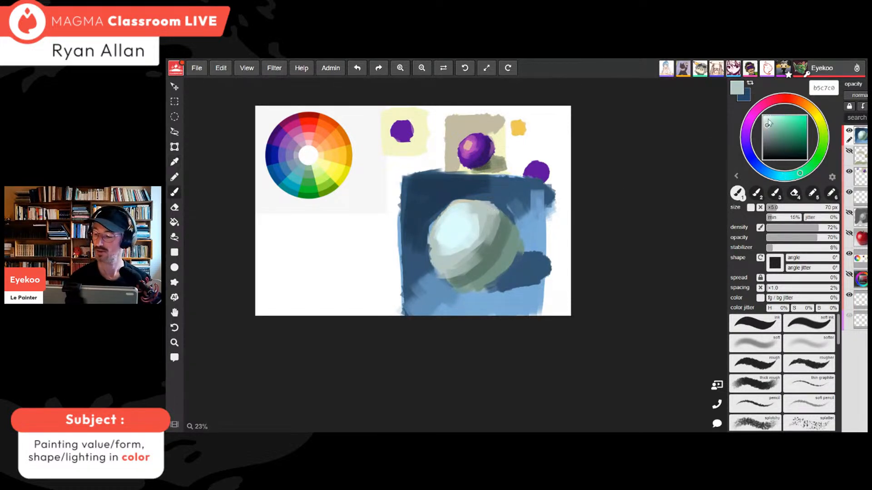
left_click(769, 130)
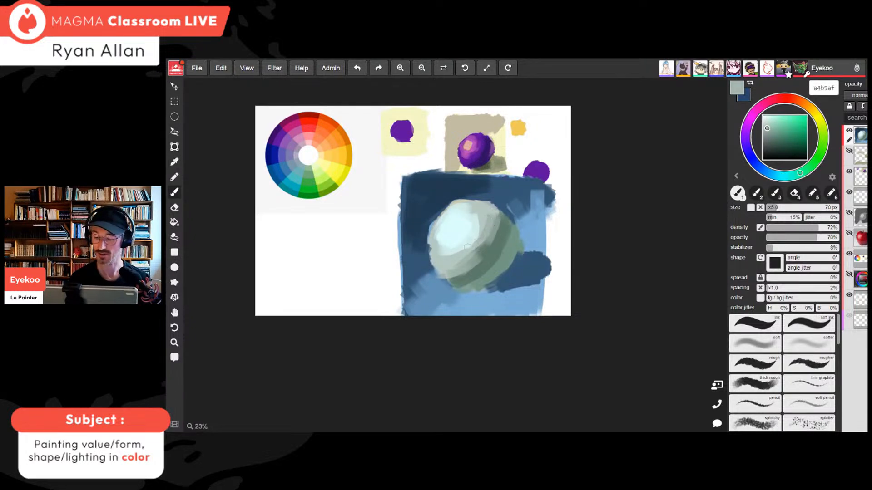
key("bracketright")
mouse_move(476, 222)
left_mouse_down()
mouse_move(480, 244)
mouse_move(457, 246)
mouse_move(485, 219)
mouse_move(477, 227)
mouse_move(476, 206)
left_mouse_up()
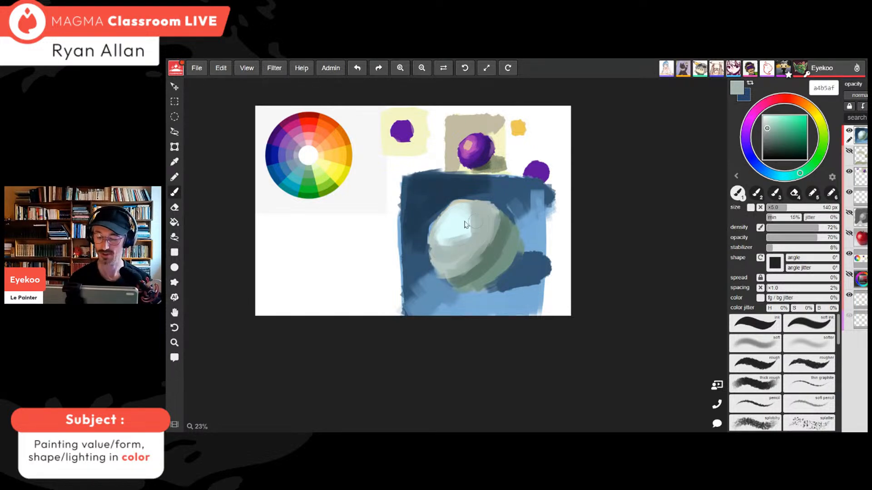
Shift the sampled light gray-green to the more saturated 9eccba and paint it across the circle's light side
left_click(442, 251, "alt")
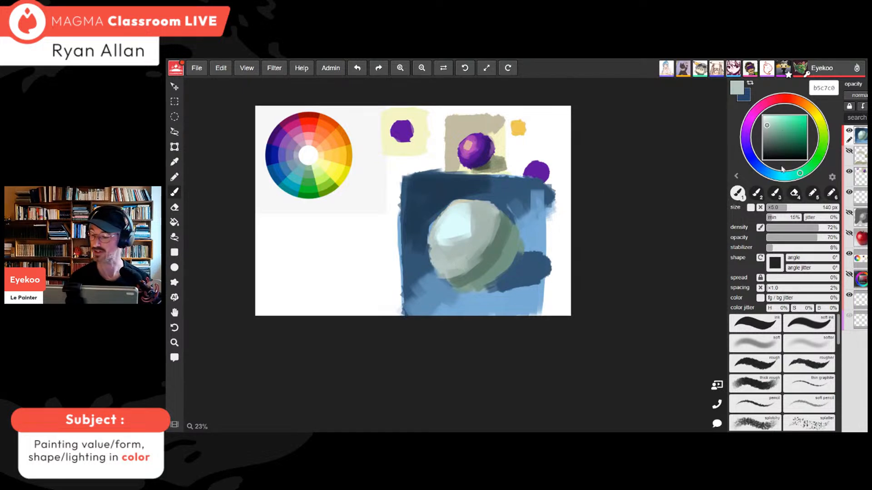
left_click(773, 124)
mouse_move(447, 263)
left_mouse_down()
mouse_move(476, 245)
mouse_move(488, 218)
left_mouse_up()
Blend the sampled highlight and light green tones around the highlight and the circle's lower-left light area
left_click(447, 224, "alt")
mouse_move(440, 236)
left_mouse_down()
mouse_move(459, 208)
mouse_move(463, 237)
left_mouse_up()
left_click(458, 223, "alt")
left_click(484, 219, "alt")
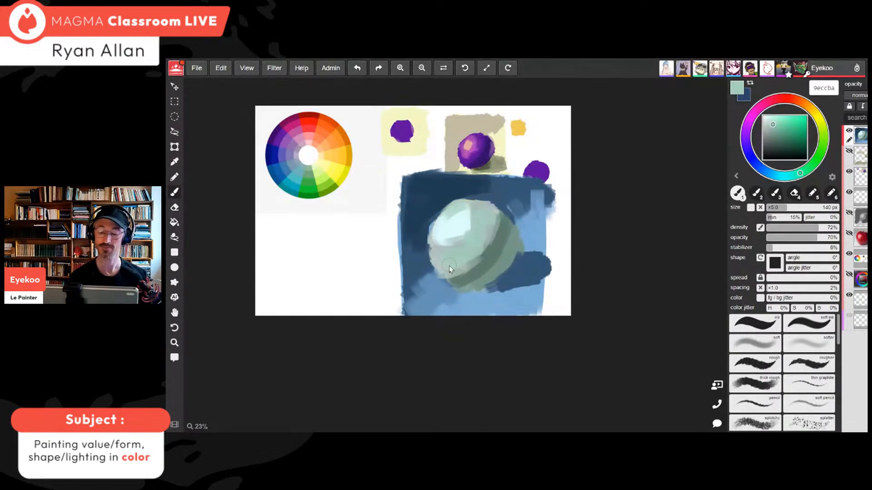
left_click(495, 229, "alt")
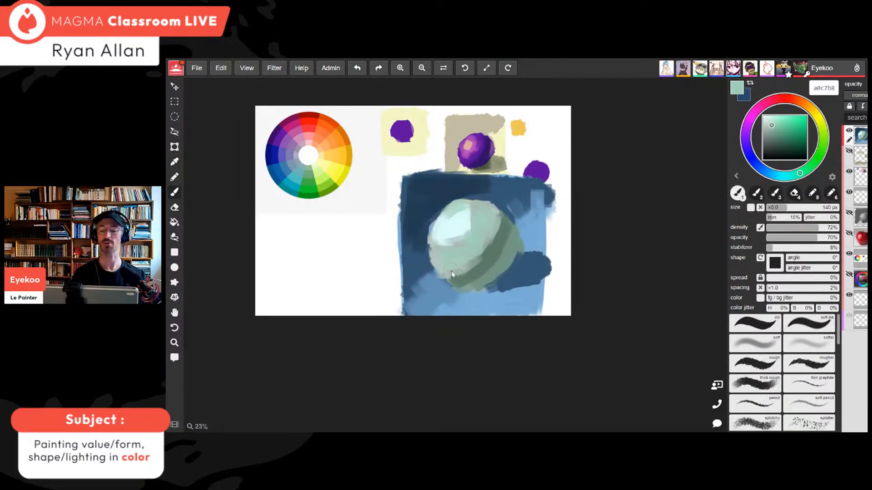
Sample the dark background blue 223d55, reduce the brush to 35 px and darken the cast shadow beside and beneath the circle
left_click(537, 254, "alt")
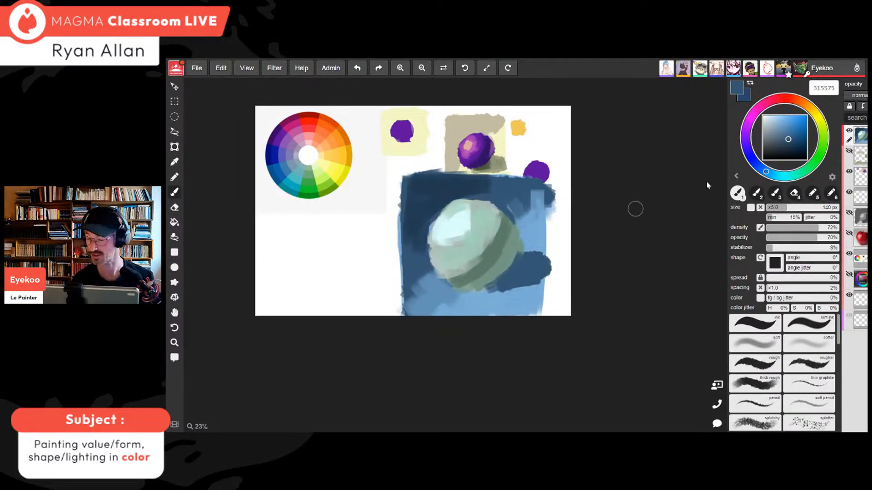
left_click(432, 189, "alt")
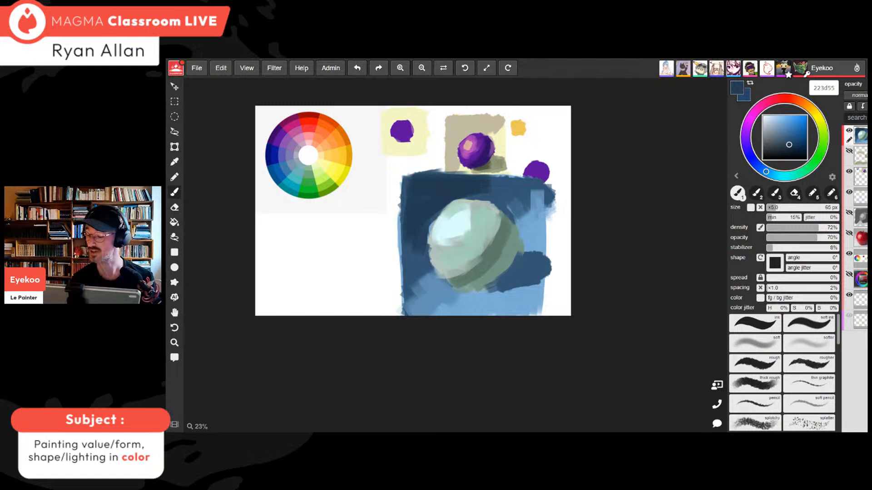
key("ctrl+plus")
key("ctrl+plus")
key("ctrl+plus")
key("ctrl+plus")
key("ctrl+plus")
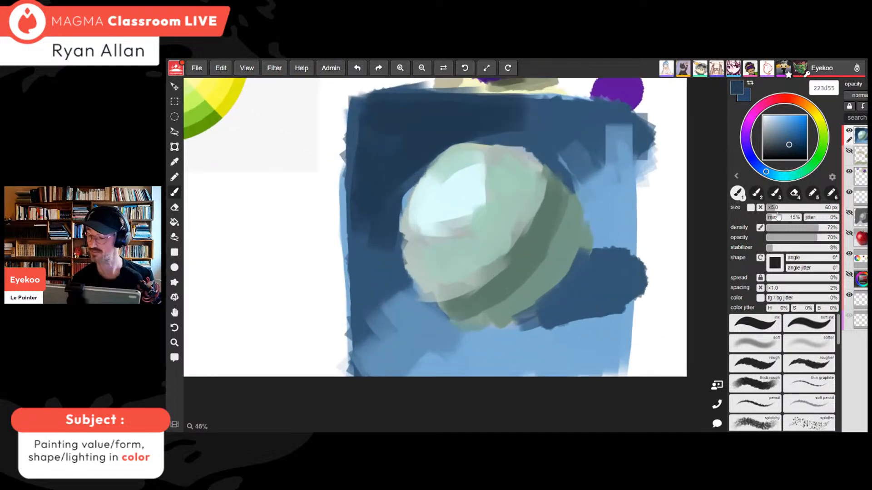
mouse_move(547, 286)
left_mouse_down()
mouse_move(528, 320)
mouse_move(572, 271)
mouse_move(502, 325)
mouse_move(572, 308)
mouse_move(583, 279)
left_mouse_up()
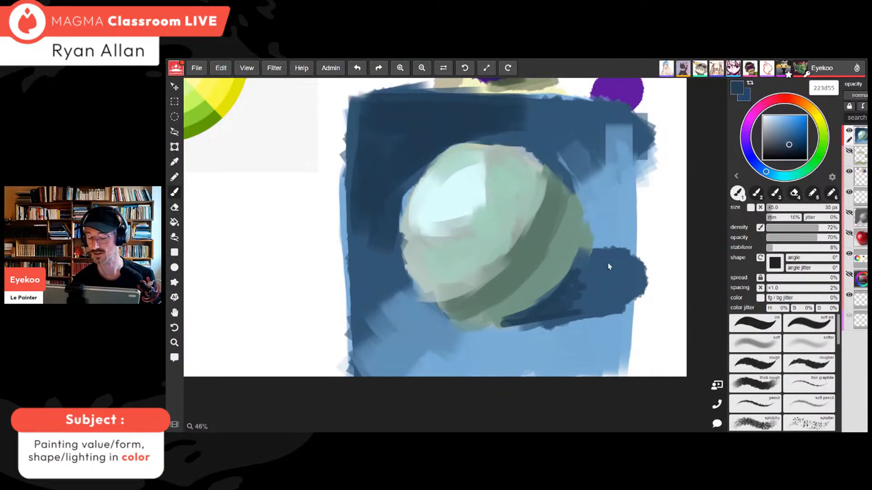
Sample light green a0c6b8 and, with a 110 px brush at 52% density and 53% opacity, blend the circle's highlight and core shadow edges
left_click(535, 250, "alt")
key("ctrl+minus")
key("ctrl+minus")
key("ctrl+minus")
key("ctrl+minus")
key("ctrl+minus")
key("ctrl+minus")
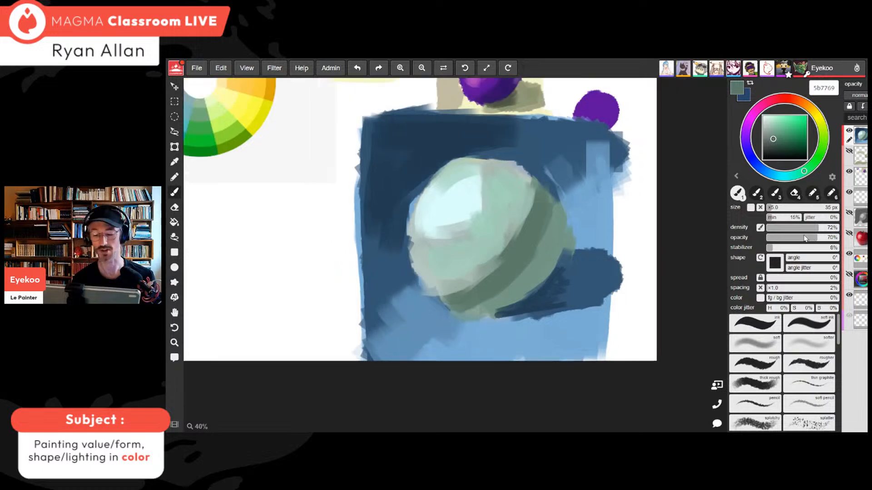
key("ctrl+equal")
key("ctrl+equal")
left_click(477, 253, "alt")
left_click(781, 209)
left_click(810, 228)
left_click(804, 238)
left_click(804, 228)
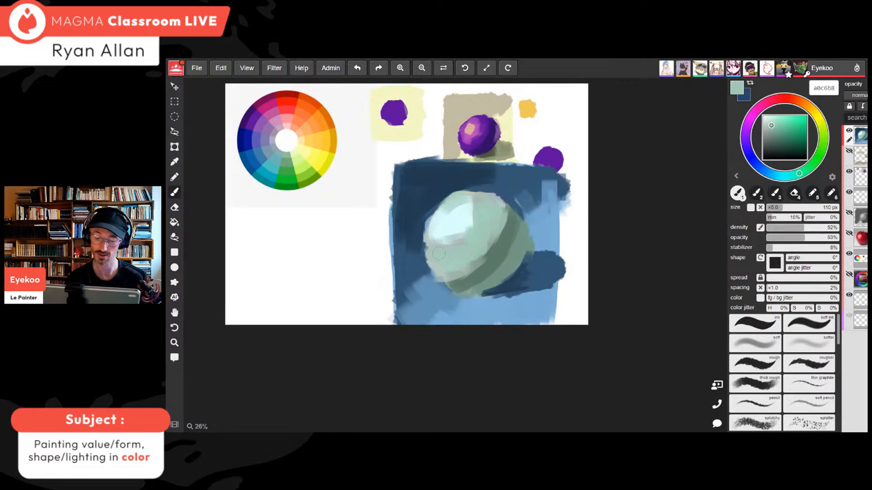
left_click_drag(456, 240, 471, 218)
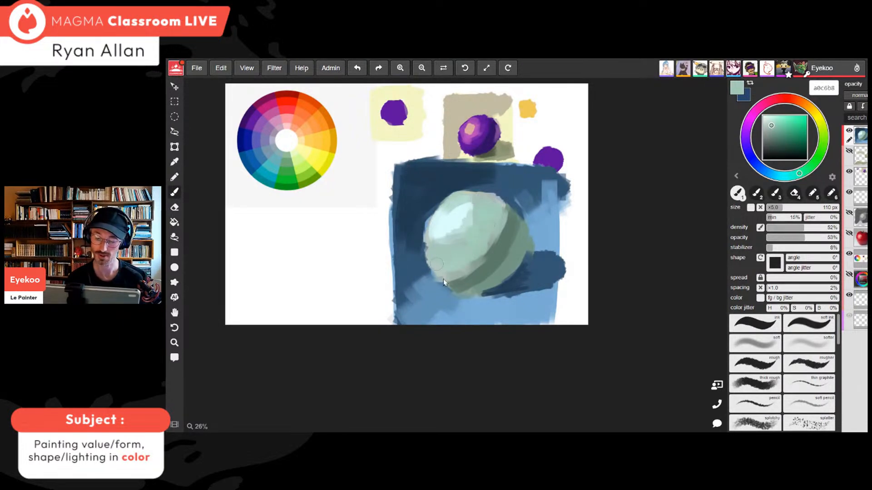
mouse_move(454, 269)
left_mouse_down()
mouse_move(437, 261)
mouse_move(488, 255)
mouse_move(503, 231)
left_mouse_up()
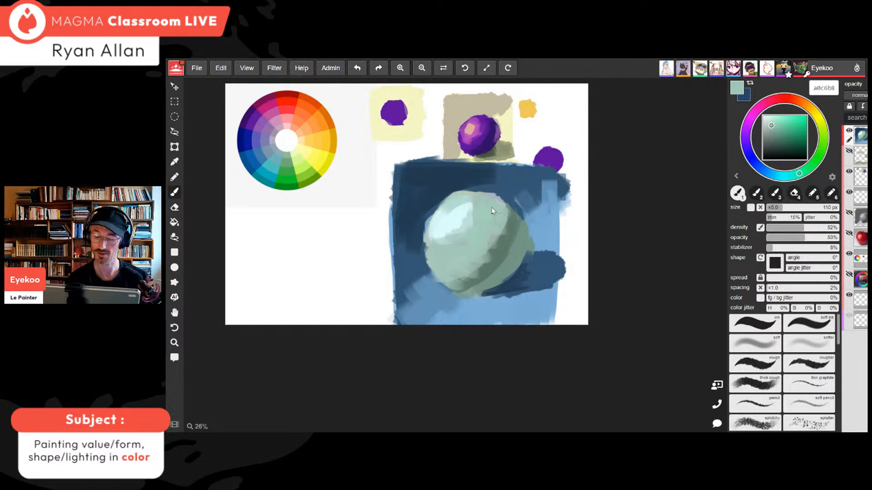
Blend the edges of the sphere's core shadow with the sampled light green a4cabc and dark green 5e7a6c
left_click(509, 233, "alt")
mouse_move(505, 219)
left_mouse_down()
mouse_move(483, 264)
mouse_move(454, 282)
mouse_move(505, 221)
left_mouse_up()
left_click(481, 262, "alt")
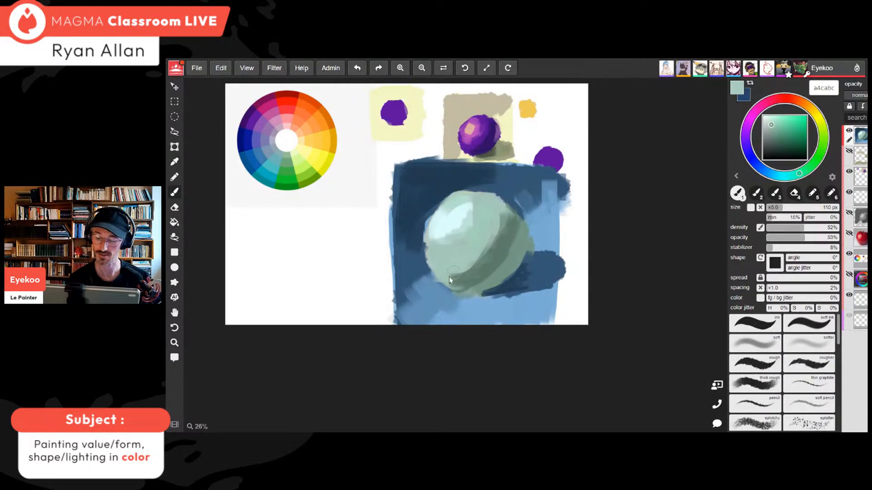
left_click(453, 282, "alt")
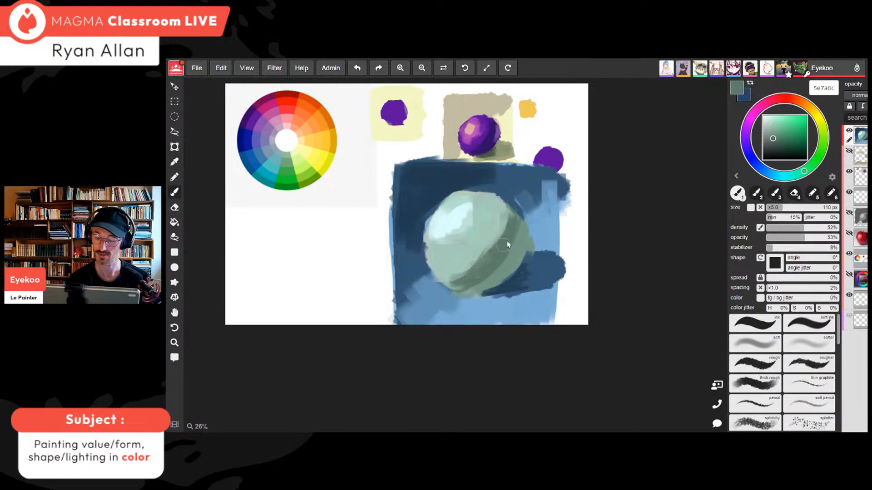
Shift the sampled green to the bluer 90b5ac and paint reflected light along the sphere's shadow-side rim with a 60 px brush
key("alt")
left_click(520, 233, "alt")
left_click_drag(802, 173, 798, 174)
left_click_drag(778, 144, 772, 129)
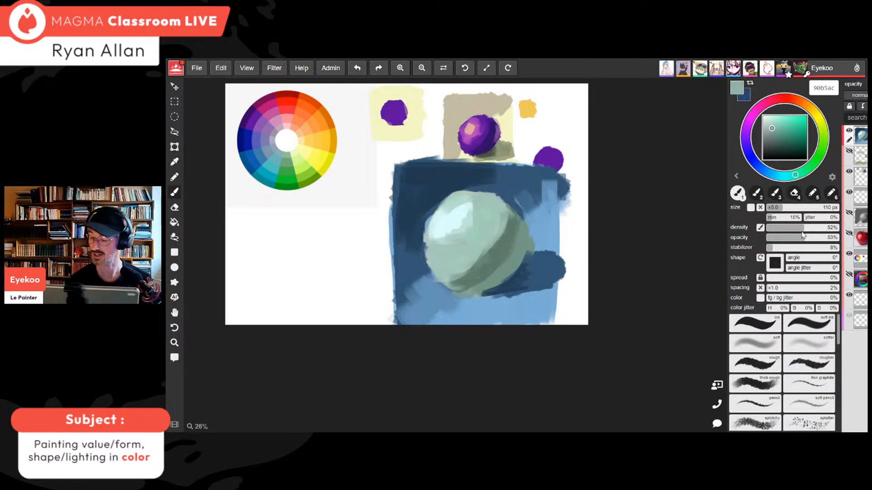
key("bracketleft")
key("bracketleft")
key("bracketleft")
key("bracketleft")
key("bracketleft")
left_click_drag(525, 230, 518, 265)
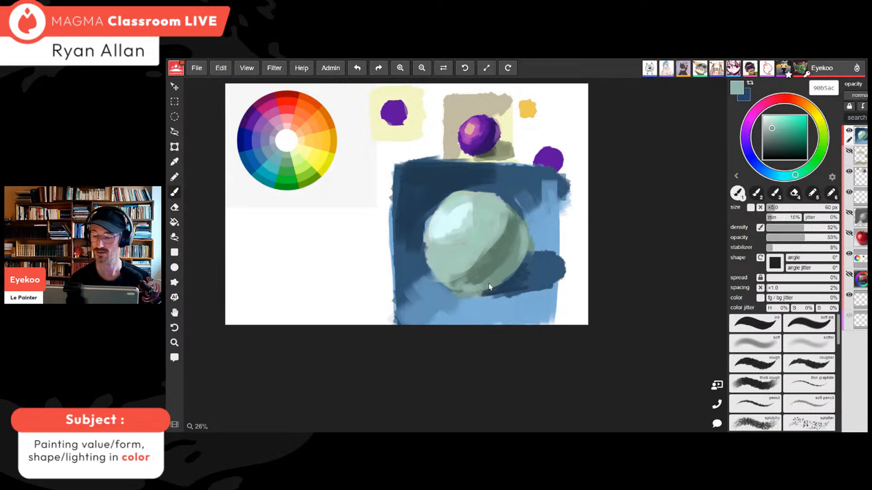
Sample the dark blue 203a51 from beside the sphere and darken the upper part of the blue background
key("ctrl+minus")
key("ctrl+minus")
key("ctrl+minus")
key("ctrl+plus")
key("ctrl+plus")
key("ctrl+plus")
key("alt")
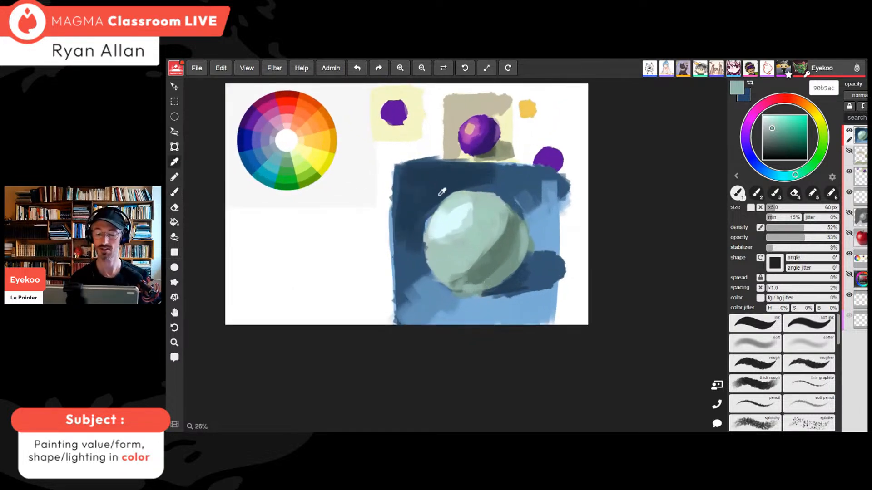
left_click(439, 195, "alt")
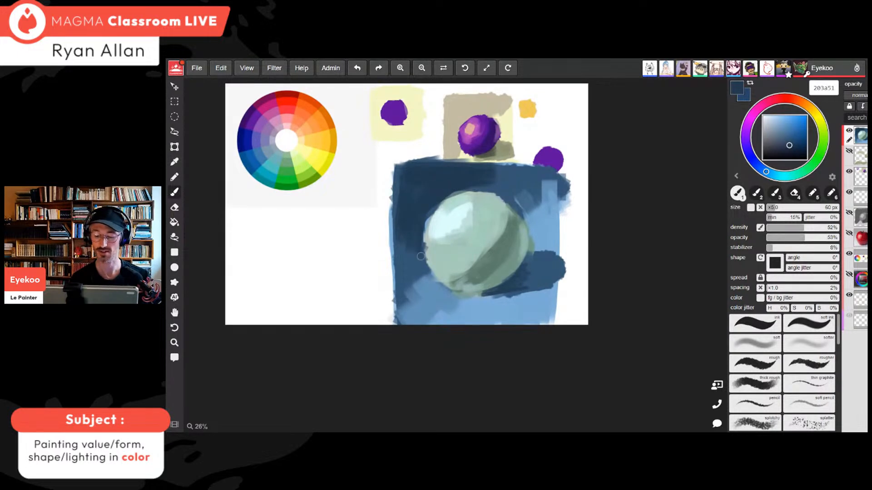
key("ctrl+minus")
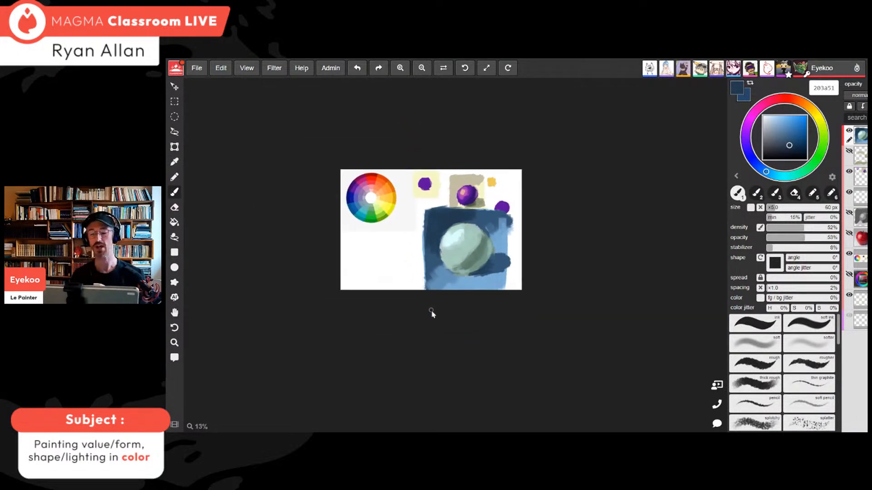
key("ctrl+minus")
key("ctrl+plus")
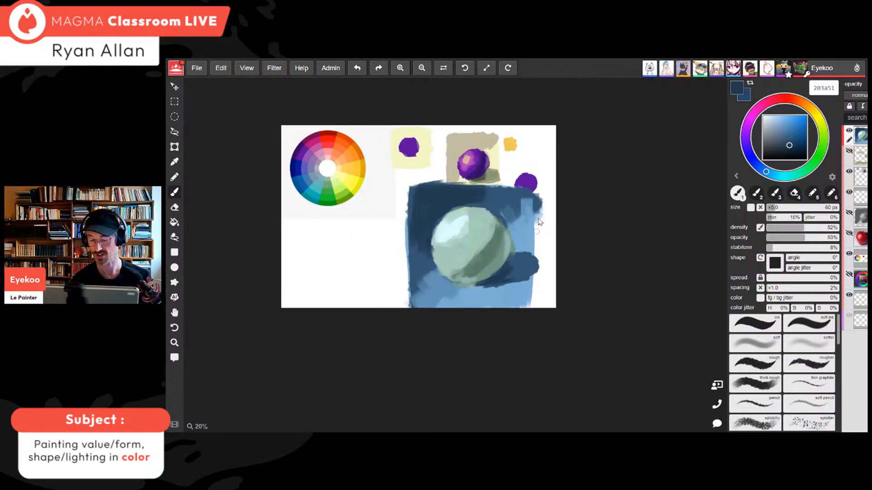
left_click_drag(428, 189, 485, 189)
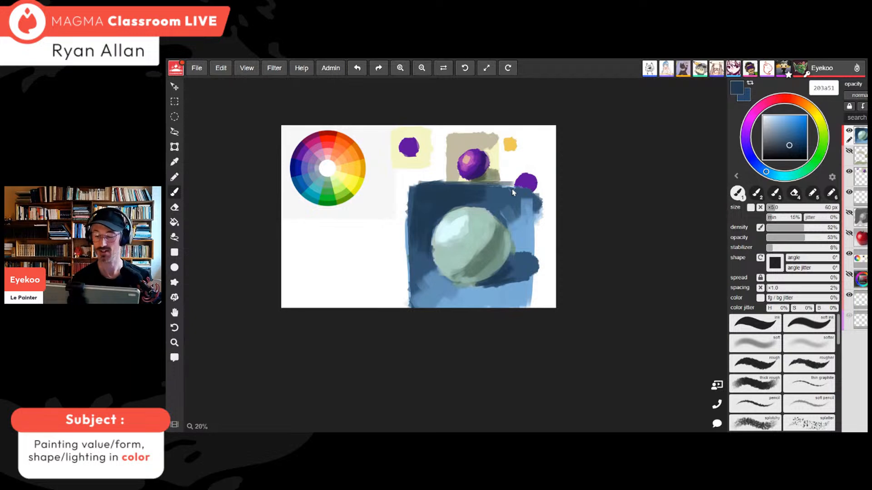
Reveal the full layer list and hide Layer #11 with the blue sphere study
left_click(737, 176)
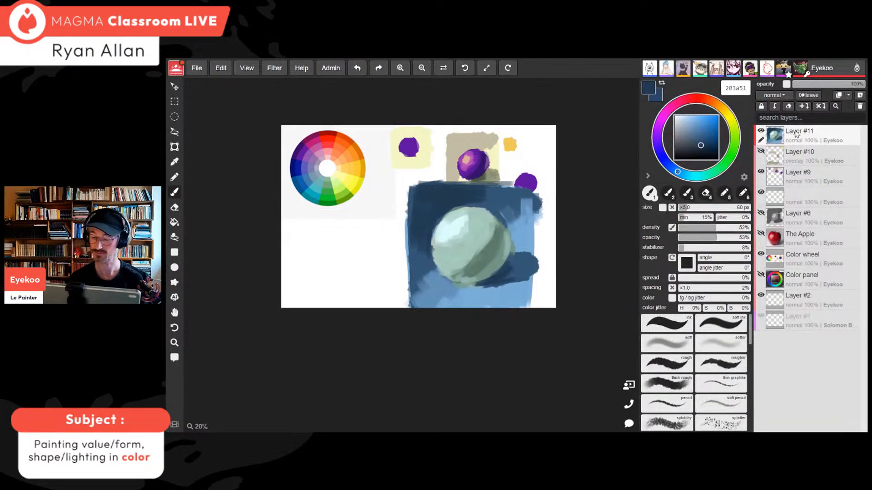
left_click(761, 131)
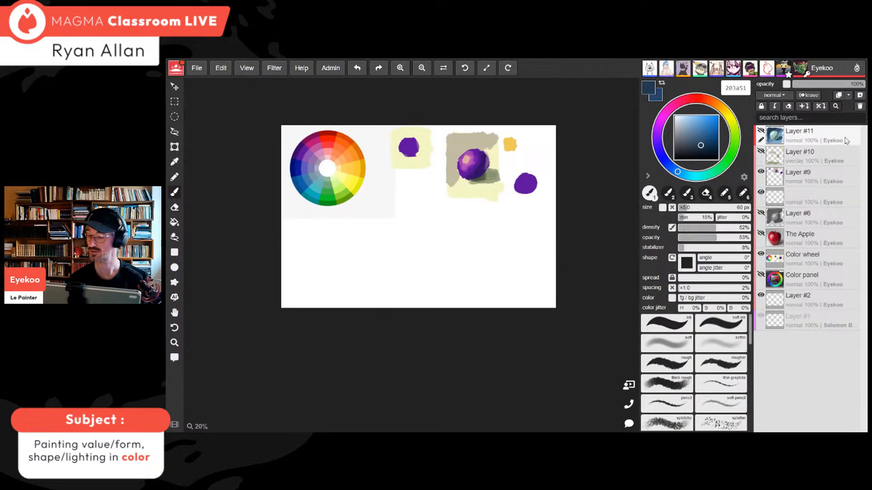
key("ctrl+plus")
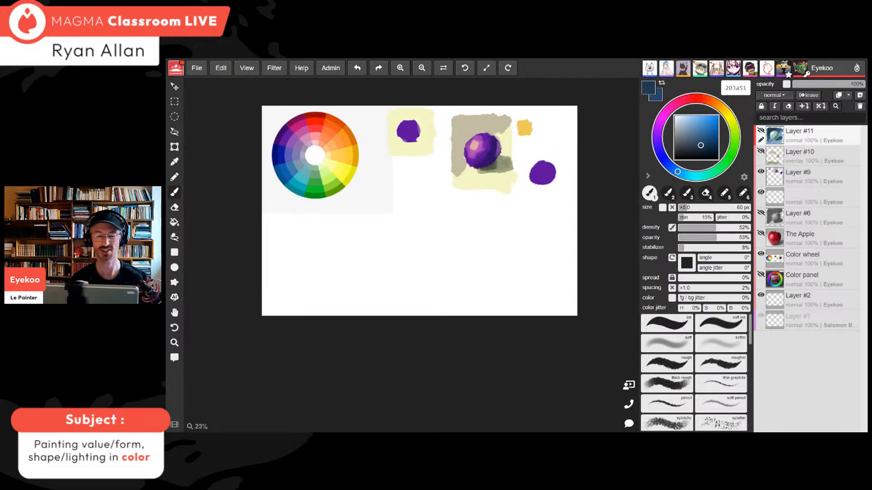
Add a new layer and paint a large square in orange b5622d with a 415 px brush at full density and opacity
left_click(711, 101)
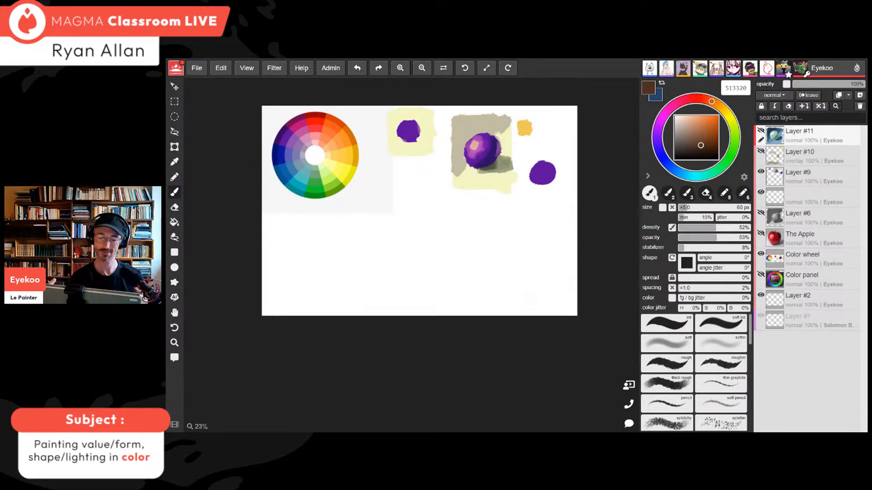
key("ctrl+plus")
key("ctrl+plus")
key("ctrl+plus")
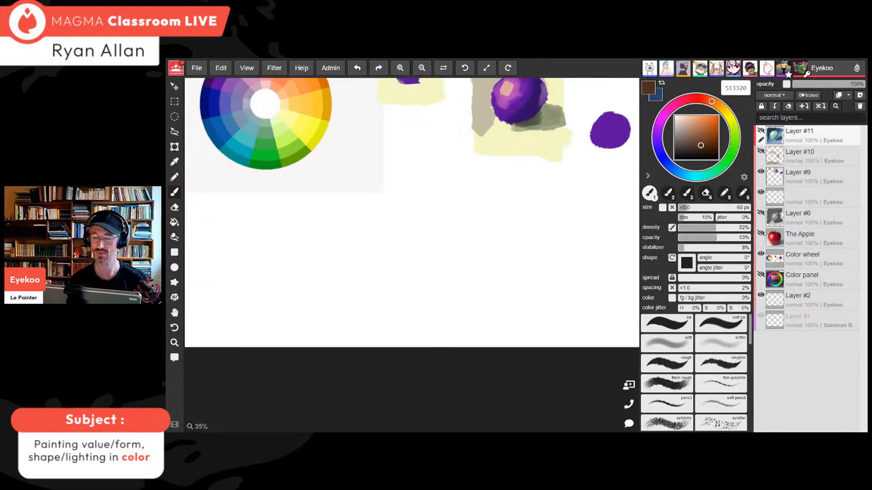
left_click_drag(701, 145, 707, 128)
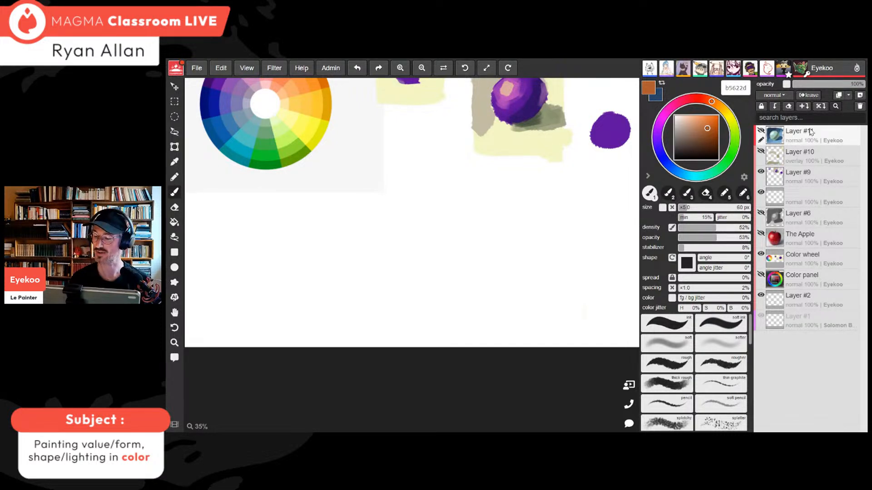
left_click(859, 96)
mouse_move(713, 207)
left_mouse_down()
mouse_move(755, 230)
mouse_move(744, 208)
left_mouse_up()
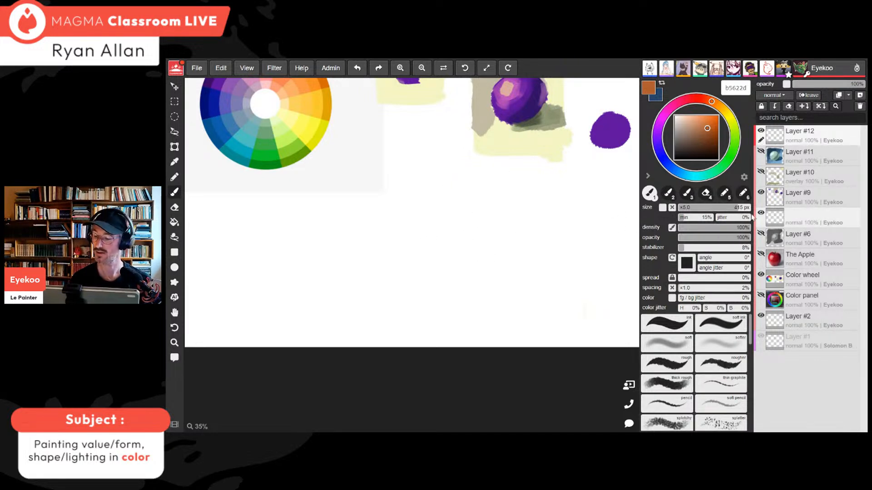
mouse_move(431, 185)
left_mouse_down()
mouse_move(444, 214)
mouse_move(486, 253)
mouse_move(502, 258)
mouse_move(526, 241)
mouse_move(538, 291)
mouse_move(513, 313)
mouse_move(427, 291)
mouse_move(421, 182)
mouse_move(437, 174)
mouse_move(520, 180)
left_mouse_up()
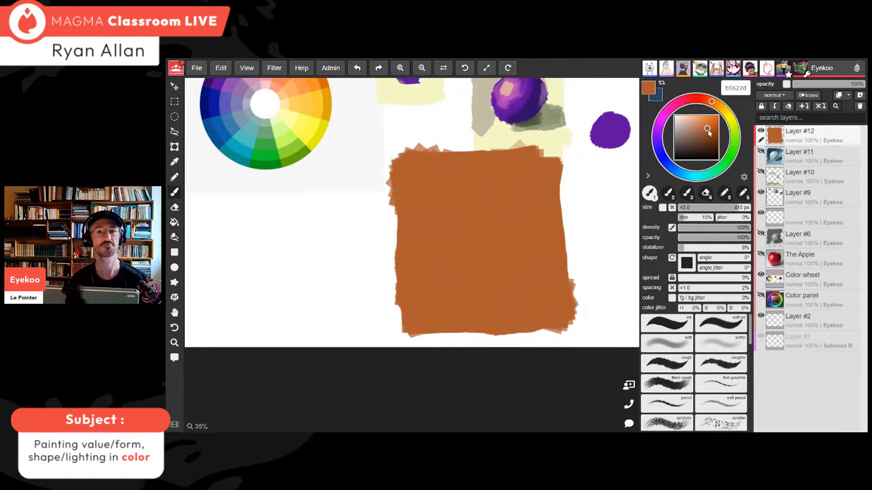
Paint a circle in neutral beige baab84 in the middle of the orange square, undoing the misshapen stroke
mouse_move(712, 101)
left_mouse_down()
mouse_move(720, 106)
mouse_move(686, 128)
mouse_move(723, 109)
left_mouse_up()
mouse_move(485, 236)
left_mouse_down()
mouse_move(465, 230)
mouse_move(473, 244)
mouse_move(483, 222)
mouse_move(497, 265)
left_mouse_up()
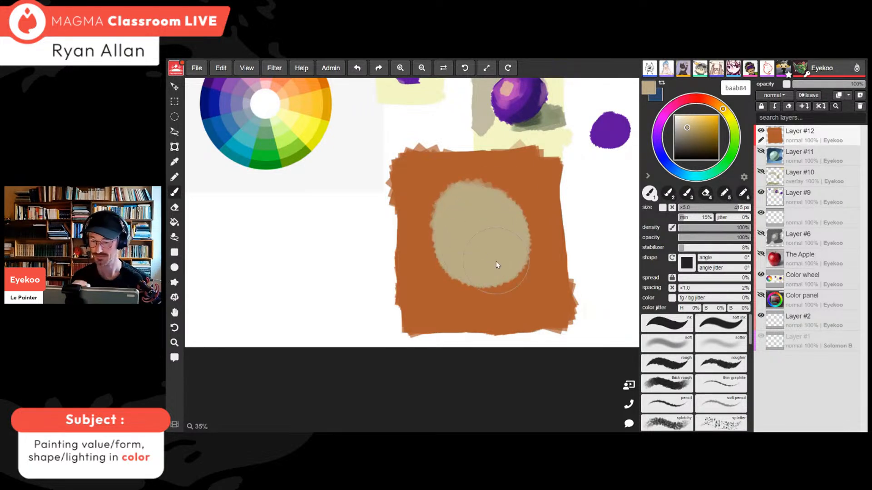
key("ctrl+z")
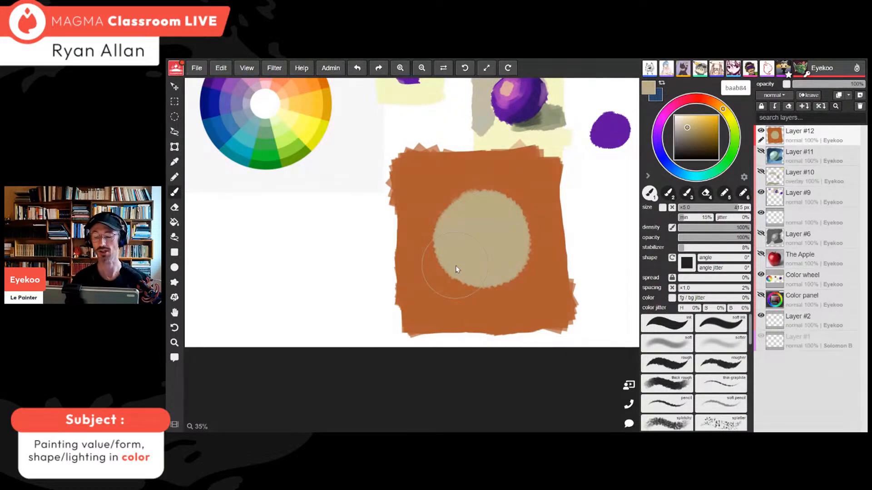
Sample the background orange b5622d and paint a small swatch beside the square with a 110 px brush
left_click(544, 211, "alt")
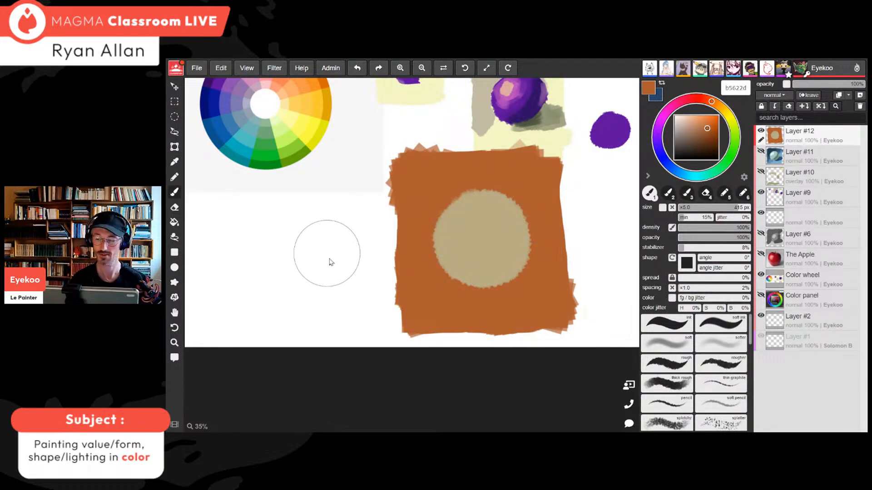
left_click(694, 208)
left_click_drag(321, 232, 317, 258)
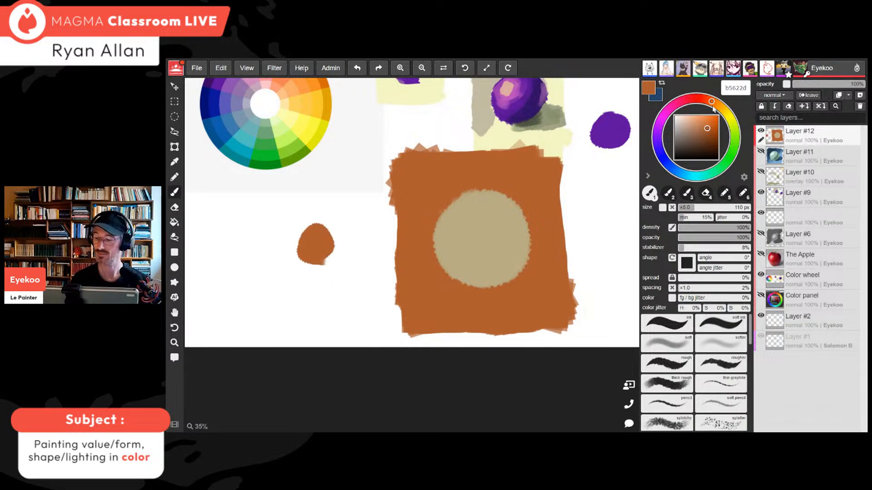
left_click_drag(713, 105, 709, 101)
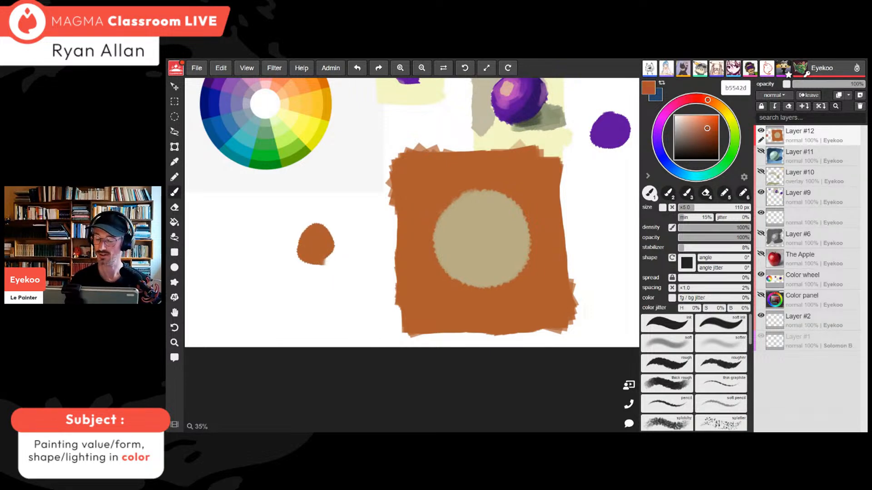
left_click_drag(708, 104, 704, 99)
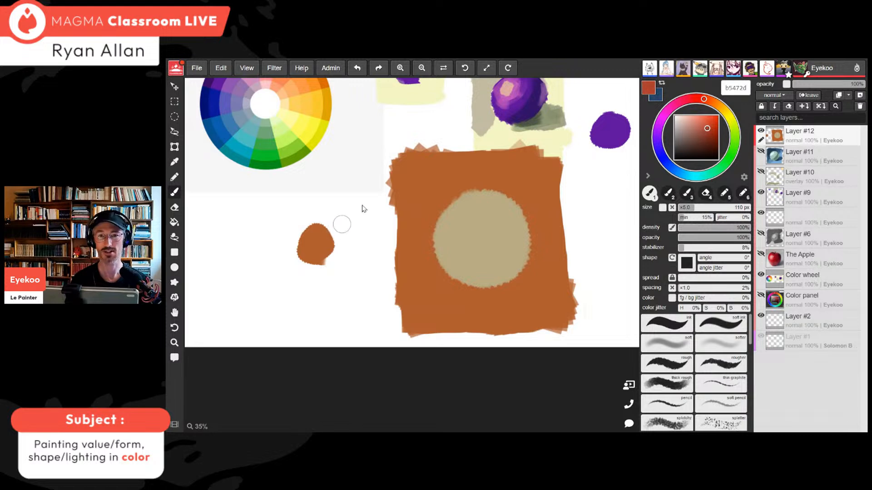
left_click(693, 128)
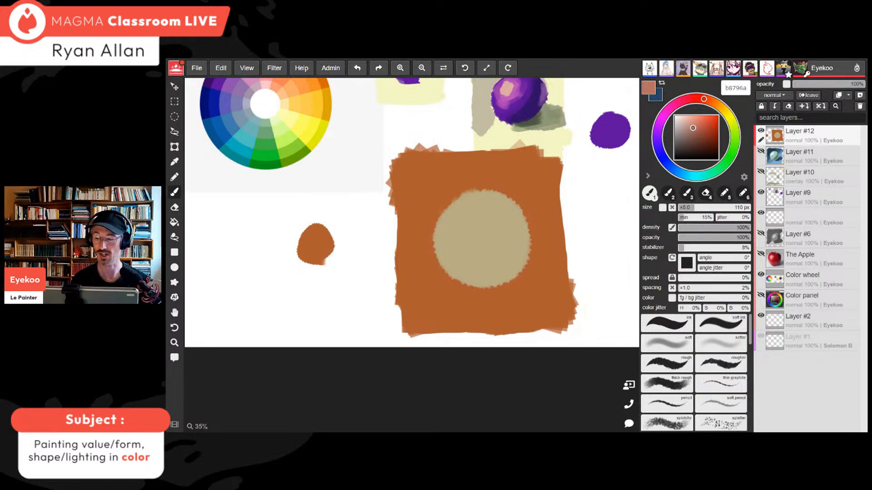
left_click_drag(691, 127, 690, 133)
left_click(687, 128)
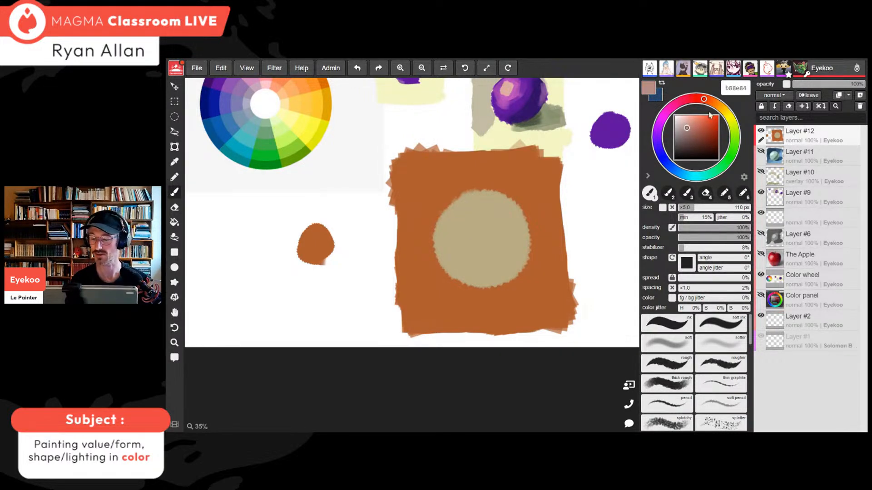
Desaturate and darken the sampled orange to 917767, paint a swatch overlapping the orange one, and touch up the orange swatch
left_click(321, 252, "alt")
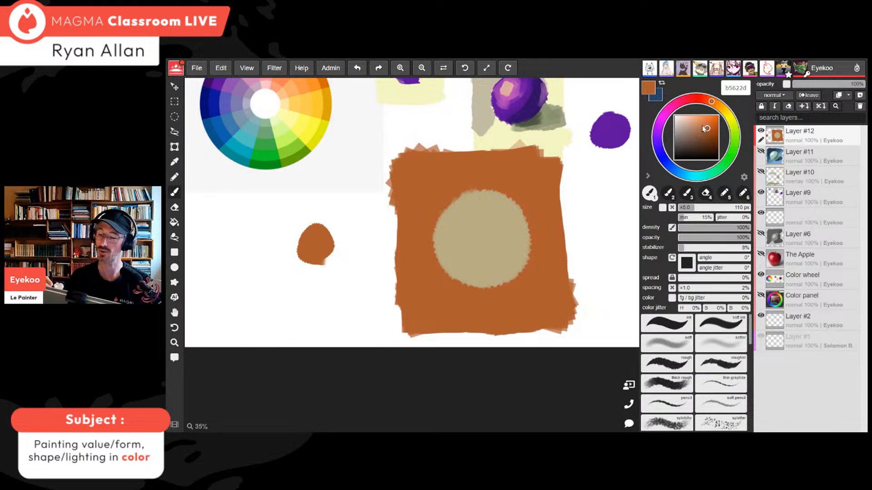
left_click(689, 128)
left_click(687, 134)
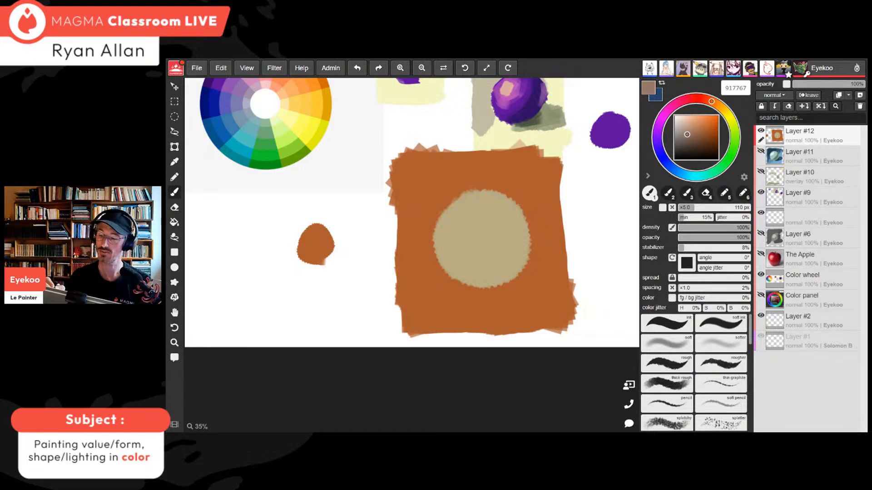
mouse_move(330, 253)
left_mouse_down()
mouse_move(338, 262)
mouse_move(354, 255)
mouse_move(349, 269)
left_mouse_up()
left_click(320, 240, "alt")
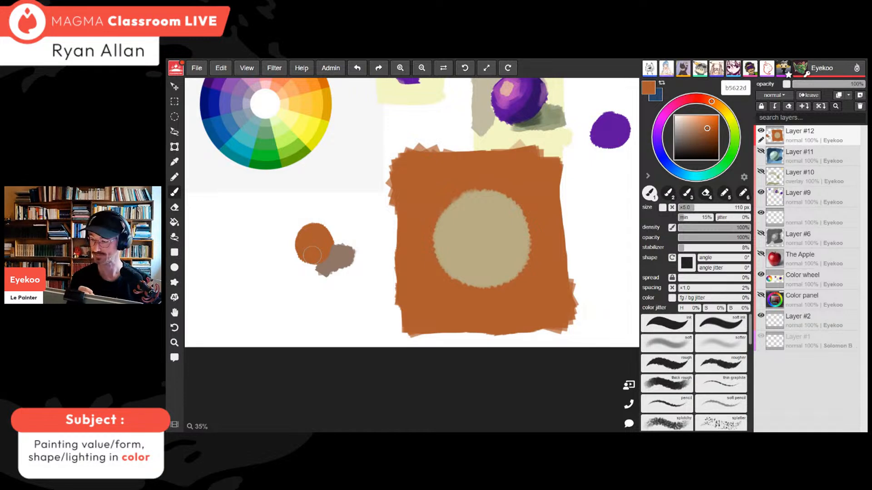
Sample the gray-brown 917767 and paint it over the orange background's left side and upper edge around the circle
left_click(342, 258, "alt")
mouse_move(409, 188)
left_mouse_down()
mouse_move(411, 227)
mouse_move(429, 184)
mouse_move(460, 174)
left_mouse_up()
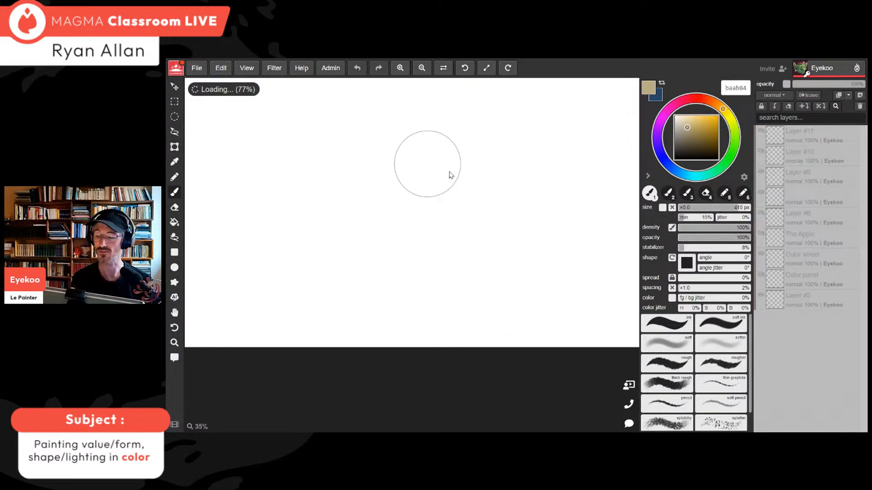
left_click(419, 187, "alt")
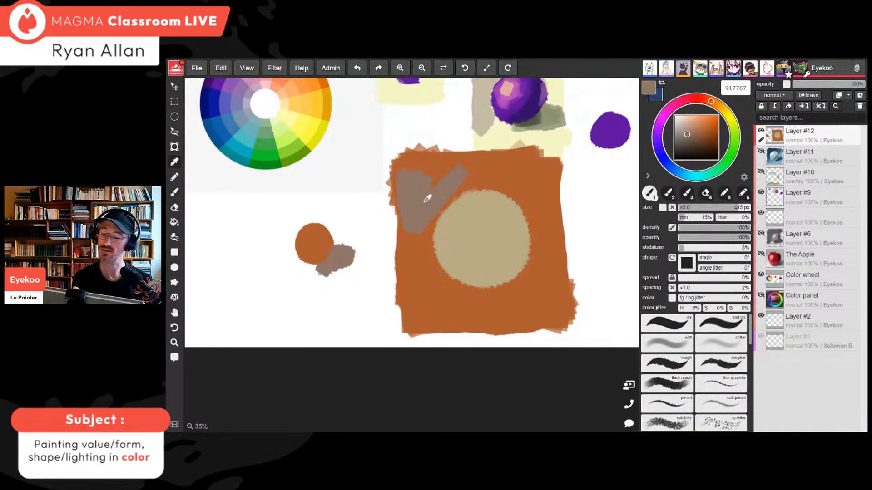
left_click(399, 174)
left_click_drag(413, 175, 472, 172)
left_click(683, 207)
left_click_drag(411, 214, 413, 273)
left_click(506, 164)
left_click_drag(503, 161, 544, 165)
Darken the shadow color to 5d4d42 and paint over the background's upper area and left side
left_click_drag(688, 137, 687, 143)
mouse_move(467, 156)
left_mouse_down()
mouse_move(408, 227)
mouse_move(427, 163)
mouse_move(465, 172)
mouse_move(411, 199)
mouse_move(409, 259)
mouse_move(436, 174)
mouse_move(509, 169)
left_mouse_up()
mouse_move(416, 195)
left_mouse_down()
mouse_move(413, 336)
mouse_move(429, 290)
mouse_move(416, 292)
mouse_move(415, 268)
left_mouse_up()
mouse_move(524, 167)
left_mouse_down()
mouse_move(543, 163)
mouse_move(527, 190)
left_mouse_up()
Set the brush to 130 px and paint a dark brown cast shadow extending from the circle's lower right
left_click(692, 208)
left_click(696, 207)
mouse_move(516, 284)
left_mouse_down()
mouse_move(559, 254)
mouse_move(547, 248)
mouse_move(525, 279)
mouse_move(551, 272)
left_mouse_up()
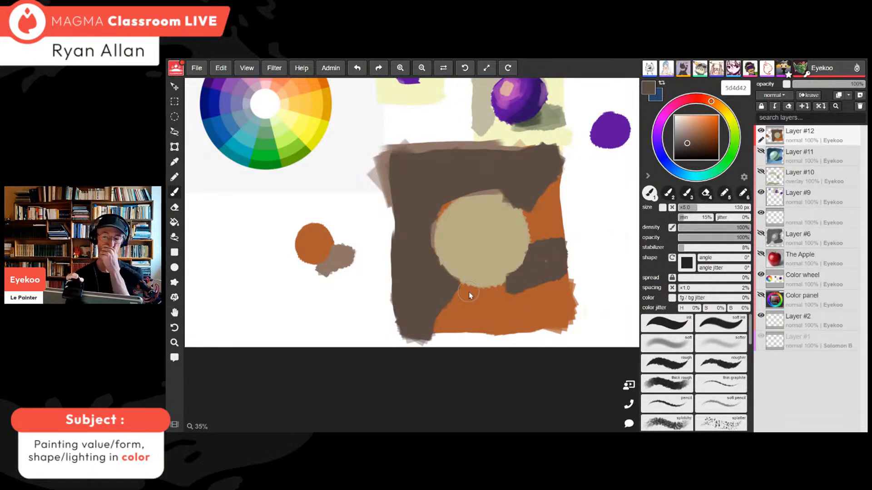
key("ctrl+minus")
key("ctrl+minus")
key("ctrl+minus")
key("ctrl+plus")
key("ctrl+plus")
key("ctrl+plus")
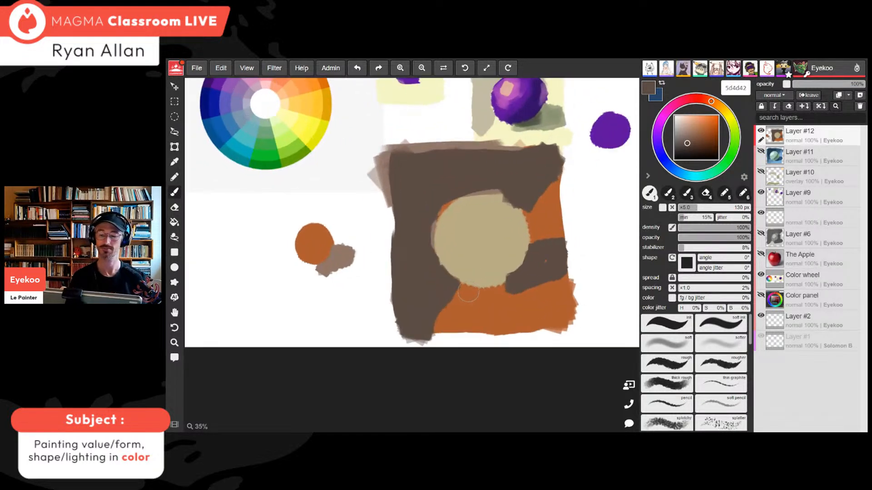
Sample the circle's beige, the dark brown shadow area and the orange ground to compare their colors
left_click(472, 281, "alt")
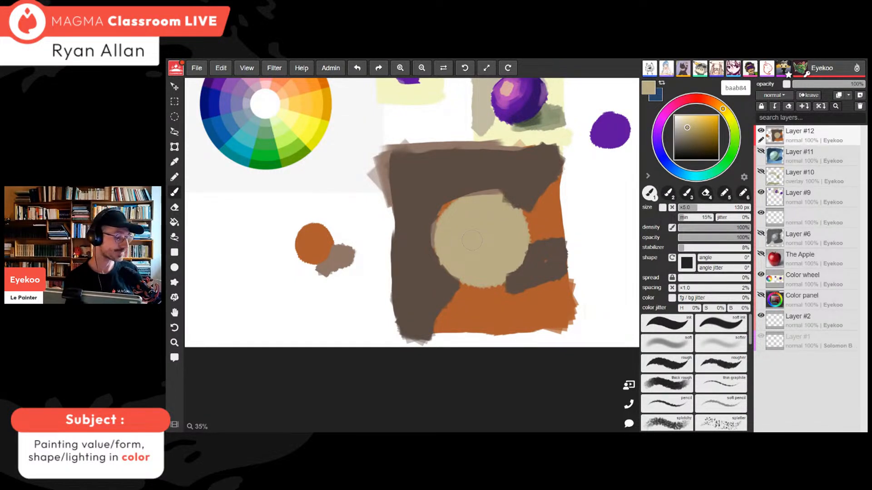
mouse_move(429, 207)
left_mouse_down()
mouse_move(448, 189)
mouse_move(425, 216)
mouse_move(473, 176)
left_mouse_up()
left_click(413, 219, "alt")
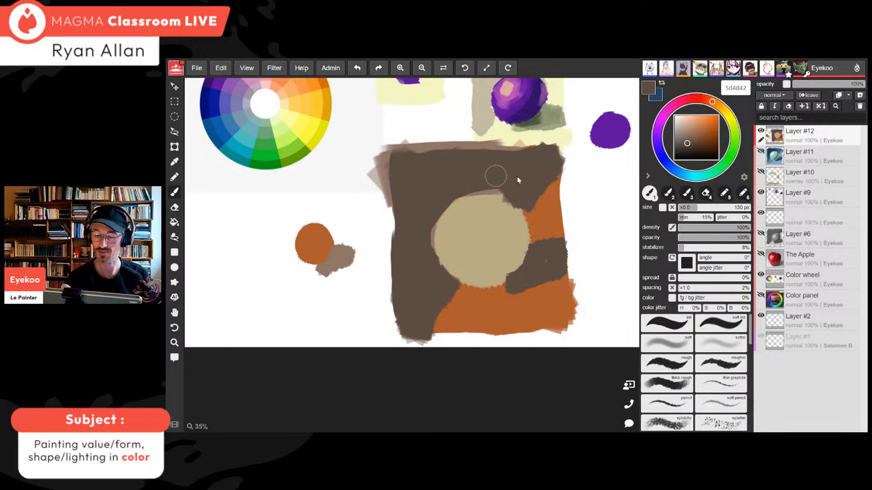
key("alt")
left_click(500, 307, "alt")
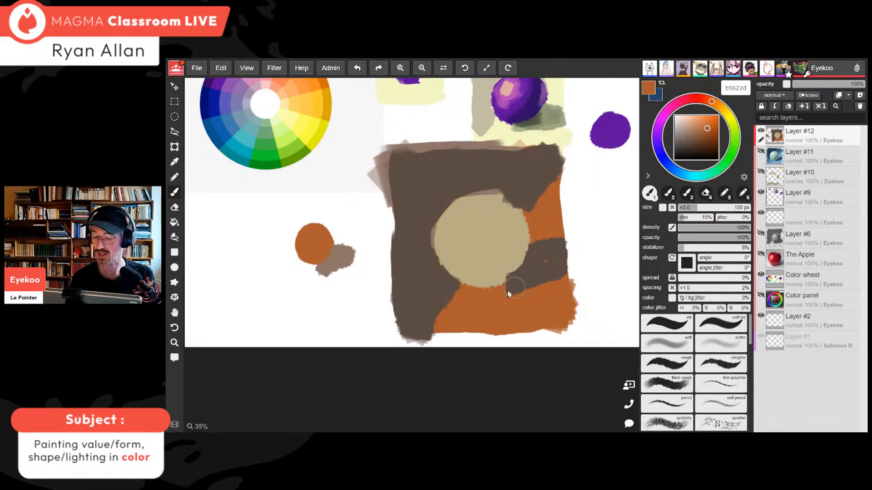
Sample the circle's beige, darken it to 887d61, and paint a shadow side along the circle's right and lower-right edge
left_click(503, 236, "alt")
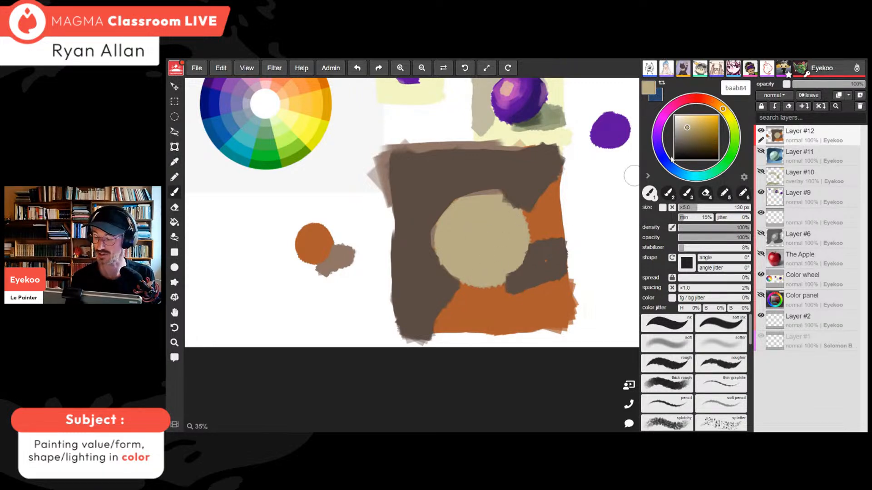
left_click(687, 135)
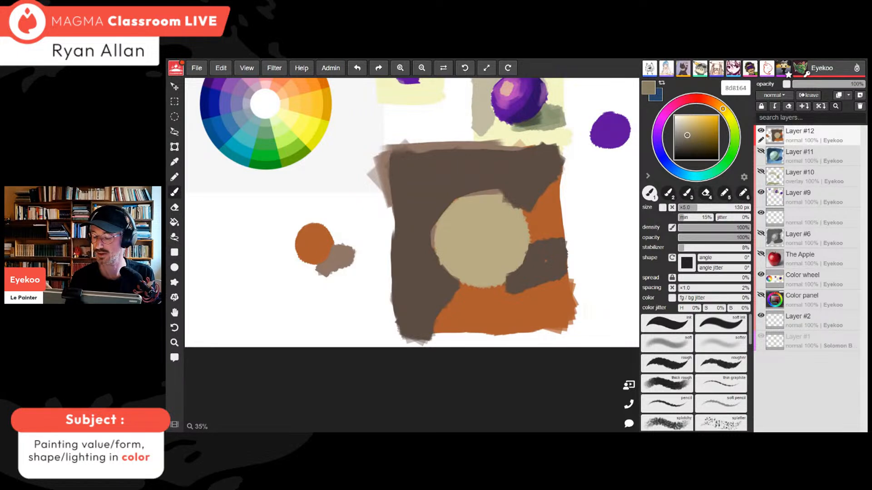
left_click_drag(687, 135, 687, 135)
mouse_move(518, 226)
left_mouse_down()
mouse_move(483, 283)
mouse_move(495, 285)
left_mouse_up()
left_click_drag(526, 208, 510, 267)
left_click_drag(521, 227, 469, 281)
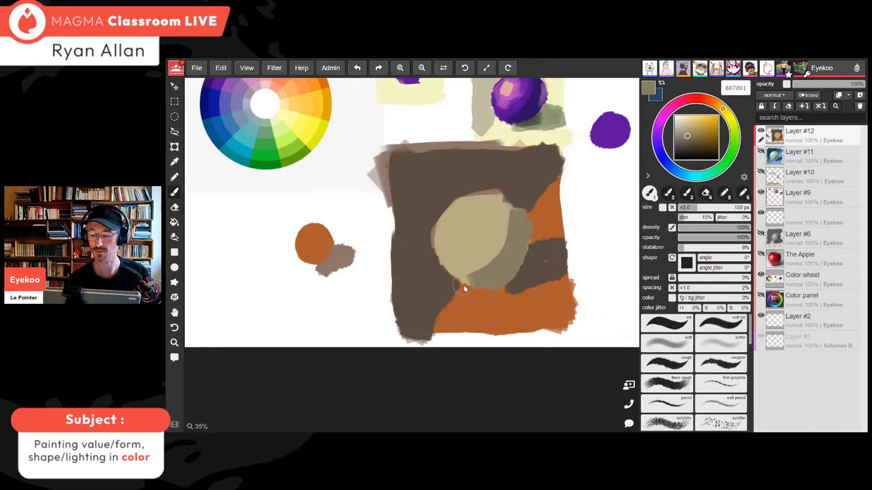
Lighten the sphere's beige to e7d3b7, paint a highlight on its upper-left side, and check the values in grayscale
left_click(469, 230, "alt")
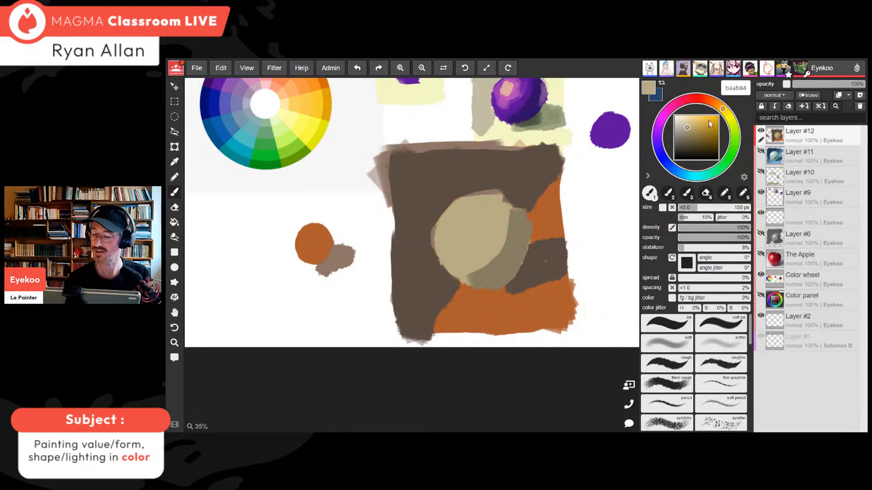
left_click(686, 124)
left_click(686, 122)
mouse_move(686, 122)
left_mouse_down()
mouse_move(721, 108)
mouse_move(683, 120)
left_mouse_up()
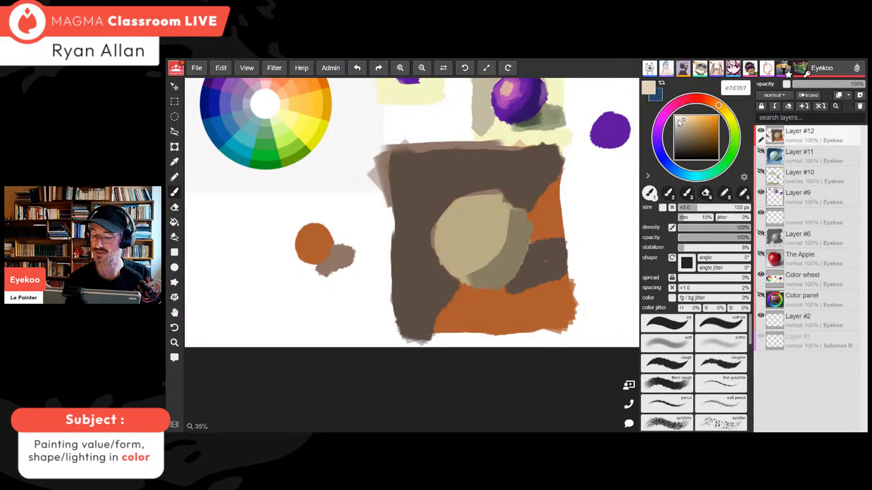
left_click_drag(461, 223, 460, 221)
left_click_drag(454, 236, 463, 227)
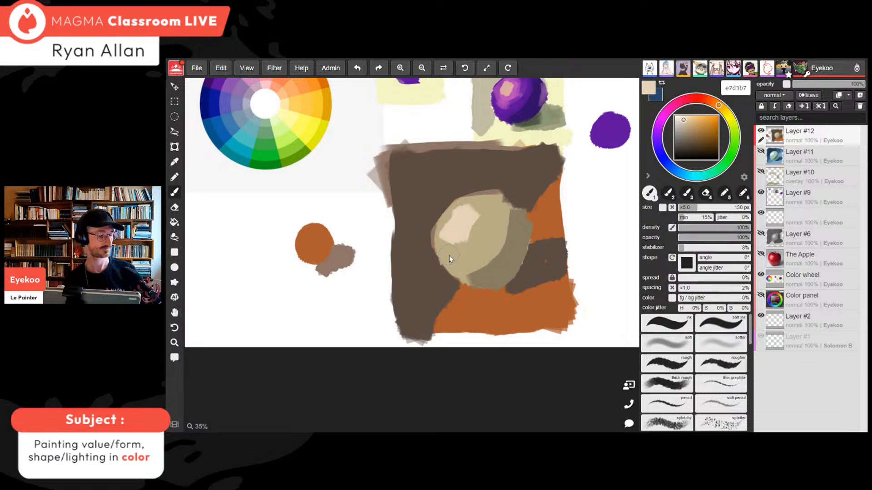
key("g")
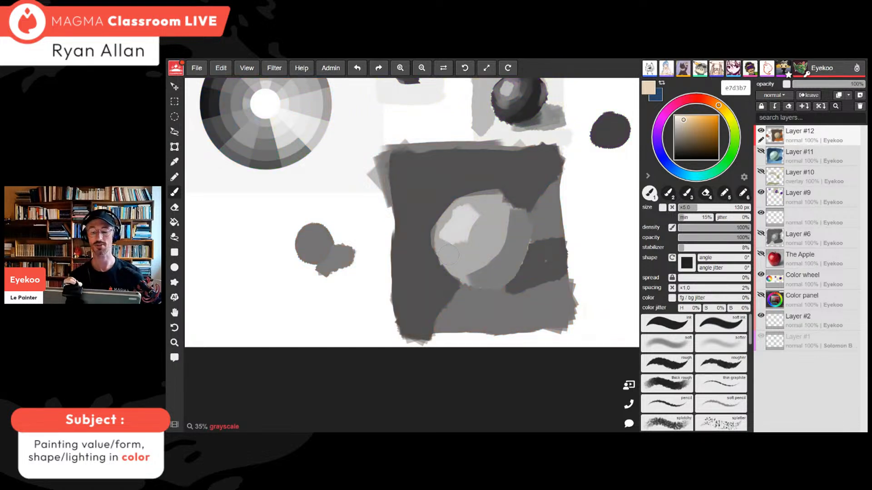
key("g")
Sample the sphere's shadow color, darken it to 665e49, and paint a curved core-shadow band along the edge of the light
left_click(509, 261, "alt")
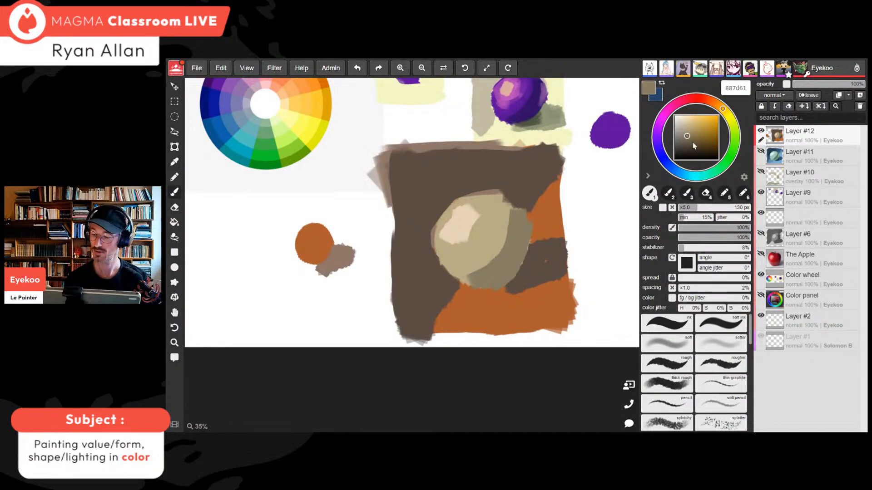
left_click(687, 142)
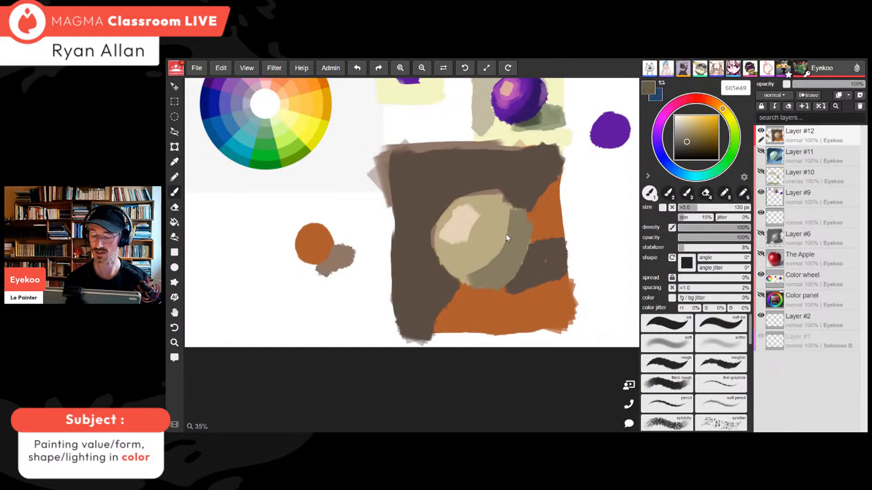
mouse_move(511, 221)
left_mouse_down()
mouse_move(468, 277)
mouse_move(499, 252)
mouse_move(473, 271)
left_mouse_up()
left_click_drag(511, 215, 471, 268)
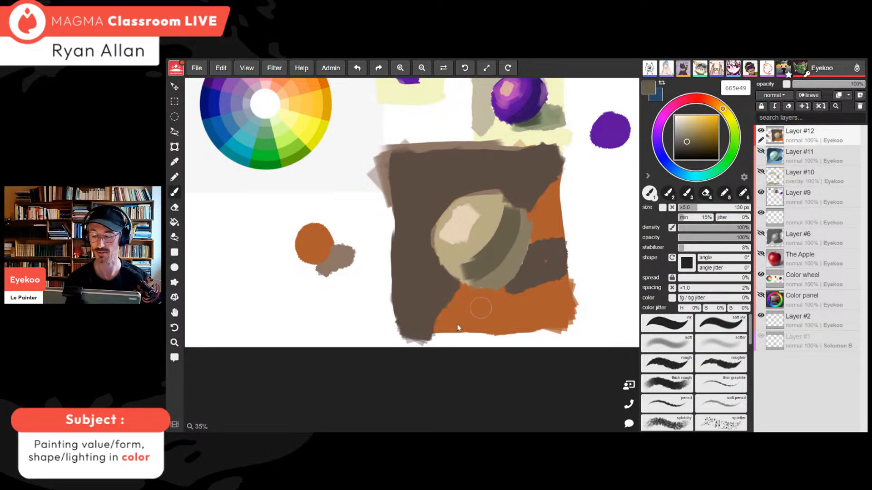
Clean up the sphere's left edge with the background's dark brown 5d4d42 and touch up the core shadow with 665e49
left_click(426, 213, "alt")
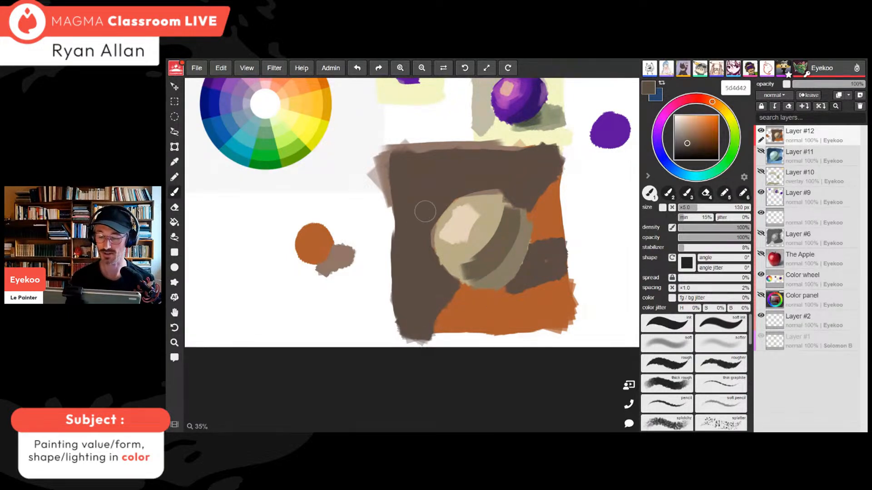
left_click_drag(424, 224, 424, 246)
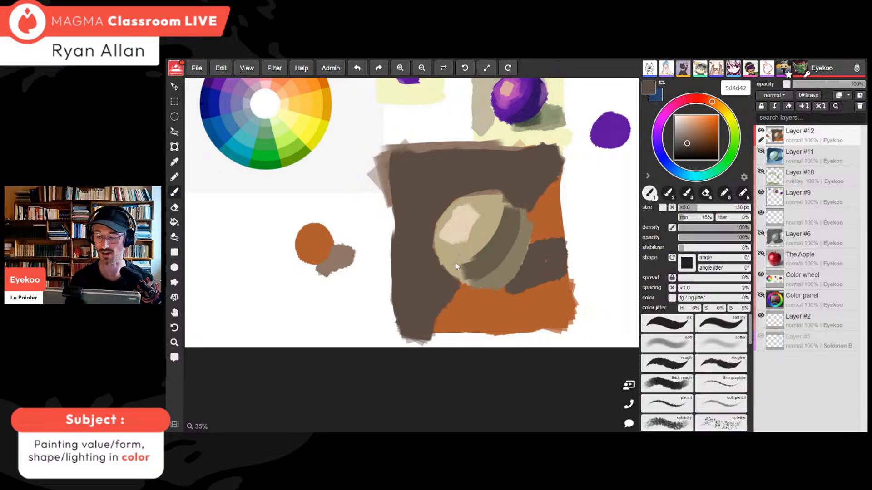
left_click(476, 254, "alt")
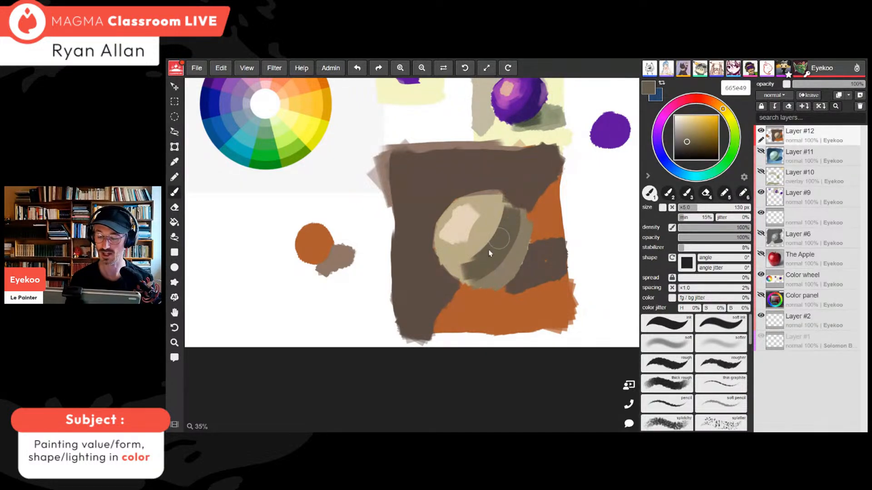
left_click_drag(509, 221, 501, 244)
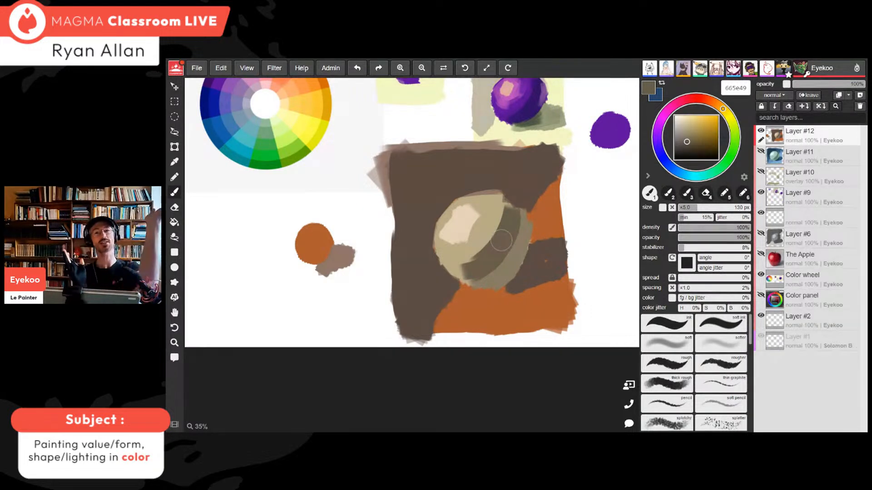
With a black 20 px brush, draw annotation lines and arrows around the sphere and mark its core shadow
left_click(675, 159)
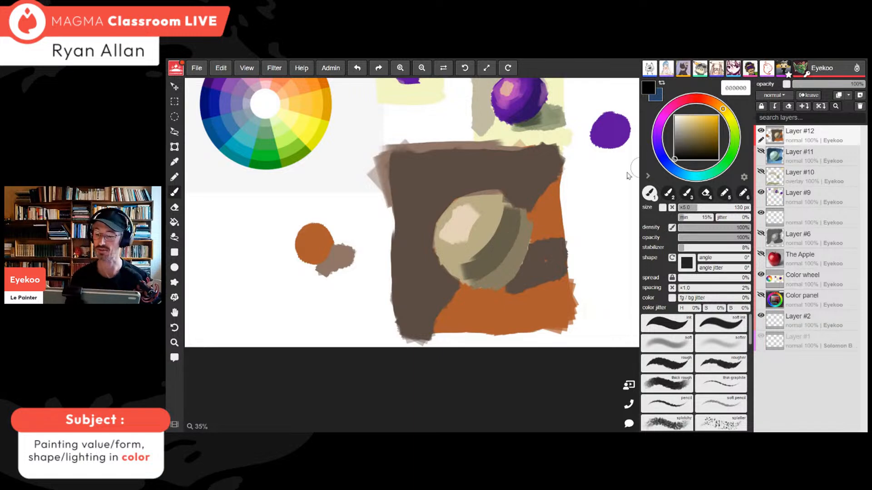
left_click(663, 209)
left_click(684, 209)
mouse_move(376, 135)
left_mouse_down()
mouse_move(399, 176)
mouse_move(413, 164)
left_mouse_up()
mouse_move(535, 184)
left_mouse_down()
mouse_move(573, 214)
mouse_move(605, 224)
mouse_move(572, 228)
mouse_move(585, 230)
left_mouse_up()
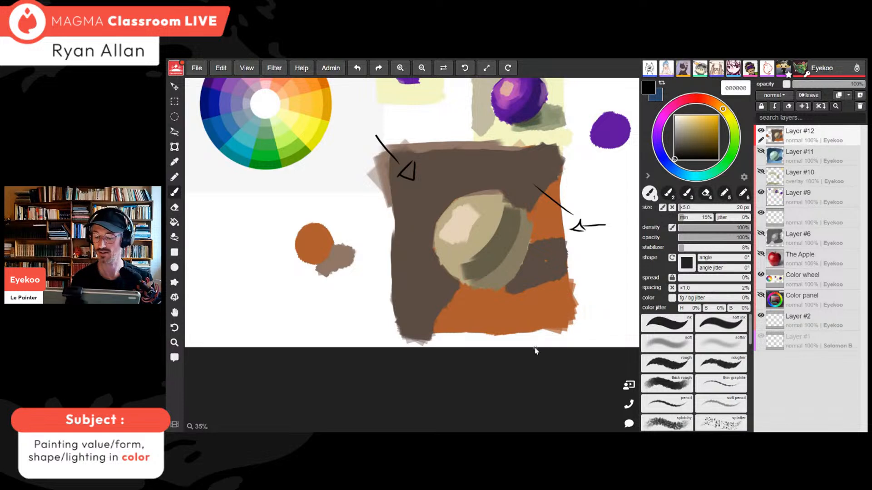
mouse_move(458, 311)
left_mouse_down()
mouse_move(514, 338)
mouse_move(503, 310)
mouse_move(514, 318)
left_mouse_up()
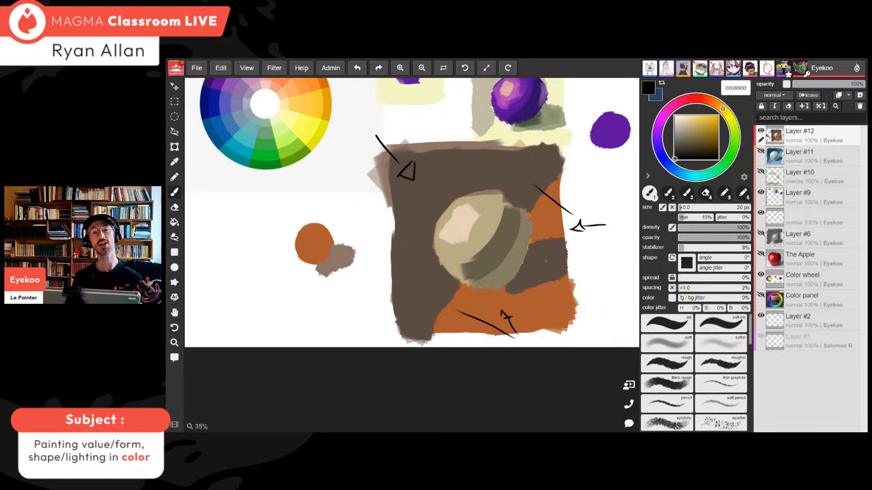
left_click_drag(505, 233, 481, 264)
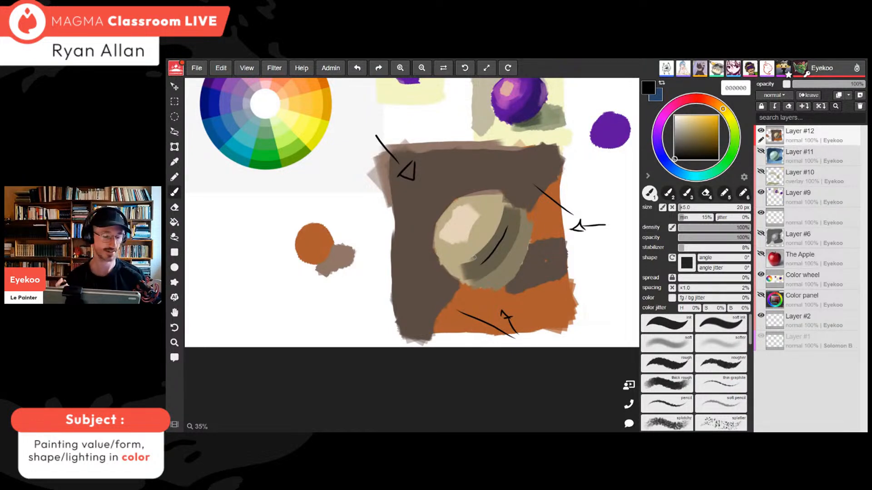
Undo all the black annotation lines and arrows on the sphere study
key("ctrl+z")
key("ctrl+z")
key("ctrl+z")
key("ctrl+z")
key("ctrl+z")
key("ctrl+z")
key("ctrl+z")
key("ctrl+z")
key("ctrl+z")
key("ctrl+z")
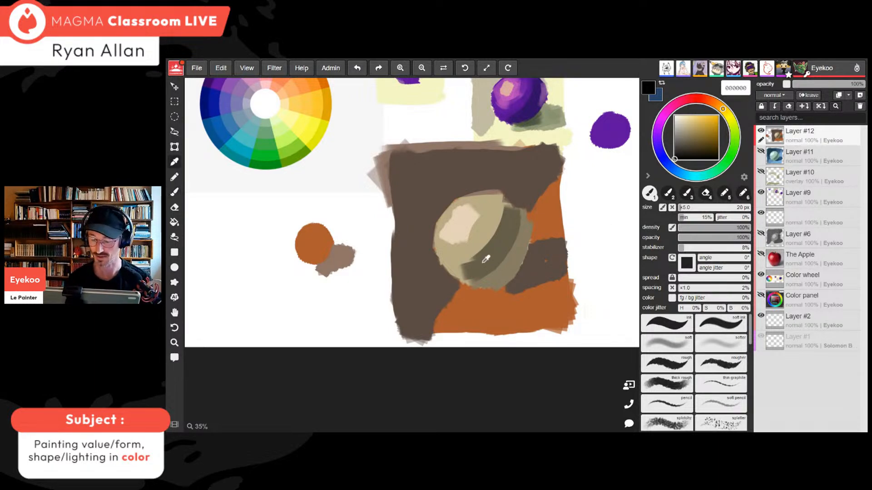
Sample the orange b5622d, dab it over the lower-left shadow edge, and set the brush to 185 px, 73% density and 75% opacity
left_click(474, 258, "alt")
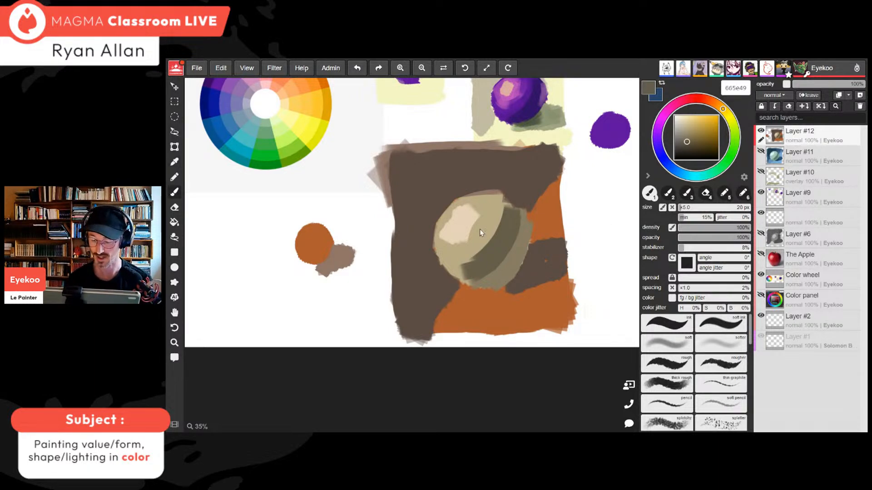
left_click(491, 254, "alt")
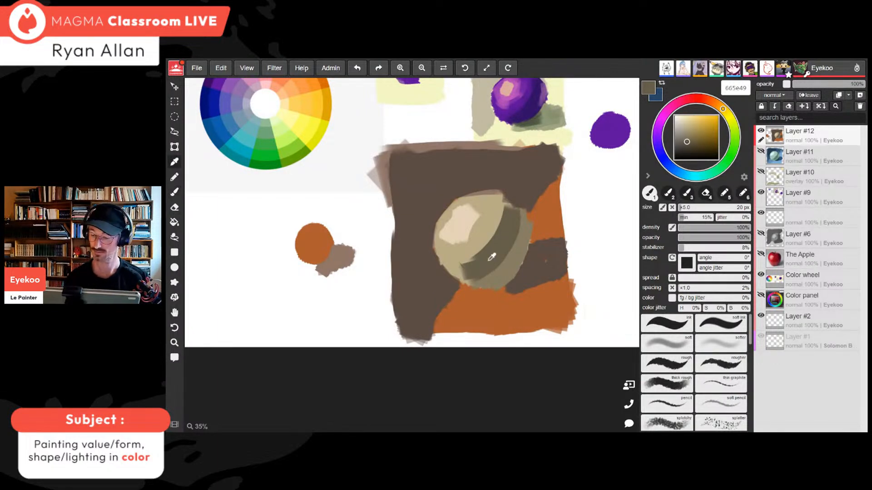
left_click(707, 208)
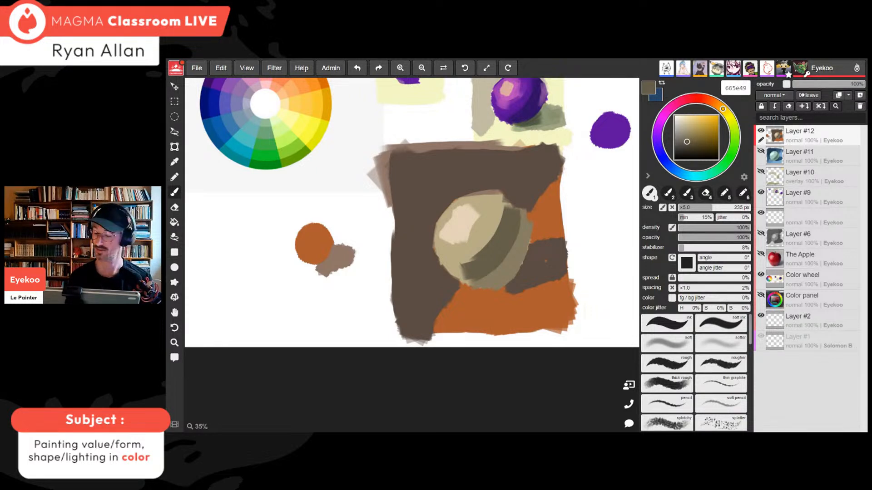
left_click(535, 289, "alt")
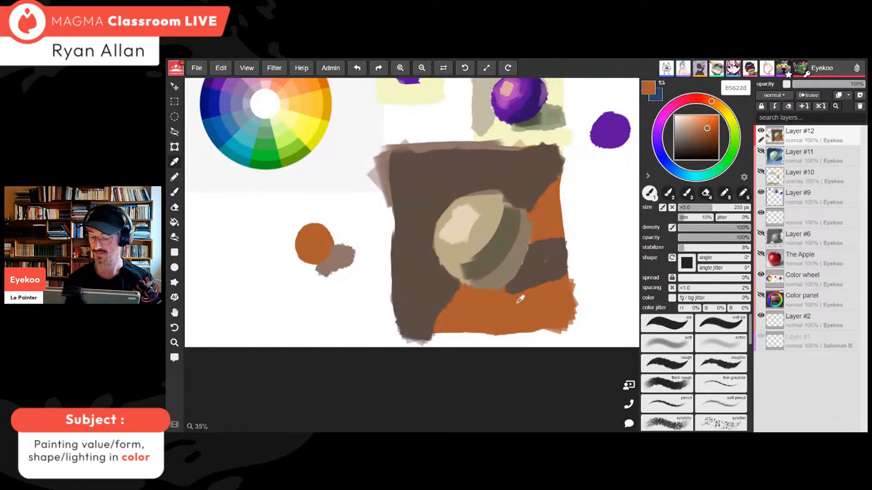
left_click(705, 208)
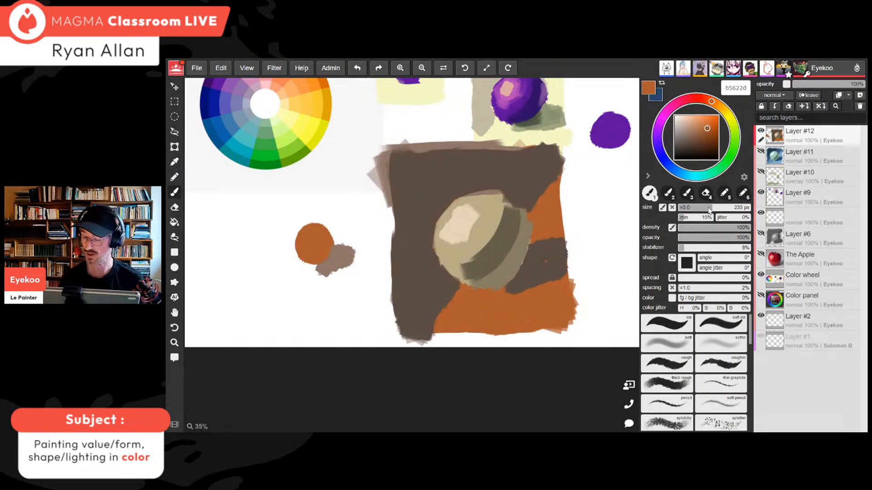
left_click_drag(428, 319, 440, 310)
left_click(730, 228)
left_click(732, 238)
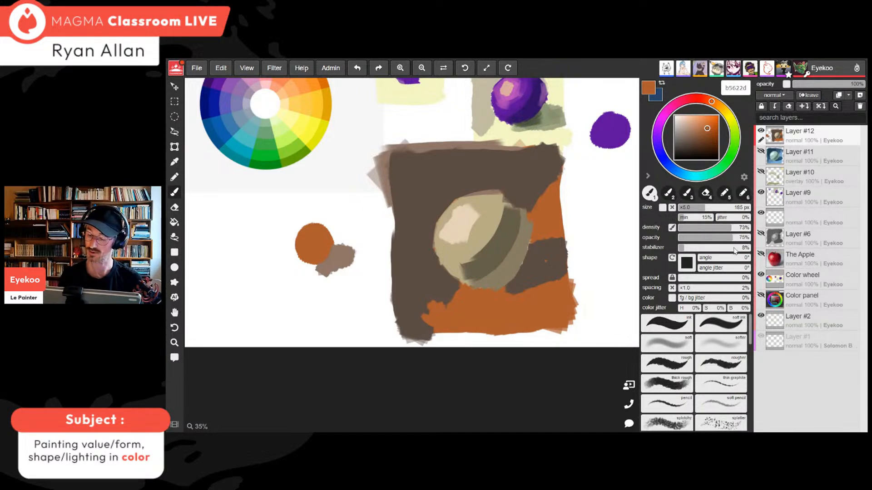
Paint orange over the background's lower-left corner and blend it into the dark brown using sampled in-between tones
mouse_move(419, 326)
left_mouse_down()
mouse_move(445, 292)
mouse_move(410, 292)
mouse_move(413, 254)
mouse_move(427, 278)
mouse_move(422, 268)
left_mouse_up()
left_click(425, 287, "alt")
left_click(402, 289, "alt")
left_click(415, 302, "alt")
left_click_drag(407, 302, 448, 290)
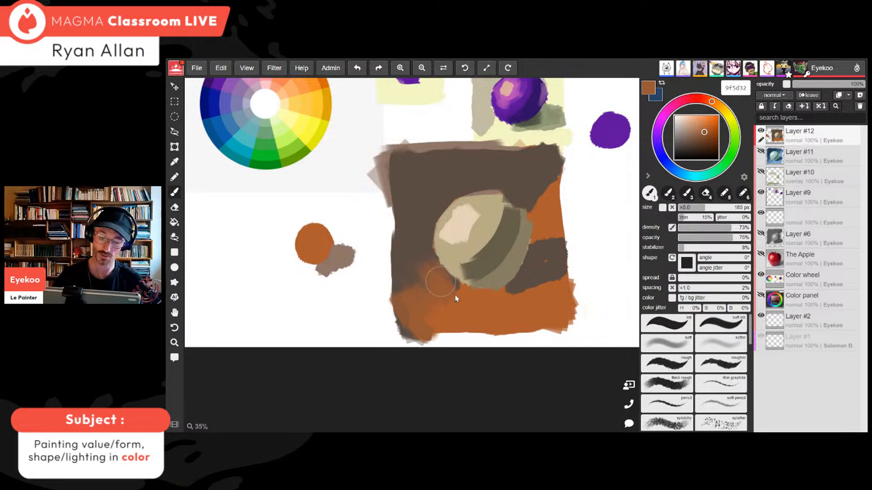
Blend orange into the dark brown at the background's upper-right area, sampling the intermediate tones
mouse_move(531, 203)
left_mouse_down()
mouse_move(527, 194)
mouse_move(551, 176)
mouse_move(537, 165)
mouse_move(537, 173)
mouse_move(509, 178)
mouse_move(554, 174)
left_mouse_up()
left_click(530, 181, "alt")
left_click(494, 172, "alt")
Change the color to light tan e0bb87 and paint lit patches on the orange ground below and to the right of the sphere
left_click(472, 307, "alt")
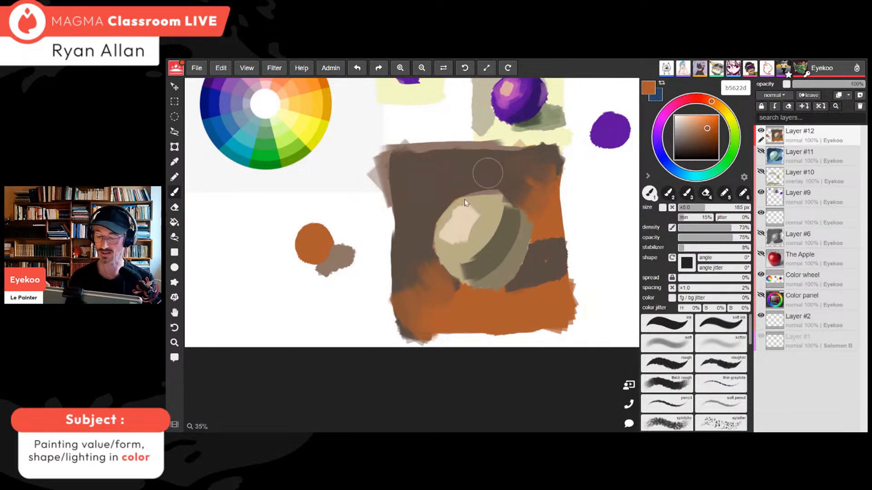
mouse_move(706, 129)
left_mouse_down()
mouse_move(695, 127)
mouse_move(707, 120)
mouse_move(691, 121)
mouse_move(718, 105)
left_mouse_up()
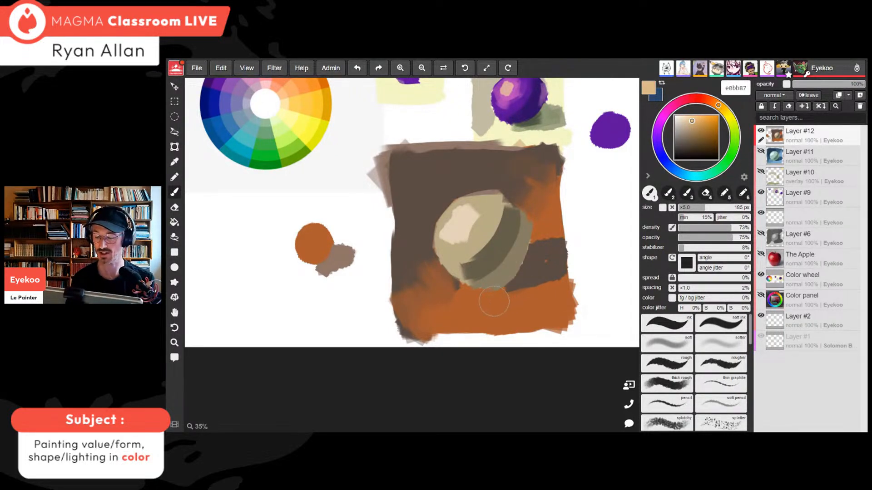
left_click_drag(494, 302, 561, 296)
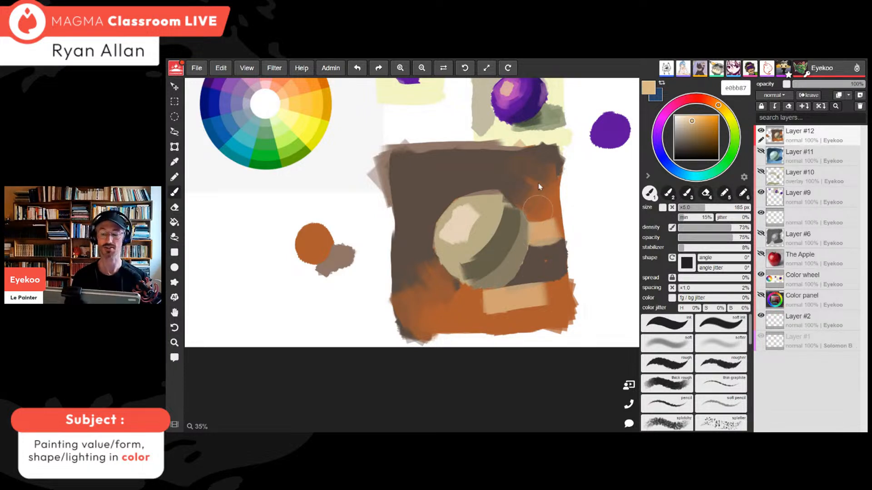
key("ctrl+minus")
key("ctrl+minus")
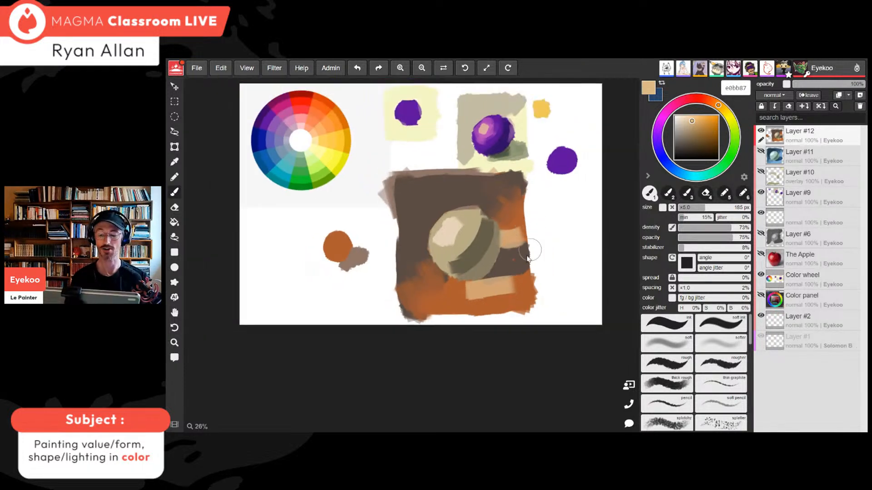
mouse_move(477, 268)
left_mouse_down()
mouse_move(521, 255)
mouse_move(513, 245)
left_mouse_up()
left_click_drag(503, 168, 500, 208)
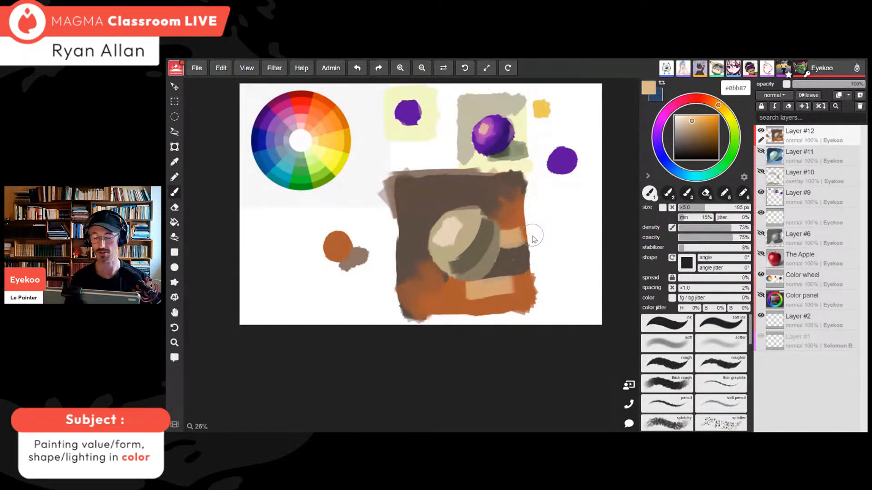
Extend and soften the light tan strip on the ground below the sphere into the surrounding orange, sampling the in-between tones
left_click(481, 293, "alt")
mouse_move(455, 296)
left_mouse_down()
mouse_move(475, 296)
mouse_move(446, 303)
mouse_move(484, 307)
mouse_move(527, 285)
mouse_move(495, 290)
left_mouse_up()
left_click(461, 295, "alt")
left_click(413, 301, "alt")
left_click(485, 299, "alt")
left_click(506, 293, "alt")
left_click(469, 289, "alt")
mouse_move(436, 286)
left_mouse_down()
mouse_move(450, 291)
mouse_move(427, 283)
mouse_move(484, 305)
mouse_move(515, 290)
left_mouse_up()
left_click(437, 285, "alt")
left_click(419, 287, "alt")
left_click(473, 293, "alt")
left_click_drag(448, 286, 463, 295)
Blend the tan patch beside the sphere's shaded side upward into the orange using colors sampled from the painting
left_click(513, 233, "alt")
mouse_move(508, 224)
left_mouse_down()
mouse_move(521, 222)
mouse_move(498, 213)
left_mouse_up()
left_click(506, 205, "alt")
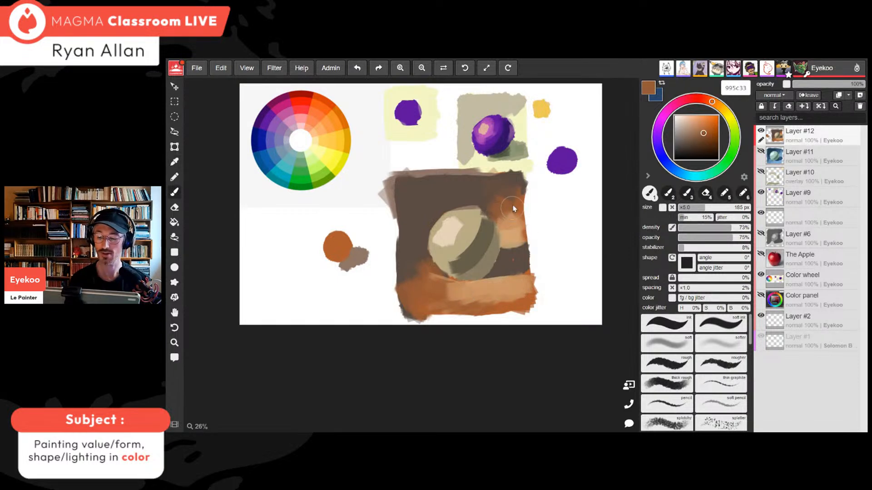
Set the color to golden tan c98f49 and the brush to 75 px, and stroke over the lit ground strip below the sphere
left_click(717, 105)
left_click(702, 125)
key("ctrl+minus")
key("ctrl+plus")
key("ctrl+plus")
key("ctrl+plus")
key("ctrl+plus")
left_click_drag(705, 209, 689, 209)
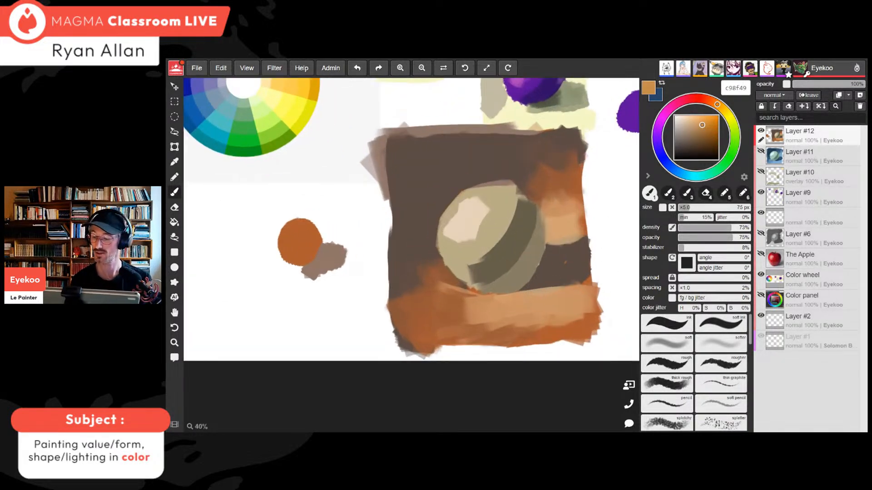
mouse_move(557, 296)
left_mouse_down()
mouse_move(577, 291)
mouse_move(499, 303)
mouse_move(505, 298)
left_mouse_up()
Choose a lighter tan and brighten the lit patch beside the sphere's shaded side, sampling the orange above it
left_click(696, 120)
left_click_drag(555, 241, 581, 235)
key("alt")
left_click(548, 182, "alt")
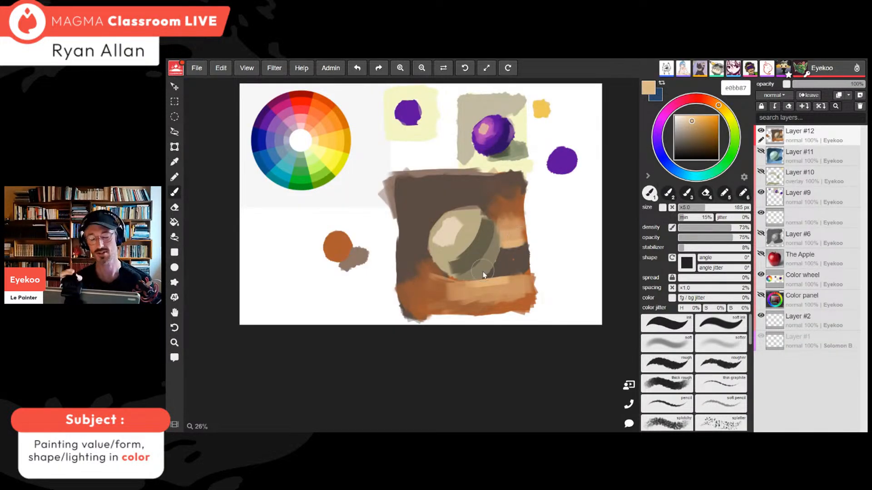
left_click(695, 125)
Sample the background brown, darken it to 37302c, and paint a dark area behind the sphere's lit side, increasing the brush to 105 px
left_click(422, 213, "alt")
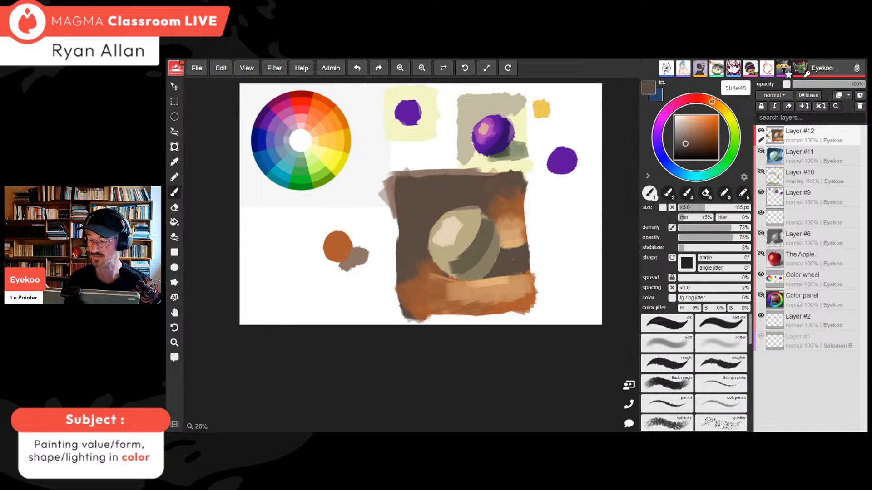
left_click_drag(684, 144, 683, 143)
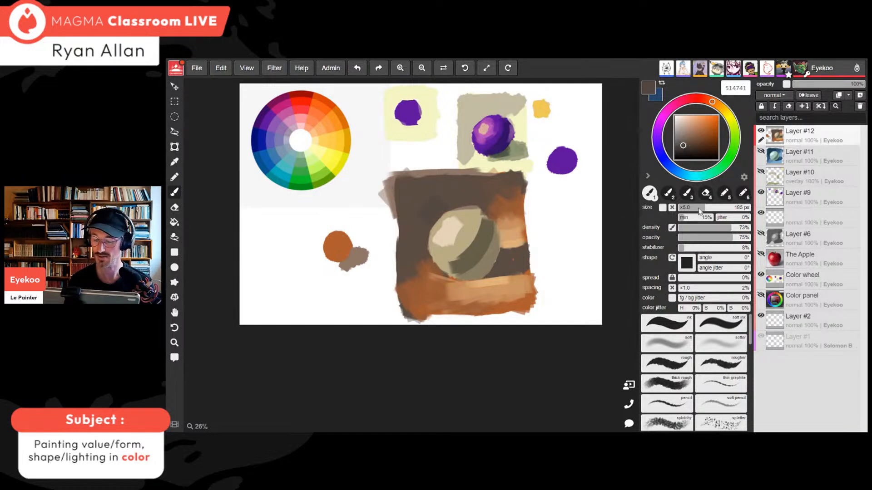
left_click(682, 149)
left_click(681, 208)
left_click_drag(437, 211, 429, 220)
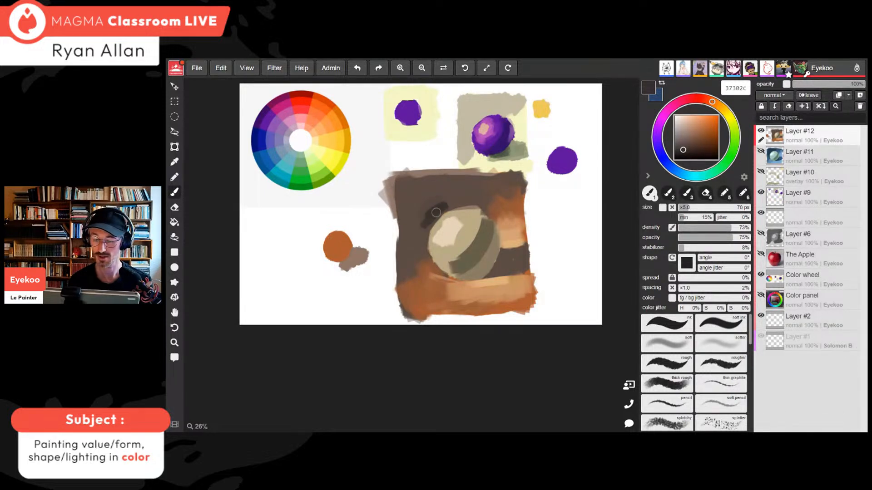
left_click(430, 212, "alt")
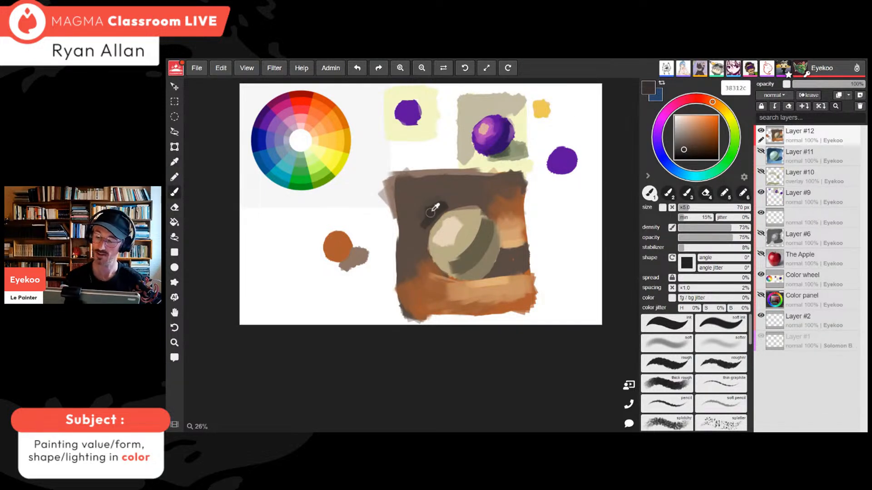
left_click_drag(416, 222, 439, 203)
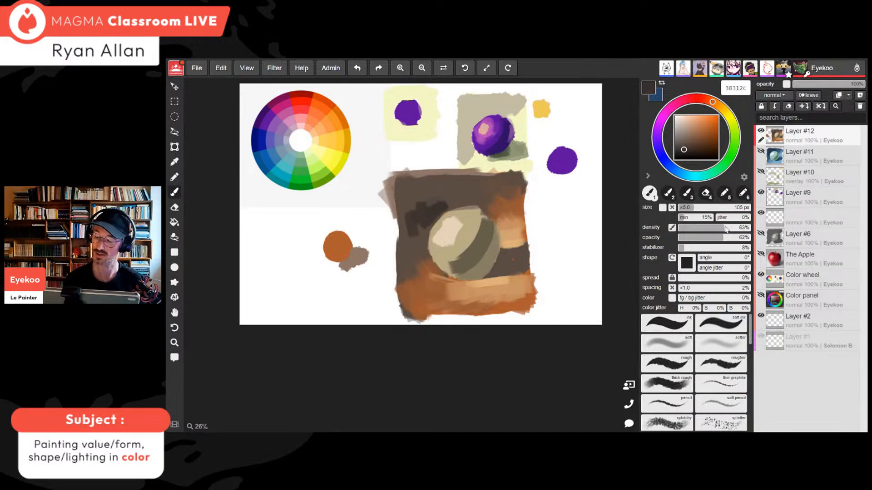
mouse_move(424, 204)
left_mouse_down()
mouse_move(459, 200)
mouse_move(427, 221)
mouse_move(423, 236)
mouse_move(464, 171)
mouse_move(503, 159)
mouse_move(469, 142)
mouse_move(417, 194)
mouse_move(420, 186)
mouse_move(427, 227)
left_mouse_up()
Blend the edges of the dark area behind the sphere into the brown background with sampled tones
key("ctrl+plus")
key("ctrl+plus")
key("ctrl+plus")
key("ctrl+plus")
left_click(422, 214, "alt")
left_click(433, 186, "alt")
left_click(464, 172, "alt")
Sample the sphere's highlight, lighten the color to near-white f6eee2, and brighten the center of the highlight
left_click(477, 212, "alt")
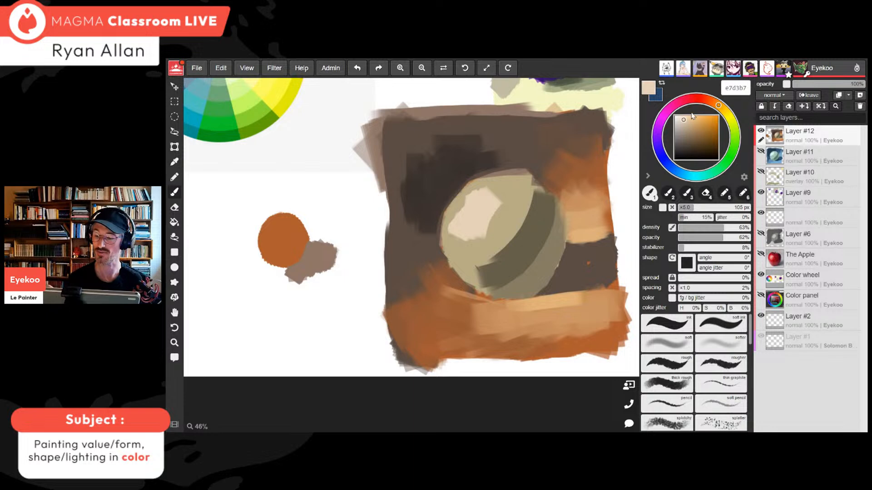
left_click_drag(684, 121, 682, 117)
mouse_move(473, 210)
left_mouse_down()
mouse_move(483, 209)
mouse_move(473, 210)
left_mouse_up()
left_click(678, 117)
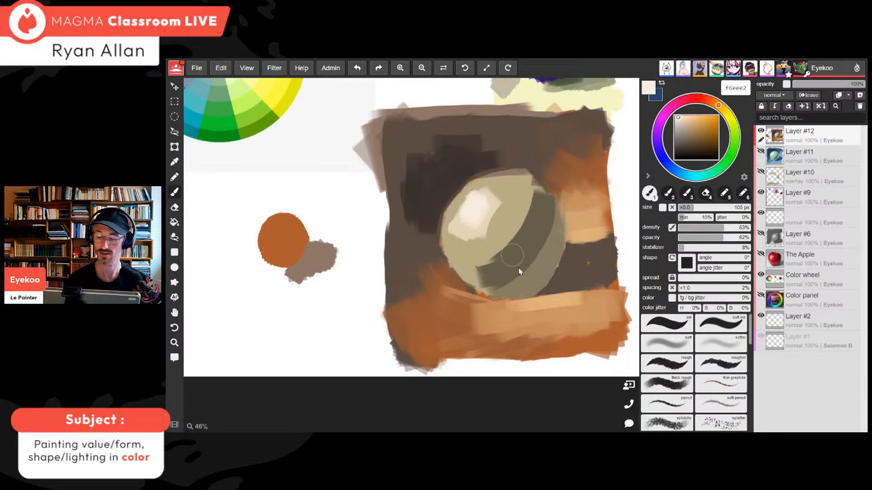
left_click(504, 262, "alt")
key("ctrl+minus")
key("ctrl+minus")
key("ctrl+minus")
key("ctrl+minus")
key("ctrl+minus")
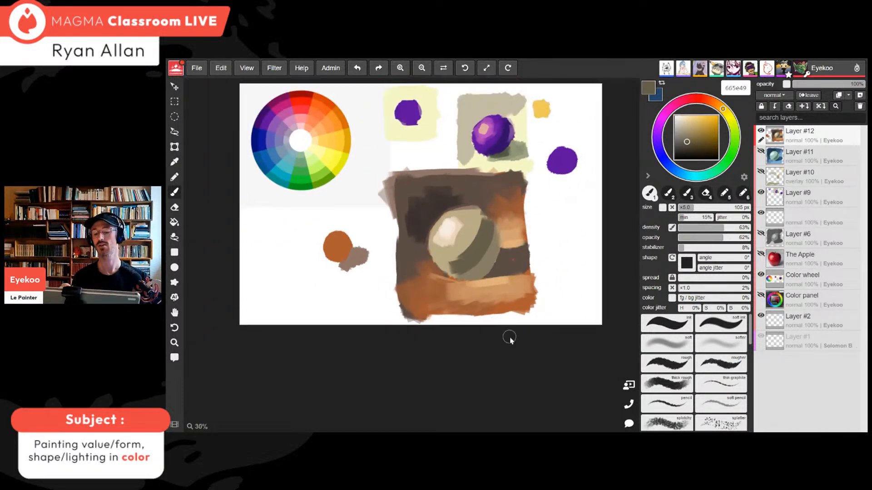
key("ctrl+plus")
key("ctrl+plus")
key("ctrl+plus")
key("ctrl+minus")
key("ctrl+minus")
key("ctrl+minus")
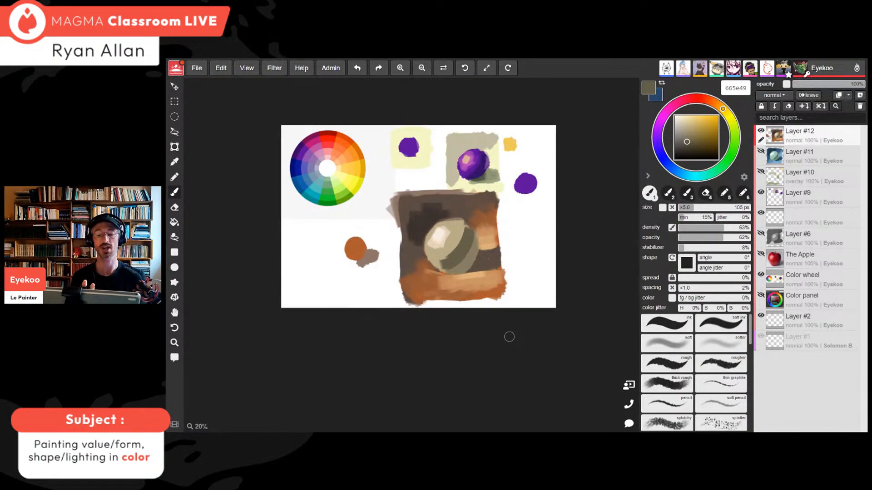
Sample the brown, orange and transition tones around the sphere to compare their hue and saturation on the color wheel
key("alt")
left_click(422, 200, "alt")
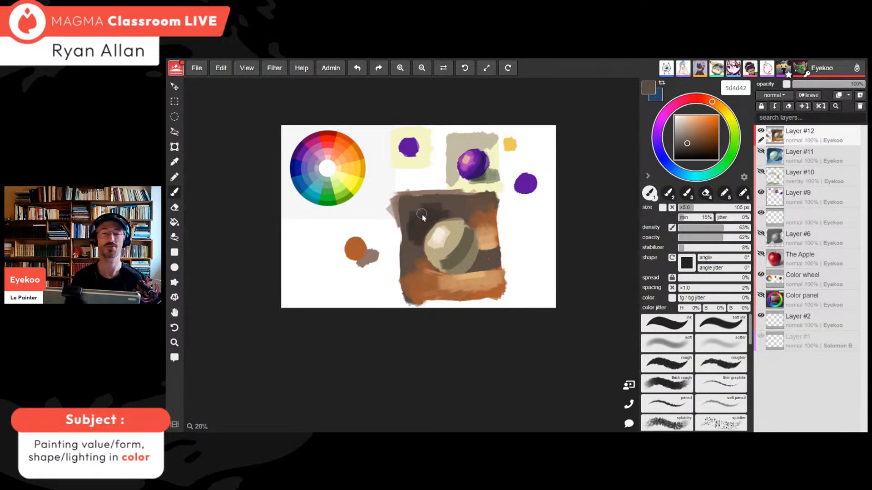
key("alt")
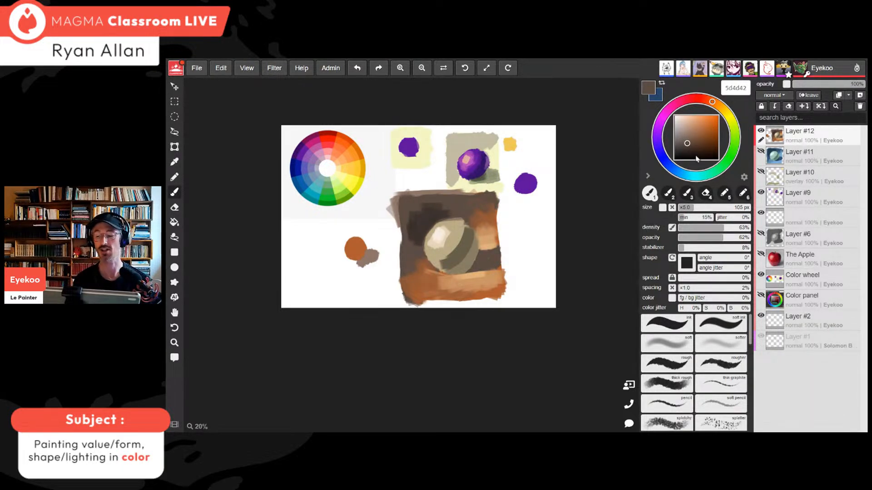
left_click(488, 210, "alt")
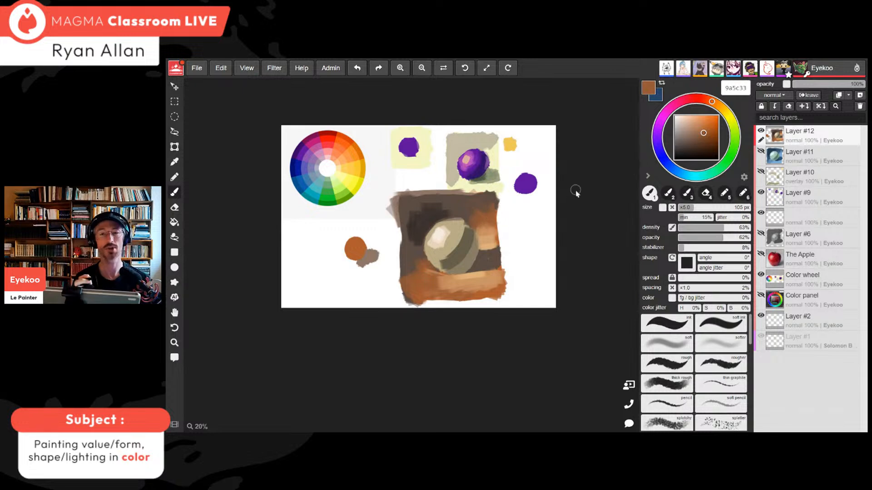
left_click(483, 212, "alt")
left_click(481, 212, "alt")
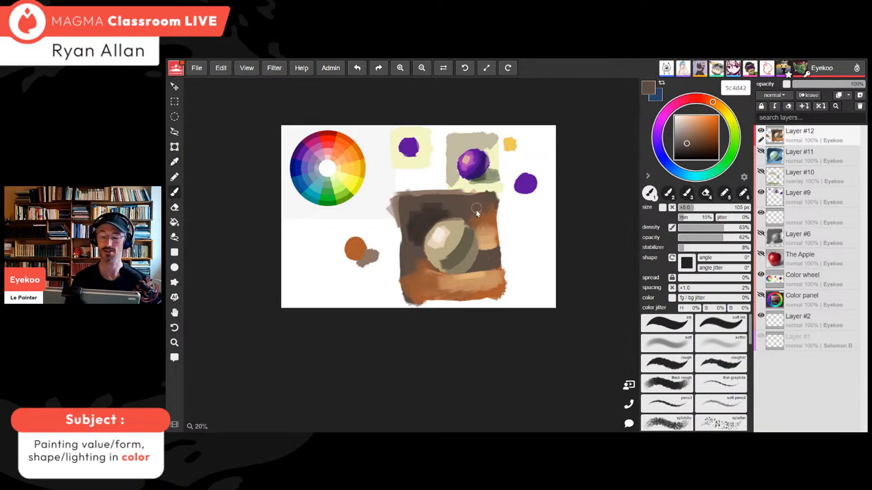
left_click(479, 209, "alt")
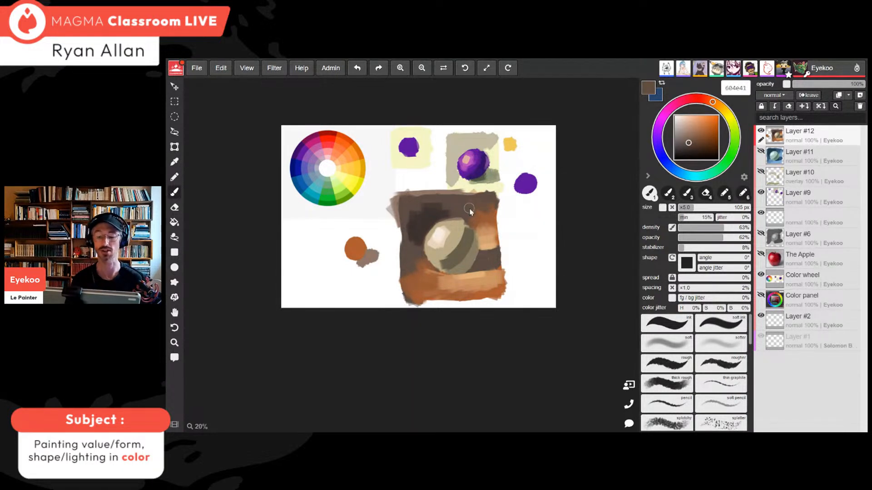
left_click(422, 271, "alt")
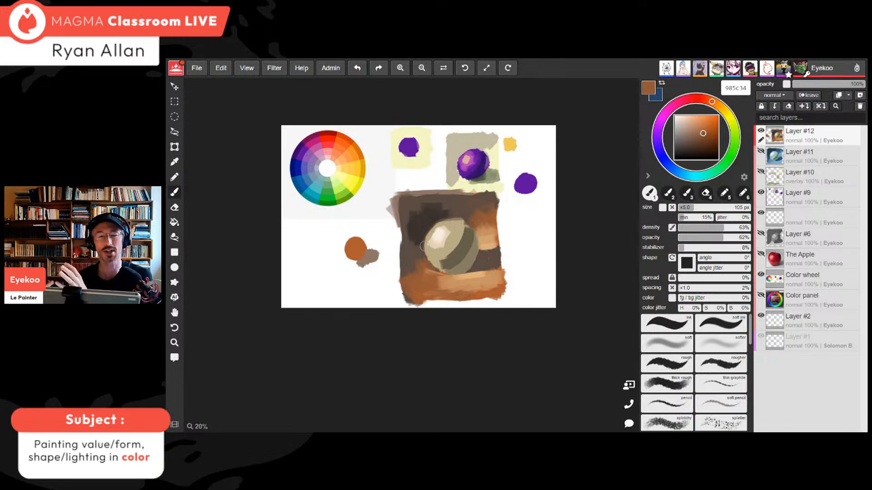
left_click(430, 264, "alt")
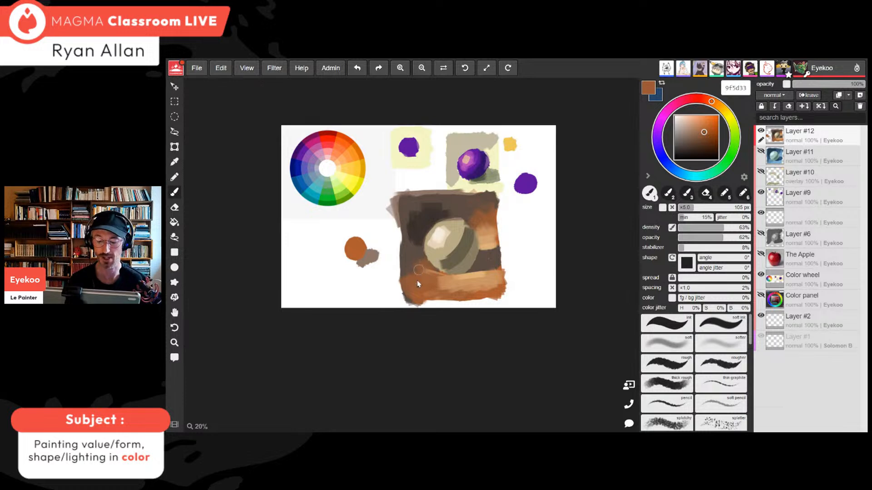
left_click_drag(484, 216, 495, 205)
left_click(411, 213, "alt")
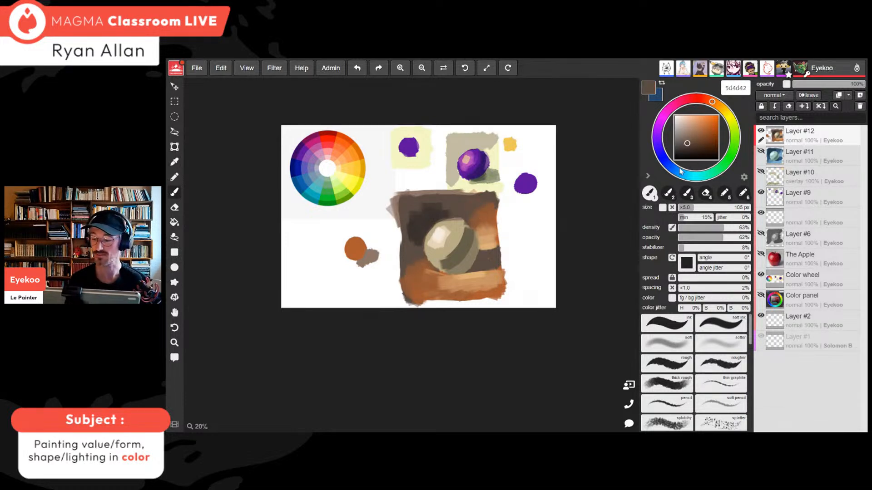
Switch the hue to blue, desaturate it to 656d79, and dab blue-gray patches over the dark background above and beside the sphere
key("ctrl+plus")
key("ctrl+plus")
key("ctrl+plus")
key("ctrl+plus")
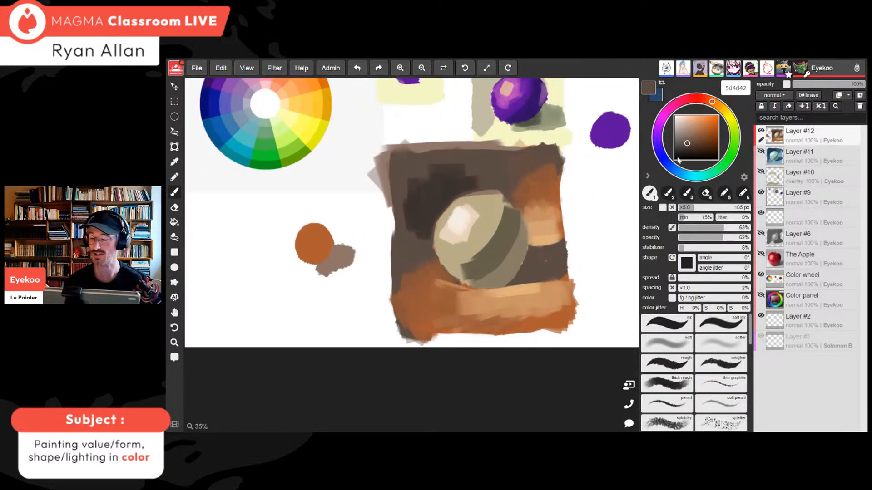
left_click(542, 178, "alt")
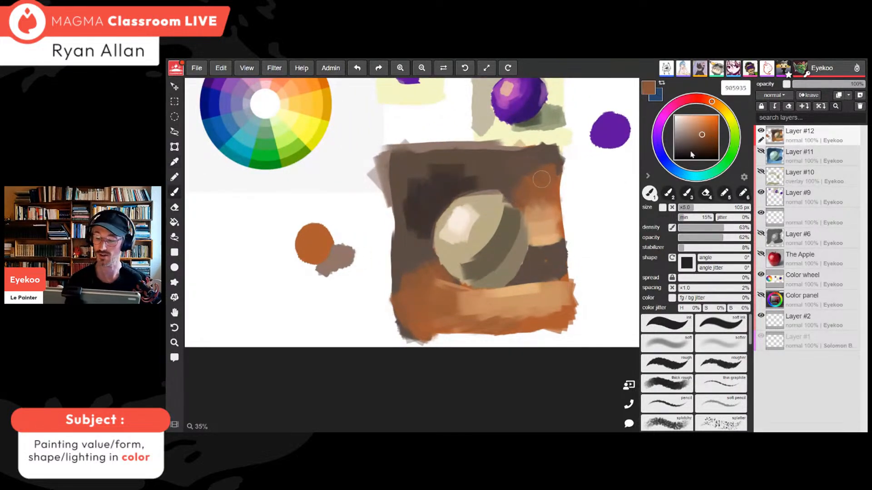
left_click(674, 168)
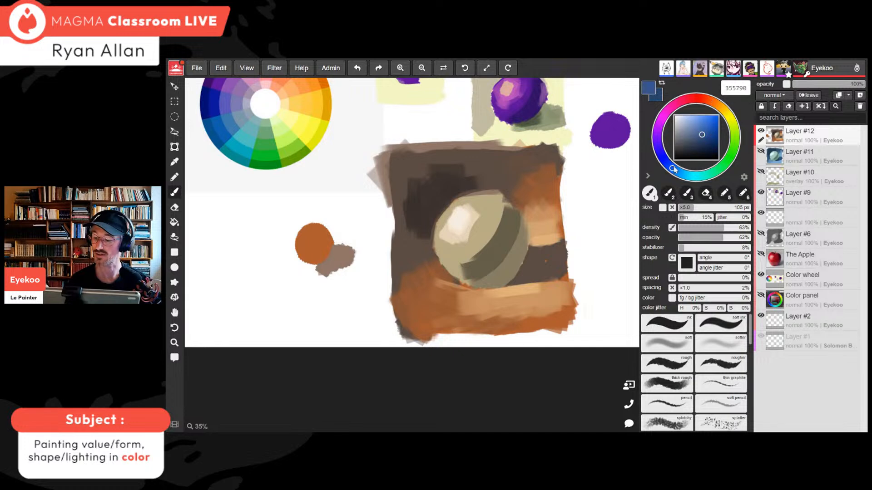
left_click(685, 135)
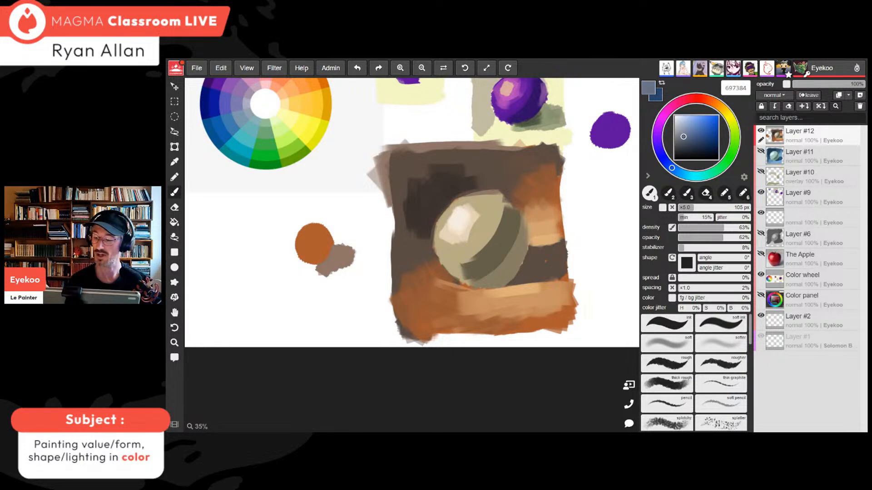
left_click(681, 138)
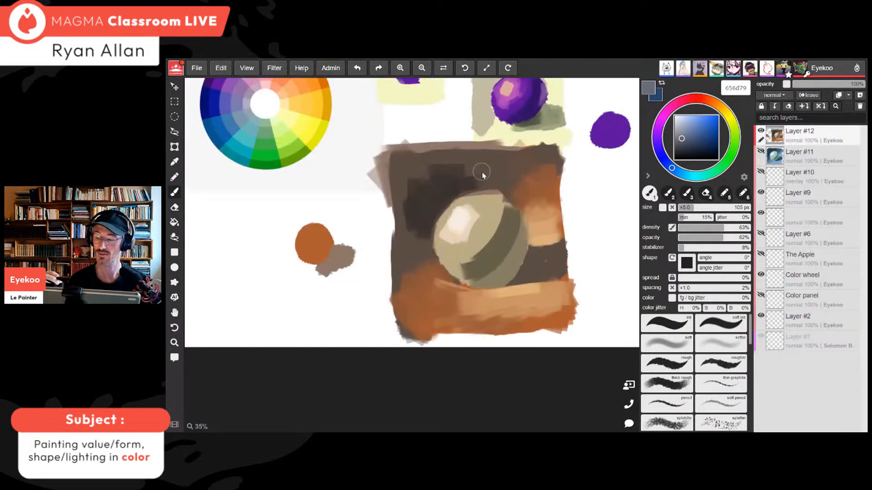
left_click_drag(468, 162, 471, 176)
mouse_move(409, 178)
left_mouse_down()
mouse_move(412, 230)
mouse_move(399, 239)
mouse_move(427, 180)
left_mouse_up()
Set the brush to 180 px and blend the blue-gray patches into the dark background using sampled gray tones
left_click(476, 156, "alt")
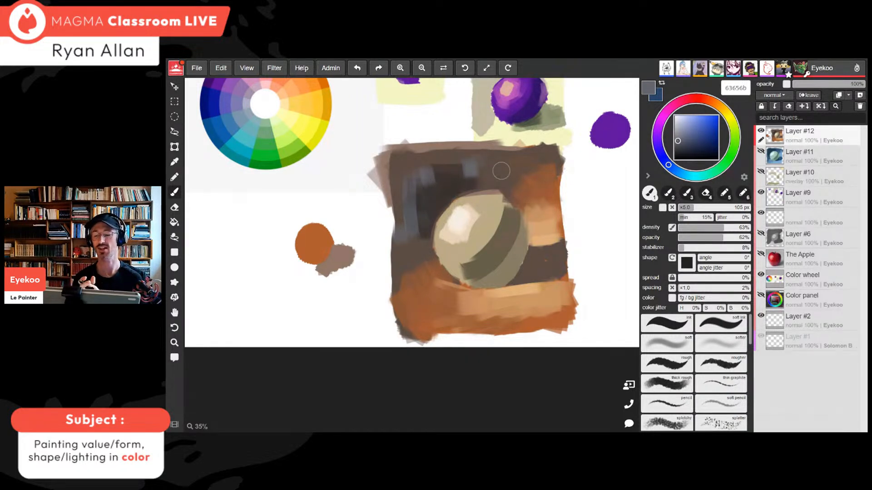
left_click(406, 186, "alt")
left_click_drag(694, 208, 704, 208)
left_click(401, 184, "alt")
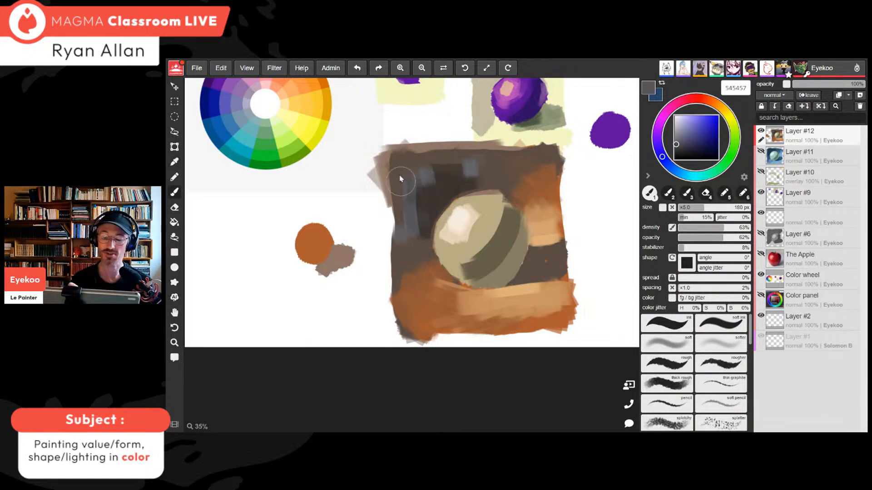
left_click(429, 170, "alt")
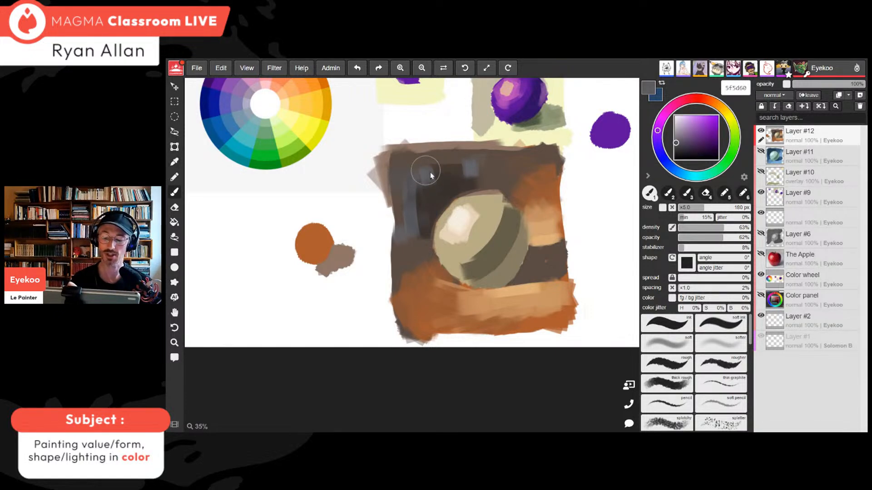
left_click(414, 197, "alt")
left_click(411, 218, "alt")
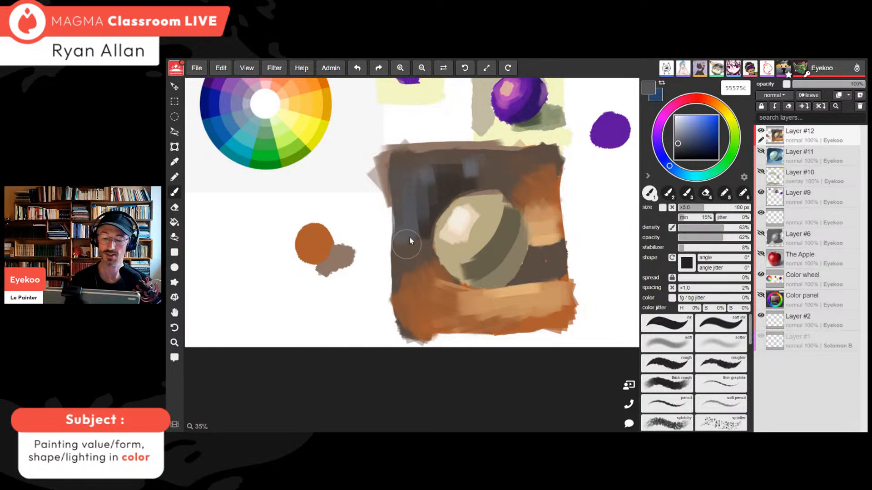
left_click(476, 166, "alt")
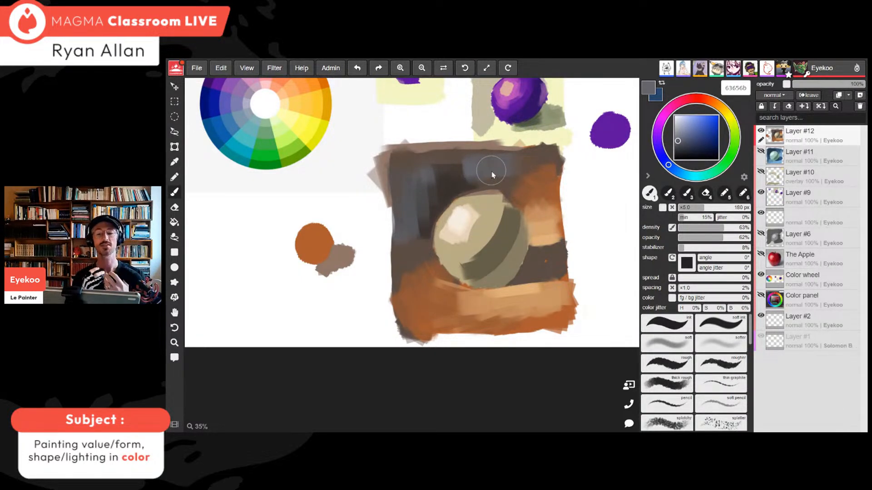
left_click(438, 194, "alt")
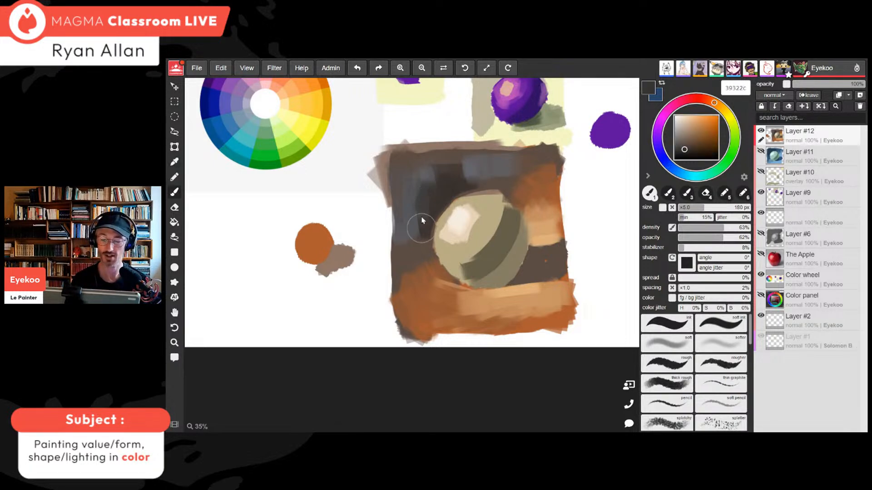
Blend the blue-gray patches into the dark background above and beside the sphere using sampled dark browns such as 3d3632 and 39322d
mouse_move(409, 212)
left_mouse_down()
mouse_move(423, 187)
mouse_move(447, 171)
mouse_move(489, 169)
mouse_move(439, 171)
mouse_move(409, 186)
mouse_move(482, 163)
left_mouse_up()
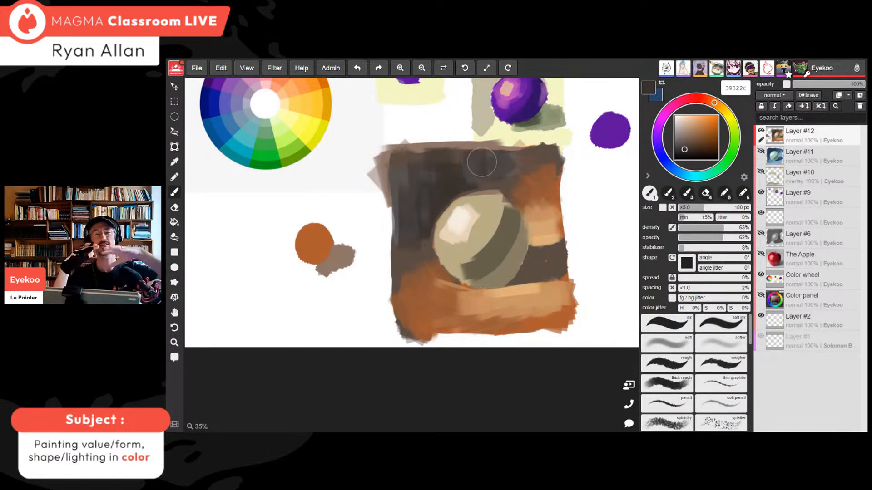
left_click(430, 188, "alt")
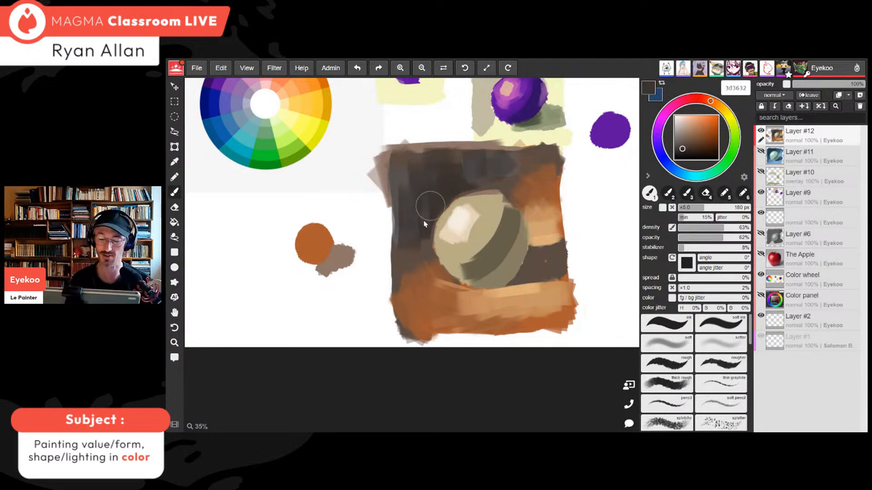
mouse_move(516, 166)
left_mouse_down()
mouse_move(546, 160)
mouse_move(434, 167)
left_mouse_up()
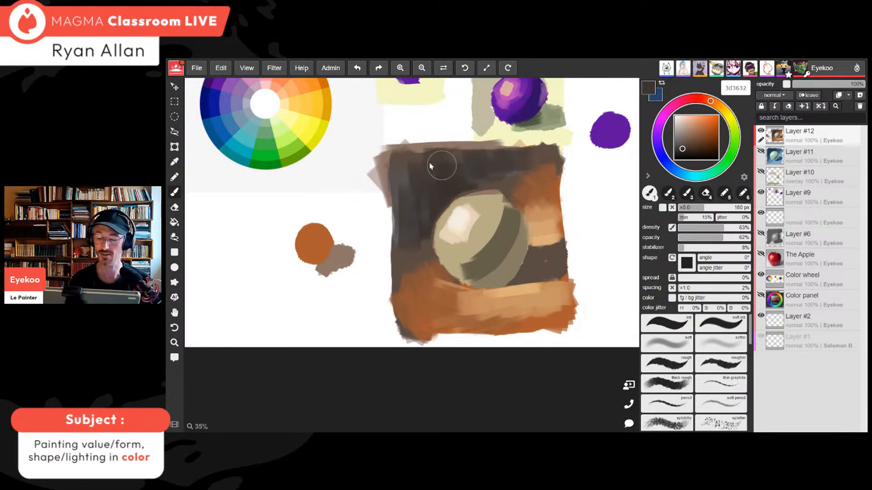
left_click(408, 176, "alt")
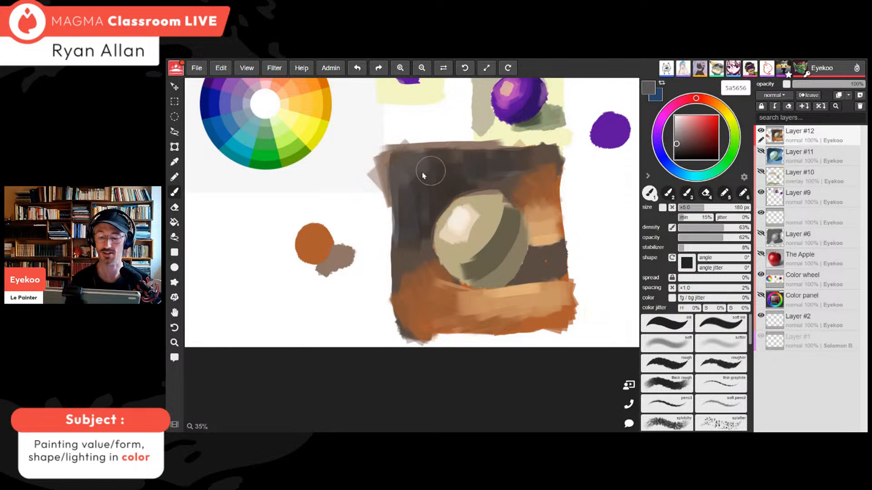
left_click(415, 183, "alt")
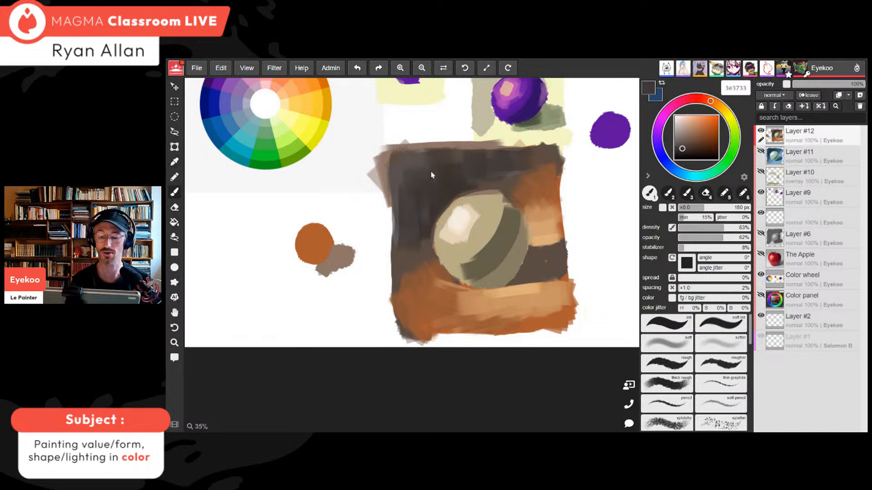
left_click(461, 169, "alt")
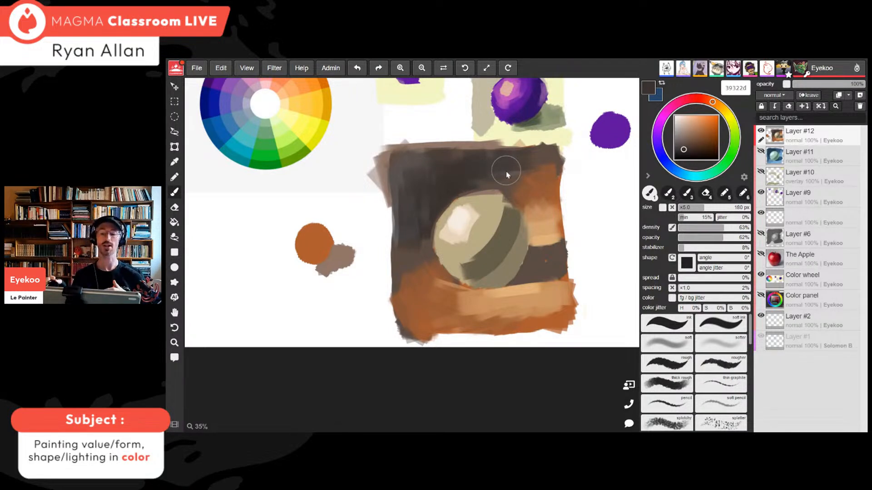
left_click(514, 163, "alt")
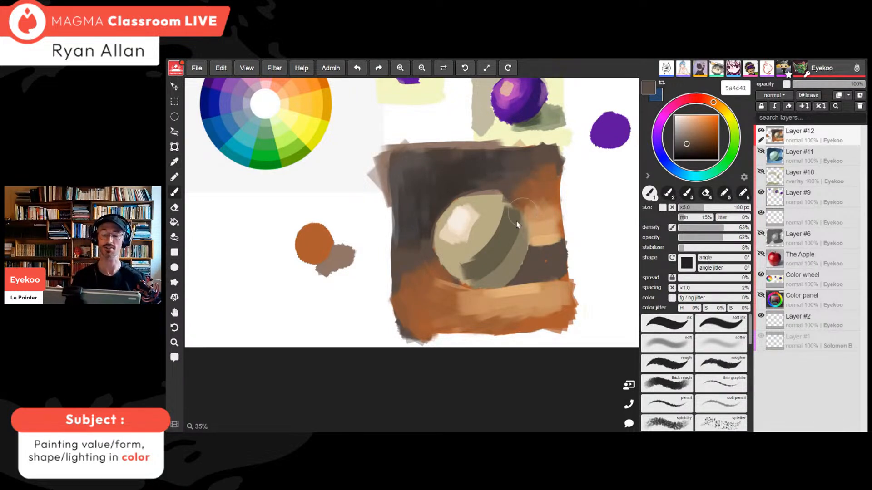
Sample the sphere's midtones and soften the edge between its light and shadow sides
left_click(526, 205, "alt")
left_click(476, 249, "alt")
mouse_move(480, 245)
left_mouse_down()
mouse_move(461, 266)
mouse_move(490, 217)
left_mouse_up()
left_click(448, 252, "alt")
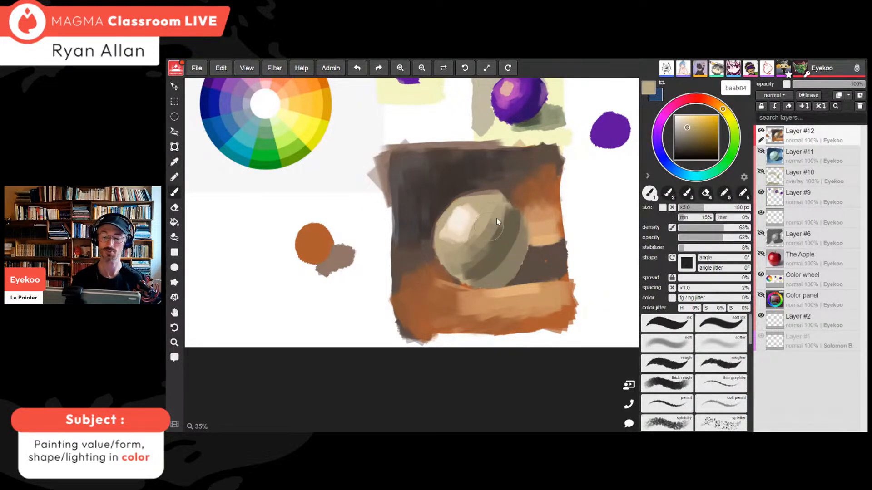
Sample the dark brown above the sphere and brush it over the upper edge of the orange background patch
left_click(501, 180, "alt")
left_click_drag(494, 179, 519, 186)
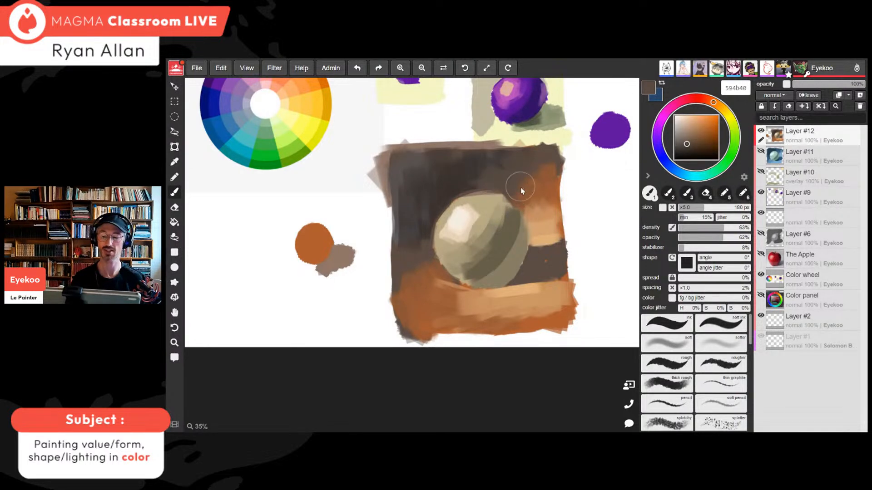
key("ctrl+minus")
key("ctrl+minus")
key("ctrl+minus")
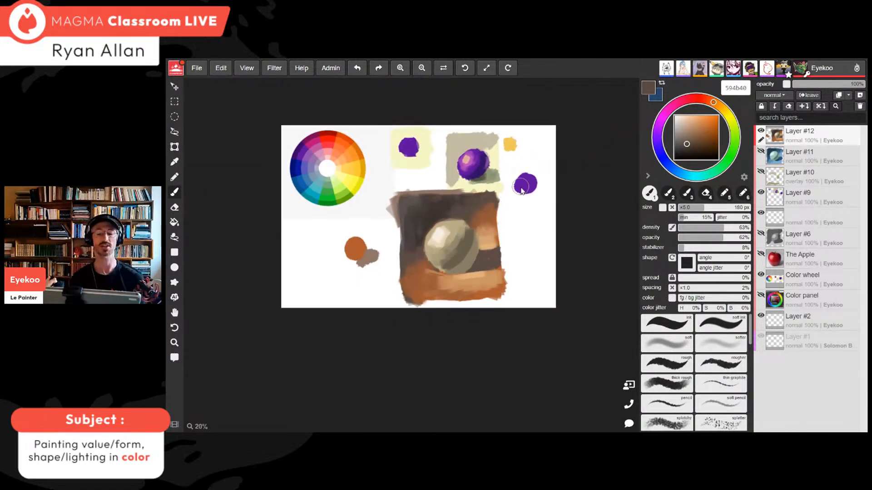
key("ctrl+plus")
key("ctrl+plus")
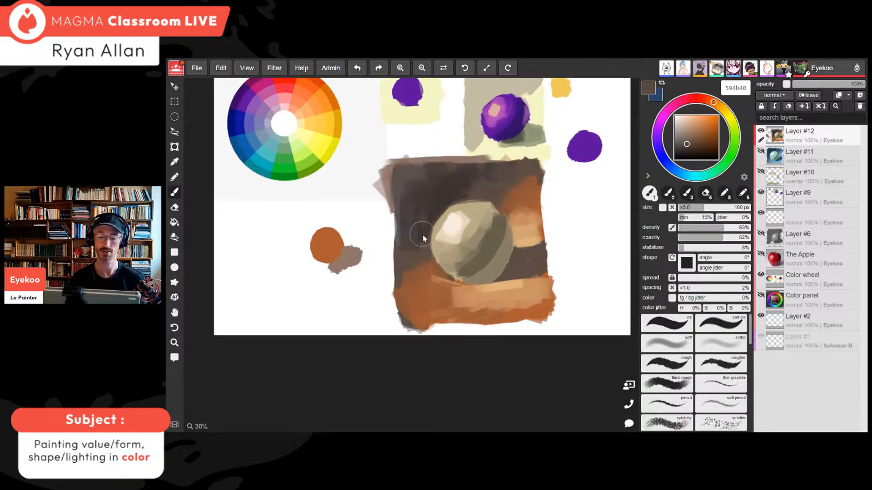
Blend the dark background into the orange areas at the lower left and upper right of the sphere using sampled transition browns
left_click(411, 254, "alt")
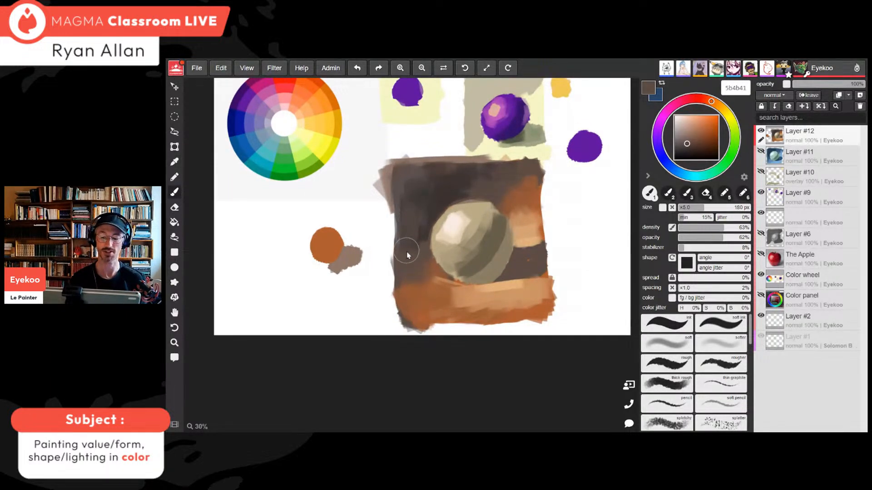
key("alt")
left_click(434, 199, "alt")
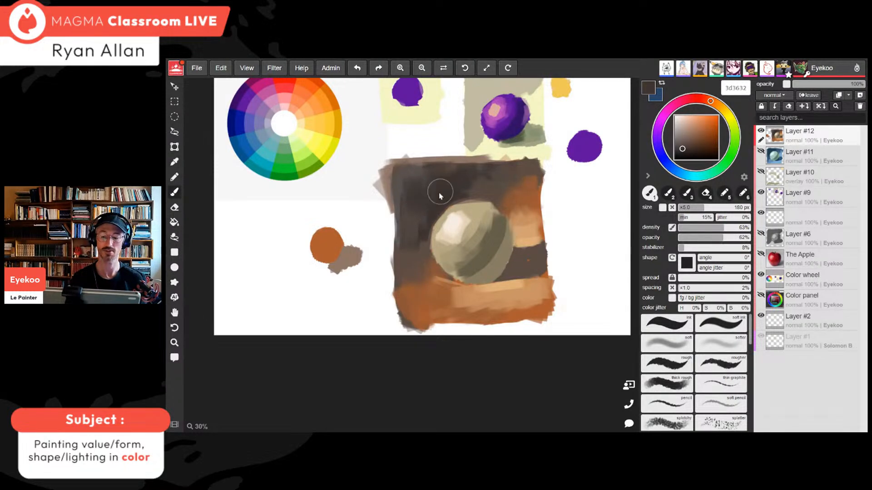
left_click(464, 183, "alt")
mouse_move(481, 183)
left_mouse_down()
mouse_move(508, 182)
mouse_move(454, 182)
mouse_move(522, 184)
mouse_move(512, 197)
left_mouse_up()
left_click(520, 191, "alt")
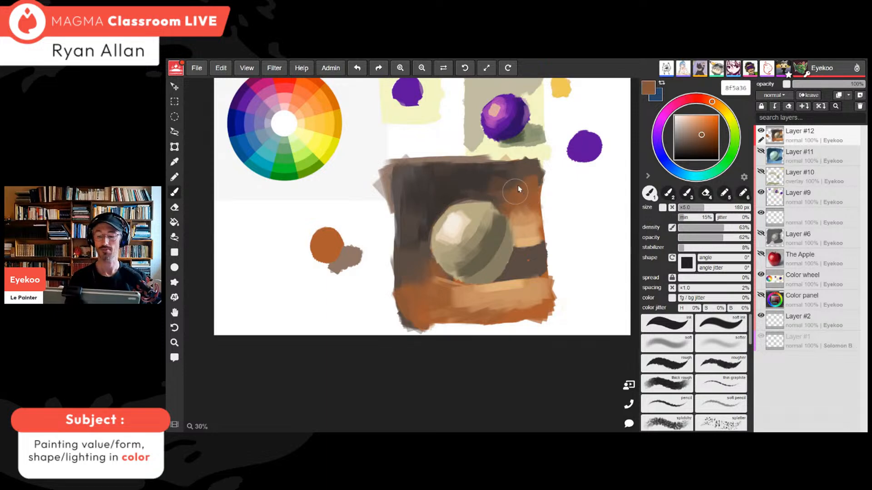
key("minus")
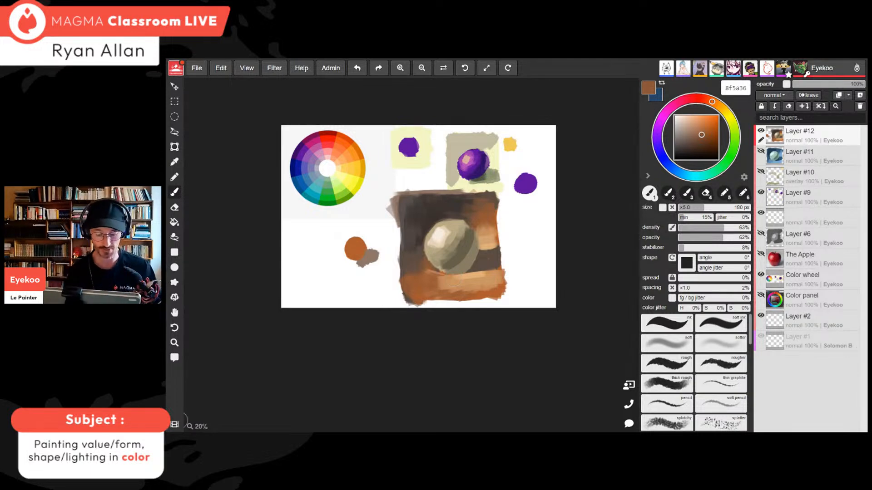
left_click(176, 425)
left_click(175, 425)
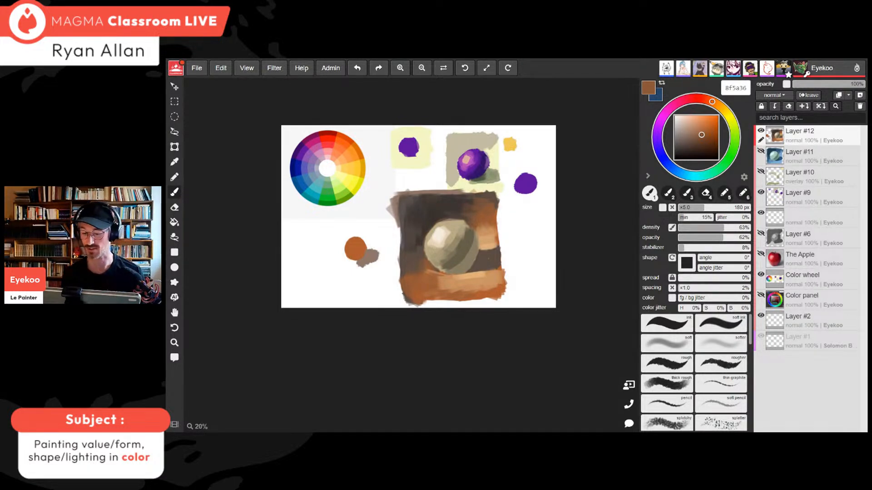
Sample the dark tone 3d3632 and even out the background along the left side of the sphere
left_click(416, 222, "alt")
left_click_drag(417, 222, 407, 258)
left_click(410, 219, "alt")
scroll(407, 261, "up", 5)
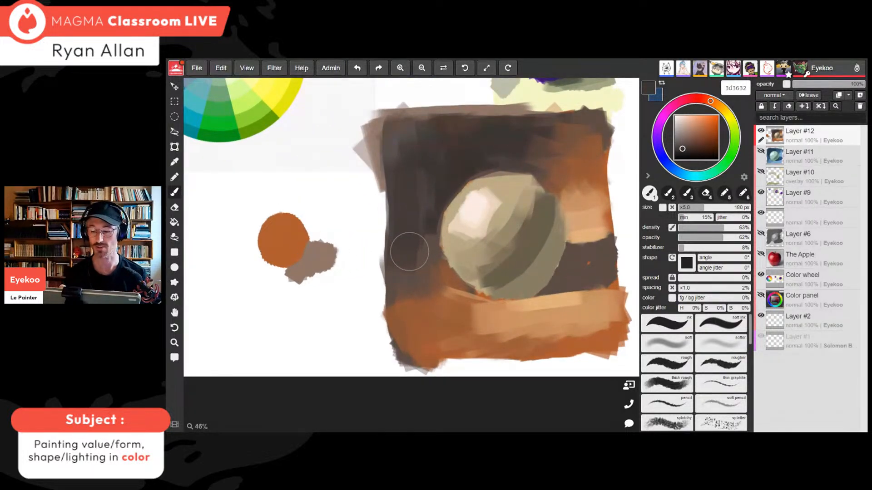
Set the brush to 85 px and deepen the background around the sphere's upper and left edges with sampled near-black browns
left_click(457, 159, "alt")
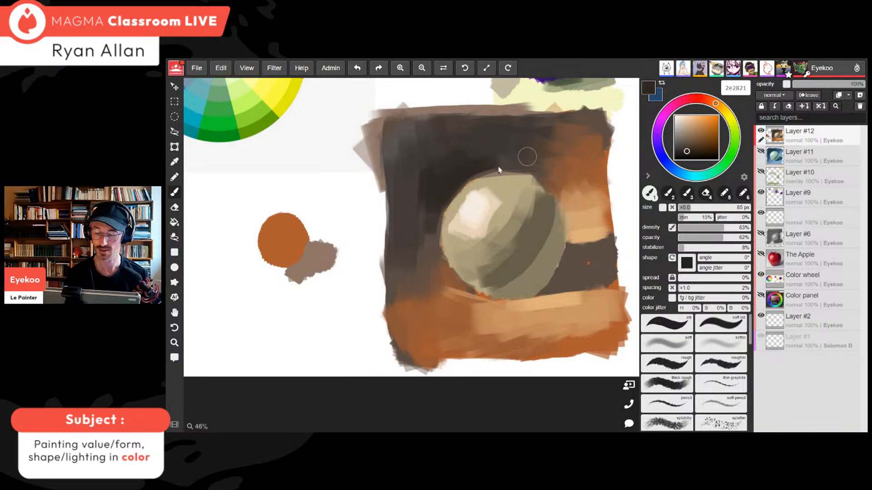
left_click(427, 176, "alt")
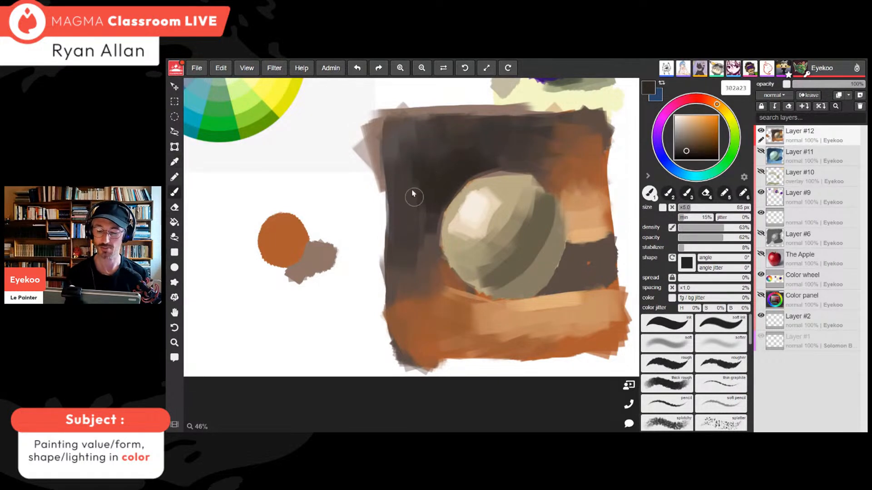
left_click(403, 201, "alt")
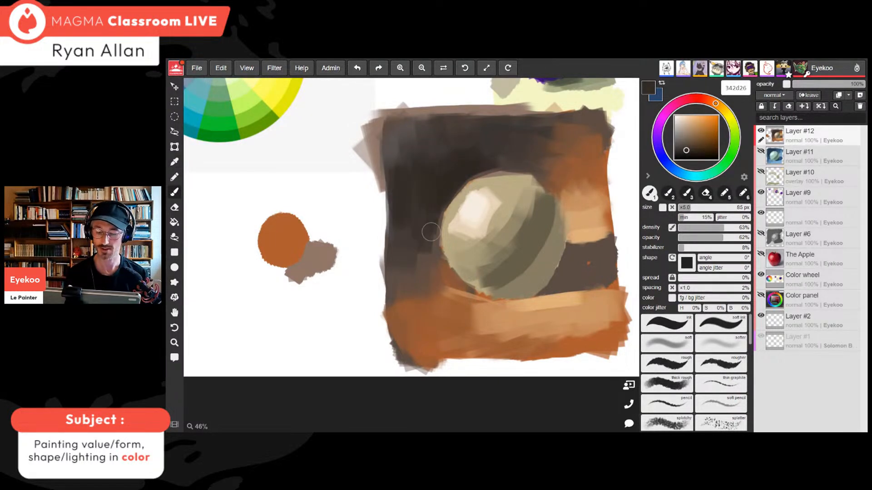
left_click(520, 159, "alt")
left_click_drag(522, 161, 548, 179)
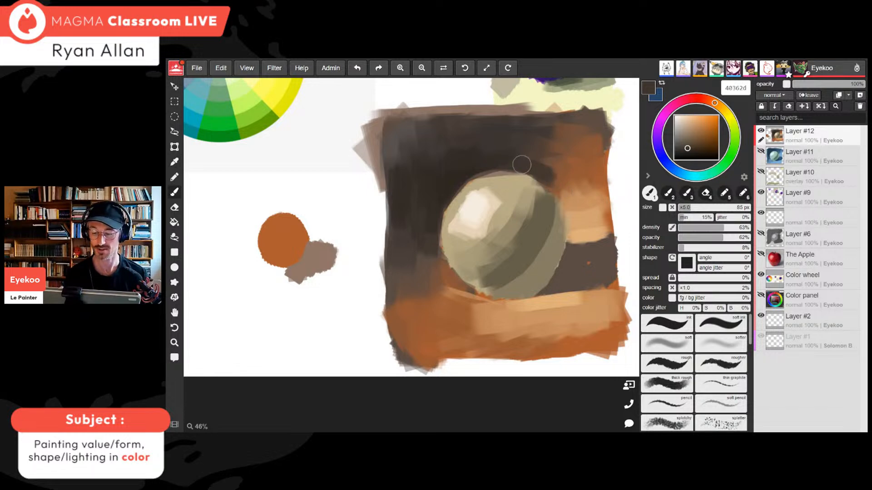
left_click(416, 243, "alt")
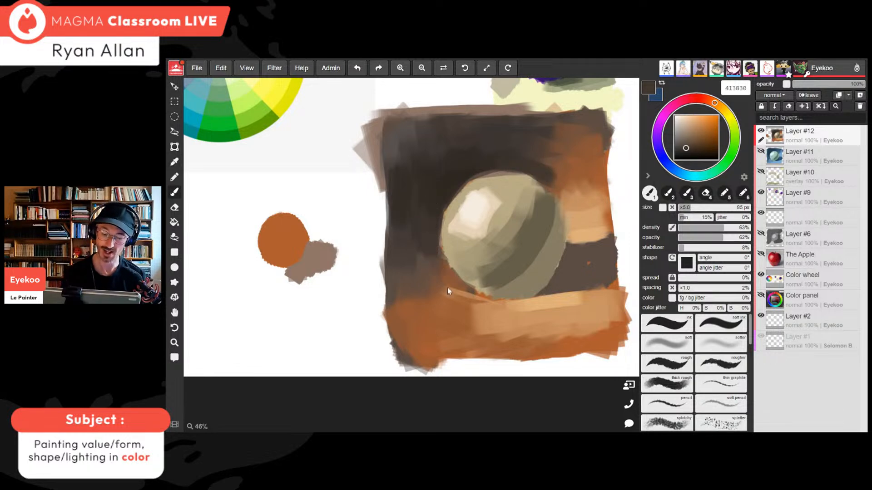
Sample the sphere's shadow, darken the color to 463f2f, and paint a curved core shadow band along the terminator
left_click(540, 235, "alt")
left_click(689, 147)
mouse_move(541, 203)
left_mouse_down()
mouse_move(516, 252)
mouse_move(491, 274)
left_mouse_up()
left_click_drag(527, 238, 487, 275)
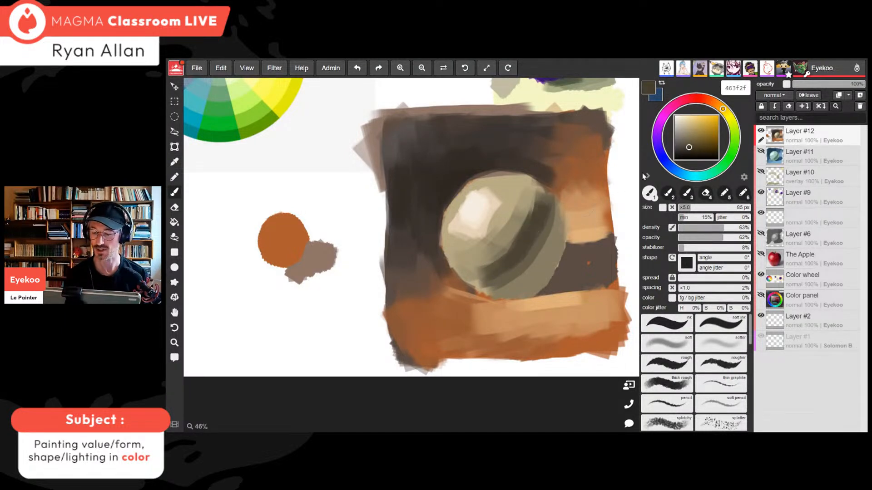
left_click(683, 148)
mouse_move(527, 223)
left_mouse_down()
mouse_move(539, 205)
mouse_move(489, 272)
left_mouse_up()
left_click(521, 217, "alt")
left_click_drag(517, 238, 514, 252)
Sample the sphere's light side, adjust the color to bca98a, and smooth the midtones between the highlight and the core shadow
left_click(474, 248, "alt")
left_click(685, 127)
mouse_move(488, 250)
left_mouse_down()
mouse_move(521, 210)
mouse_move(478, 246)
mouse_move(505, 196)
left_mouse_up()
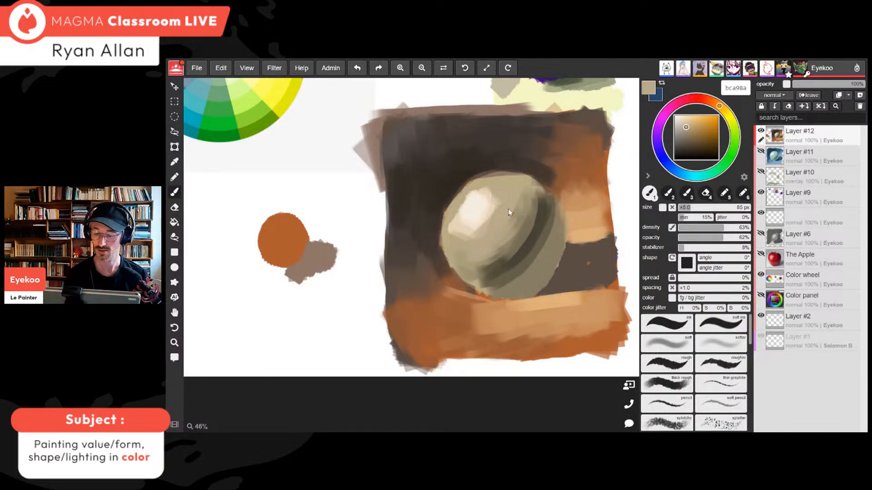
Sample the shadow tone 524b39 and blend the core shadow into the sphere's lower right reflected-light area
left_click(504, 269, "alt")
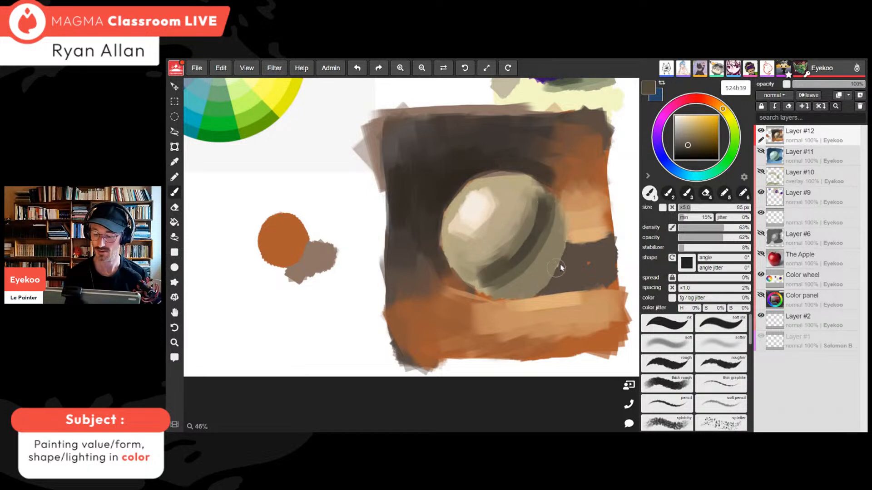
left_click_drag(524, 263, 493, 277)
mouse_move(542, 241)
left_mouse_down()
mouse_move(525, 269)
mouse_move(538, 261)
mouse_move(506, 289)
left_mouse_up()
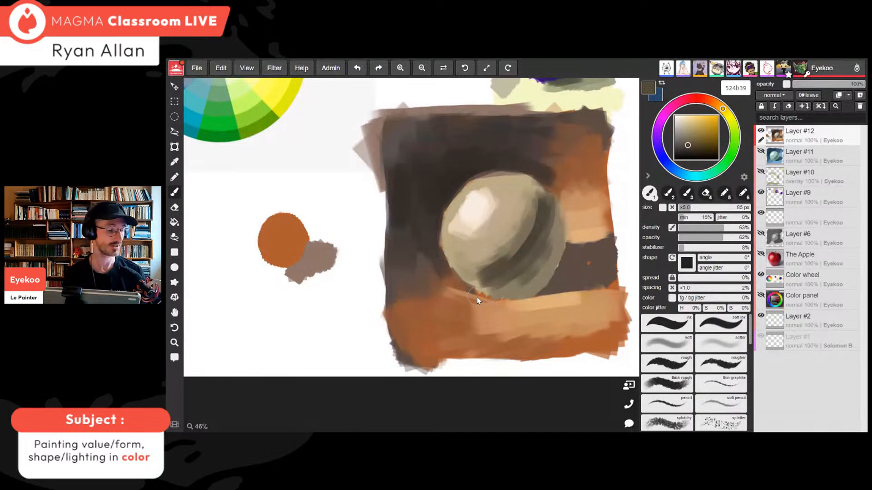
Switch the canvas to grayscale view and examine the painting's values at reduced size
key("k")
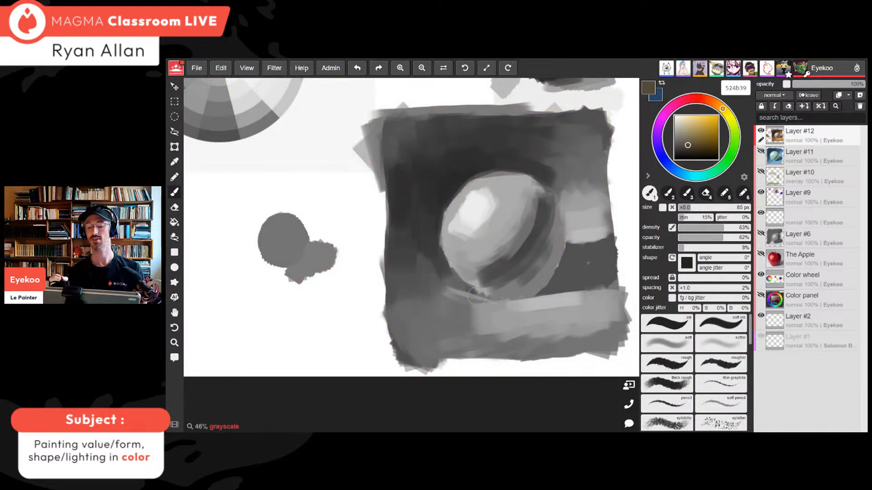
key("k")
key("k")
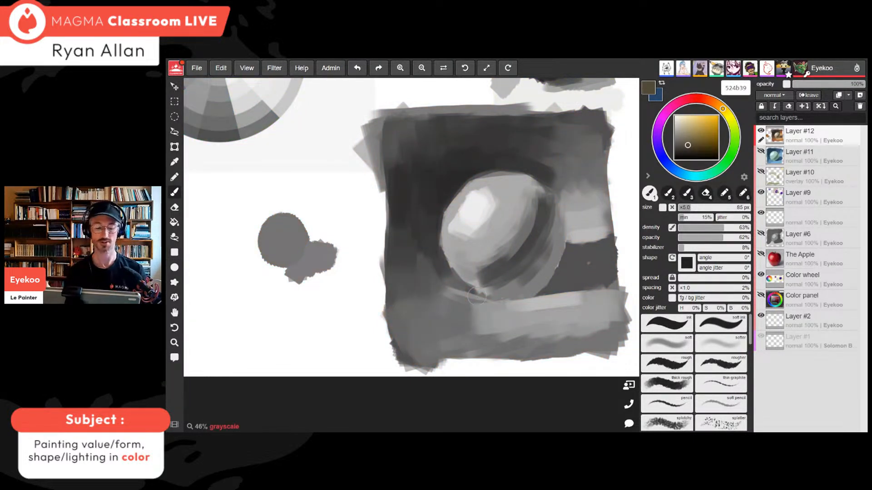
key("minus")
key("minus")
key("minus")
key("minus")
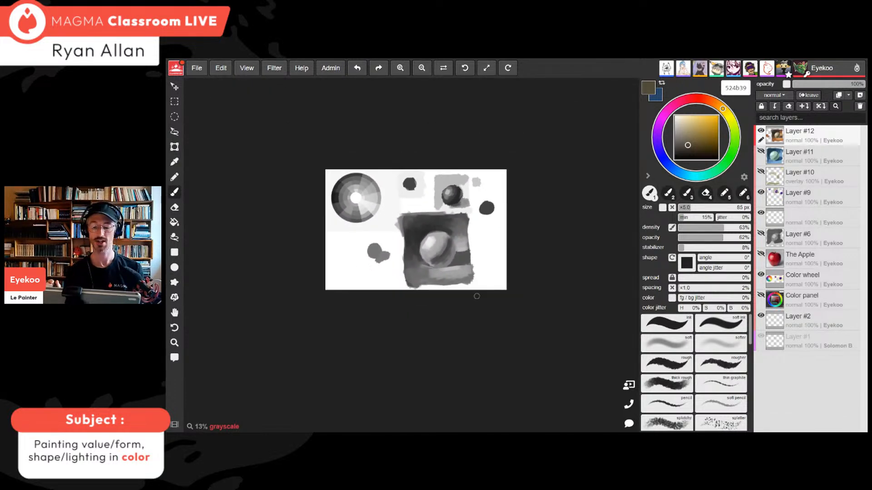
Sample the sphere's core shadow in grayscale view, darken the color to 3b362a, and strengthen the curved shadow band
key("plus")
key("plus")
key("plus")
key("i")
left_click(502, 250, "alt")
left_click(686, 149)
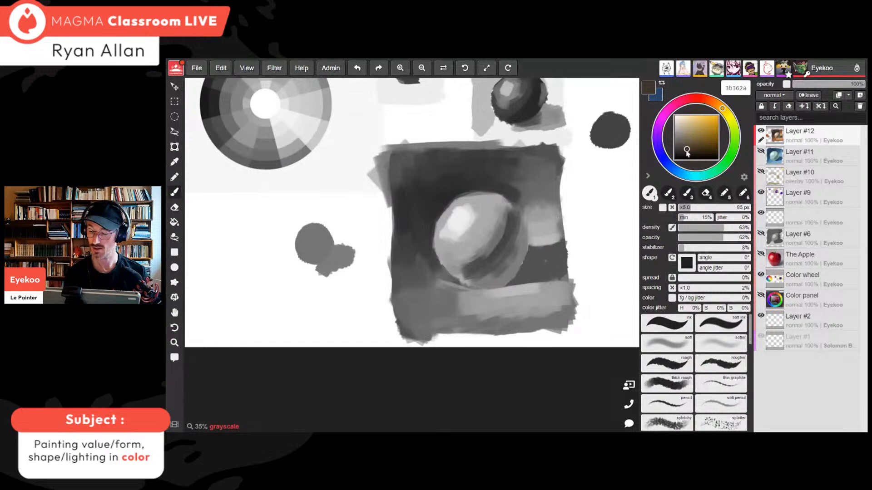
mouse_move(511, 233)
left_mouse_down()
mouse_move(497, 252)
mouse_move(506, 223)
mouse_move(469, 275)
mouse_move(510, 216)
mouse_move(450, 282)
left_mouse_up()
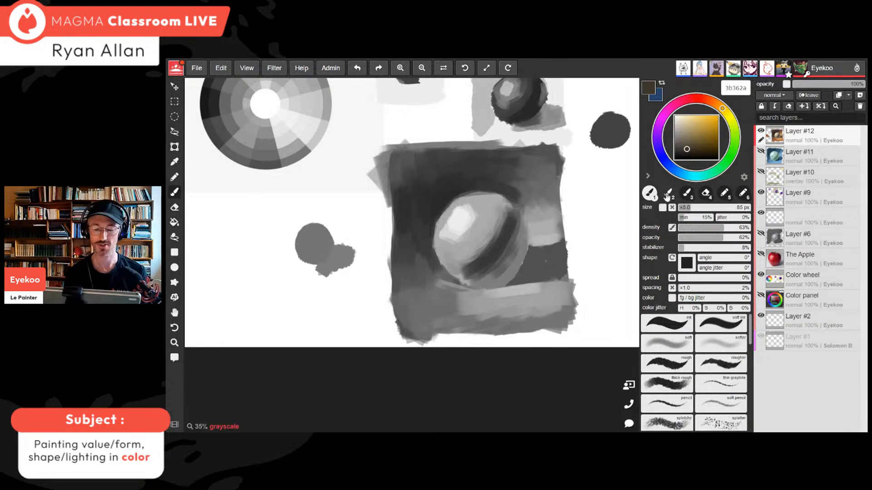
Set the brush to 35 px and mix a darker brown from the sampled cast shadow beside the sphere
left_click(686, 208)
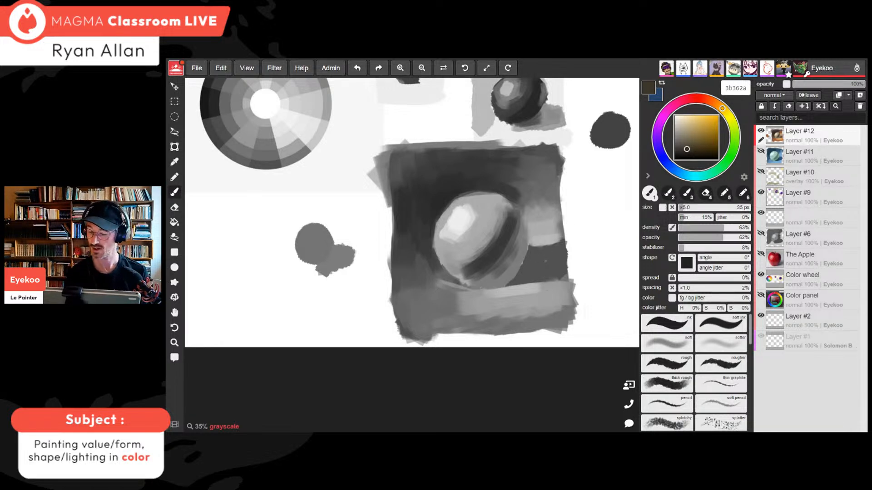
left_click(523, 274, "alt")
left_click(689, 149)
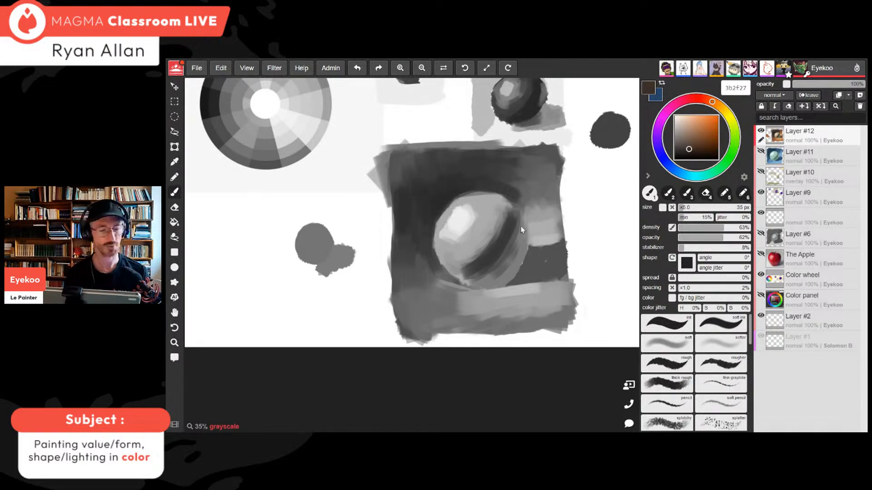
left_click(534, 266, "alt")
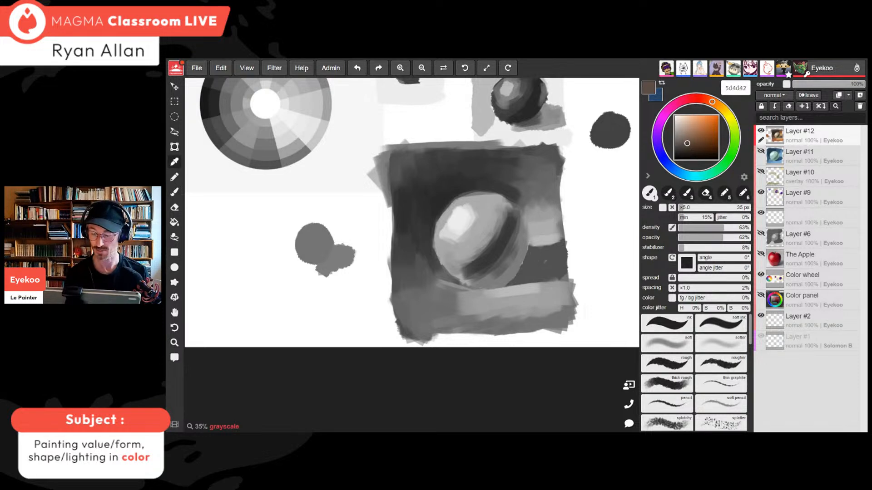
left_click(688, 146)
left_click_drag(687, 148, 682, 148)
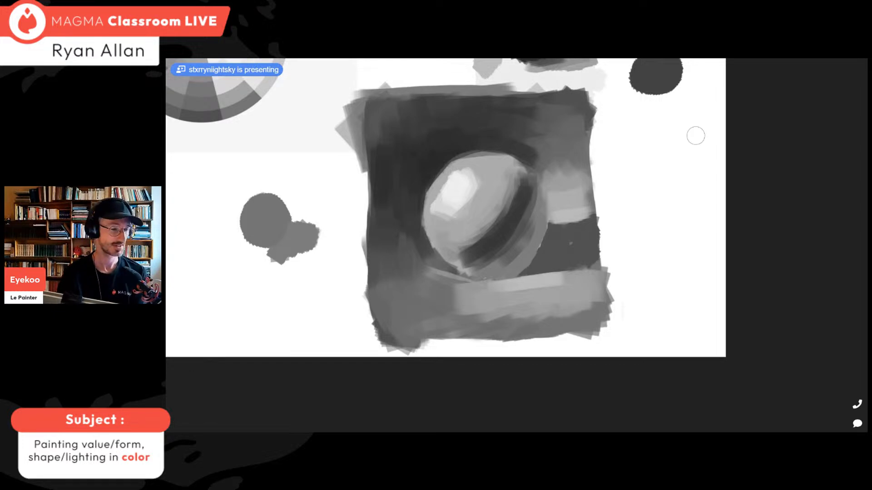
Check the painting in color with the chat open, and restore the full interface in grayscale view
key("k")
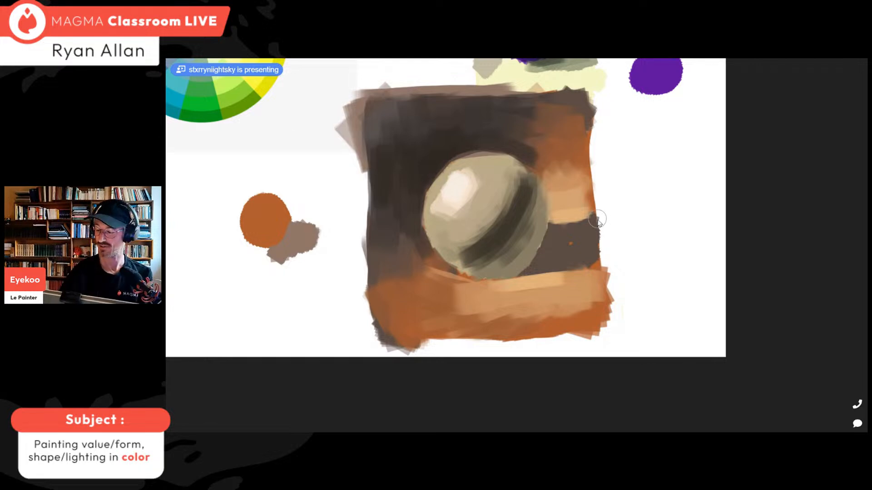
left_click(857, 423)
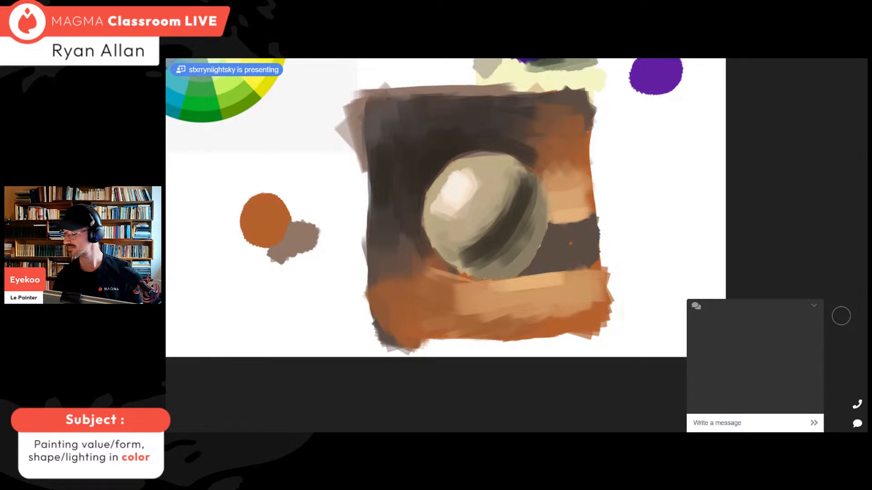
key("Tab")
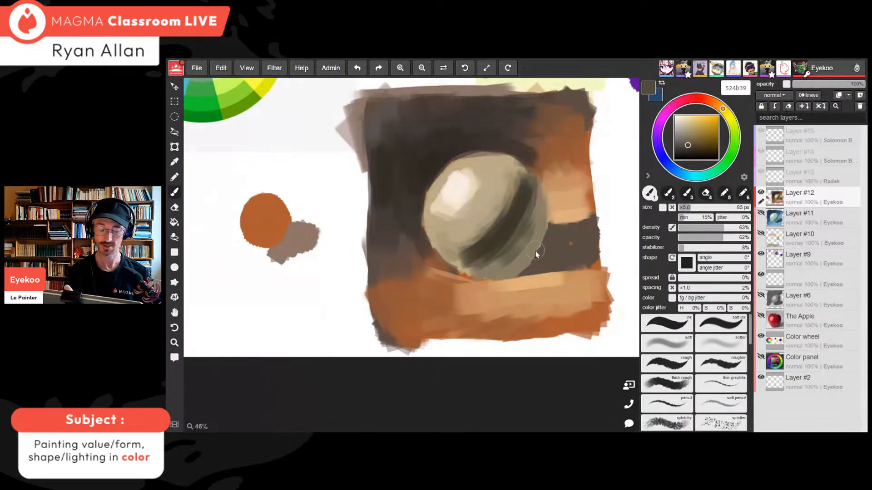
key("shift+g")
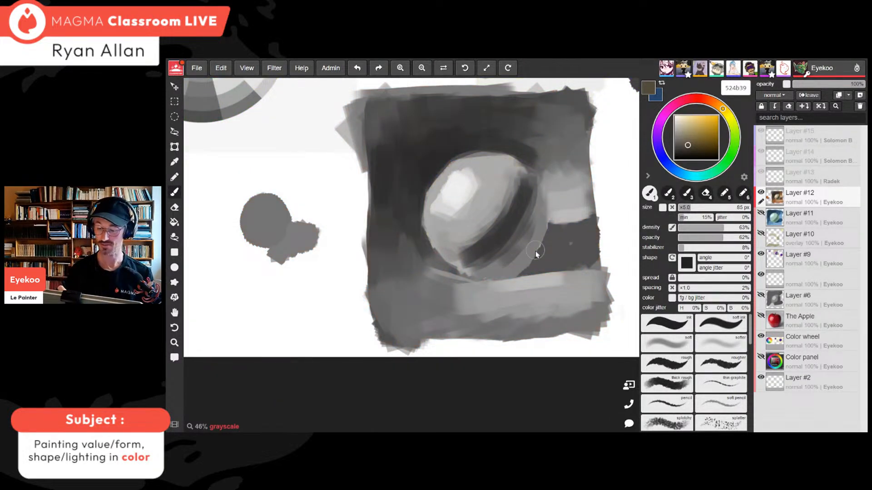
Sample the cast shadow beside the sphere and mix it into the darker, more neutral brown 3b3632
left_click(551, 252, "alt")
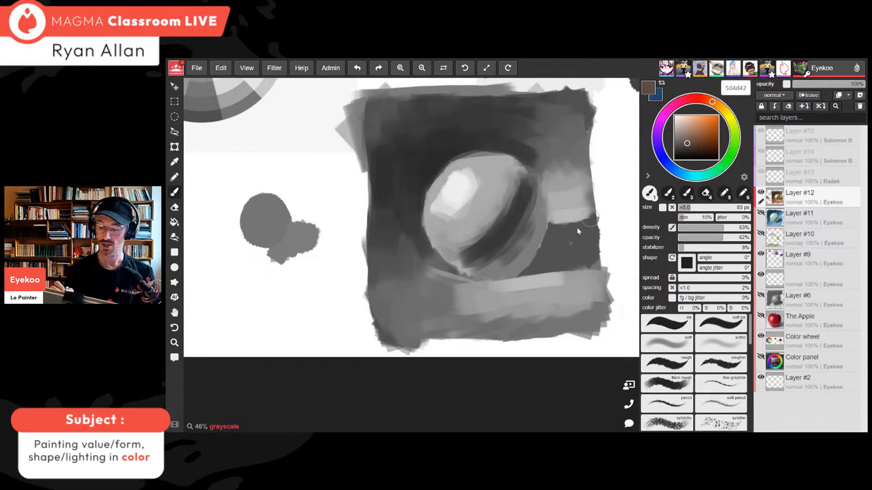
key("i")
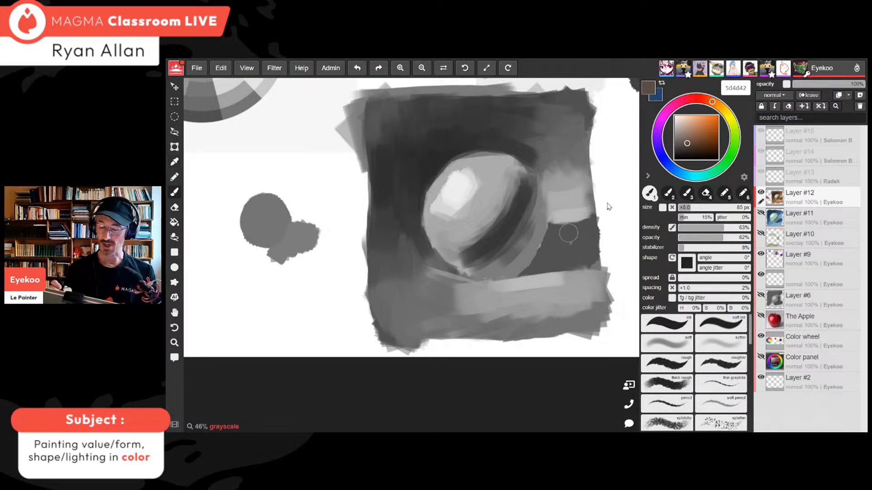
key("k")
key("y")
key("i")
key("b")
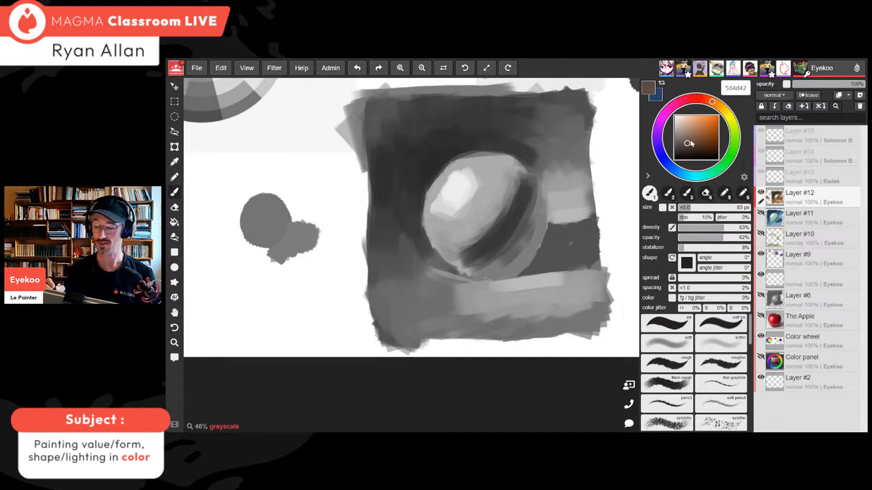
left_click(681, 143)
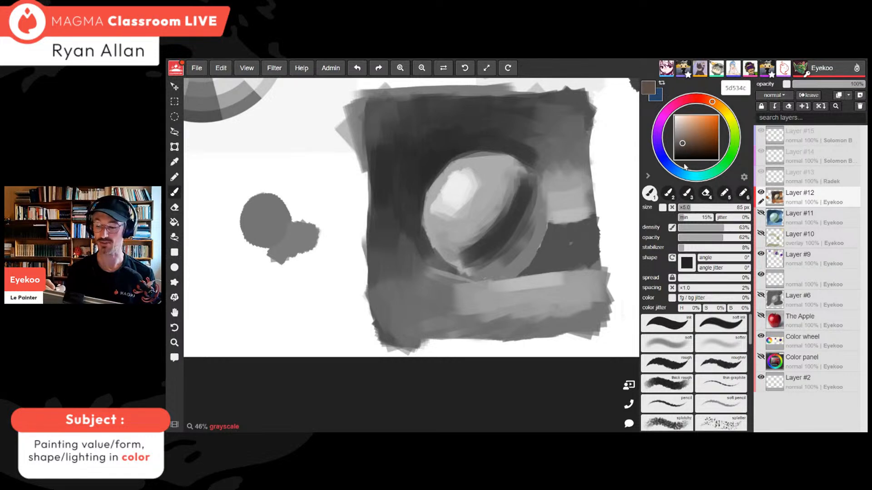
left_click(680, 147)
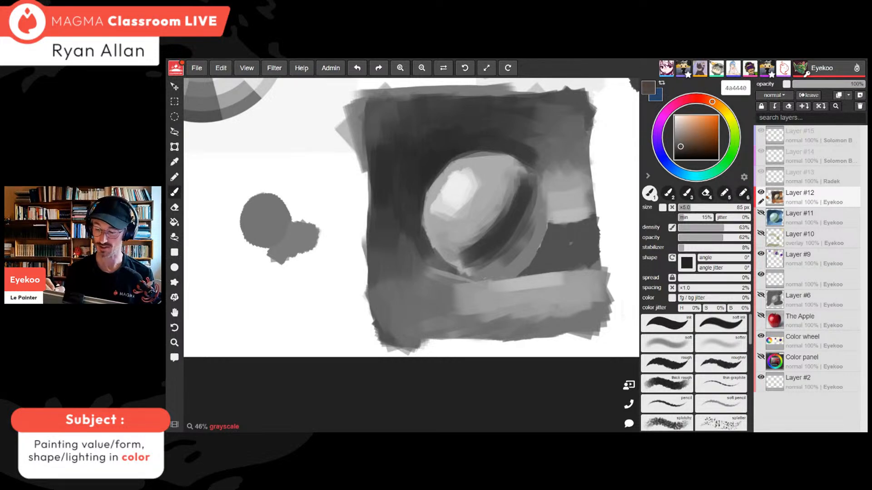
left_click(680, 148)
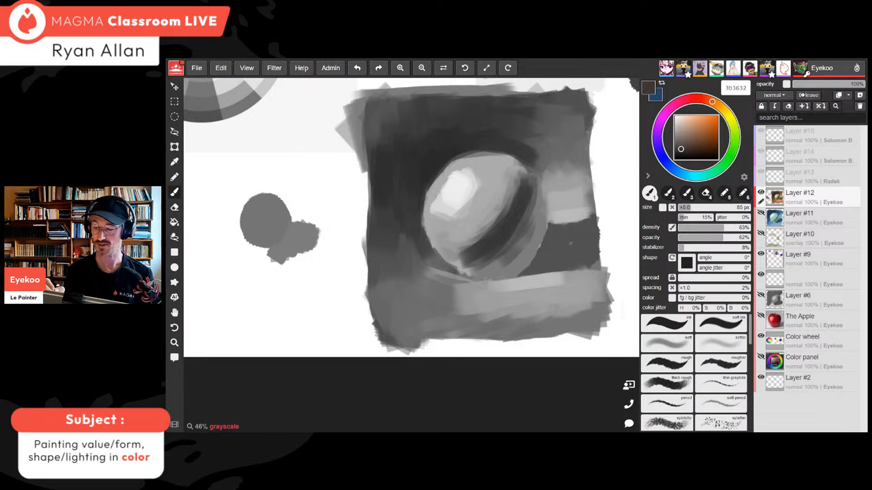
Set the brush to 50 px and darken the cast shadow beside and beneath the sphere, resampling tones 35302d and 37312e
left_click(686, 209)
mouse_move(536, 259)
left_mouse_down()
mouse_move(495, 278)
mouse_move(583, 258)
mouse_move(502, 279)
mouse_move(567, 243)
left_mouse_up()
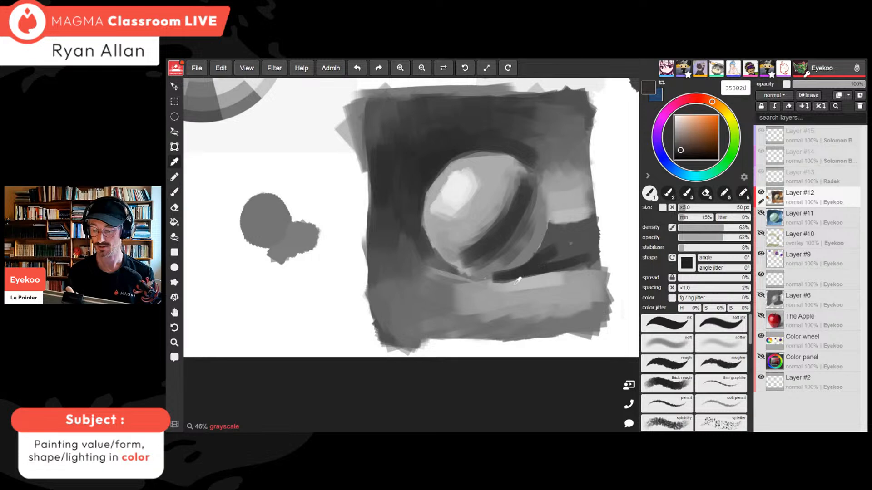
left_click(472, 186, "alt")
left_click(530, 265, "alt")
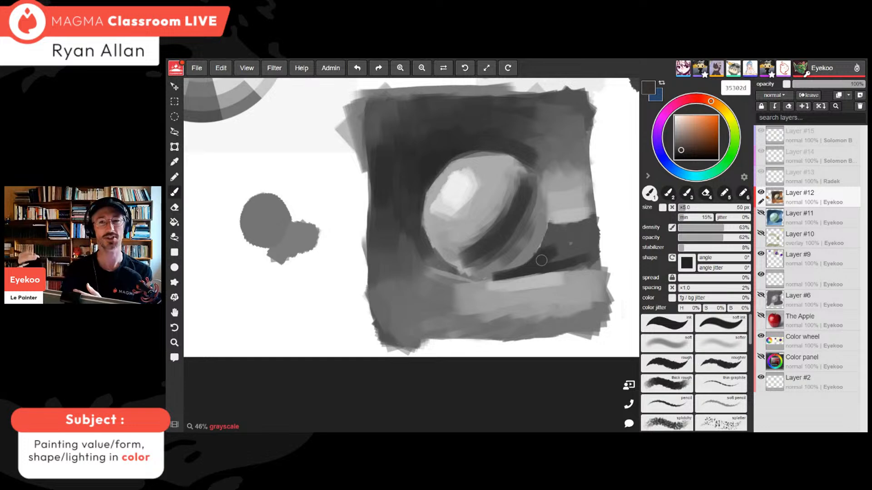
left_click(553, 239, "alt")
left_click(550, 253, "alt")
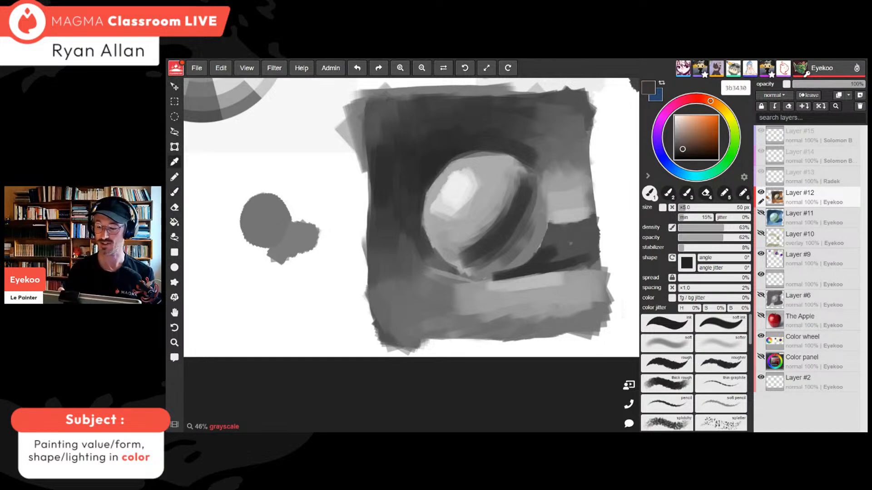
left_click_drag(550, 252, 487, 211, "alt")
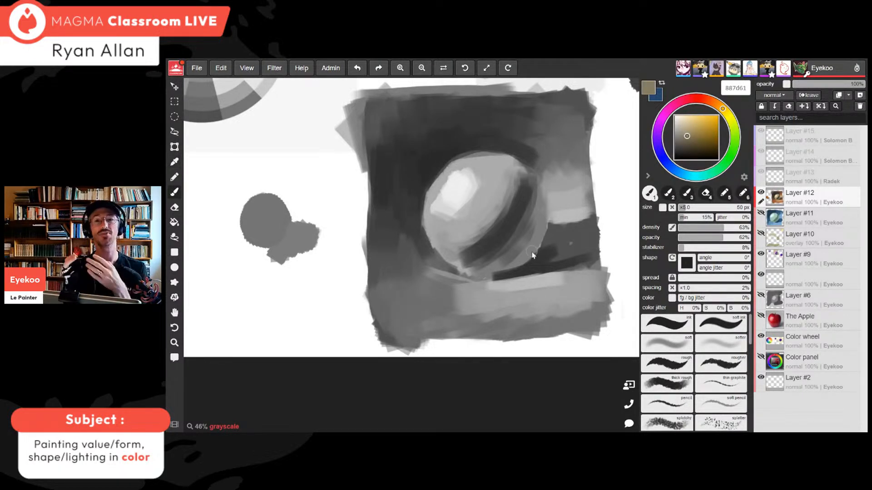
left_click(554, 233, "alt")
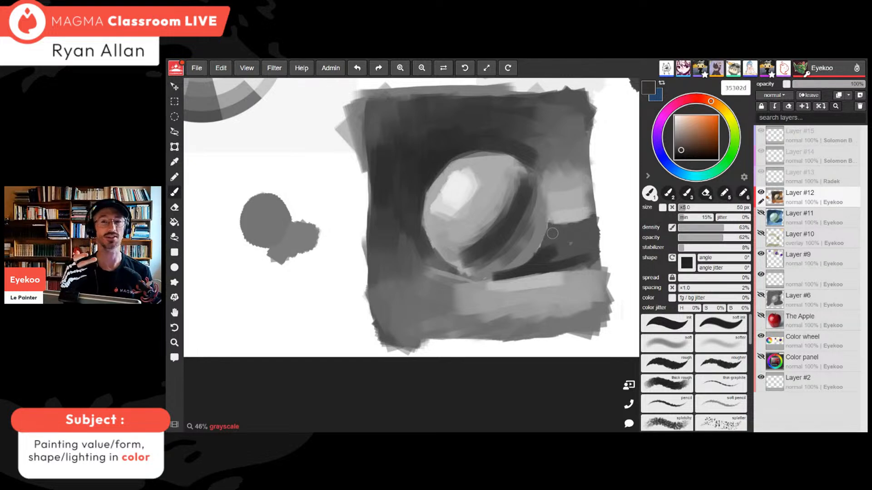
left_click(545, 256, "alt")
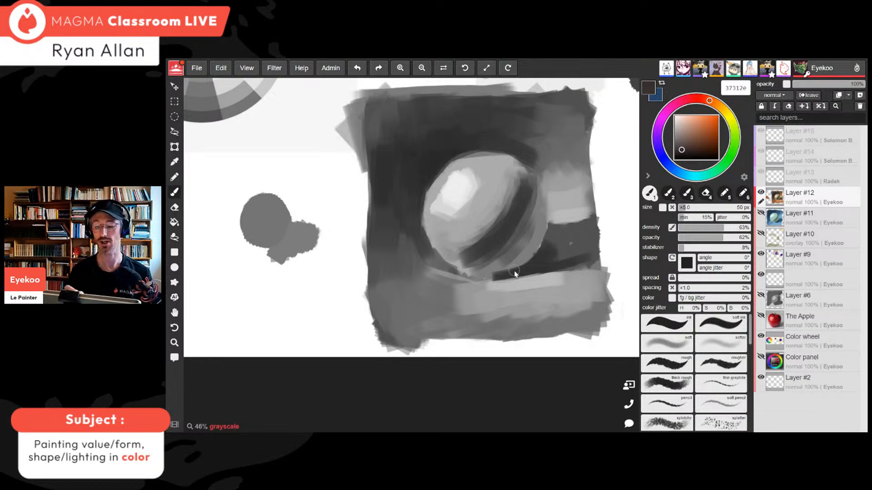
Enlarge the brush to 125 px and broaden the core shadow across the sphere's lower half with sampled dark tones
left_click(503, 234, "alt")
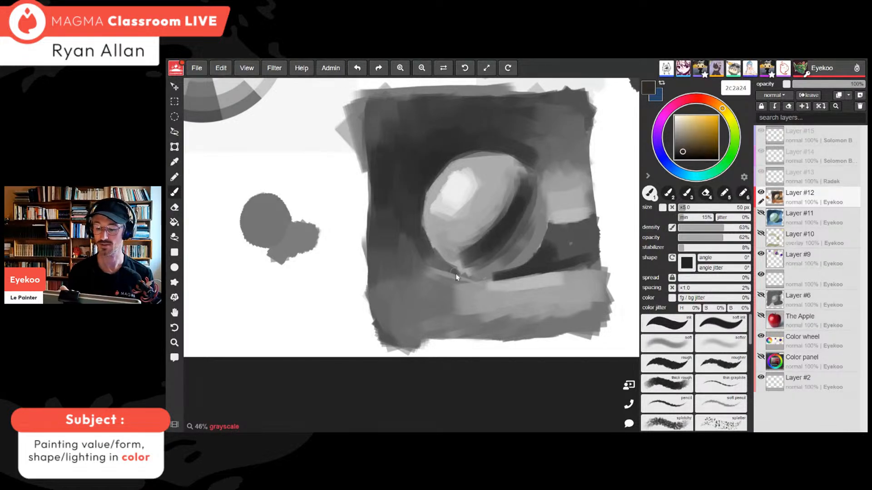
scroll(457, 277, "down", 3)
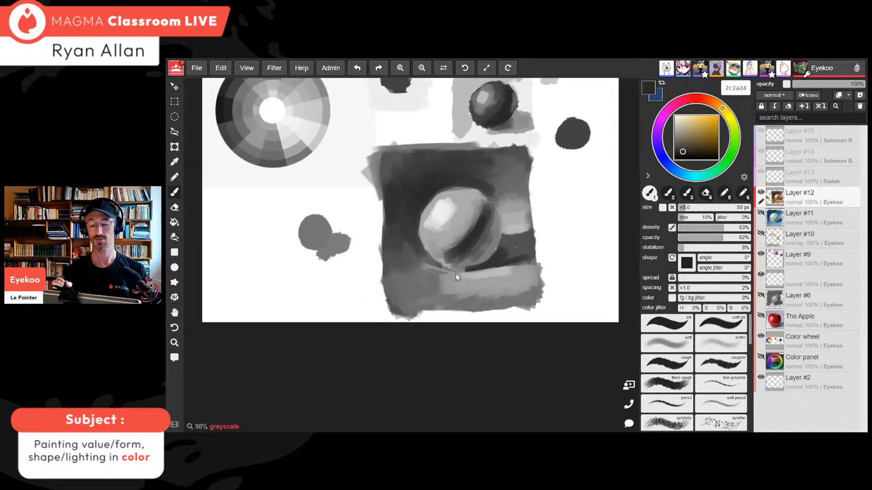
scroll(456, 277, "up", 2)
left_click(696, 207)
mouse_move(512, 217)
left_mouse_down()
mouse_move(493, 244)
mouse_move(475, 249)
mouse_move(516, 220)
mouse_move(525, 259)
mouse_move(522, 228)
mouse_move(469, 257)
mouse_move(490, 241)
mouse_move(496, 217)
left_mouse_up()
left_click(524, 226, "alt")
left_click(502, 223, "alt")
left_click(465, 245, "alt")
mouse_move(462, 255)
left_mouse_down()
mouse_move(458, 244)
mouse_move(501, 207)
left_mouse_up()
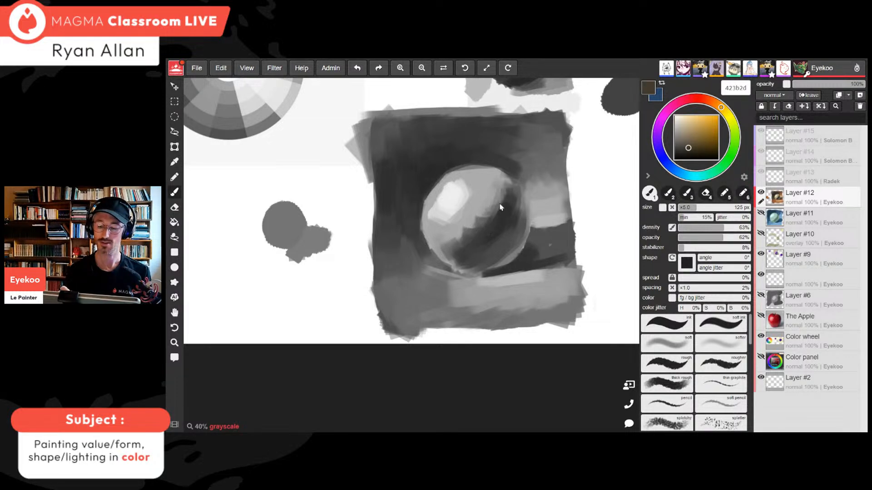
Sample dark tones such as 302d25 from the sphere and blend the core shadow toward its lower edge
left_click(505, 202, "alt")
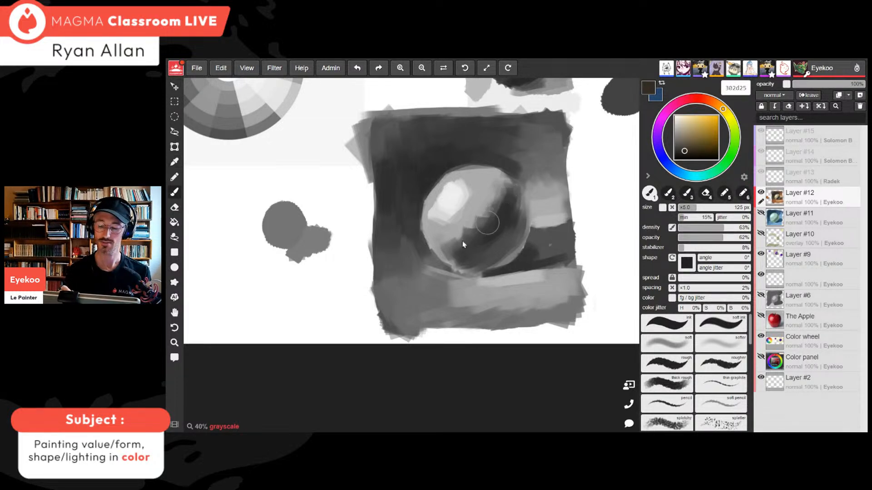
left_click(521, 203, "alt")
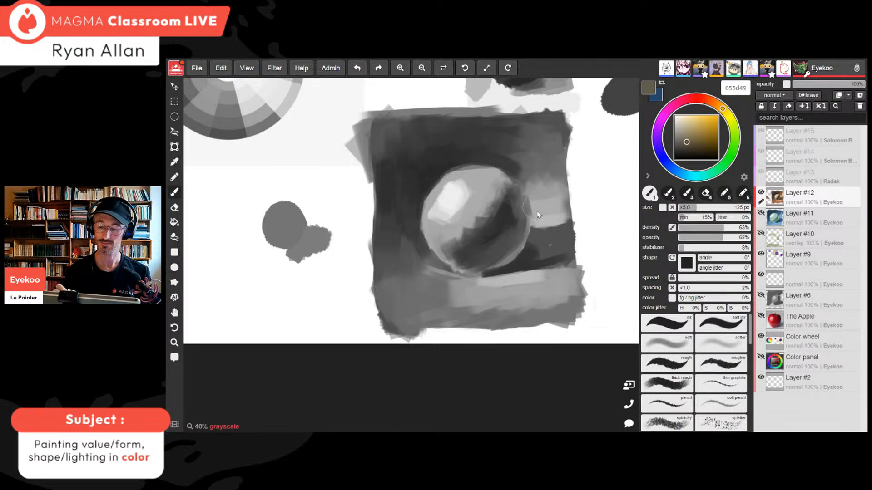
left_click(509, 212, "alt")
mouse_move(513, 203)
left_mouse_down()
mouse_move(481, 246)
mouse_move(456, 256)
left_mouse_up()
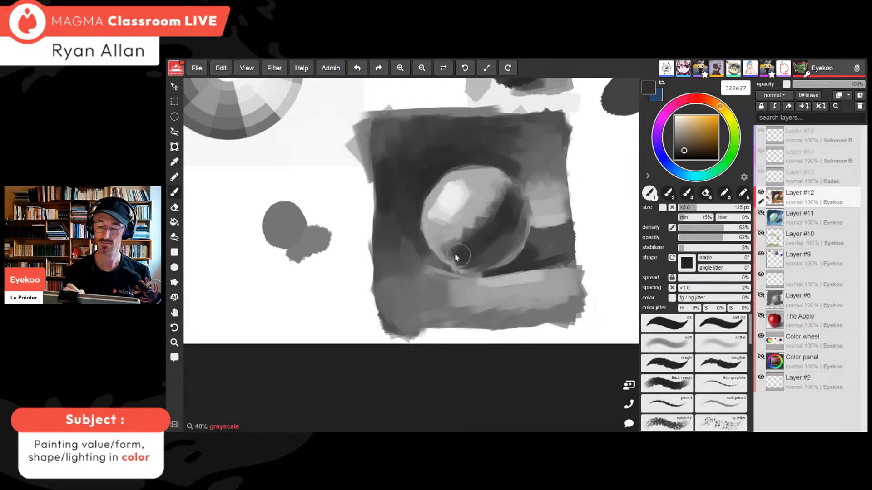
Return the canvas to color view, and sample the sphere's light tan bca889 and the floor's light orange e3b176
scroll(456, 258, "down", 3)
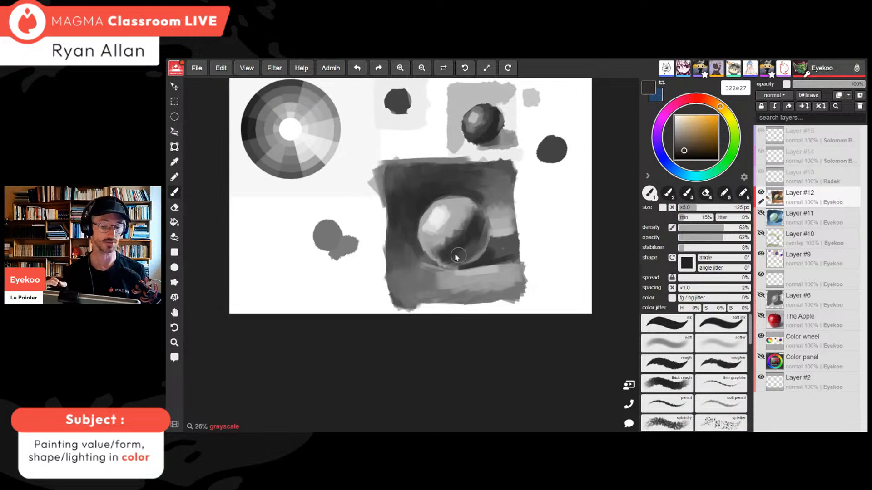
key("k")
scroll(458, 249, "down", 1)
scroll(463, 231, "up", 3)
left_click(466, 213, "alt")
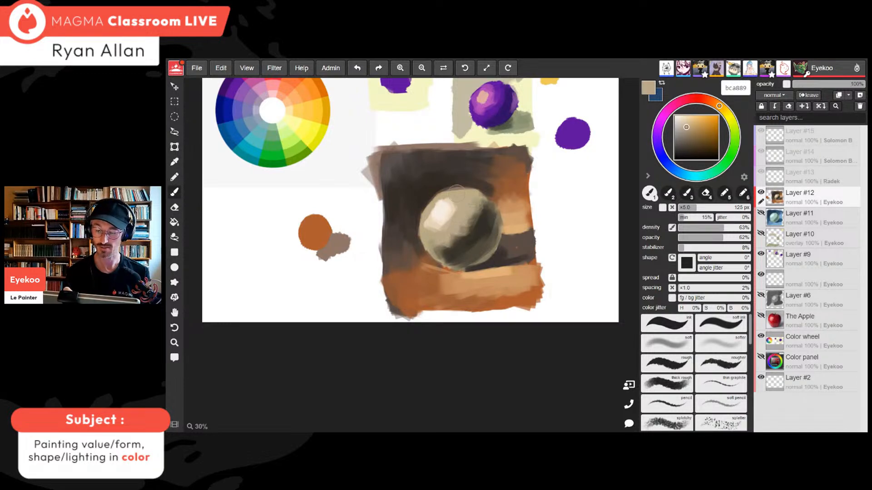
left_click(494, 285, "alt")
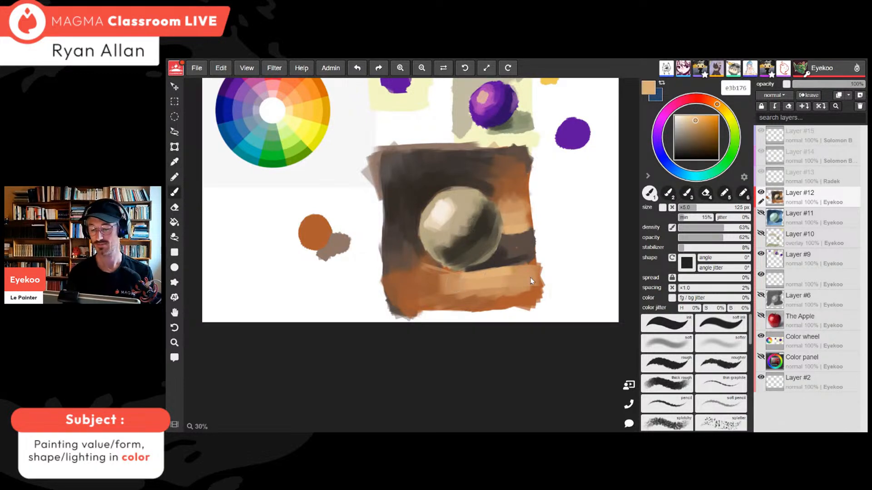
Scale down the orange sphere study on Layer #12 and place it in the canvas's upper right corner
scroll(438, 277, "down", 2)
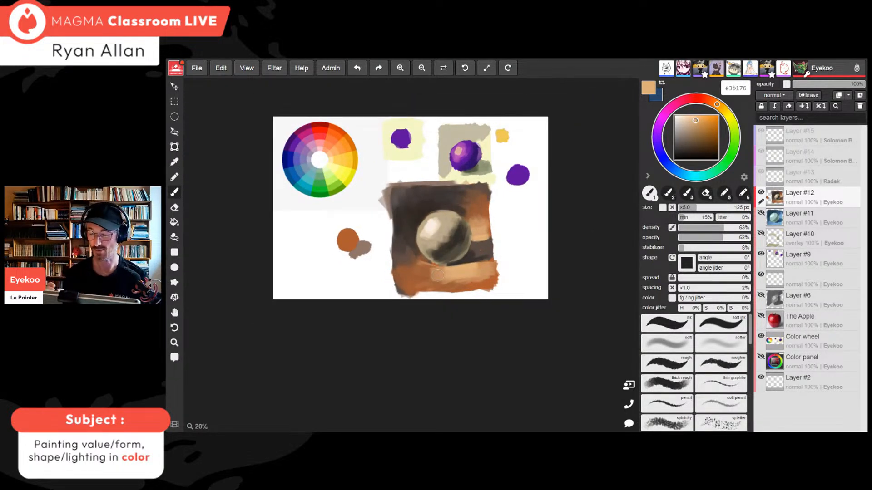
key("ctrl+t")
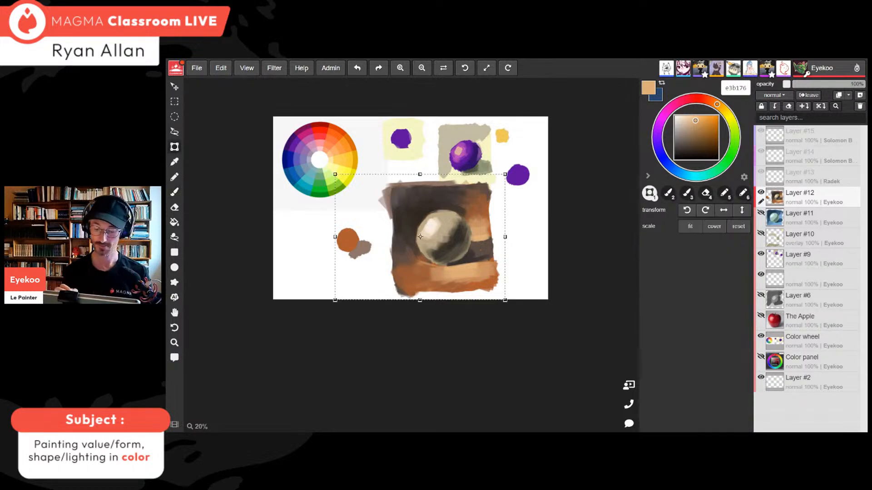
mouse_move(505, 300)
left_mouse_down()
mouse_move(391, 218)
mouse_move(528, 150)
left_mouse_up()
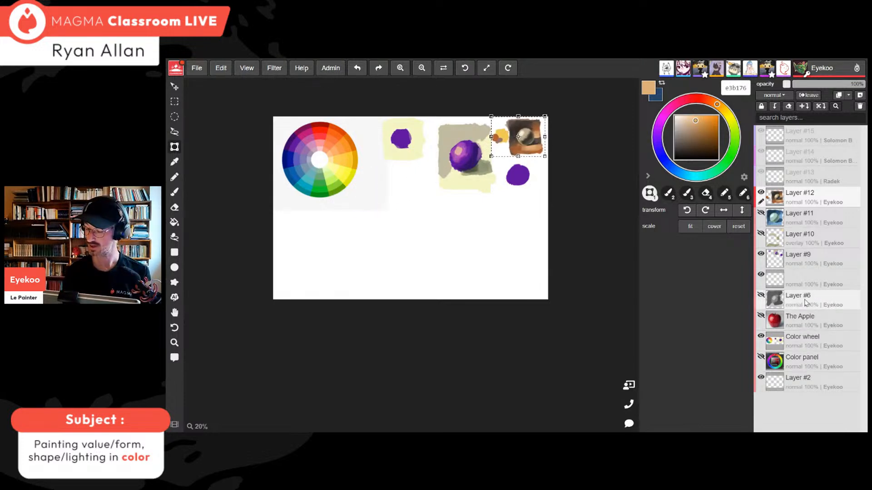
Try to scale down the purple sphere study on Layer #9 by itself, and undo the resize
left_click(841, 266)
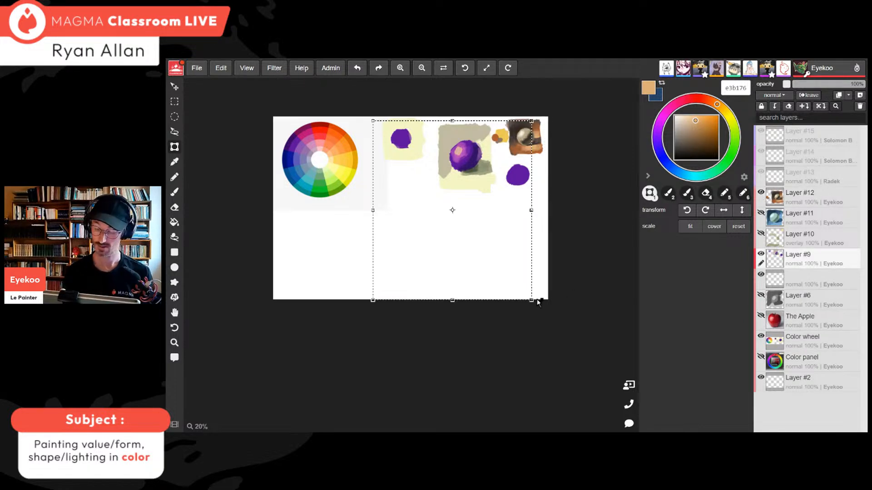
left_click_drag(532, 301, 475, 246)
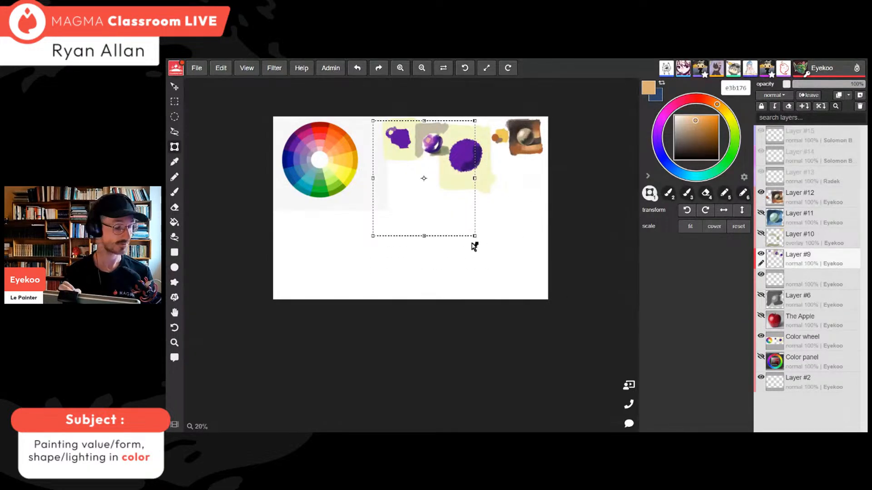
key("ctrl+z")
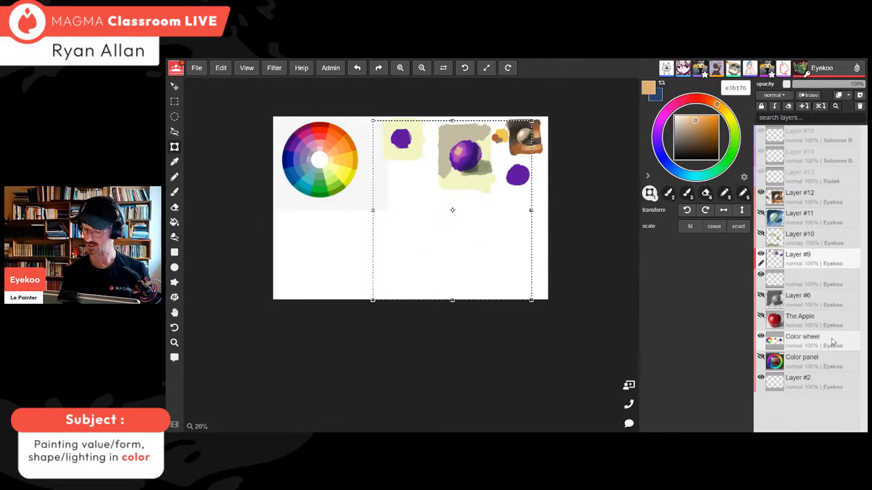
Merge Layer #9 with the Color wheel layer, and scale the merged artwork down toward the canvas's upper right
left_click_drag(813, 341, 837, 278)
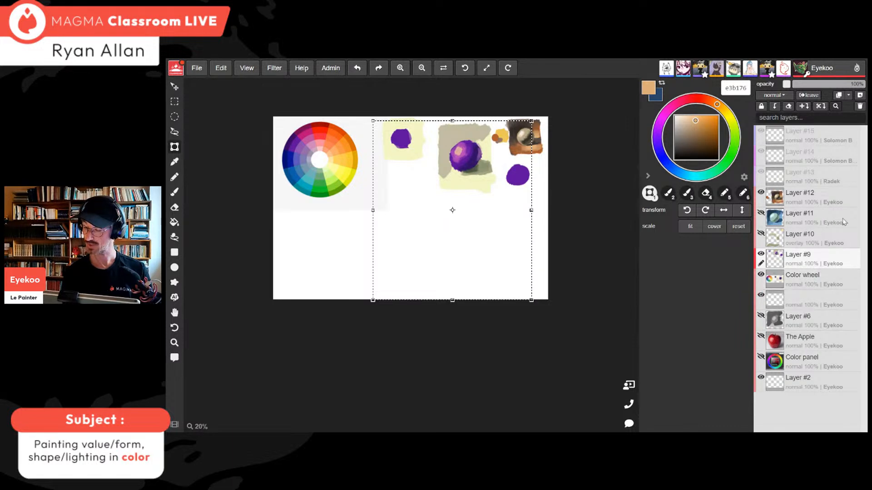
left_click(820, 106)
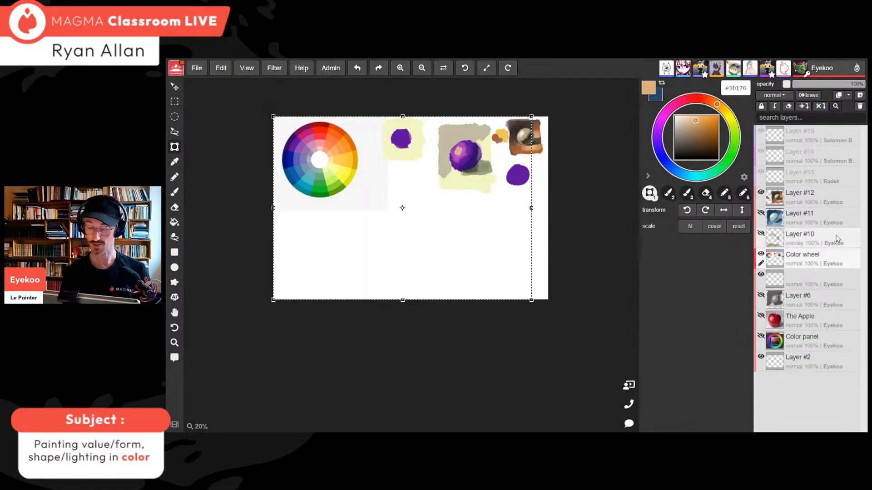
left_click_drag(531, 300, 458, 224)
left_click_drag(397, 214, 487, 210)
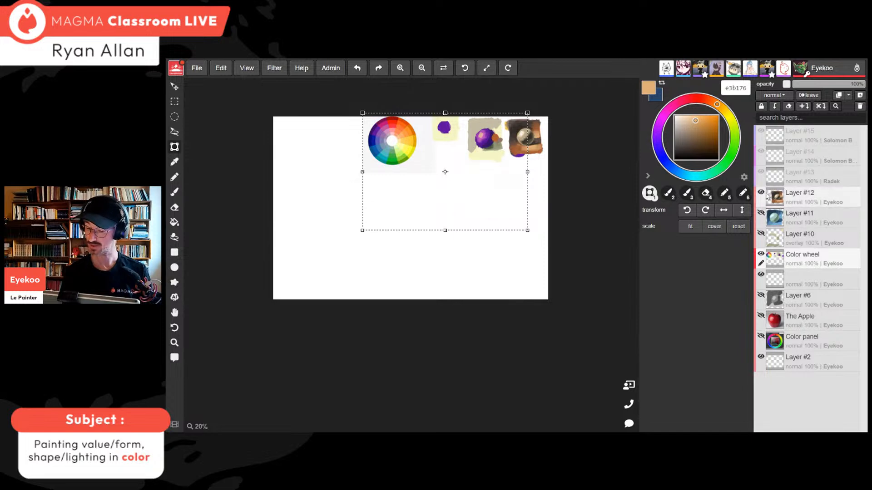
Erase the leftover orange and brown swatches beside the small sphere study on Layer #12
left_click(819, 200)
key("e")
left_click_drag(494, 132, 501, 145)
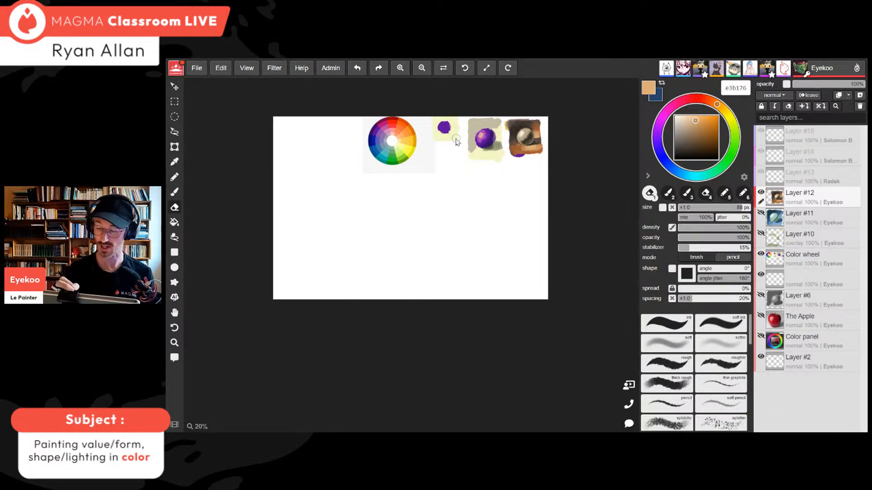
Erase the small purple and yellow swatches and the stray purple mark below the orange study from the Color wheel layer
left_click(839, 262)
mouse_move(449, 117)
left_mouse_down()
mouse_move(453, 145)
mouse_move(462, 113)
mouse_move(435, 149)
left_mouse_up()
left_click_drag(516, 160, 528, 157)
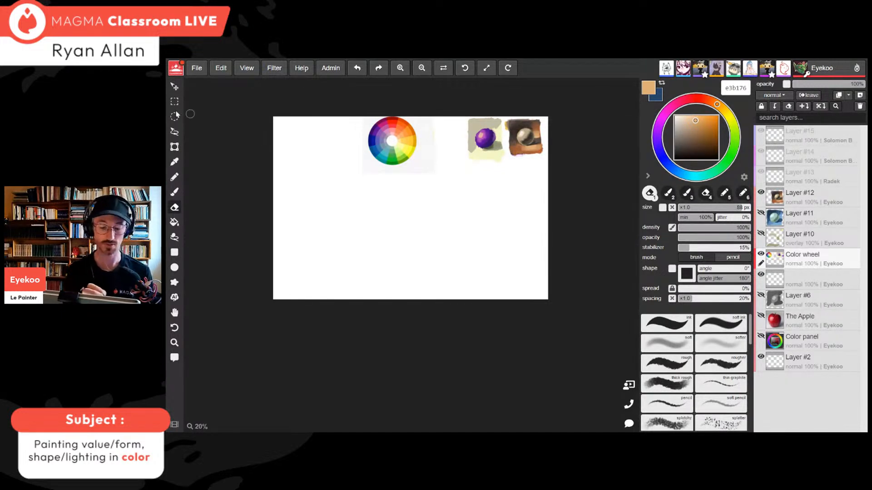
Show The Apple layer and keep Layer #6 hidden
key("v")
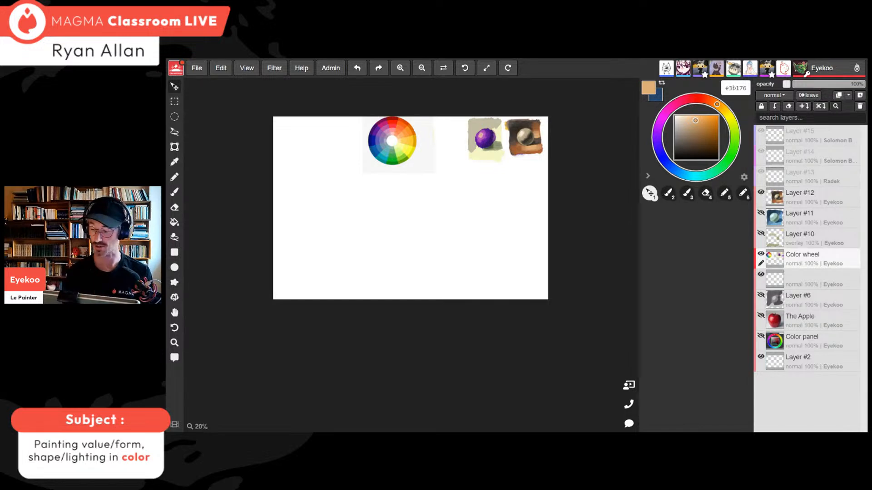
key("ctrl+plus")
key("ctrl+plus")
key("ctrl+plus")
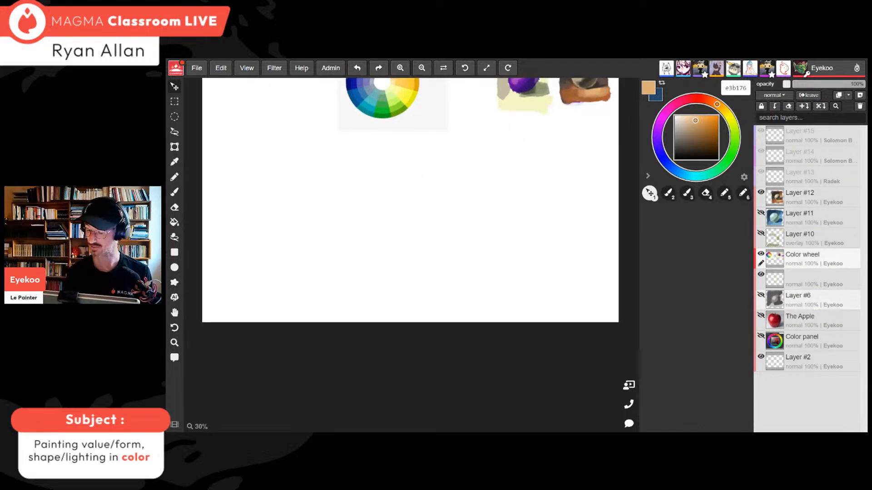
left_click(761, 295)
left_click(760, 295)
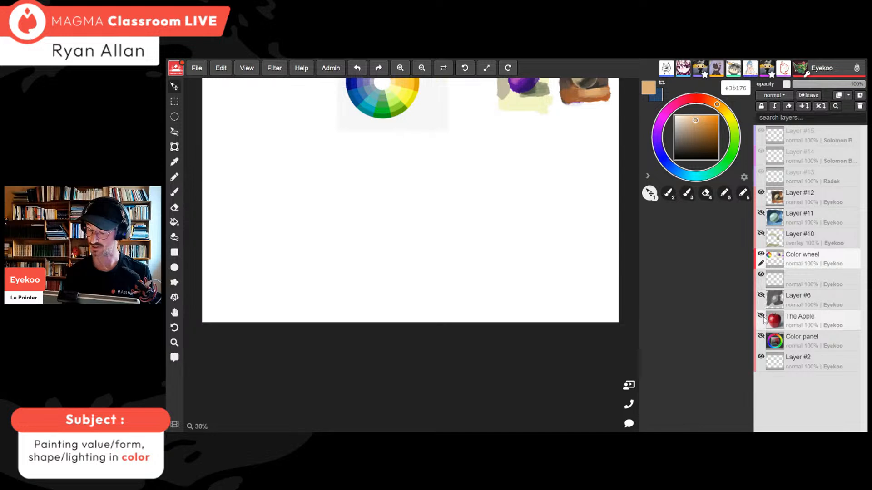
left_click(761, 315)
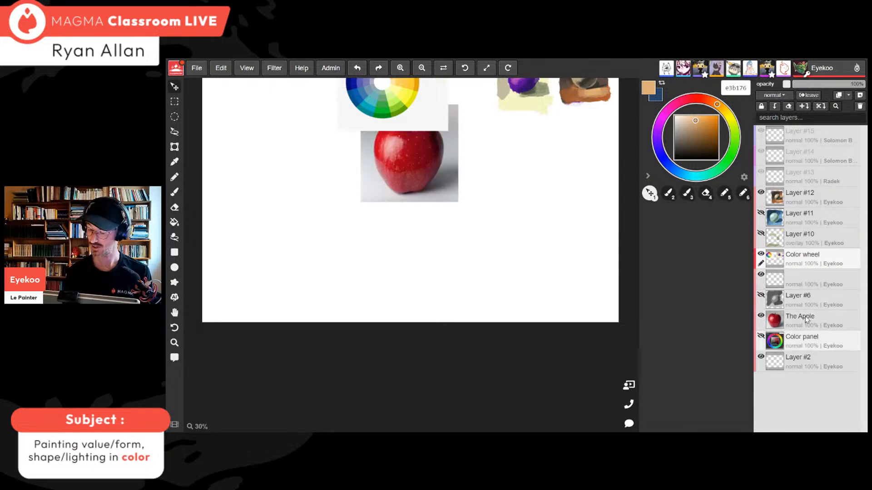
Select the color wheel on the Color wheel layer with a rectangular selection
left_click(174, 146)
left_click(176, 104)
key("space")
left_click_drag(436, 169, 438, 279)
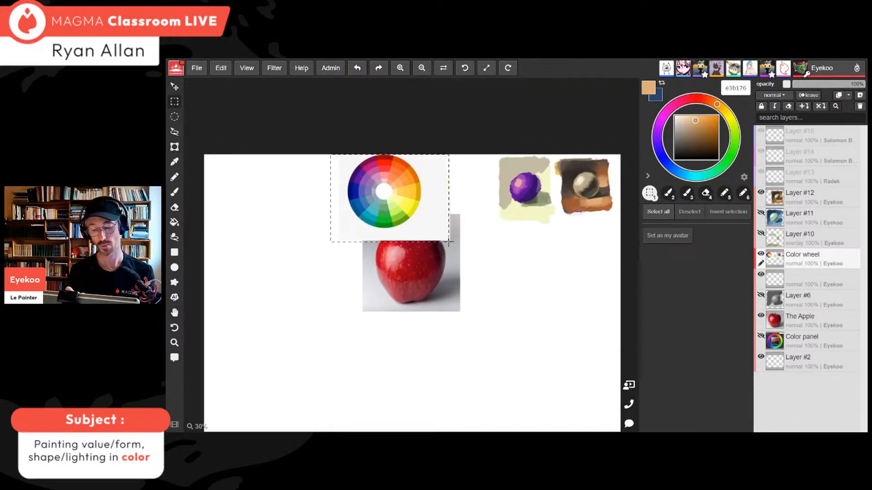
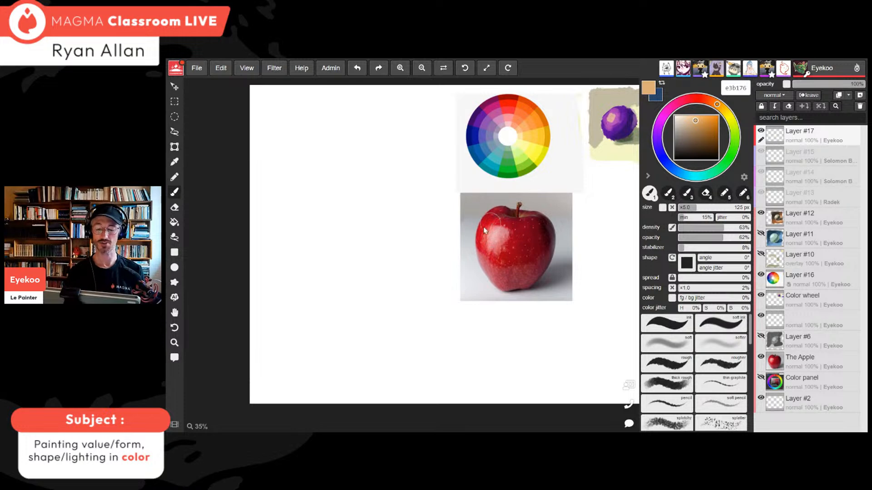
Outline the highlight and the dark side patch of the apple on Layer #17 with a 20 px dark gray (#535353) brush
left_click_drag(683, 136, 674, 145)
left_click(683, 208)
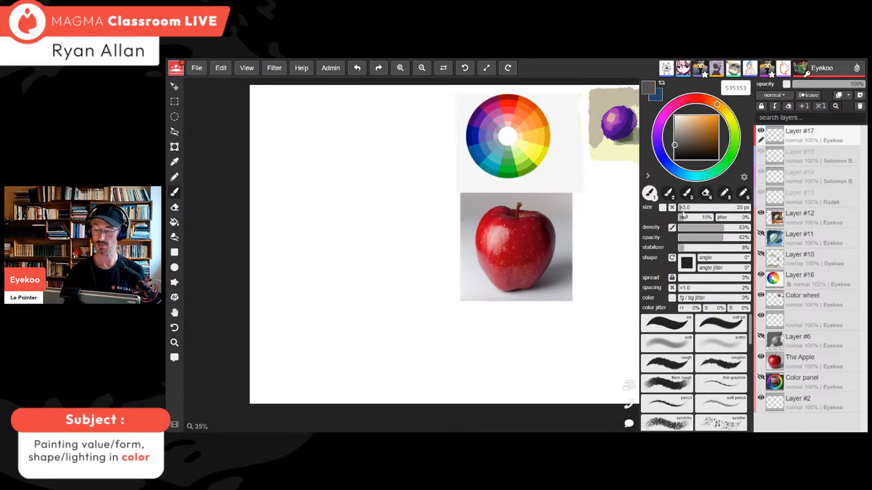
left_click(662, 208)
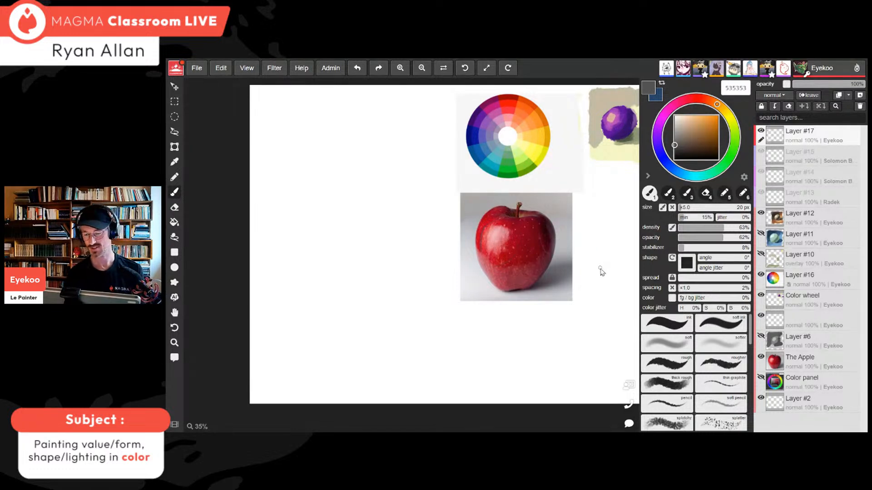
key("ctrl+plus")
key("ctrl+plus")
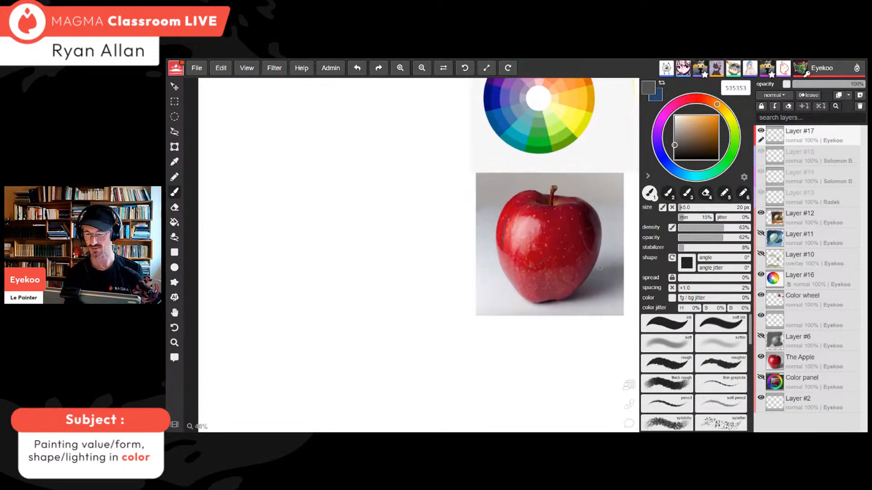
key("ctrl+minus")
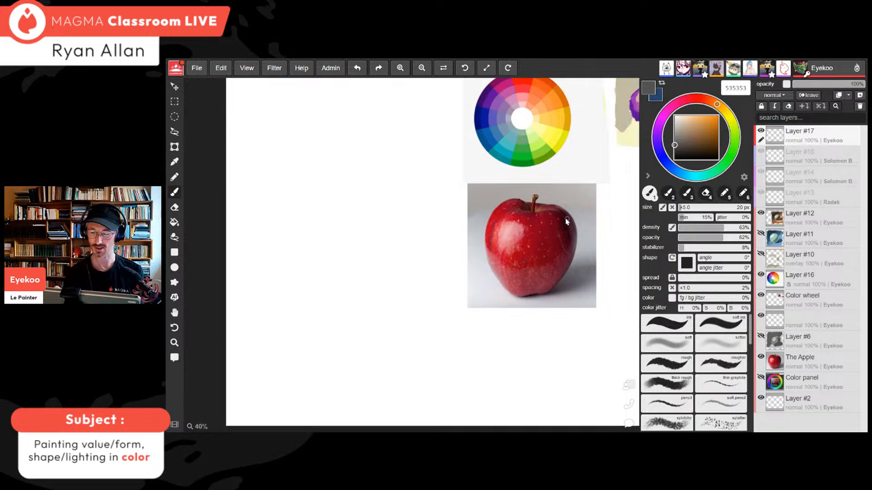
mouse_move(506, 232)
left_mouse_down()
mouse_move(507, 245)
mouse_move(498, 237)
left_mouse_up()
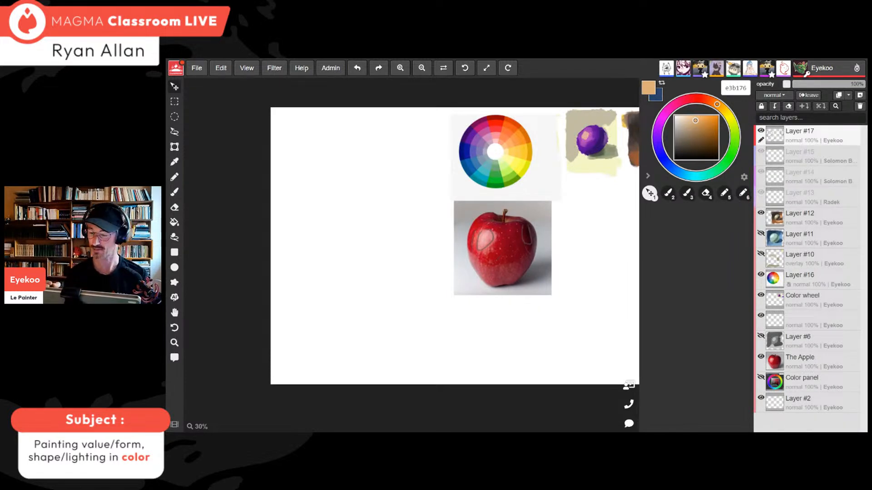
Mix a dark red (#8f2623) based on the apple and paint a round test swatch beside the photo with a 125 px brush
key("ctrl+plus")
key("ctrl+plus")
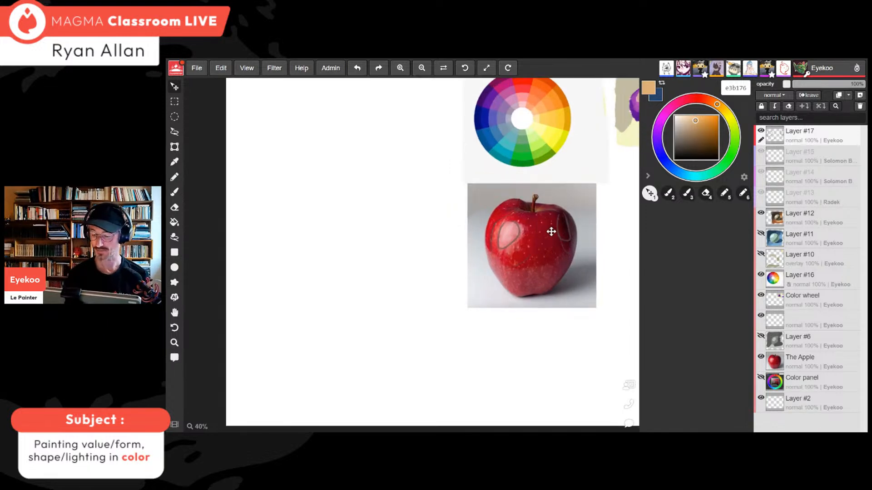
left_click(700, 99)
left_click_drag(700, 98, 707, 131)
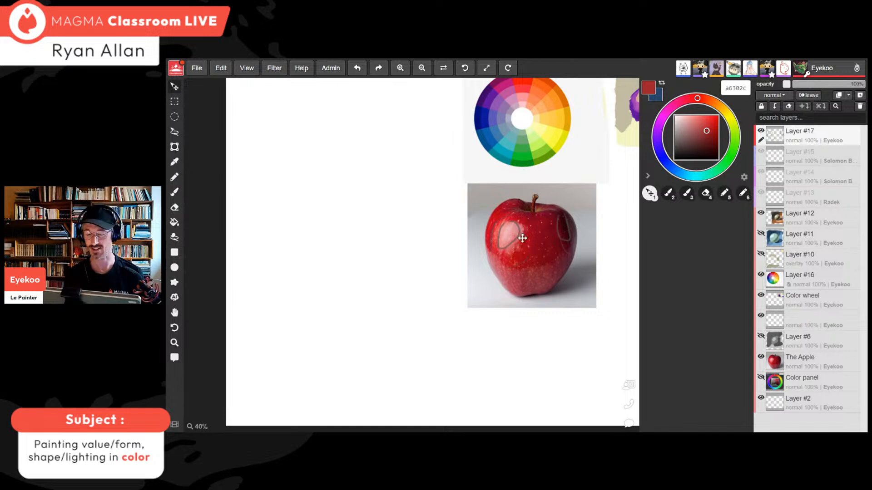
left_click_drag(707, 126, 708, 131)
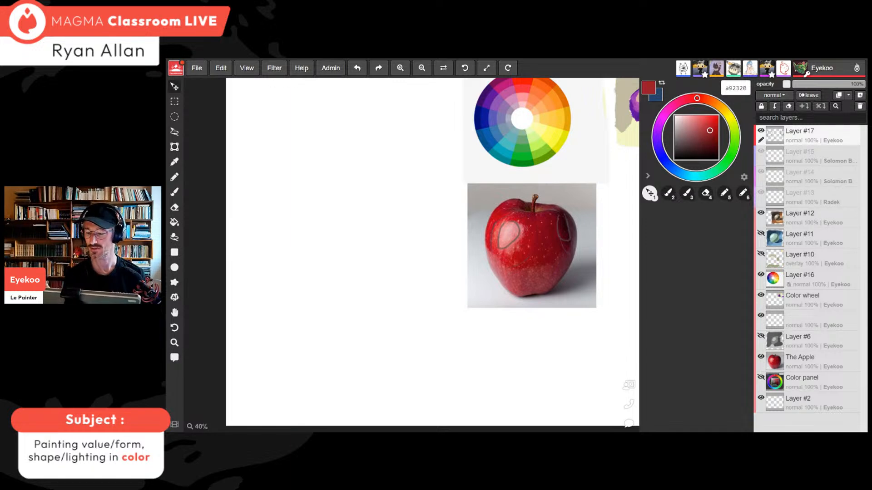
left_click_drag(709, 128, 707, 135)
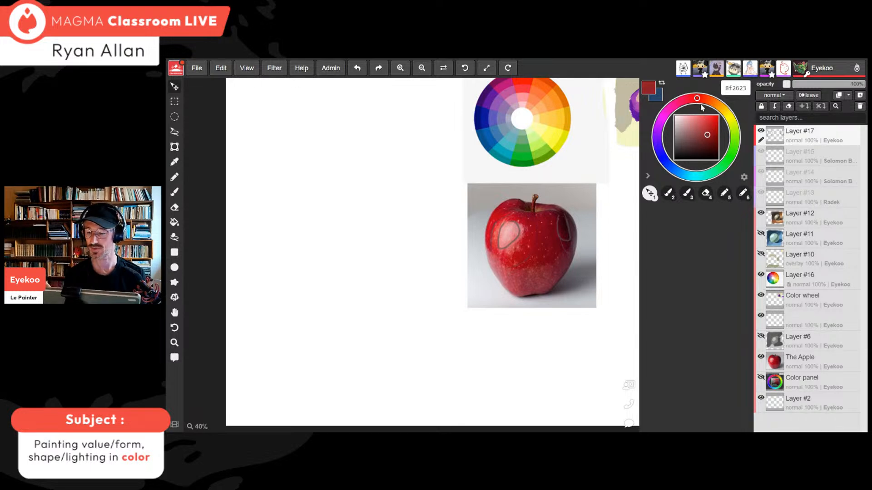
key("b")
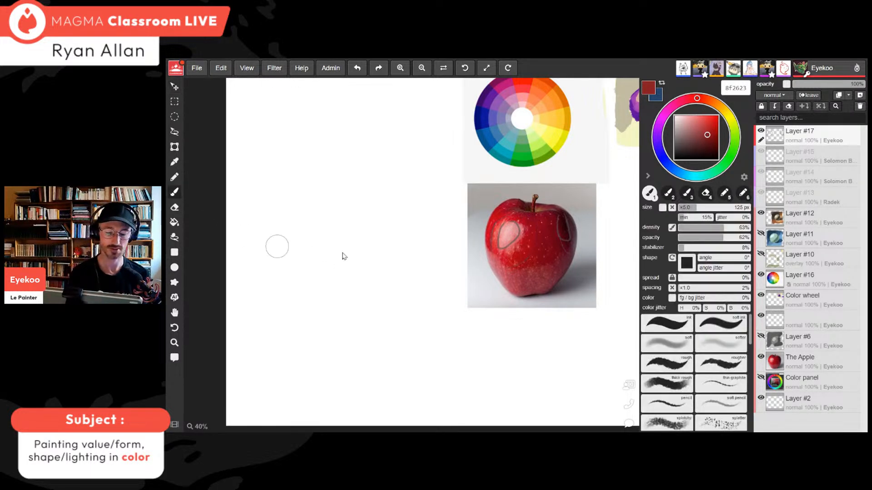
left_click_drag(393, 241, 390, 255)
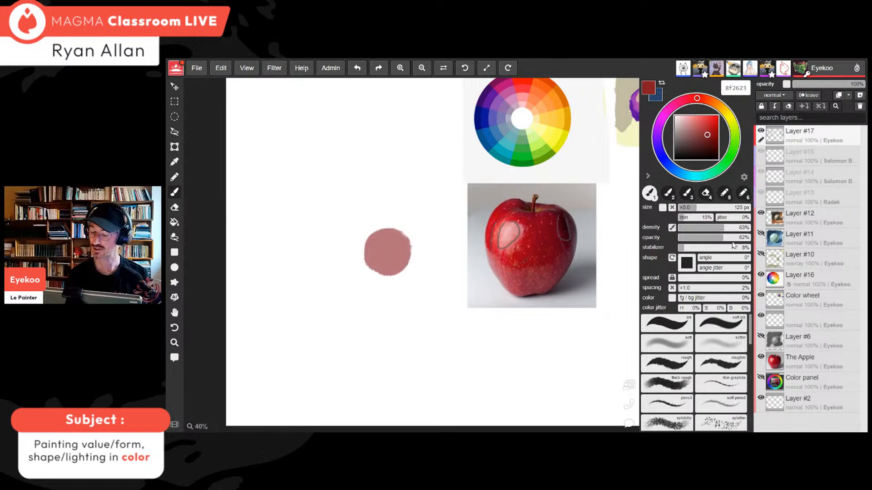
Set the brush opacity and density to 100%, test them over the red swatch, and undo the test strokes
left_click_drag(734, 238, 750, 238)
left_click_drag(735, 228, 749, 229)
left_click_drag(387, 247, 379, 286)
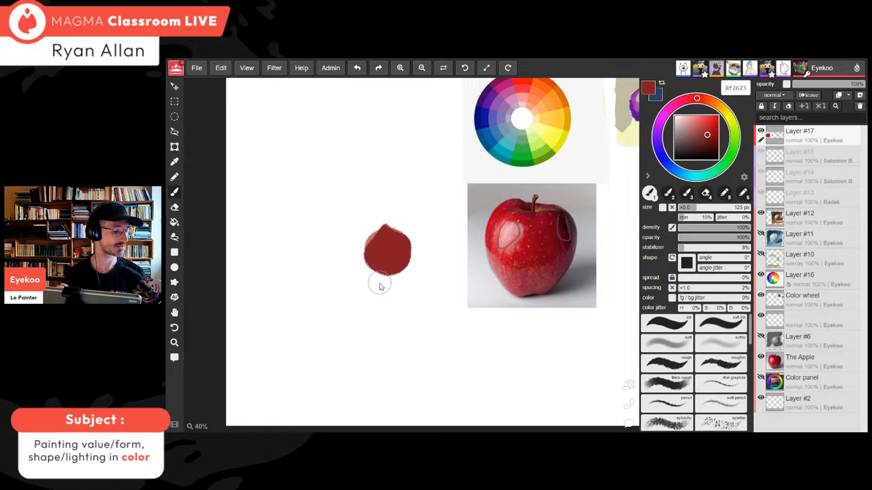
key("ctrl+z")
left_click(694, 99)
key("ctrl+z")
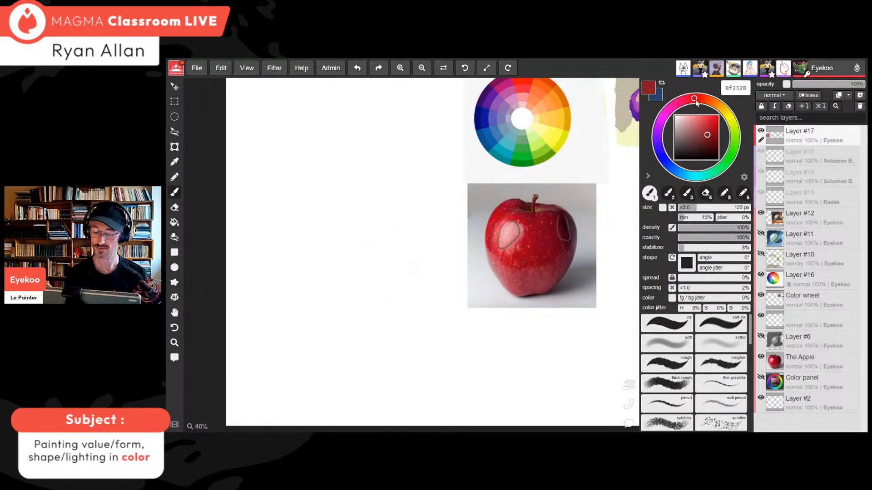
Paint a crimson (#a62a39) oval near the blank upper left corner of the canvas, undoing the first attempt closer to the apple
left_click(706, 131)
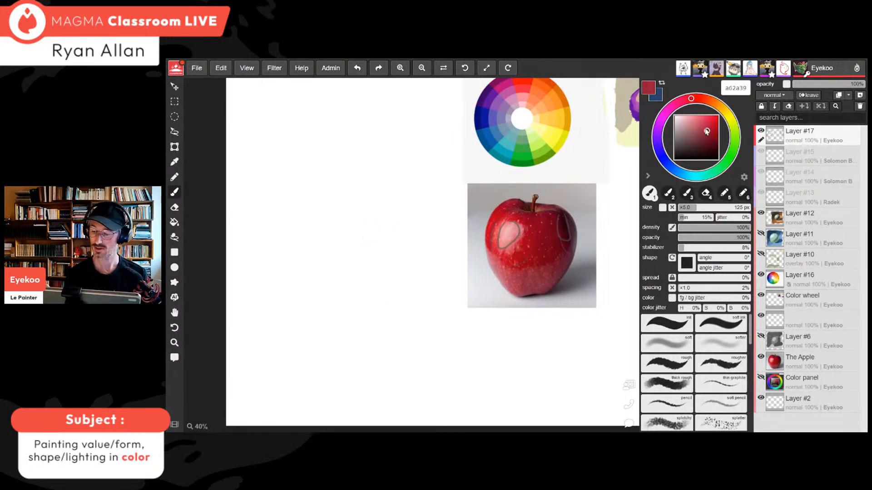
left_click_drag(392, 232, 378, 261)
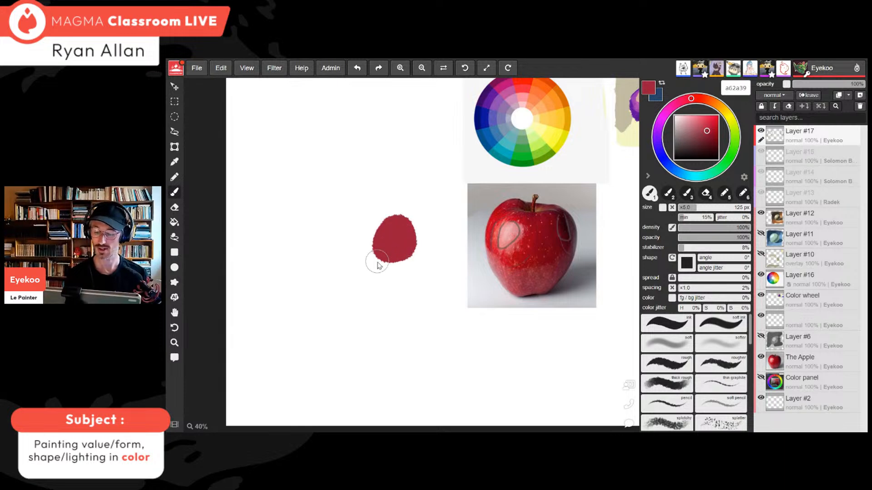
key("ctrl+z")
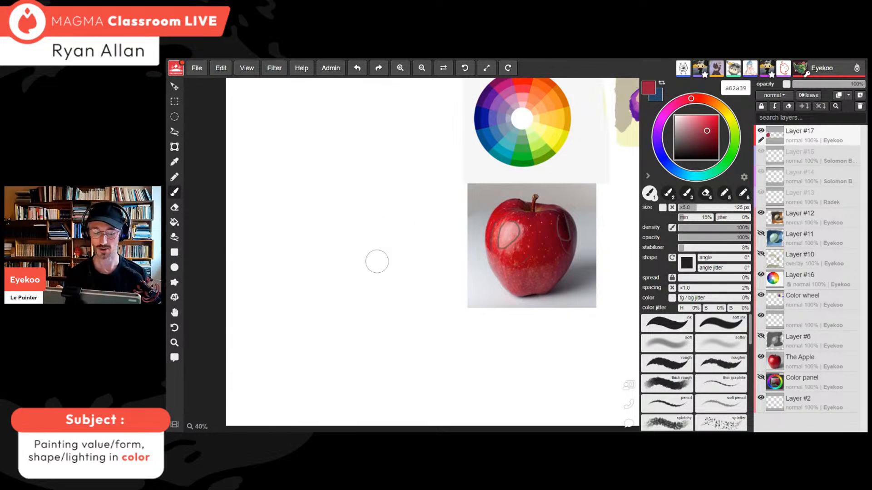
scroll(377, 262, "down", 2)
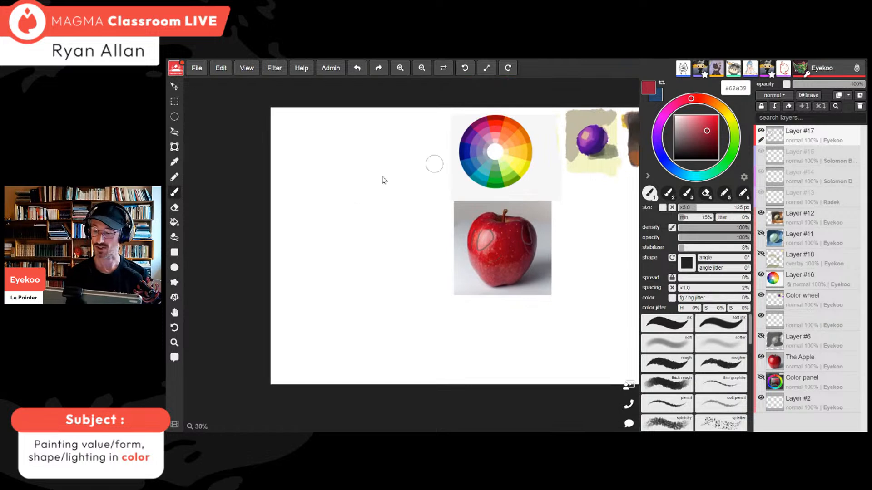
mouse_move(313, 173)
left_mouse_down()
mouse_move(324, 173)
mouse_move(321, 159)
mouse_move(319, 185)
left_mouse_up()
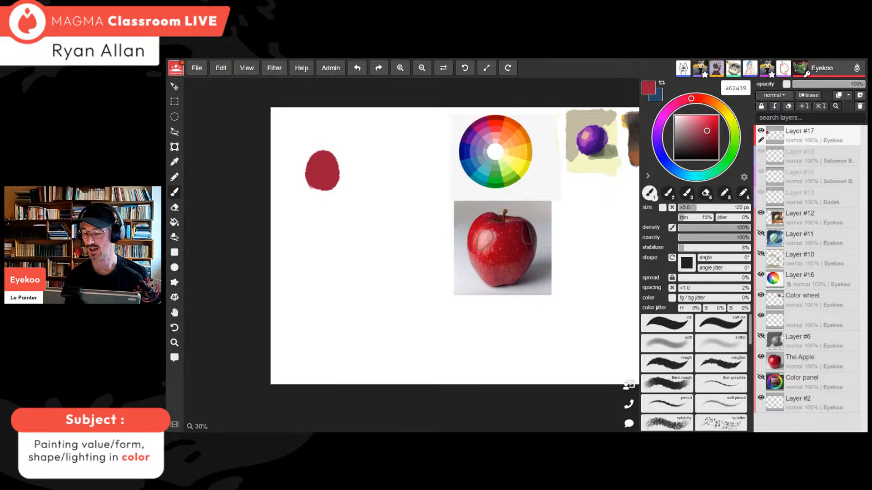
Mix a desaturated green (#81a283) and paint it as a background around the top and sides of the crimson oval
left_click(708, 174)
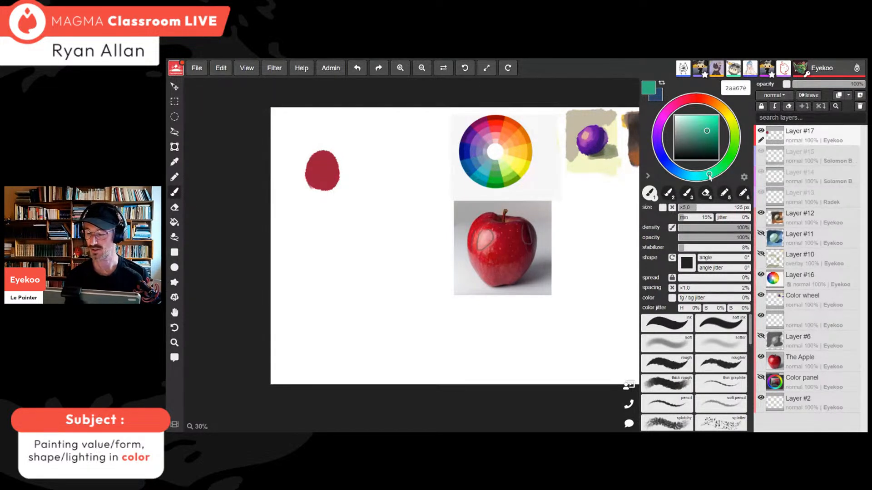
left_click_drag(710, 176, 718, 169)
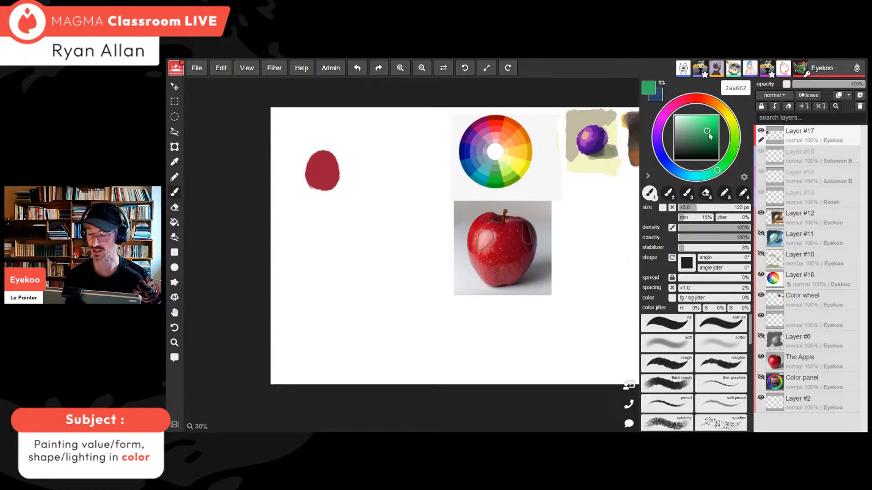
left_click(685, 131)
left_click(684, 131)
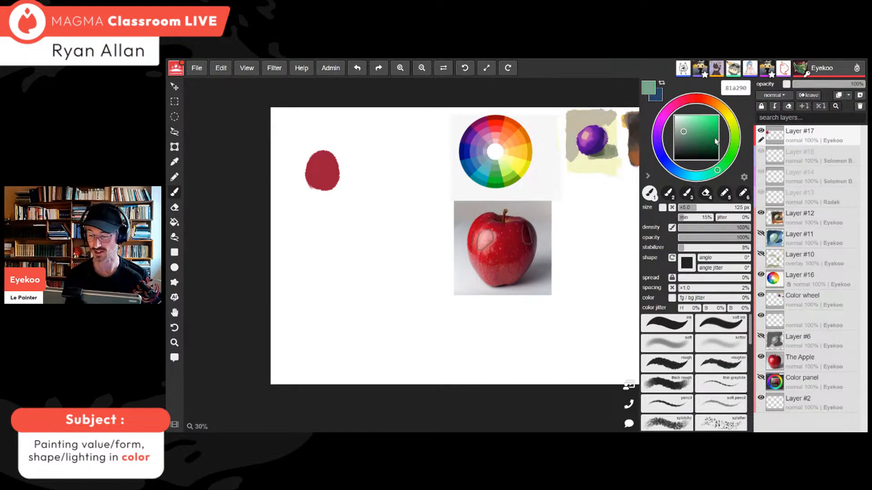
left_click(722, 170)
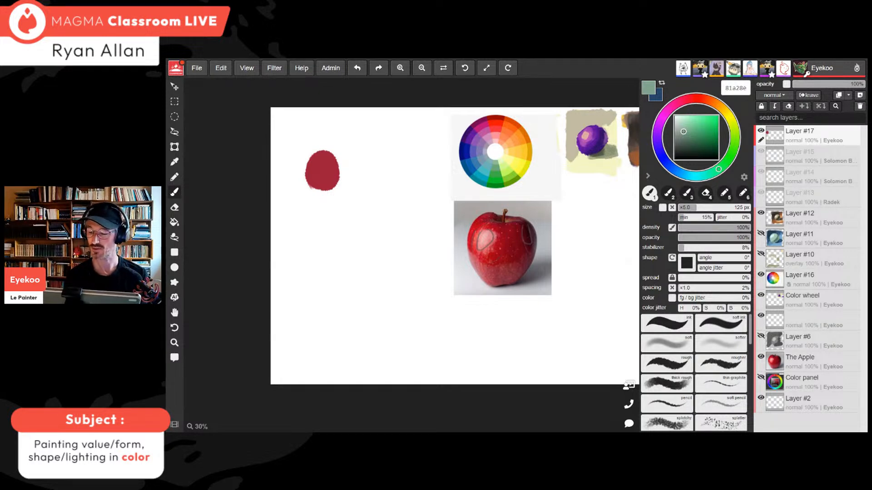
mouse_move(718, 169)
left_mouse_down()
mouse_move(727, 159)
mouse_move(705, 175)
left_mouse_up()
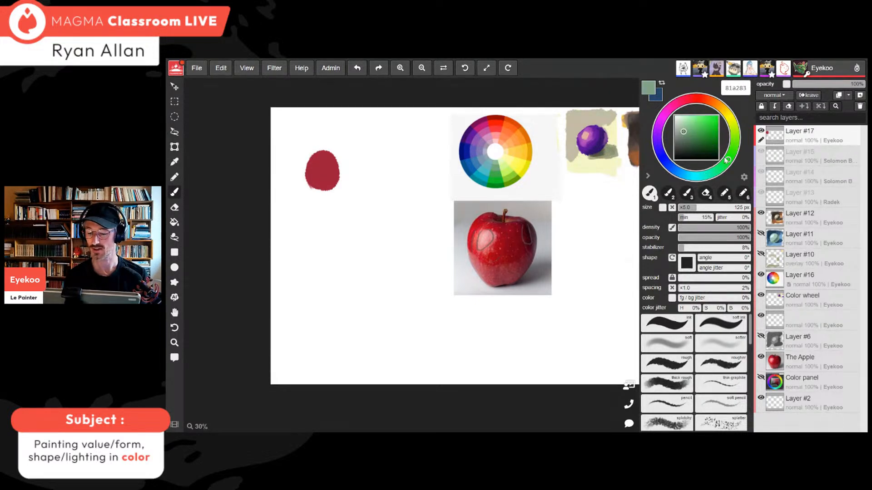
mouse_move(297, 142)
left_mouse_down()
mouse_move(294, 175)
mouse_move(313, 136)
mouse_move(345, 138)
mouse_move(345, 169)
mouse_move(339, 153)
mouse_move(300, 181)
left_mouse_up()
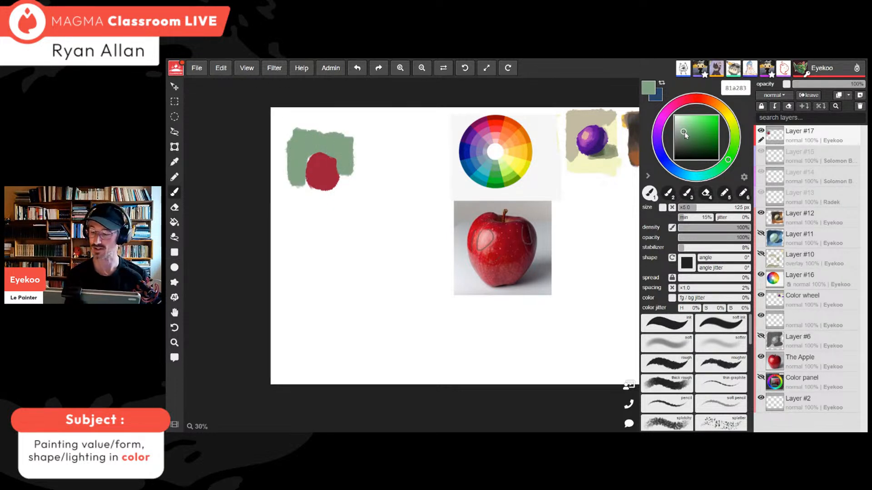
Paint a muted green (#819e84) swatch and a sampled crimson (#a62a39) swatch side by side, left of the color wheel
left_click_drag(684, 132, 682, 133)
key("ctrl+plus")
key("ctrl+plus")
key("ctrl+plus")
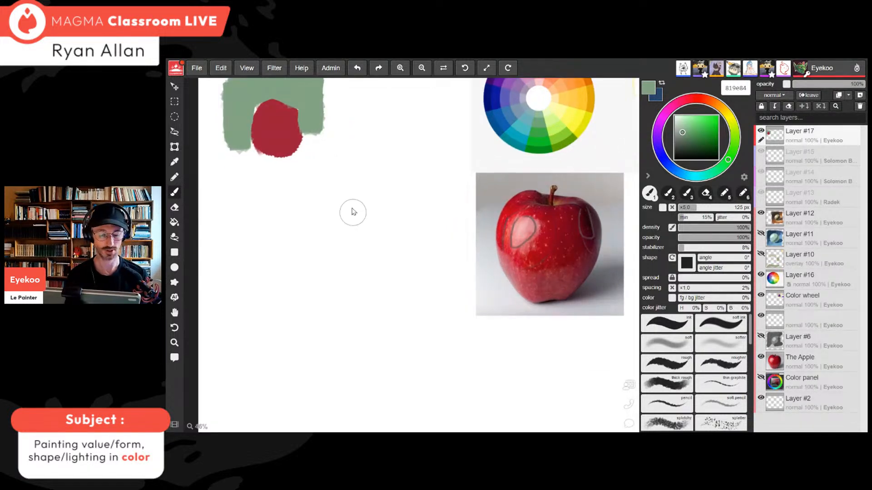
left_click_drag(353, 212, 405, 295)
mouse_move(477, 137)
left_mouse_down()
mouse_move(484, 143)
mouse_move(449, 142)
mouse_move(452, 153)
left_mouse_up()
left_click(337, 209, "alt")
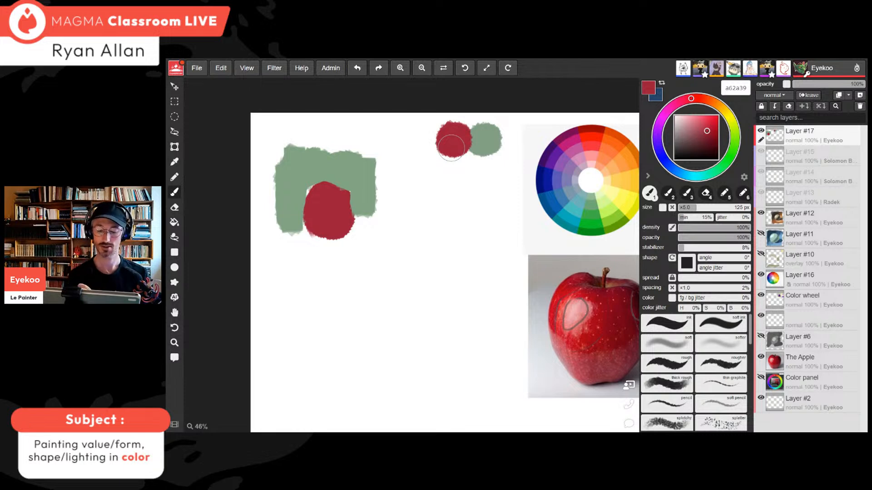
Erase the crimson oval and its green background from Layer #17, keeping the two round swatches
left_click(174, 207)
mouse_move(363, 209)
left_mouse_down()
mouse_move(334, 233)
mouse_move(376, 195)
mouse_move(295, 227)
mouse_move(323, 185)
mouse_move(291, 185)
mouse_move(292, 152)
mouse_move(303, 151)
left_mouse_up()
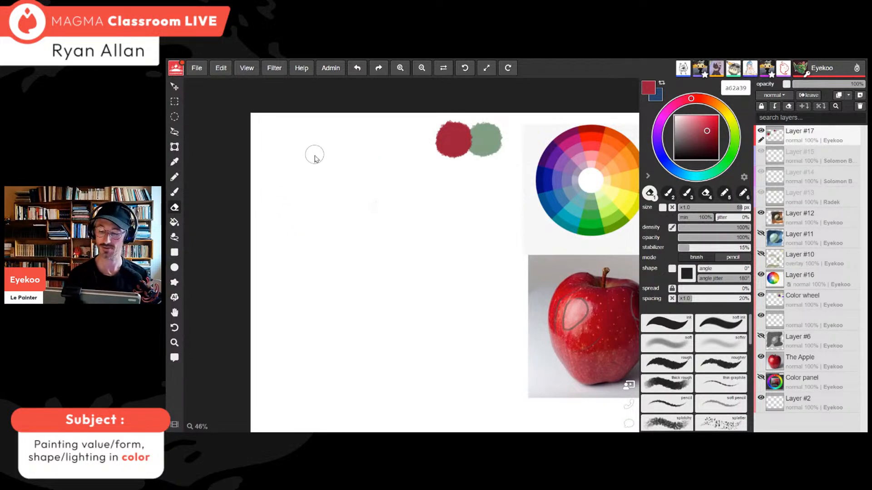
key("ctrl+minus")
key("ctrl+minus")
key("ctrl+minus")
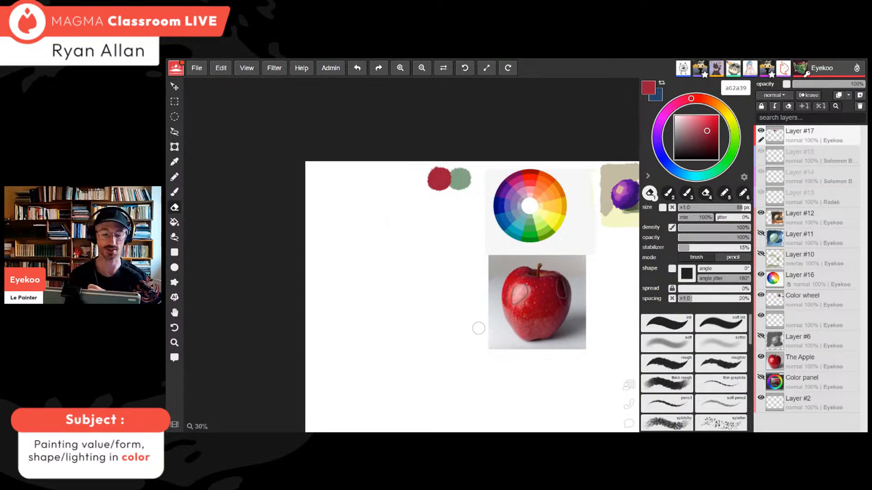
Sketch the left side and base of an apple outline beside the apple photo with a 9 px near-black (#030303) pencil
left_click(175, 178)
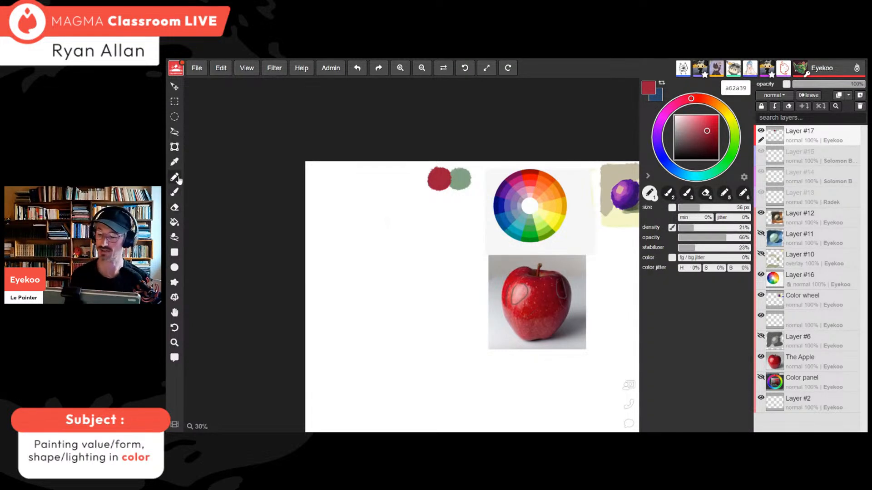
left_click_drag(697, 209, 682, 210)
left_click(673, 161)
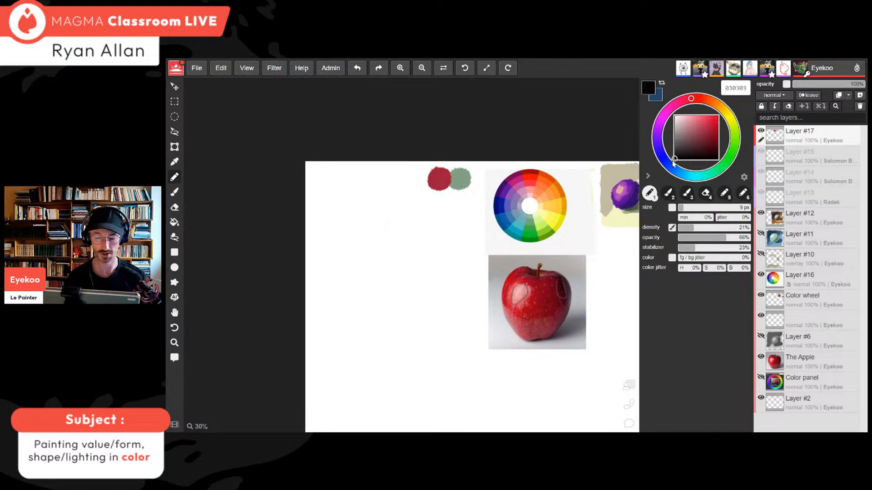
key("ctrl+minus")
key("ctrl+plus")
key("ctrl+plus")
key("ctrl+plus")
key("ctrl+plus")
key("ctrl+plus")
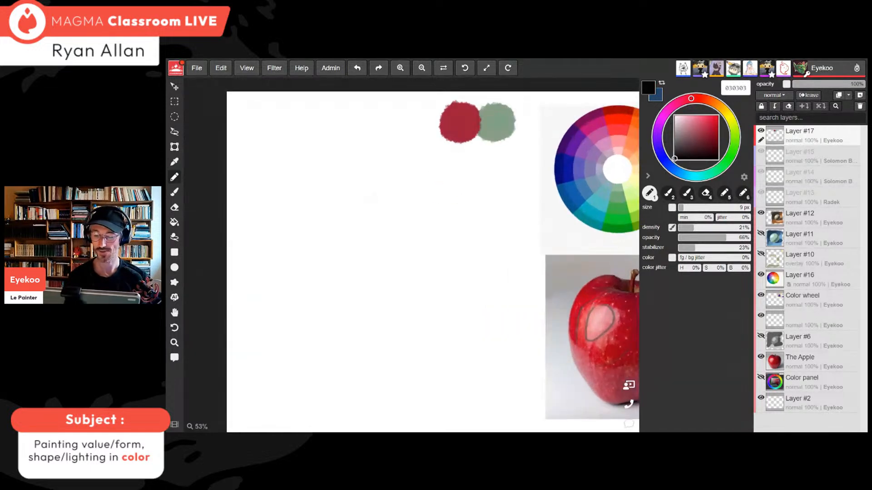
key("h")
left_click_drag(428, 317, 388, 298)
key("b")
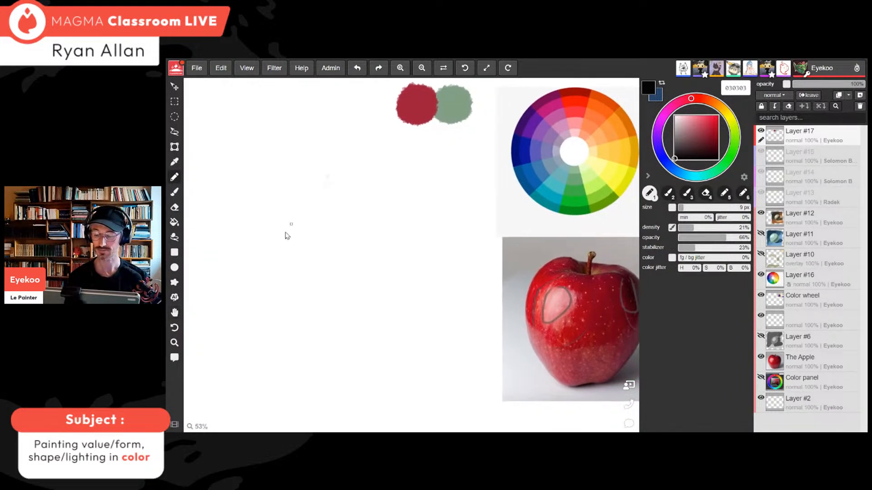
key("ctrl+minus")
key("ctrl+minus")
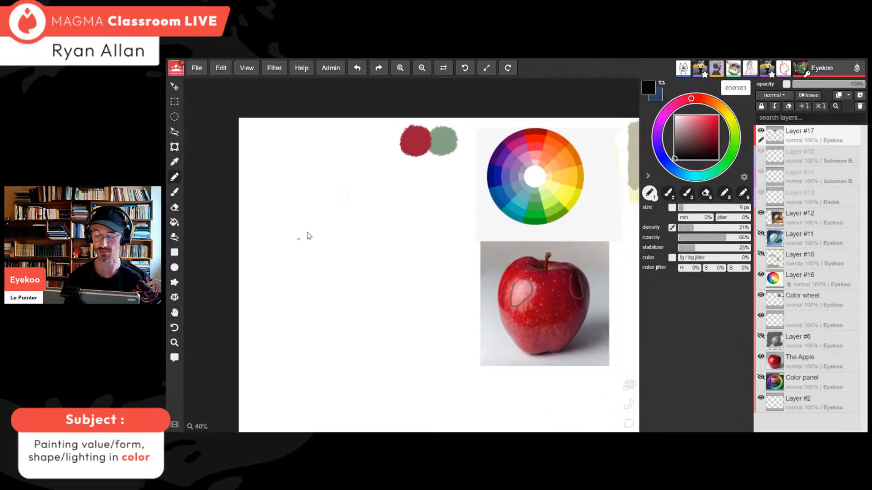
left_click_drag(312, 226, 286, 253)
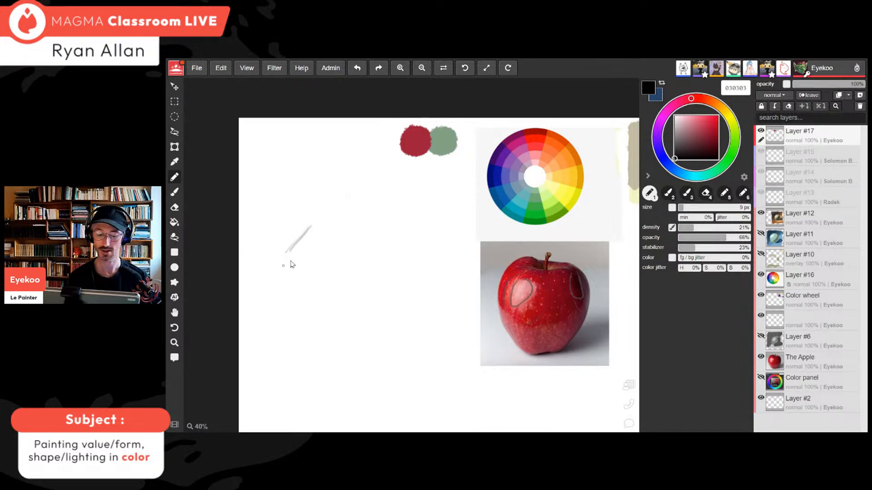
mouse_move(291, 248)
left_mouse_down()
mouse_move(282, 295)
mouse_move(303, 317)
left_mouse_up()
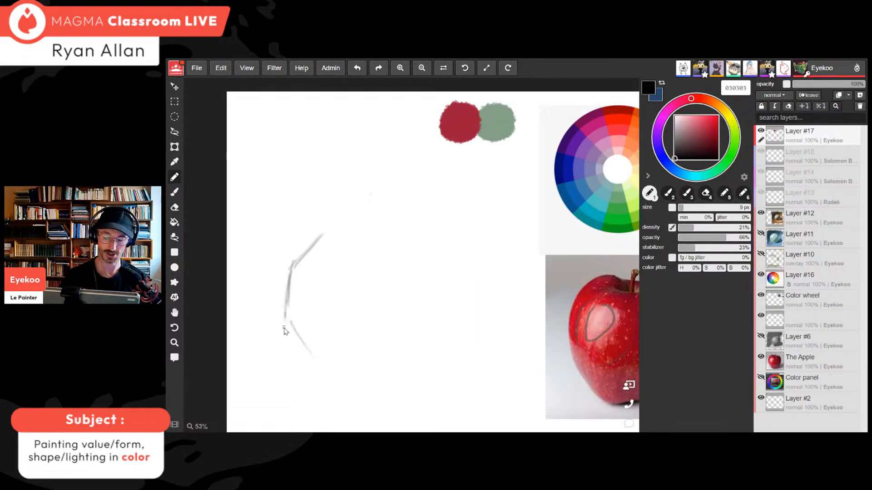
mouse_move(327, 302)
left_mouse_down()
mouse_move(354, 344)
mouse_move(398, 346)
left_mouse_up()
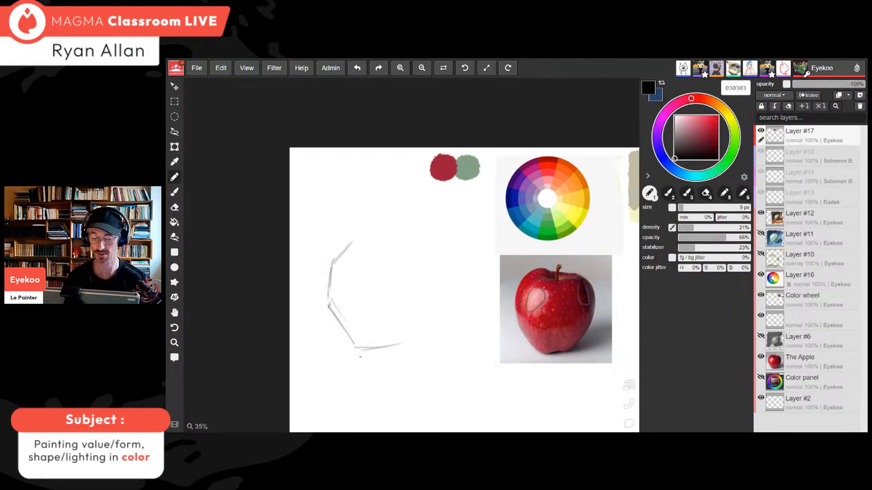
left_click_drag(395, 344, 406, 340)
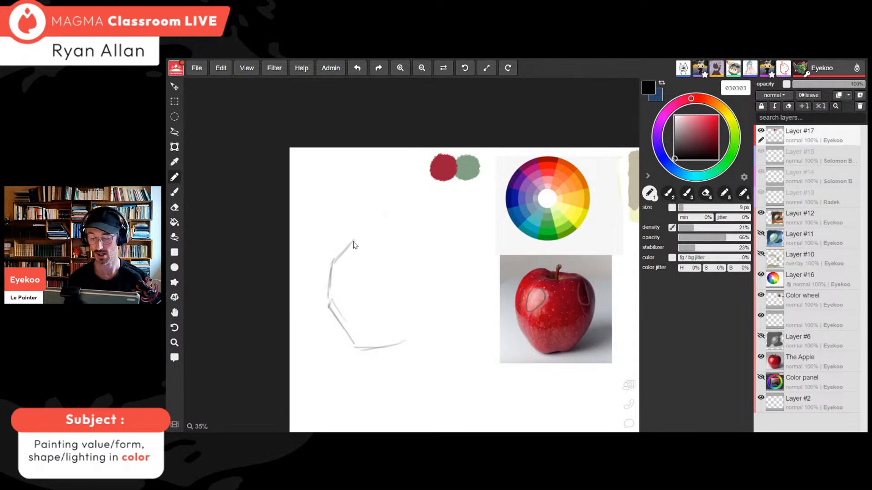
Close the apple outline along its top and right side and sketch an elongated cast shadow extending right from its base
left_click_drag(354, 241, 374, 244)
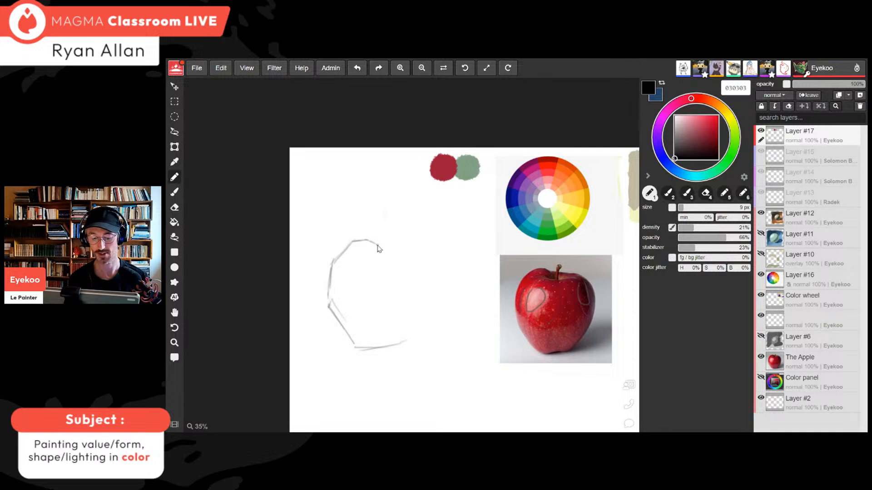
mouse_move(376, 246)
left_mouse_down()
mouse_move(425, 255)
mouse_move(433, 293)
left_mouse_up()
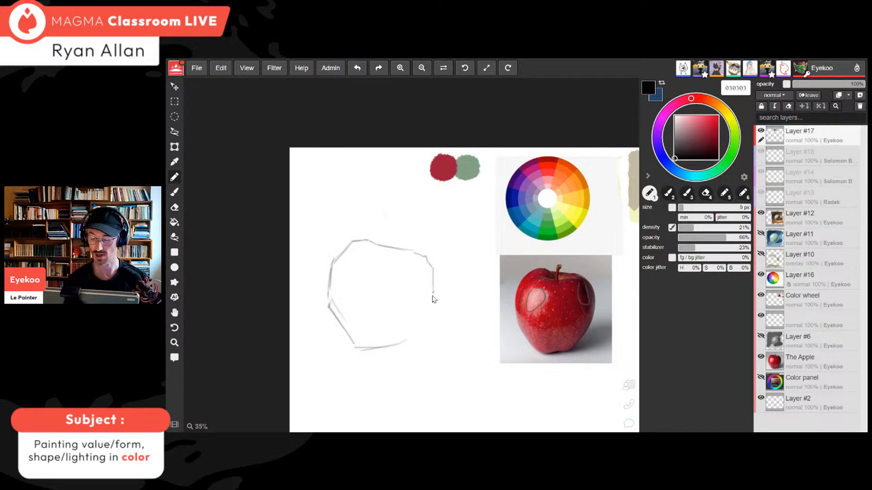
left_click_drag(434, 291, 397, 353)
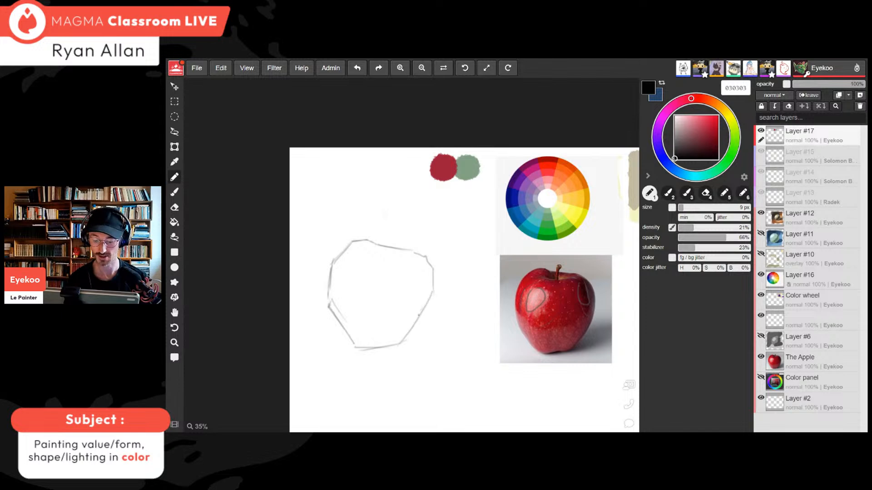
mouse_move(423, 311)
left_mouse_down()
mouse_move(402, 345)
mouse_move(460, 321)
mouse_move(395, 353)
left_mouse_up()
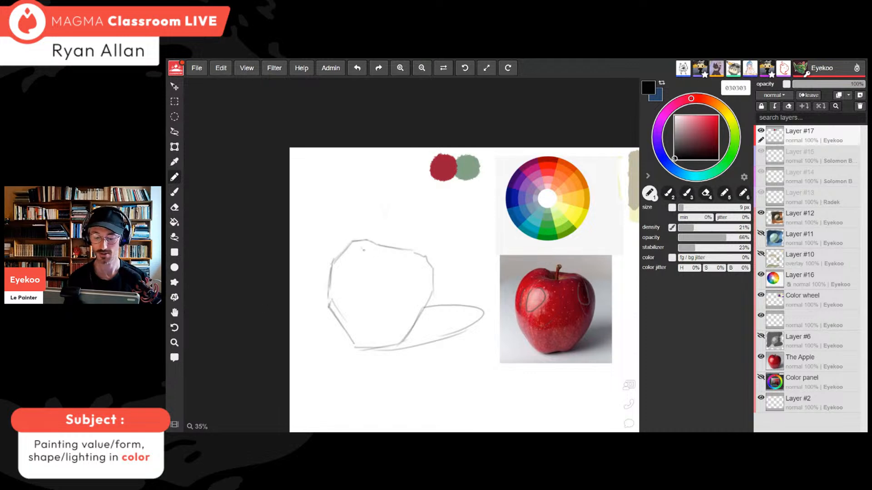
Sketch the apple's top dip and stem, a highlight shape on its left side and a plane line down its right side
mouse_move(361, 247)
left_mouse_down()
mouse_move(369, 256)
mouse_move(376, 249)
left_mouse_up()
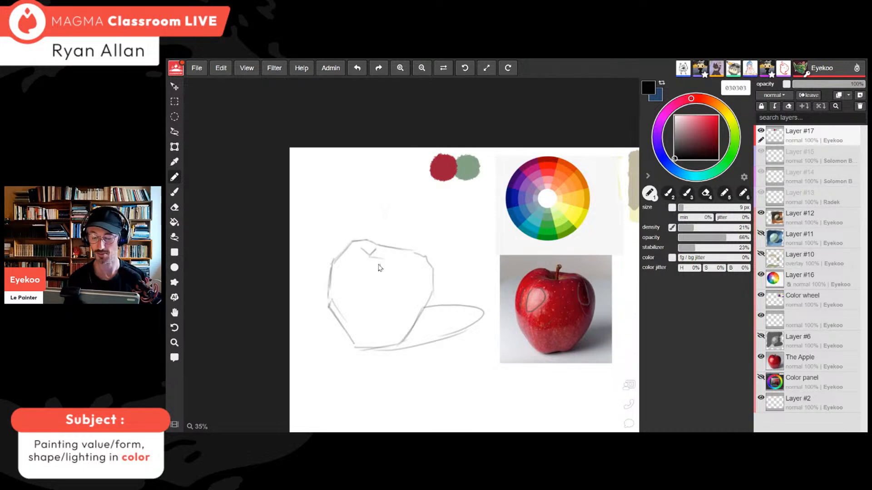
left_click_drag(359, 253, 414, 263)
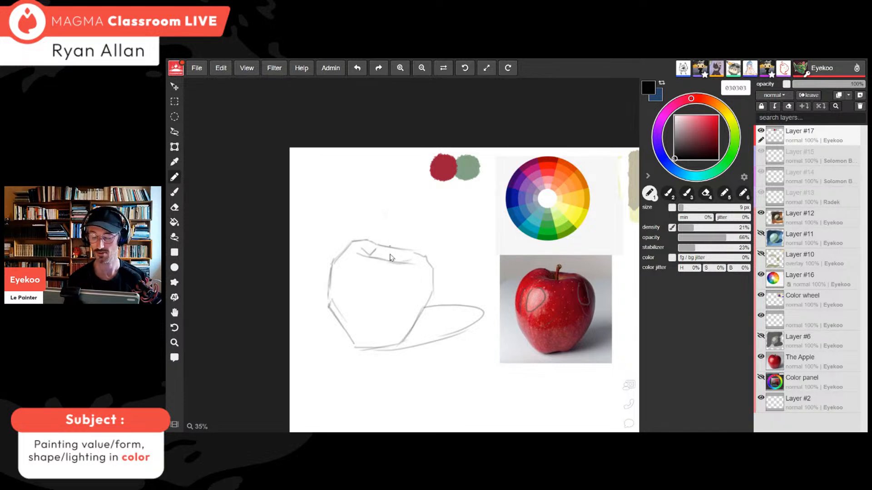
mouse_move(389, 241)
left_mouse_down()
mouse_move(388, 257)
mouse_move(393, 236)
left_mouse_up()
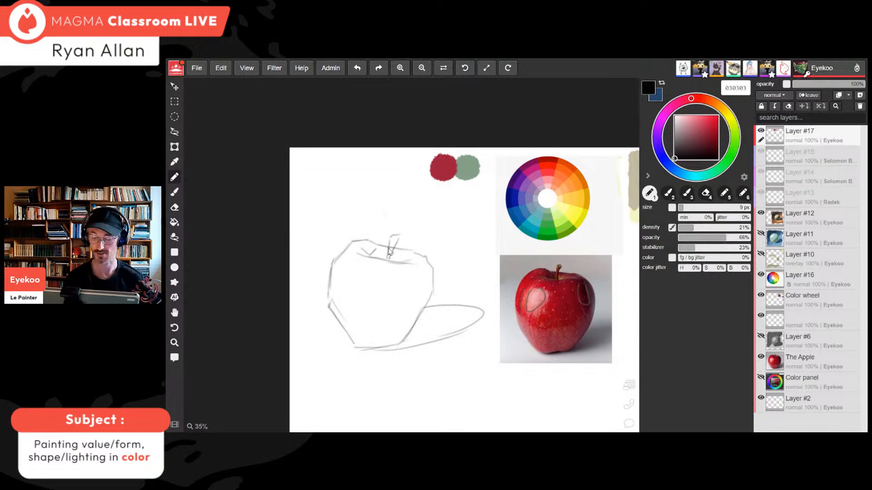
mouse_move(355, 265)
left_mouse_down()
mouse_move(339, 289)
mouse_move(349, 293)
left_mouse_up()
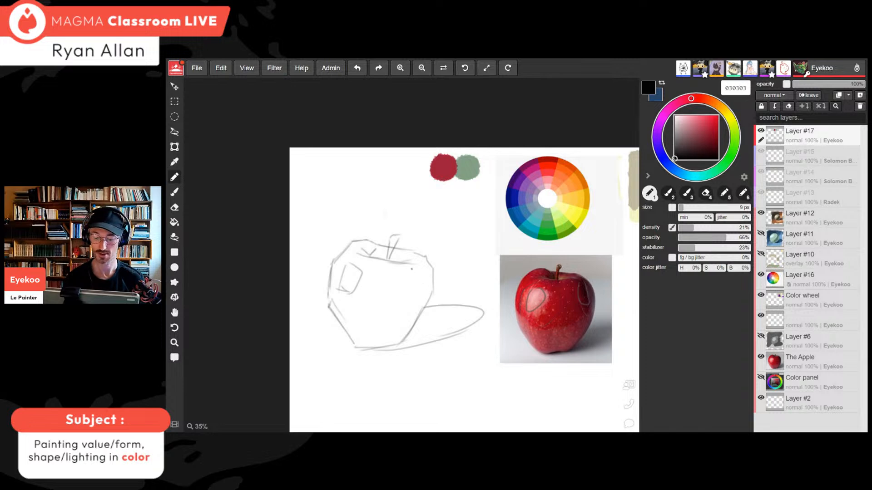
left_click_drag(412, 269, 416, 309)
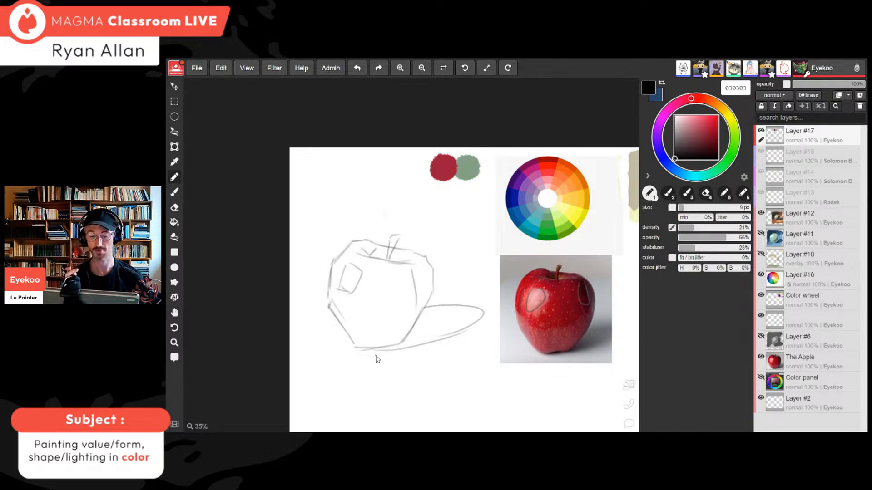
Add a new layer and place it directly below the sketch on Layer #17
key("minus")
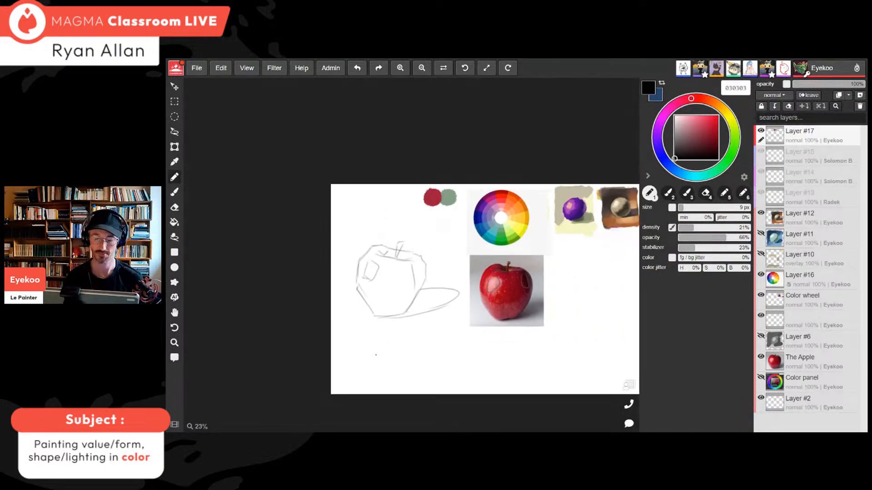
key("plus")
left_click(859, 96)
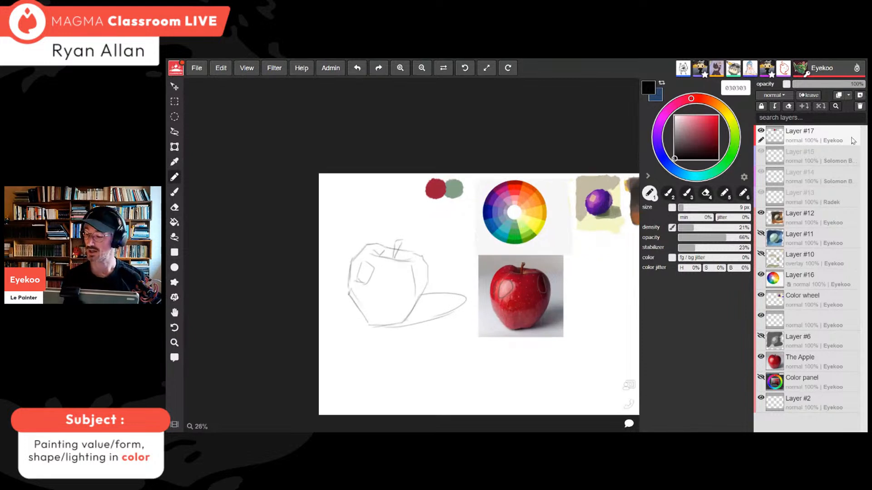
left_click_drag(843, 143, 843, 159)
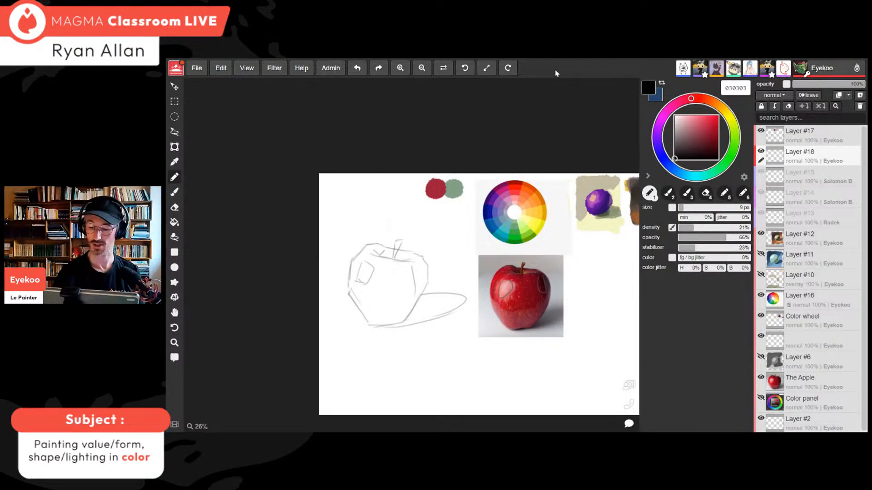
Copy the link to the drawing
left_click(197, 69)
left_click(237, 300)
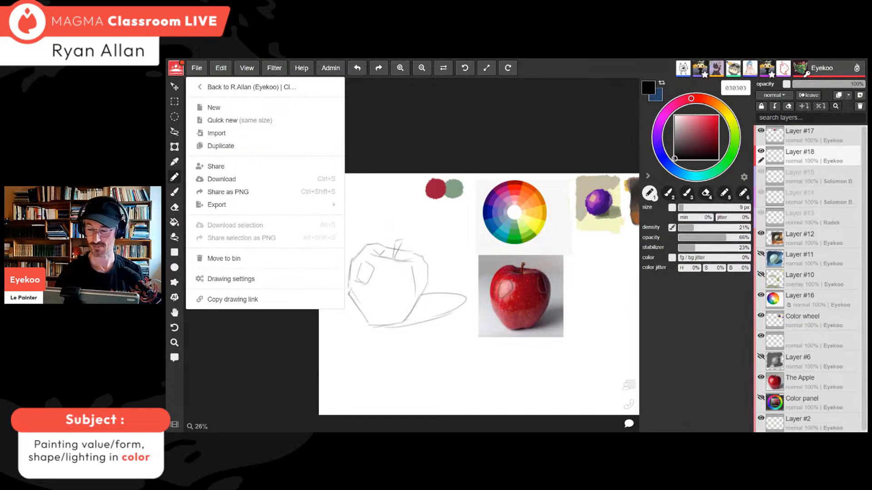
left_click(484, 133)
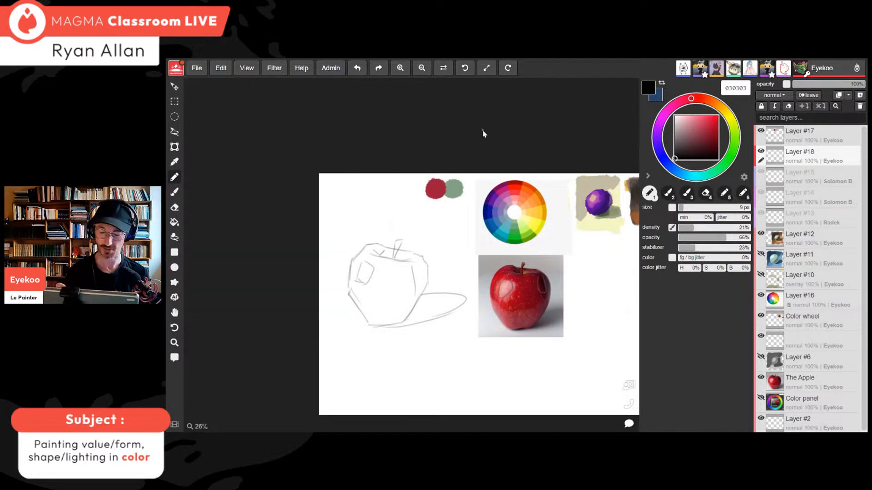
key("ctrl+plus")
key("ctrl+plus")
key("ctrl+plus")
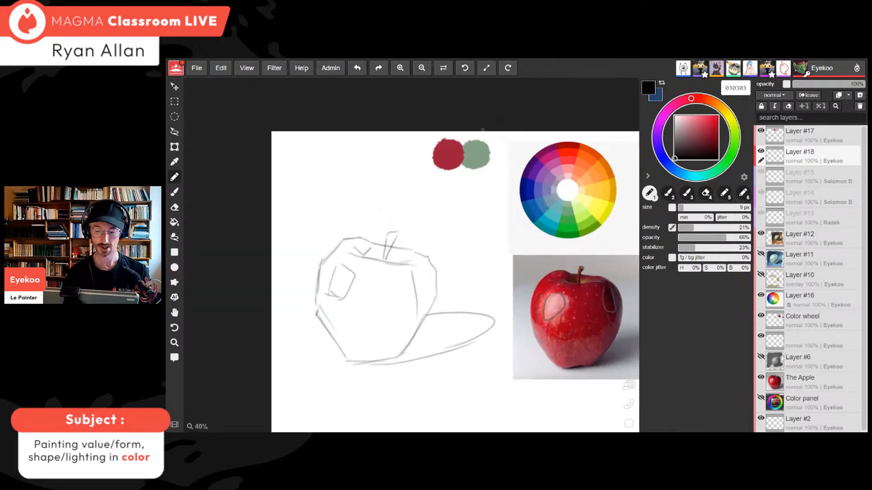
left_click(451, 157, "alt")
left_click(477, 156, "alt")
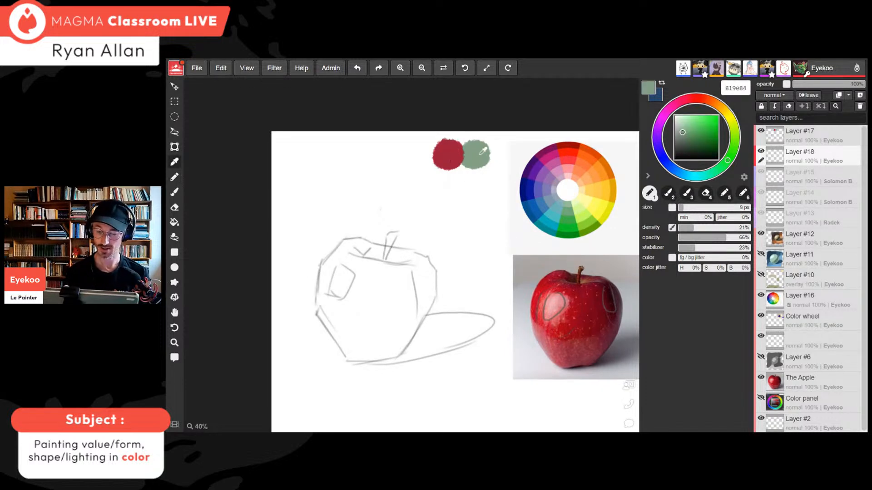
left_click_drag(681, 133, 676, 131)
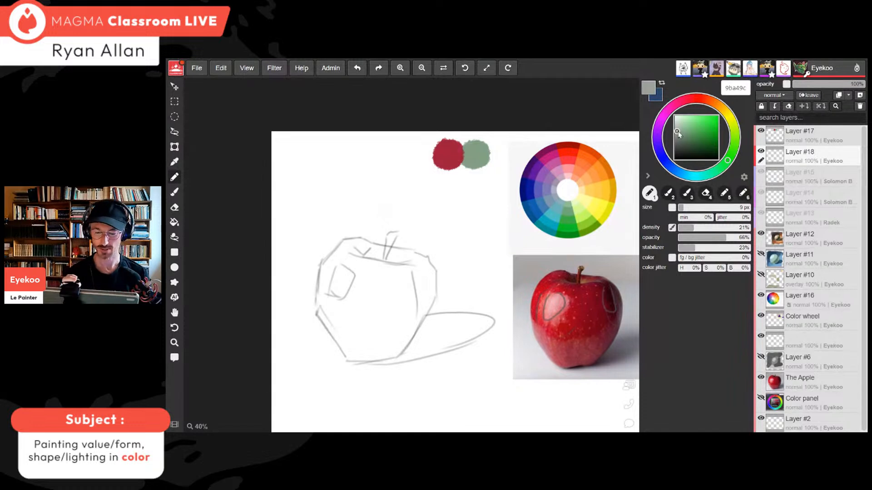
key("minus")
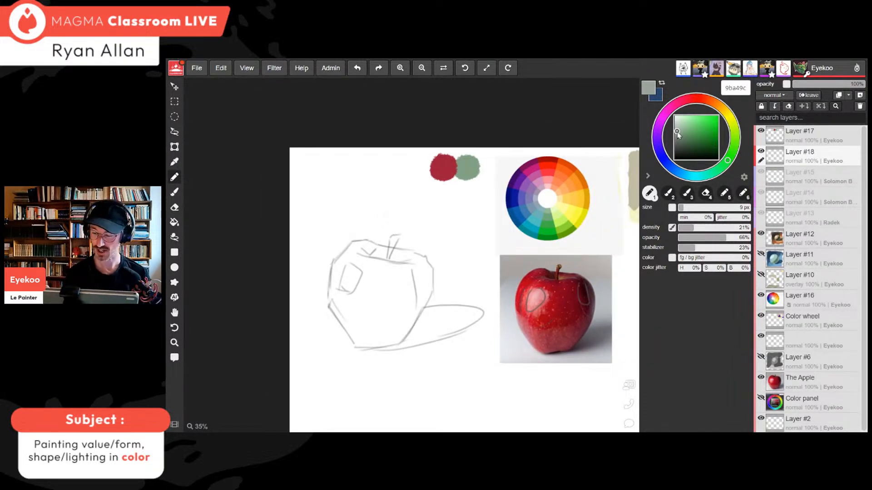
left_click_drag(677, 132, 676, 131)
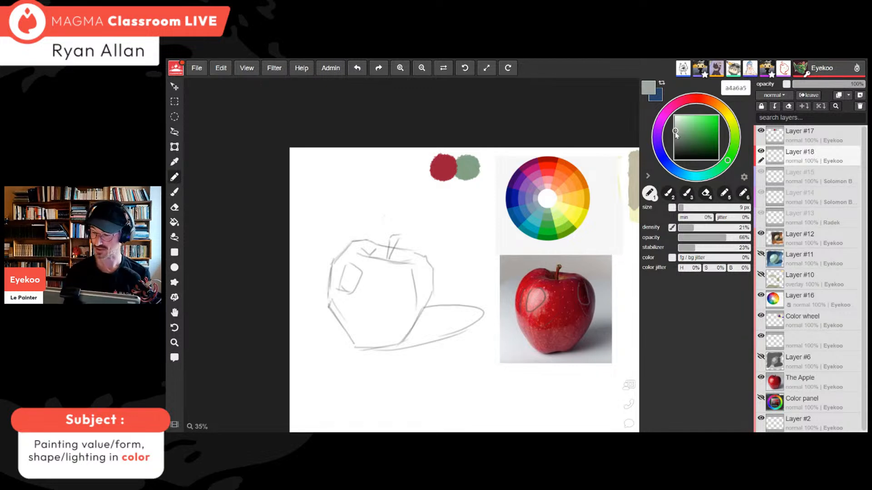
Mix a greenish gray (#a0a6a1) from the green swatch and paint a background block behind the apple sketch with a 475 px brush
left_click(712, 197)
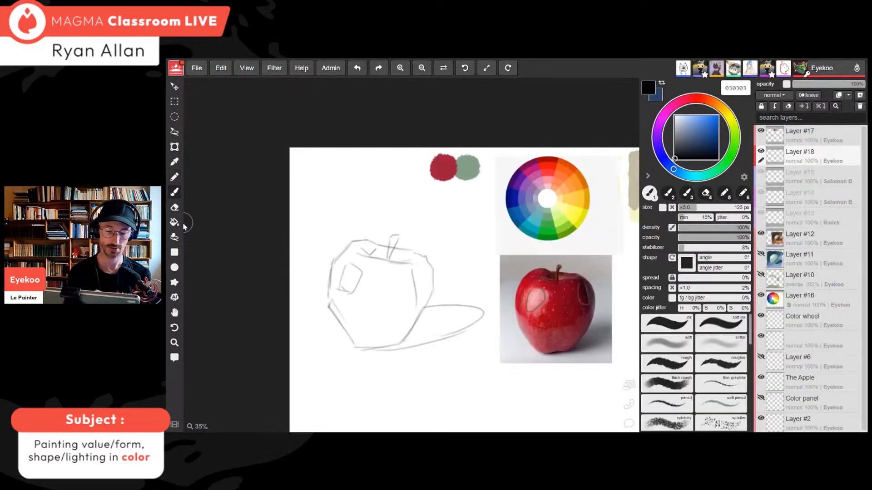
left_click(468, 164, "alt")
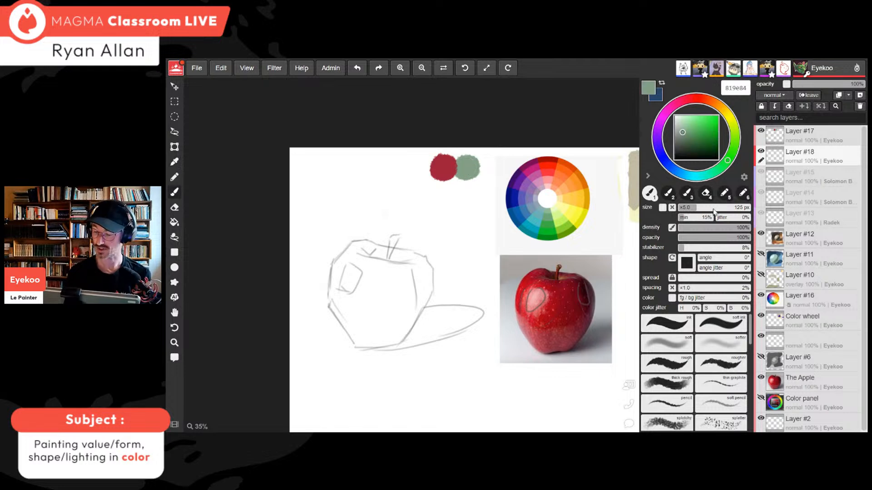
left_click_drag(713, 209, 743, 208)
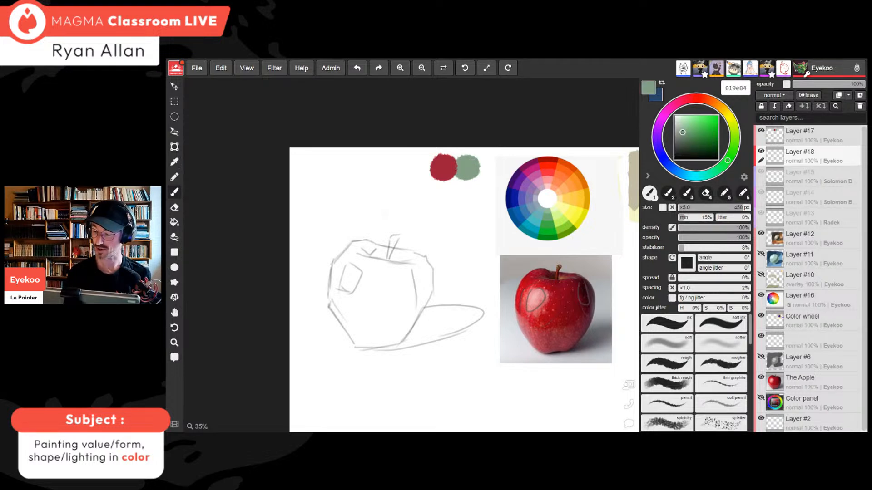
left_click(672, 228)
left_click(672, 227)
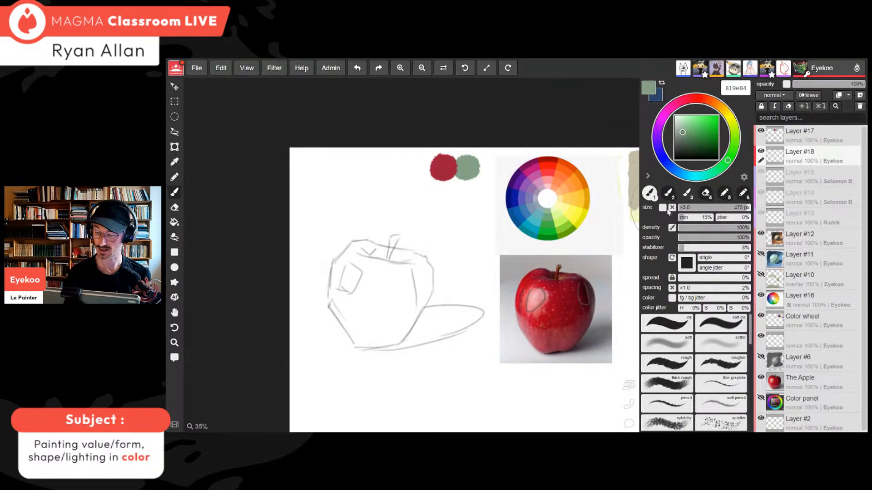
left_click(677, 131)
left_click_drag(676, 131, 676, 131)
mouse_move(333, 237)
left_mouse_down()
mouse_move(339, 331)
mouse_move(405, 372)
mouse_move(418, 236)
mouse_move(416, 318)
mouse_move(459, 345)
mouse_move(477, 272)
mouse_move(482, 336)
mouse_move(456, 245)
mouse_move(390, 200)
mouse_move(354, 195)
mouse_move(427, 195)
mouse_move(470, 213)
left_mouse_up()
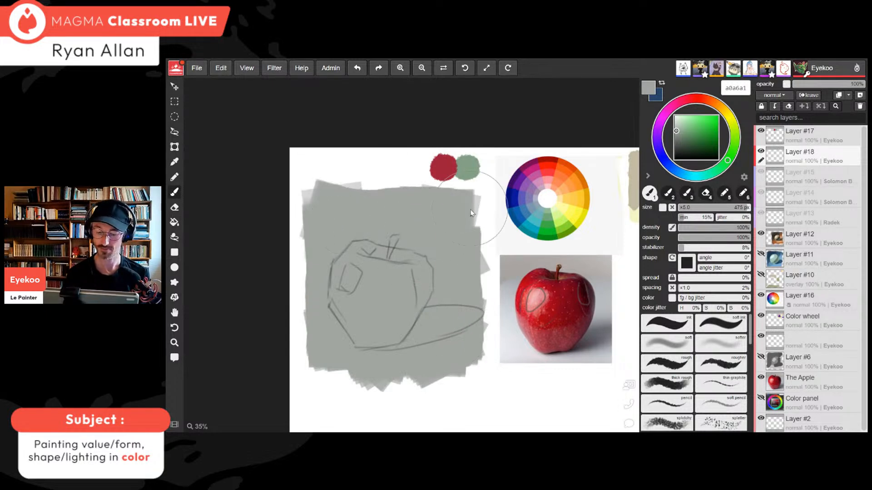
Sample the crimson swatch (#a62a39) and block in the apple's full silhouette under the sketch with a 350 px brush
left_click(444, 165, "alt")
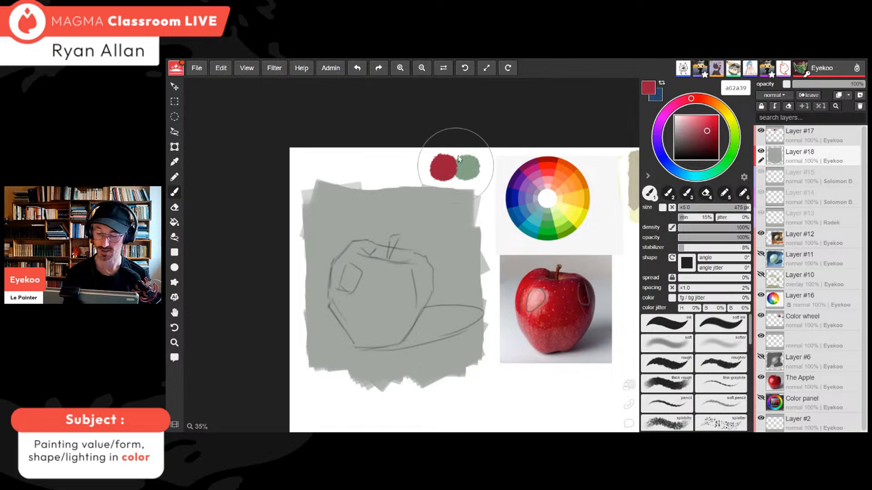
left_click(723, 210)
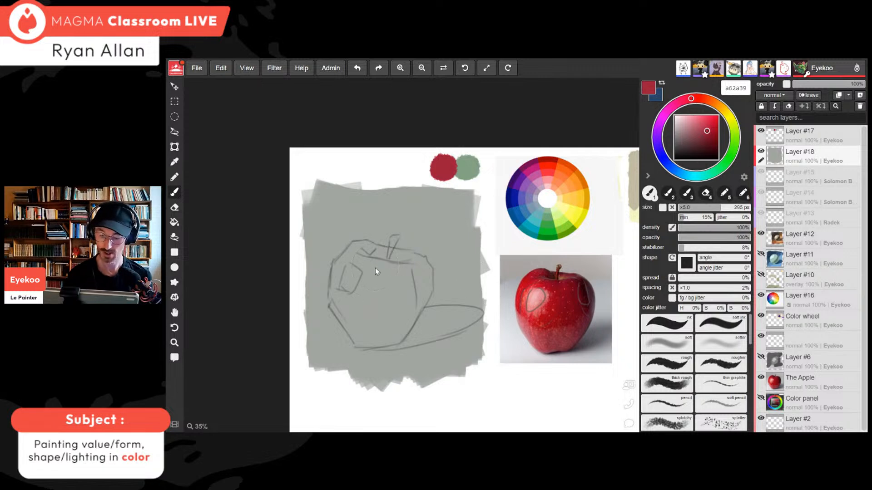
left_click(729, 210)
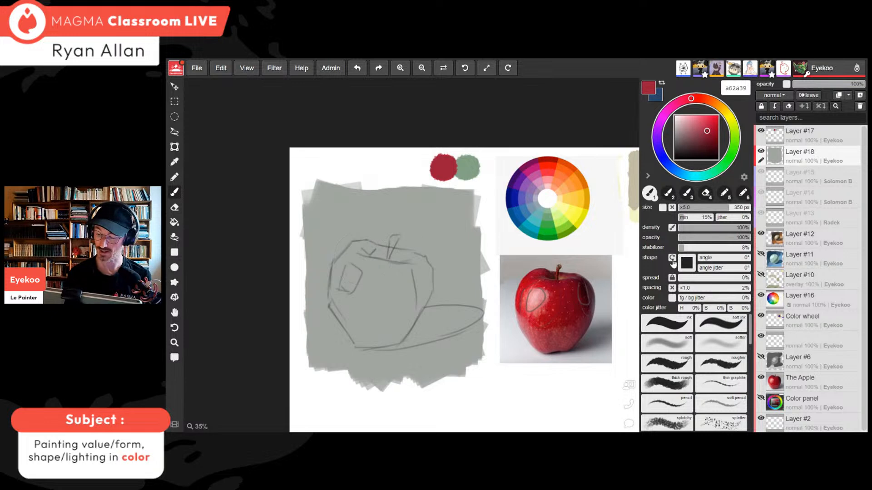
left_click(361, 254)
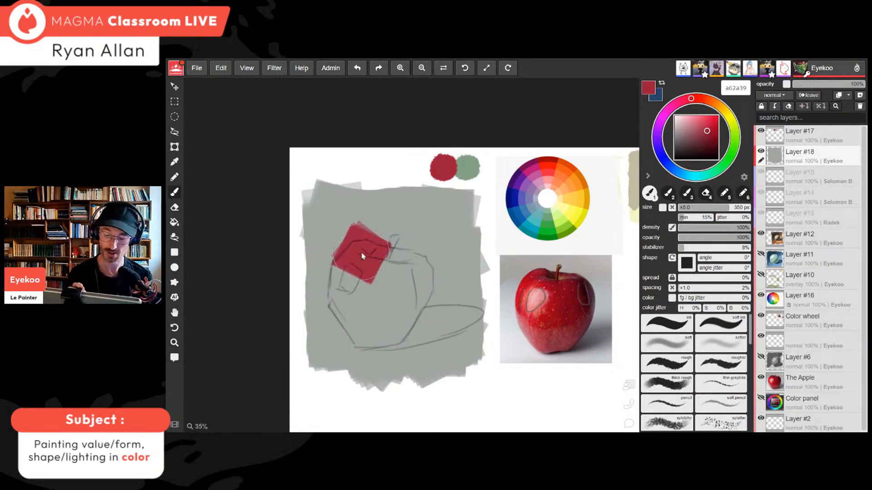
key("ctrl+z")
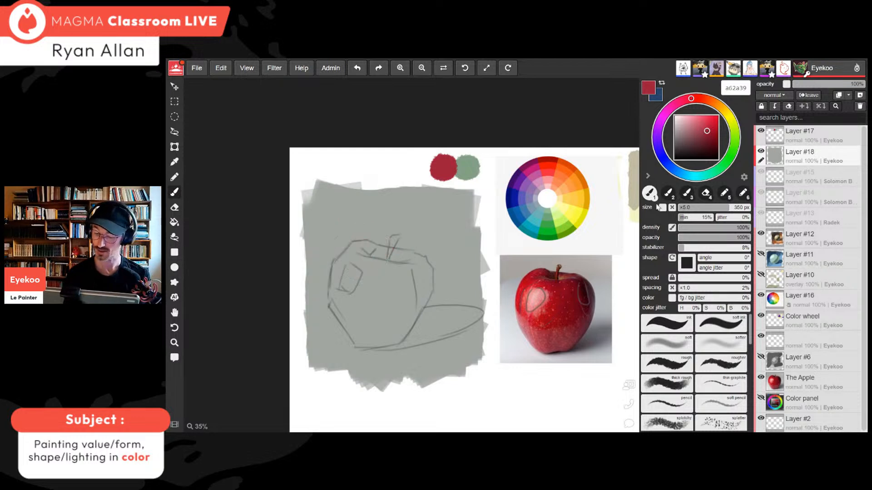
mouse_move(369, 263)
left_mouse_down()
mouse_move(347, 295)
mouse_move(364, 338)
mouse_move(390, 340)
mouse_move(412, 282)
mouse_move(388, 287)
mouse_move(380, 272)
mouse_move(368, 276)
left_mouse_up()
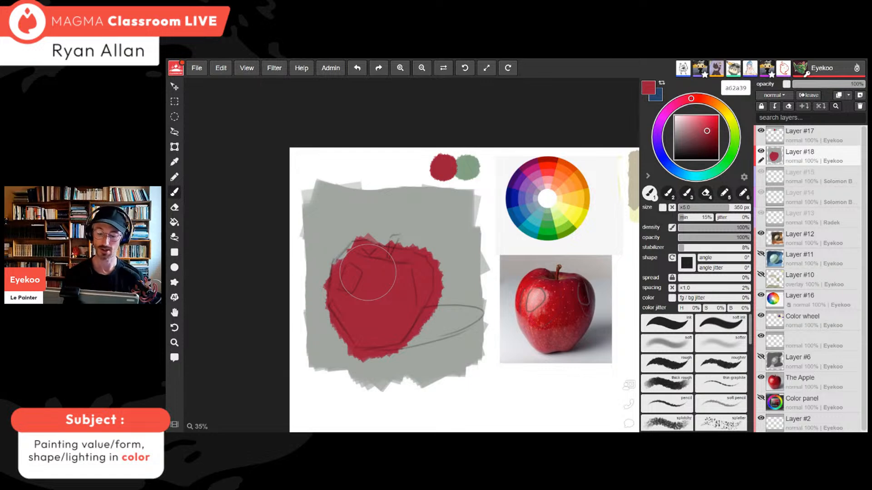
Sample the greenish gray background (#a0a6a1) beside the apple and set the brush size to 145 px
key("i")
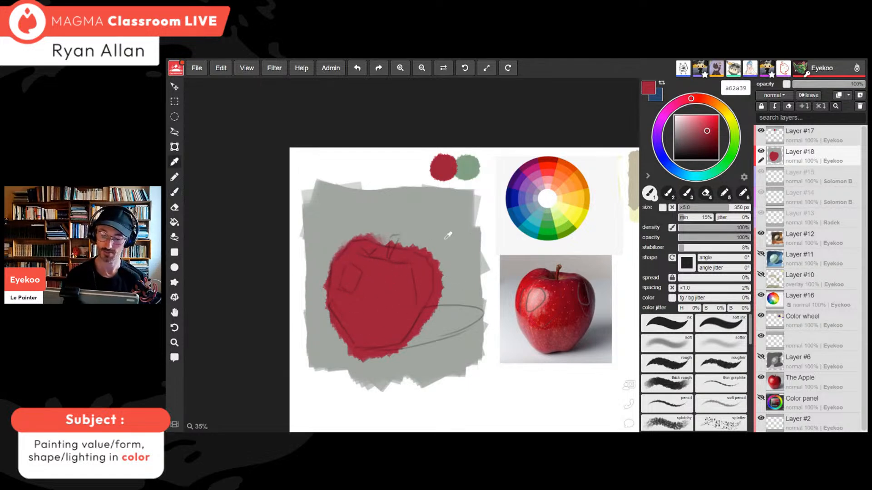
left_click(445, 238)
left_click_drag(719, 207, 698, 208)
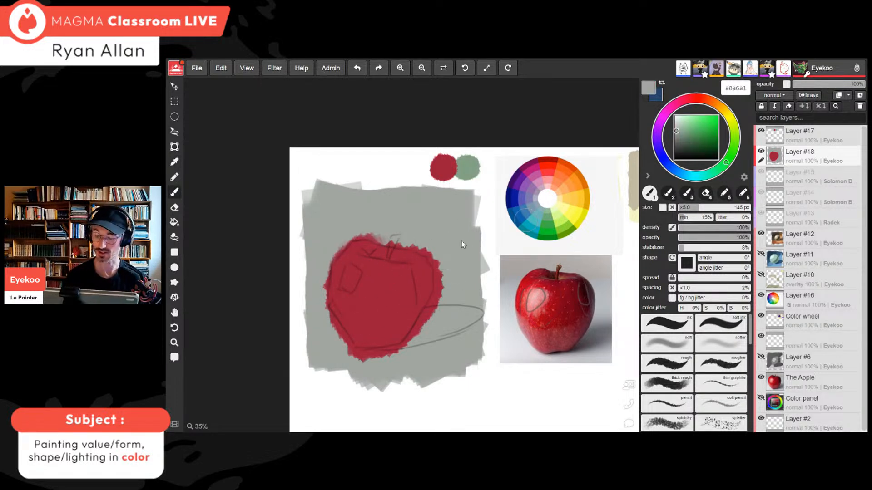
Trim the red apple's ragged edges back to the sketched outline with the backdrop grey a0a6a1
mouse_move(436, 260)
left_mouse_down()
mouse_move(432, 318)
mouse_move(399, 351)
mouse_move(364, 353)
left_mouse_up()
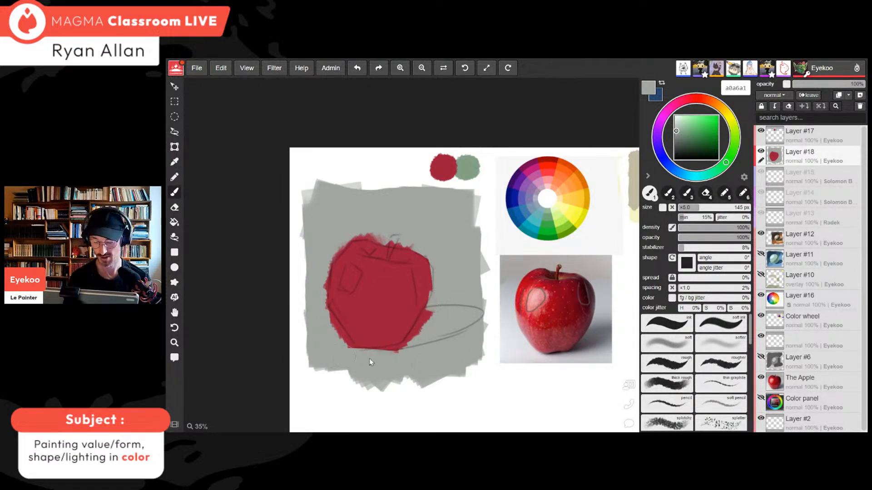
mouse_move(320, 314)
left_mouse_down()
mouse_move(350, 359)
mouse_move(333, 268)
mouse_move(325, 304)
left_mouse_up()
key("ctrl+z")
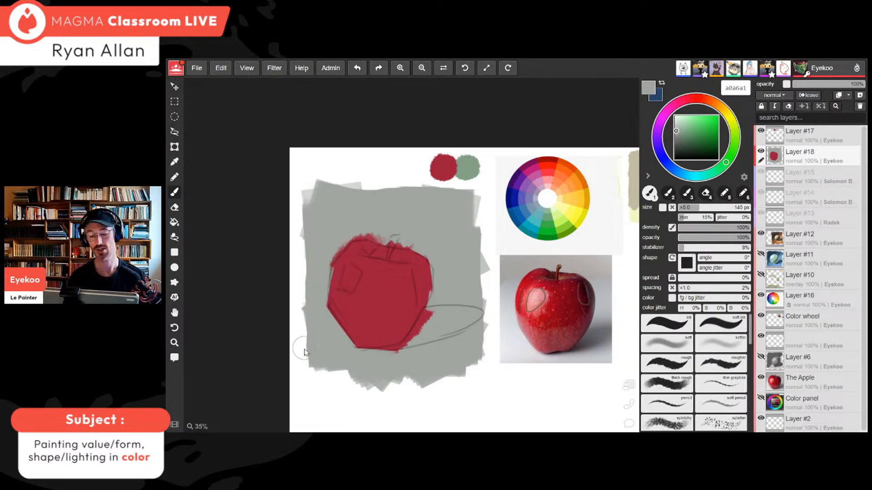
left_click_drag(347, 243, 387, 243)
left_click(437, 237, "alt")
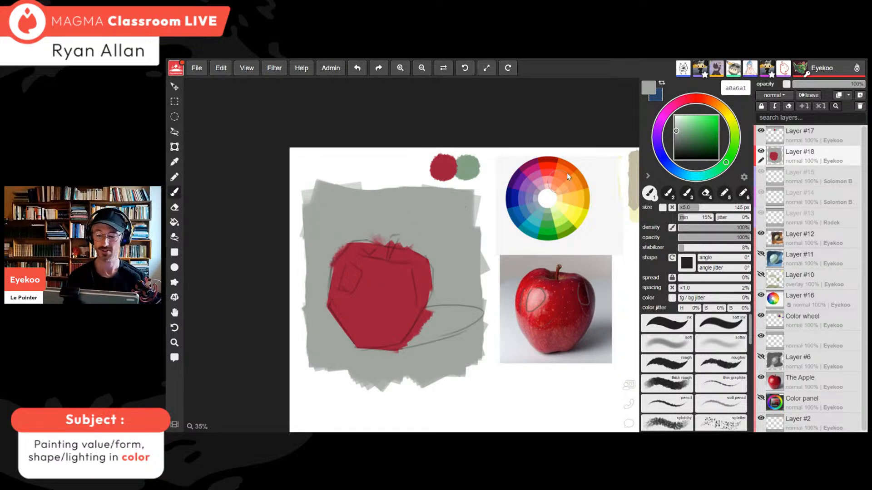
Sample the green swatch beside the red one and extend it down over the grey backdrop's edge in 819e84
key("alt")
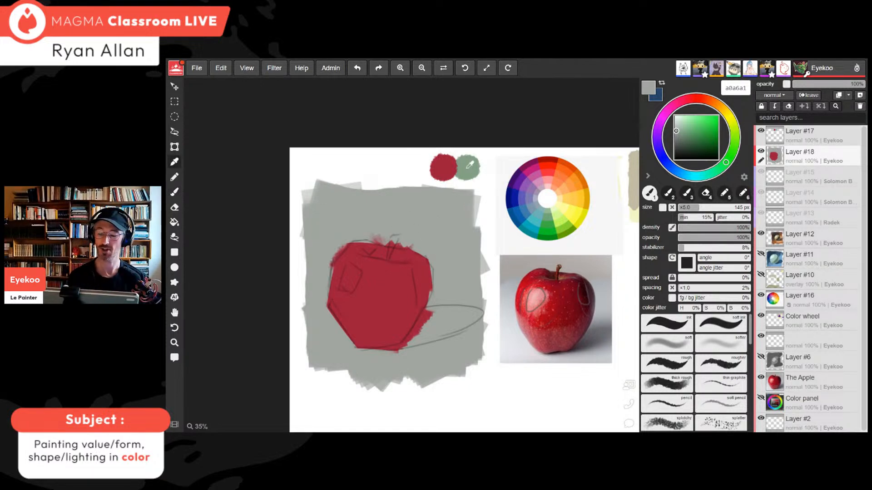
left_click(467, 174, "alt")
left_click(488, 174, "alt")
mouse_move(488, 174)
left_mouse_down("alt")
mouse_move(463, 204)
mouse_move(488, 181)
mouse_move(463, 204)
mouse_move(463, 196)
left_mouse_up("alt")
left_click(467, 168, "alt")
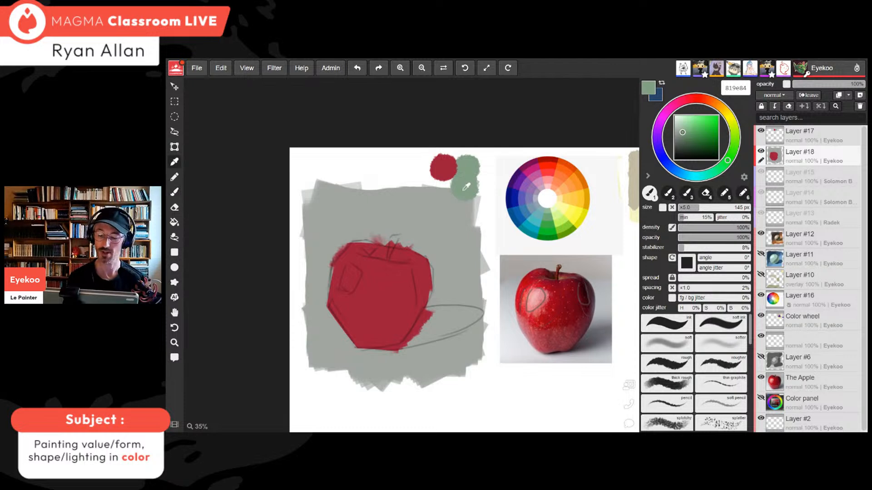
Compare the green swatch with the adjoining backdrop grey by sampling the two colours alternately
left_click(464, 188, "alt")
left_click(464, 188, "alt")
left_click(457, 209, "alt")
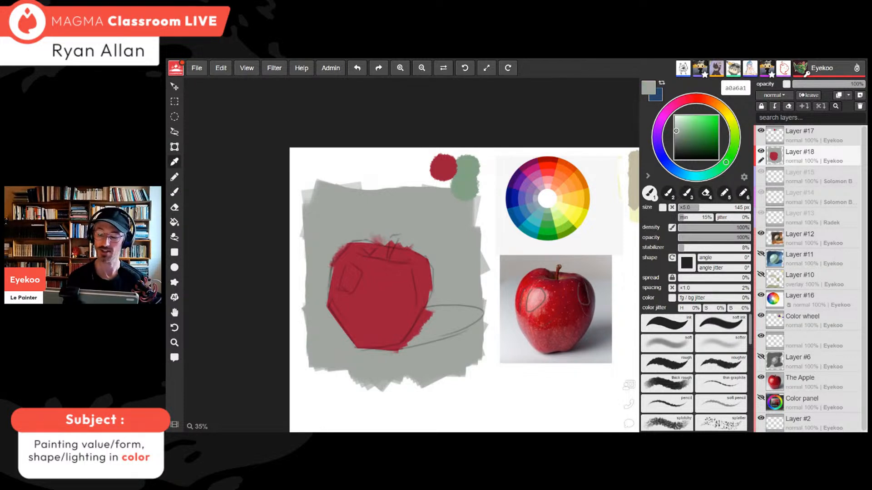
left_click(464, 188, "alt")
left_click(456, 208, "alt")
left_click(464, 188, "alt")
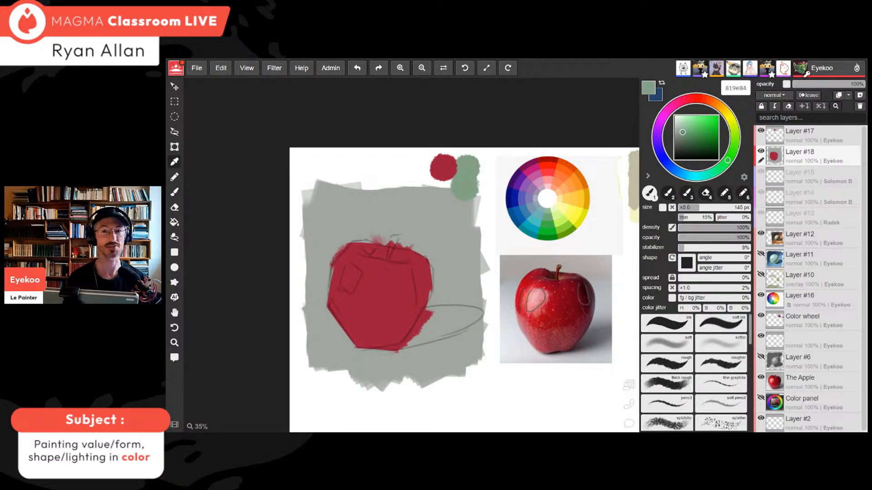
left_click(456, 208, "alt")
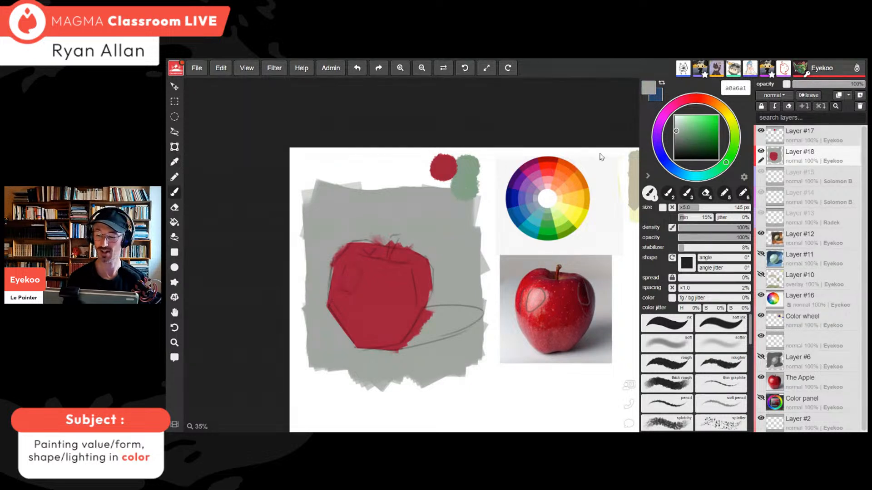
Dab a neutral grey a6a6a6 patch at the backdrop's upper edge, and resample the backdrop colour a0a6a1
left_click(674, 132)
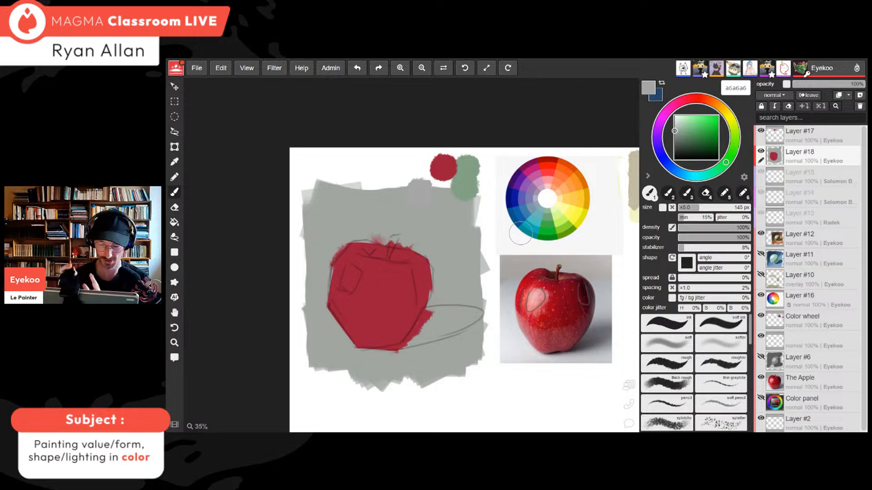
left_click(433, 213, "alt")
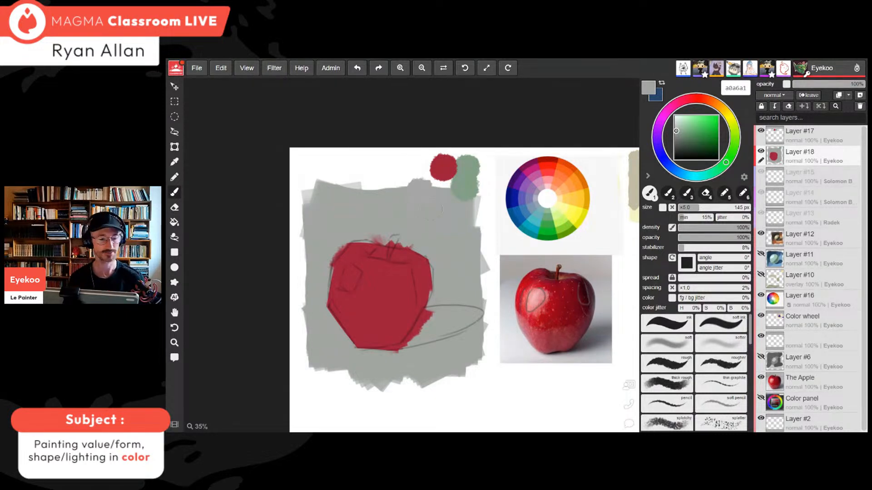
Darken the grey to 585958 and fill the sketched cast shadow beside the apple
key("alt")
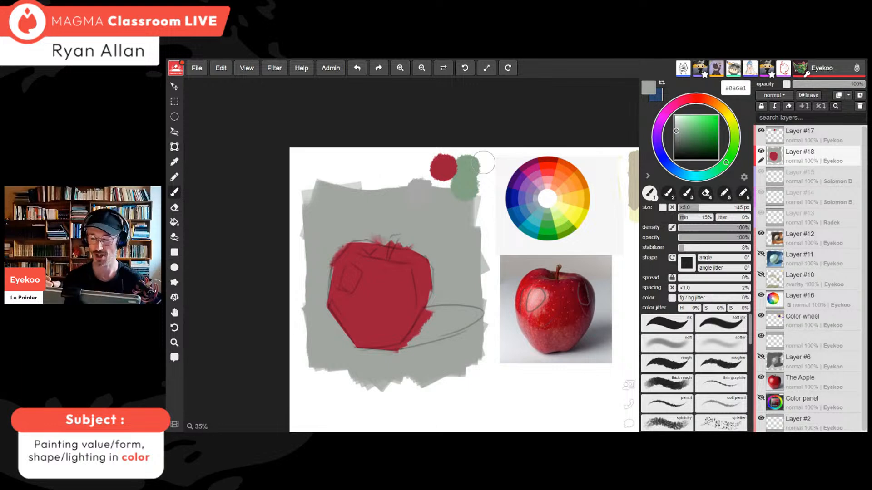
left_click_drag(676, 132, 676, 145)
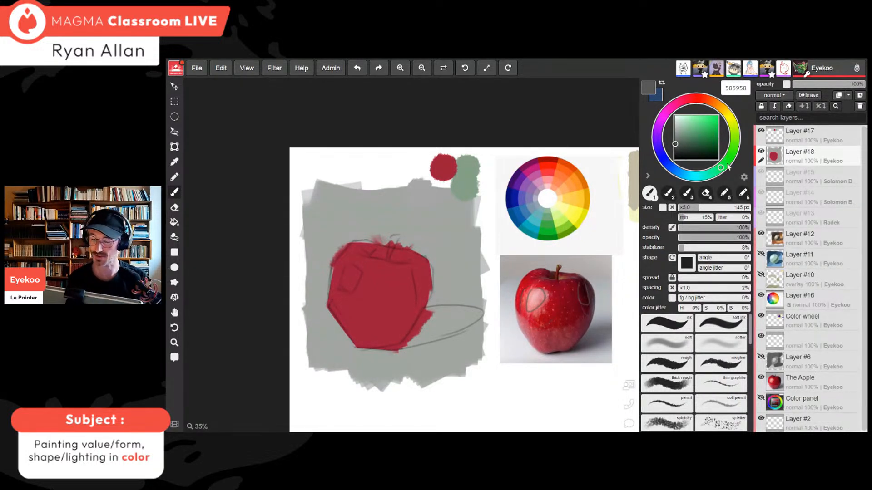
mouse_move(431, 323)
left_mouse_down()
mouse_move(416, 336)
mouse_move(468, 315)
mouse_move(436, 318)
mouse_move(472, 314)
mouse_move(412, 339)
left_mouse_up()
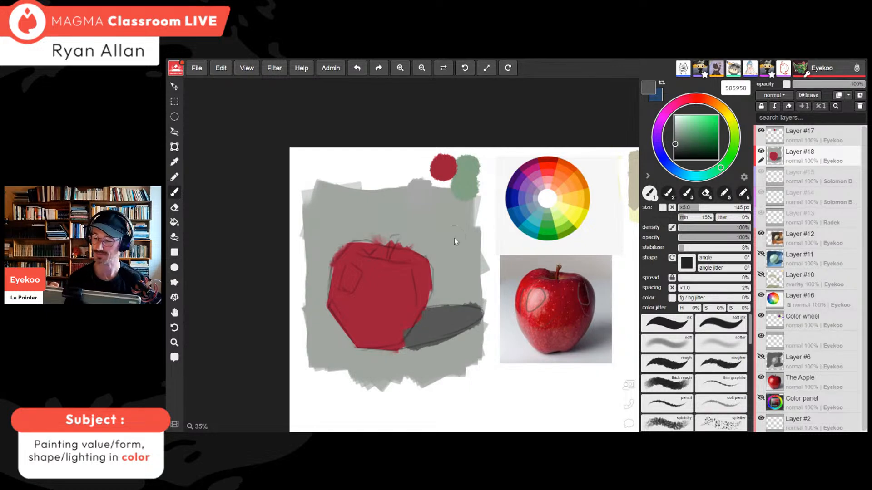
Block in a darker background above and beside the apple with mid grey 707170
left_click_drag(674, 140, 674, 140)
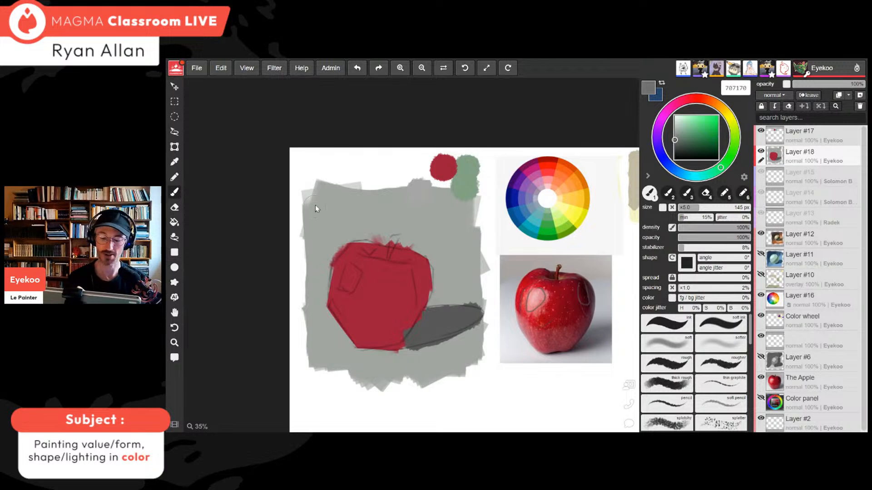
mouse_move(315, 208)
left_mouse_down()
mouse_move(316, 265)
mouse_move(321, 227)
mouse_move(326, 286)
mouse_move(329, 234)
left_mouse_up()
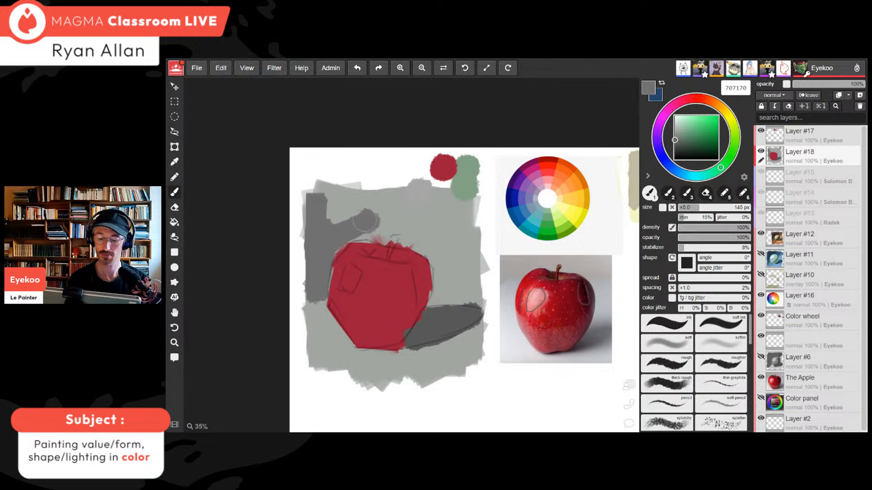
left_click_drag(313, 204, 447, 200)
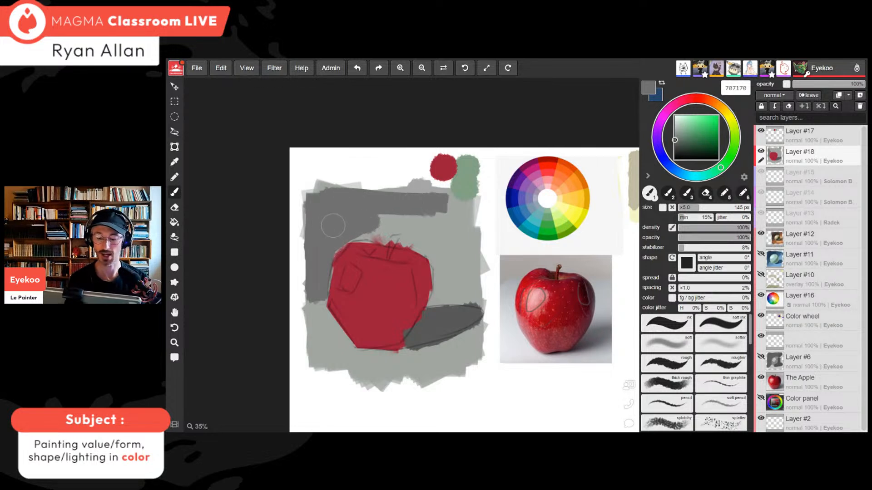
left_click_drag(398, 223, 324, 240)
left_click_drag(384, 243, 391, 224)
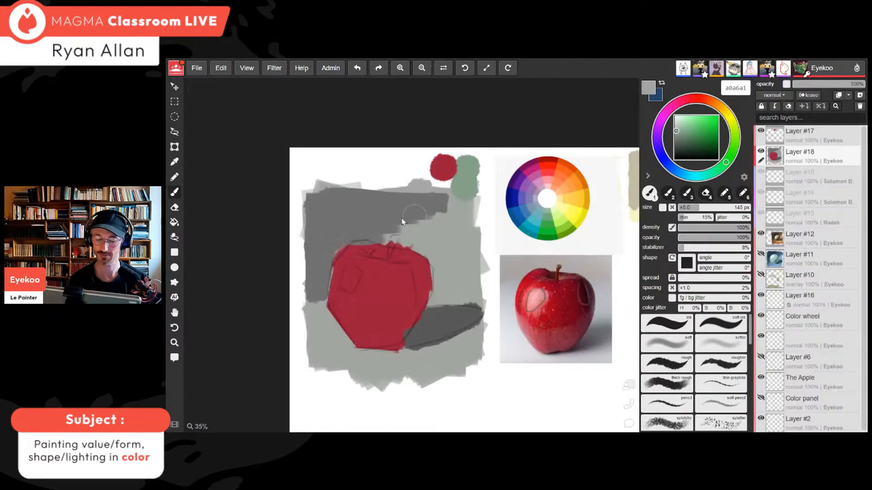
Shift the sampled background grey to a greenish 636c63 and repaint the dark area behind the apple
left_click(395, 216, "alt")
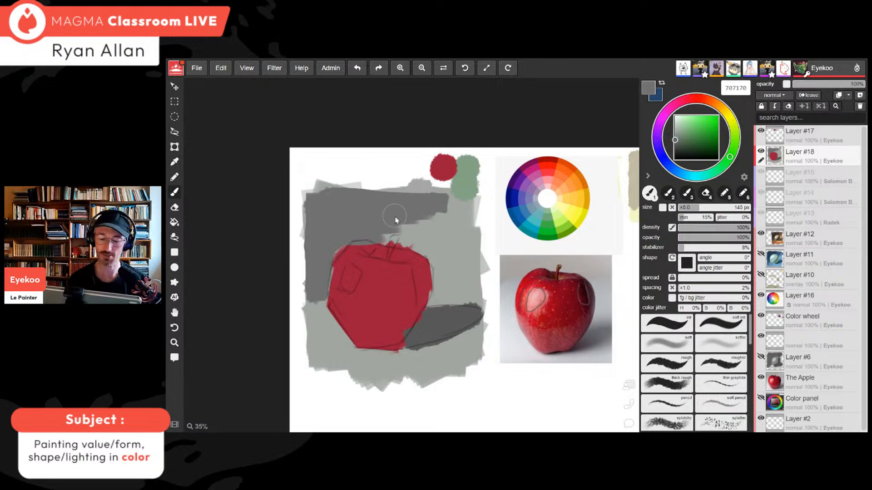
left_click(676, 139)
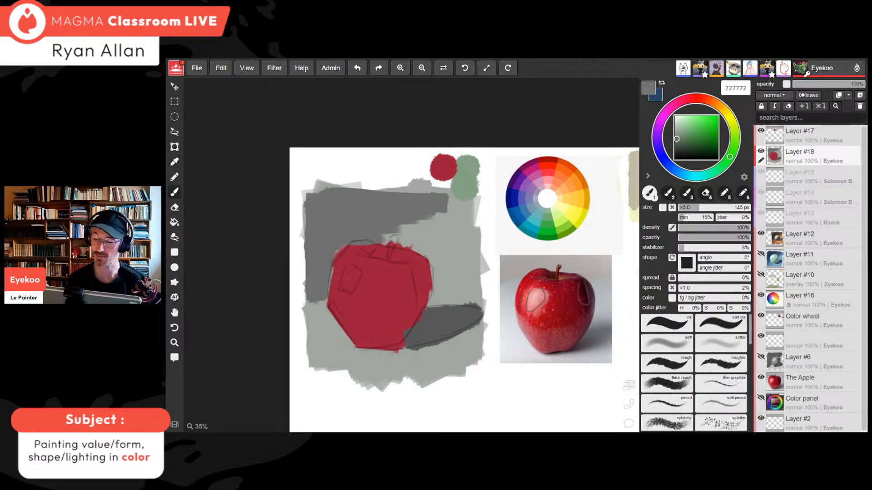
left_click_drag(677, 139, 678, 141)
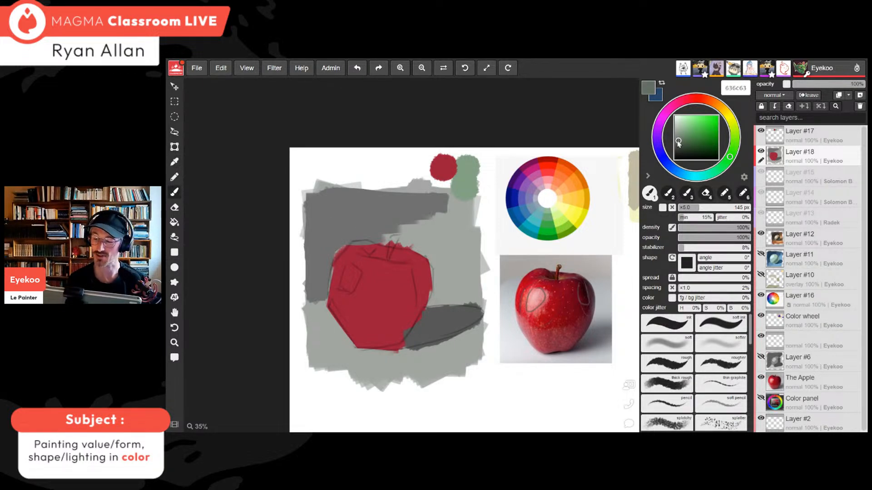
mouse_move(336, 220)
left_mouse_down()
mouse_move(324, 229)
mouse_move(318, 290)
mouse_move(356, 223)
mouse_move(403, 231)
left_mouse_up()
Try a saturated green 2d592d stroke on the dark background above the apple, and undo it
left_click_drag(705, 140, 696, 144)
left_click_drag(341, 213, 374, 213)
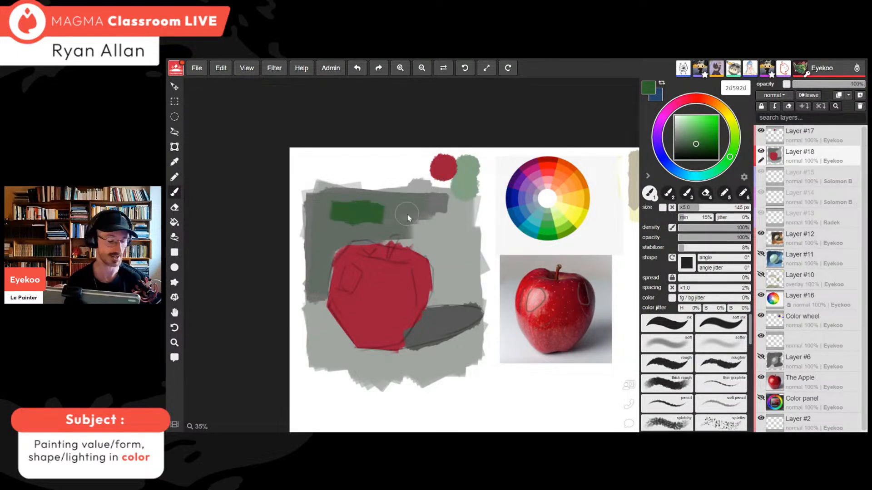
key("ctrl+z")
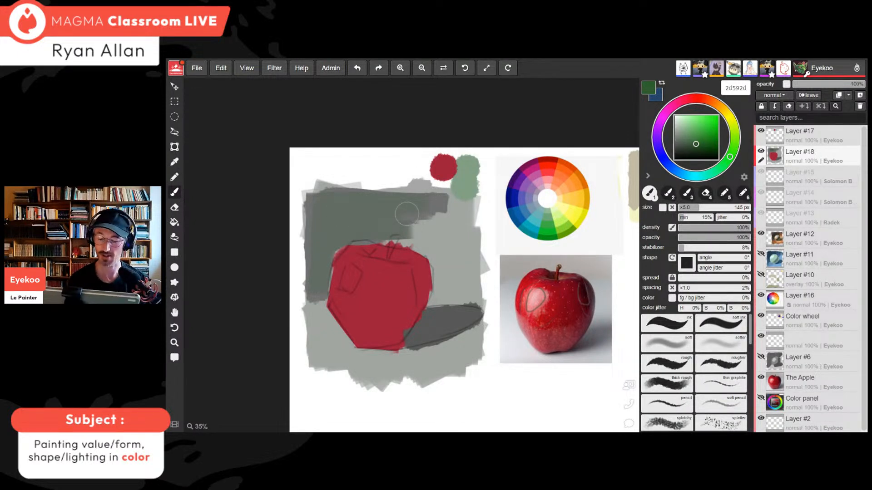
Resample the greenish grey 636c63 and extend the dark background around the apple's stem and down past its unshadowed side
left_click(372, 214, "alt")
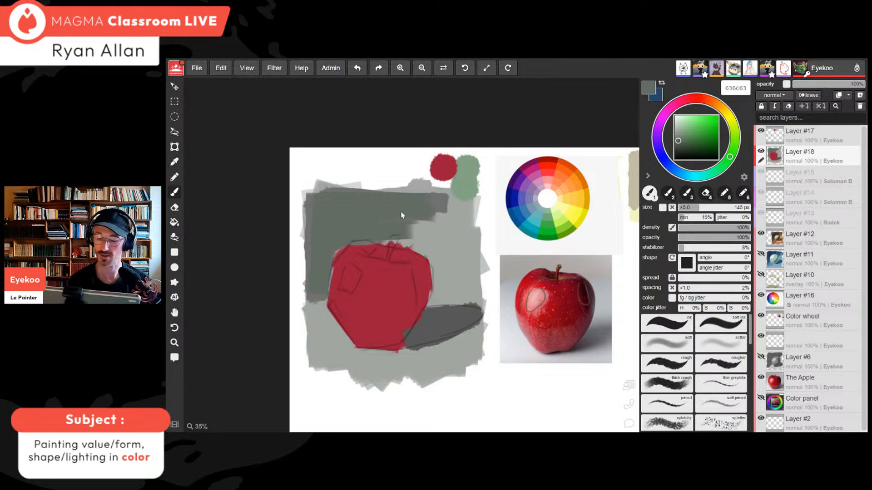
left_click_drag(390, 234, 411, 237)
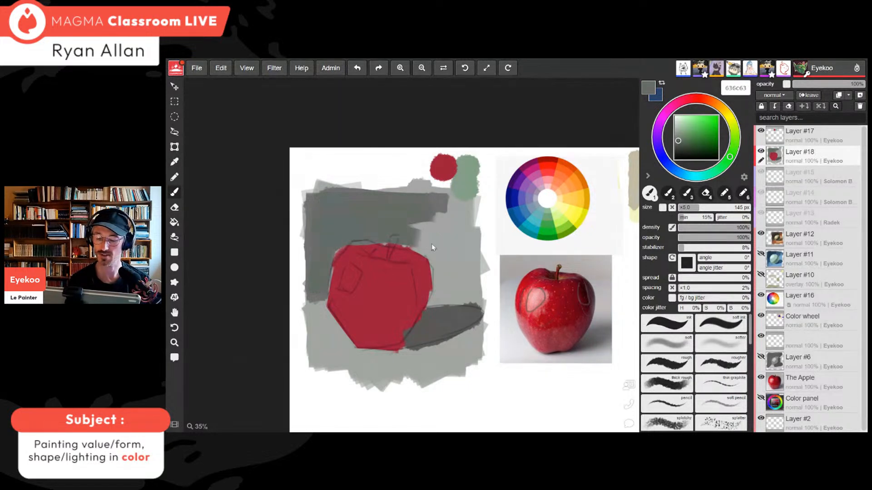
left_click_drag(452, 211, 428, 239)
mouse_move(314, 303)
left_mouse_down()
mouse_move(323, 341)
mouse_move(313, 353)
left_mouse_up()
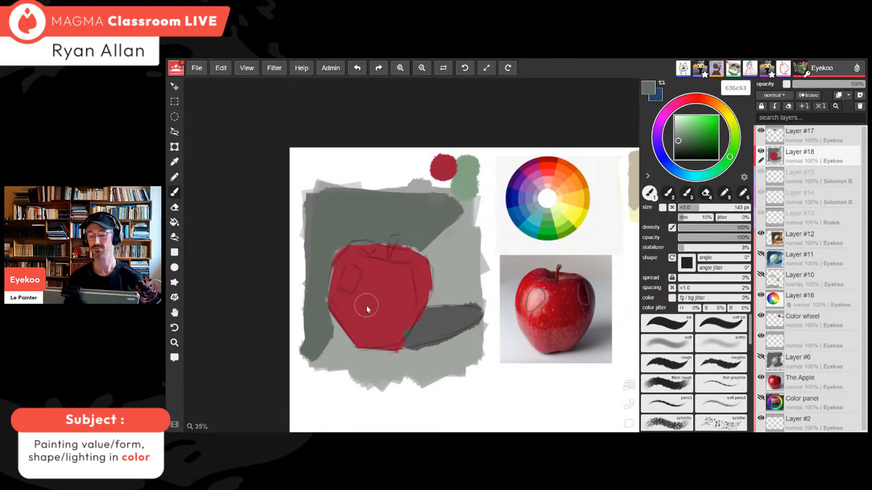
Sample the apple's red and shift it to a darker, duller purplish red, 532a37, for the shadow side
left_click(388, 297, "alt")
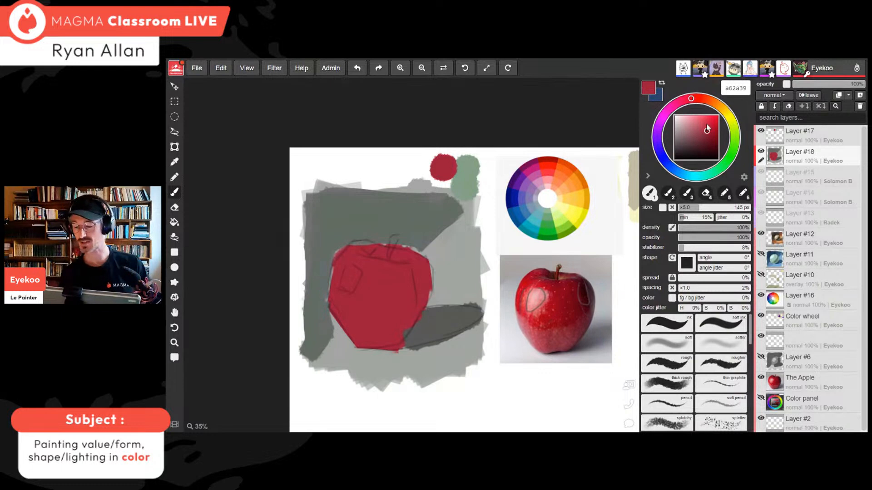
left_click_drag(706, 130, 706, 141)
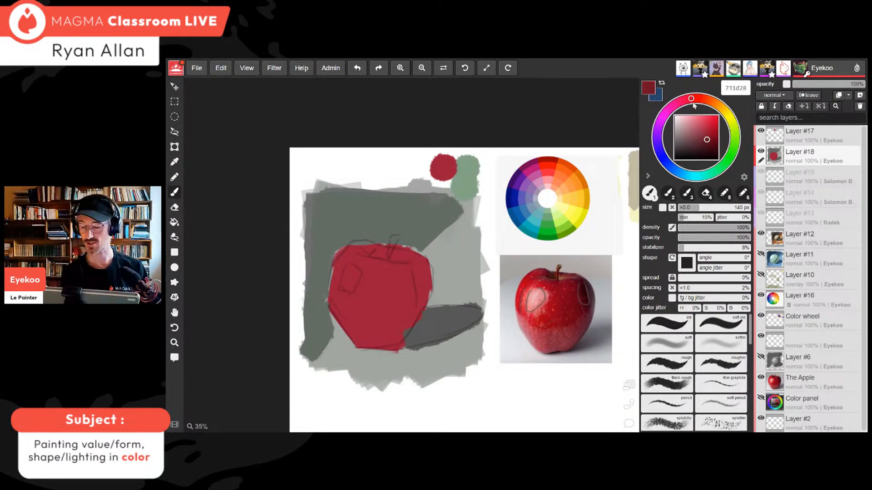
left_click_drag(693, 106, 683, 99)
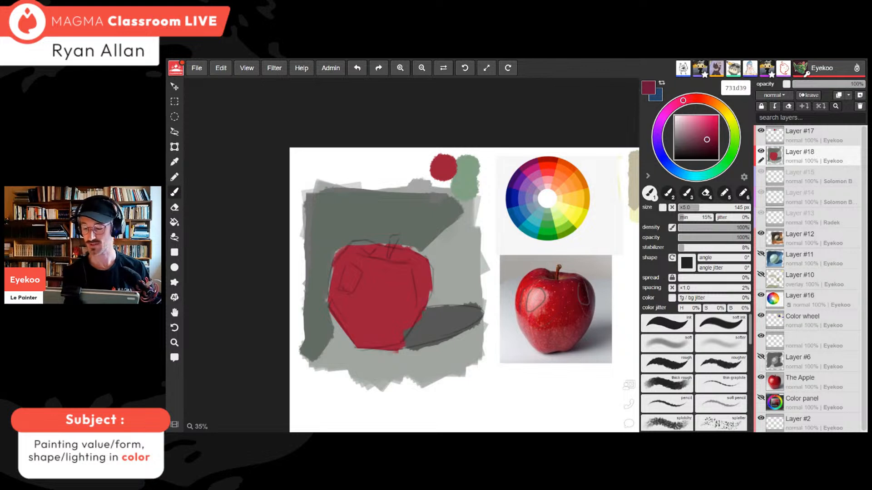
left_click_drag(703, 139, 698, 140)
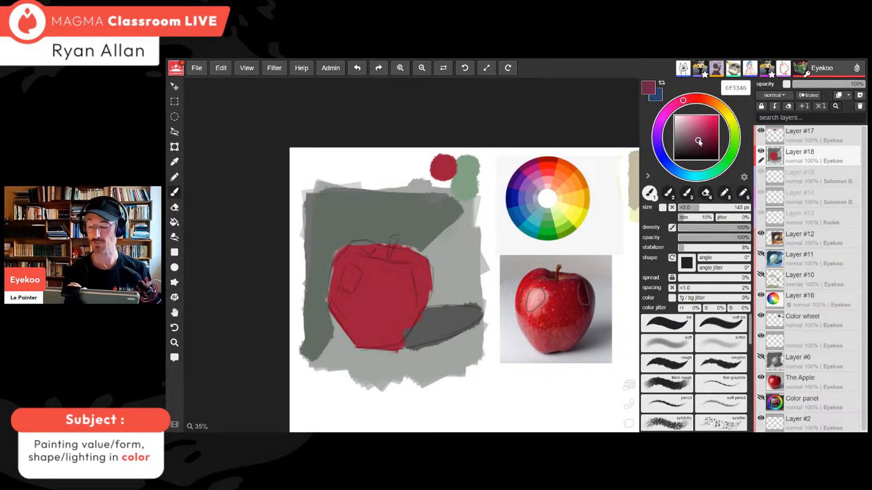
left_click(697, 143)
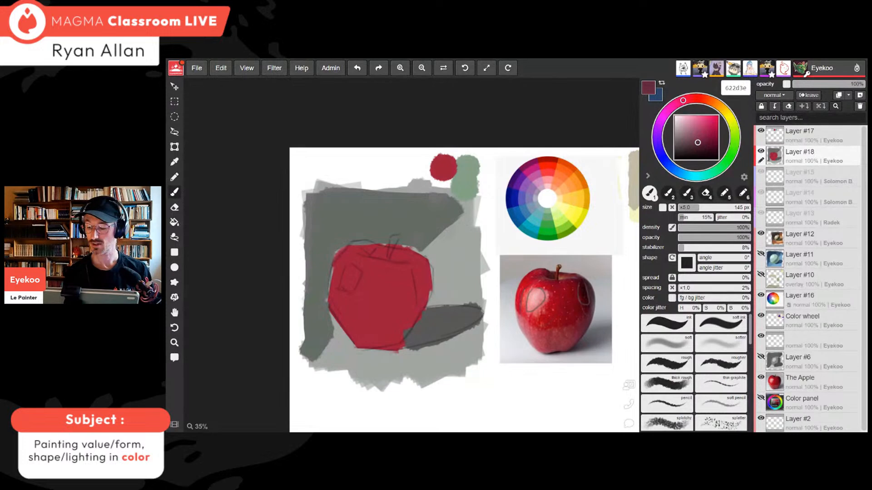
left_click(695, 145)
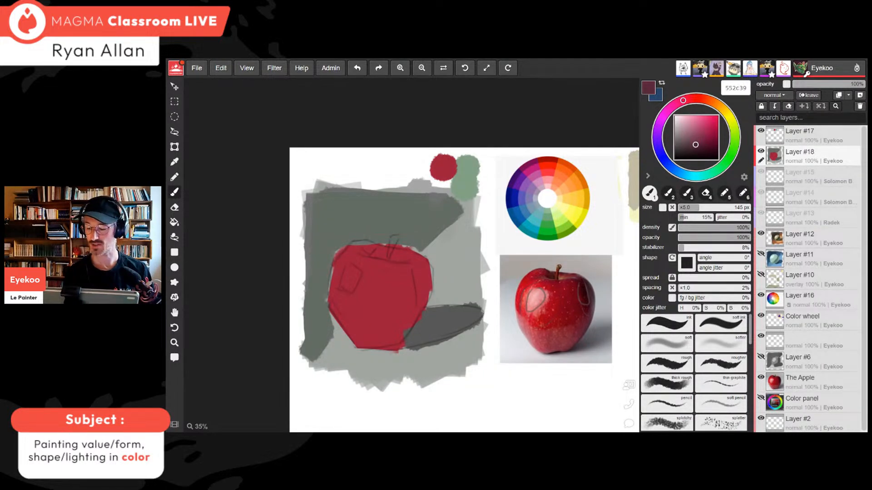
left_click(696, 145)
Try shadow strokes in 532a37 along the apple's side nearest the cast shadow, check them zoomed out, and undo them
left_click_drag(420, 272, 381, 346)
key("ctrl+minus")
key("ctrl+minus")
key("ctrl+minus")
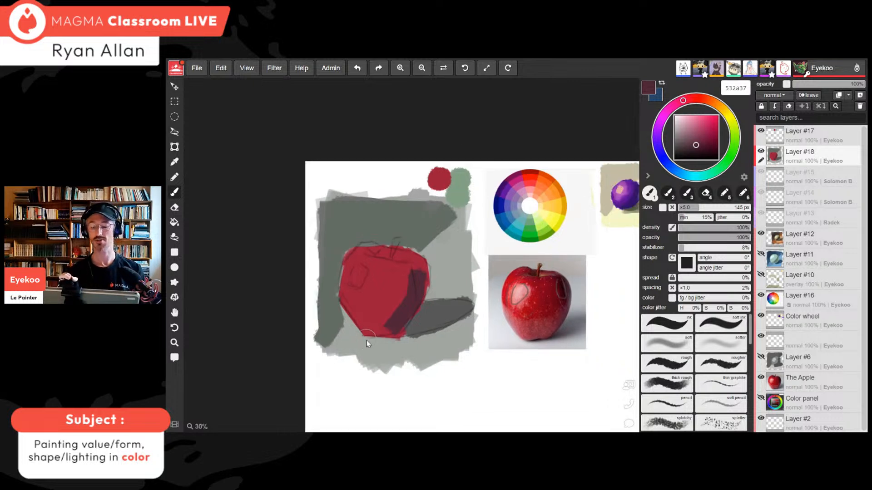
key("ctrl+equal")
key("ctrl+equal")
key("ctrl+equal")
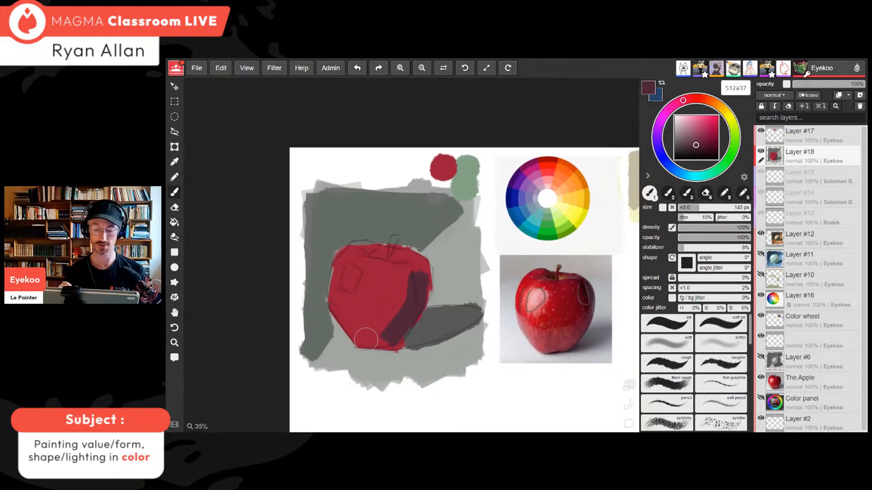
key("ctrl+z")
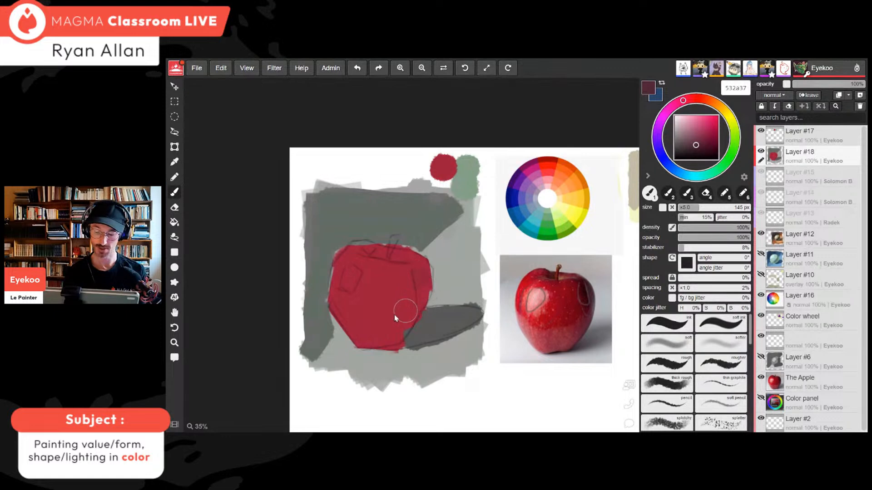
left_click_drag(412, 271, 408, 311)
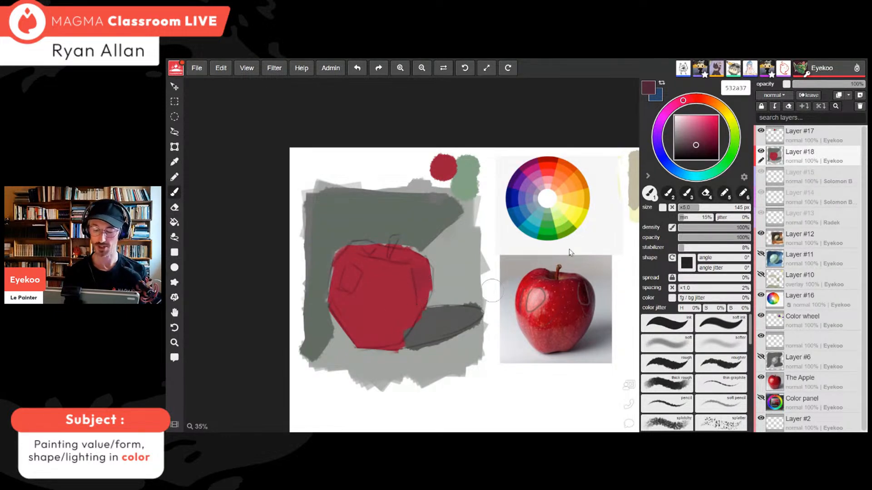
Mix a dull dark red, 773840, from the apple's sampled red and block in the apple's side nearest the cast shadow
left_click(694, 142)
left_click(687, 99)
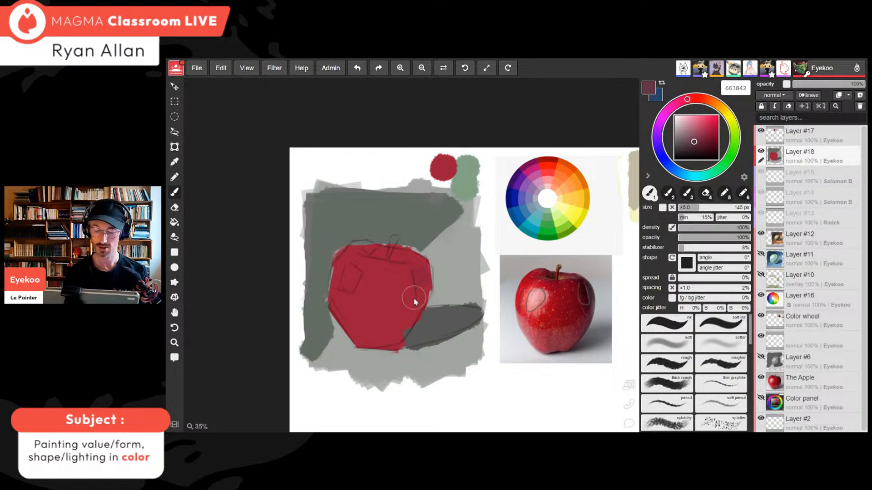
left_click(392, 294, "alt")
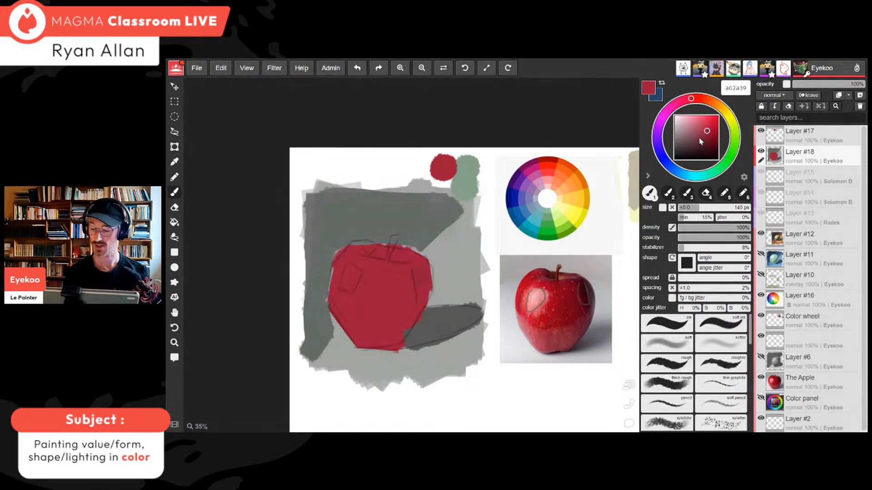
left_click(696, 131)
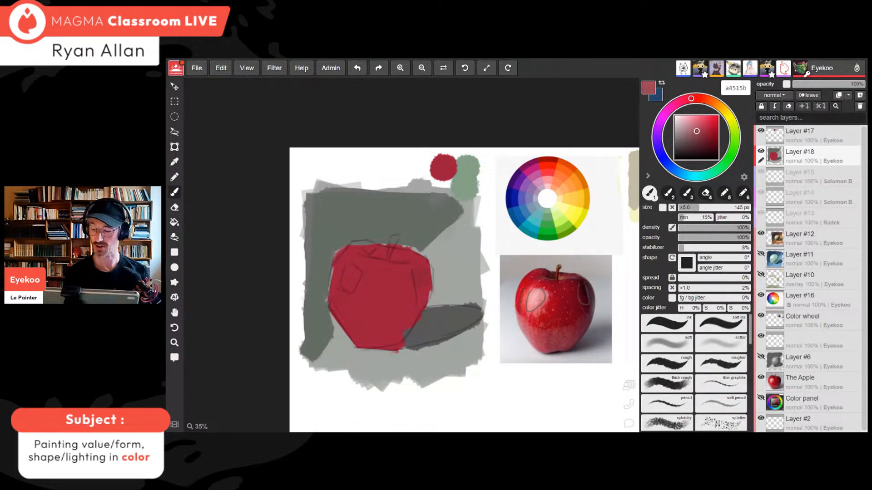
left_click_drag(696, 131, 696, 138)
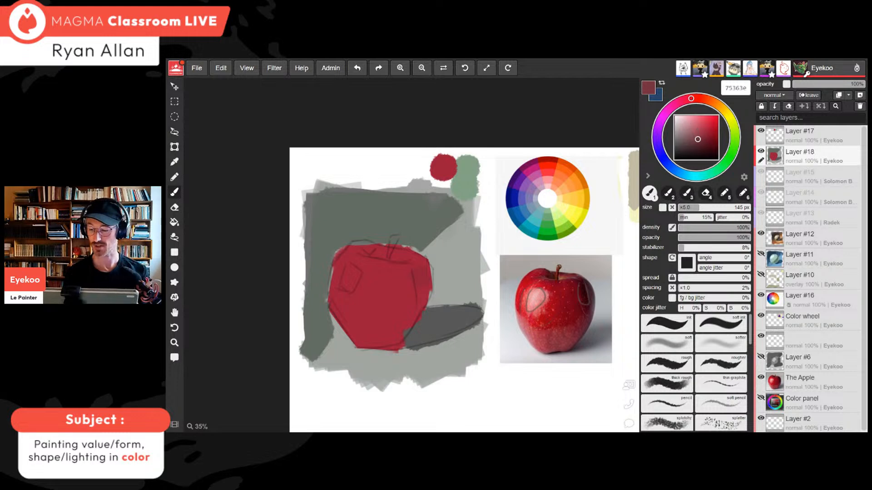
mouse_move(420, 277)
left_mouse_down()
mouse_move(395, 331)
mouse_move(410, 273)
mouse_move(389, 331)
mouse_move(421, 280)
mouse_move(402, 321)
left_mouse_up()
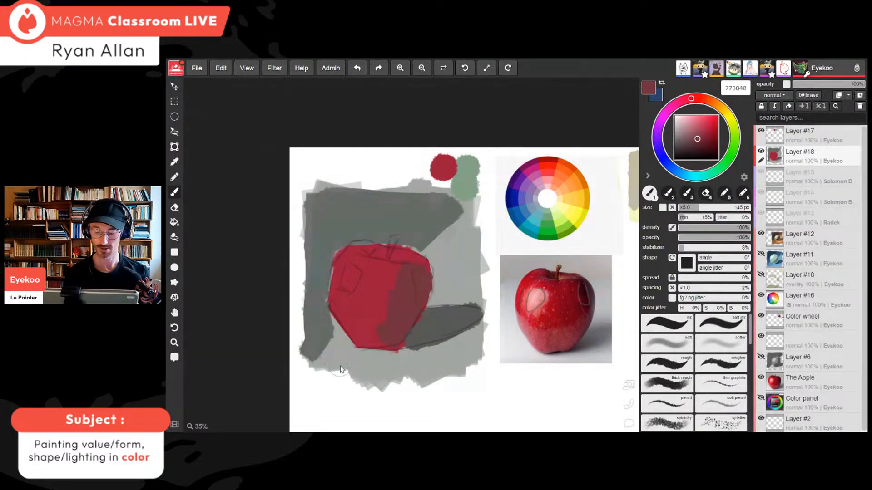
left_click_drag(421, 279, 418, 310)
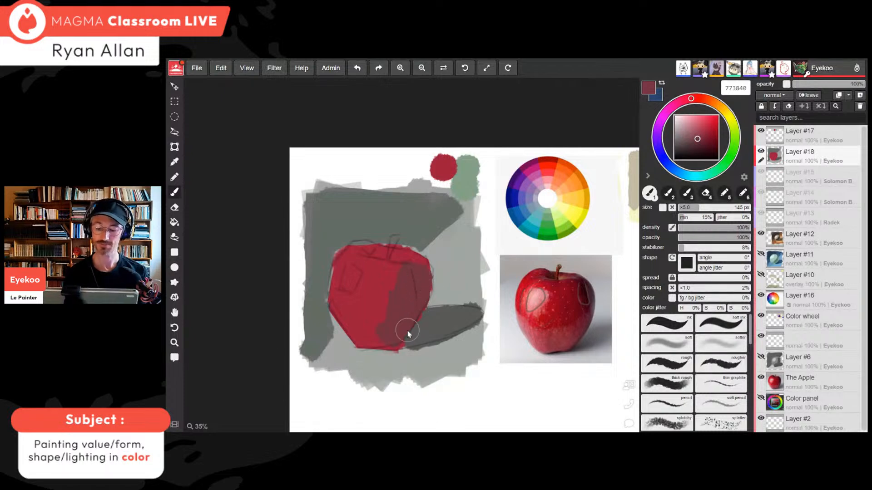
Shift the apple's sampled red to a lighter, warmer pink, d47971, and paint the highlight patch inside its sketched outline
left_click(372, 286, "alt")
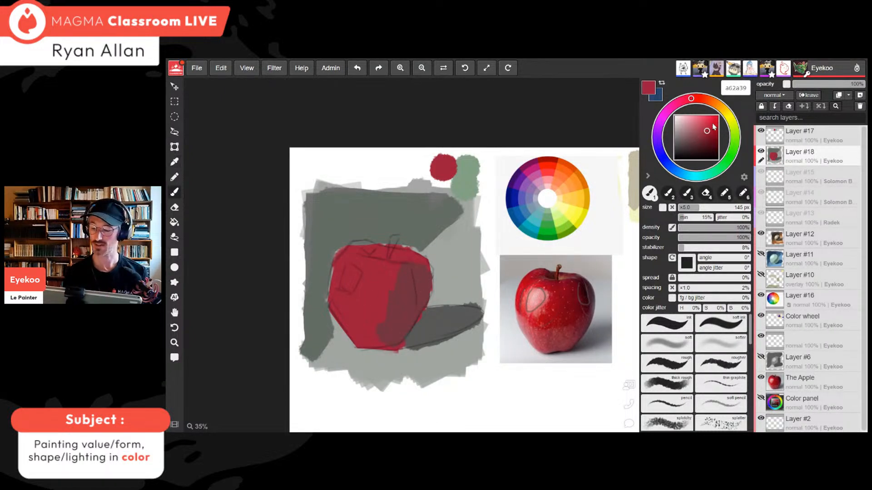
left_click(702, 130)
left_click_drag(702, 131, 699, 98)
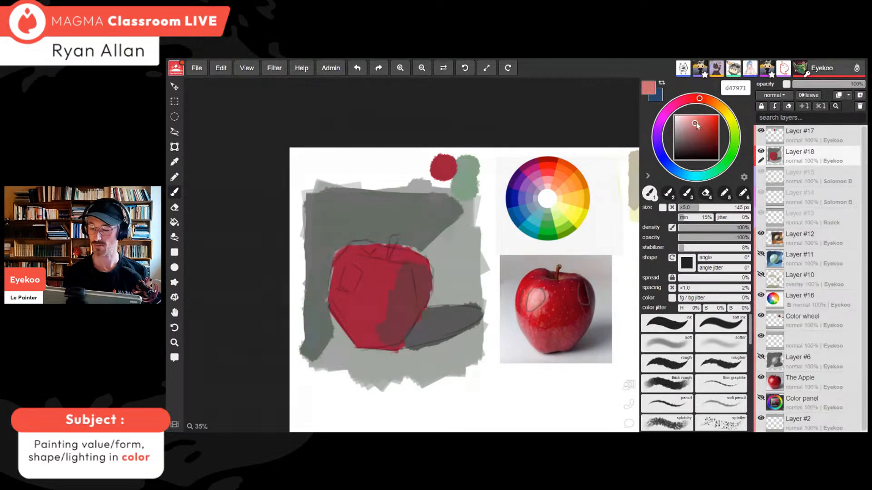
left_click_drag(356, 270, 349, 295)
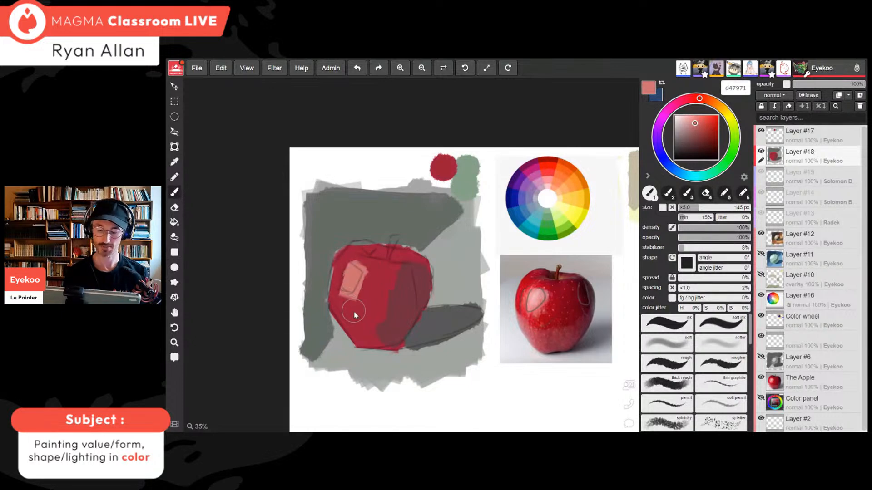
Compare the values of the painted apple and the reference photo in grayscale, and return to the colour view
scroll(353, 312, "down", 4)
key("ctrl+plus")
key("ctrl+plus")
key("ctrl+plus")
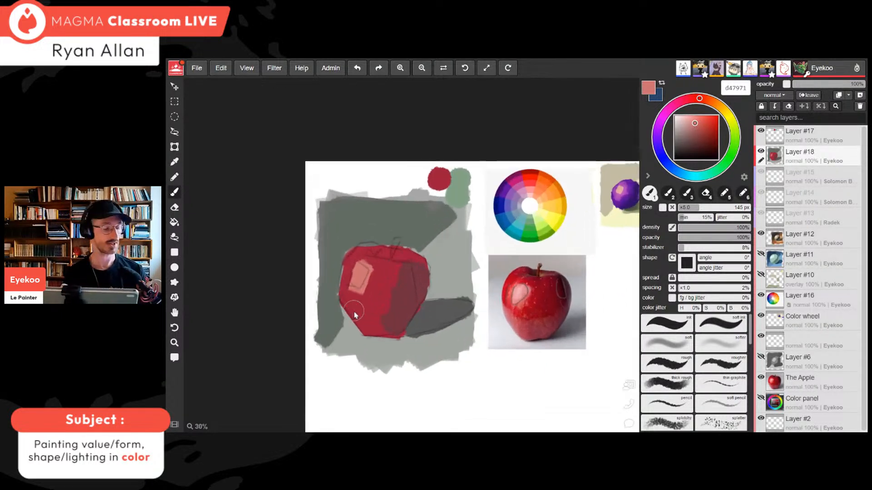
key("k")
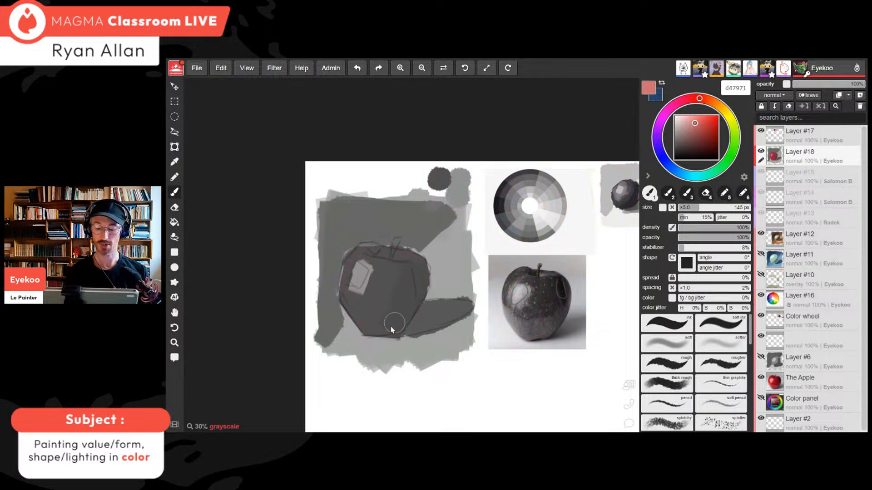
key("ctrl+shift+g")
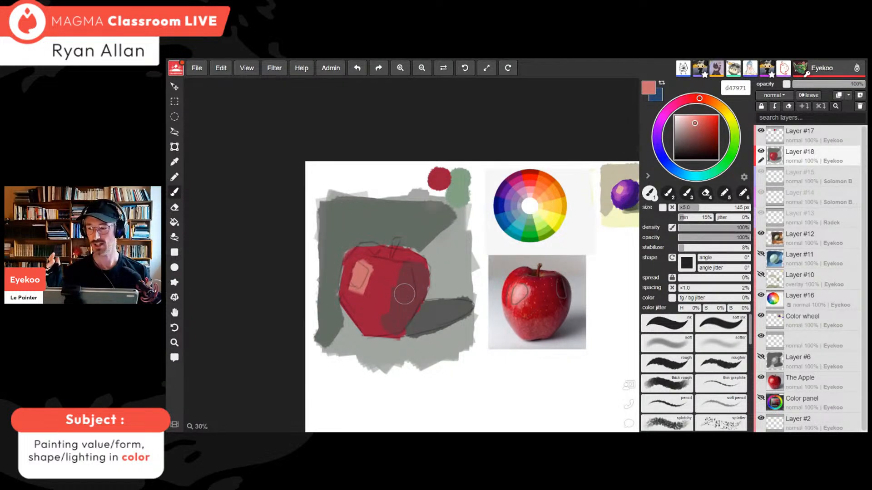
key("k")
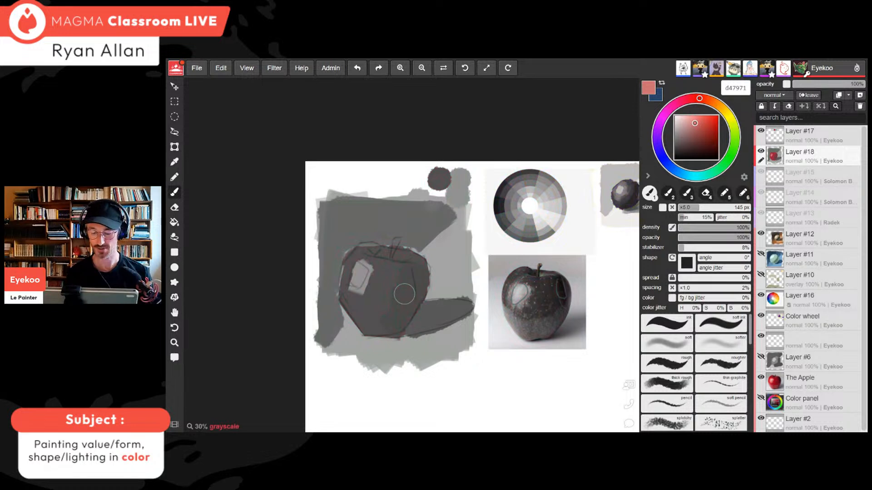
key("k")
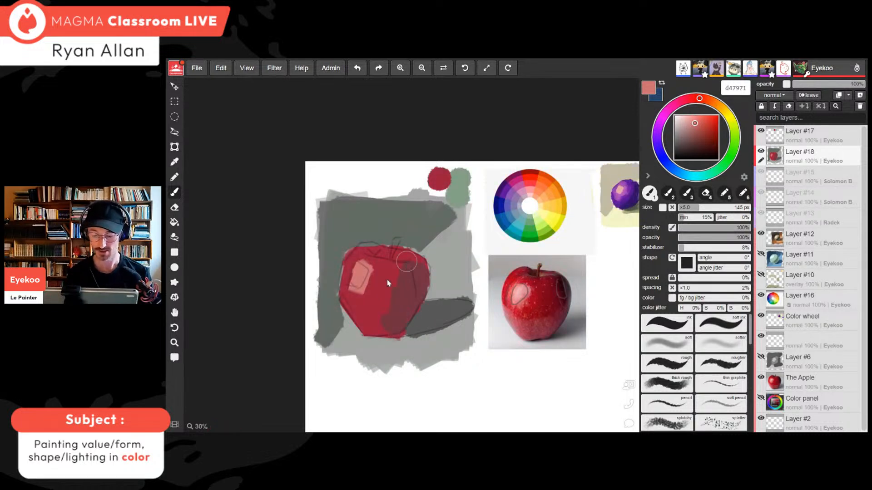
Darken the sampled shadow red to a deep purplish red, 481f2a, and paint a core shadow band within the apple's shadow side
left_click(389, 284, "alt")
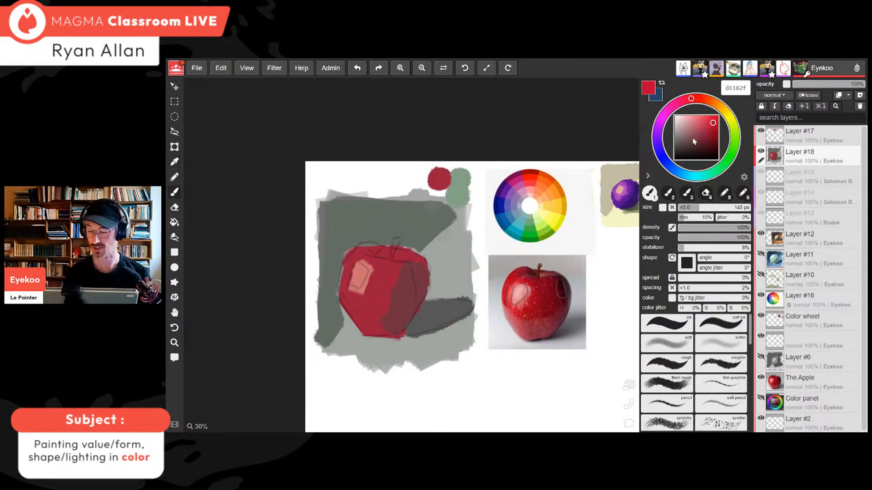
left_click(694, 141)
left_click(407, 287, "alt")
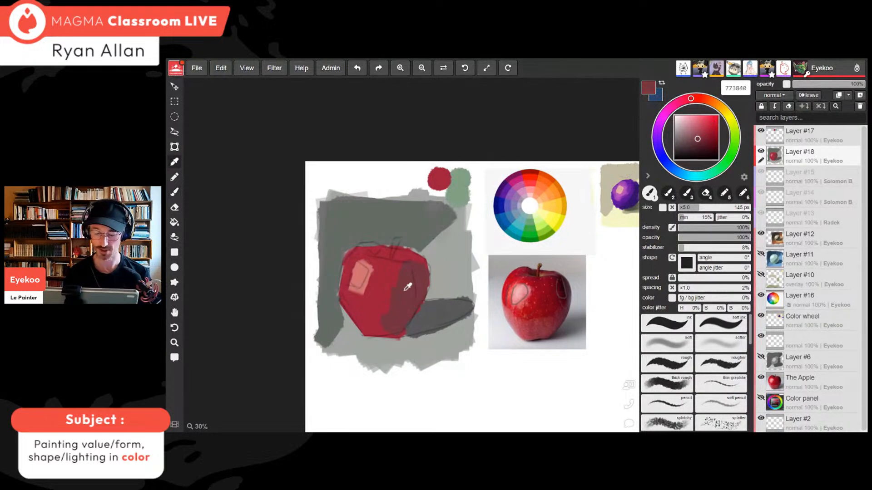
left_click(699, 144)
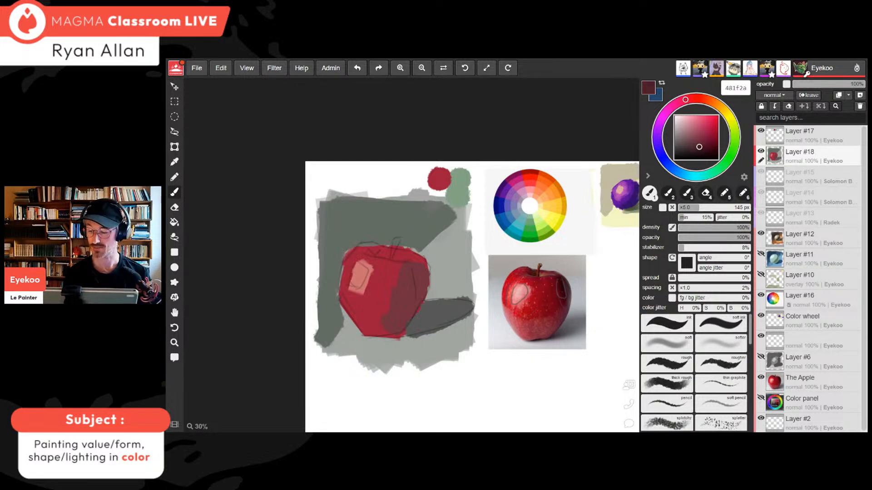
left_click_drag(415, 278, 396, 315)
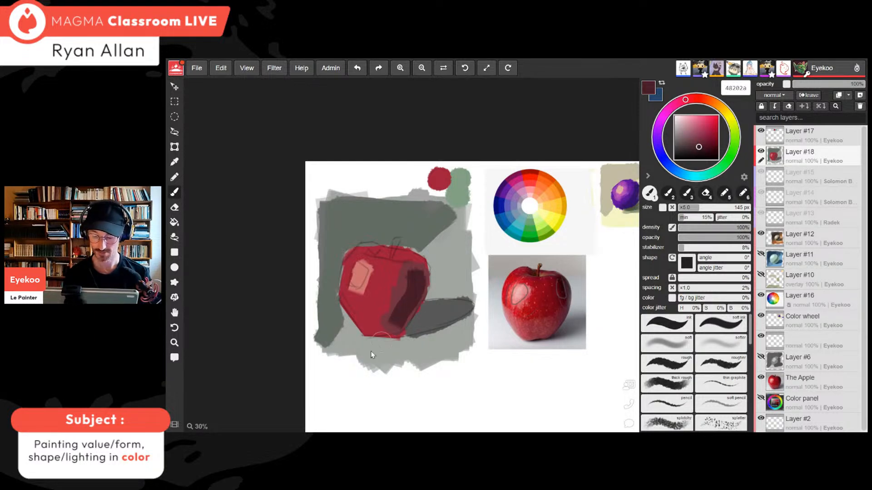
Deepen the core shadow with the darker 381921, carrying it down to the apple's base
key("alt")
mouse_move(418, 269)
left_mouse_down()
mouse_move(414, 281)
mouse_move(399, 281)
mouse_move(402, 313)
mouse_move(392, 333)
left_mouse_up()
key("alt")
left_click(393, 282, "alt")
left_click(413, 285, "alt")
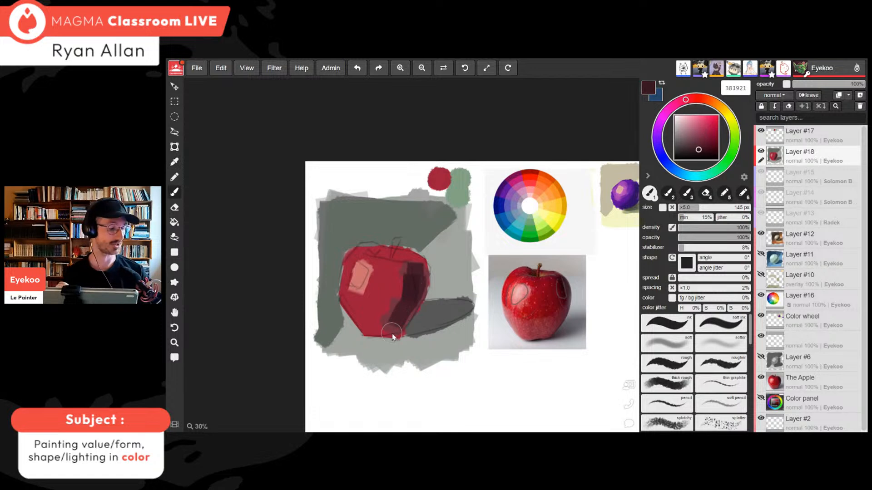
Check the deepened core shadow in grayscale at different zoom levels against the reference photo, and restore the colour view
key("shift+g")
key("shift+g")
key("shift+g")
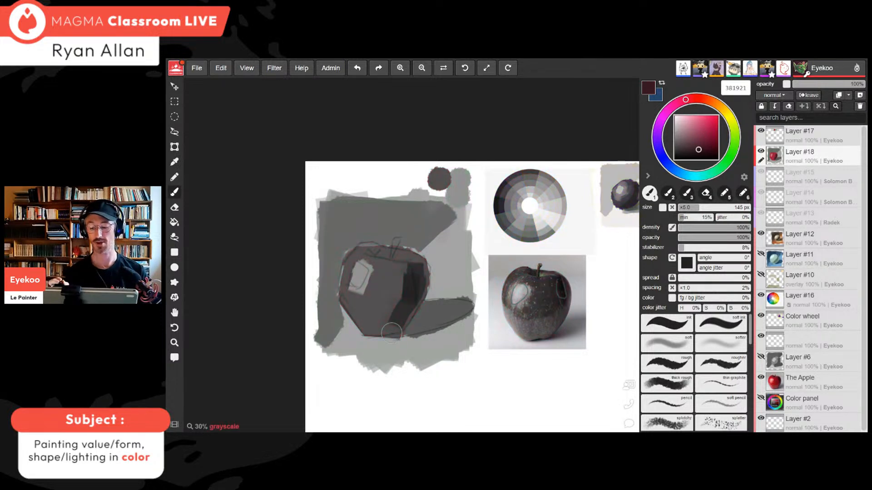
key("ctrl+minus")
key("ctrl+minus")
key("ctrl+minus")
key("ctrl+minus")
key("ctrl+plus")
key("ctrl+plus")
key("ctrl+plus")
key("ctrl+plus")
key("ctrl+plus")
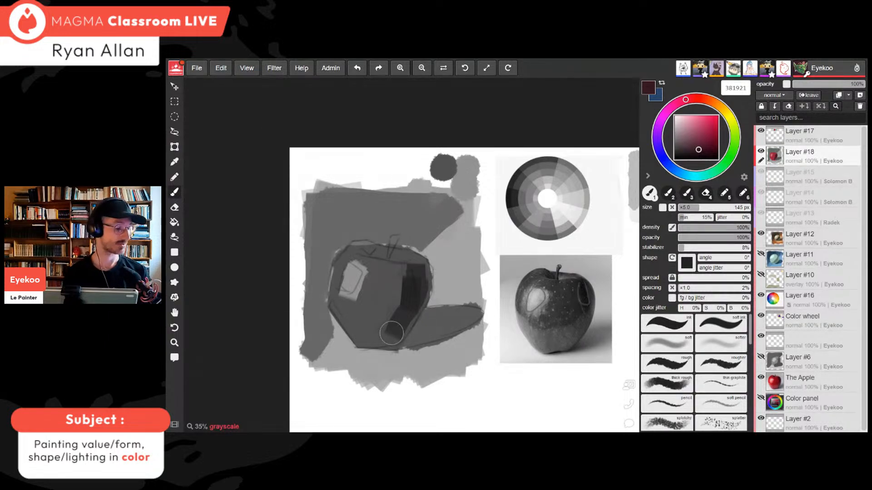
key("shift+g")
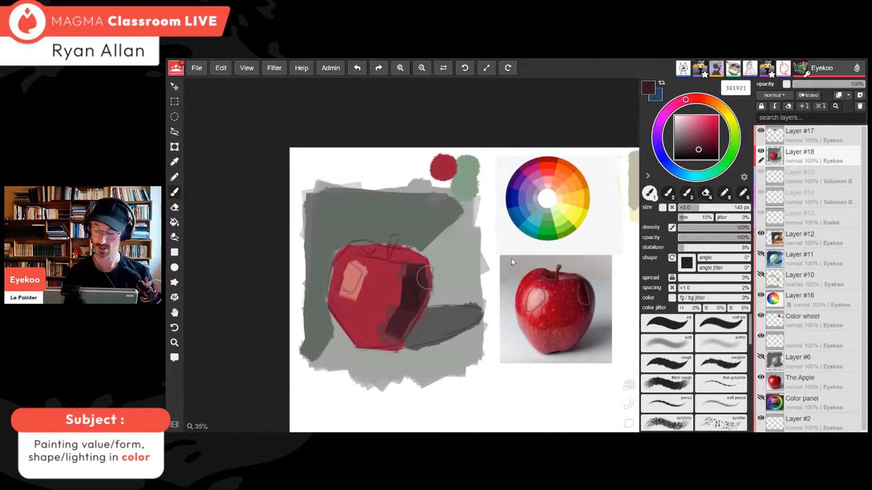
Set the brush to 85 px, 57% density and 55% opacity, and blend the core shadow's edges using tones sampled around them
left_click(727, 228)
left_click(726, 237)
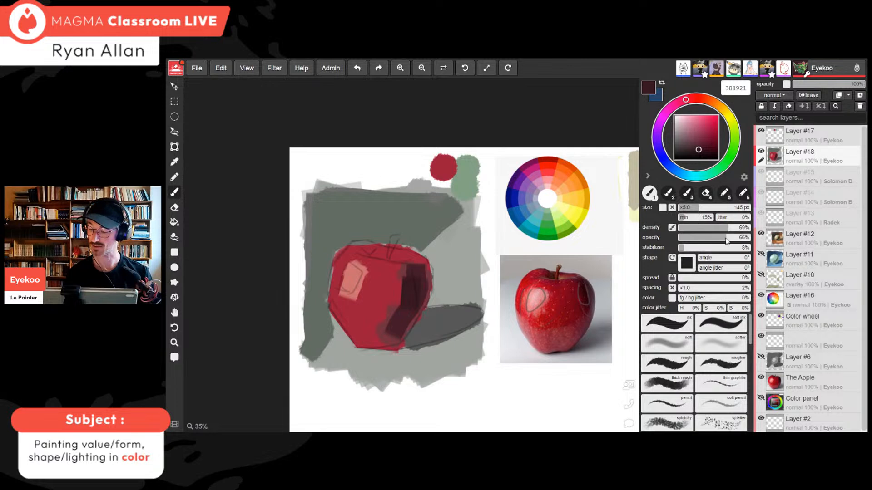
left_click(719, 230)
left_click(693, 207)
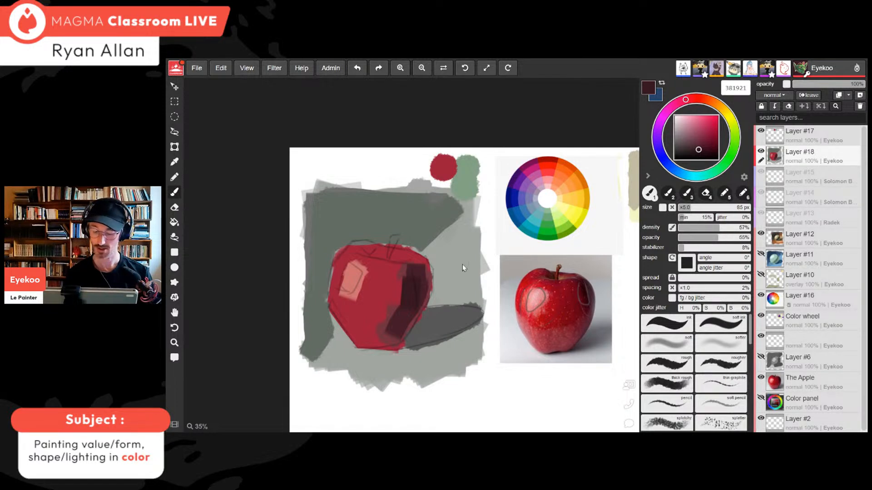
mouse_move(394, 288)
left_mouse_down()
mouse_move(392, 338)
mouse_move(396, 312)
mouse_move(383, 337)
mouse_move(404, 307)
mouse_move(382, 323)
mouse_move(395, 279)
mouse_move(394, 290)
mouse_move(414, 286)
left_mouse_up()
left_click(397, 331, "alt")
left_click(375, 333, "alt")
left_click(403, 324, "alt")
left_click(400, 322, "alt")
left_click(386, 297, "alt")
left_click(409, 283, "alt")
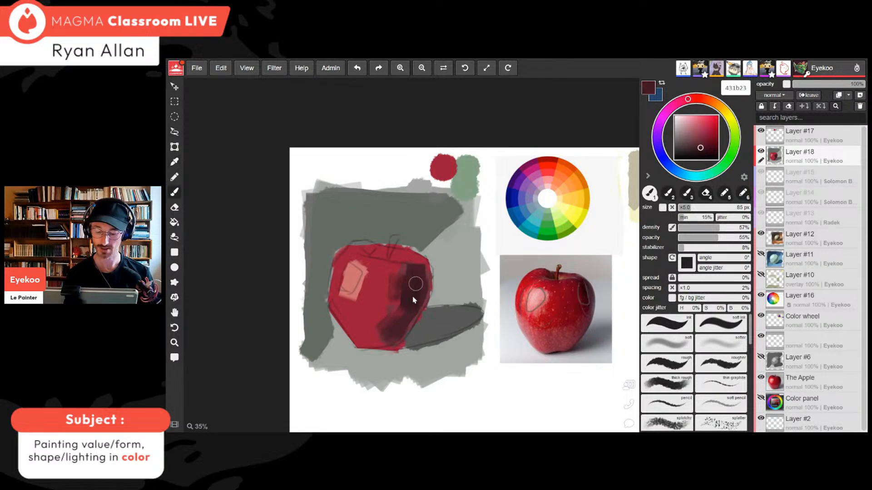
Sample the highlight pink d47971 and extend the highlight outward into the surrounding red
left_click(356, 281, "alt")
mouse_move(364, 276)
left_mouse_down()
mouse_move(357, 298)
mouse_move(343, 289)
left_mouse_up()
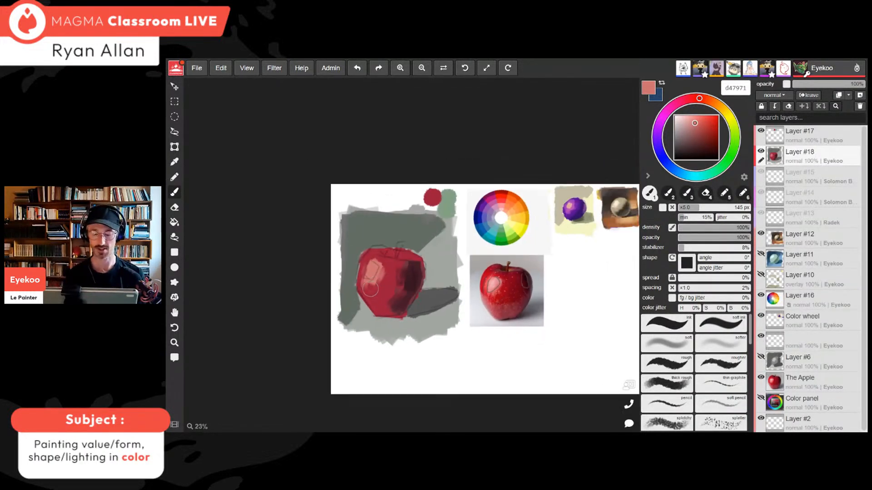
key("ctrl+plus")
Paint a row of grey value swatches on the white canvas below the study, running from 7e7e7e down to near black
left_click(674, 140)
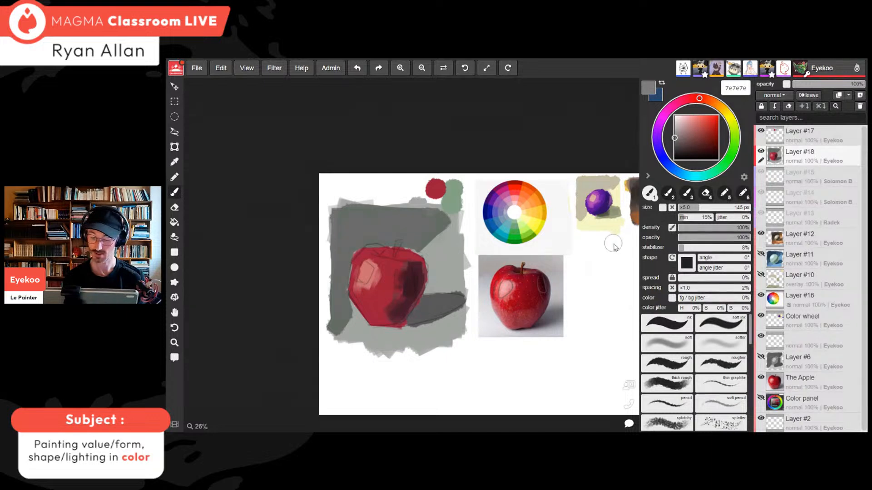
mouse_move(394, 376)
left_mouse_down()
mouse_move(411, 384)
mouse_move(429, 370)
mouse_move(420, 381)
mouse_move(439, 382)
left_mouse_up()
left_click(674, 144)
left_click(675, 151)
left_click(675, 152)
Extend the grey swatch row with lighter greys up to d4d4d4, and draw a short thin 232323 bar beneath it with pressure-controlled size
left_click(398, 378, "alt")
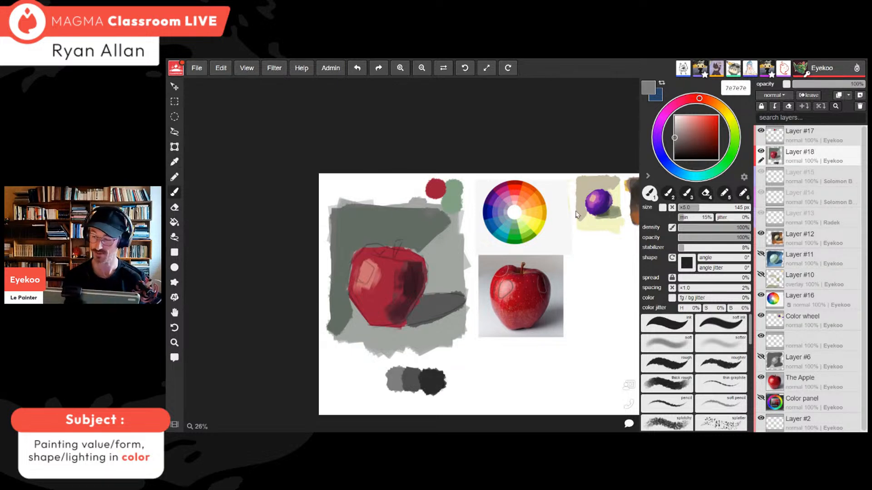
left_click(674, 129)
mouse_move(369, 385)
left_mouse_down()
mouse_move(384, 378)
mouse_move(366, 377)
left_mouse_up()
left_click(674, 123)
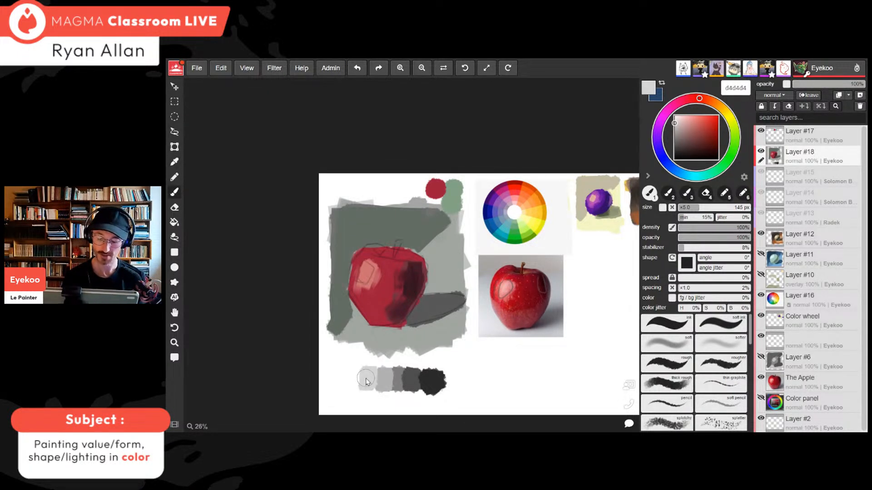
left_click(674, 153)
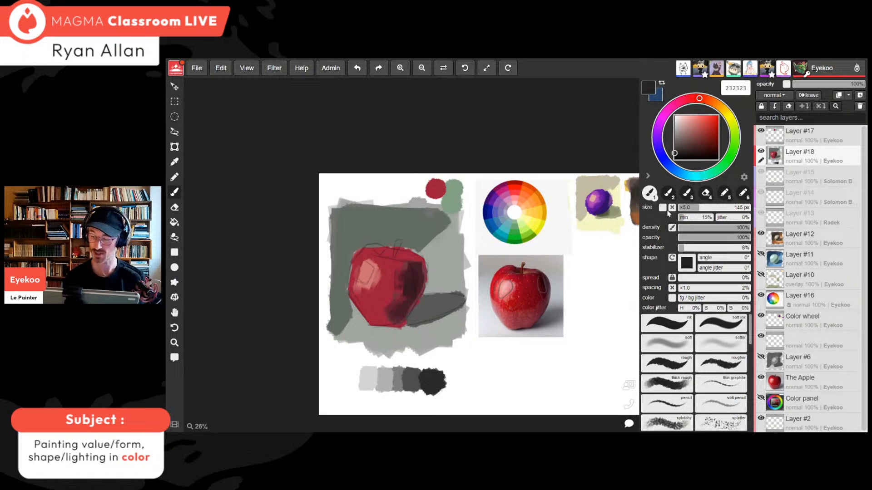
left_click_drag(383, 399, 415, 401)
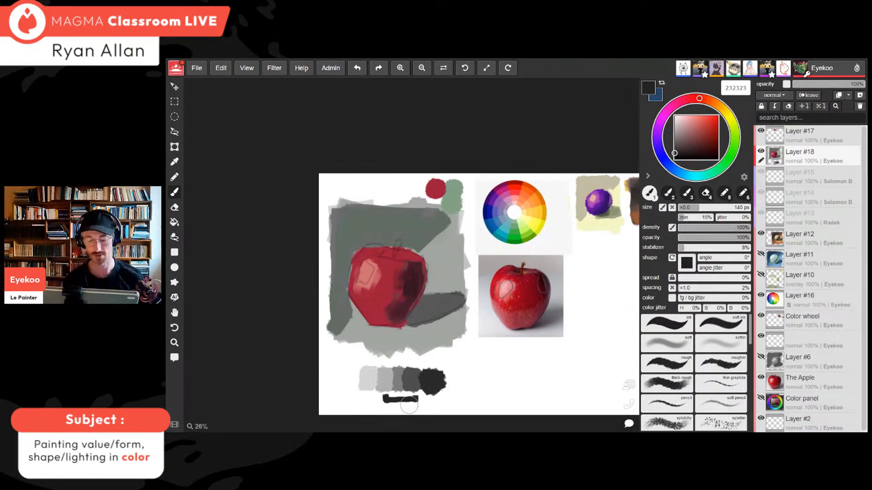
Turn off pressure-controlled brush size and rework the core shadow and its transition near the apple's base with sampled tones
left_click(386, 287, "alt")
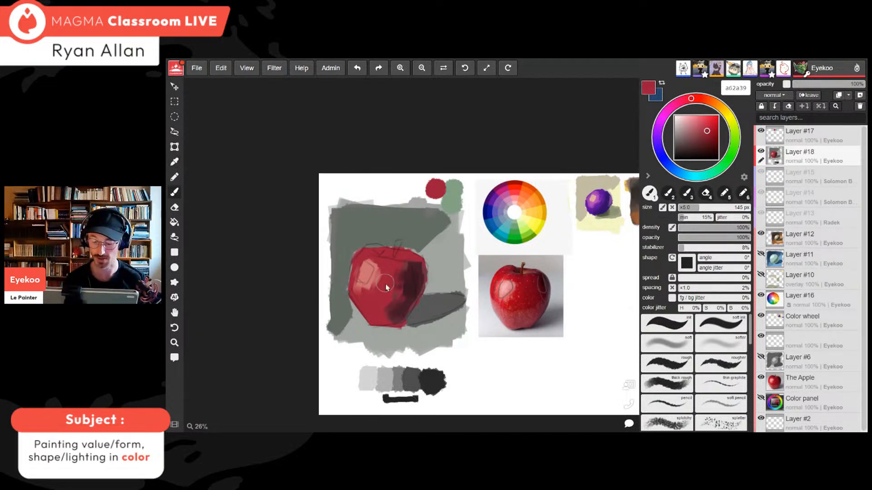
scroll(386, 287, "up", 3)
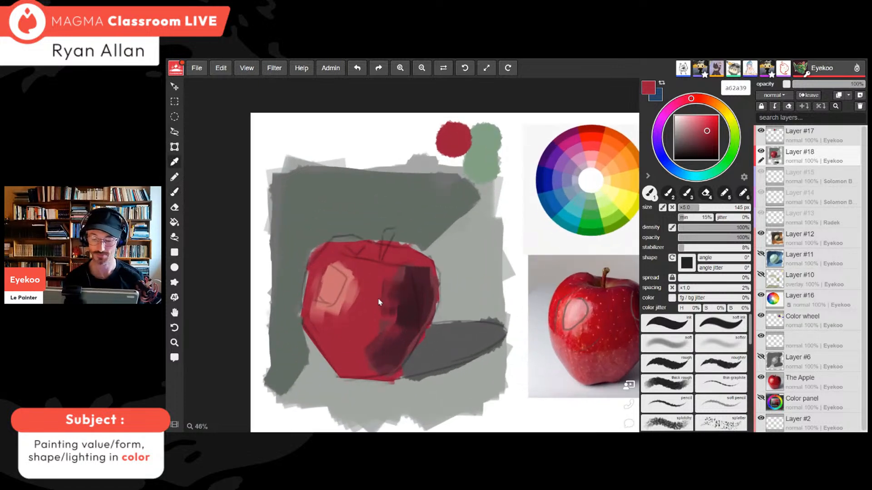
left_click(663, 208)
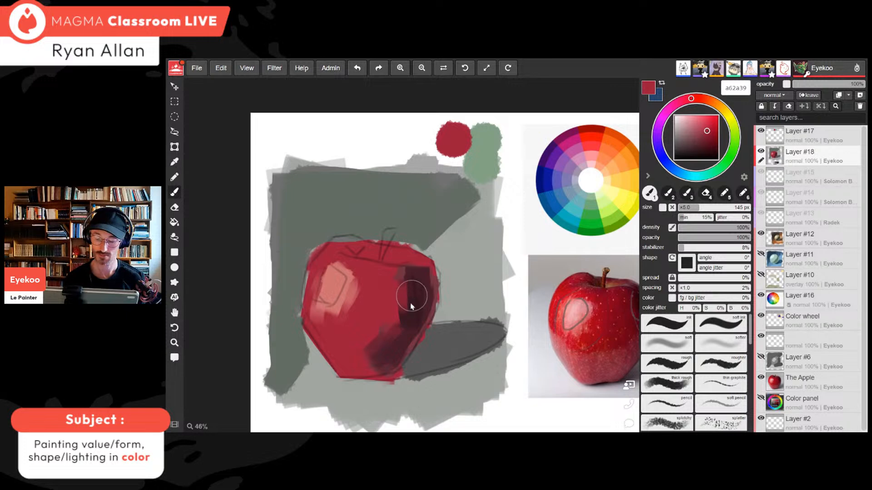
left_click(410, 291, "alt")
mouse_move(410, 292)
left_mouse_down()
mouse_move(399, 282)
mouse_move(399, 298)
mouse_move(415, 286)
mouse_move(408, 317)
left_mouse_up()
left_click(386, 359, "alt")
mouse_move(366, 366)
left_mouse_down()
mouse_move(387, 368)
mouse_move(373, 334)
left_mouse_up()
left_click(353, 353, "alt")
Sample the highlight pink d47971 and extend the highlight toward the outer edge of the apple's lit side
left_click(333, 280, "alt")
left_click_drag(326, 276, 320, 284)
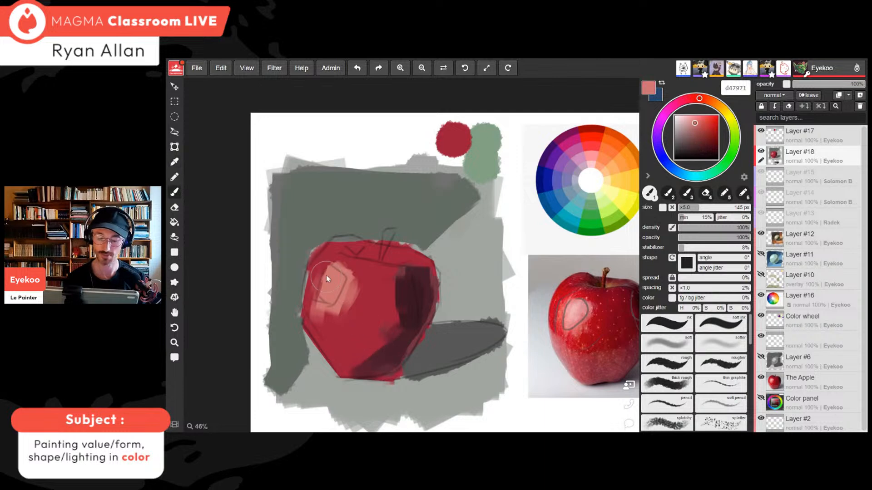
left_click(411, 295, "alt")
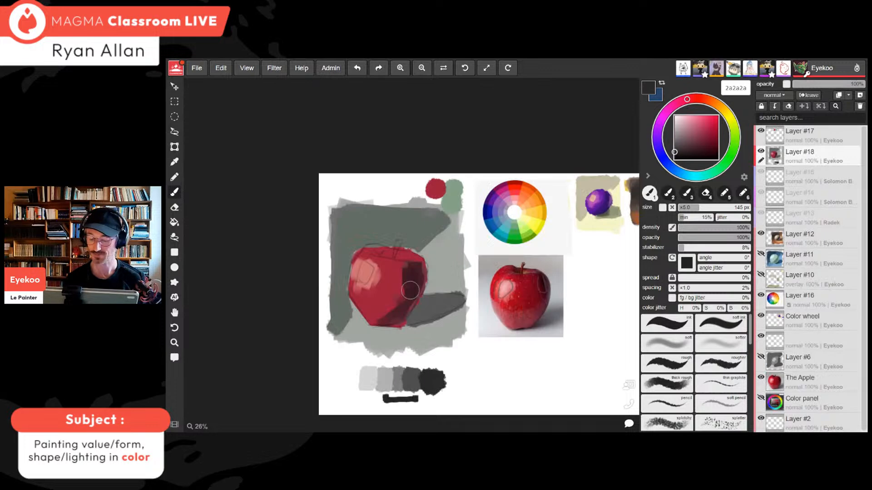
key("ctrl+plus")
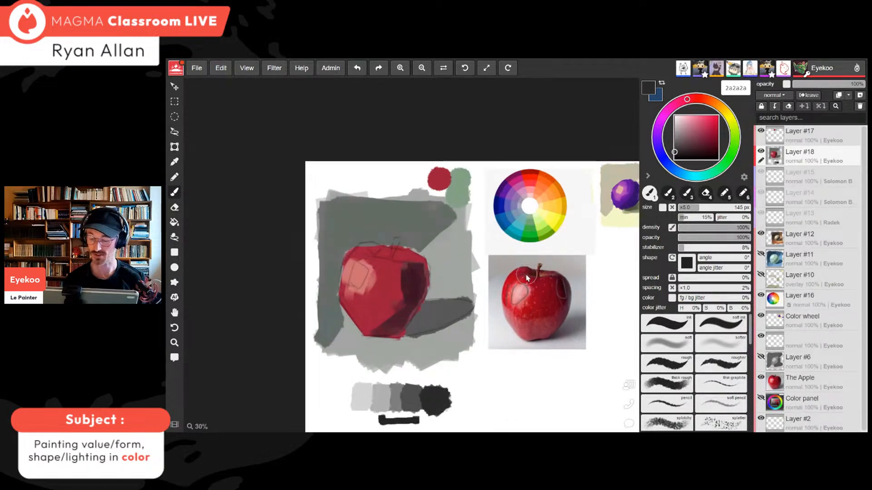
key("ctrl+plus")
key("ctrl+plus")
key("ctrl+plus")
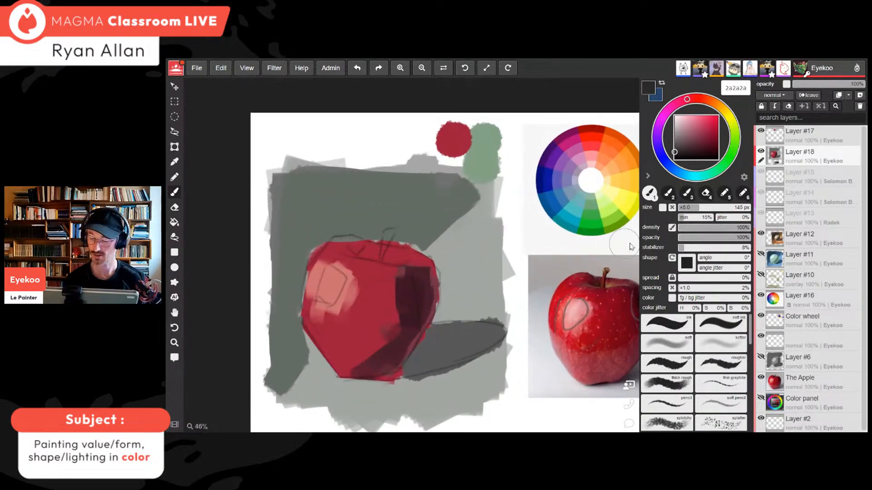
With a 65 px brush, paint the stem hollow in dark red 5f232d and rebuild the lit-side rim beside it in a62a39
left_click(398, 334, "alt")
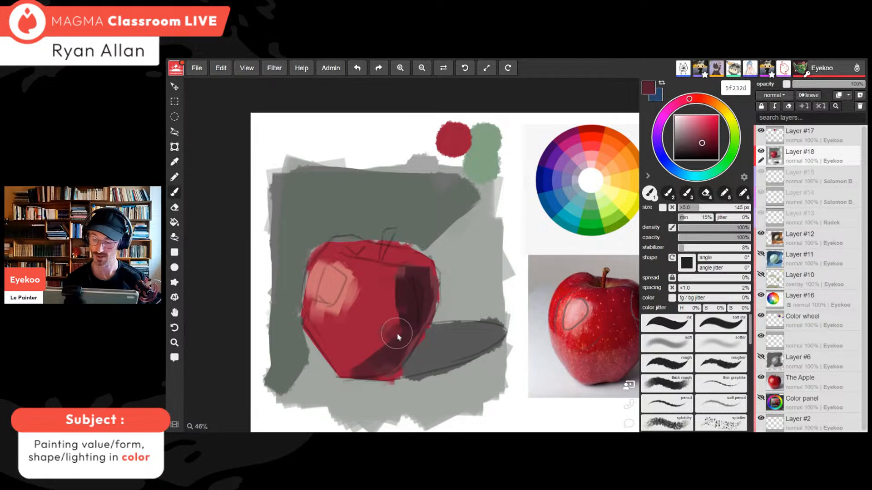
left_click(689, 208)
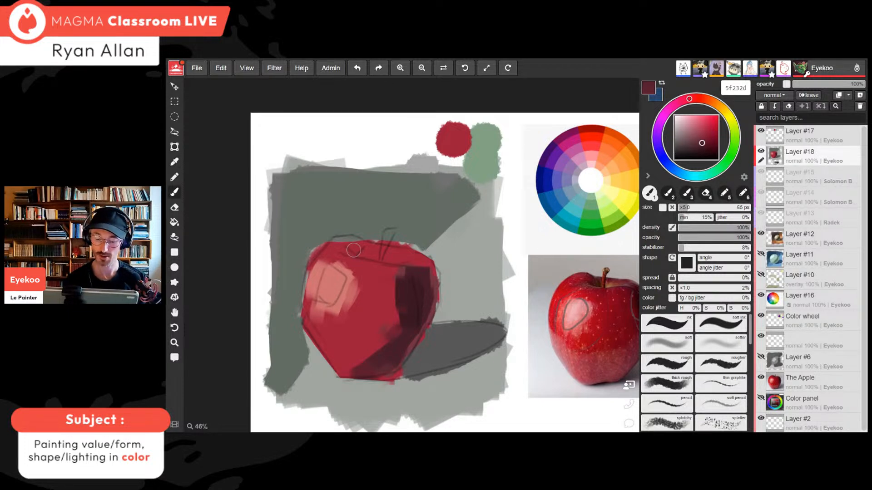
left_click(372, 294, "alt")
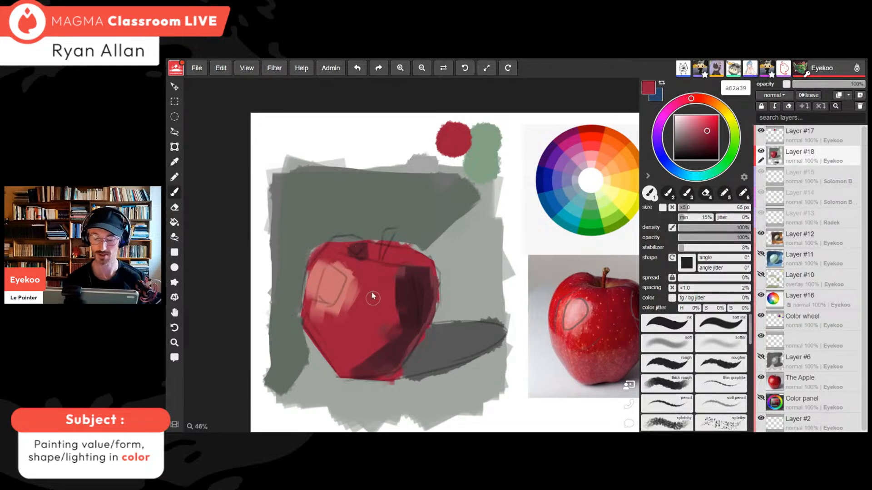
left_click_drag(339, 244, 367, 248)
Sample the pink d47971 and dab a small secondary highlight on the apple's upper shoulder above the core shadow
left_click(334, 290, "alt")
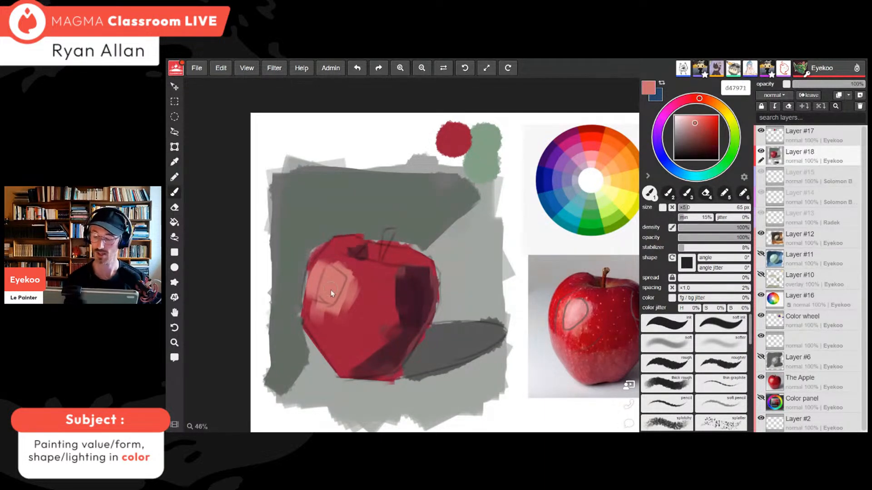
mouse_move(413, 255)
left_mouse_down()
mouse_move(402, 258)
mouse_move(413, 265)
left_mouse_up()
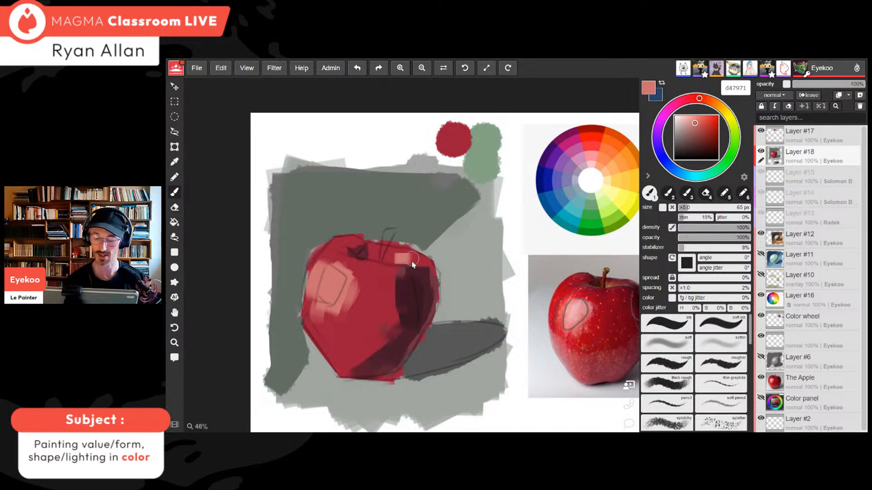
scroll(410, 267, "down", 3)
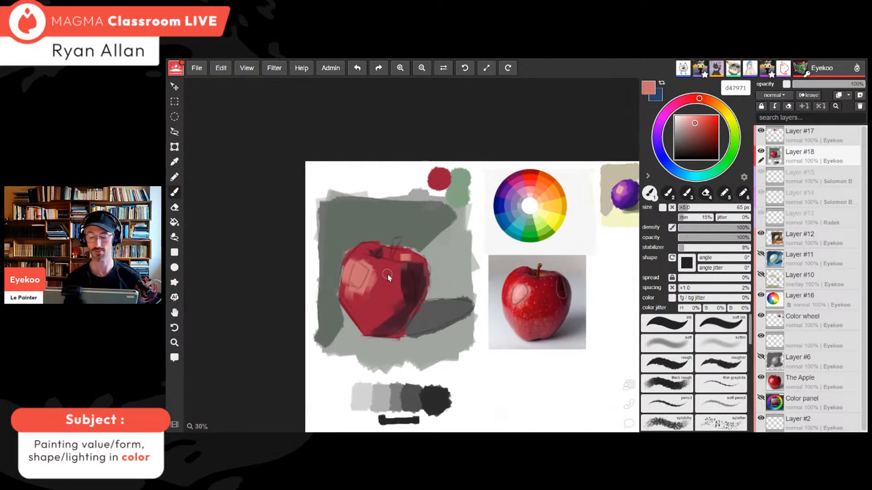
Sample the cast shadow grey 585958 and extend the cast shadow along the underside of the apple
scroll(408, 266, "up", 1)
left_click(425, 345, "alt")
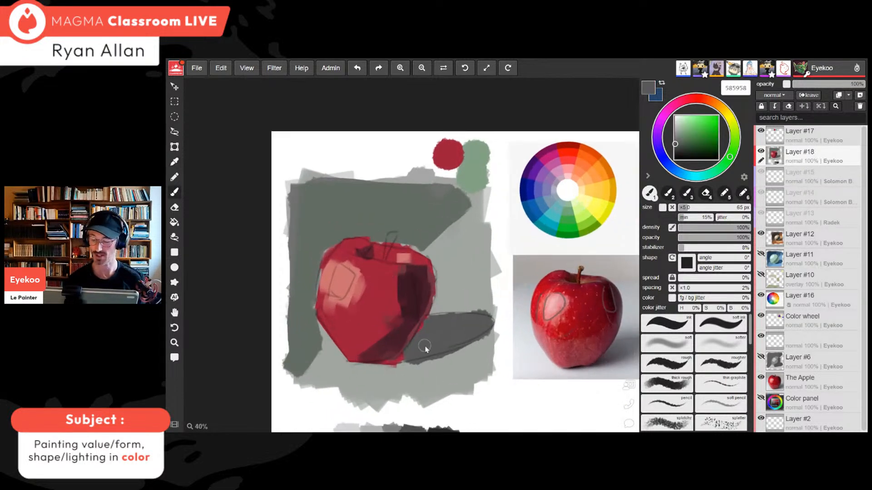
left_click_drag(426, 360, 375, 366)
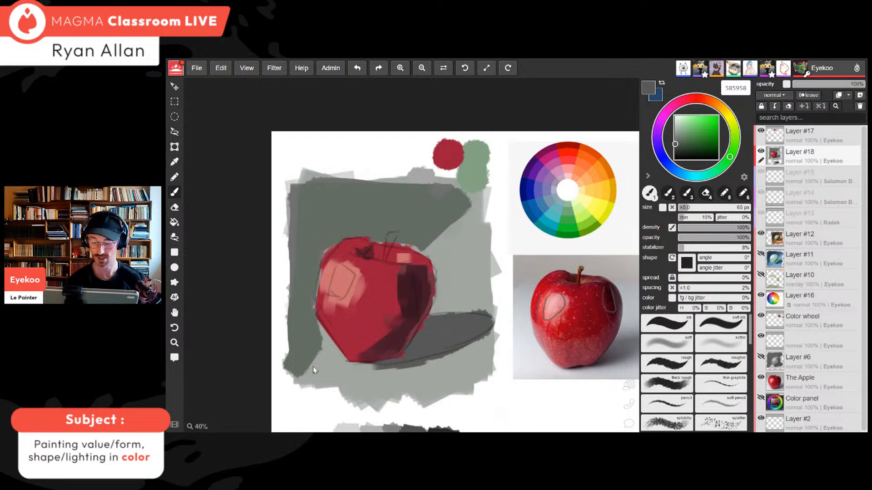
Darken the cast shadow along the apple's base and lower shadow side using grey 3d3d3d and a 30 px brush
left_click(676, 148)
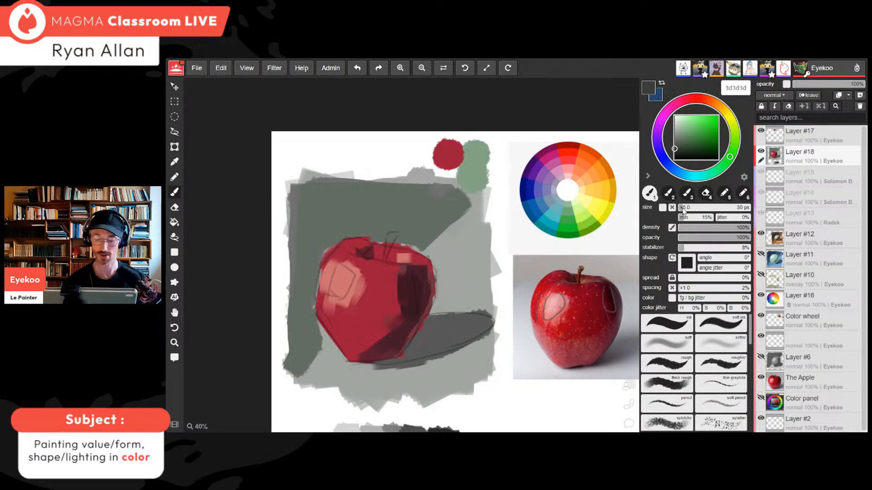
key("ctrl+plus")
key("ctrl+plus")
key("ctrl+plus")
left_click_drag(468, 350, 483, 282)
mouse_move(373, 353)
left_mouse_down()
mouse_move(401, 348)
mouse_move(432, 318)
mouse_move(399, 353)
mouse_move(355, 353)
mouse_move(467, 336)
left_mouse_up()
mouse_move(439, 332)
left_mouse_down()
mouse_move(430, 332)
mouse_move(443, 312)
left_mouse_up()
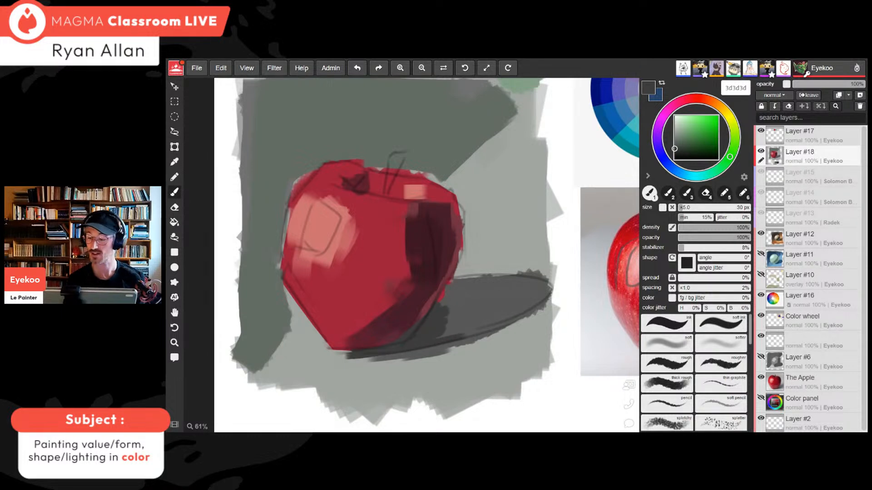
Deepen the contact shadow beneath the apple with near-black 1d1f1d and carry dark strokes into the cast shadow
left_click_drag(674, 149, 674, 152)
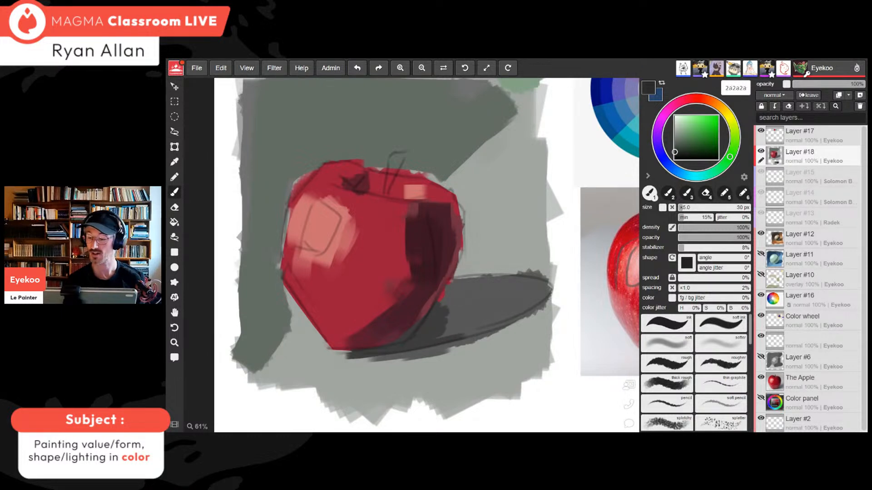
left_click(677, 154)
mouse_move(437, 317)
left_mouse_down()
mouse_move(394, 350)
mouse_move(360, 356)
mouse_move(444, 342)
mouse_move(503, 316)
left_mouse_up()
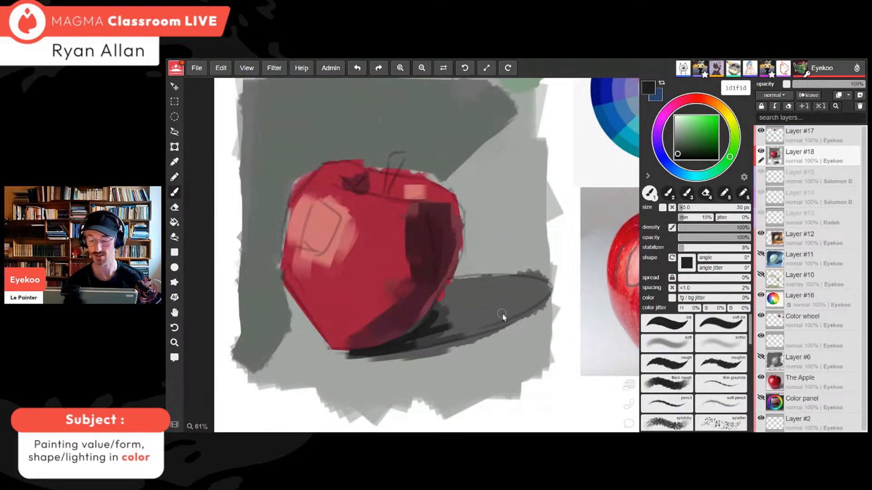
Examine the whole apple study at reduced size beside the photo reference and grey value swatches
key("ctrl+minus")
key("ctrl+minus")
key("ctrl+minus")
key("ctrl+minus")
key("ctrl+minus")
key("ctrl+minus")
key("ctrl+minus")
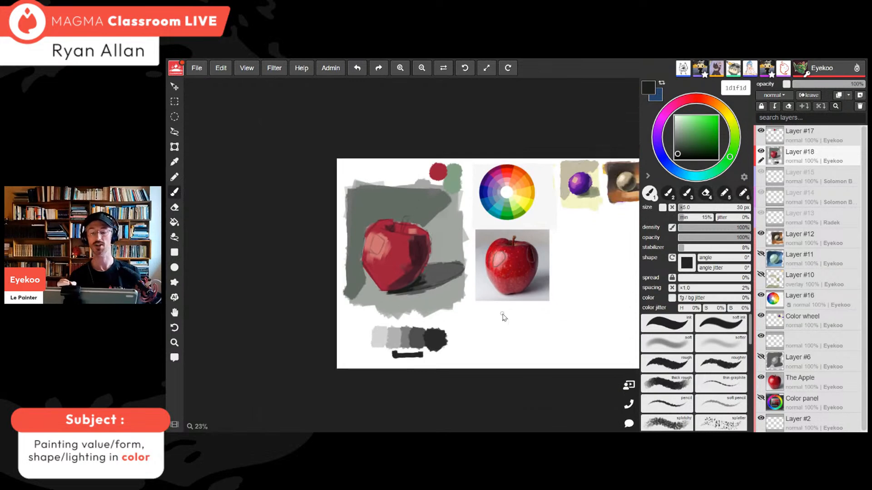
key("ctrl+minus")
key("ctrl+minus")
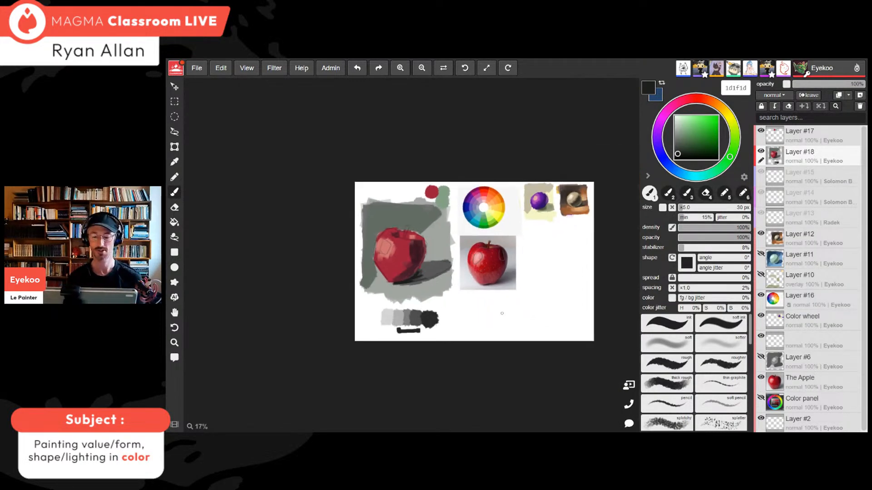
key("ctrl+plus")
key("ctrl+plus")
key("ctrl+plus")
left_click(371, 202, "alt")
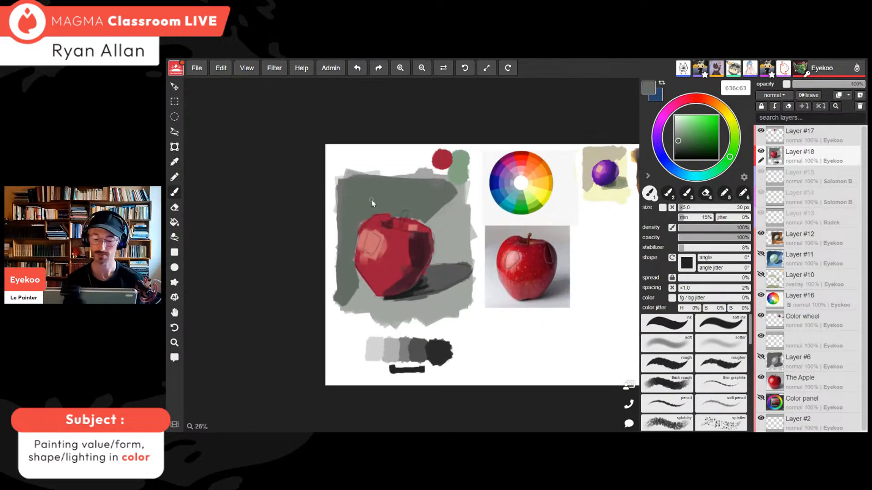
left_click(677, 145)
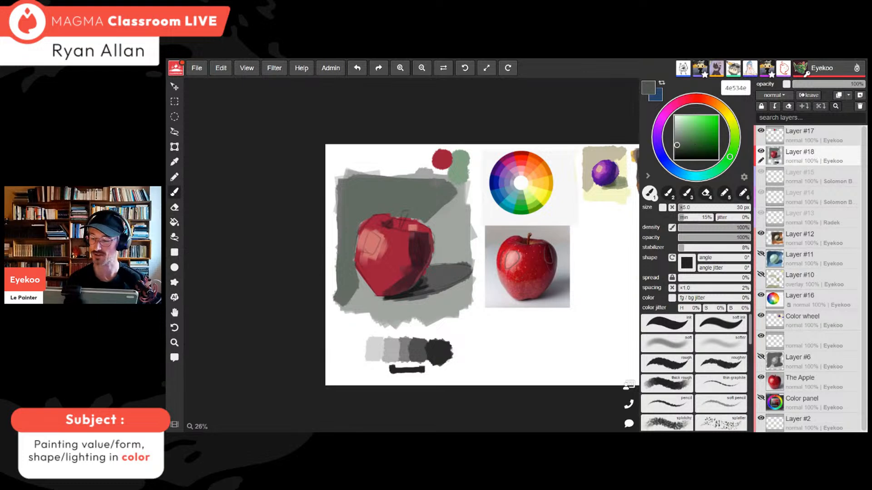
left_click(675, 147)
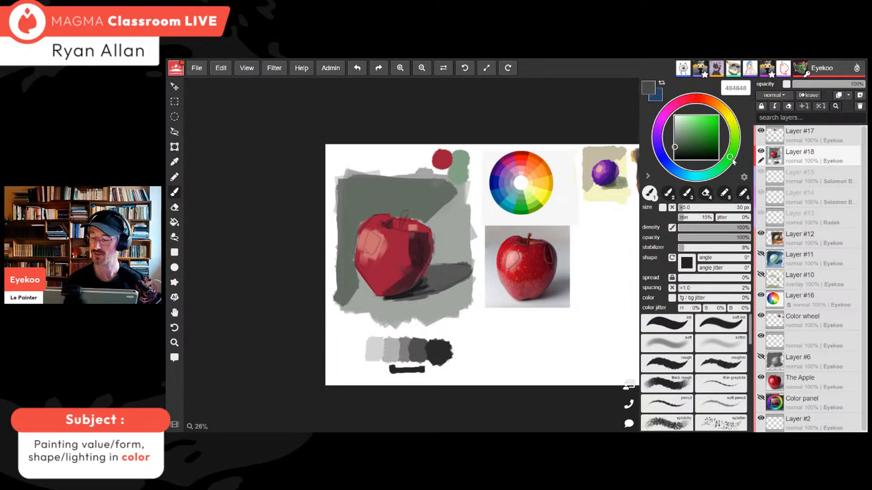
left_click(674, 145)
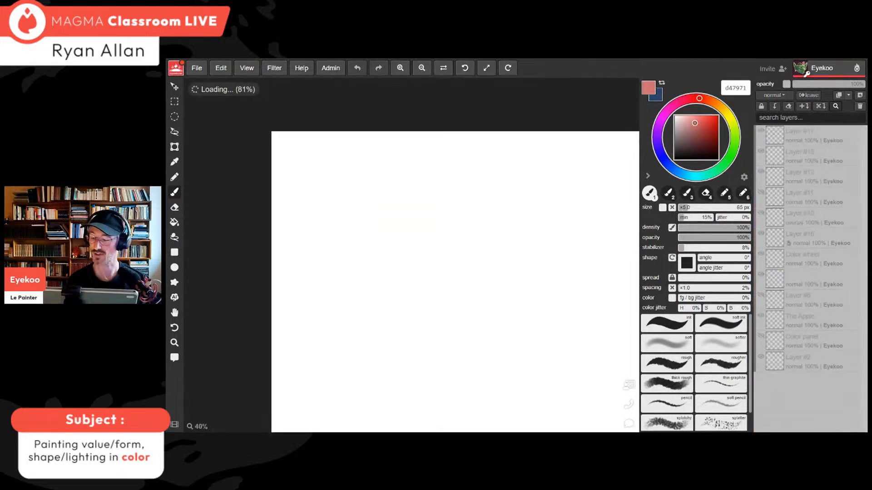
left_click(331, 244)
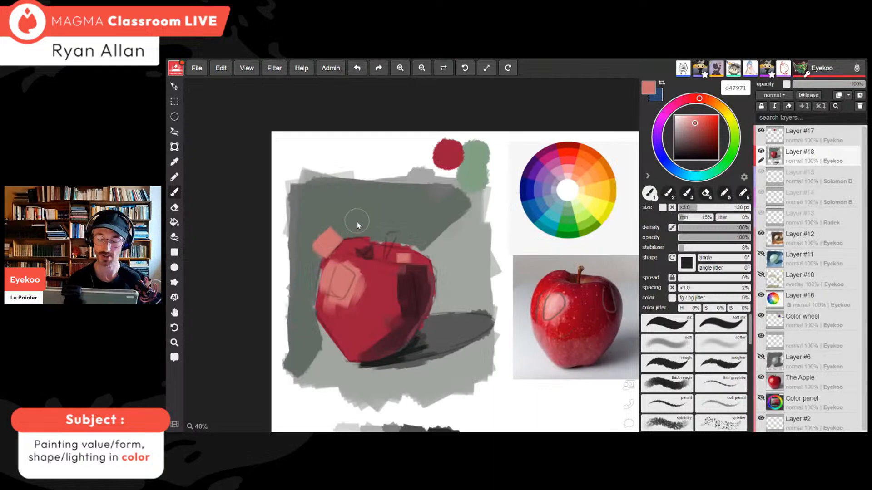
key("ctrl+z")
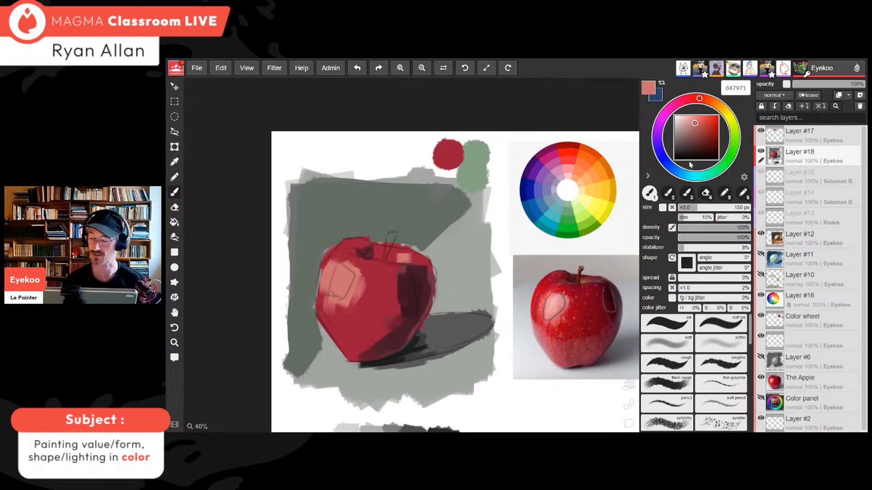
Sample the background grey, darken it to 444645 and paint darker patches behind the apple's lit side with a 130 px brush
left_click(390, 215, "alt")
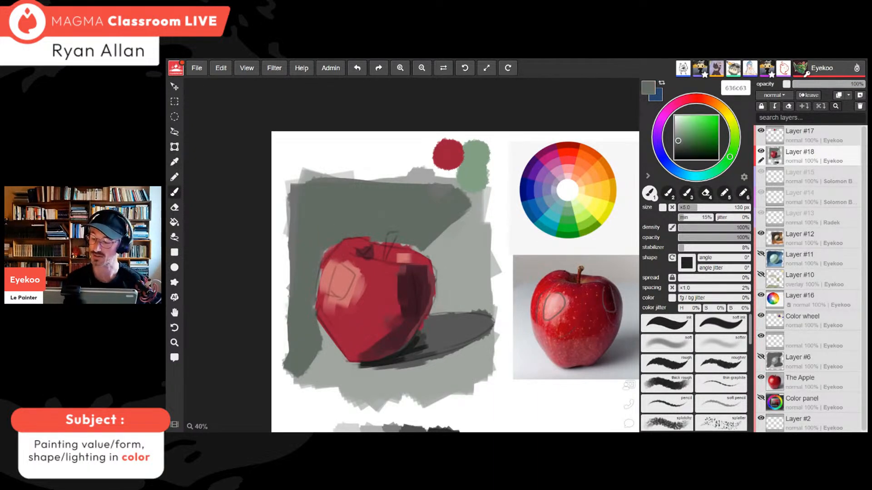
left_click(675, 147)
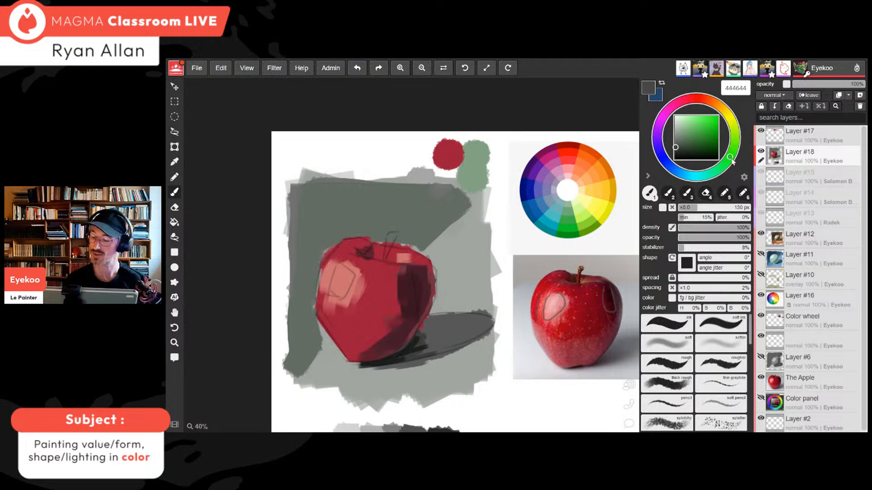
left_click_drag(732, 161, 725, 163)
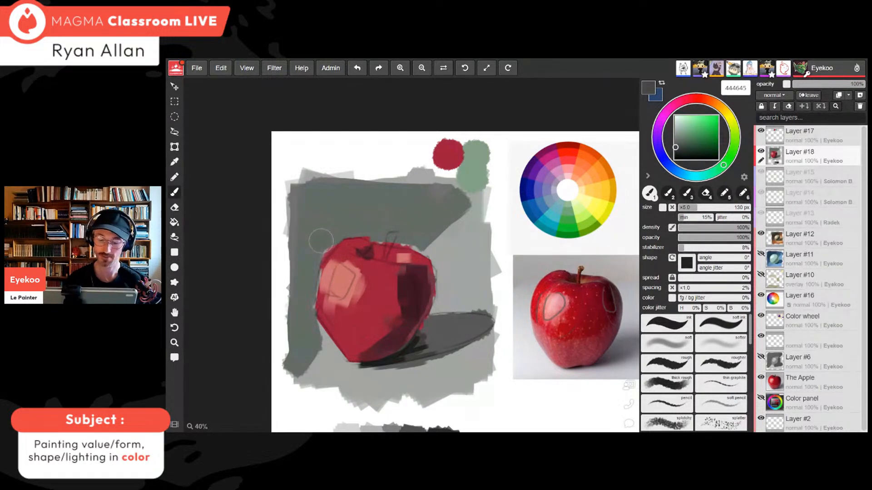
mouse_move(335, 235)
left_mouse_down()
mouse_move(309, 261)
mouse_move(305, 303)
mouse_move(303, 222)
mouse_move(307, 245)
left_mouse_up()
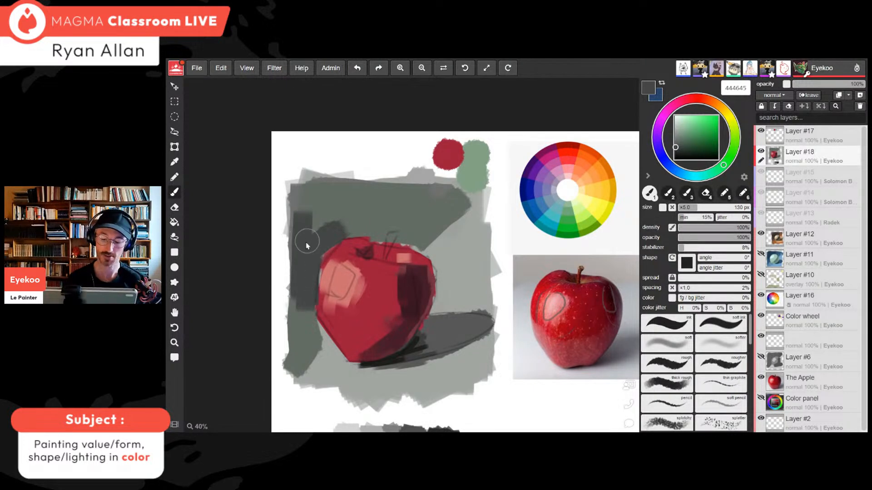
Set the brush density to 65% and opacity to 61%, and blend the dark tone through the background around the apple's lit side
left_click(724, 228)
left_click(722, 238)
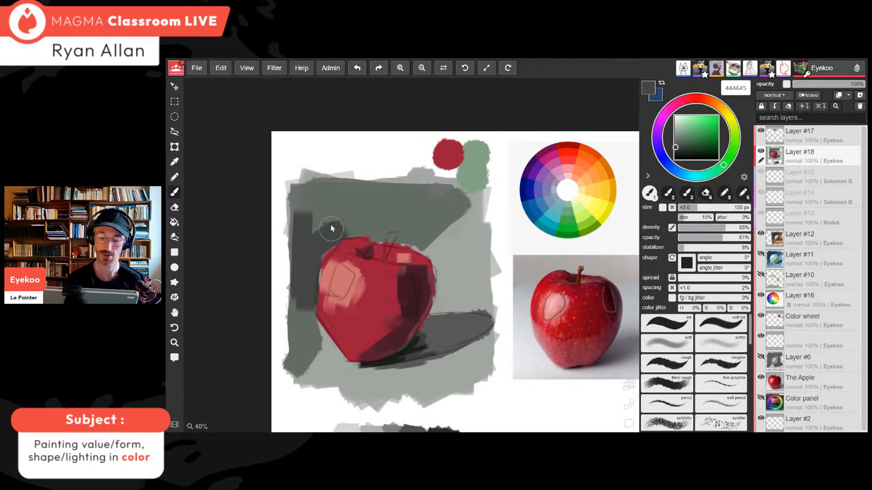
left_click_drag(302, 211, 313, 205)
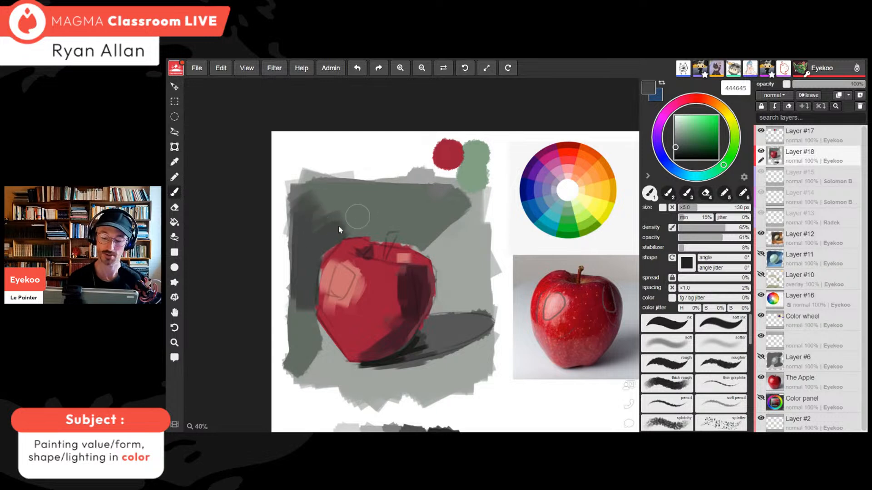
left_click_drag(354, 230, 345, 207)
left_click_drag(302, 282, 307, 328)
scroll(329, 225, "down", 3)
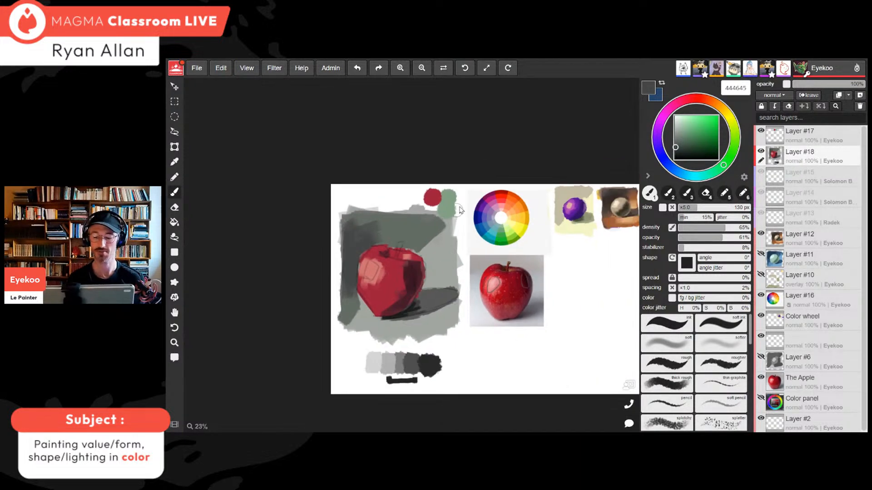
Sample the cast shadow grey 585958, reduce the brush to 55 px and blend the contact shadow into the cast shadow beside the apple
scroll(460, 209, "up", 2)
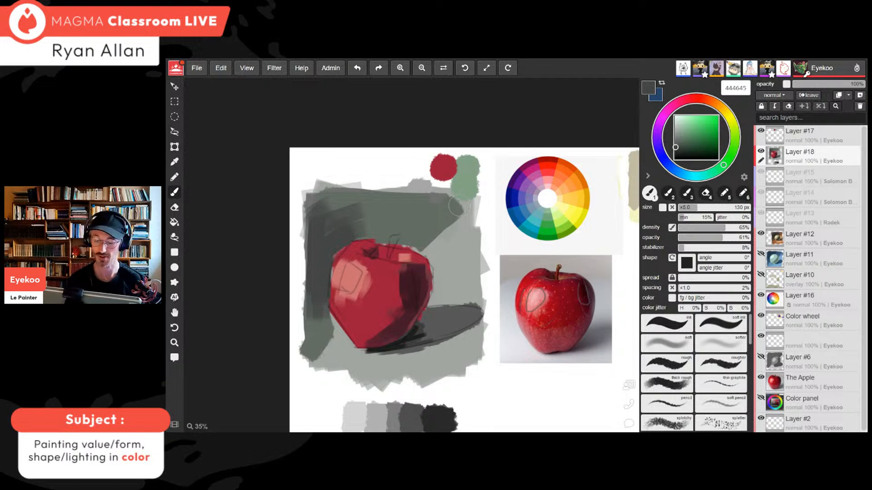
left_click(421, 340, "alt")
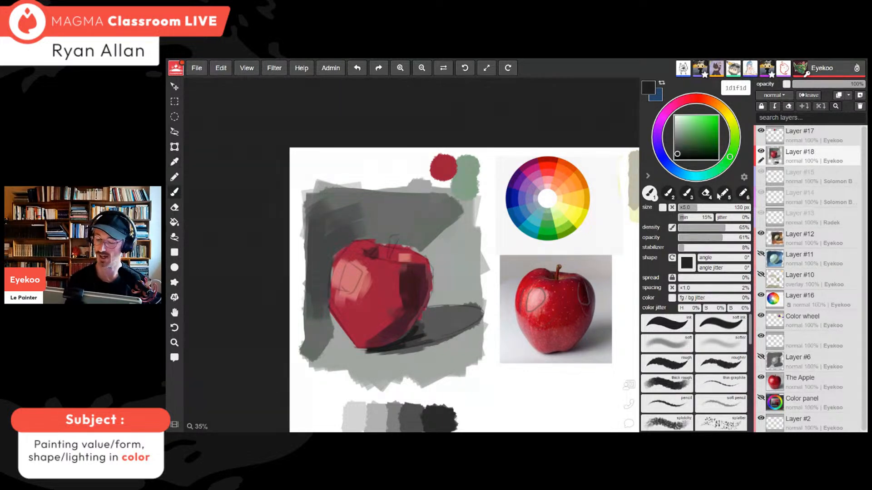
left_click(433, 327, "alt")
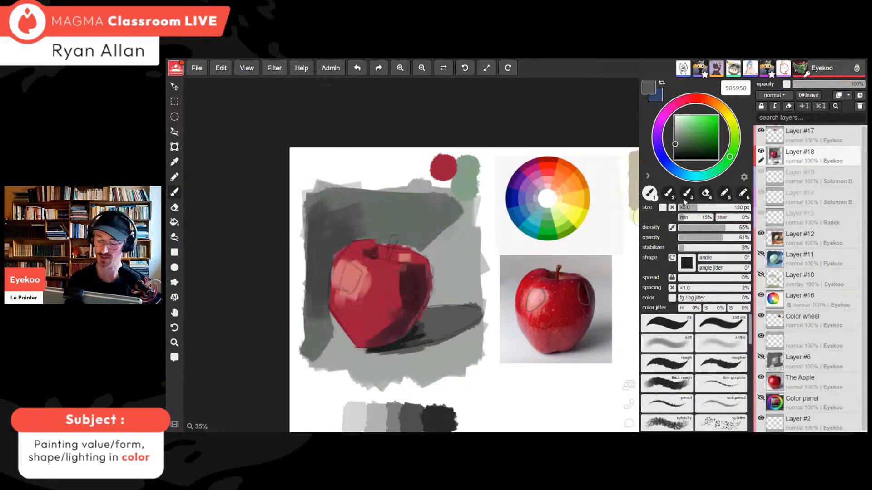
key("bracketleft")
key("bracketleft")
key("bracketleft")
key("bracketleft")
key("bracketleft")
key("bracketleft")
key("bracketleft")
key("bracketleft")
mouse_move(430, 311)
left_mouse_down()
mouse_move(450, 310)
mouse_move(463, 322)
mouse_move(400, 349)
left_mouse_up()
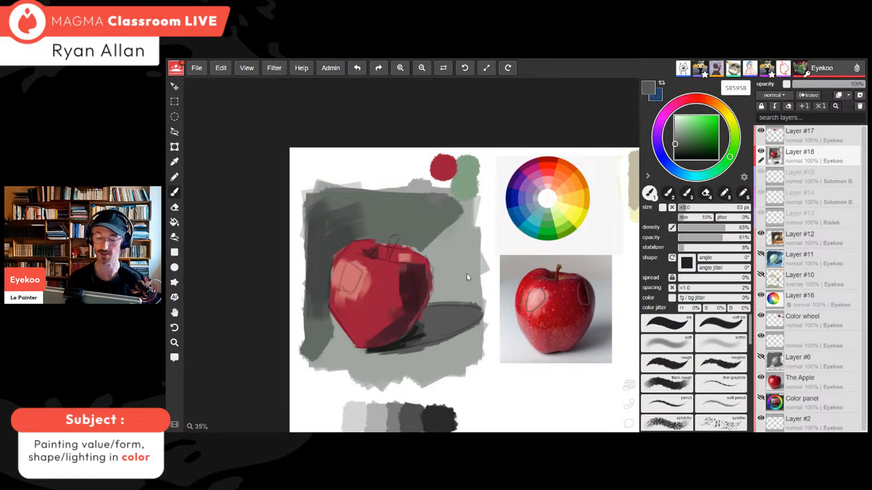
Sample the background grey, lighten it to pale green c3dcbc and paint light strokes on the ground along both sides of the cast shadow
key("i")
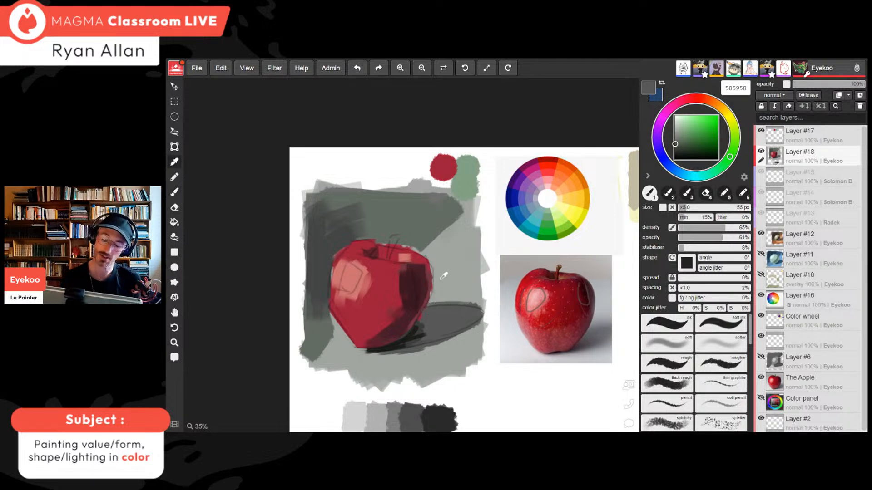
left_click(444, 276)
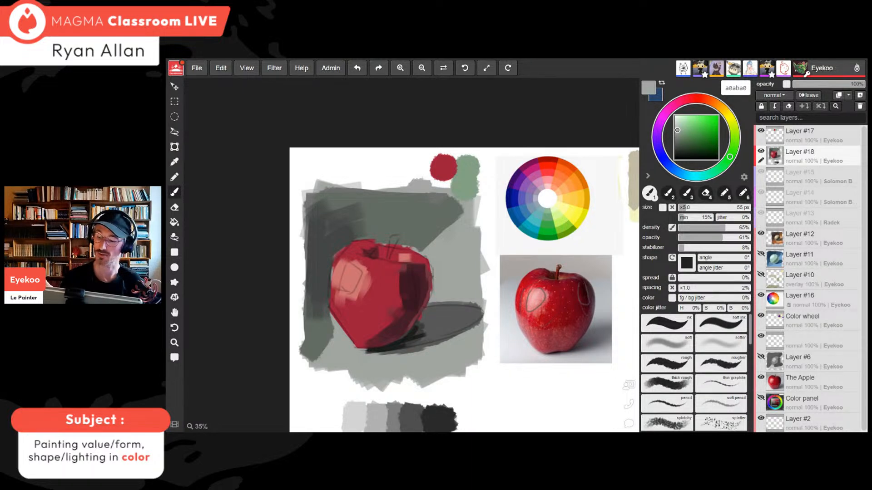
left_click_drag(677, 130, 681, 122)
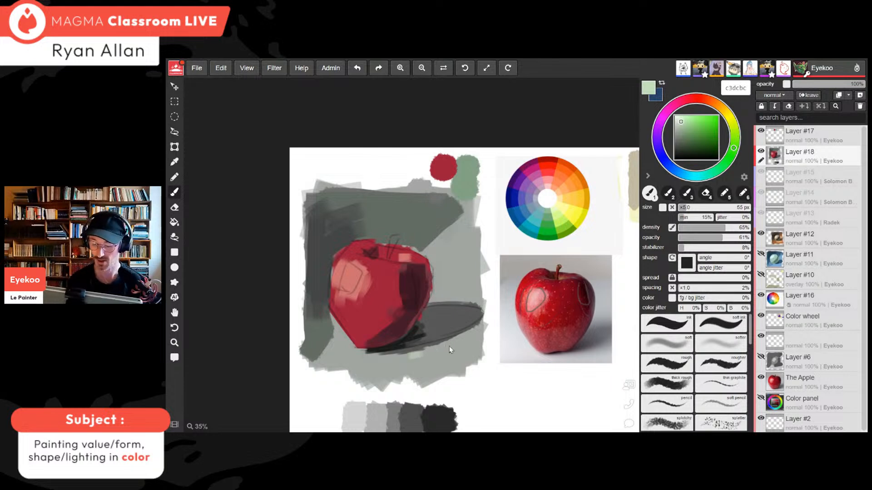
mouse_move(435, 351)
left_mouse_down()
mouse_move(370, 364)
mouse_move(453, 342)
left_mouse_up()
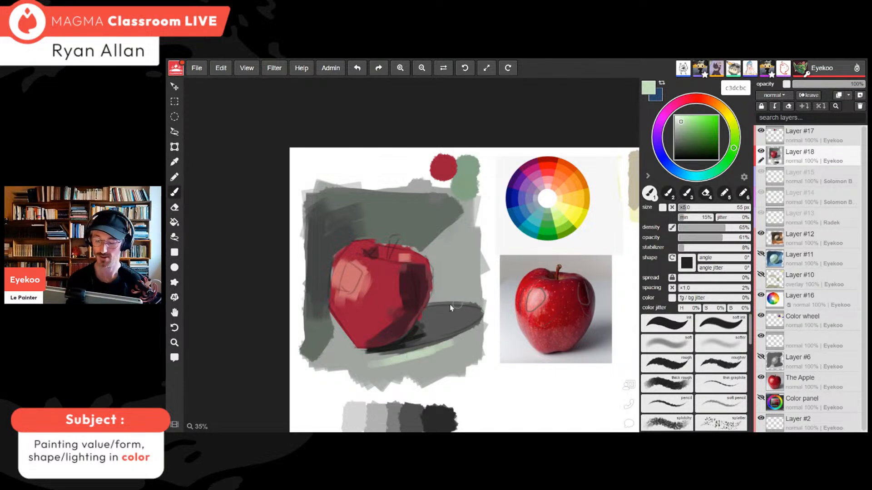
left_click_drag(429, 302, 468, 301)
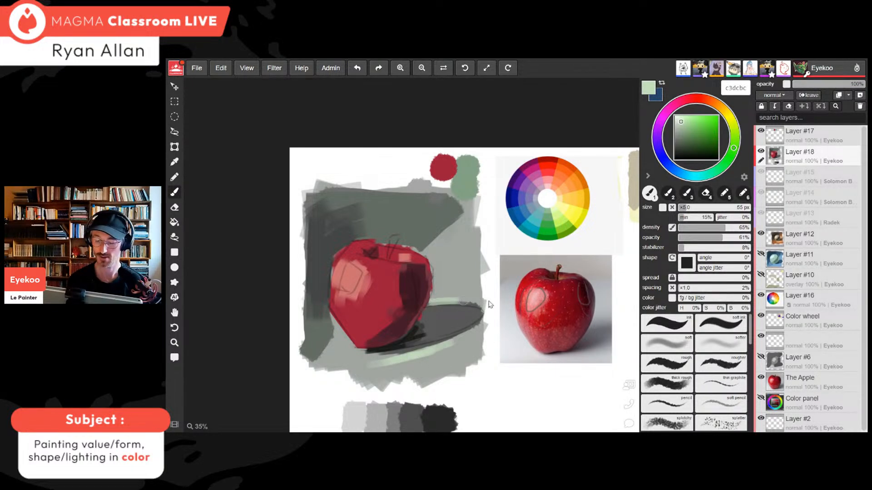
Sample pale green bdd4b8, set a 145 px brush with 48% density and 47% opacity, and blend it into the ground around the cast shadow
left_click(445, 295, "alt")
left_click(698, 207)
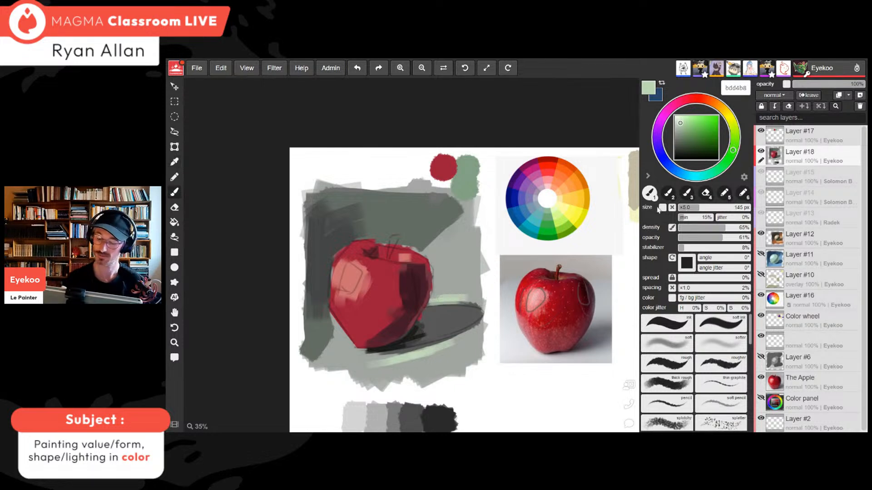
left_click(713, 227)
left_click(711, 237)
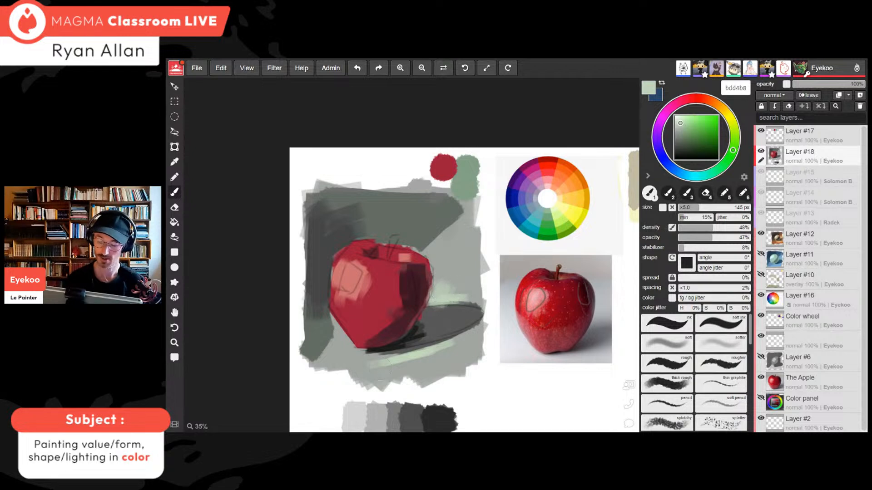
mouse_move(374, 378)
left_mouse_down()
mouse_move(377, 363)
mouse_move(398, 370)
mouse_move(369, 360)
left_mouse_up()
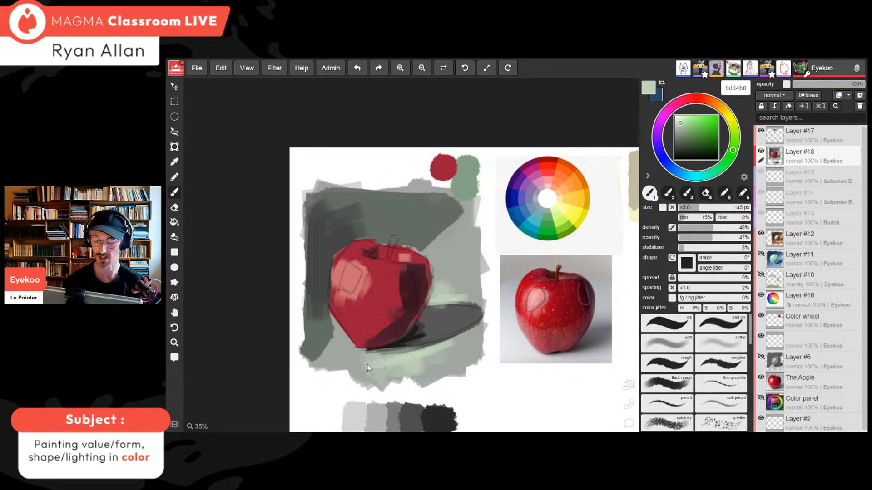
Sample the apple's highlight, shift it to warm peach efb18a and paint over the highlight with an 85 px brush
left_click(351, 273, "alt")
left_click_drag(701, 98, 706, 99)
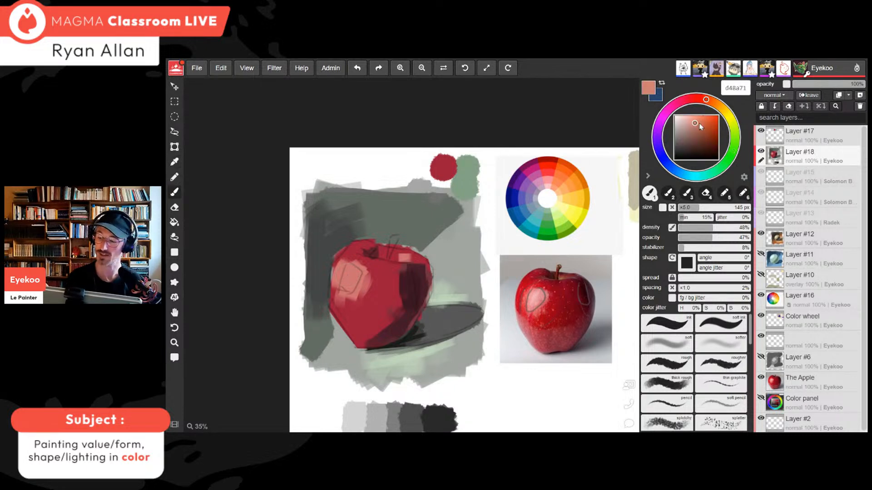
left_click(697, 120)
left_click(709, 103)
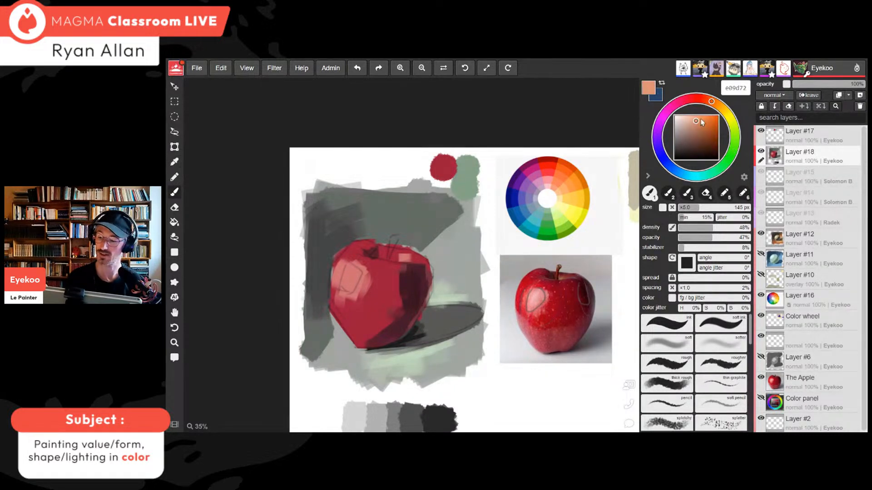
left_click(694, 120)
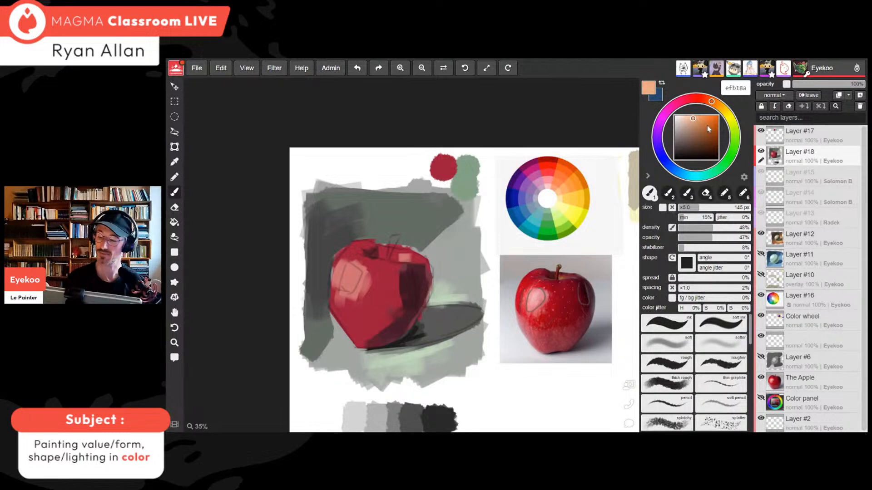
left_click_drag(692, 211, 689, 210)
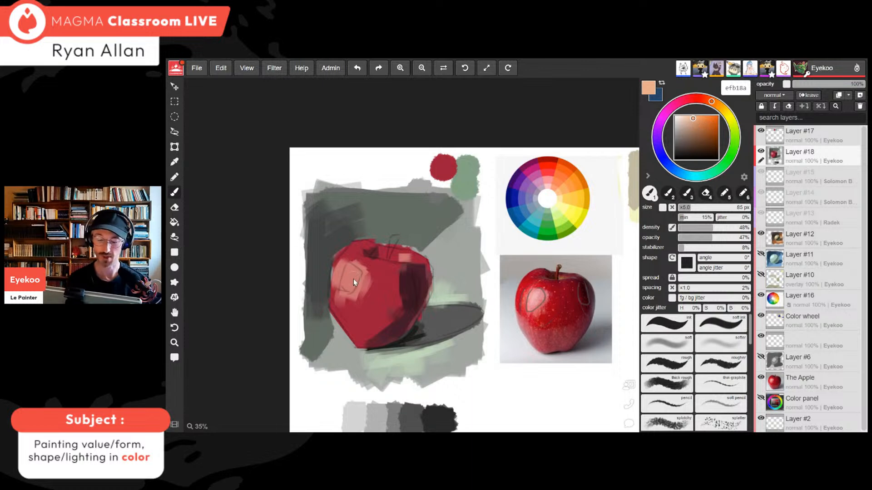
mouse_move(355, 275)
left_mouse_down()
mouse_move(356, 294)
mouse_move(343, 301)
left_mouse_up()
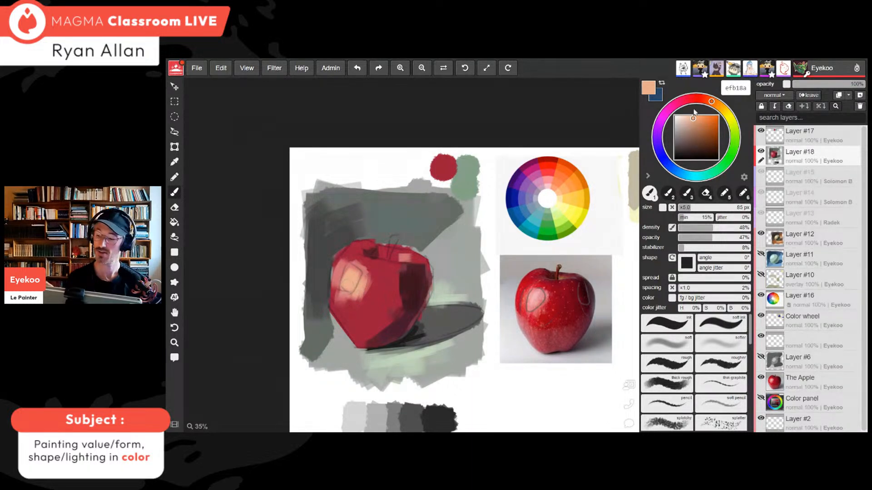
Lighten the peach to edcdb8, brighten the centre of the apple's highlight, and lighten the colour to f6e0d2
left_click_drag(693, 119, 684, 119)
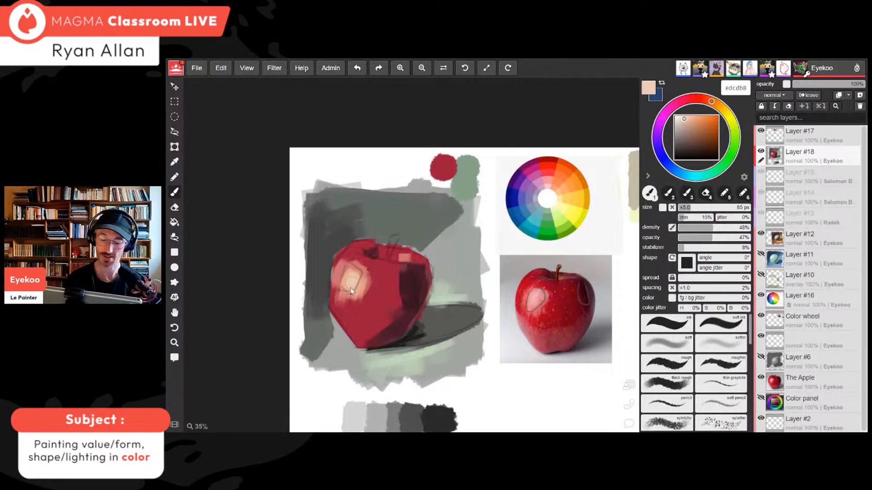
left_click_drag(353, 278, 348, 294)
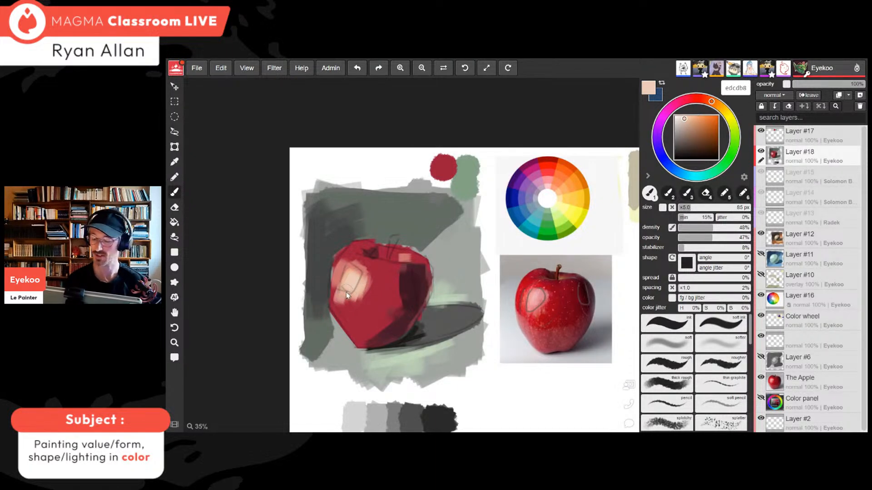
key("ctrl+plus")
key("ctrl+plus")
key("ctrl+plus")
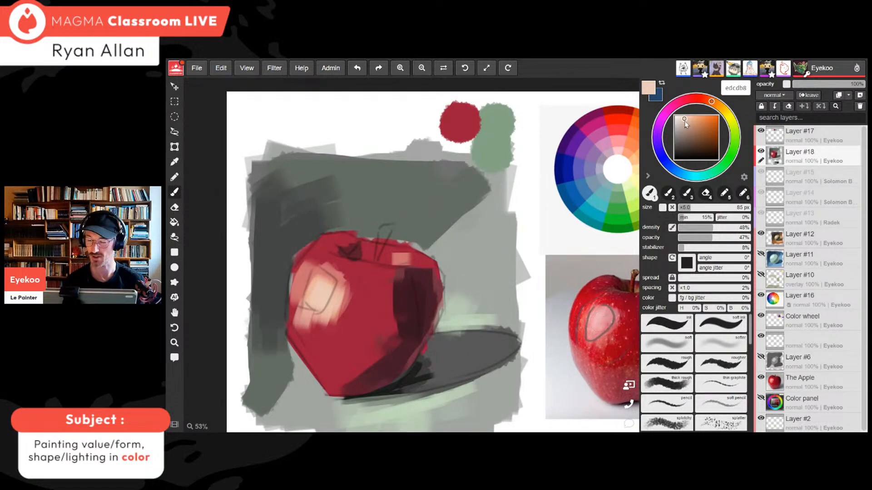
left_click_drag(685, 120, 681, 116)
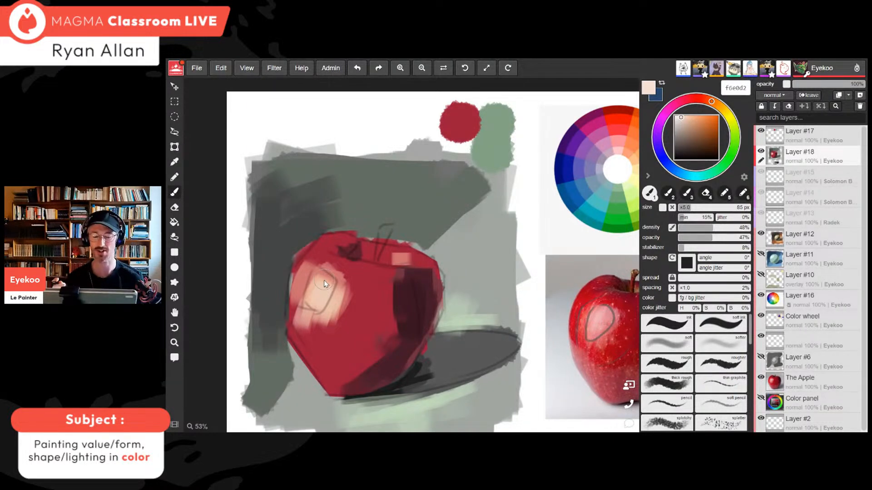
Sample dark red 76232f from the apple and blend it along the inner edge of the core shadow
scroll(324, 284, "down", 3)
scroll(319, 279, "up", 1)
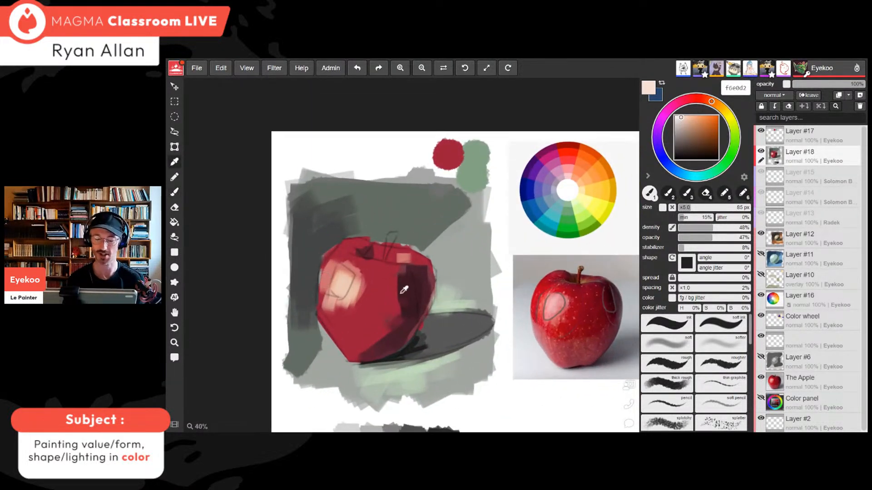
left_click(420, 279, "alt")
left_click(389, 277, "alt")
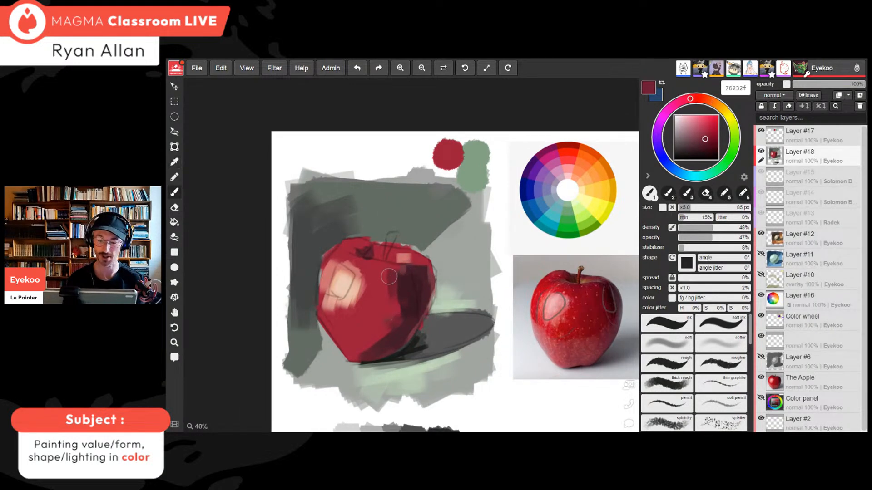
left_click_drag(390, 278, 398, 317)
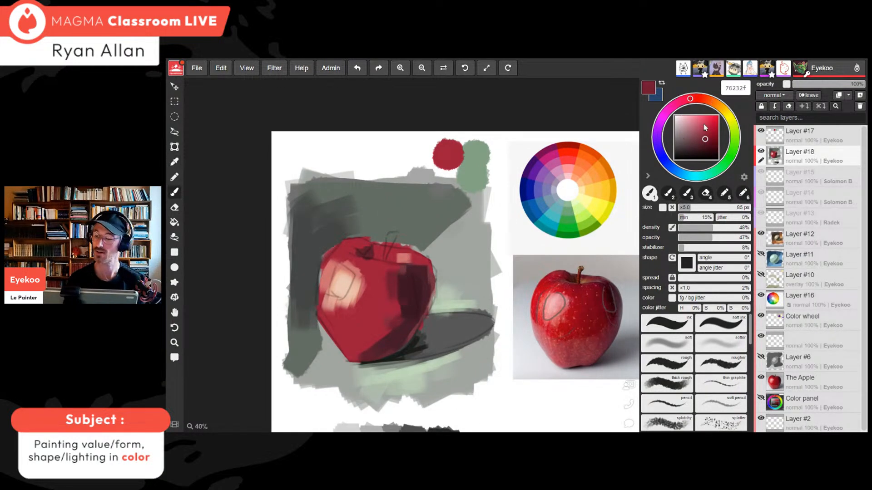
Sample background grey-green 636c63 and paint it over the diagonal edge where the dark background meets the lighter area
key("ctrl+minus")
key("ctrl+minus")
key("ctrl+plus")
key("ctrl+plus")
key("ctrl+plus")
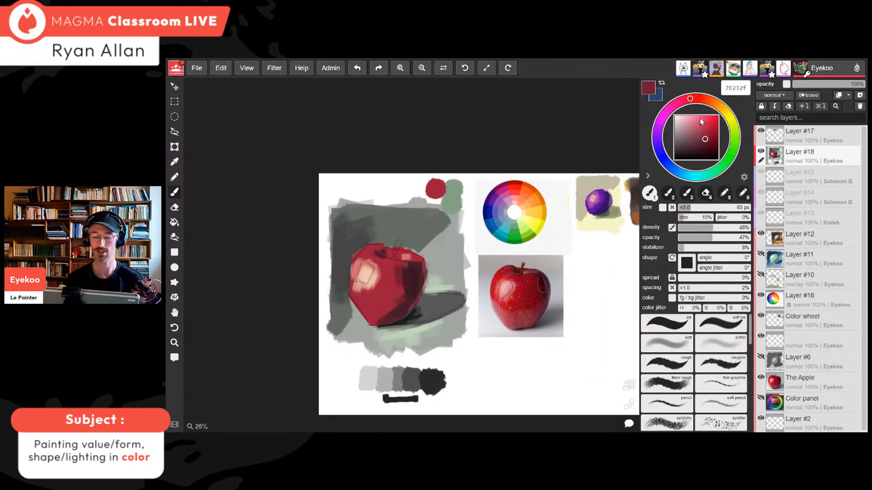
left_click(422, 227, "alt")
mouse_move(422, 228)
left_mouse_down()
mouse_move(440, 248)
mouse_move(453, 219)
mouse_move(471, 210)
mouse_move(438, 253)
mouse_move(468, 236)
left_mouse_up()
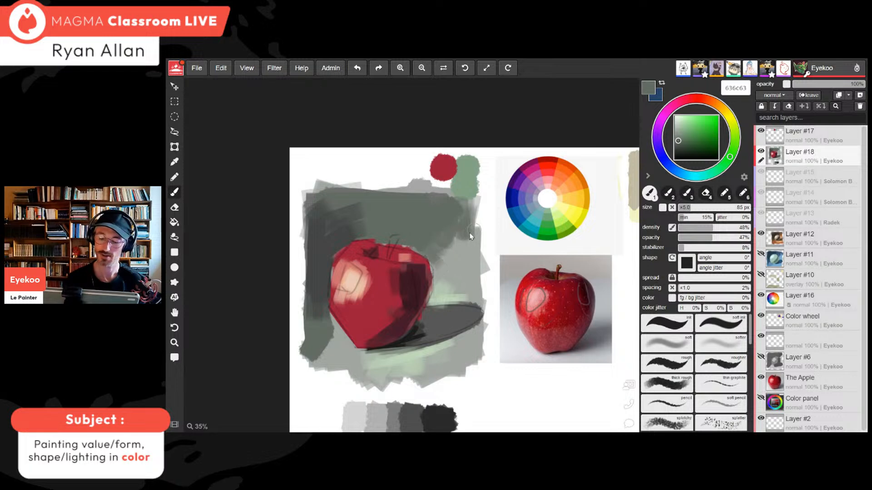
Enlarge the brush to 215 px, sample the background's dark greys and blend them across the area behind and beside the apple
left_click(709, 207)
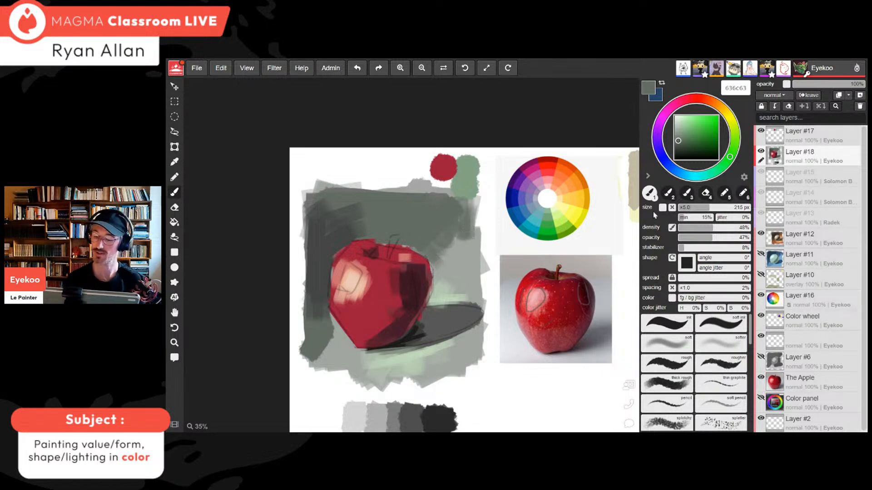
left_click(332, 219, "alt")
mouse_move(333, 219)
left_mouse_down()
mouse_move(332, 211)
mouse_move(392, 214)
mouse_move(342, 228)
mouse_move(401, 227)
left_mouse_up()
left_click(320, 242, "alt")
left_click(313, 313, "alt")
mouse_move(315, 315)
left_mouse_down()
mouse_move(343, 356)
mouse_move(325, 304)
left_mouse_up()
left_click(320, 309, "alt")
mouse_move(319, 384)
left_mouse_down()
mouse_move(349, 377)
mouse_move(332, 366)
left_mouse_up()
left_click(437, 234, "alt")
scroll(448, 286, "down", 3)
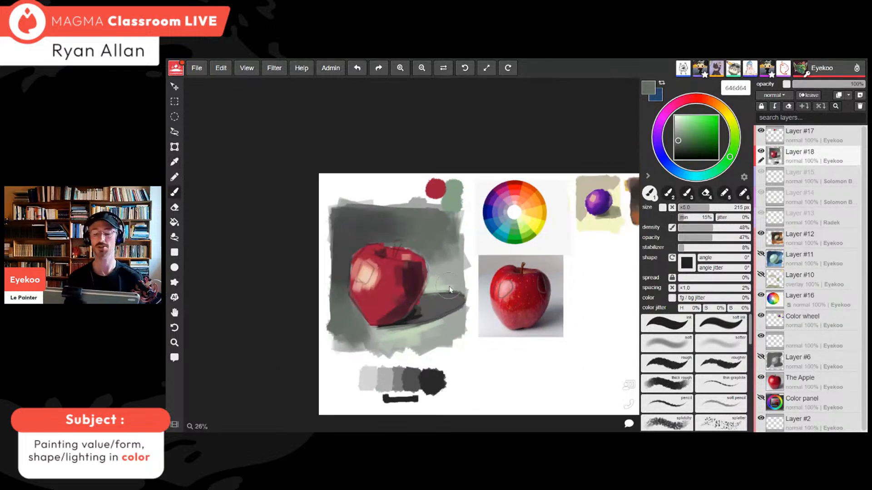
Sample the apple's dark and mid reds, including a62a39, and blend them over its lower planes and beneath the highlight
scroll(448, 286, "up", 3)
left_click(399, 316, "alt")
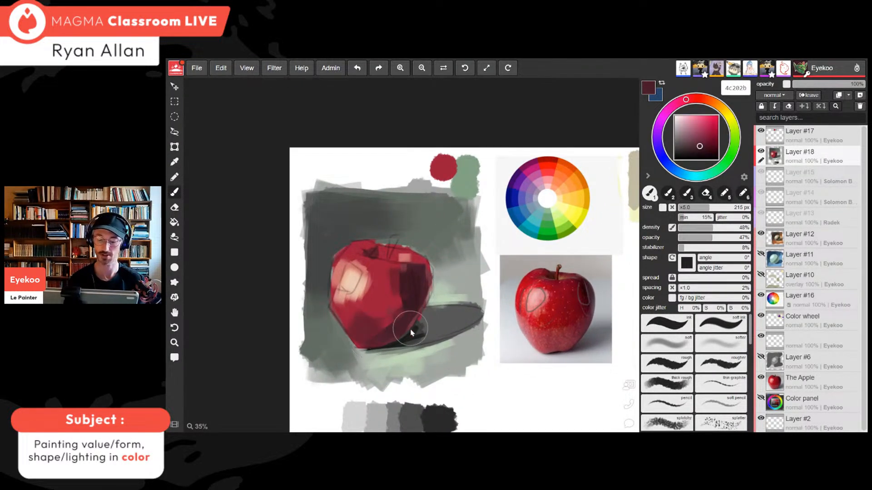
left_click(370, 313, "alt")
left_click_drag(366, 333, 398, 341)
left_click(351, 309, "alt")
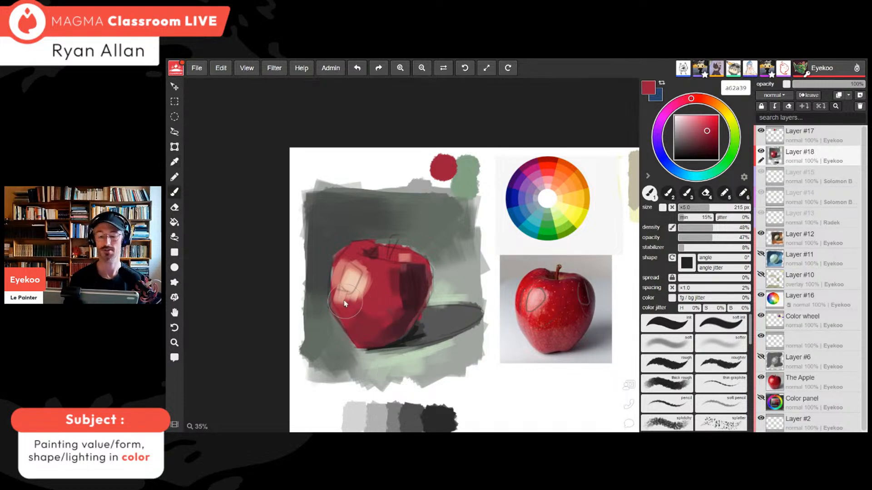
left_click_drag(341, 301, 364, 303)
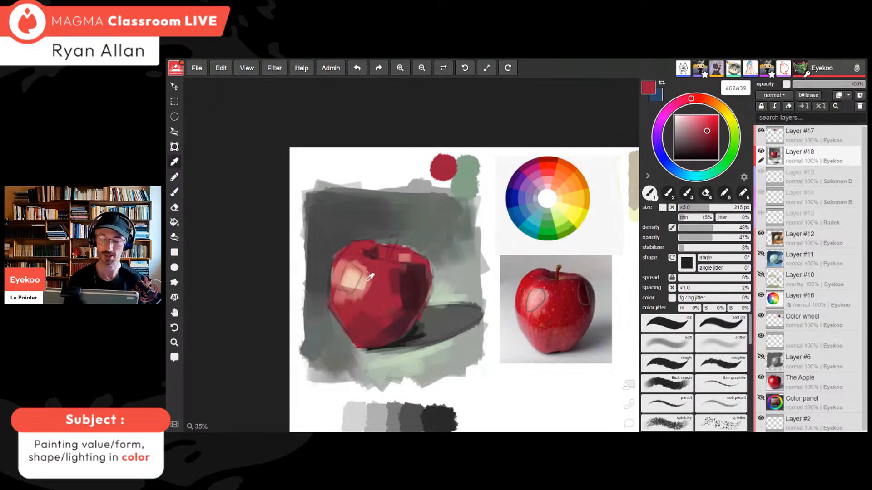
left_click(369, 278, "alt")
left_click_drag(692, 122, 696, 121)
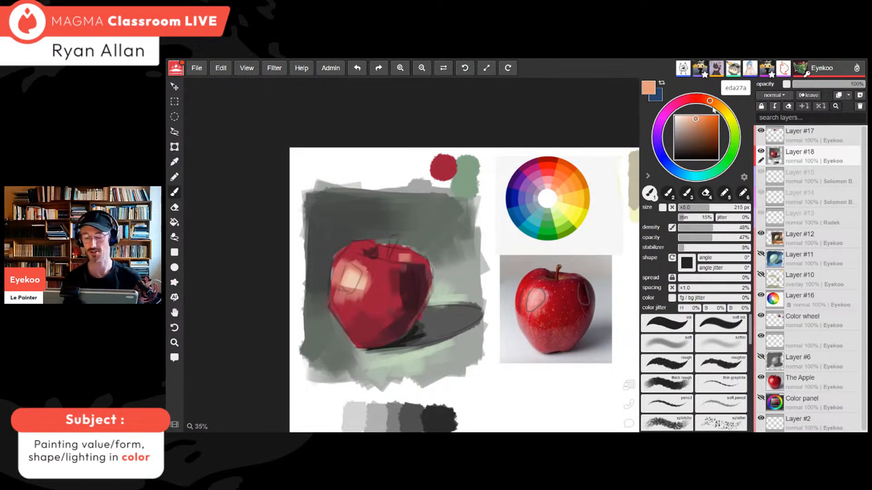
key("ctrl+minus")
key("ctrl+plus")
key("ctrl+plus")
key("ctrl+plus")
key("ctrl+plus")
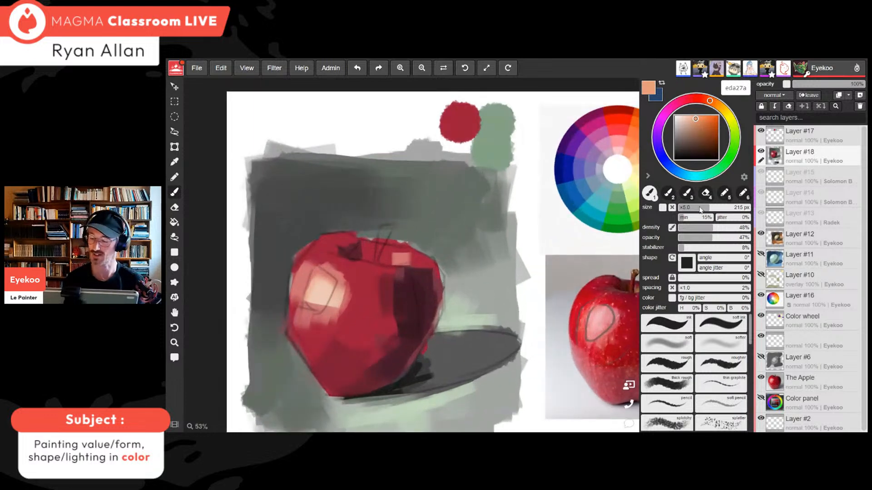
Set the brush to 145 px, shift the sampled apple red a62a39 to warmer c22928 and paint it around the highlight's shaded edge
left_click(699, 210)
left_click(706, 122)
key("alt")
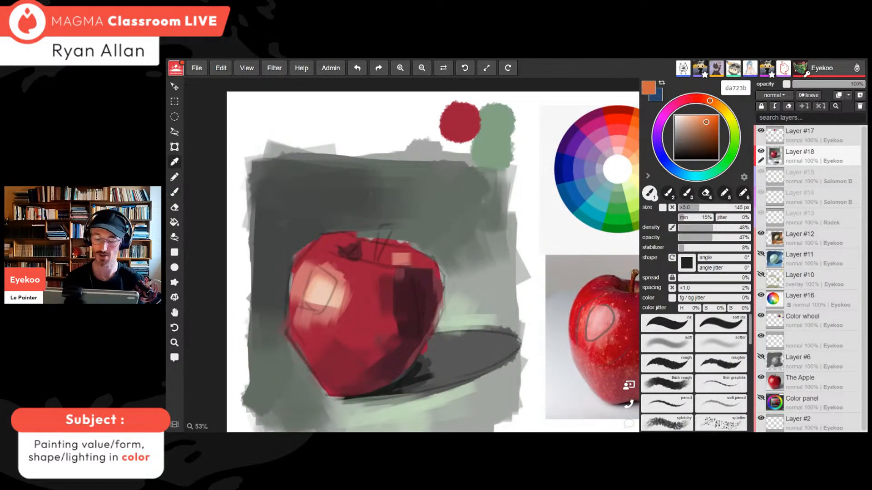
left_click(426, 263, "alt")
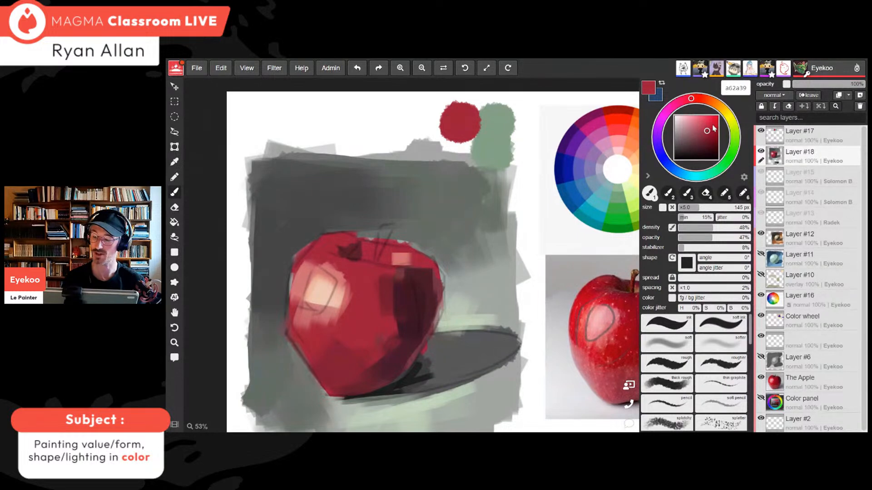
left_click(696, 99)
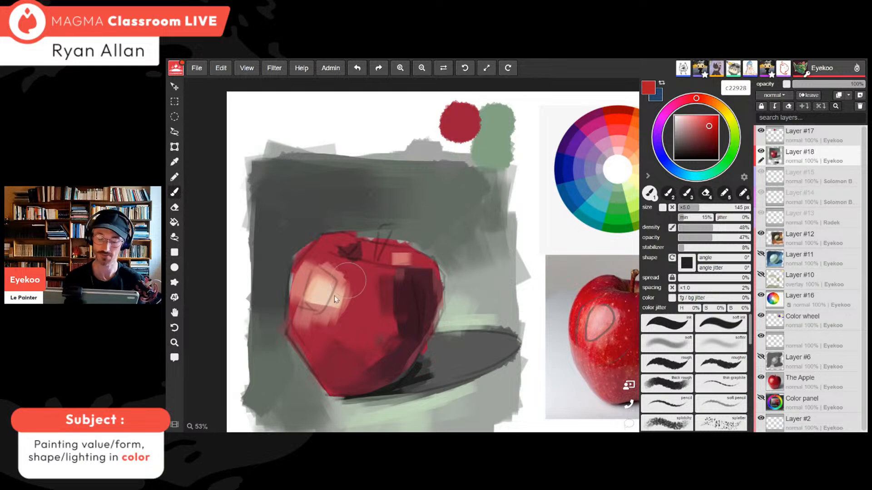
left_click_drag(340, 294, 335, 321)
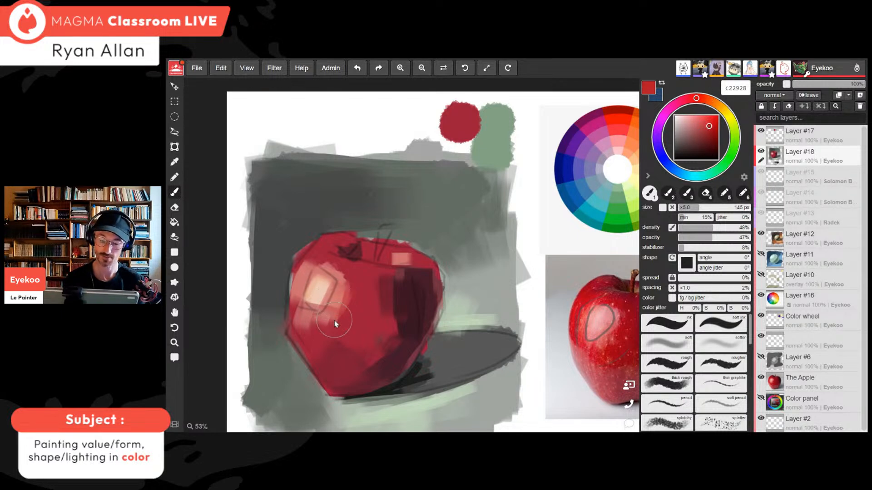
Set the brush to 95 px, 74% density and 92% opacity, and paint stronger c22928 red beside the highlight
left_click(692, 208)
left_click(744, 237)
left_click(731, 228)
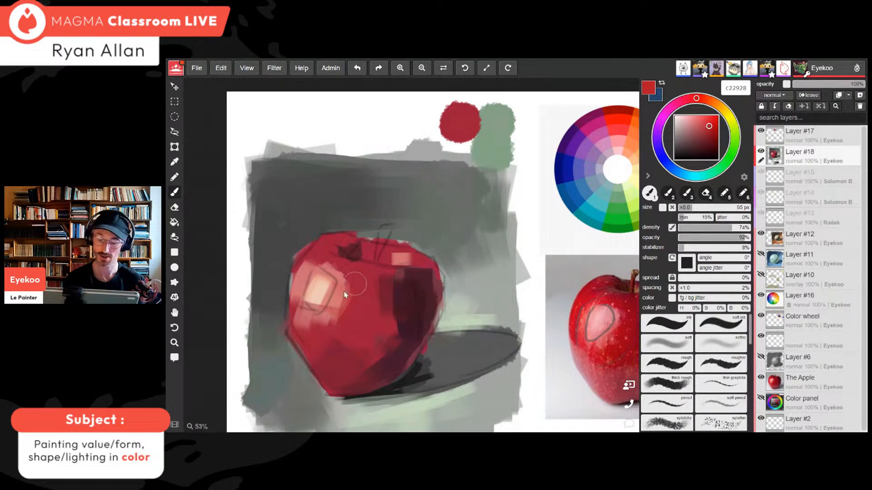
mouse_move(342, 291)
left_mouse_down()
mouse_move(337, 302)
mouse_move(348, 311)
left_mouse_up()
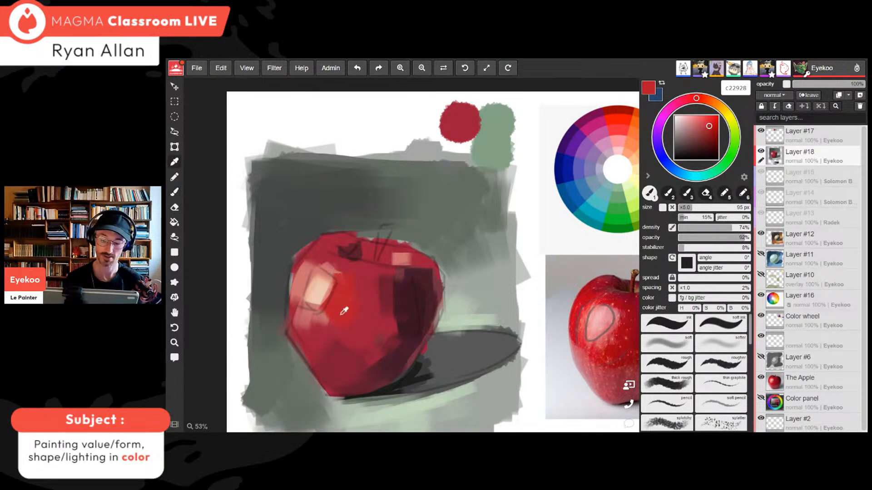
Shift the sampled apple red toward orange, paint it around the highlight, and blend it into the surrounding planes with sampled neighbouring tones
left_click(344, 311, "alt")
left_click_drag(710, 127, 705, 99)
mouse_move(305, 274)
left_mouse_down()
mouse_move(300, 313)
mouse_move(316, 323)
mouse_move(305, 261)
mouse_move(350, 286)
mouse_move(342, 304)
mouse_move(298, 309)
mouse_move(335, 314)
left_mouse_up()
left_click(304, 296, "alt")
left_click(301, 282, "alt")
left_click(328, 264, "alt")
left_click(332, 265, "alt")
left_click(313, 316, "alt")
left_click(337, 320, "alt")
left_click(314, 305, "alt")
left_click(300, 291, "alt")
left_click(346, 305, "alt")
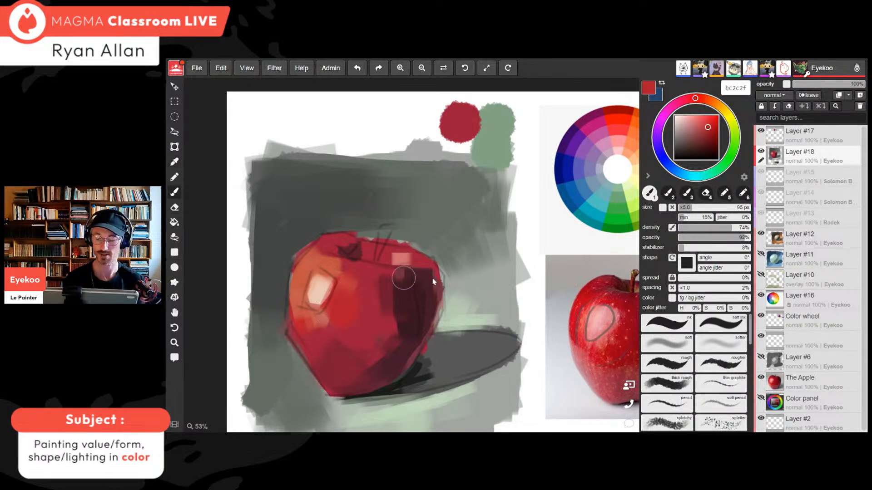
Examine the whole apple study at small scale against the photo reference
key("ctrl+minus")
key("ctrl+minus")
key("ctrl+minus")
key("ctrl+minus")
key("ctrl+minus")
key("ctrl+minus")
key("ctrl+minus")
key("ctrl+minus")
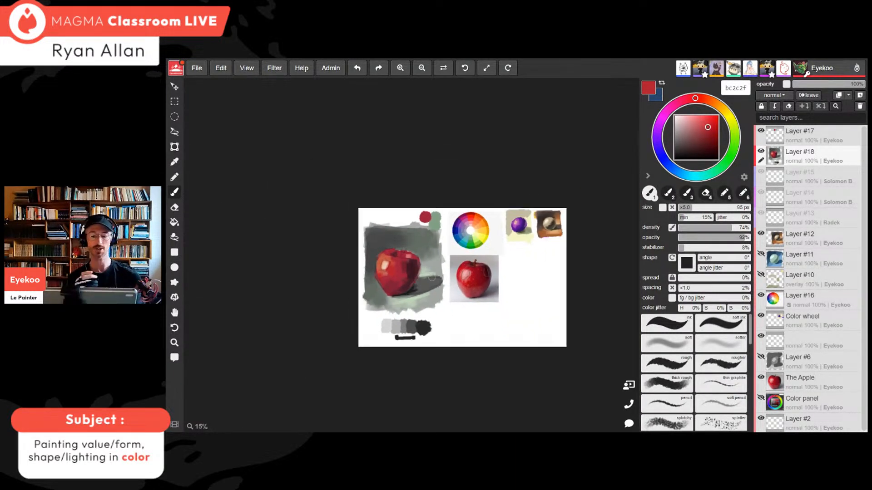
key("ctrl+plus")
key("ctrl+plus")
key("ctrl+plus")
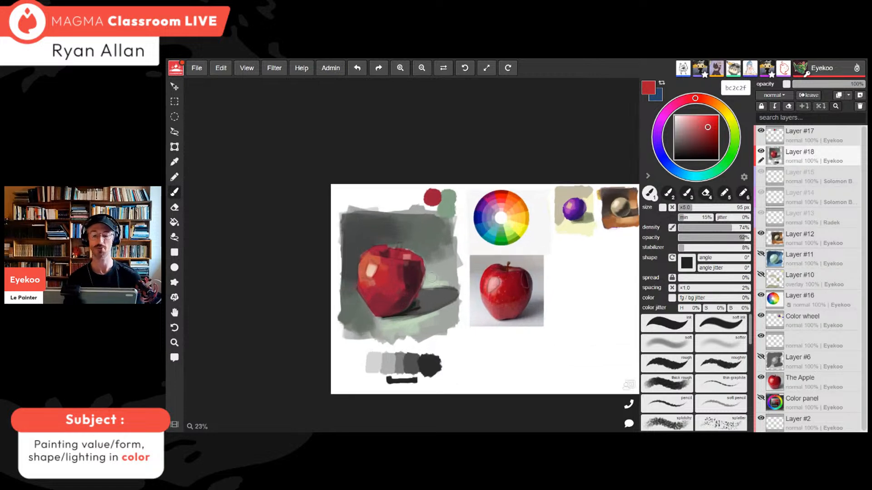
Sample the ground's pale green, shift it to a yellower c7e7af, and paint 60 px accents in front of and behind the cast shadow
left_click(433, 312, "alt")
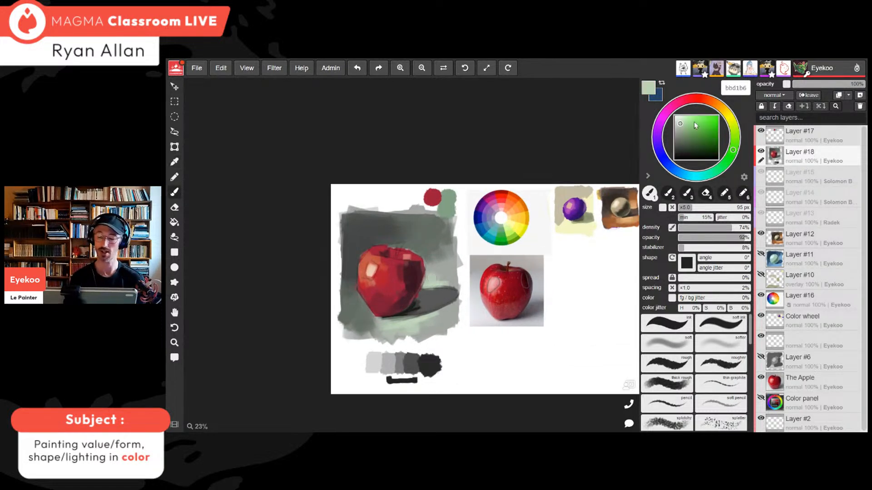
left_click_drag(739, 148, 735, 142)
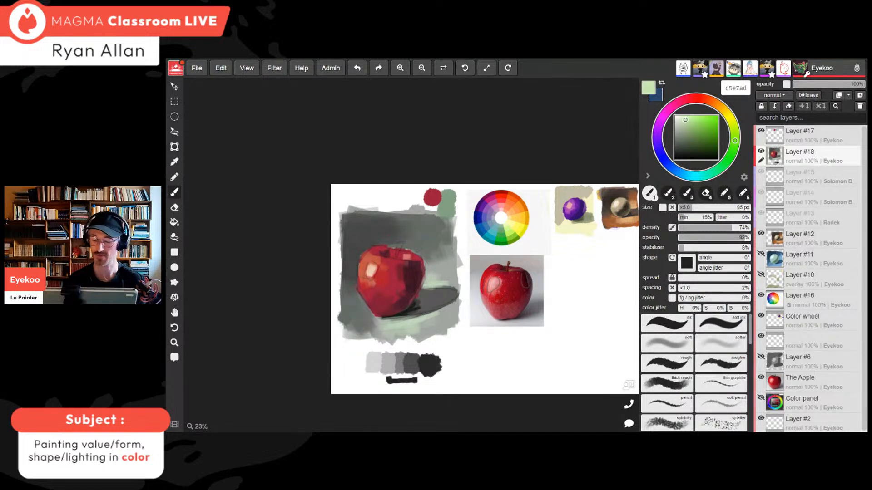
left_click(688, 209)
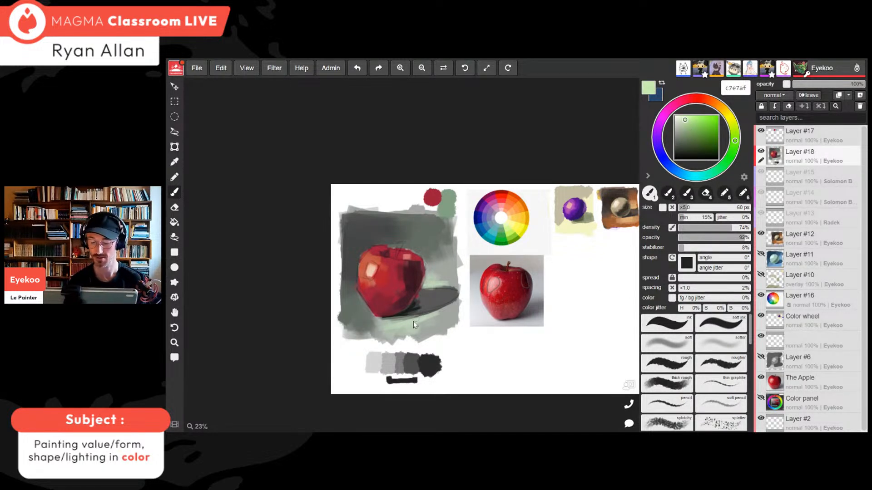
left_click_drag(401, 322, 428, 322)
left_click_drag(431, 289, 452, 289)
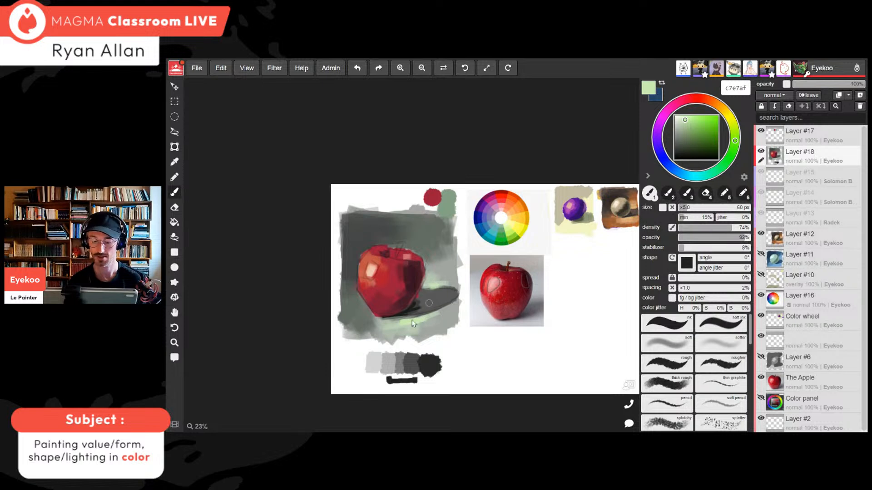
Set the brush to 140 px, 47% density and 46% opacity, and soften the c7e7af light on the ground and beside the apple
left_click(698, 208)
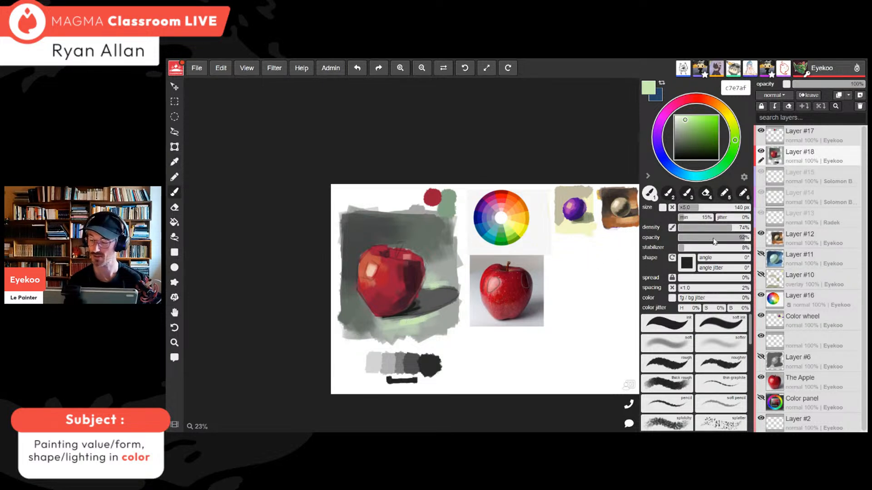
left_click(720, 238)
left_click(714, 228)
mouse_move(426, 326)
left_mouse_down()
mouse_move(396, 330)
mouse_move(408, 328)
mouse_move(394, 321)
left_mouse_up()
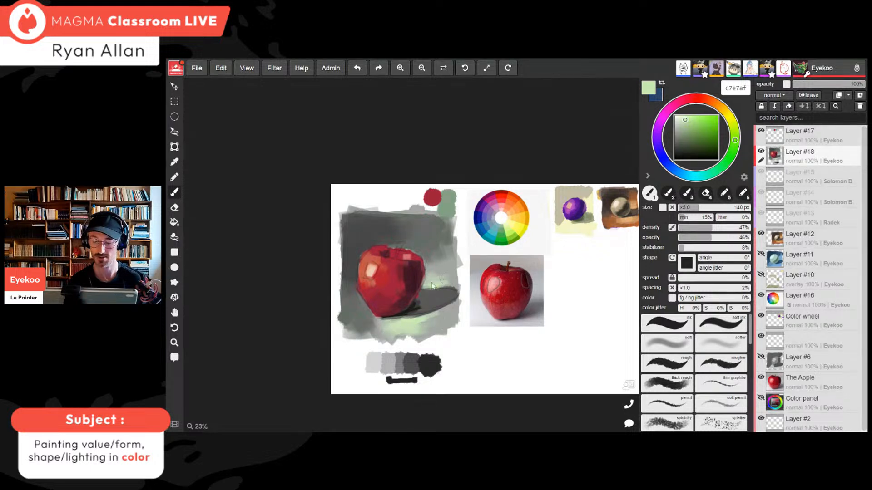
key("alt")
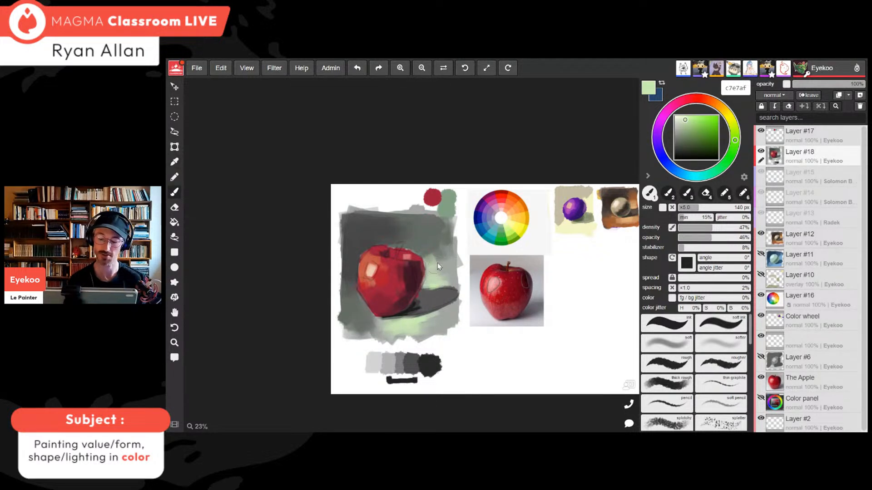
Mute the light green to d0dcc7, glaze it over the ground, and blend sampled grey-greens into the backdrop beside the apple
left_click_drag(690, 123, 680, 121)
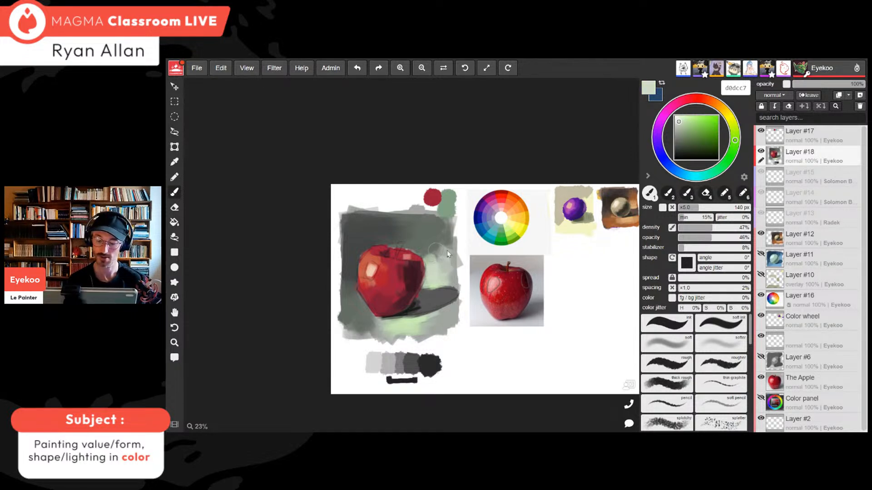
left_click_drag(434, 337, 365, 323)
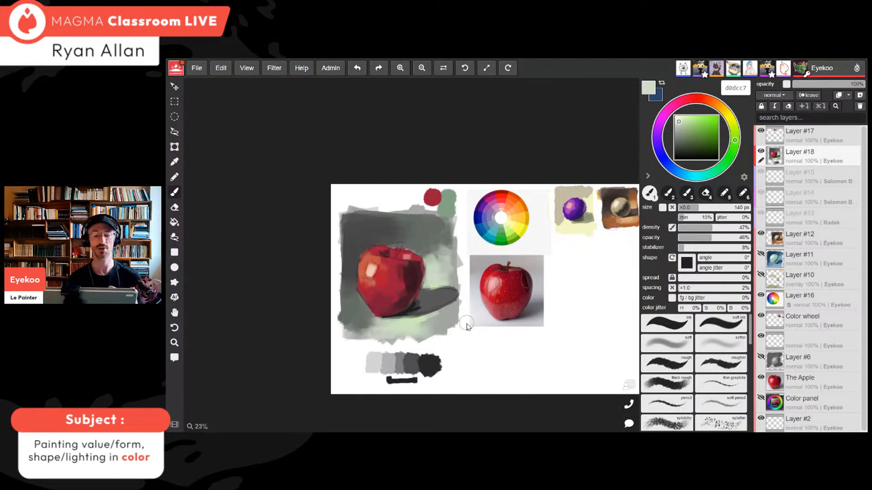
left_click(437, 250, "alt")
left_click(453, 230, "alt")
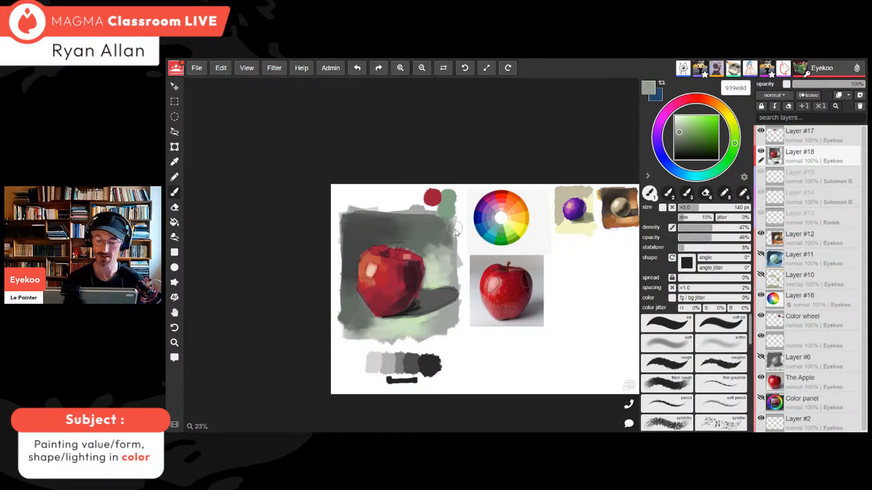
scroll(456, 233, "up", 3)
left_click(458, 245, "alt")
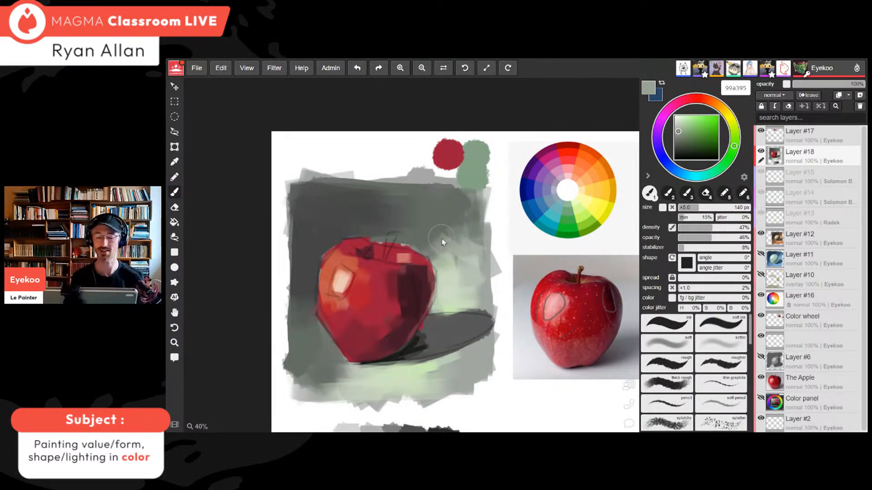
Sample the ground's pale grey-greens, including b4beae and a9b3a5, and blend them over the foreground and the area beside the apple's base
left_click(368, 378, "alt")
left_click_drag(338, 394, 317, 385)
left_click(313, 380, "alt")
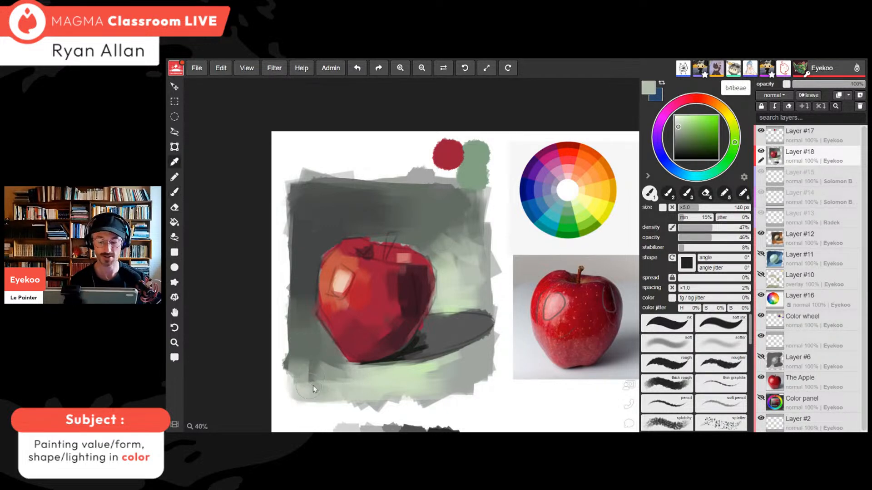
left_click_drag(313, 376, 314, 343)
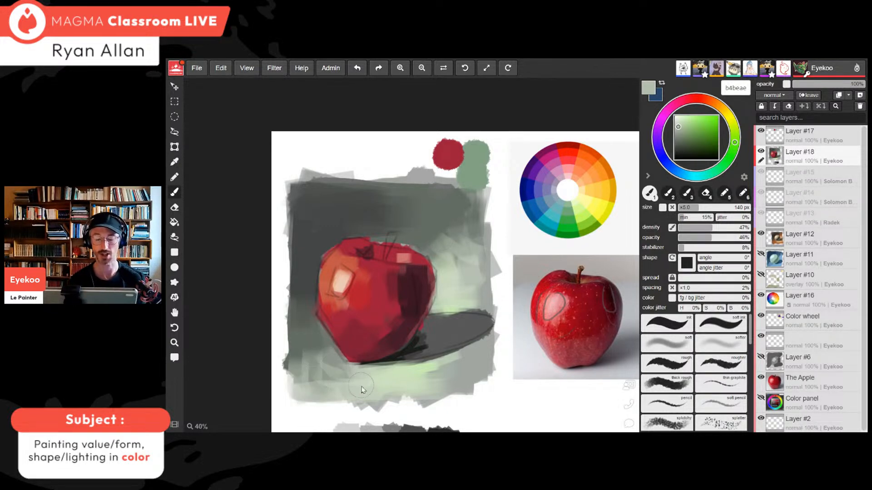
left_click(411, 371, "alt")
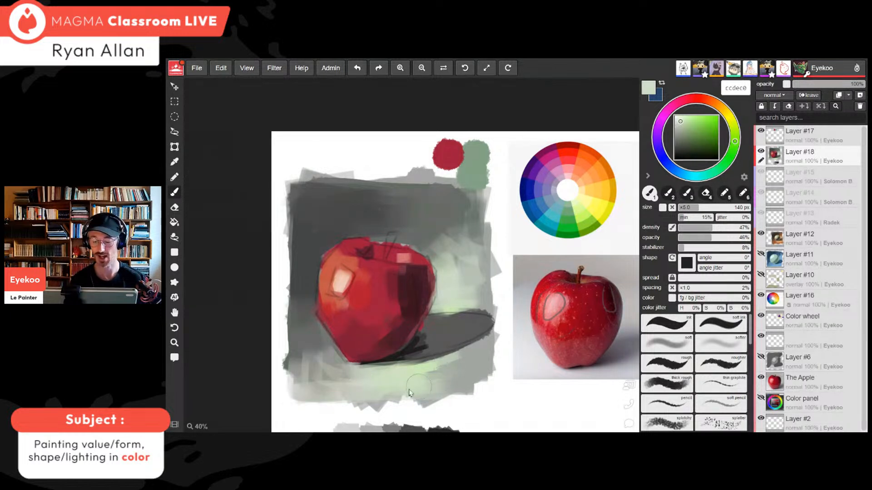
left_click(319, 380, "alt")
left_click_drag(334, 397, 459, 390)
mouse_move(365, 386)
left_mouse_down()
mouse_move(459, 390)
mouse_move(467, 368)
left_mouse_up()
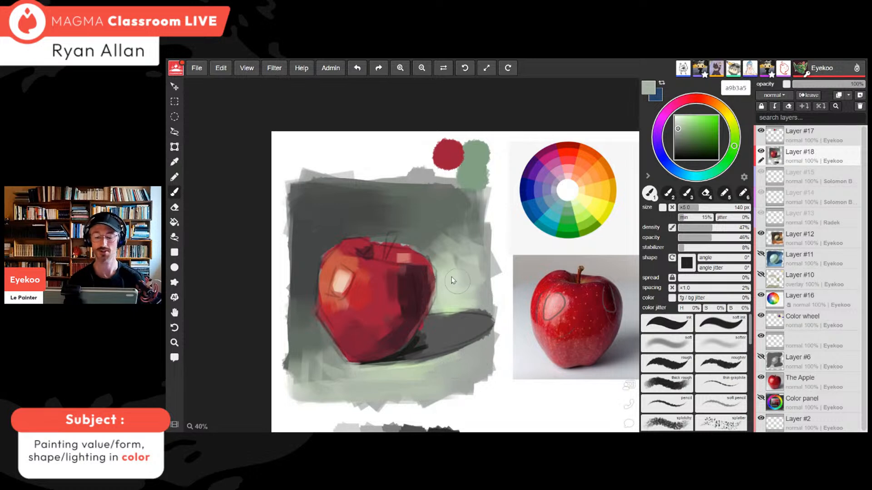
Sample mid grey-greens such as 96a292 and 8d968a, and smooth the backdrop's light-to-dark transition on both sides of the apple
left_click(445, 243, "alt")
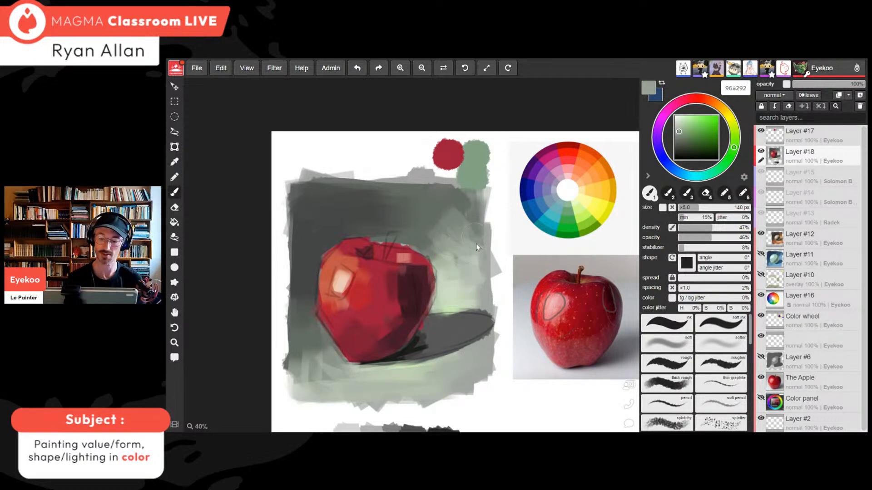
mouse_move(476, 243)
left_mouse_down()
mouse_move(465, 202)
mouse_move(438, 248)
left_mouse_up()
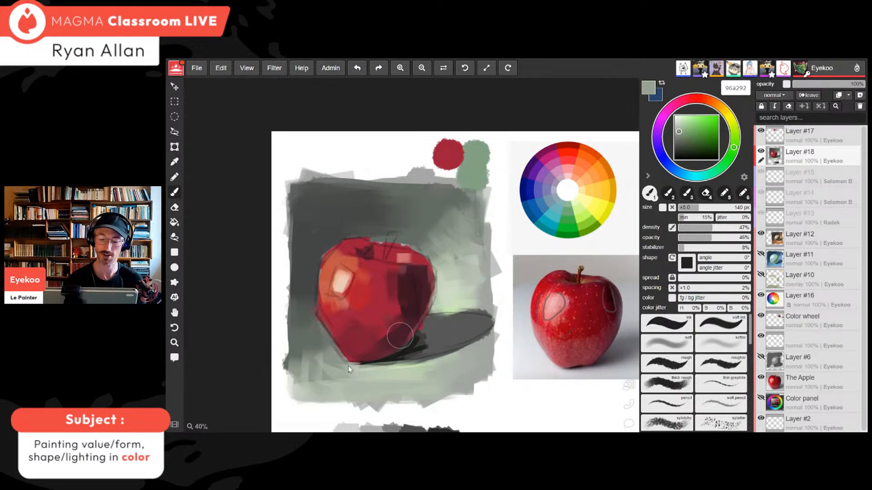
left_click(319, 366, "alt")
mouse_move(298, 345)
left_mouse_down()
mouse_move(302, 380)
mouse_move(309, 348)
mouse_move(323, 354)
left_mouse_up()
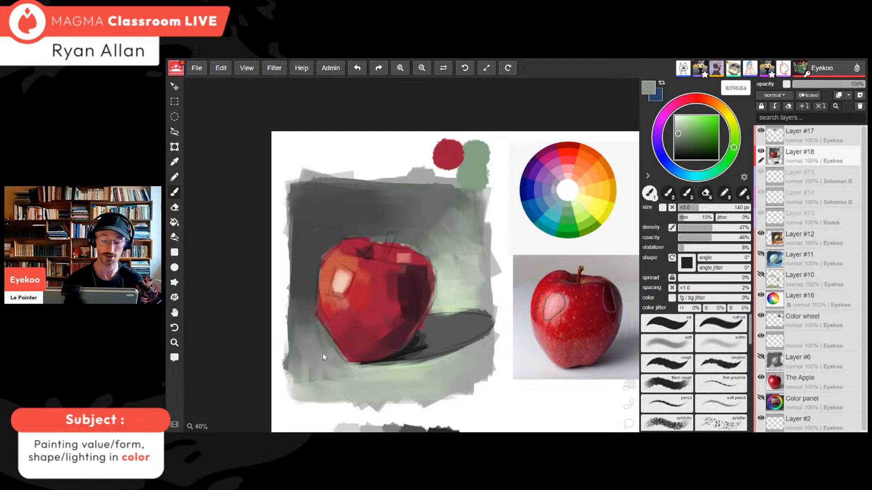
left_click(447, 239, "alt")
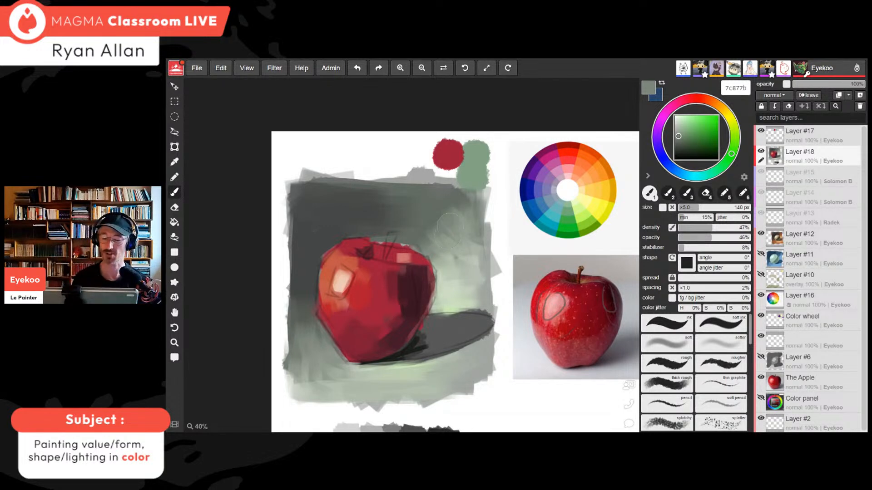
left_click(442, 232, "alt")
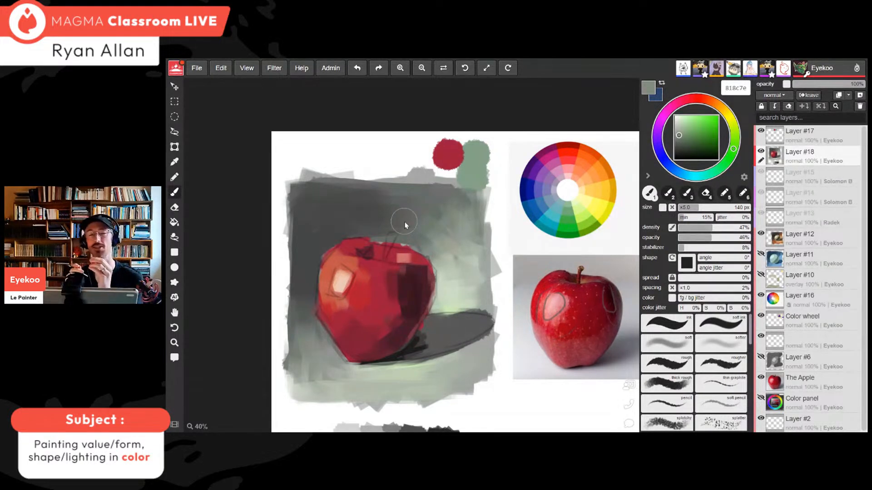
Sample the dark grey 565c56 near the ground's left edge and shift it to a greener 506450 for the shaded background
left_click(305, 347, "alt")
left_click(300, 361, "alt")
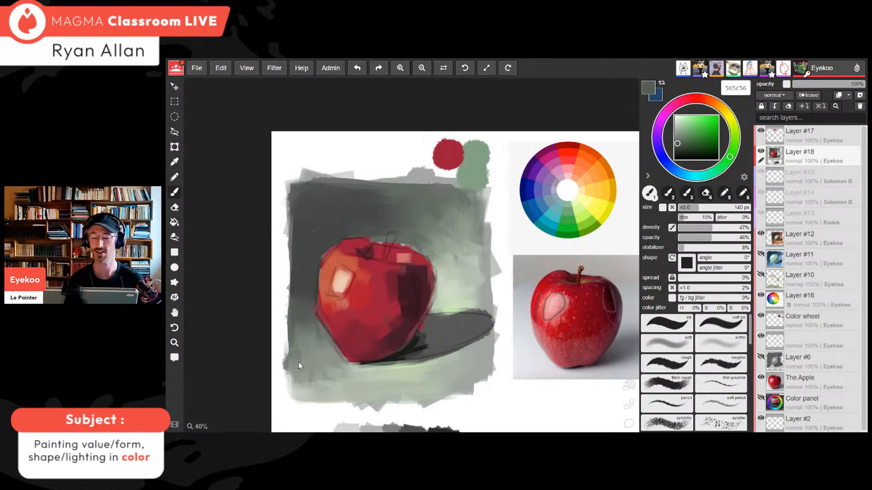
left_click(683, 143)
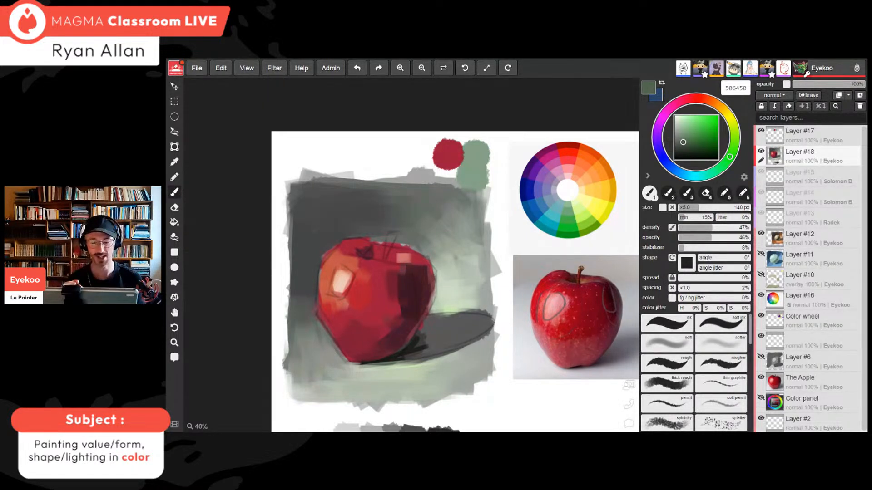
Choose the dark brown 4c483c, set the brush to 65 px, 100% density and 94% opacity, and paint the apple's stem
key("ctrl+plus")
key("ctrl+plus")
key("ctrl+plus")
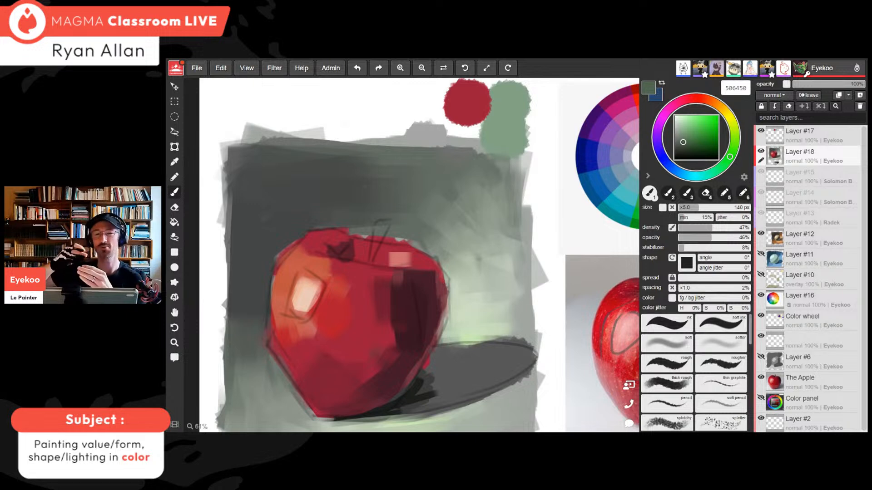
left_click(682, 146)
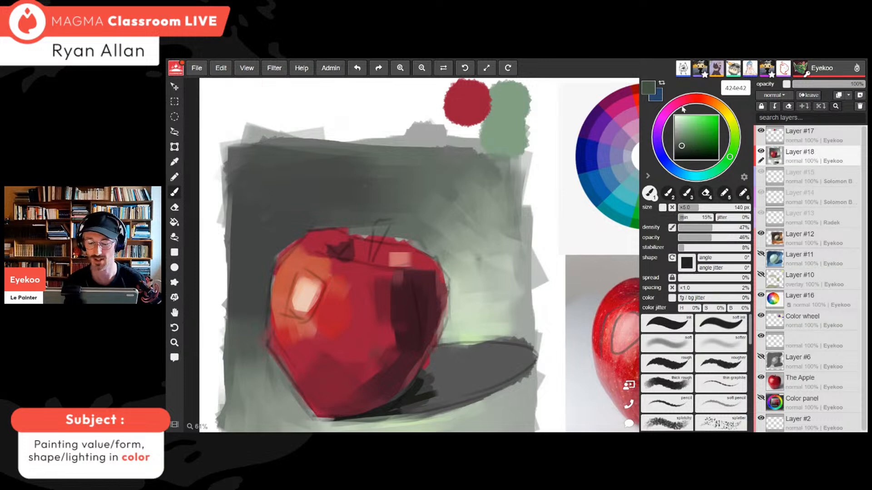
left_click(726, 112)
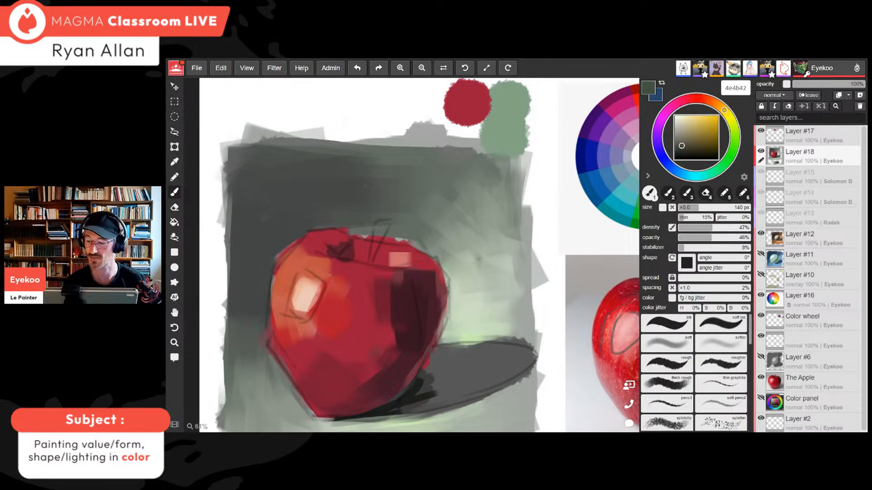
left_click(684, 146)
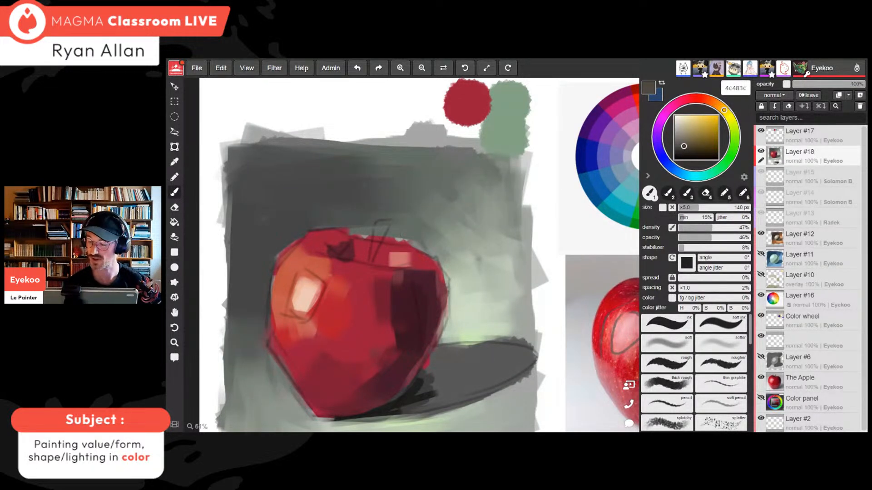
left_click(688, 209)
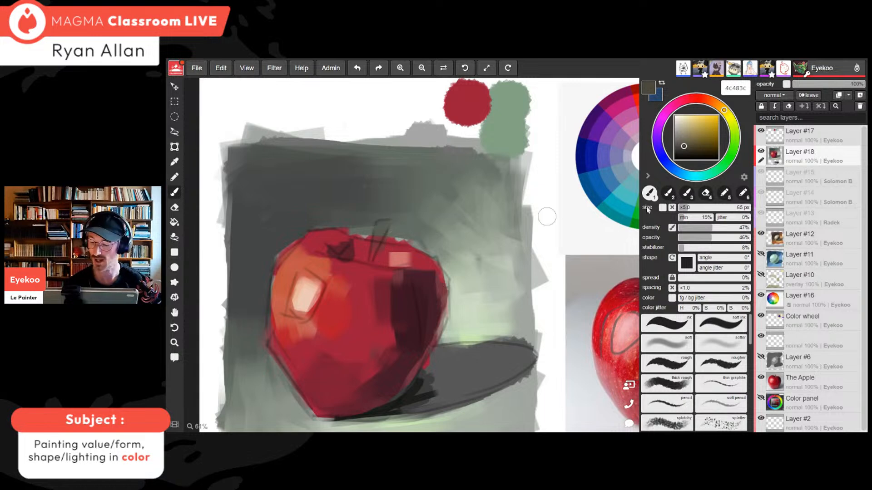
left_click(745, 237)
left_click(748, 227)
left_click_drag(382, 227, 375, 258)
Paint a lighter 736e5c plane on the stem with a 45 px brush, and resample the dark brown 4c483c from its tip
left_click(683, 140)
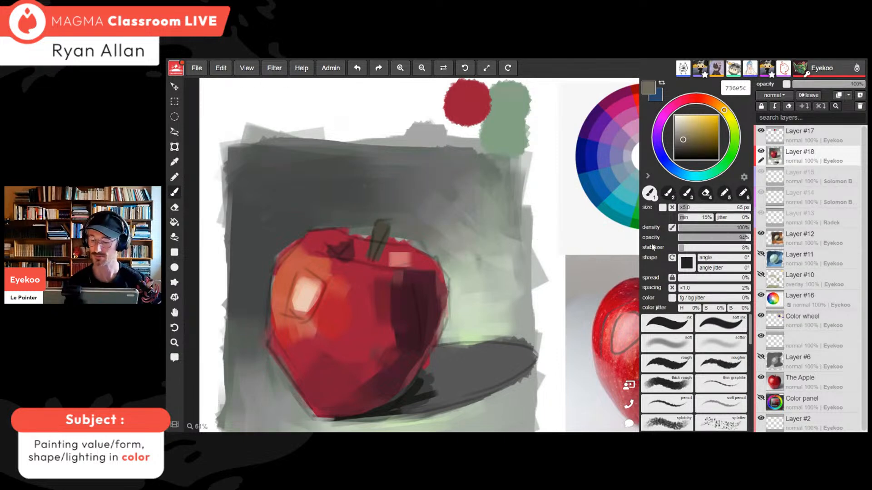
left_click(689, 211)
mouse_move(371, 262)
left_mouse_down()
mouse_move(384, 224)
mouse_move(374, 254)
left_mouse_up()
left_click(382, 226, "alt")
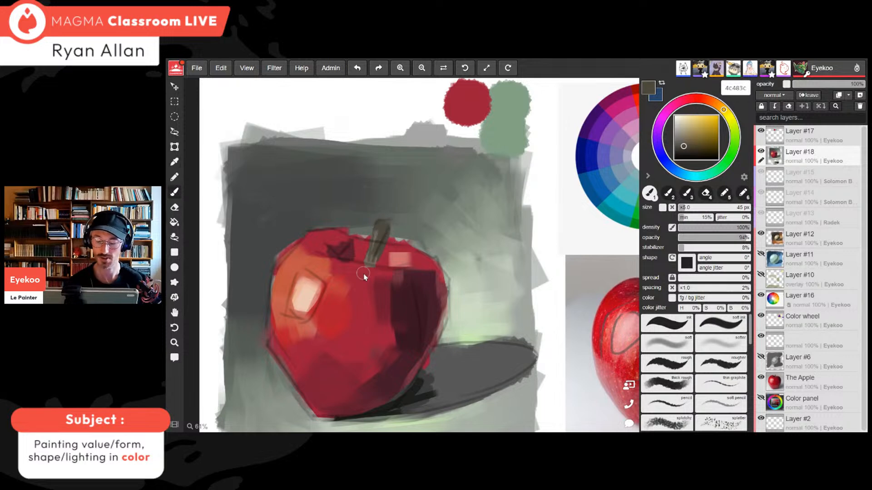
Examine the whole apple study beside the reference photo from a distance
key("ctrl+minus")
key("ctrl+minus")
key("ctrl+minus")
key("ctrl+minus")
key("ctrl+minus")
key("ctrl+minus")
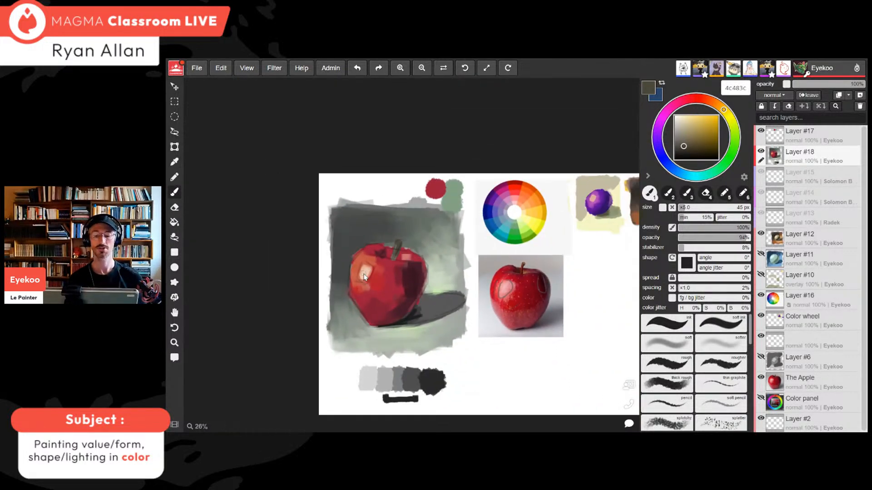
key("ctrl+plus")
key("ctrl+plus")
key("ctrl+plus")
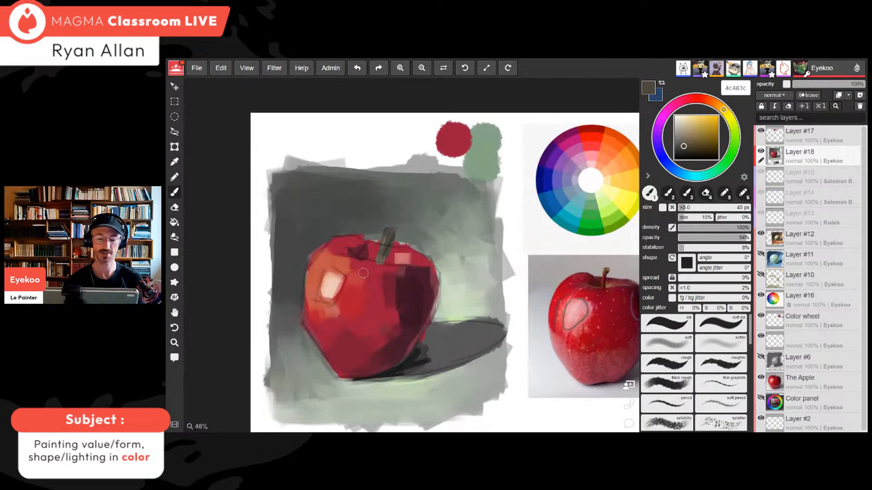
Sample the apple reds a62a3a and bc2c2e, set the brush to 85 px, 93% density and 79% opacity, and repaint the apple's lit left side
left_click(334, 252, "alt")
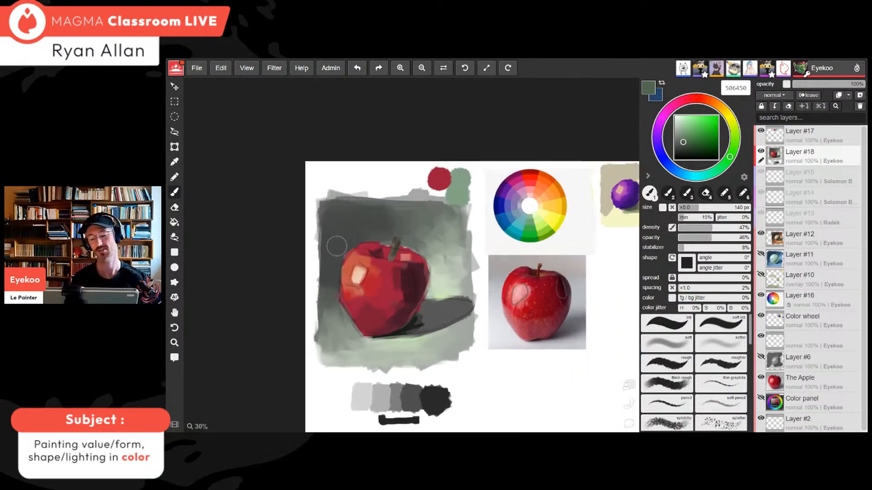
key("ctrl+plus")
left_click(347, 313, "alt")
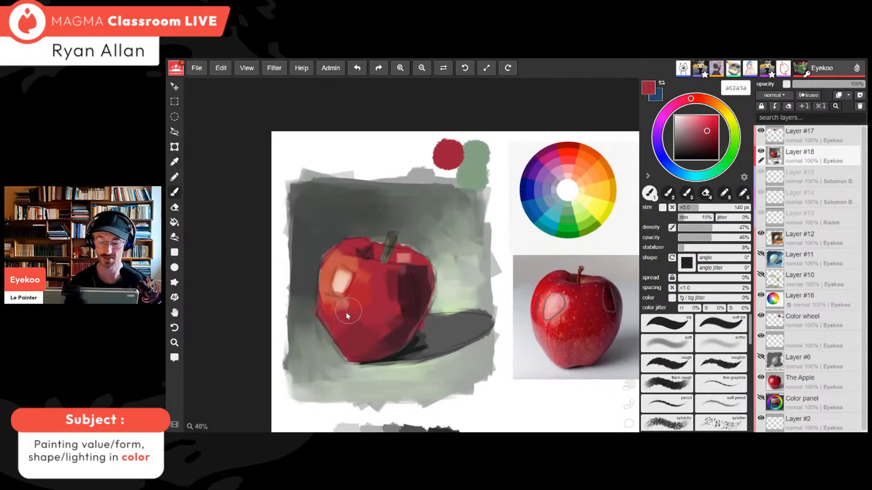
left_click(364, 296, "alt")
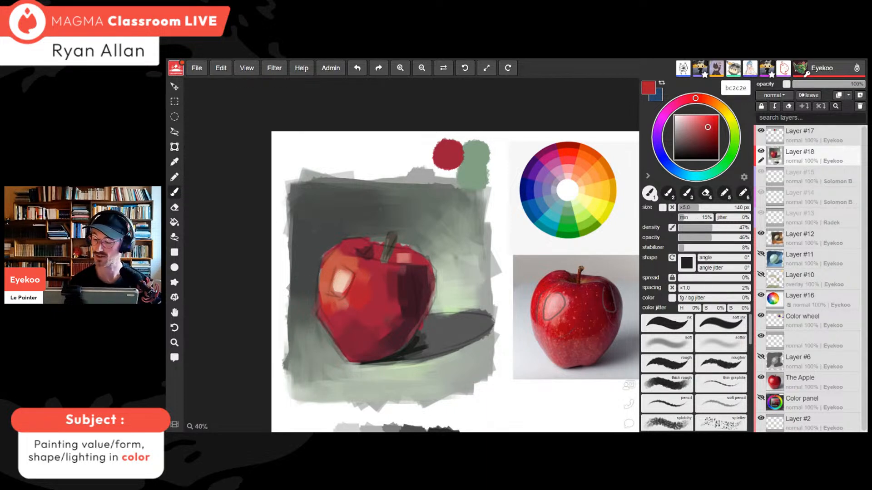
left_click(745, 228)
left_click(737, 238)
left_click(694, 207)
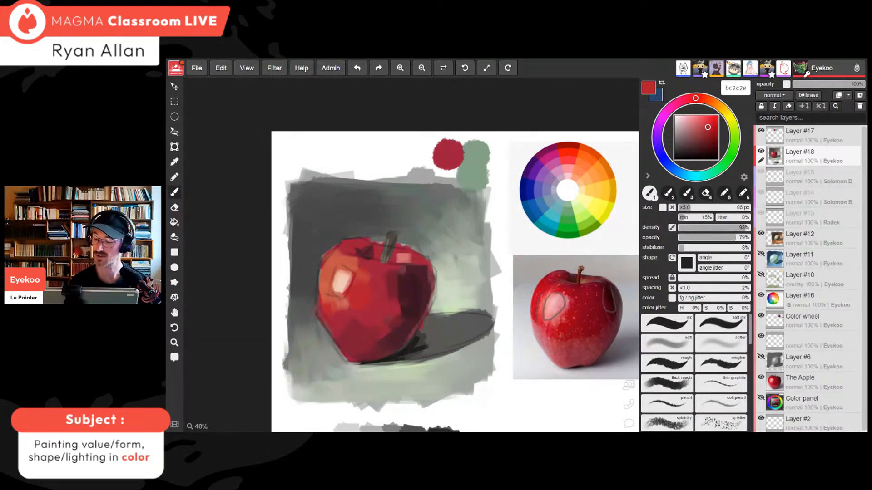
mouse_move(333, 264)
left_mouse_down()
mouse_move(320, 300)
mouse_move(327, 284)
mouse_move(325, 295)
mouse_move(343, 317)
left_mouse_up()
left_click_drag(319, 276, 324, 309)
mouse_move(338, 255)
left_mouse_down()
mouse_move(357, 279)
mouse_move(343, 323)
mouse_move(357, 315)
mouse_move(338, 313)
mouse_move(372, 290)
mouse_move(350, 254)
mouse_move(369, 266)
mouse_move(370, 285)
left_mouse_up()
Blend the red planes around the highlight with an 80 px brush, resampling nearby reds and the highlight's pale eccab3
key("alt")
left_click(352, 318, "alt")
left_click(358, 298, "alt")
left_click(338, 259, "alt")
left_click(356, 251, "alt")
left_click(380, 280, "alt")
left_click(339, 280, "alt")
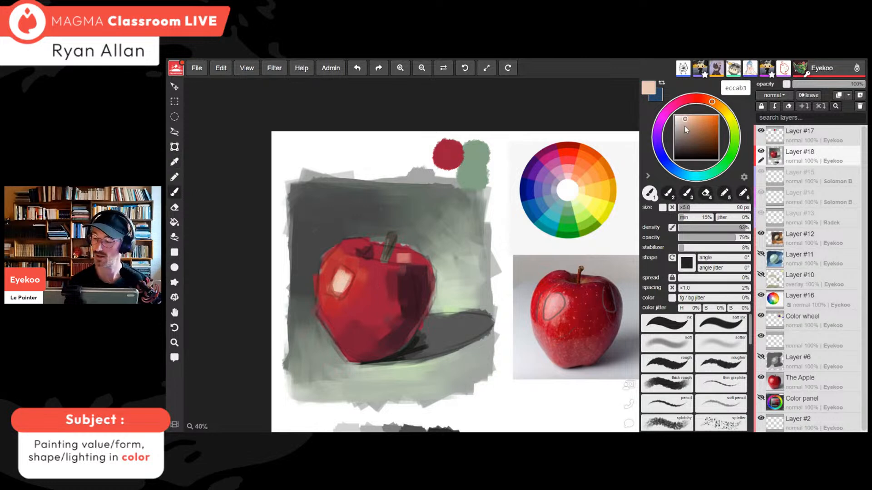
Mix a muted pink-red b5535a, soften the highlight's edges with it, and sample the surrounding red be3533
left_click(687, 122)
left_click(376, 283, "alt")
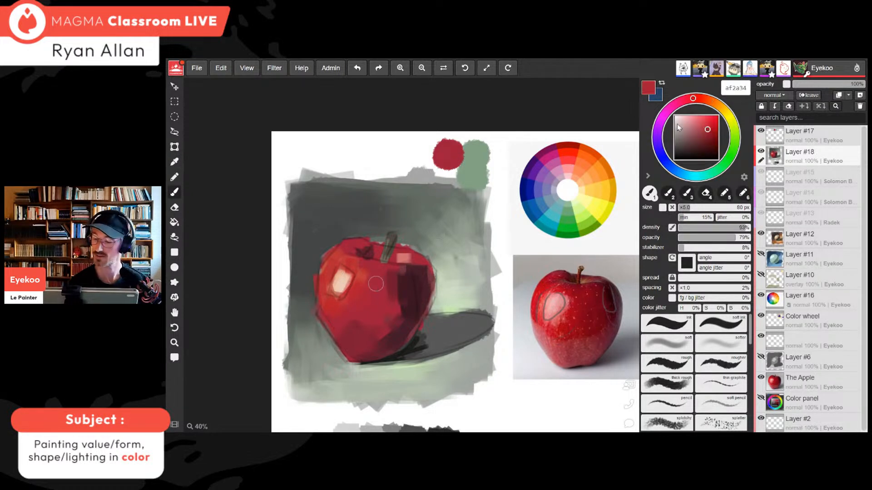
left_click_drag(705, 130, 698, 128)
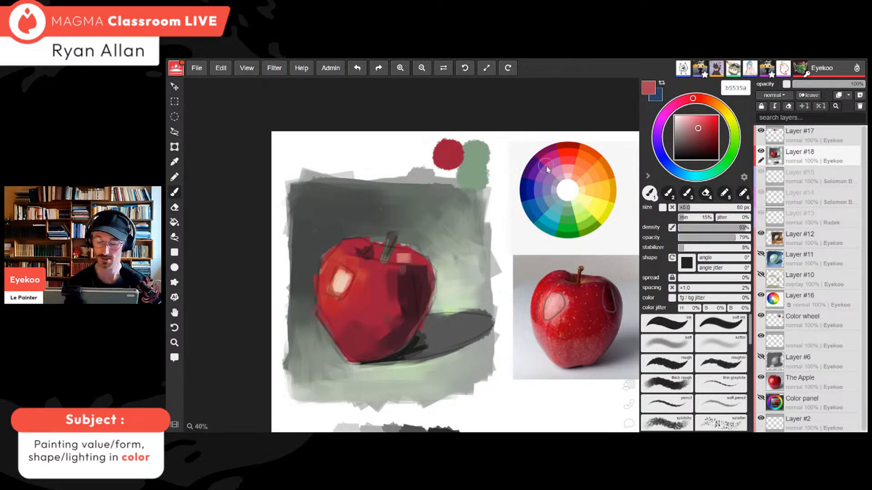
left_click_drag(366, 277, 351, 293)
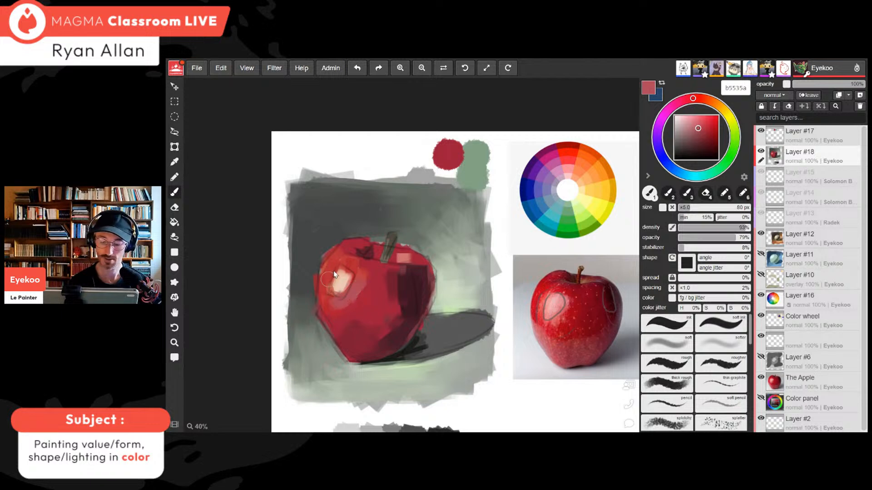
mouse_move(350, 273)
left_mouse_down()
mouse_move(343, 291)
mouse_move(334, 279)
mouse_move(331, 299)
left_mouse_up()
left_click(342, 278, "alt")
left_click(330, 296, "alt")
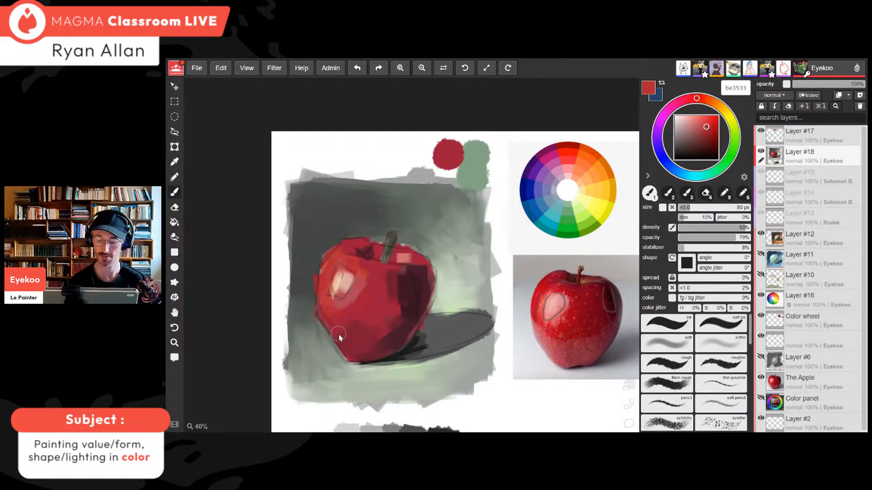
Compare the softened highlight and overall values with the reference photo on the full canvas
key("ctrl+minus")
key("ctrl+minus")
key("ctrl+minus")
key("ctrl+minus")
key("ctrl+minus")
key("ctrl+minus")
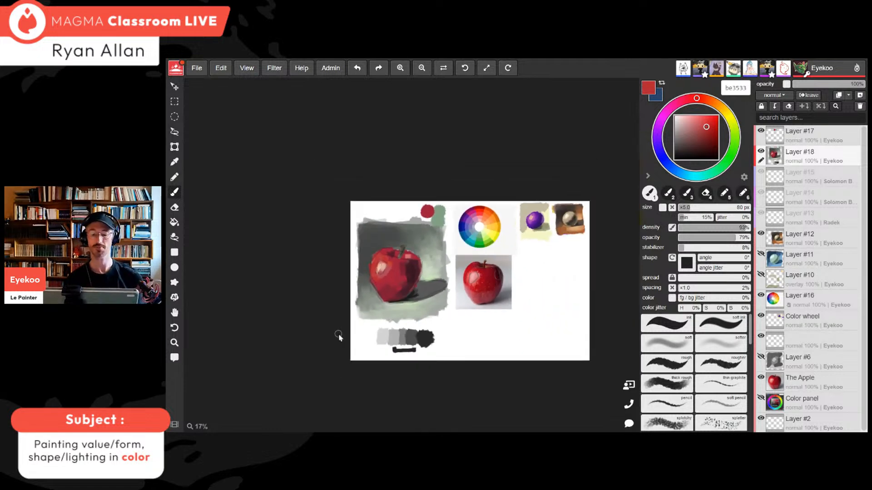
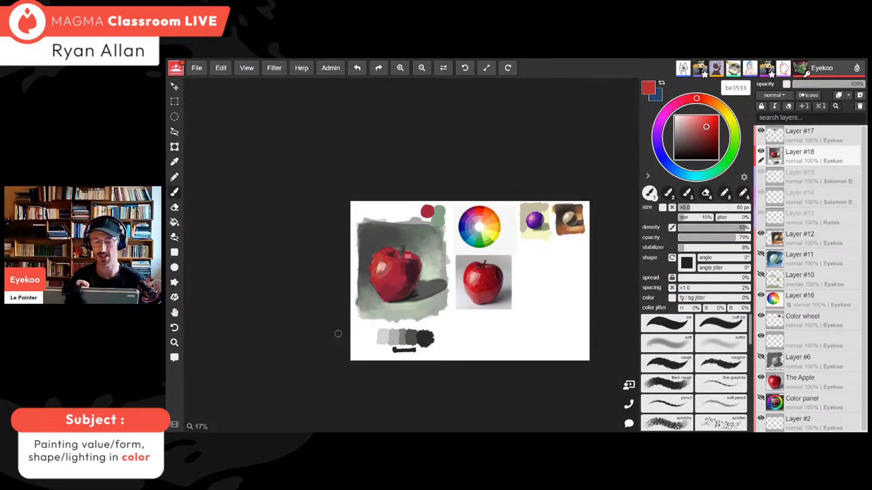
scroll(338, 333, "up", 5)
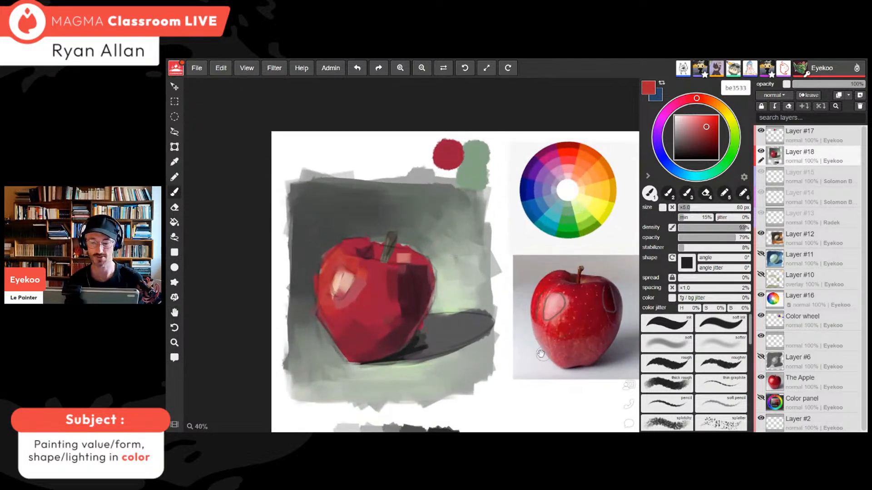
Select a rectangle around the apple painting on Layer #17 and add a new layer above it
left_click(847, 140)
left_click(174, 102)
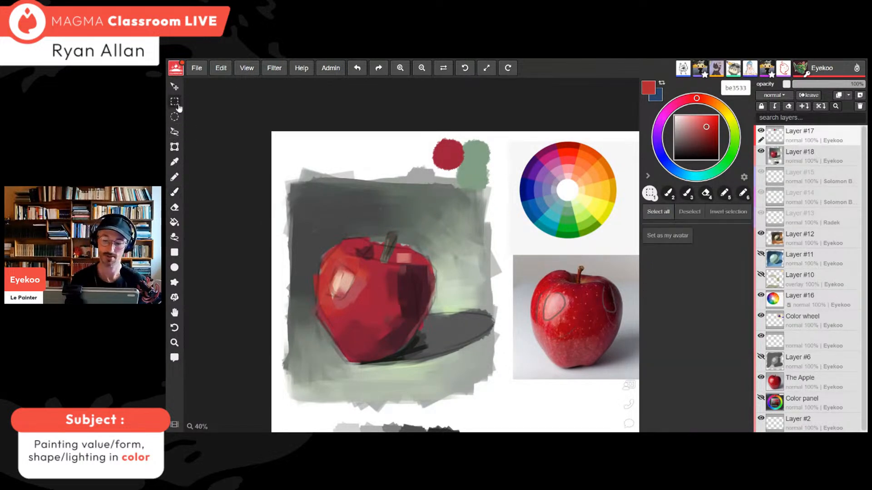
mouse_move(291, 181)
left_mouse_down()
mouse_move(432, 357)
mouse_move(493, 388)
left_mouse_up()
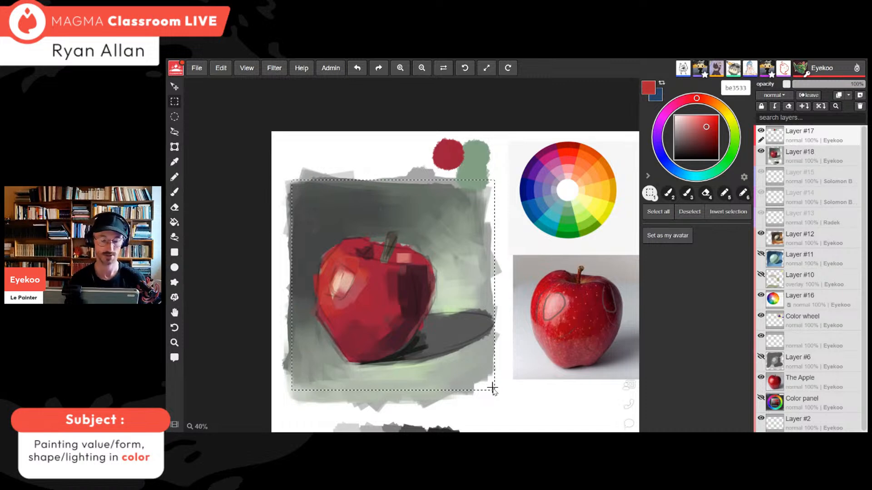
left_click(859, 95)
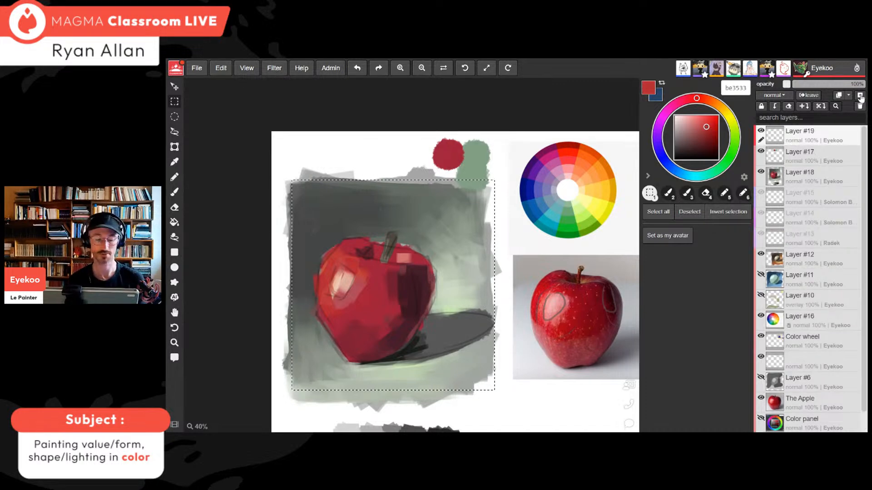
Try to move the selected area on the new layer into the blank space beside the apple photo
key("space")
left_click_drag(588, 346, 352, 289)
left_click(175, 86)
left_click_drag(204, 278, 526, 314)
scroll(525, 313, "down", 2)
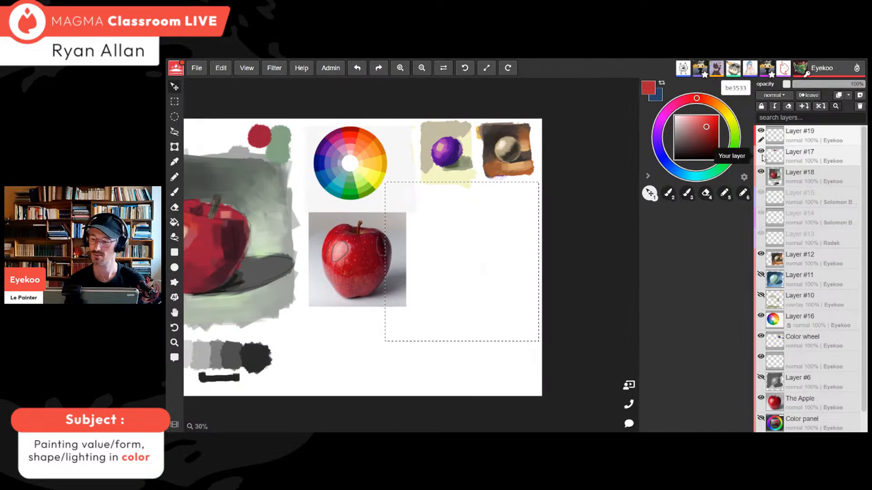
left_click(761, 152)
left_click(761, 152)
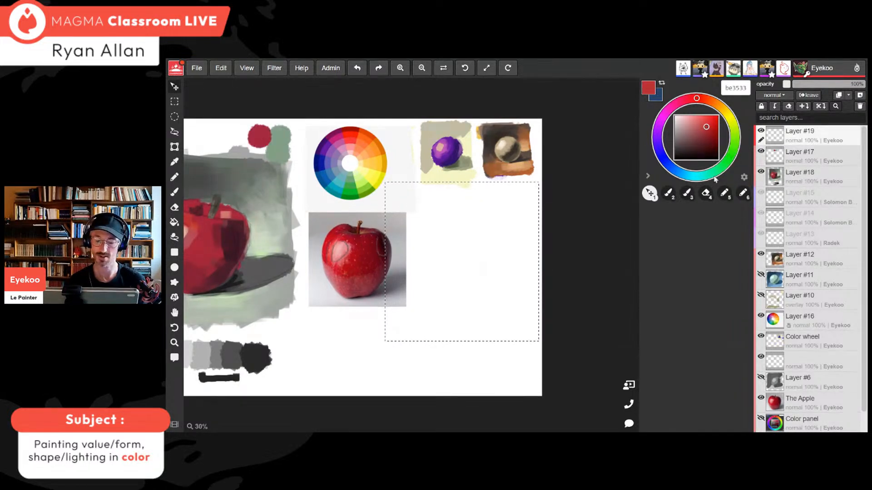
mouse_move(466, 311)
left_mouse_down()
mouse_move(235, 286)
mouse_move(251, 285)
left_mouse_up()
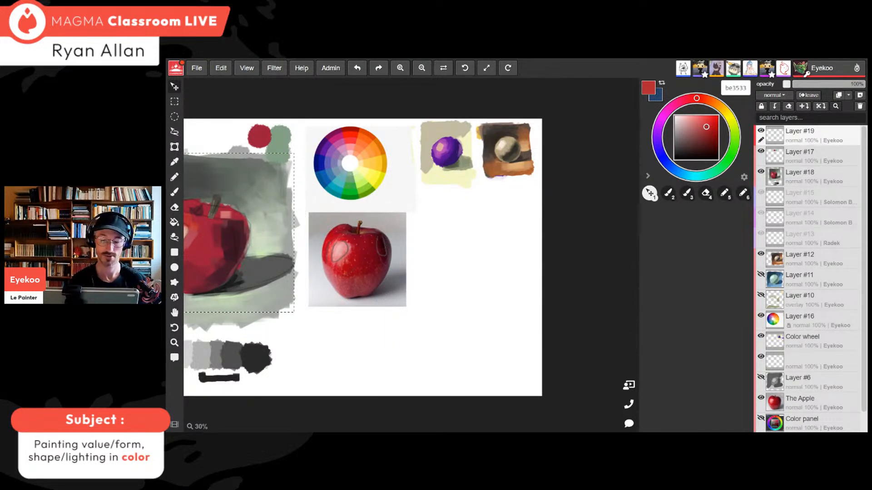
Copy the line sketch from Layer #17, paste it as a new layer, and place it to the right of the apple photo
double_click(835, 160)
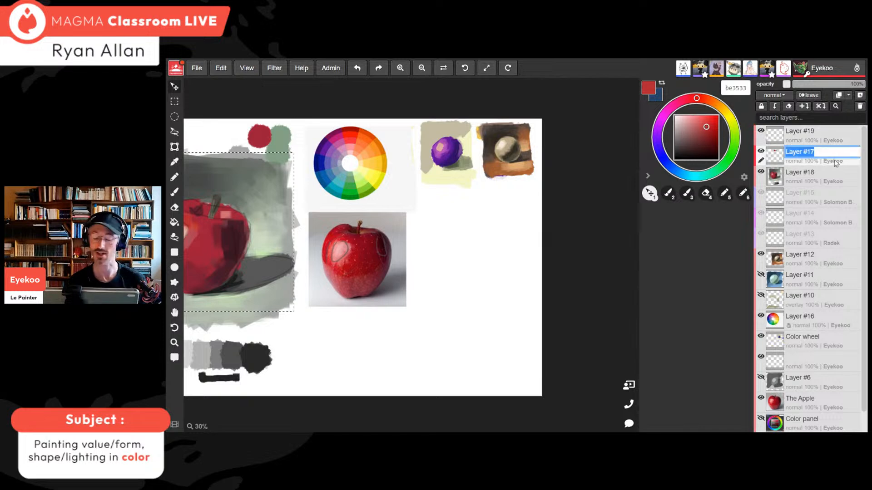
left_click(712, 271)
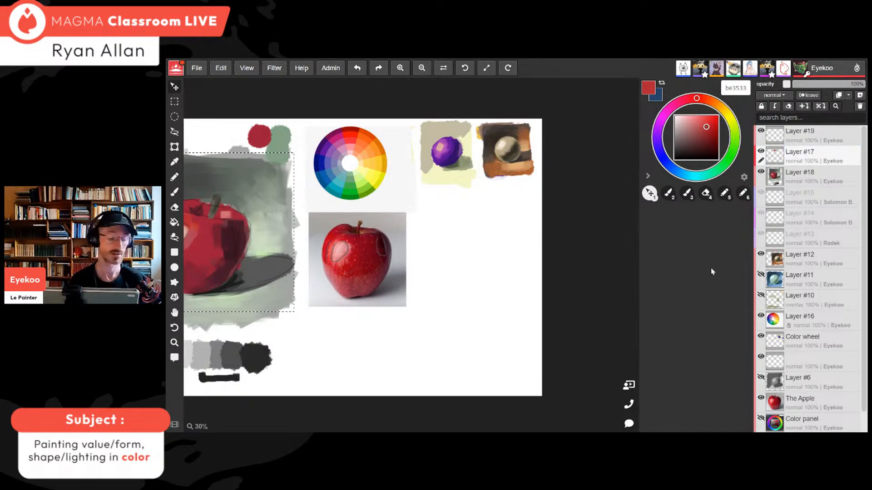
left_click(832, 143)
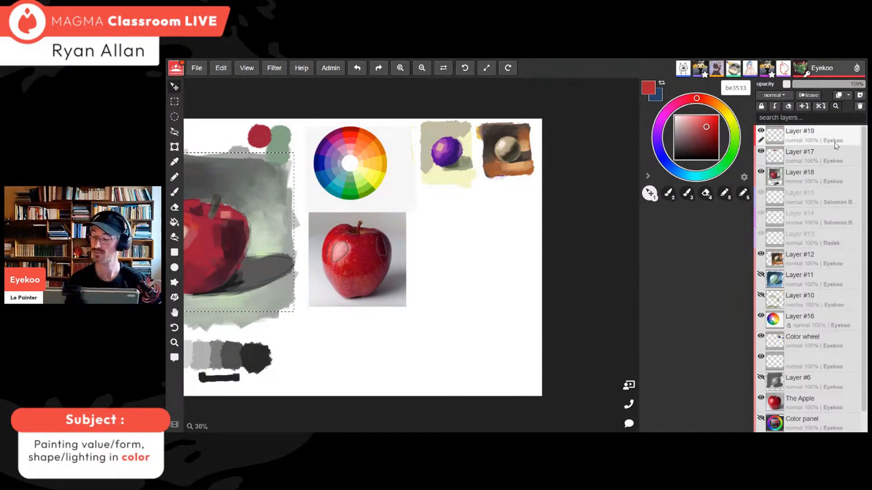
key("ctrl+v")
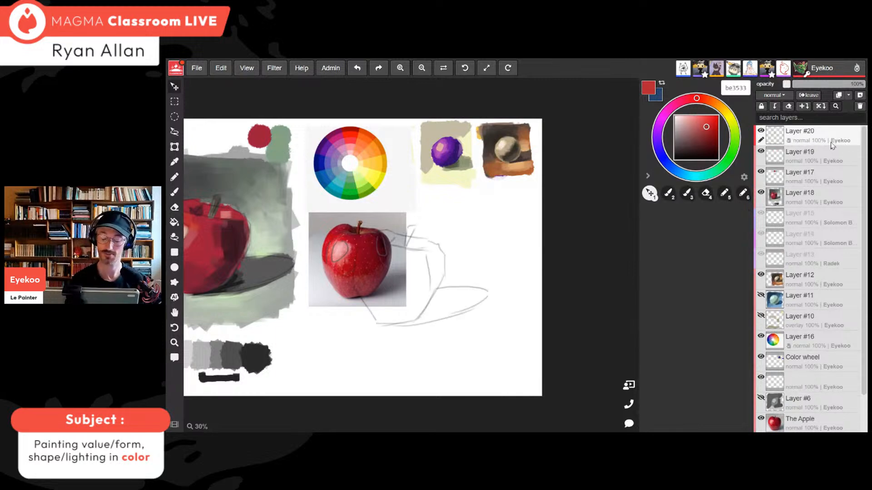
left_click_drag(412, 292, 483, 278)
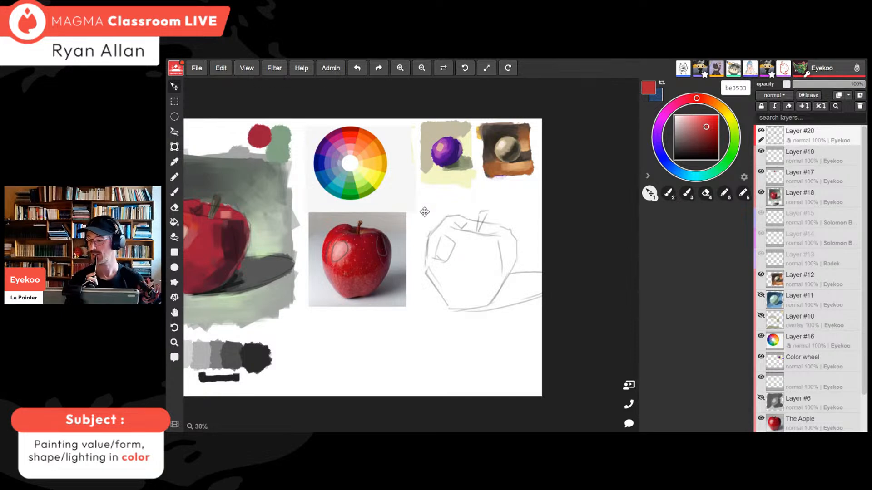
Examine the copied sketch's placement in relation to the finished study and the photo
key("ctrl+minus")
key("ctrl+minus")
key("ctrl+minus")
key("ctrl+minus")
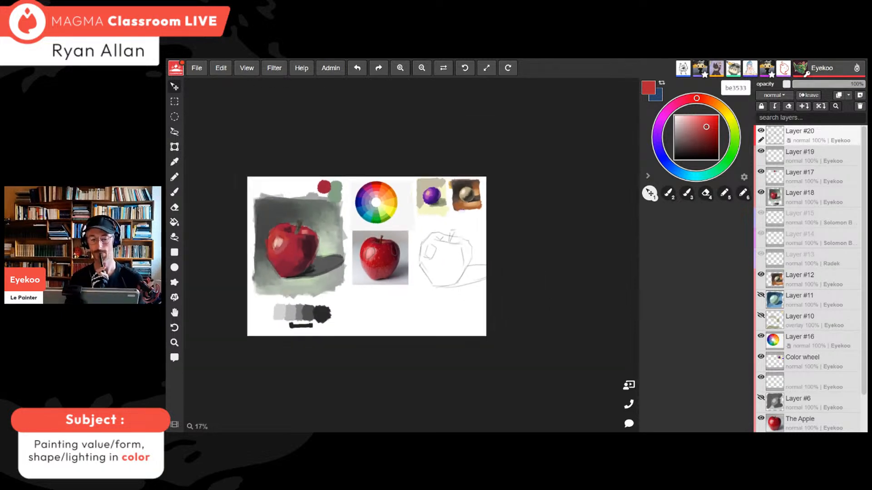
key("ctrl+equal")
key("ctrl+equal")
key("ctrl+equal")
key("ctrl+equal")
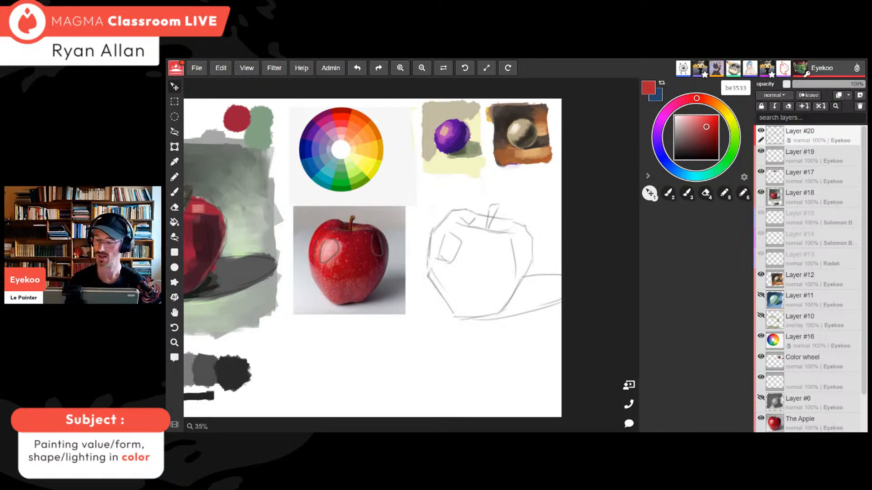
Choose the pale blue 85acbe and add a new layer beneath the copied line sketch
left_click(682, 173)
left_click(689, 125)
left_click_drag(688, 125, 687, 129)
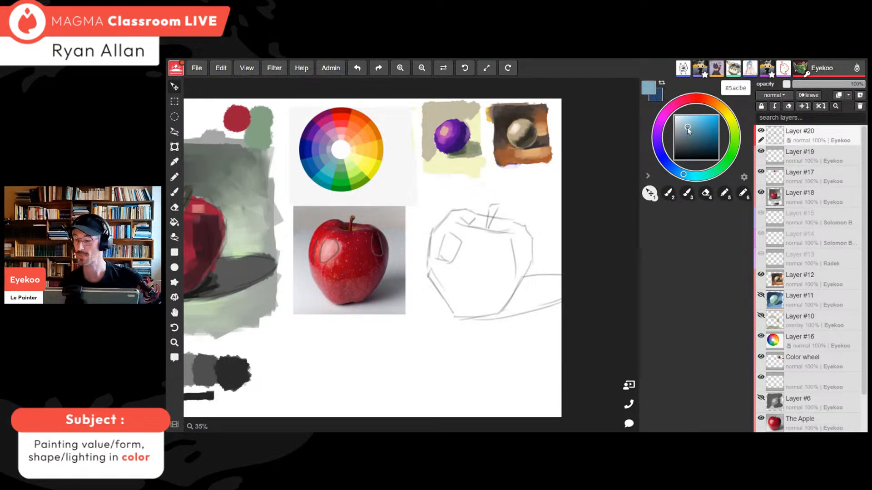
left_click(860, 95)
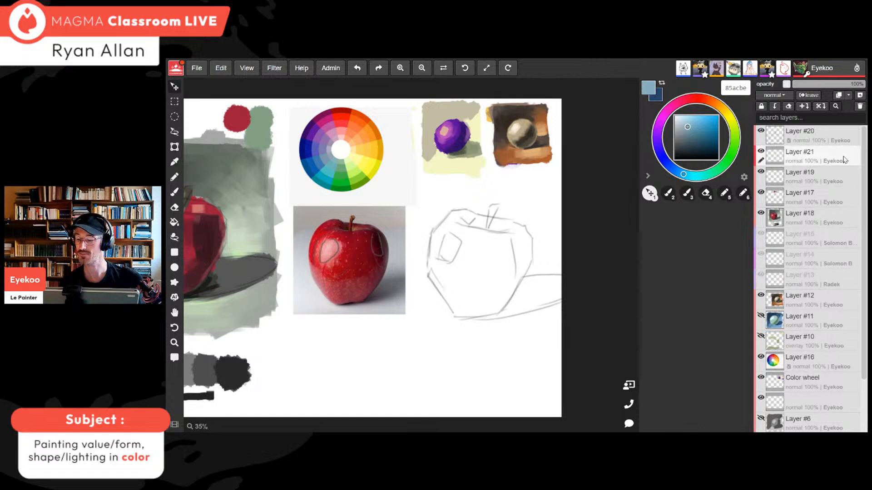
Set the brush to 490 px, 100% density and 100% opacity, and block in a flat blue ground behind the copied sketch
left_click(175, 193)
left_click(740, 207)
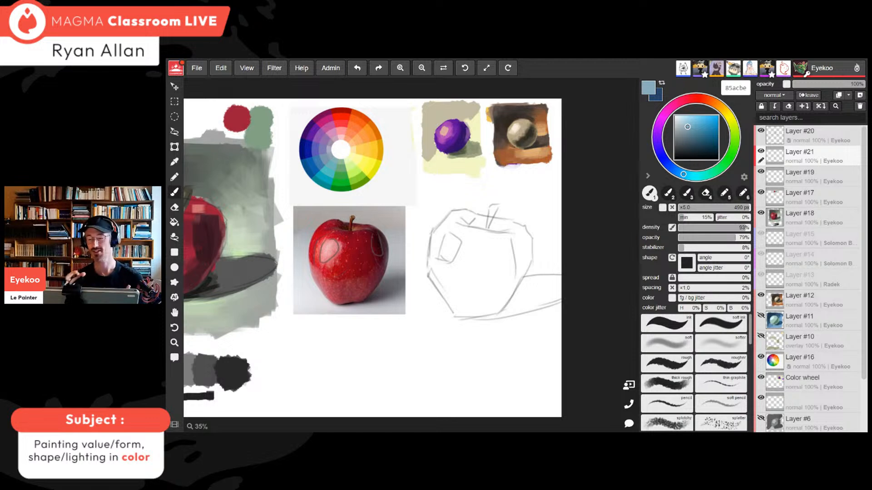
left_click(647, 175)
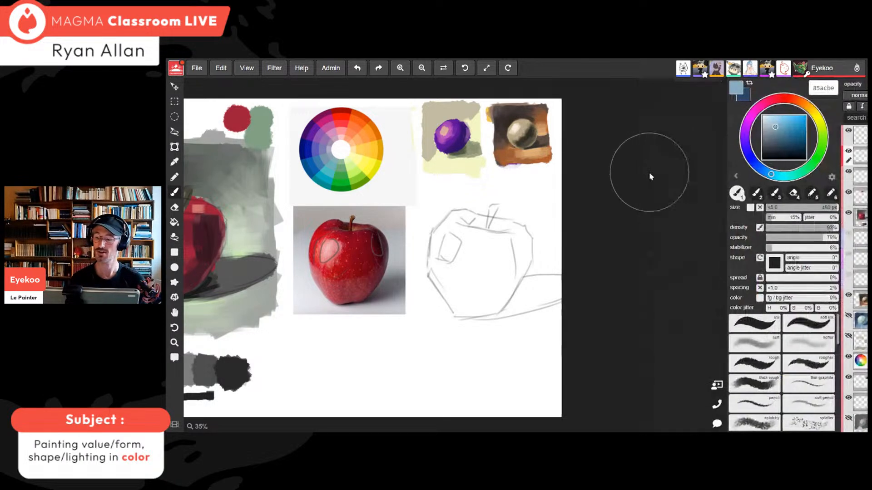
mouse_move(827, 238)
left_mouse_down()
mouse_move(840, 237)
mouse_move(840, 228)
left_mouse_up()
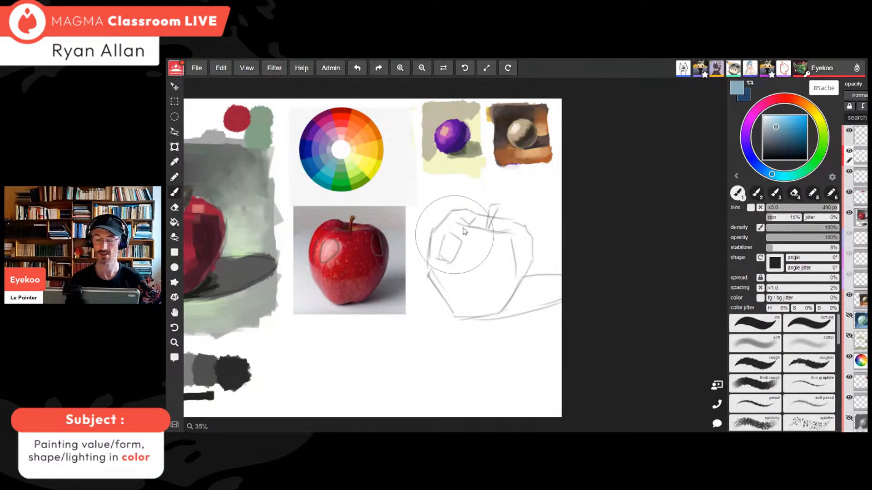
mouse_move(447, 214)
left_mouse_down()
mouse_move(451, 300)
mouse_move(486, 322)
mouse_move(533, 218)
mouse_move(543, 239)
mouse_move(473, 327)
mouse_move(431, 277)
mouse_move(436, 209)
mouse_move(567, 220)
left_mouse_up()
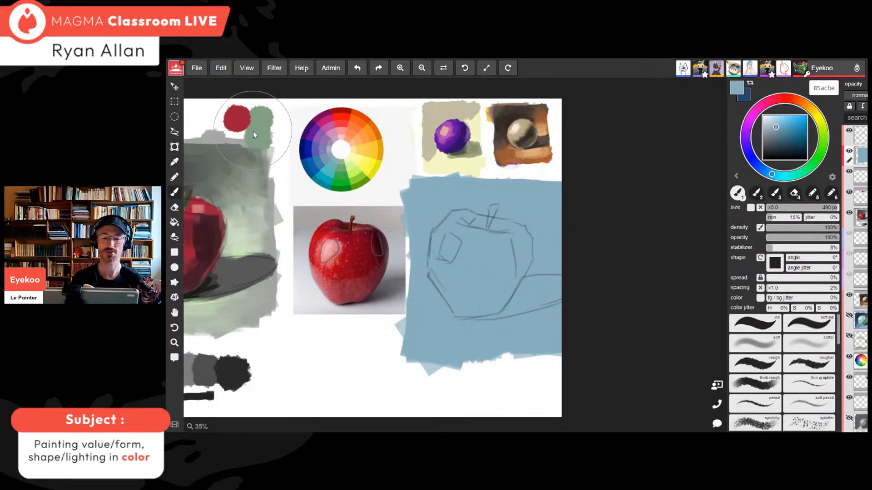
Try to block in the apple over the blue ground in the pinkish red a4345e, based on the red swatch
left_click(238, 120, "alt")
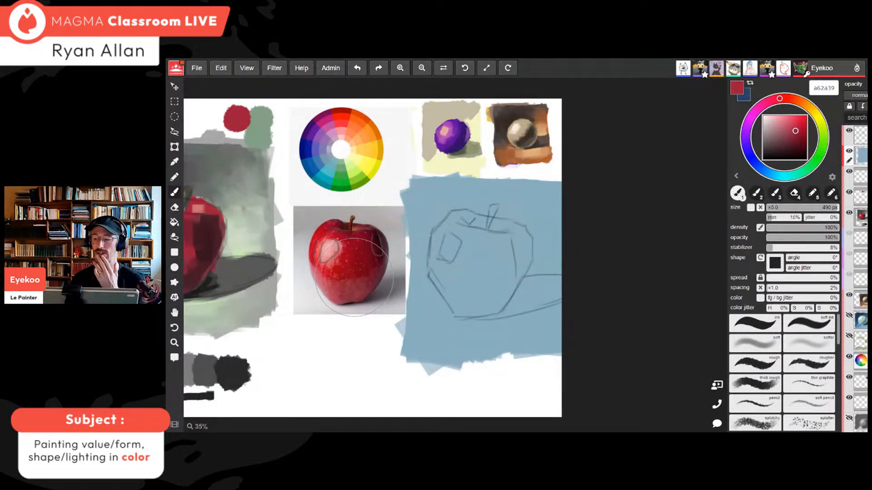
left_click_drag(780, 98, 768, 101)
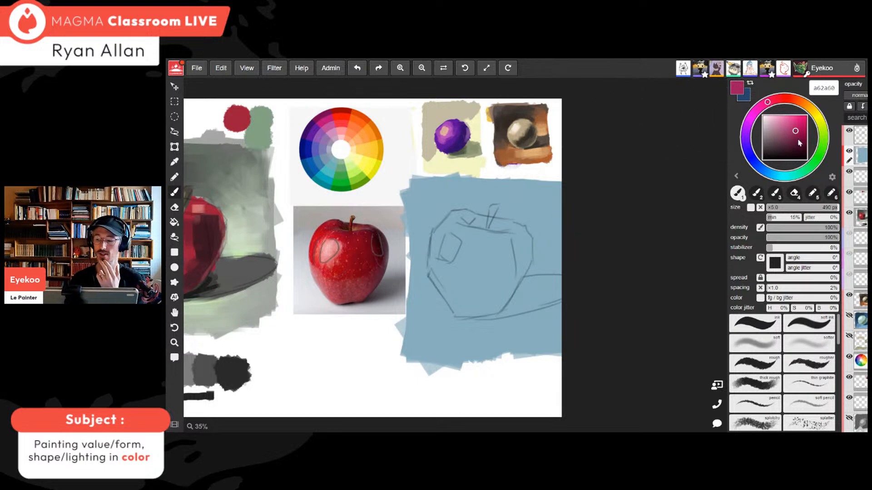
left_click_drag(798, 137, 792, 132)
left_click(768, 101)
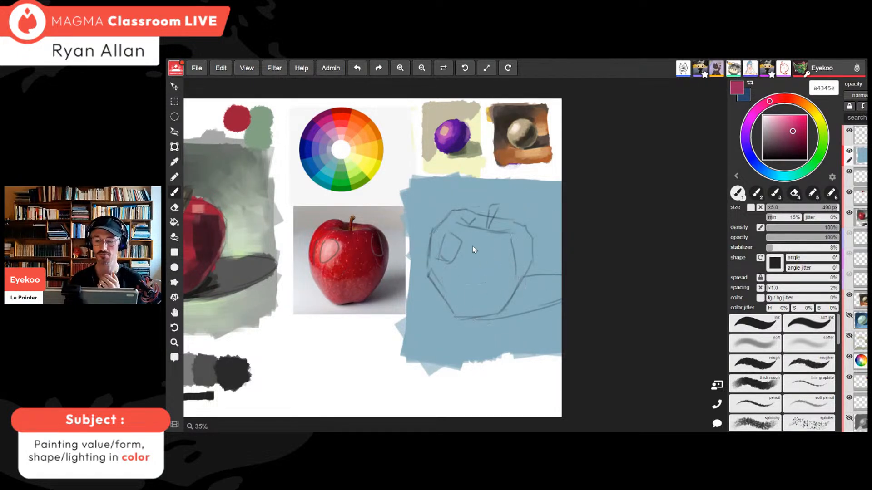
mouse_move(473, 248)
left_mouse_down()
mouse_move(463, 239)
mouse_move(477, 284)
left_mouse_up()
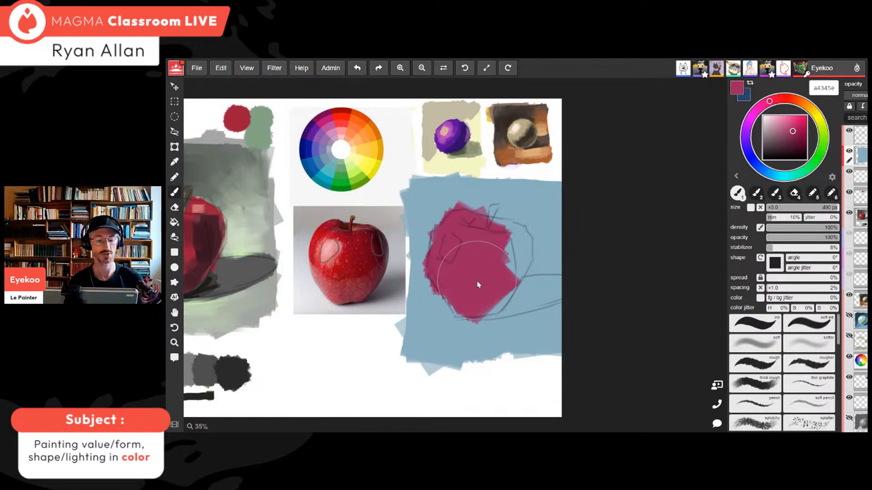
key("ctrl+z")
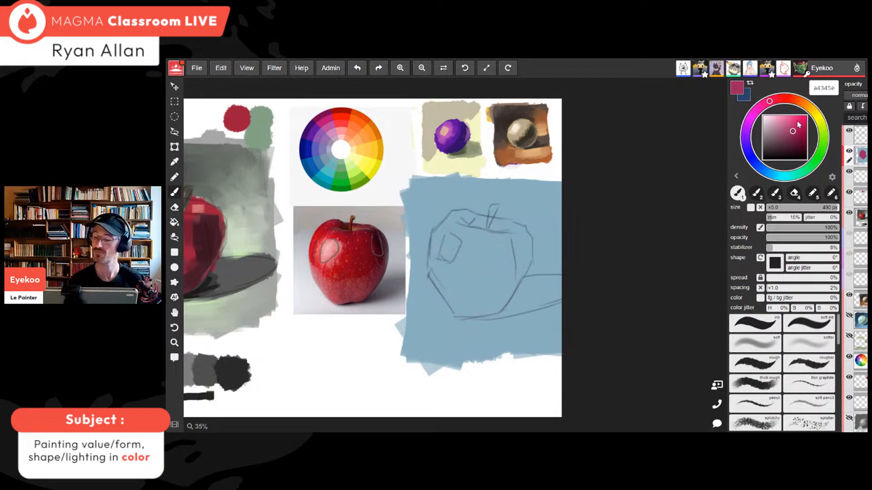
Choose the red 9e2f48 and block in the whole apple silhouette over the sketch with a 390 px brush at 0% minimum size
left_click(775, 104)
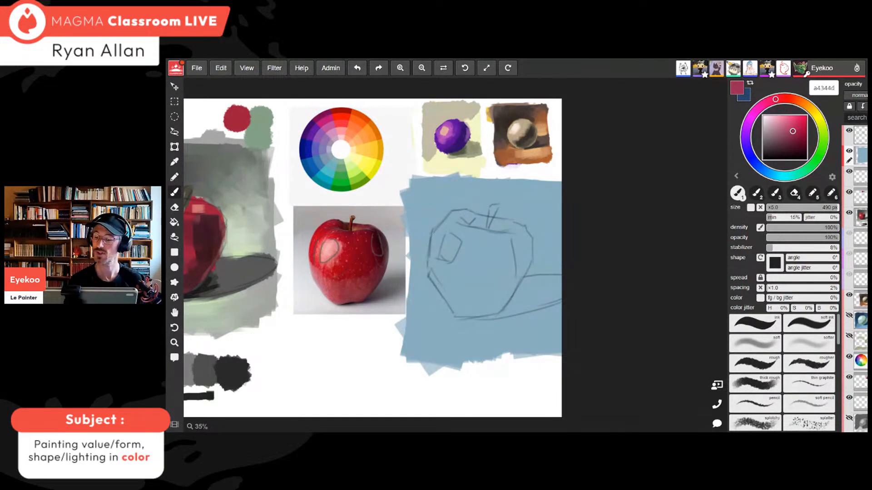
left_click(793, 133)
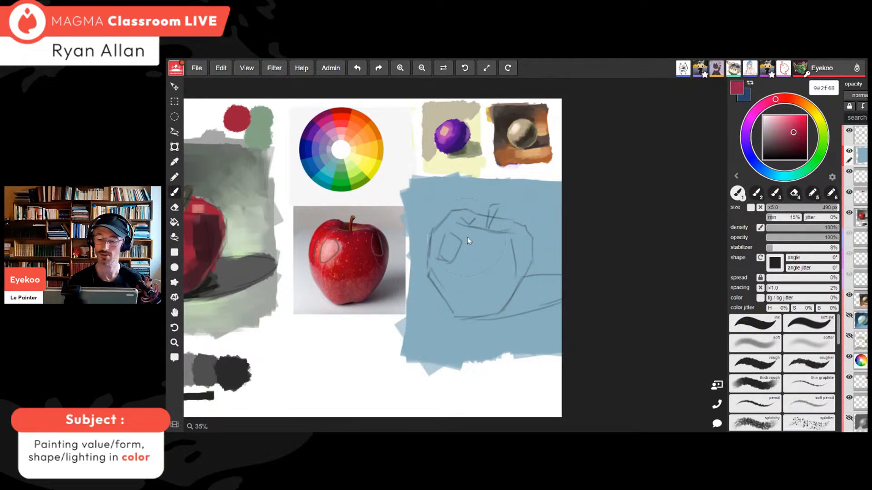
mouse_move(469, 241)
left_mouse_down()
mouse_move(454, 254)
mouse_move(472, 286)
mouse_move(494, 278)
left_mouse_up()
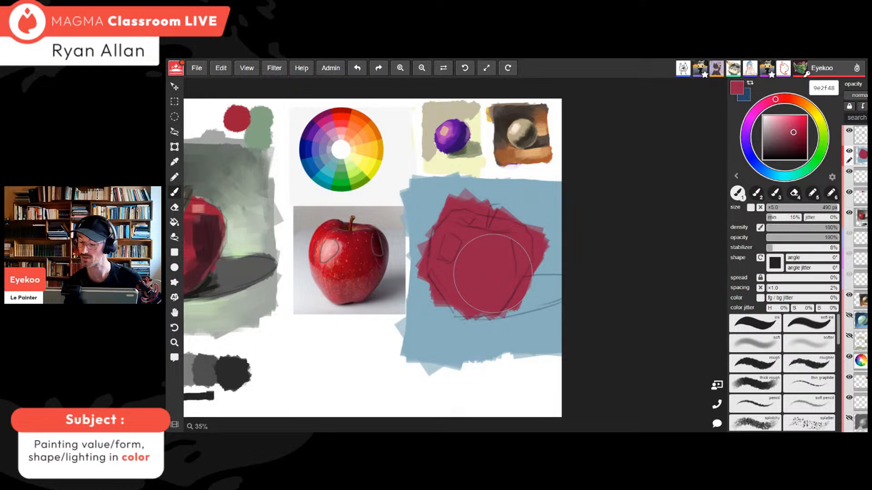
key("ctrl+z")
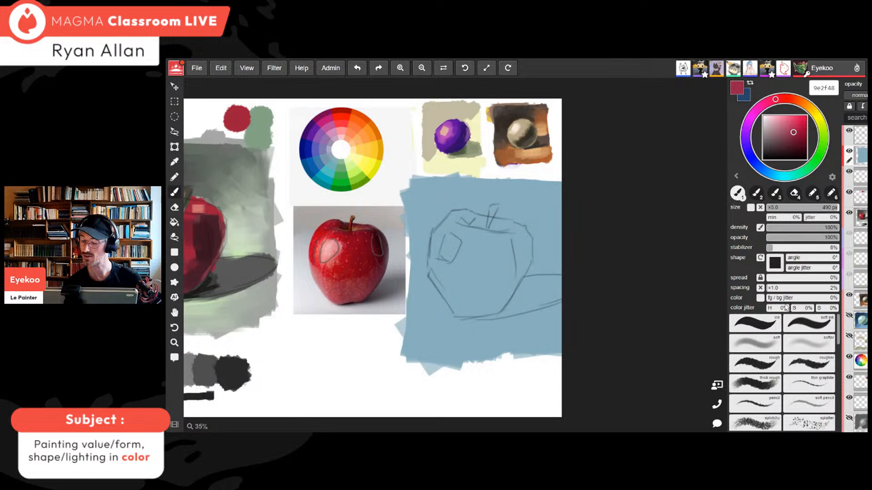
left_click(823, 208)
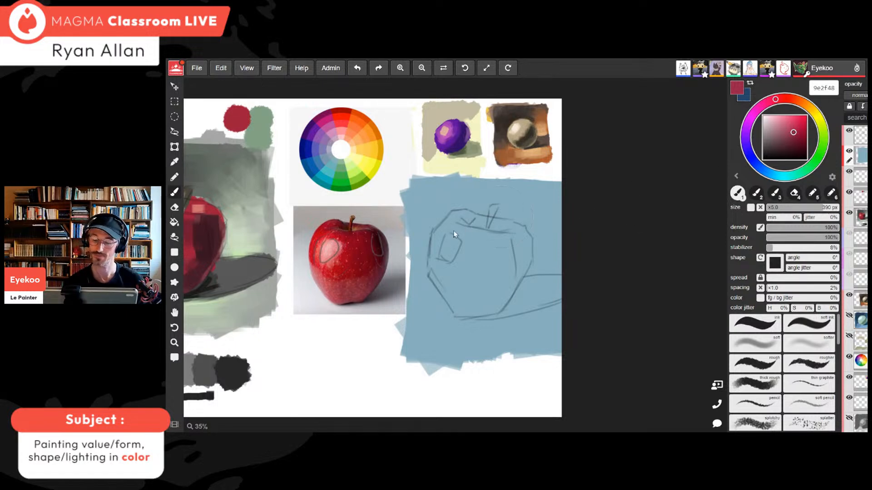
mouse_move(462, 225)
left_mouse_down()
mouse_move(454, 272)
mouse_move(471, 293)
mouse_move(510, 230)
mouse_move(515, 261)
left_mouse_up()
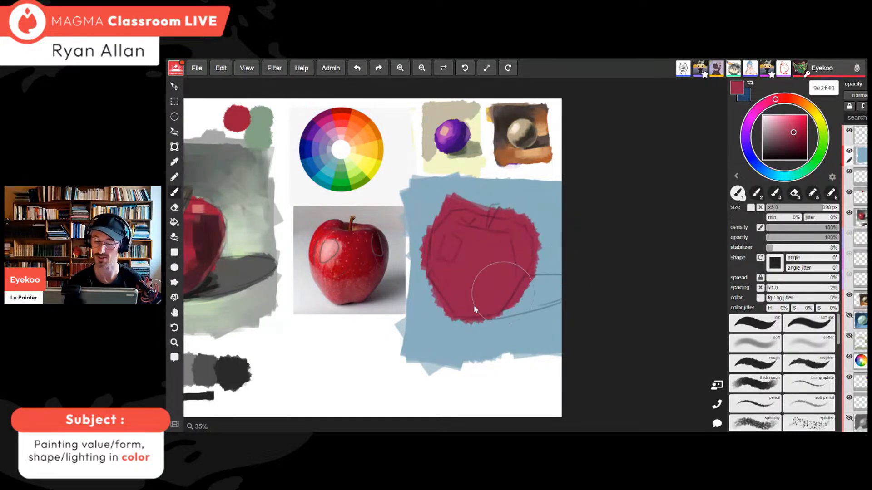
Sample the ground blue 85acbe and trim the apple's top edge with a 180 px brush
left_click(454, 190, "alt")
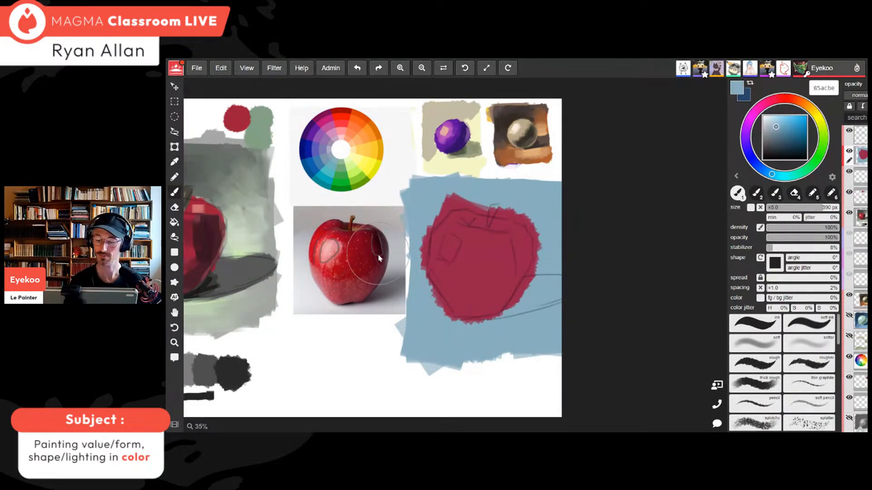
key("bracketleft")
key("bracketleft")
key("bracketleft")
key("bracketleft")
key("bracketleft")
key("bracketleft")
key("bracketleft")
mouse_move(455, 195)
left_mouse_down()
mouse_move(414, 238)
mouse_move(464, 193)
left_mouse_up()
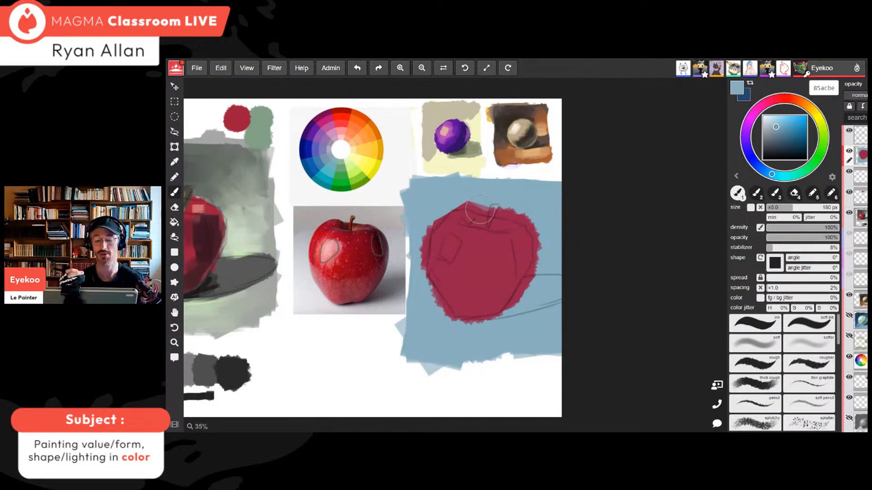
Paint a swatch of the ground blue 85acbe below the apple photo and overlap it with a darker teal swatch in 518a95
left_click(778, 127)
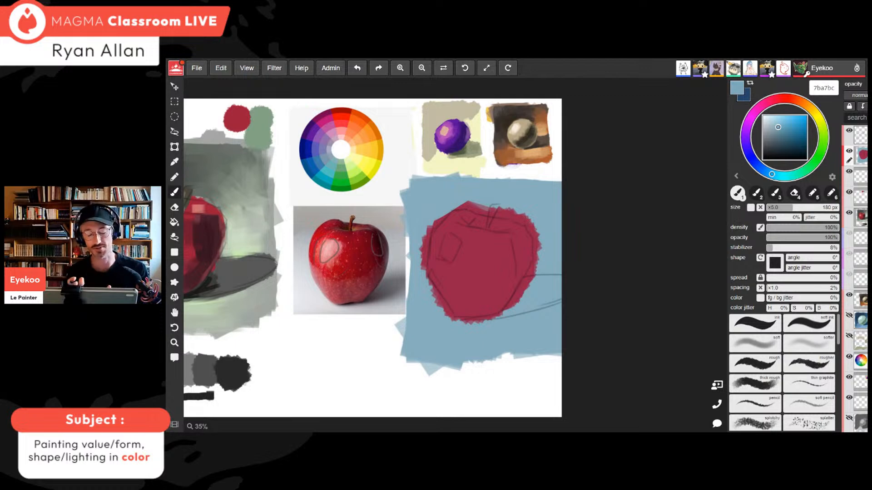
left_click(436, 318, "alt")
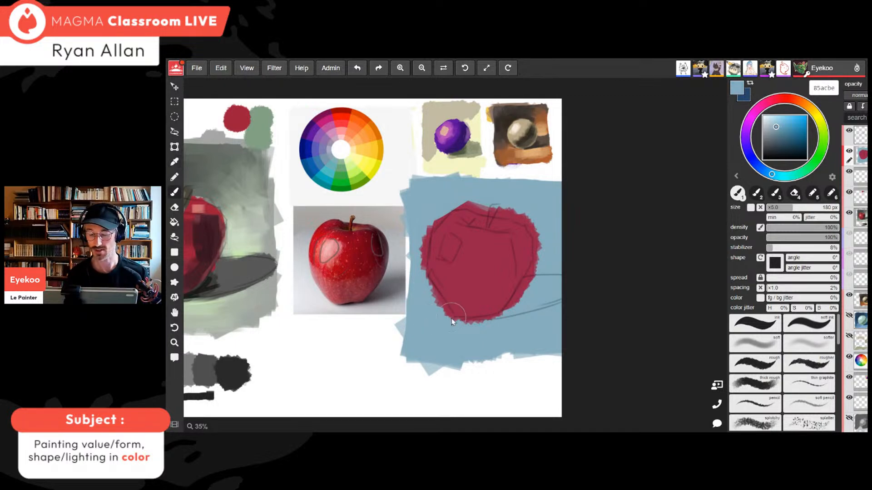
mouse_move(372, 357)
left_mouse_down()
mouse_move(358, 371)
mouse_move(367, 386)
left_mouse_up()
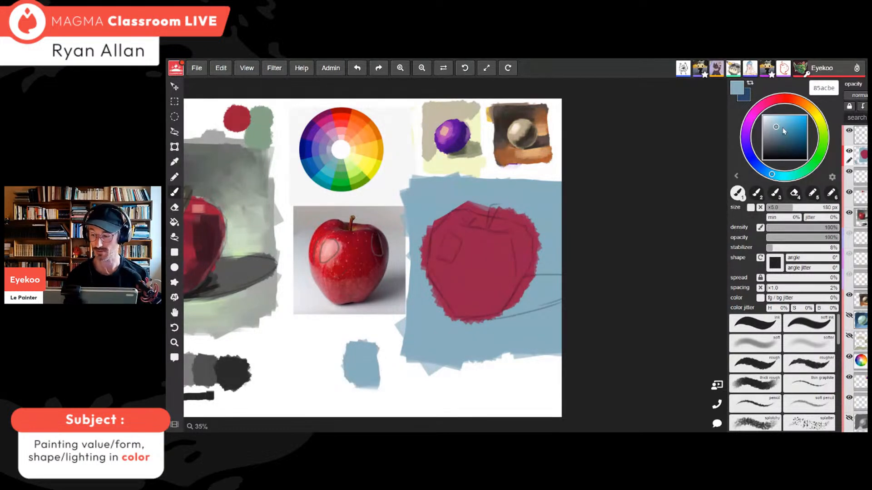
left_click_drag(783, 132, 775, 129)
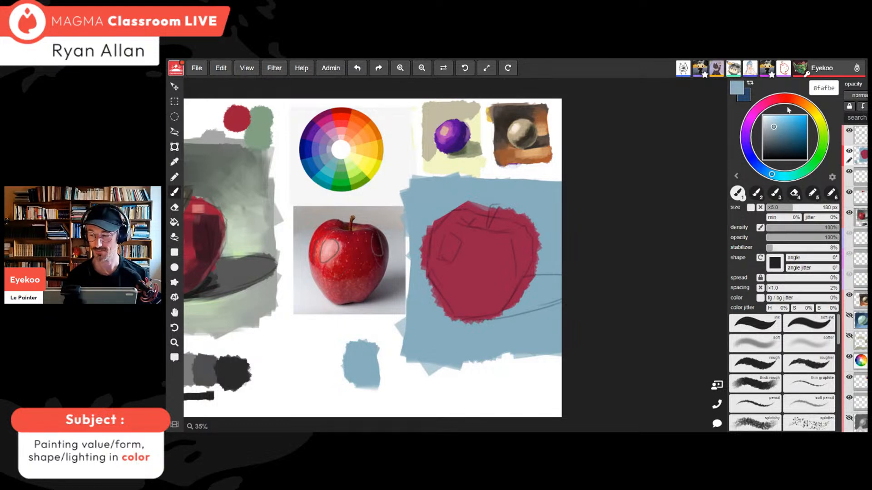
left_click(773, 175)
left_click_drag(774, 175, 777, 175)
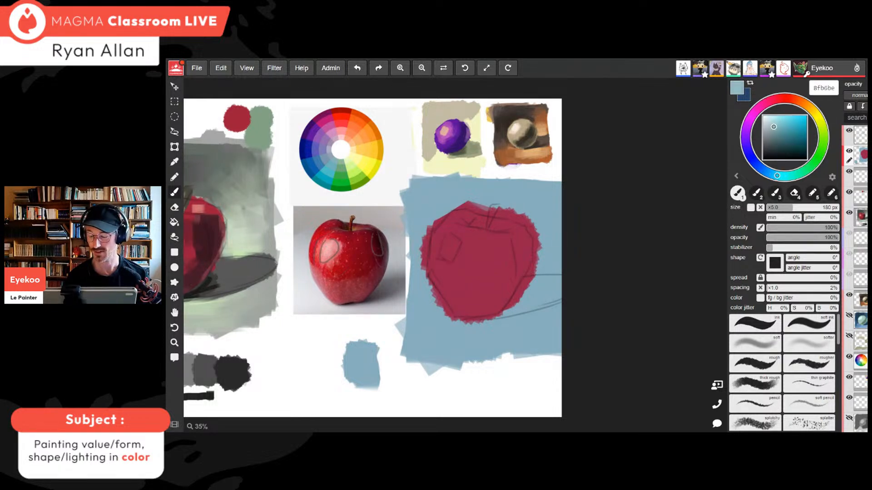
left_click_drag(773, 129, 782, 133)
left_click_drag(378, 373, 380, 384)
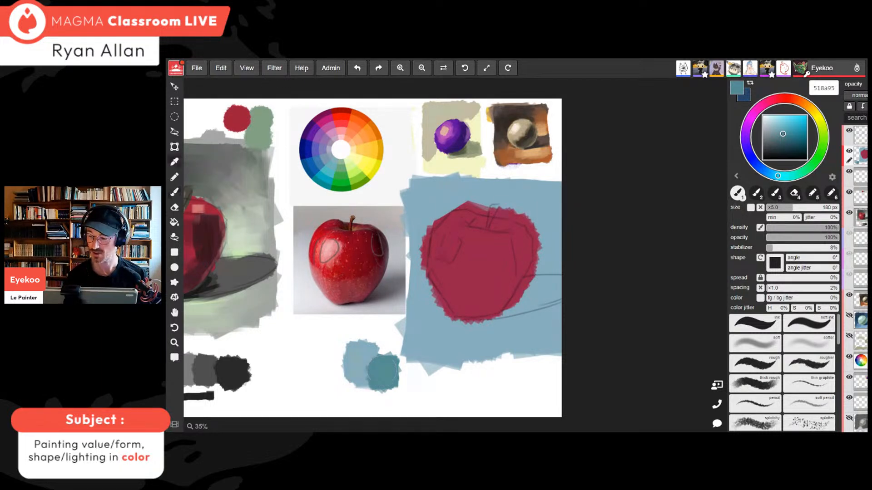
Compare the two swatches and repaint the darker one in the bluer 578fa9
left_click(362, 367, "alt")
left_click(382, 371, "alt")
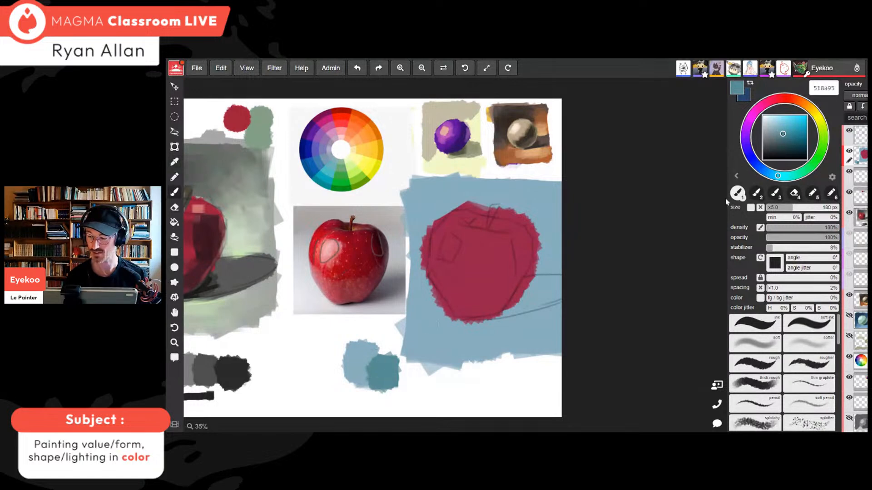
left_click_drag(777, 175, 784, 176)
left_click(364, 357, "alt")
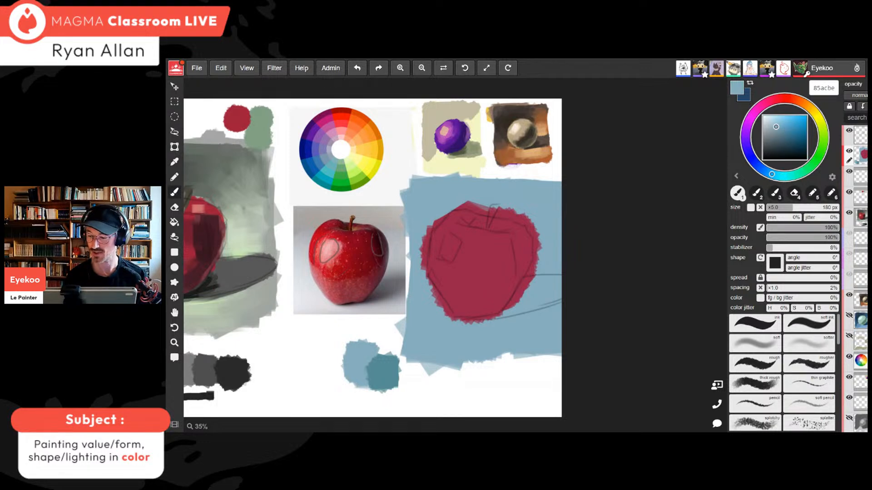
left_click_drag(776, 127, 784, 130)
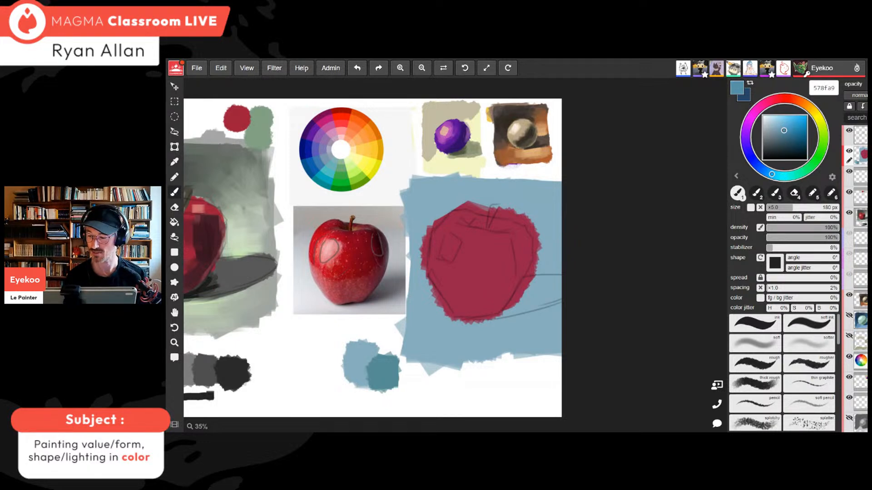
left_click_drag(383, 372, 360, 378)
Compare the swatches again and repaint the darker one in the greener 54939e
left_click(367, 368, "alt")
left_click(365, 368, "alt")
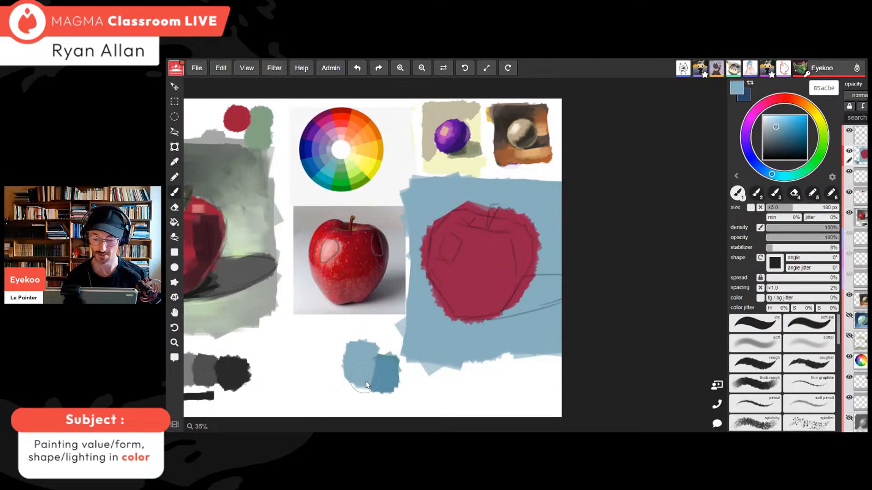
left_click(386, 366, "alt")
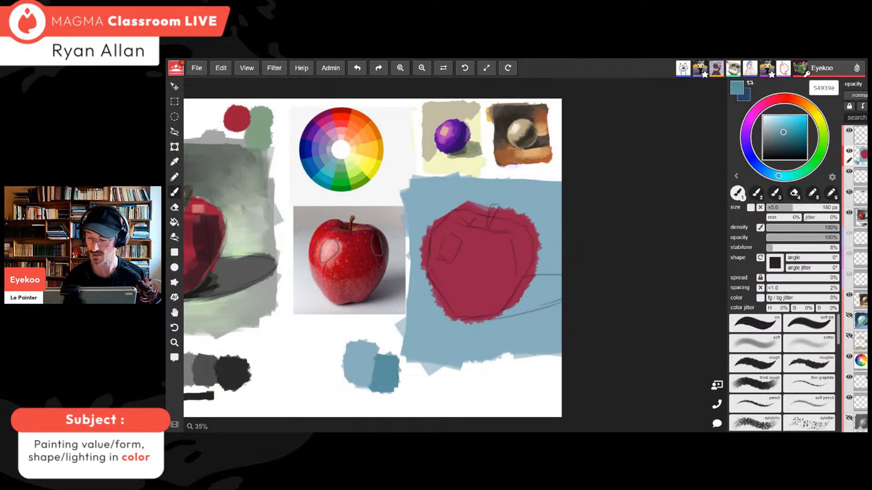
left_click_drag(403, 361, 384, 390)
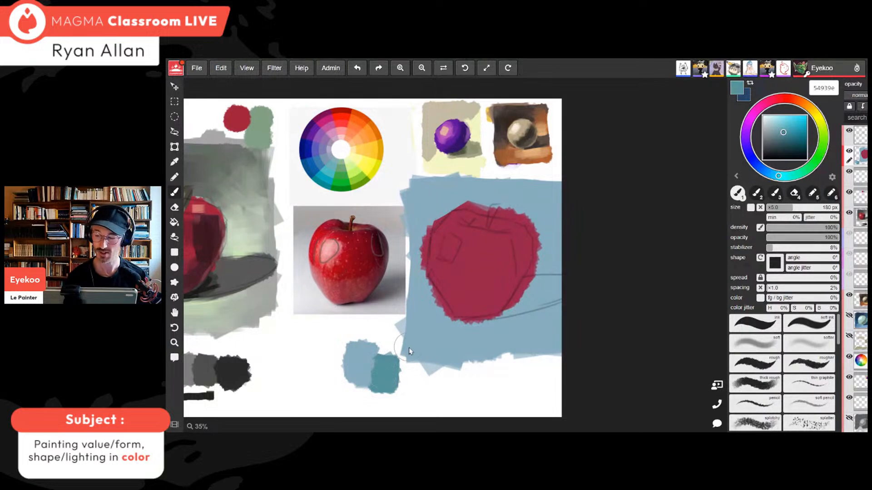
Add a deeper teal 3c6971 over the lower part of the darker swatch and resample the light blue 85acbe
left_click(786, 140)
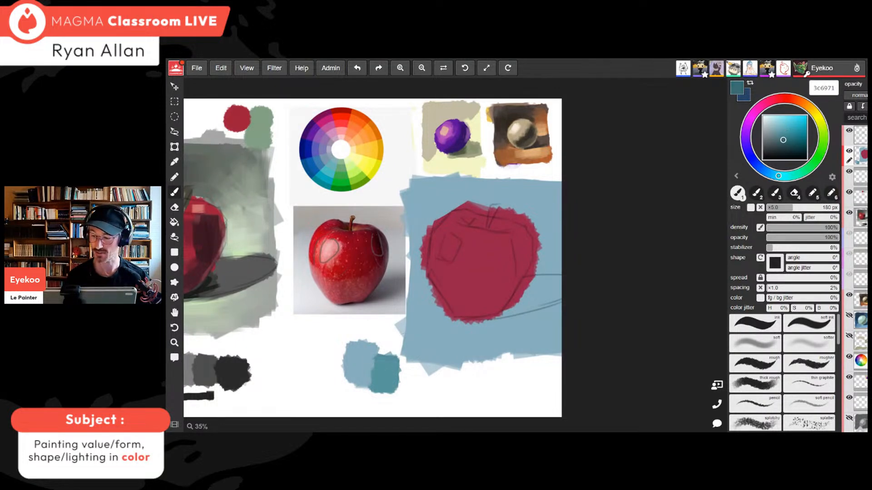
mouse_move(398, 377)
left_mouse_down()
mouse_move(386, 370)
mouse_move(379, 391)
mouse_move(396, 382)
mouse_move(357, 362)
mouse_move(355, 387)
left_mouse_up()
left_click(364, 365, "alt")
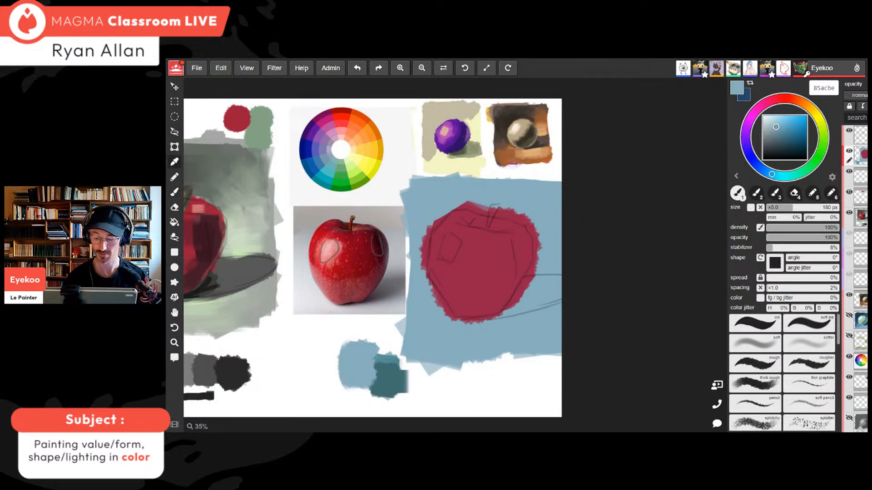
Paint the background around the apple in deep teal 3d6971 at 180 px, and fill the cast shadow at 80 px
left_click(386, 385, "alt")
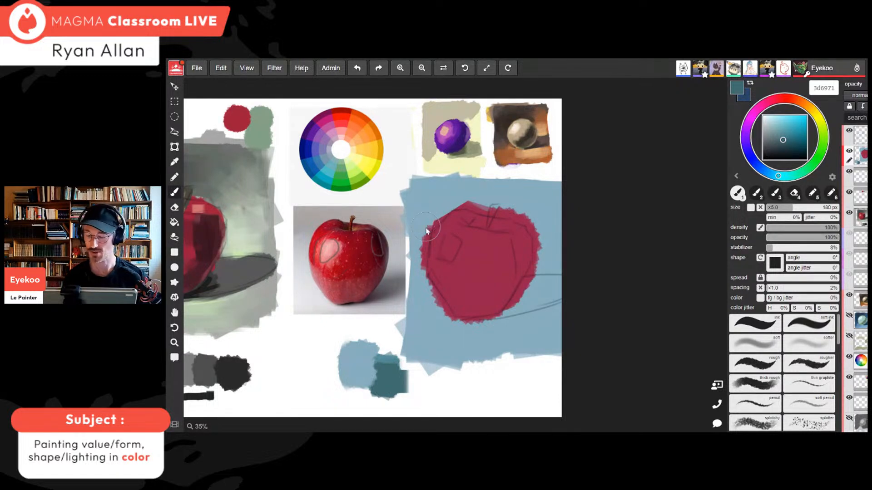
mouse_move(408, 239)
left_mouse_down()
mouse_move(411, 291)
mouse_move(413, 214)
mouse_move(434, 218)
mouse_move(456, 193)
mouse_move(545, 195)
mouse_move(464, 198)
mouse_move(538, 211)
mouse_move(535, 200)
mouse_move(545, 210)
mouse_move(414, 257)
mouse_move(415, 237)
mouse_move(413, 343)
mouse_move(436, 318)
mouse_move(407, 345)
left_mouse_up()
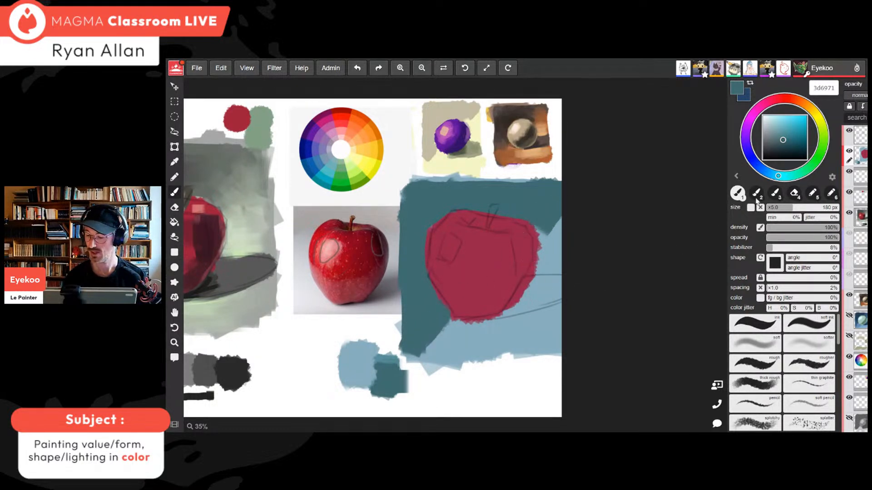
left_click(779, 208)
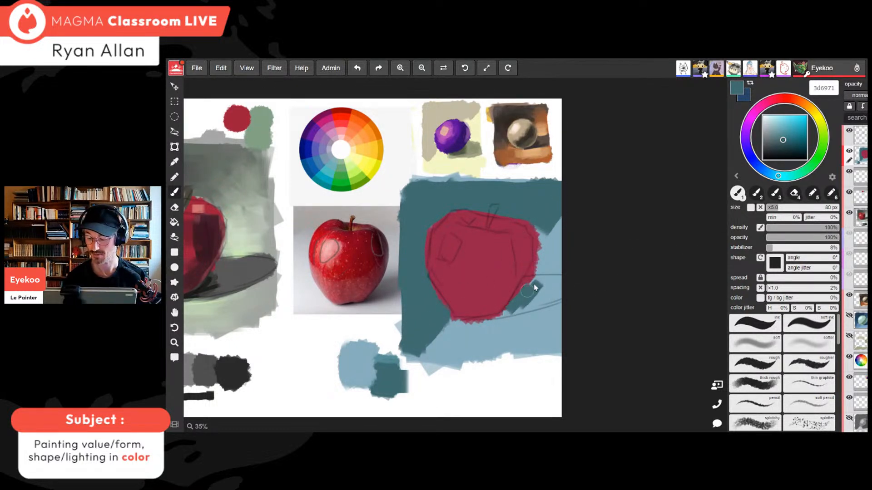
mouse_move(531, 303)
left_mouse_down()
mouse_move(552, 291)
mouse_move(537, 282)
mouse_move(552, 286)
left_mouse_up()
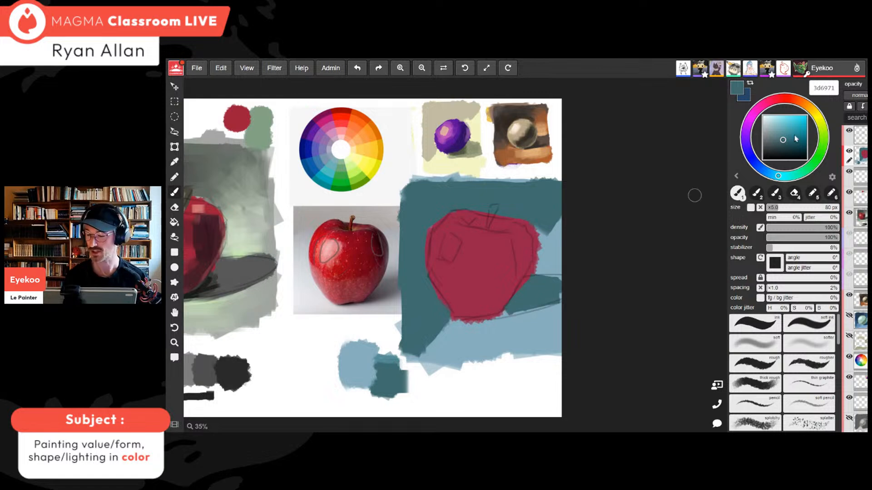
Try the cast shadow in olive 69713d, brown 71593d and grey-brown 777067, and repaint it in the background teal 3d6971
left_click_drag(819, 149, 821, 123)
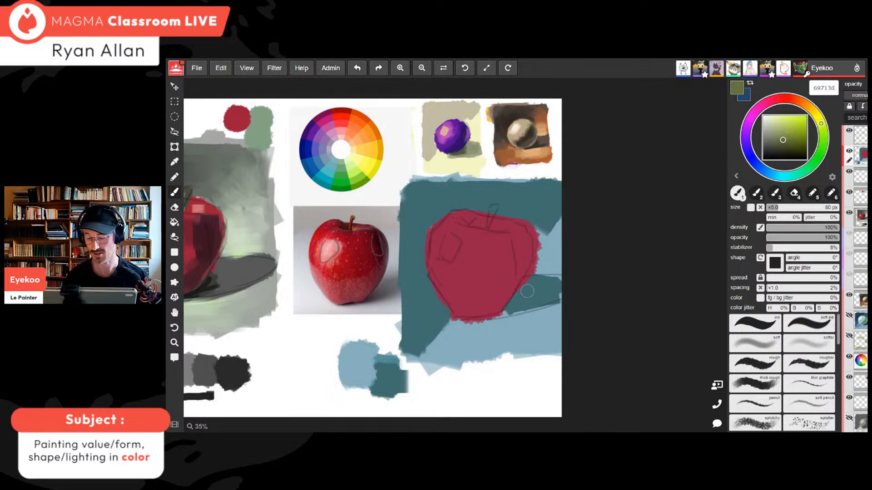
mouse_move(527, 291)
left_mouse_down()
mouse_move(517, 303)
mouse_move(559, 297)
left_mouse_up()
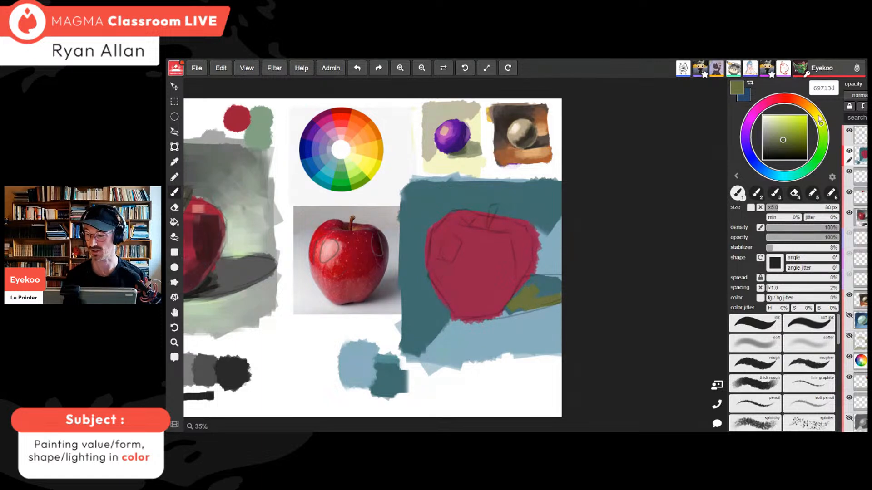
left_click_drag(821, 123, 805, 105)
mouse_move(532, 295)
left_mouse_down()
mouse_move(522, 303)
mouse_move(559, 296)
mouse_move(524, 300)
mouse_move(547, 290)
mouse_move(552, 304)
mouse_move(497, 313)
left_mouse_up()
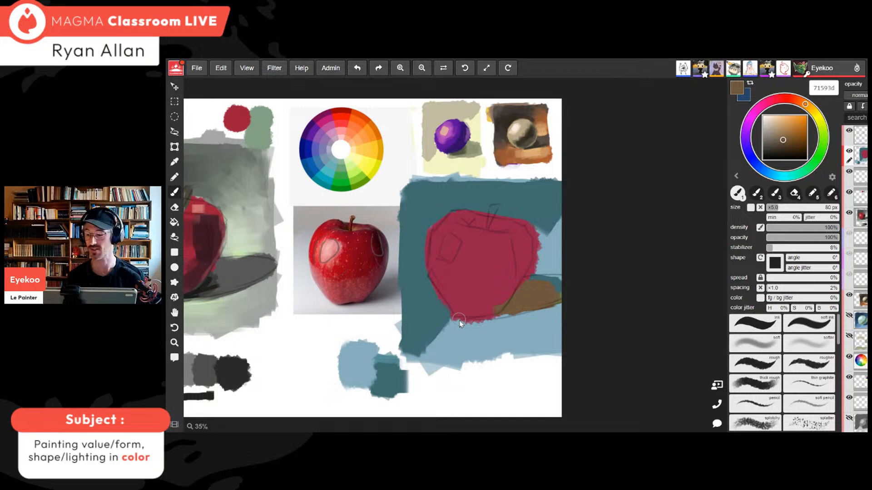
left_click_drag(775, 143, 772, 138)
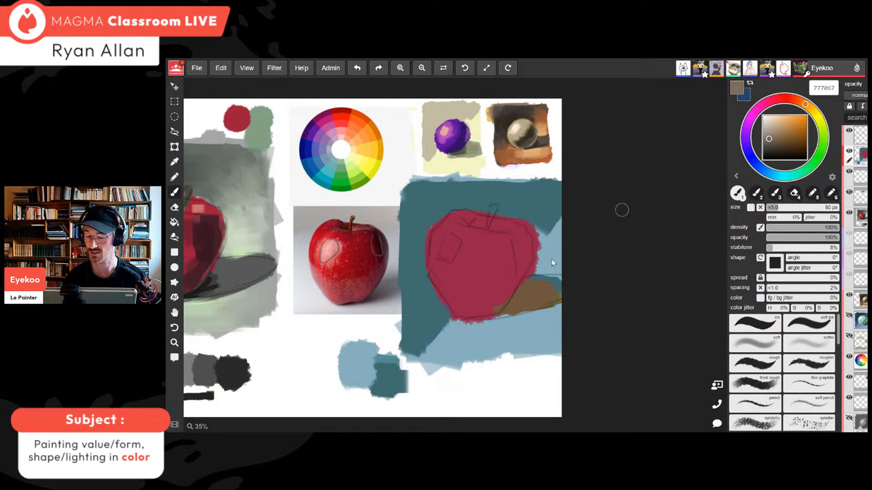
mouse_move(531, 295)
left_mouse_down()
mouse_move(518, 302)
mouse_move(544, 293)
mouse_move(538, 281)
mouse_move(562, 287)
mouse_move(514, 310)
left_mouse_up()
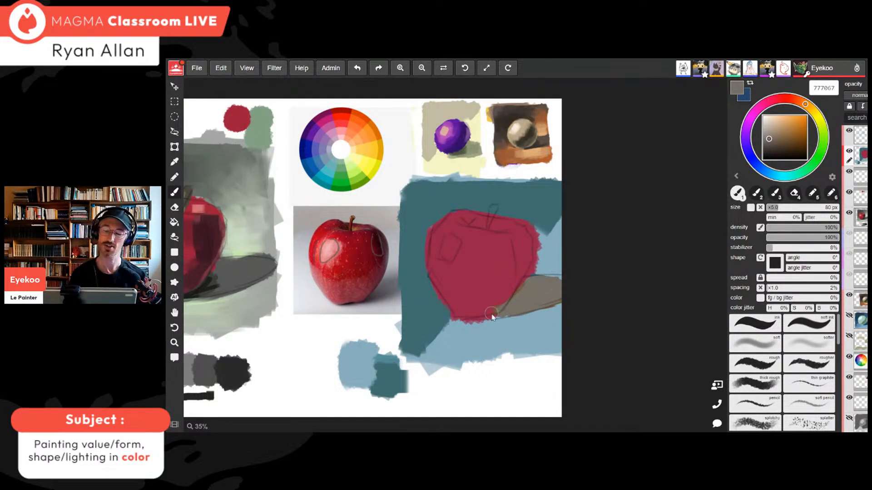
left_click(390, 376, "alt")
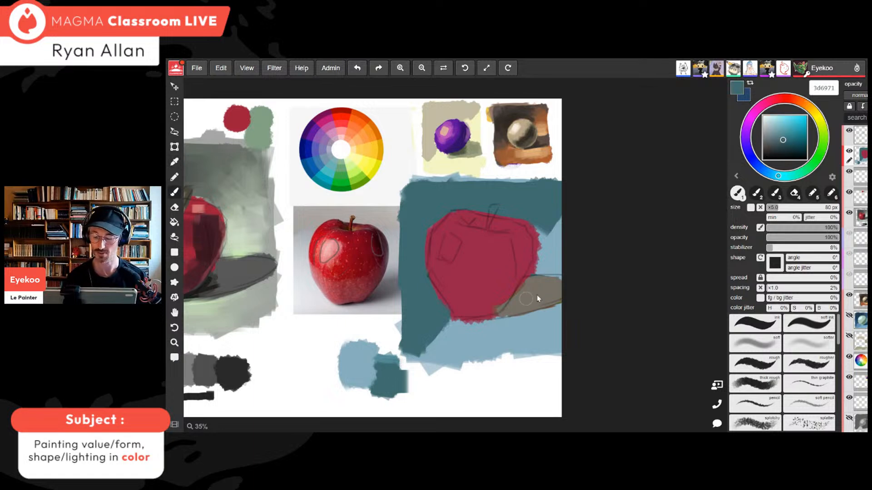
mouse_move(529, 289)
left_mouse_down()
mouse_move(522, 298)
mouse_move(547, 311)
mouse_move(556, 298)
mouse_move(529, 288)
mouse_move(503, 316)
left_mouse_up()
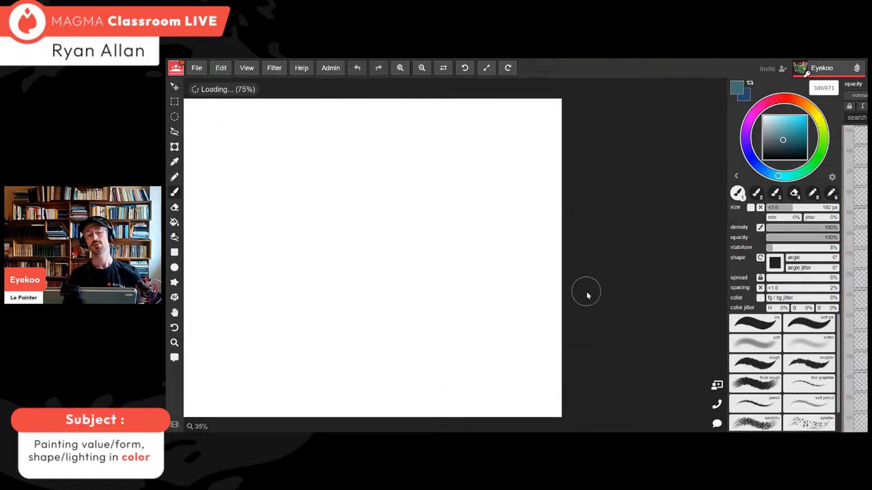
Paint the upper-left background behind the apple in a darker teal 233f3f at 180 px, starting from the sampled background colour
key("i")
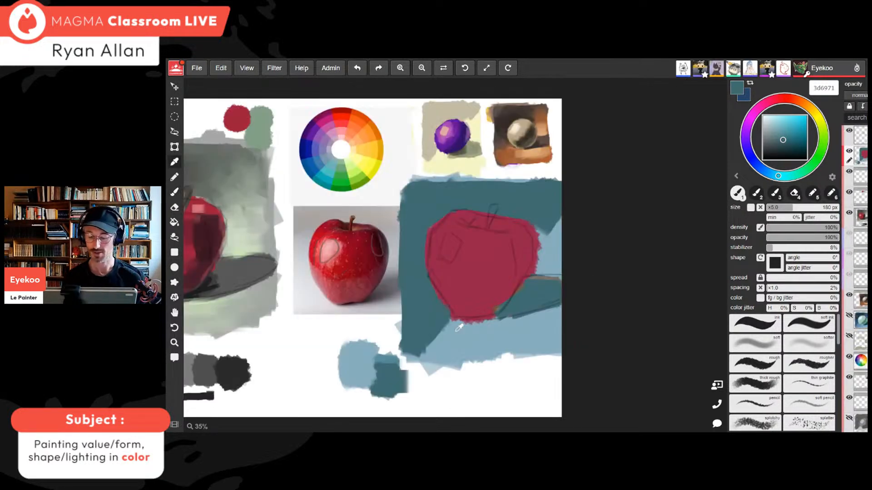
left_click(456, 332, "alt")
left_click(422, 212, "alt")
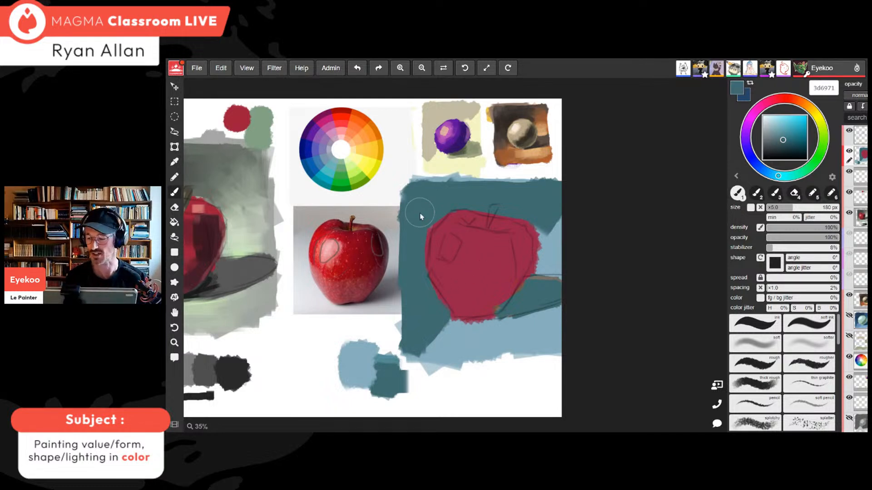
left_click(785, 144)
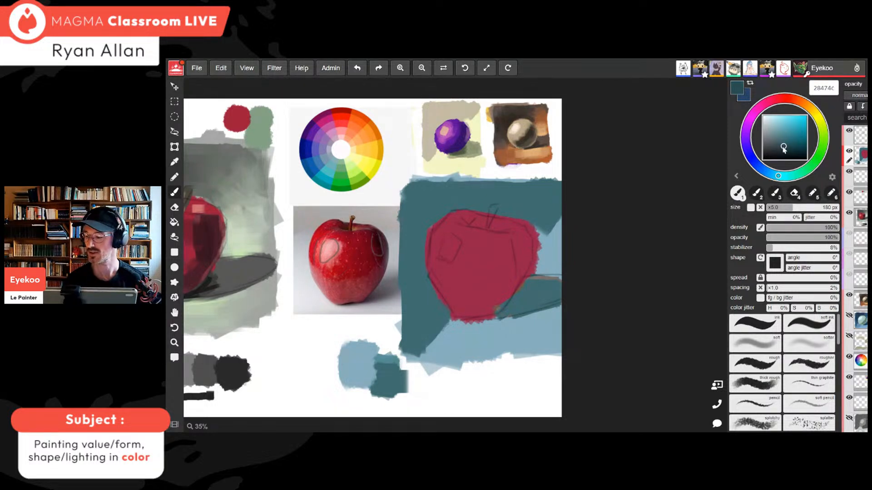
left_click_drag(781, 180, 787, 176)
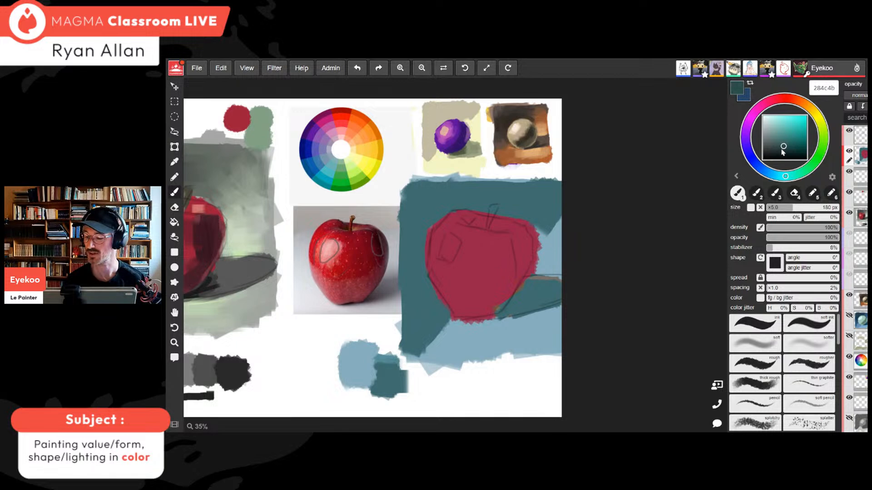
left_click(782, 148)
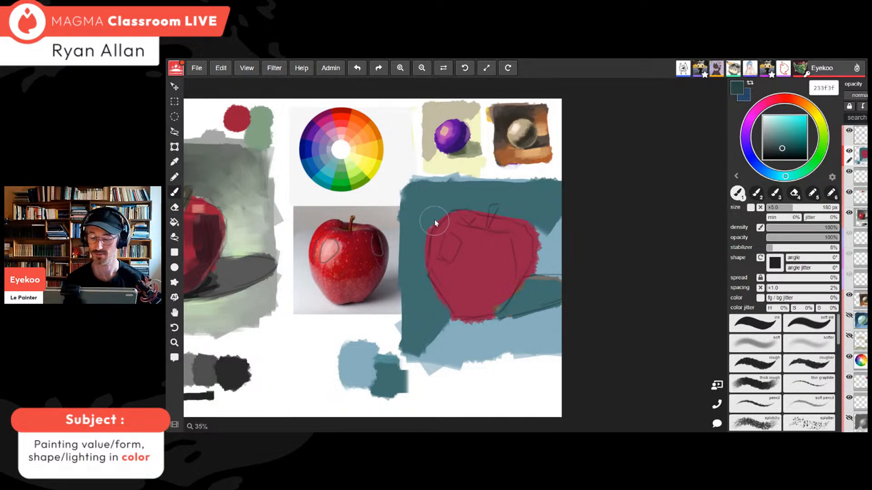
mouse_move(431, 220)
left_mouse_down()
mouse_move(406, 199)
mouse_move(445, 196)
mouse_move(419, 194)
mouse_move(438, 190)
mouse_move(454, 200)
mouse_move(412, 214)
left_mouse_up()
left_click_drag(416, 270, 416, 255)
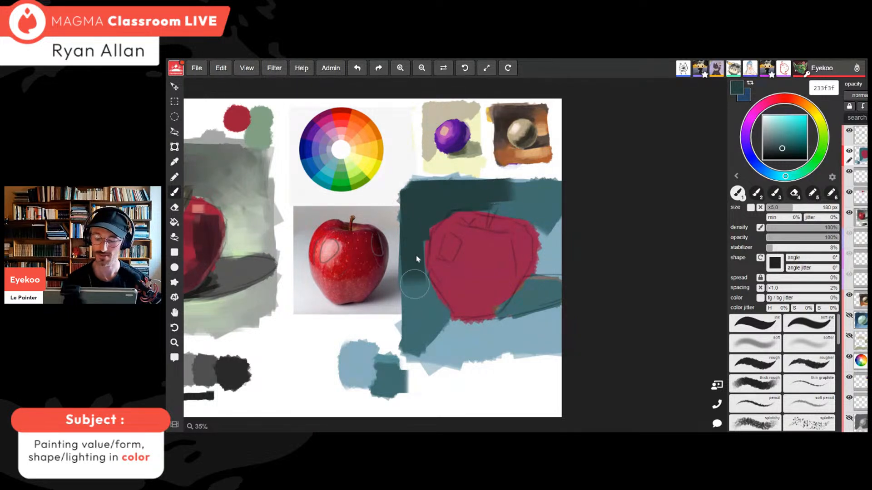
Sample the mid teal 3d6971 and extend it over the light blue ground below the apple's lower left
scroll(381, 353, "down", 3)
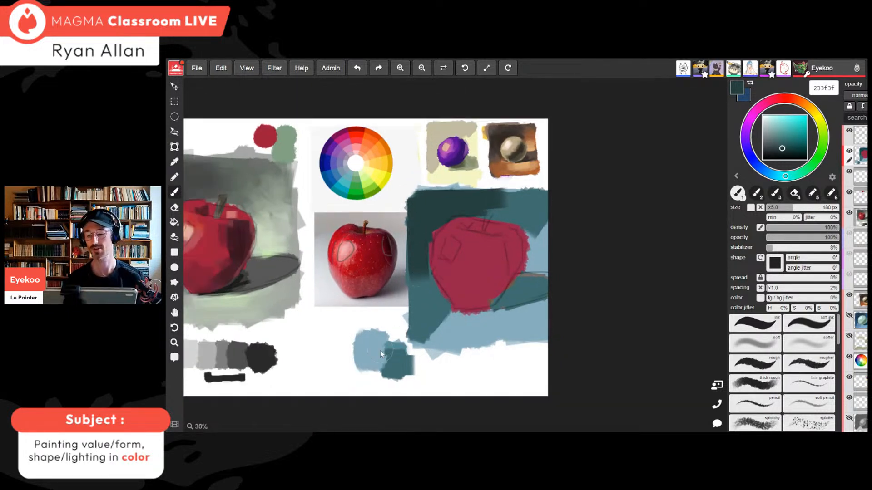
left_click(444, 311, "alt")
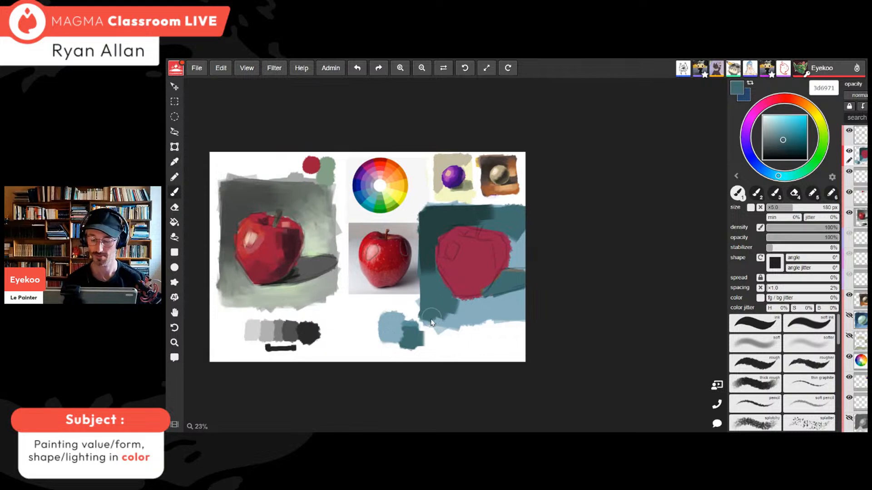
scroll(515, 269, "up", 1)
scroll(514, 269, "up", 2)
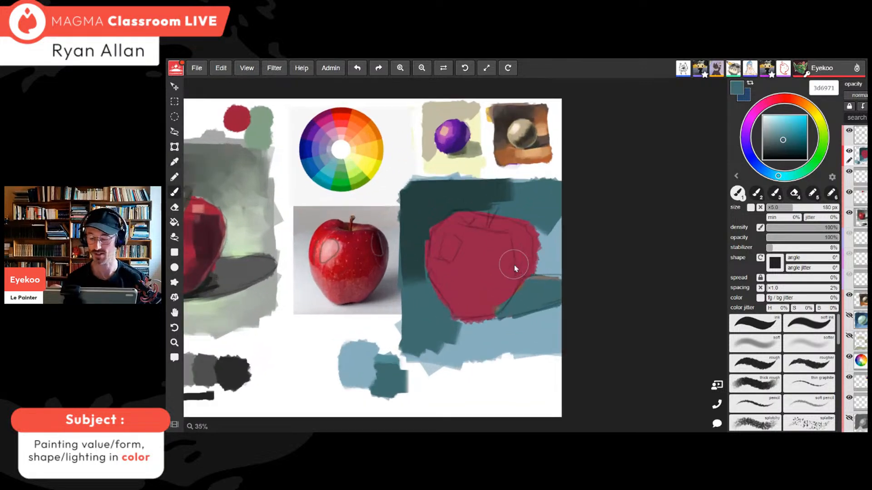
Sample the apple red, darken it to 6a1125 and block in the shadow plane along the apple's right side
left_click(495, 273, "alt")
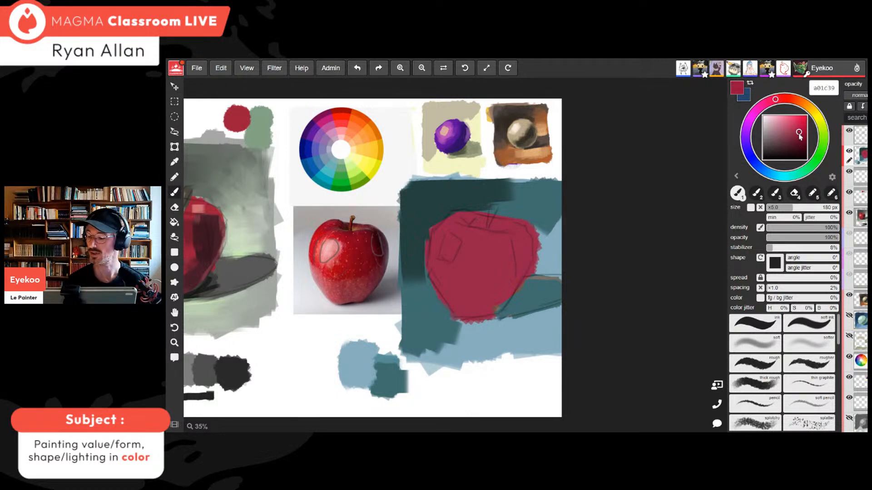
left_click_drag(799, 133, 800, 140)
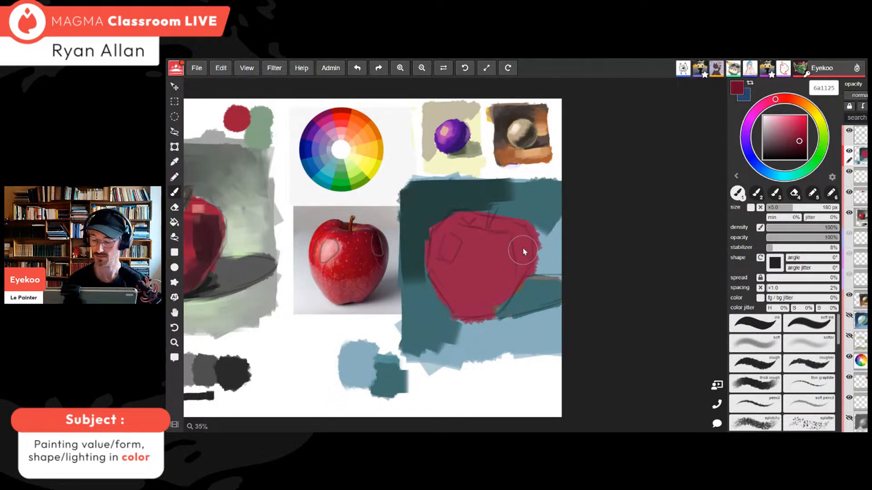
left_click_drag(522, 241, 500, 304)
left_click_drag(521, 258, 504, 298)
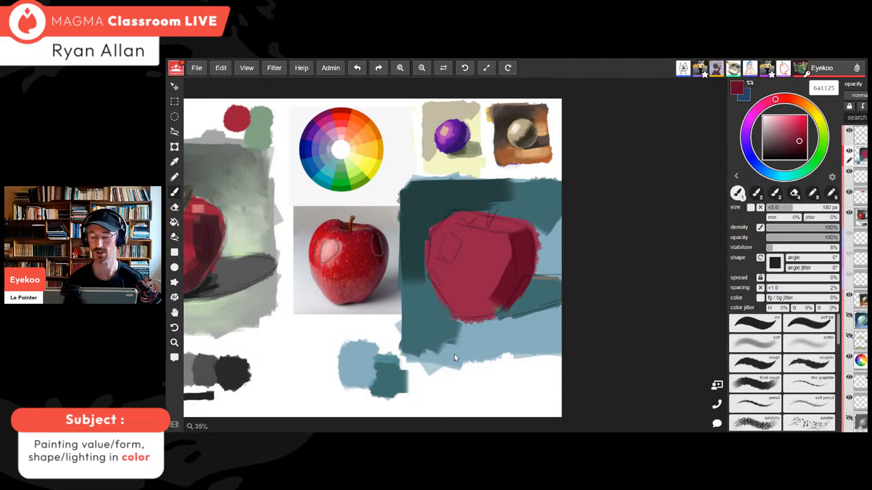
Shift the dark red to a more purple 6a1132 and repaint the apple's right shadow plane
scroll(454, 354, "down", 1)
scroll(454, 354, "up", 3)
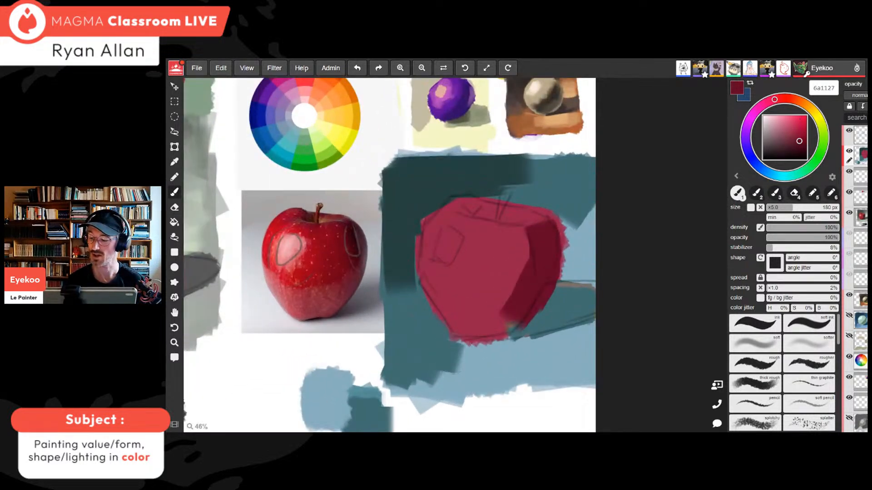
left_click_drag(774, 99, 771, 100)
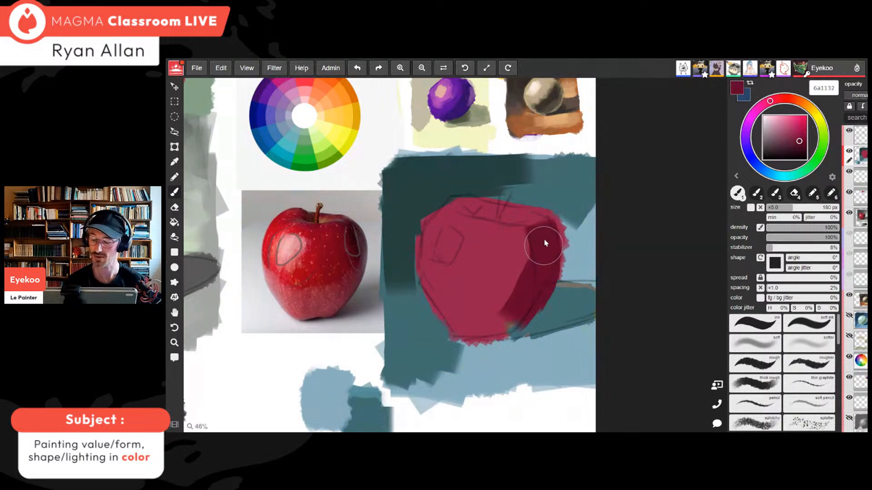
left_click_drag(540, 252, 504, 320)
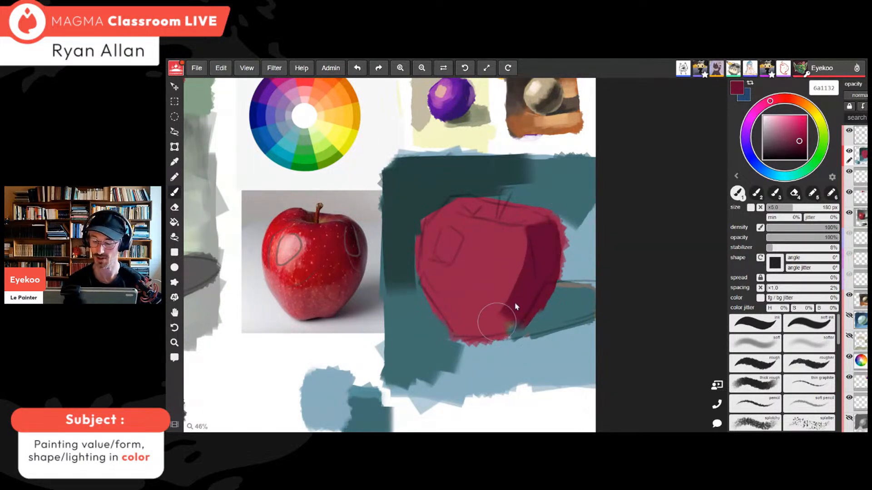
left_click_drag(534, 275, 496, 326)
Reshape the inner edge of the apple's shadow plane by alternating the base red 9e2f48 and dark red 6a1132
left_click(513, 269, "alt")
left_click_drag(528, 243, 527, 272)
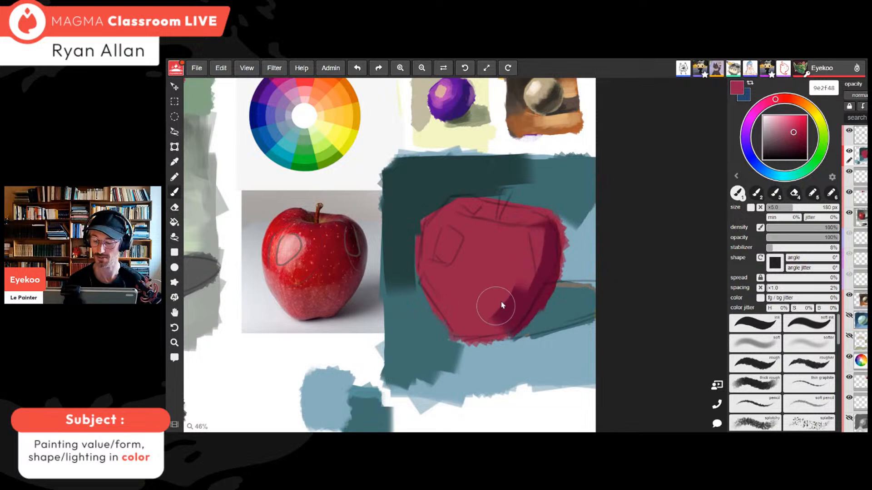
left_click(532, 284, "alt")
left_click_drag(536, 242, 551, 273)
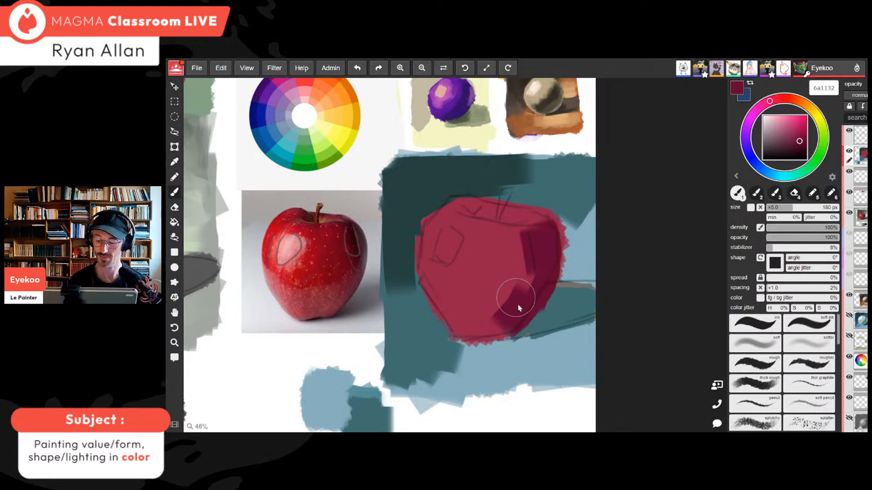
left_click_drag(516, 307, 501, 320)
Paint the upper part of the apple's shadow side in warmer 6a111b and trim its edge with base red 9e2f48
left_click(466, 273, "alt")
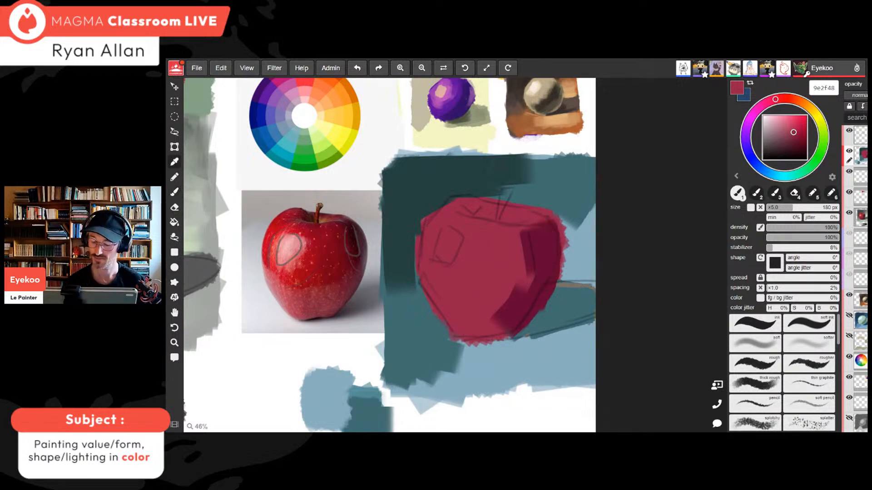
left_click(536, 305, "alt")
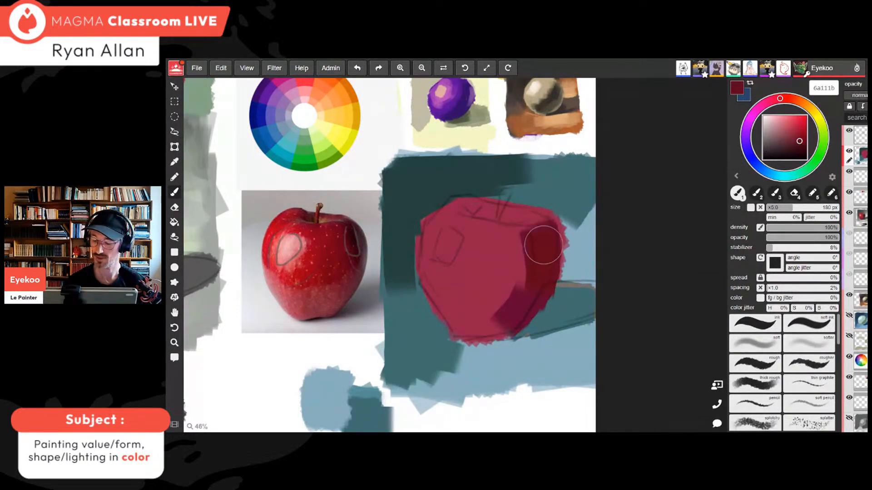
left_click(523, 247, "alt")
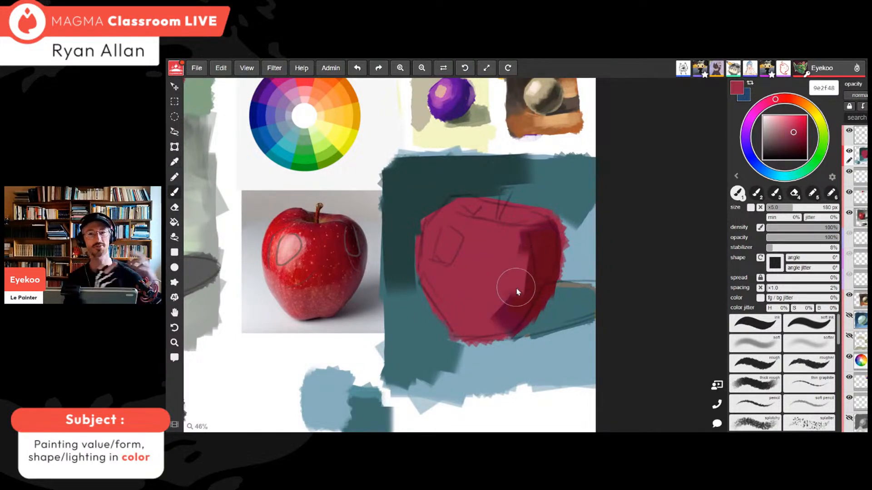
Mix a lighter pink c47093 from the base red and fill the highlight shape on the apple's upper left
key("alt")
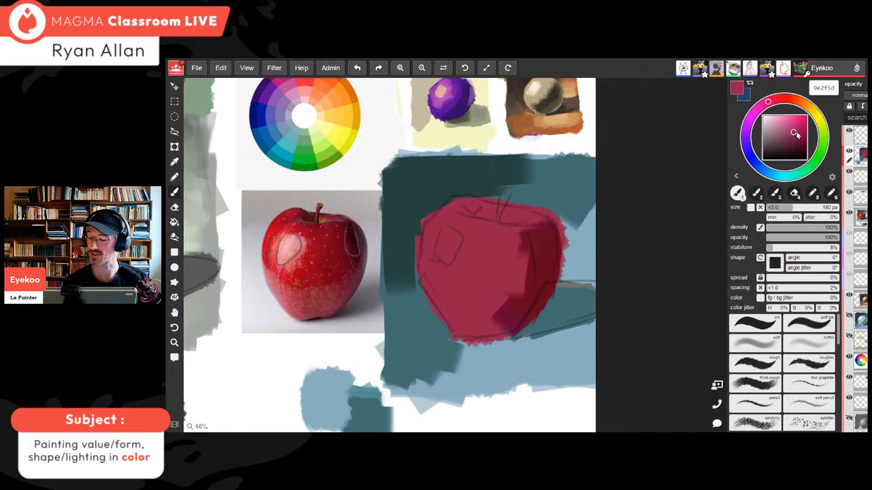
left_click_drag(796, 134, 784, 123)
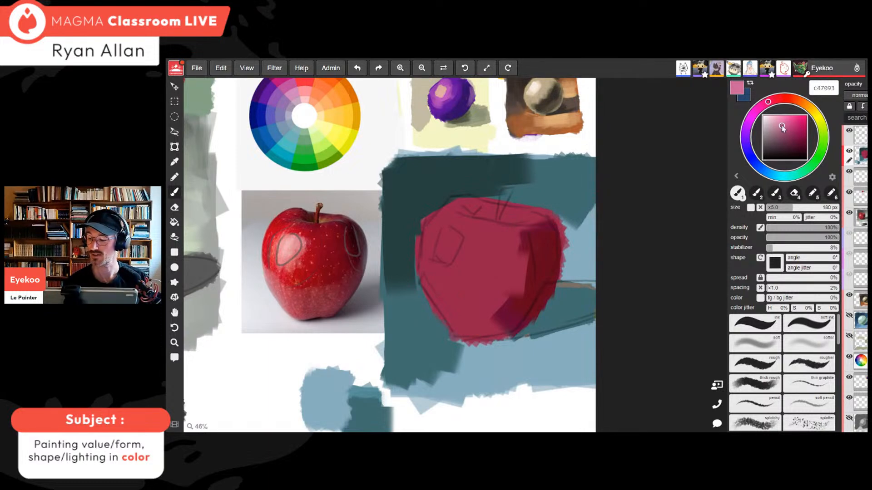
left_click(448, 249)
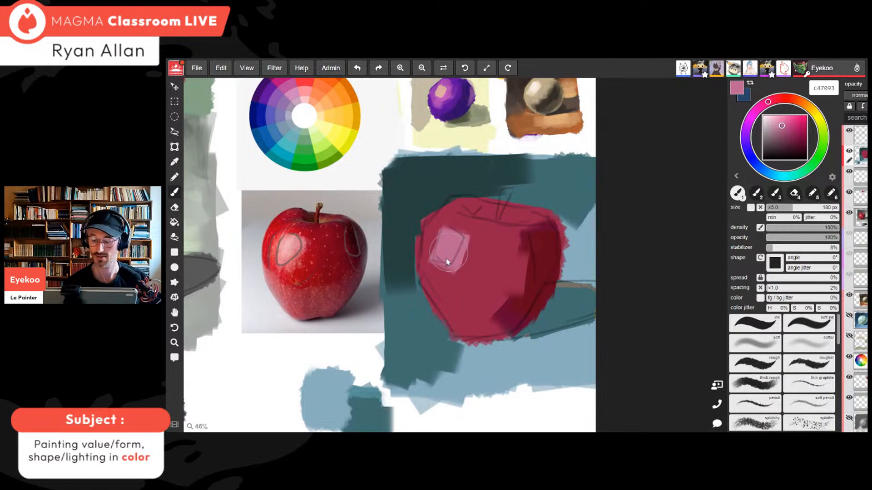
Place a round swatch of the apple's base red 9e2f48 below the study and reveal the full layer list
scroll(447, 262, "down", 5)
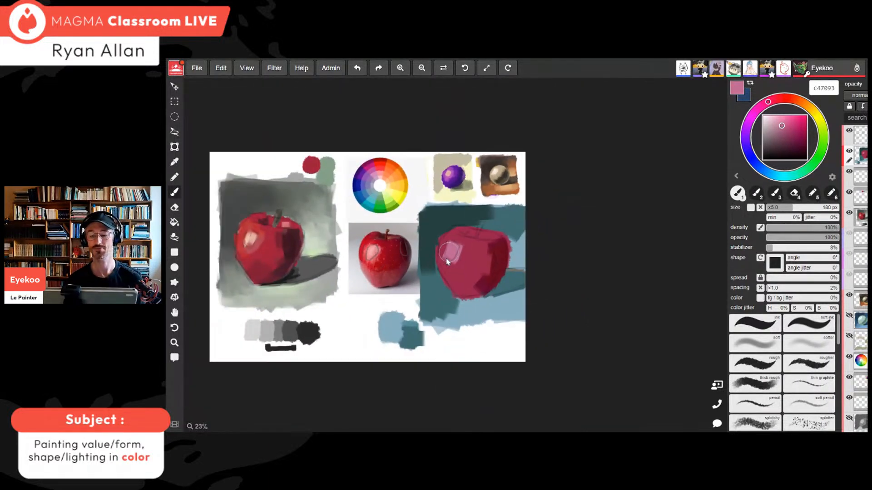
scroll(448, 252, "up", 1)
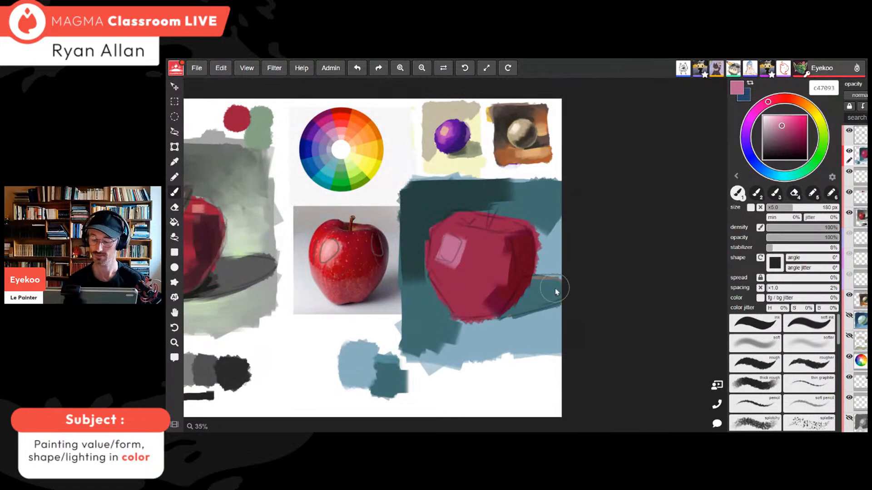
left_click(477, 271, "alt")
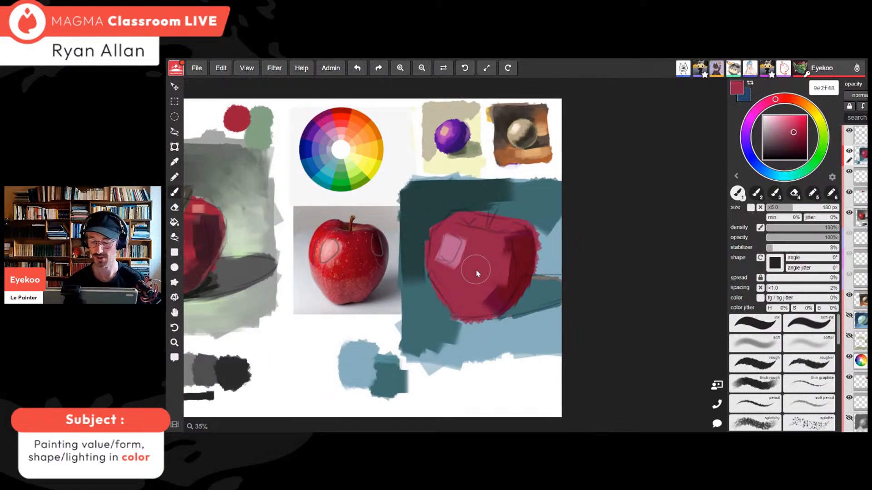
left_click(495, 388)
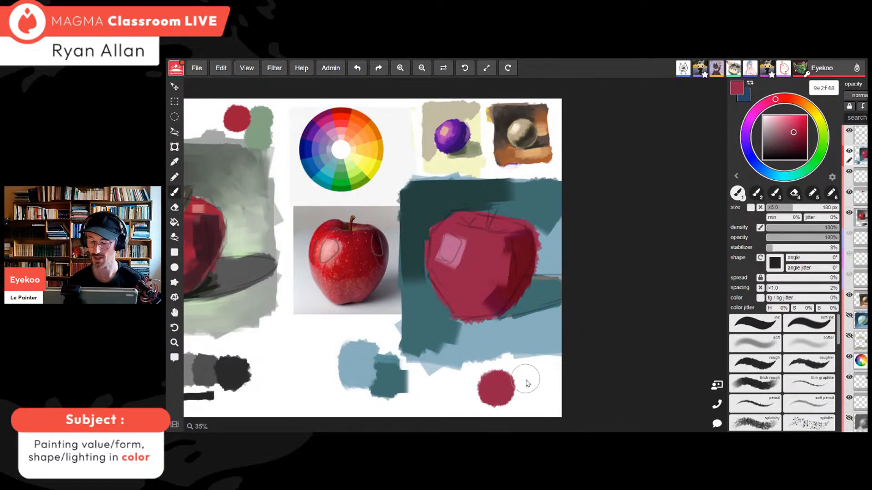
left_click(736, 176)
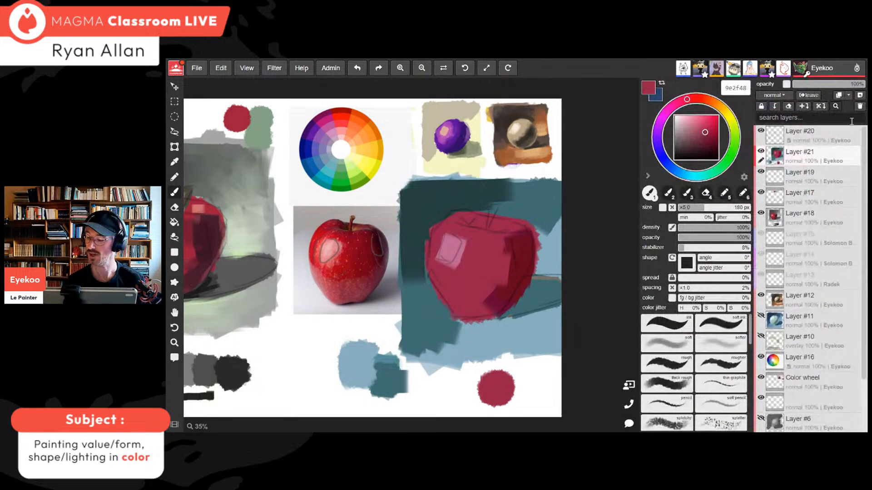
Paint a light blue bee8f2 swatch over the base red swatch on a new layer and set that layer to overlay
left_click(859, 95)
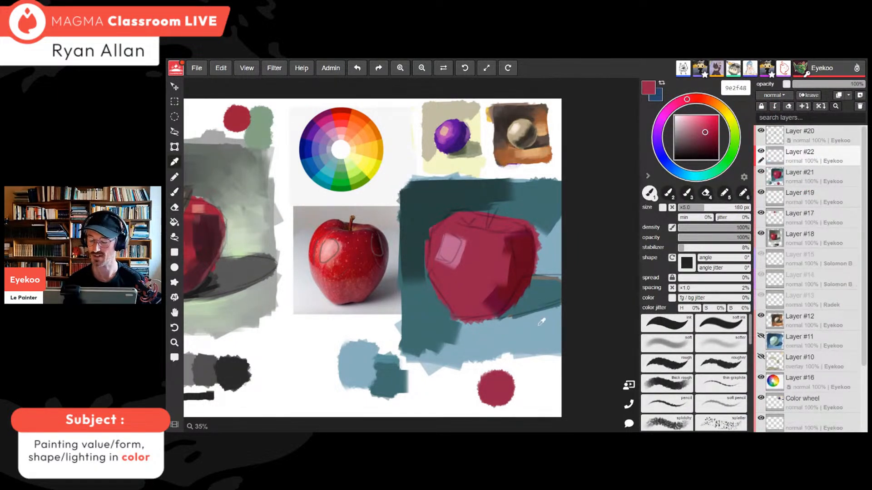
left_click(690, 175)
left_click_drag(700, 130, 684, 118)
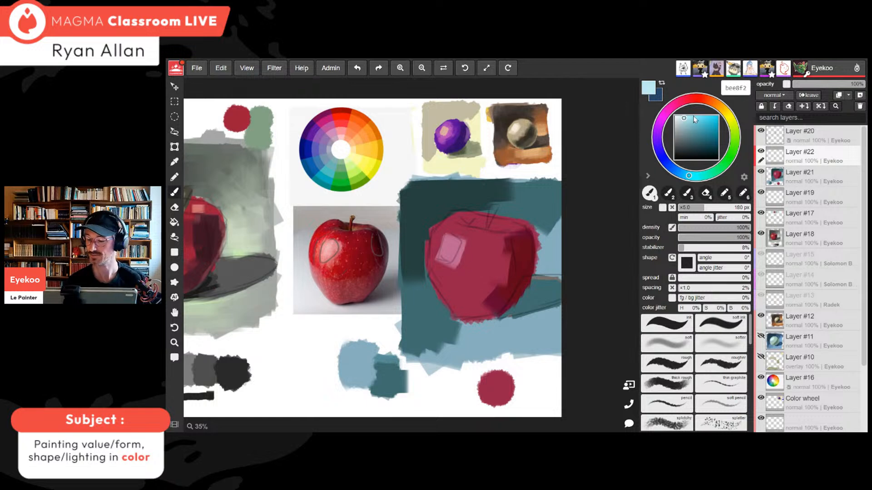
left_click_drag(470, 384, 478, 393)
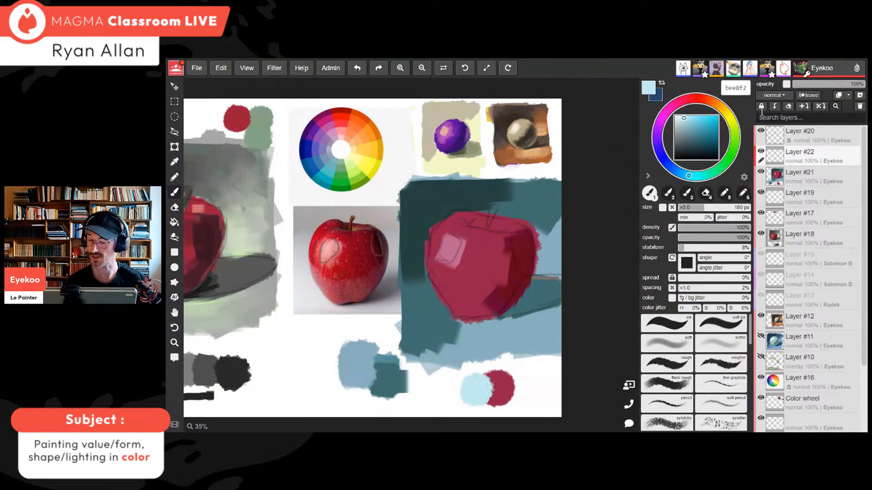
left_click(777, 95)
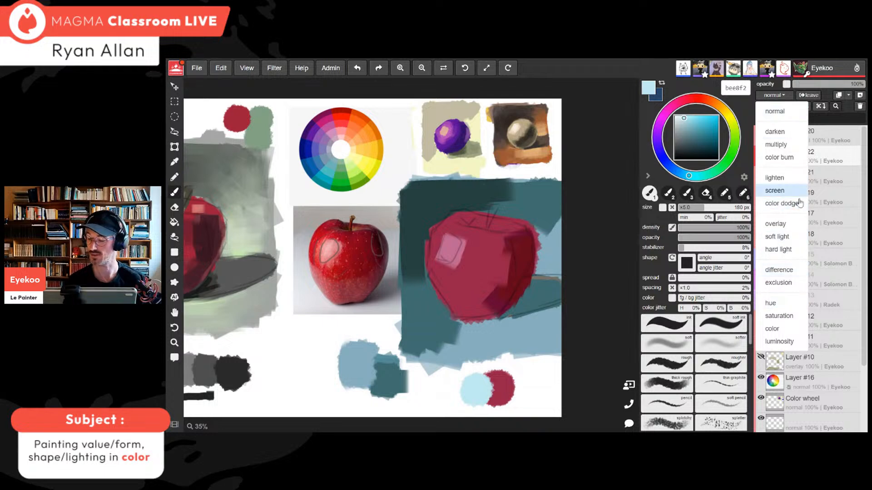
left_click(784, 227)
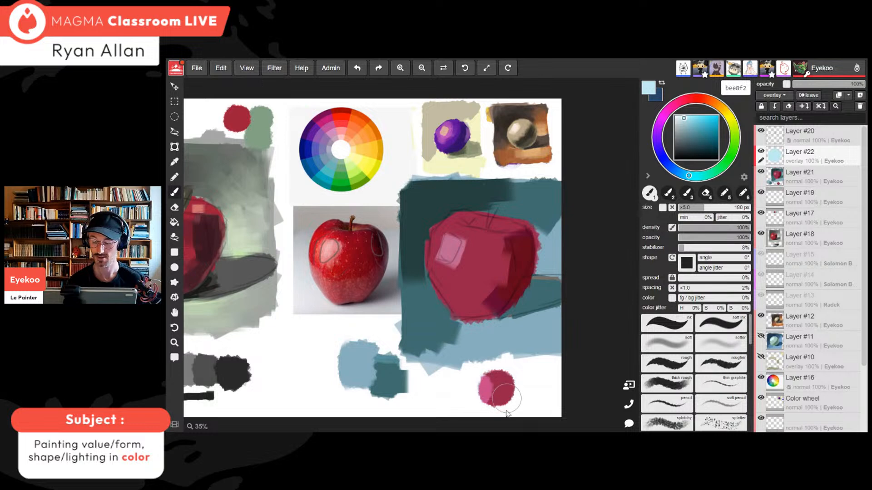
Compare the overlay swatch pink with the highlight pink c47093, try it over the apple's highlight, and delete the overlay layer
left_click(499, 387, "alt")
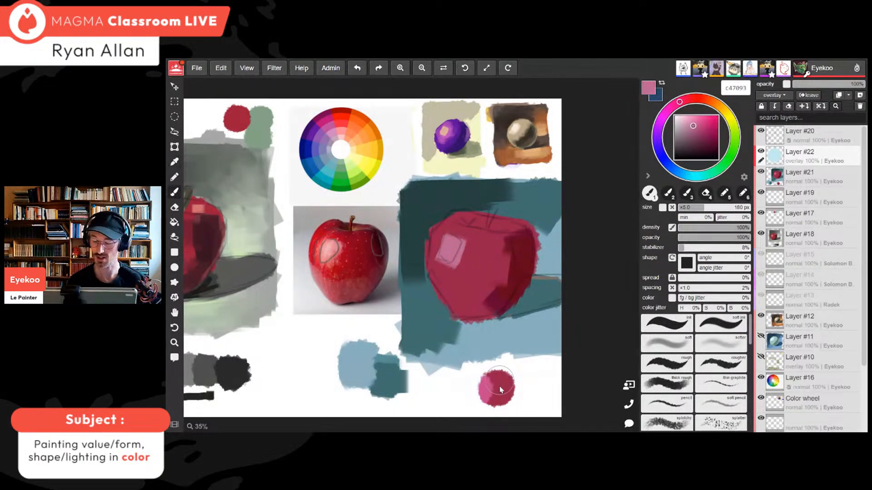
left_click(466, 248, "alt")
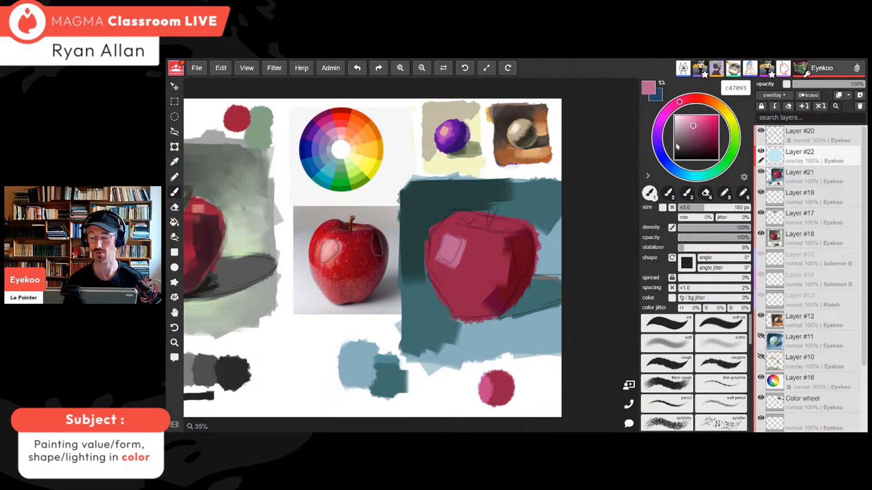
left_click(485, 389, "alt")
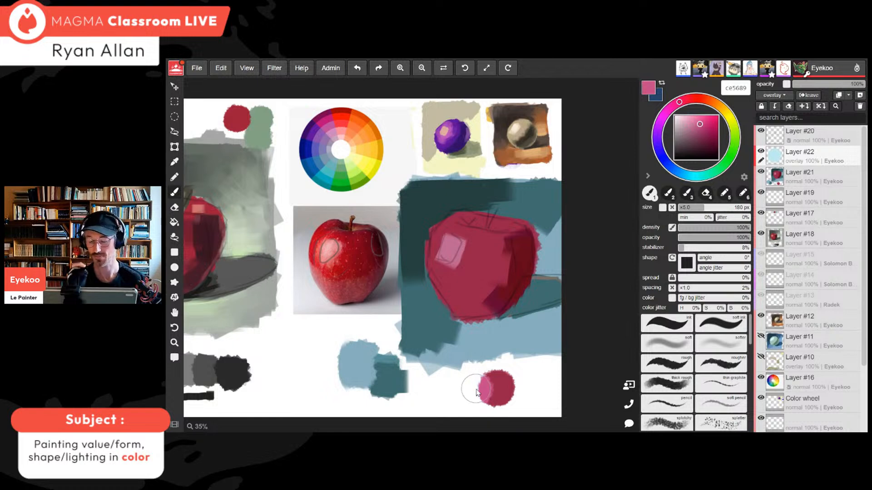
left_click(463, 249, "alt")
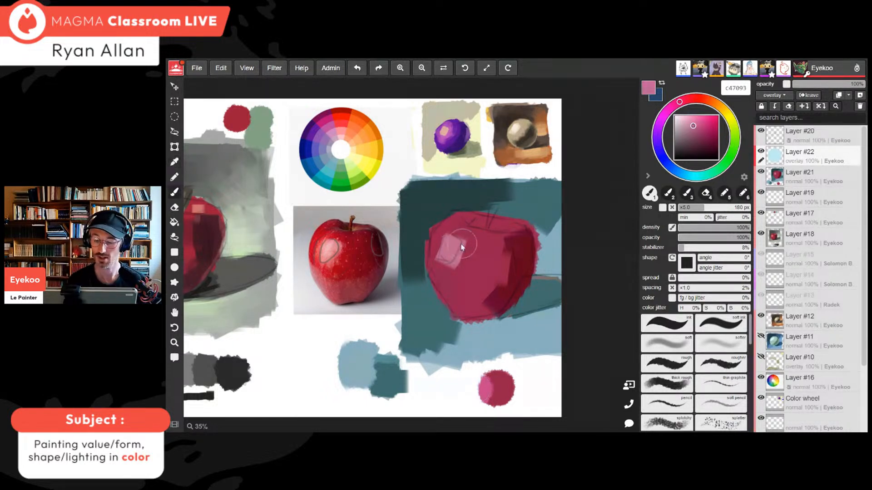
left_click_drag(463, 245, 456, 259)
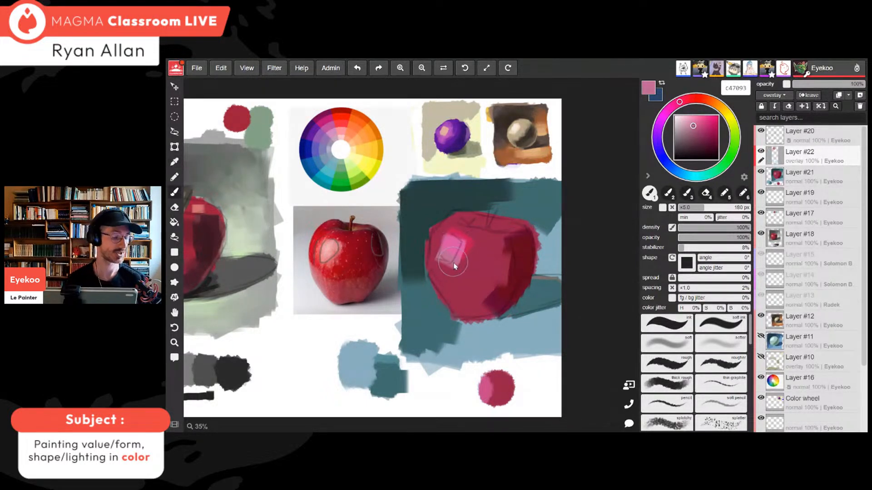
left_click(859, 106)
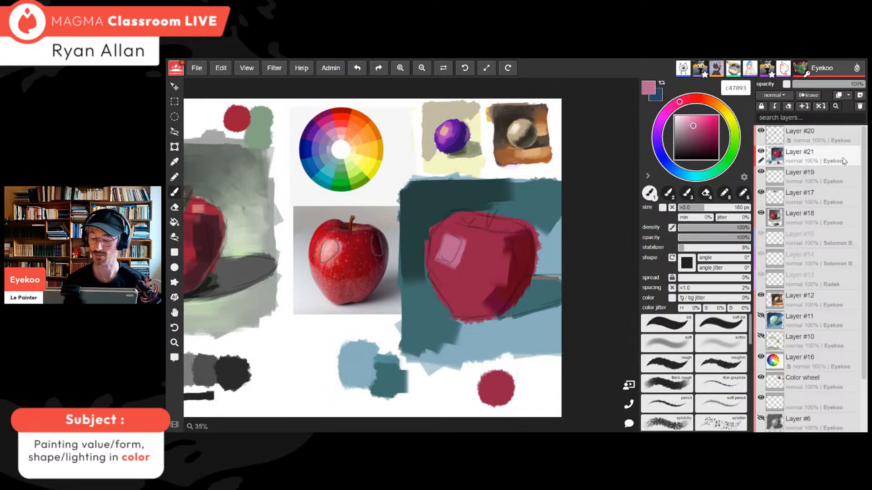
Soften the apple's lower shadow edge with dark red and base red 9e2f48 at 62% brush density and 61% opacity
left_click(520, 259, "alt")
mouse_move(515, 289)
left_mouse_down()
mouse_move(478, 312)
mouse_move(513, 265)
mouse_move(489, 302)
left_mouse_up()
left_click(494, 264, "alt")
mouse_move(501, 245)
left_mouse_down()
mouse_move(508, 253)
mouse_move(493, 298)
mouse_move(504, 275)
left_mouse_up()
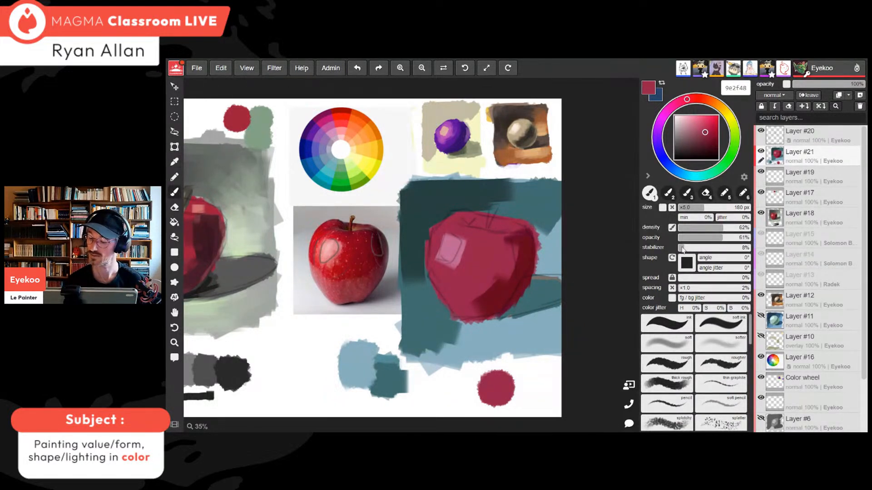
left_click(504, 288, "alt")
mouse_move(516, 266)
left_mouse_down()
mouse_move(520, 245)
mouse_move(509, 246)
mouse_move(492, 306)
left_mouse_up()
left_click(520, 245, "alt")
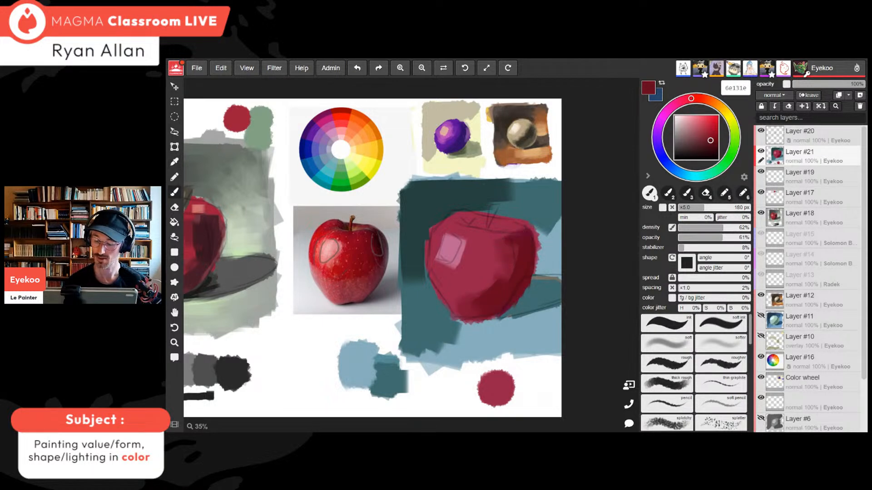
Mix a dark teal 152628 and paint the contact shadow under the apple's lower right with a 55 px brush at 92% density and 99% opacity
left_click(429, 214, "alt")
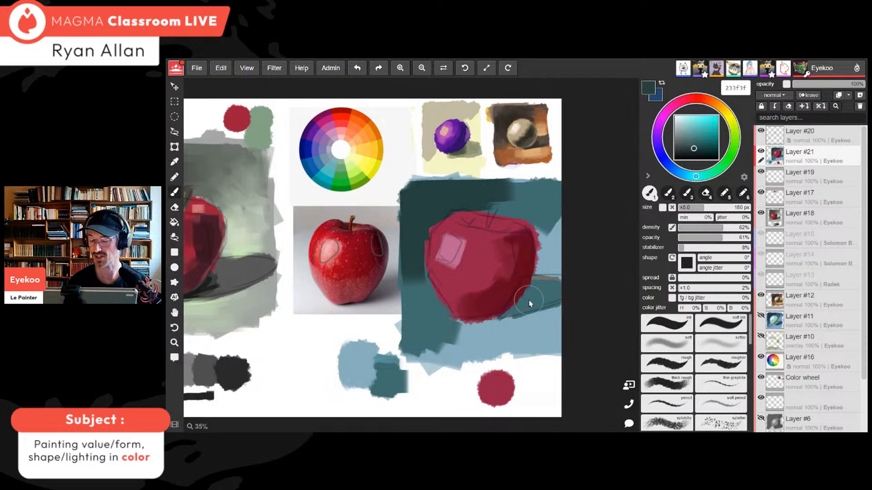
left_click(539, 287, "alt")
left_click(694, 143)
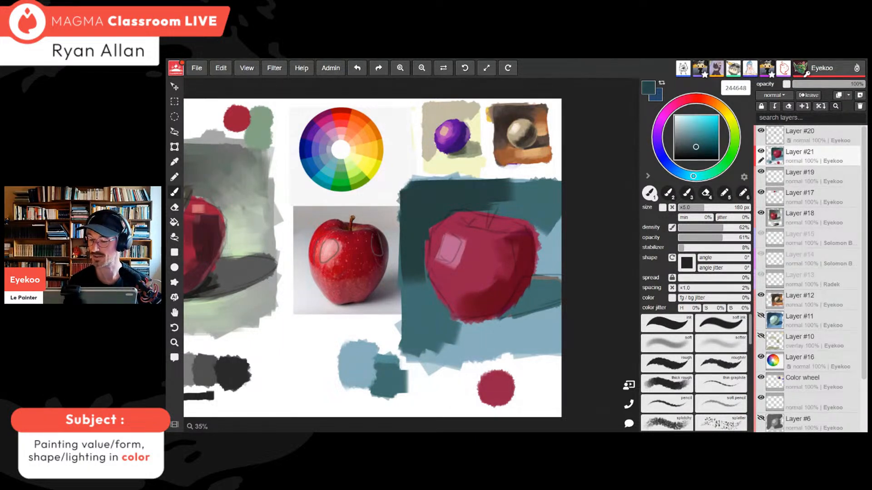
left_click(693, 148)
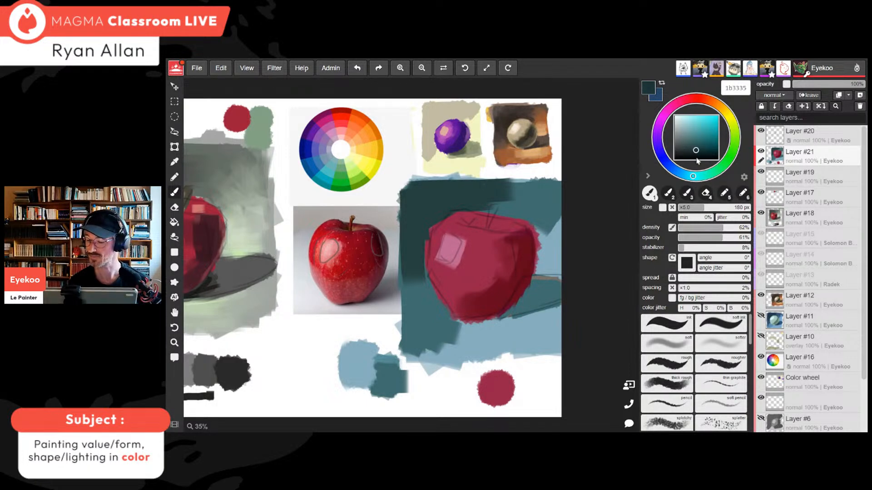
left_click(695, 153)
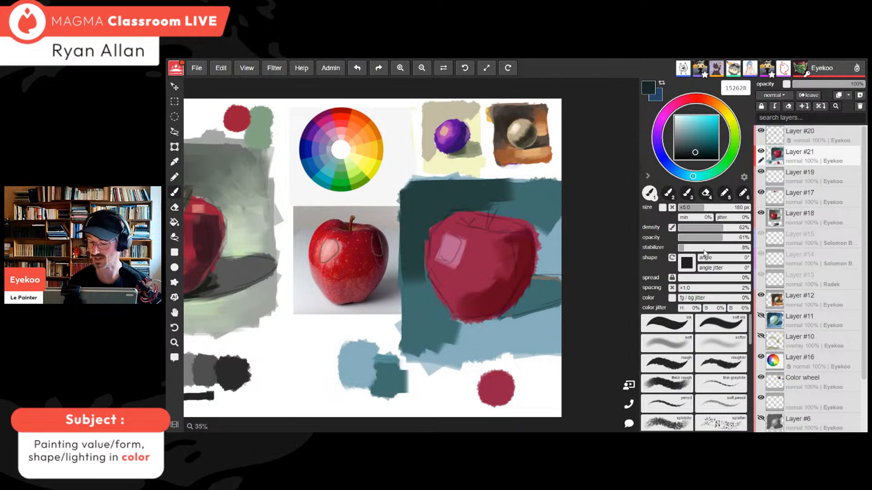
left_click(743, 227)
left_click(748, 237)
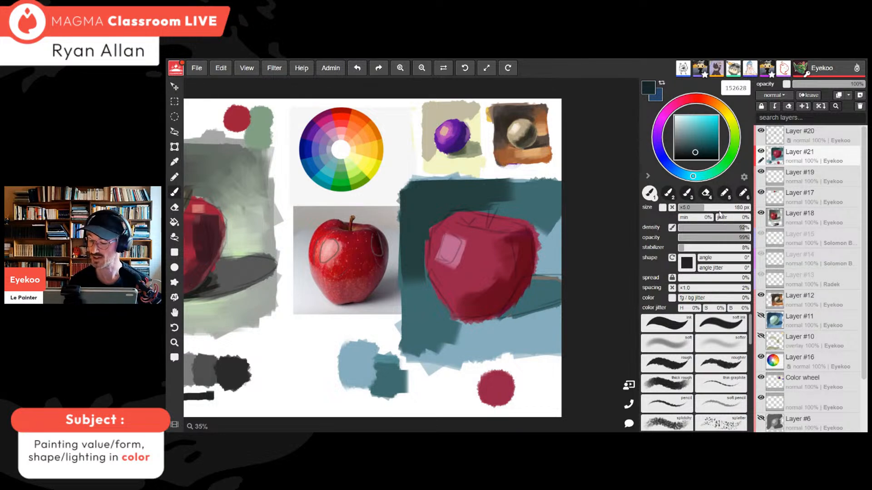
left_click(693, 207)
left_click_drag(514, 312, 494, 320)
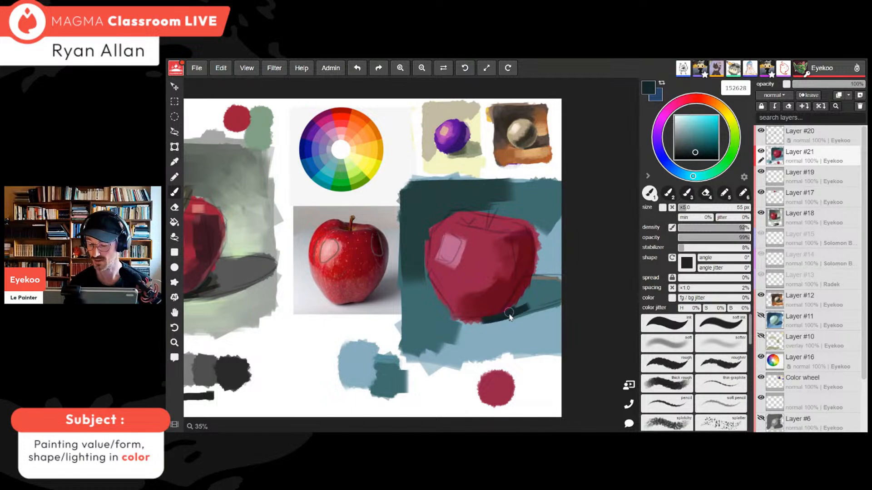
Extend the dark teal 152628 into the cast shadow beside the apple at 68% brush density and 69% opacity
left_click(726, 227)
left_click(727, 237)
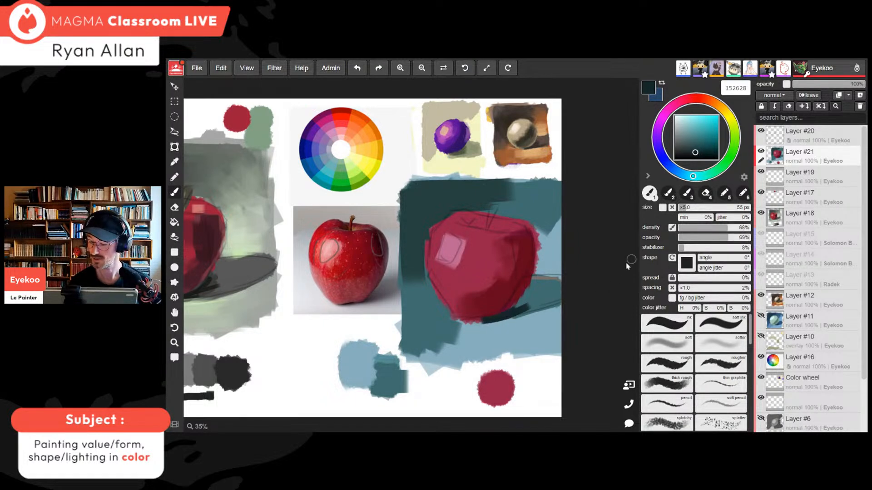
left_click_drag(518, 308, 540, 302)
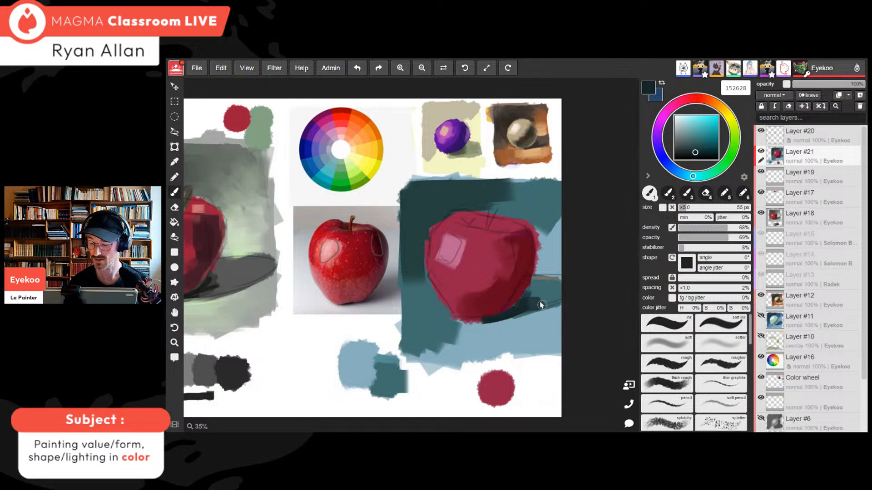
left_click(532, 299, "alt")
left_click(532, 300, "alt")
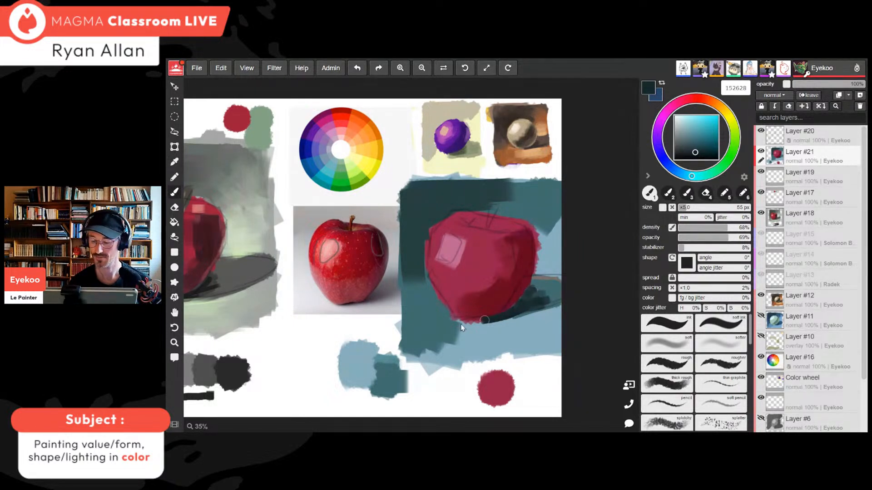
Sample the table's light blue 85acbe and background teal 3d6971, and brush dark red 6a111b along the apple's right shadow edge
left_click(517, 336, "alt")
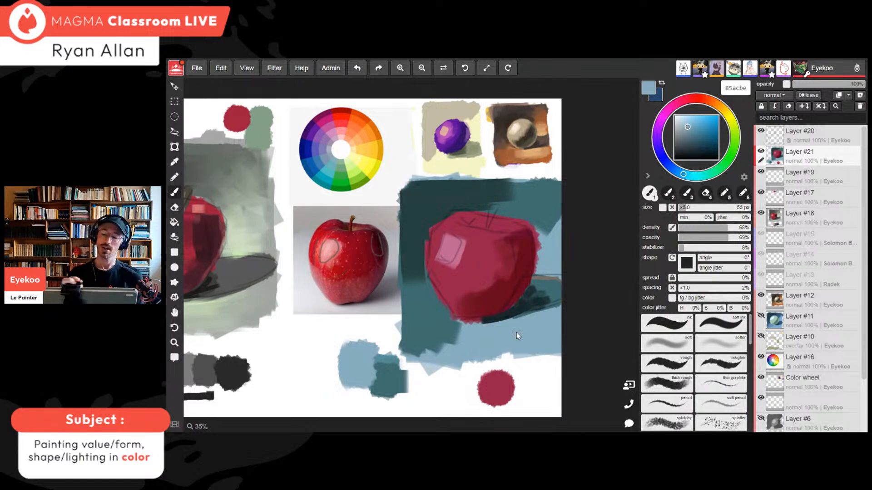
left_click(541, 219, "alt")
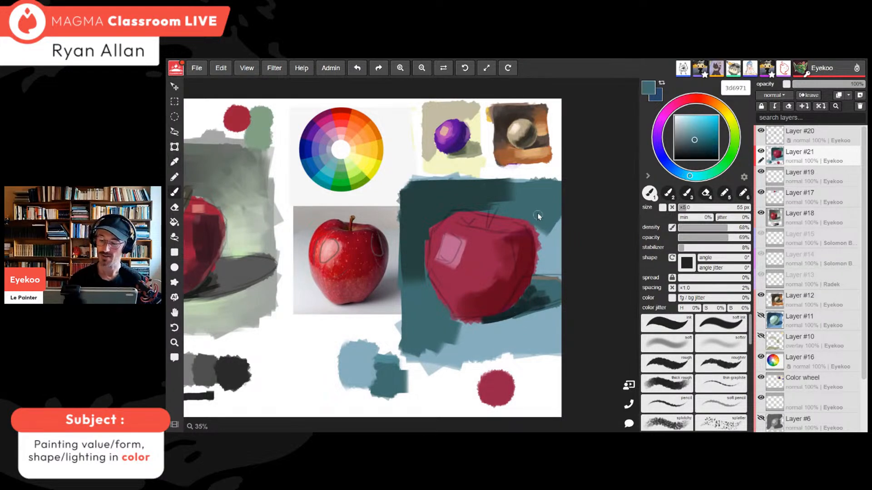
left_click(535, 249, "alt")
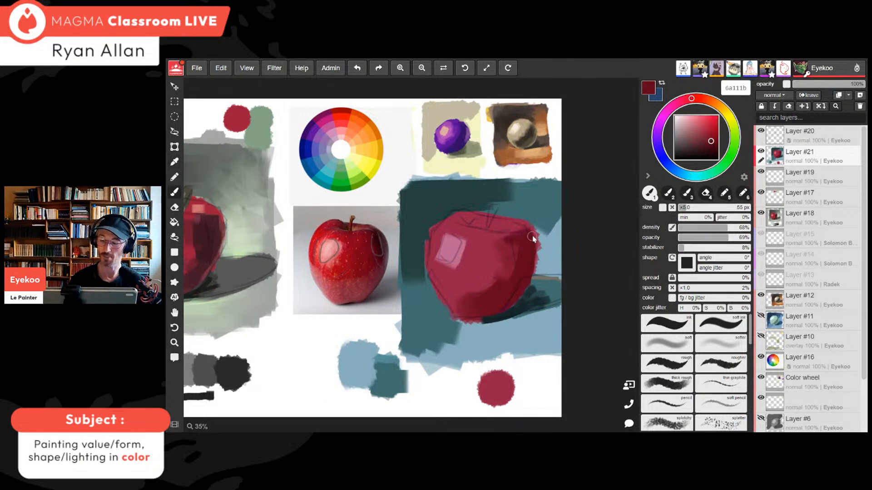
left_click_drag(533, 239, 521, 269)
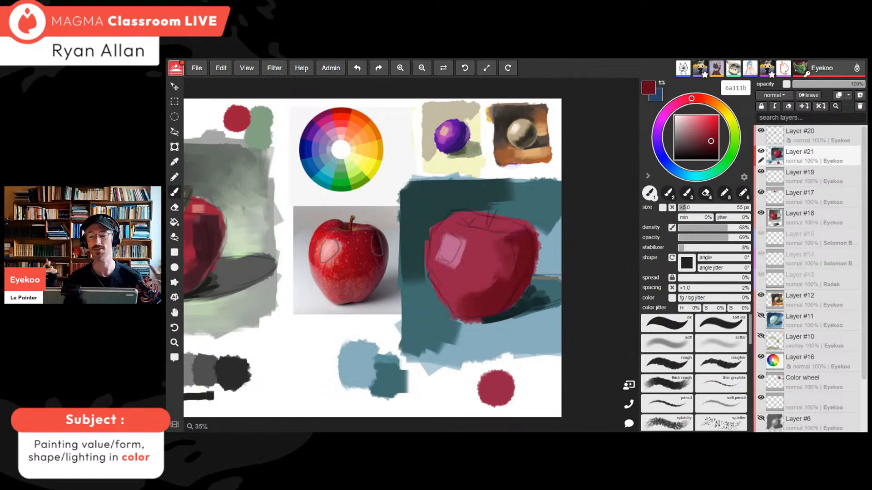
Compare neutral greys, the light blue surroundings and the apple's shadow red with the reflected light on the reference apple's right side
left_click(674, 120)
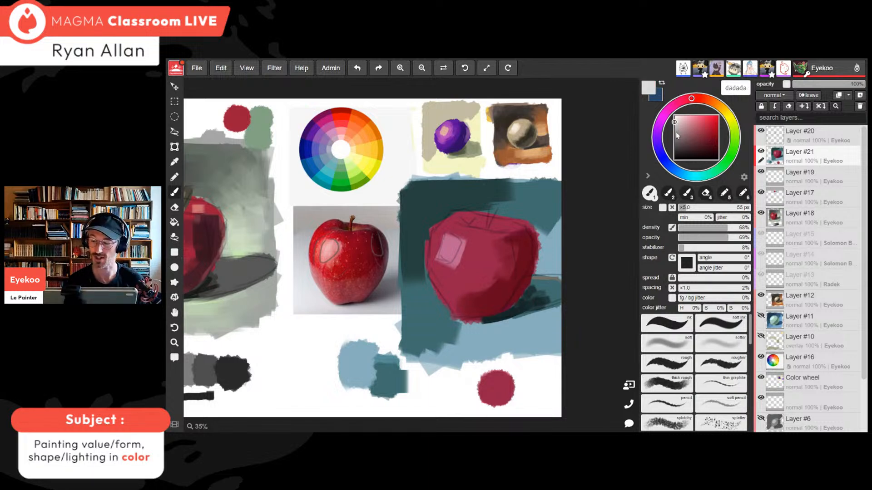
mouse_move(674, 122)
left_mouse_down()
mouse_move(674, 153)
mouse_move(677, 132)
left_mouse_up()
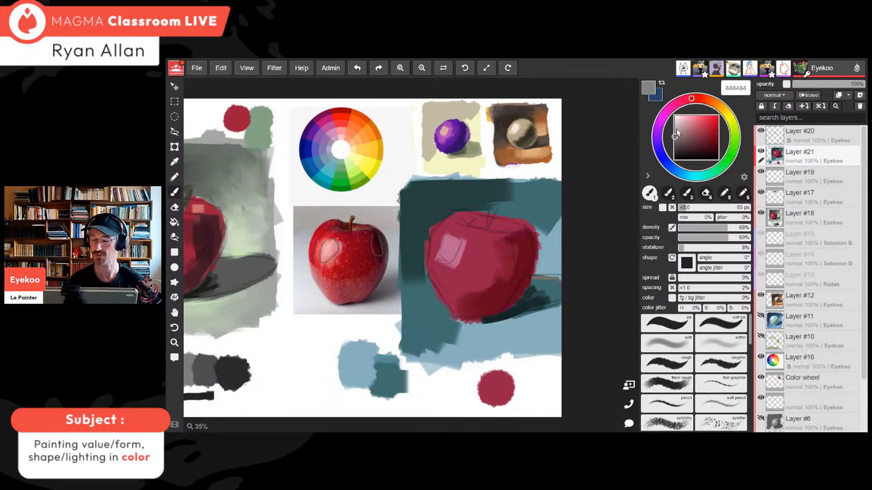
left_click(546, 259, "alt")
left_click(530, 258, "alt")
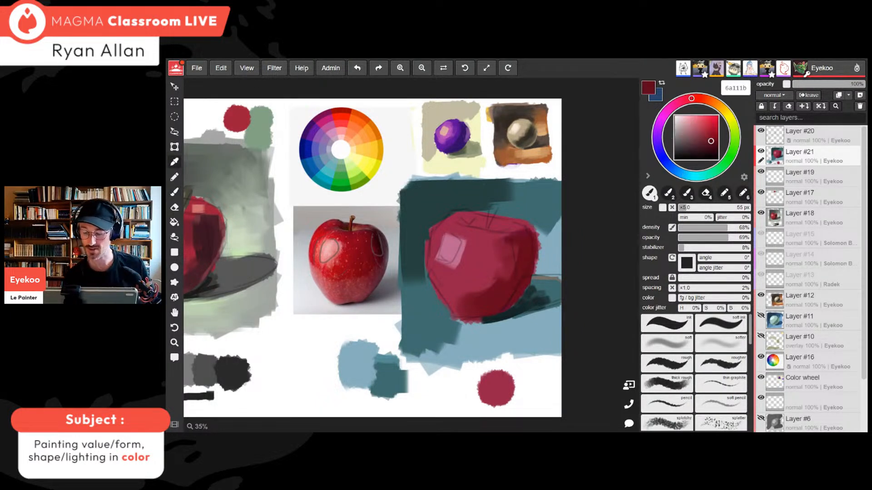
left_click(547, 258, "alt")
mouse_move(547, 258)
left_mouse_down("alt")
mouse_move(530, 258)
mouse_move(547, 258)
mouse_move(539, 258)
left_mouse_up("alt")
left_click_drag(378, 245, 384, 252, "alt")
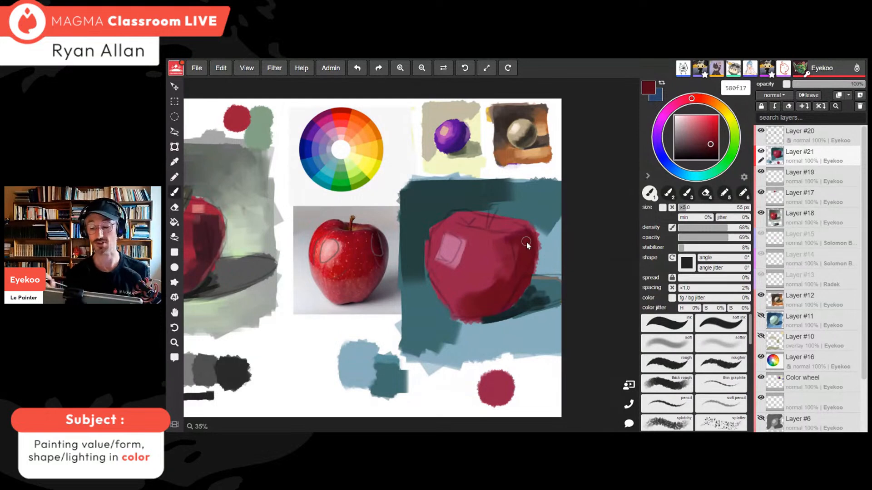
left_click(543, 252, "alt")
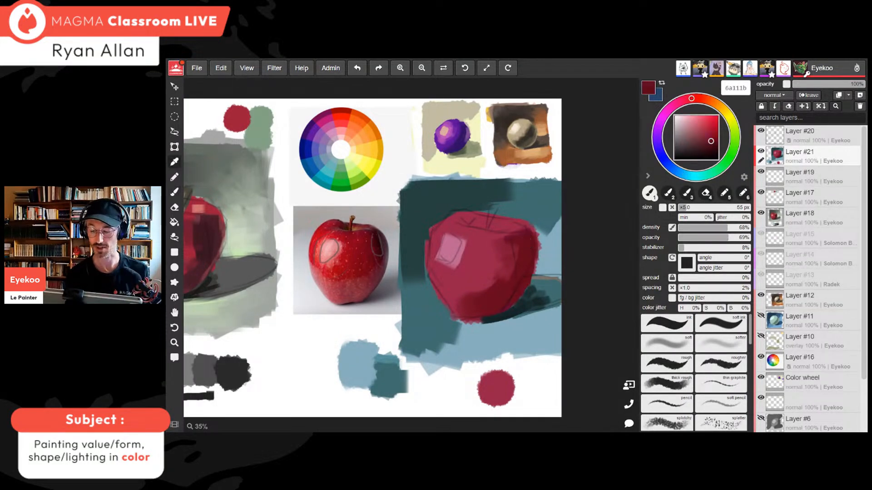
left_click(547, 255, "alt")
left_click(383, 251, "alt")
left_click(381, 249, "alt")
left_click(531, 252, "alt")
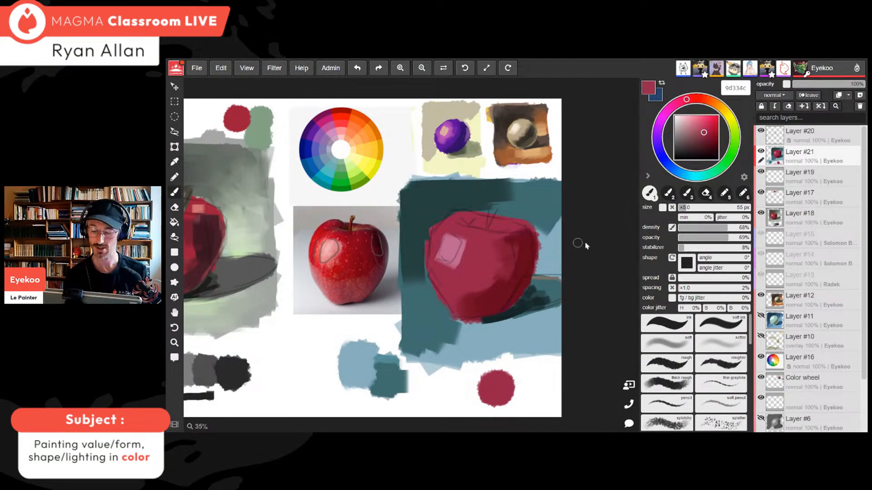
Paint dark red 6a111b over the swatch below the study and add a light blue 85acbe swatch beside it
left_click(532, 252, "alt")
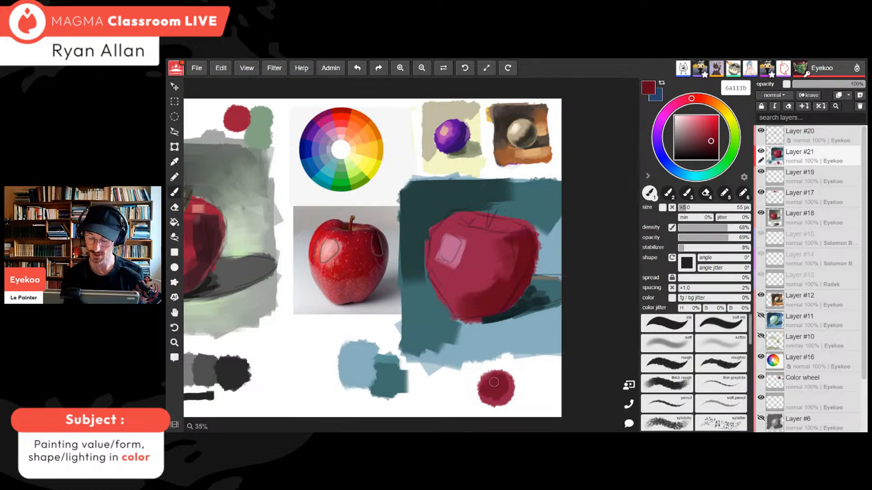
left_click(545, 256, "alt")
left_click_drag(521, 387, 520, 380)
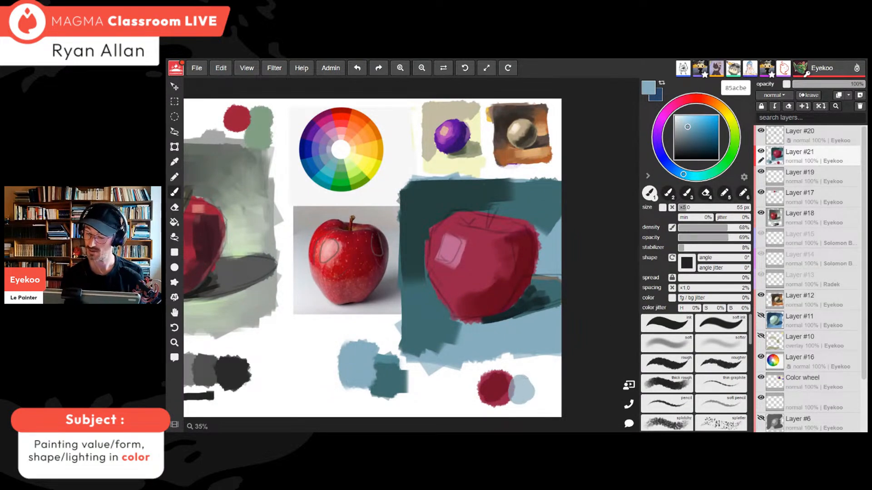
Strengthen the red 6a111b and light blue 85acbe swatches at 93% density and 97% opacity, and compare their values in grayscale
left_click(745, 227)
left_click(747, 237)
left_click(495, 385, "alt")
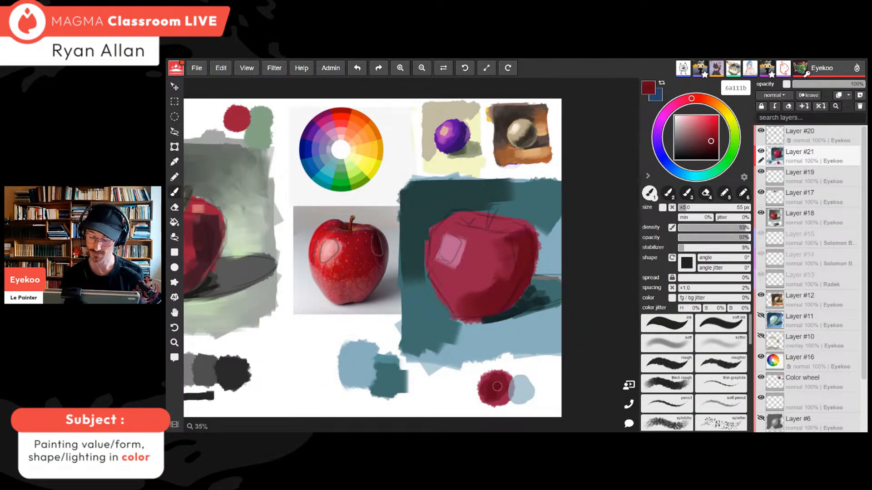
left_click(522, 391, "alt")
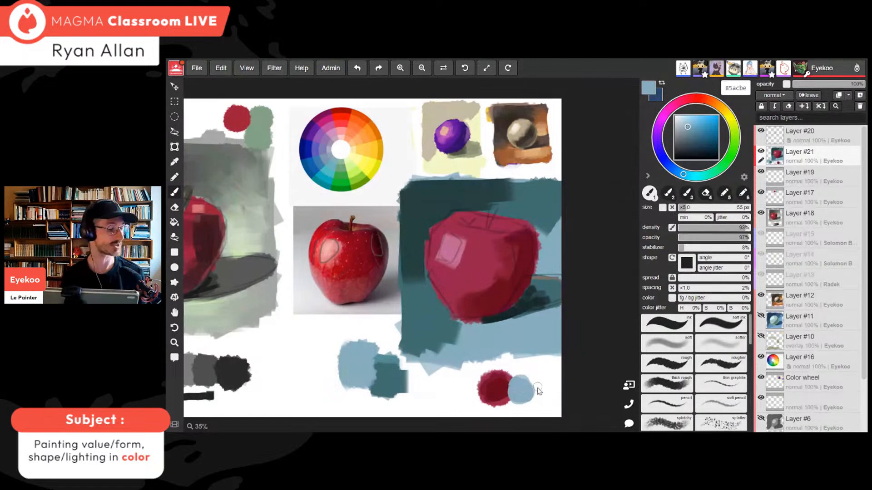
key("k")
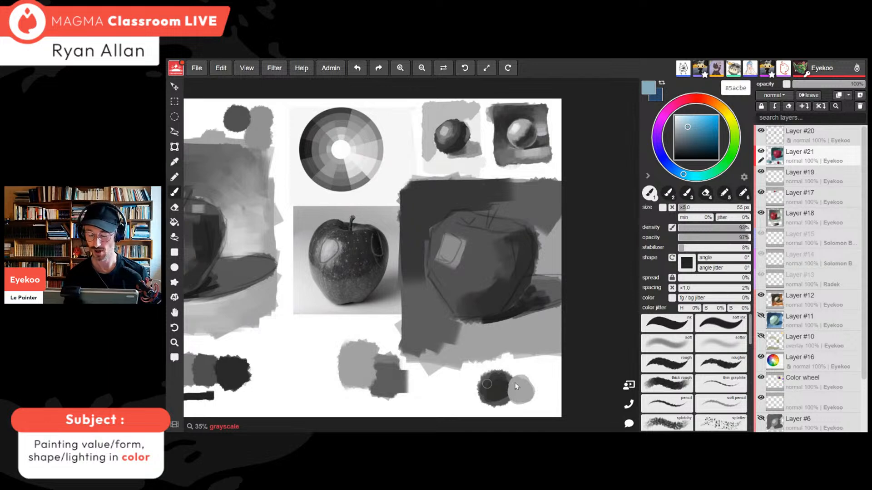
key("ctrl+shift+g")
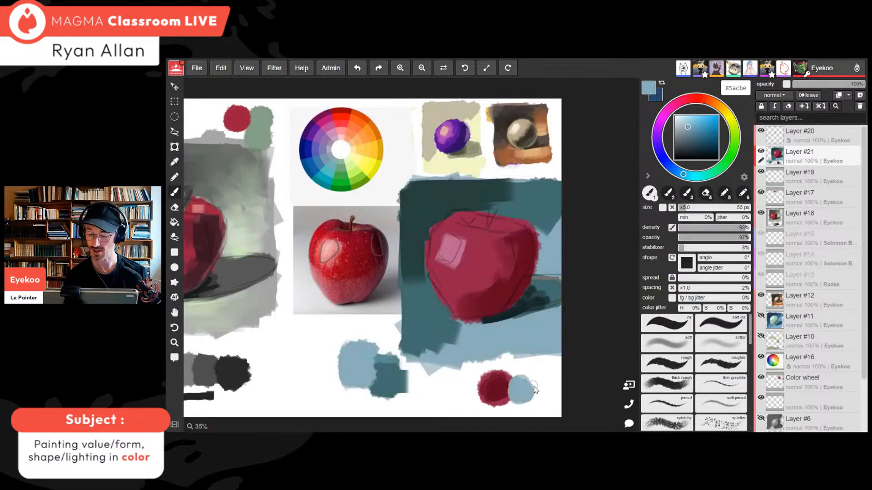
key("alt")
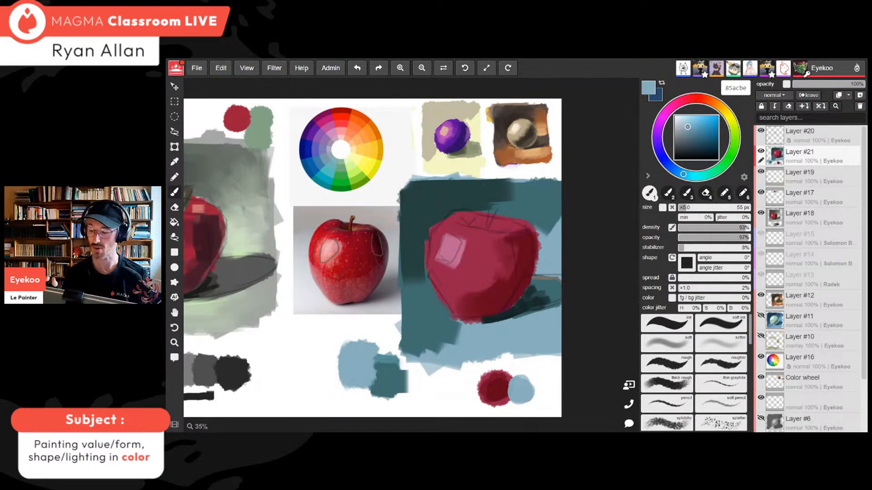
Lighten the blue to bfd9e5 and paint it on the table beside the apple and along the cast shadow's lower edge
left_click_drag(688, 127, 685, 122)
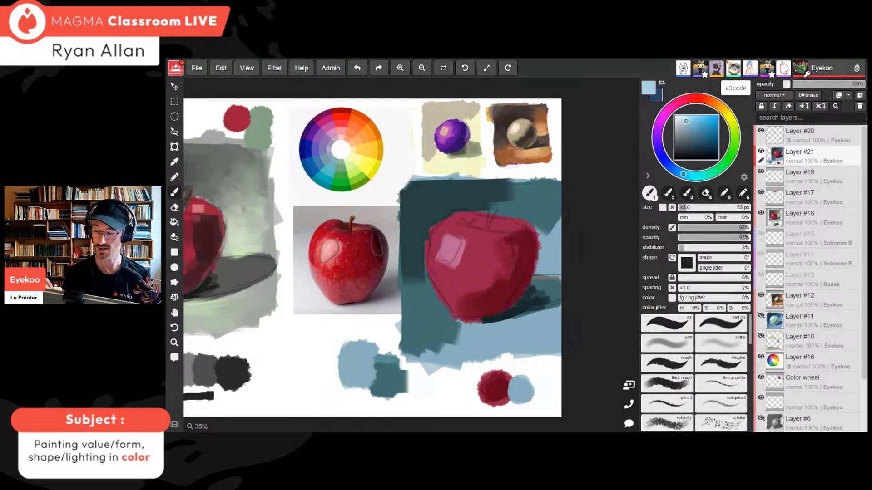
left_click_drag(681, 120, 681, 120)
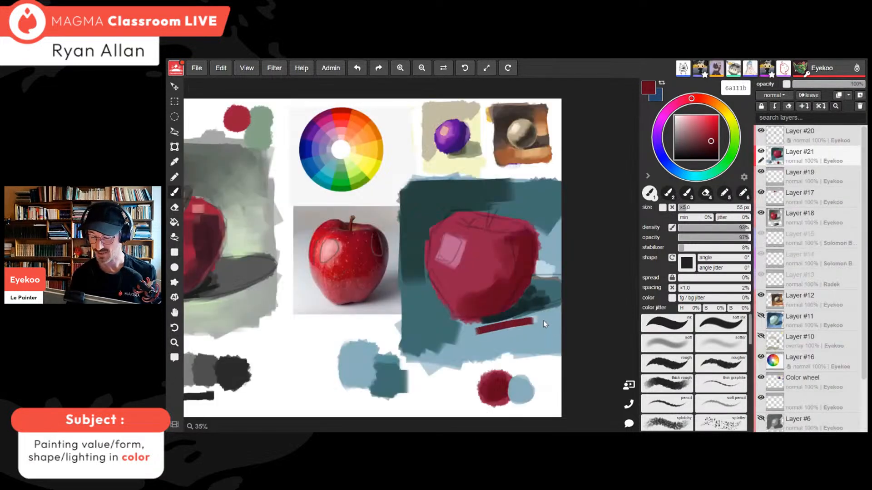
left_click(547, 270, "alt")
mouse_move(531, 326)
left_mouse_down()
mouse_move(477, 332)
mouse_move(540, 318)
left_mouse_up()
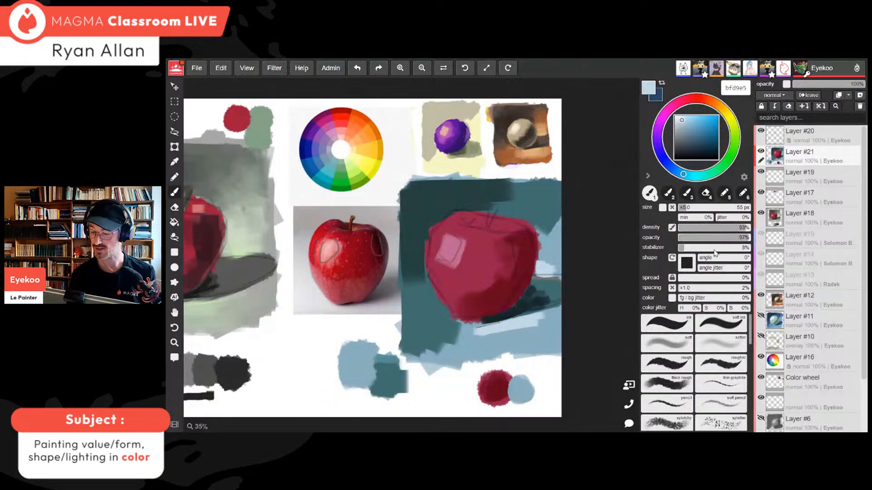
Spread the pale blue across the table in front of the apple with a 150 px brush at 69% density and 70% opacity
left_click(700, 208)
left_click(728, 227)
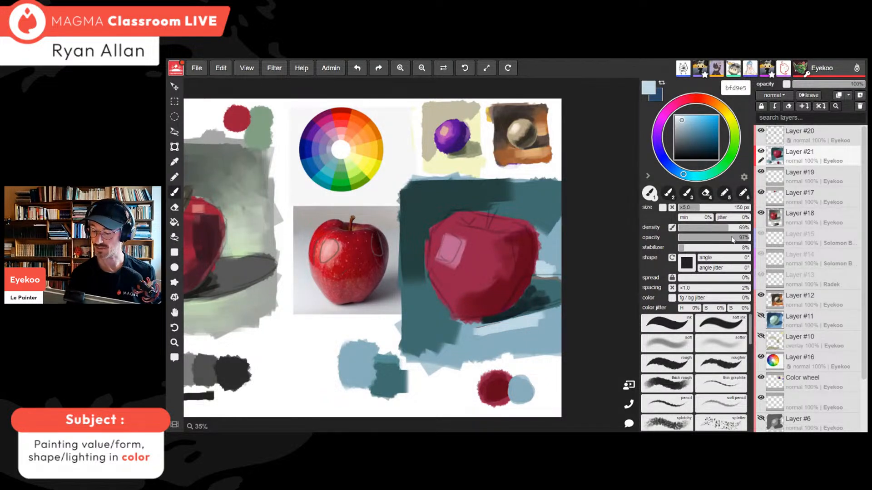
left_click(729, 237)
left_click(493, 331, "alt")
left_click_drag(483, 333, 468, 340)
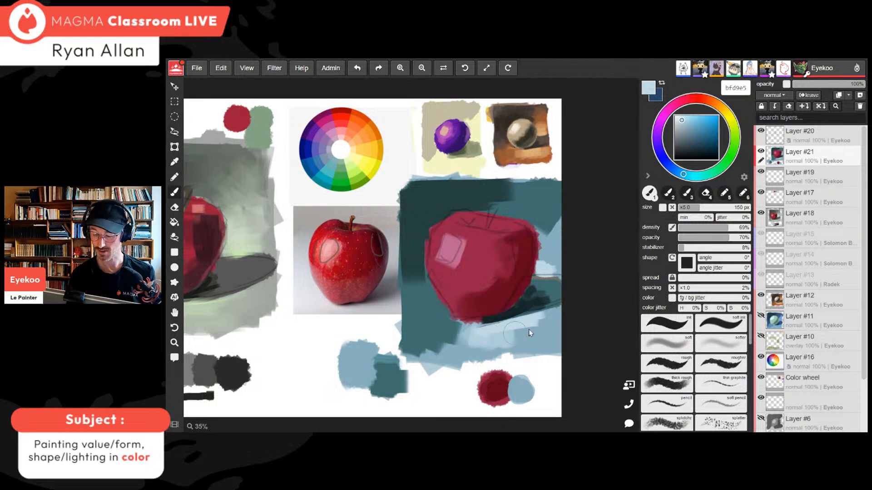
left_click(554, 275, "alt")
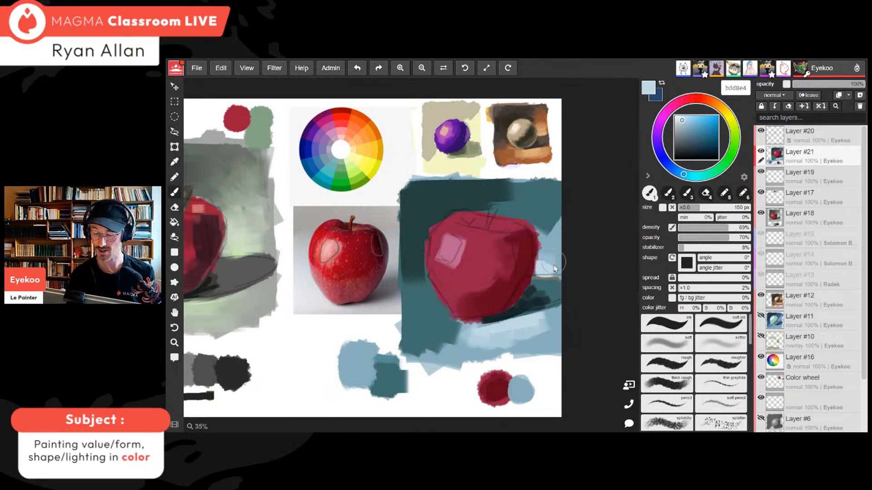
Blend background teal 3d6971 with pale blue b9d5e1 where the background meets the table beside the apple's right side
left_click(551, 228, "alt")
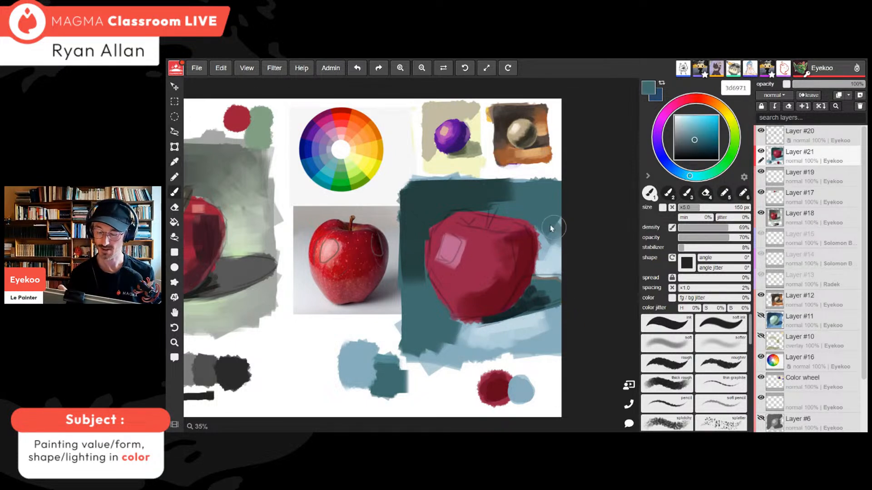
mouse_move(545, 223)
left_mouse_down()
mouse_move(550, 236)
mouse_move(566, 218)
mouse_move(560, 211)
mouse_move(545, 223)
mouse_move(564, 257)
mouse_move(552, 254)
left_mouse_up()
left_click(558, 246, "alt")
left_click(548, 220, "alt")
left_click(558, 260, "alt")
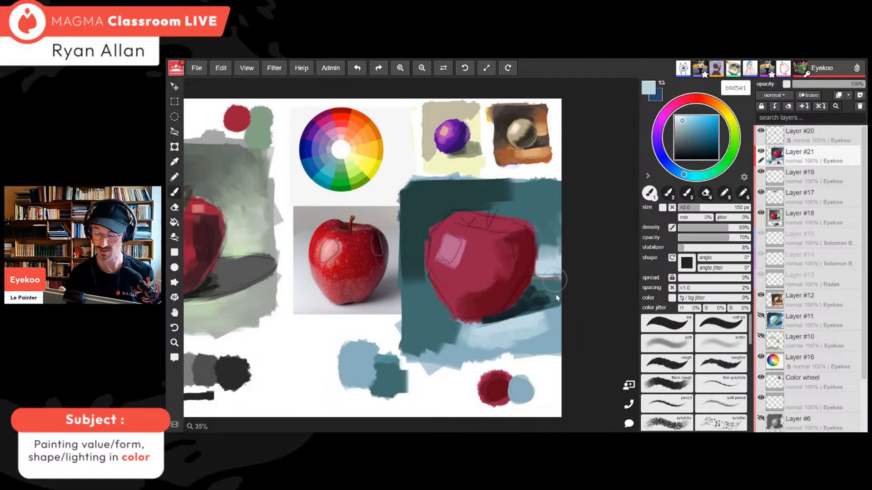
Soften the table's foreground below the apple with blended strokes of the sampled teal and light blue tones
left_click_drag(509, 335, 495, 340)
left_click(438, 347, "alt")
mouse_move(420, 350)
left_mouse_down()
mouse_move(461, 356)
mouse_move(434, 340)
mouse_move(510, 341)
mouse_move(533, 326)
left_mouse_up()
left_click(475, 356, "alt")
left_click(484, 343, "alt")
left_click(497, 343, "alt")
Deepen the background's upper-left corner with very dark teal 0f1f1f and smooth the cast shadow with a sampled tone
left_click(492, 200, "alt")
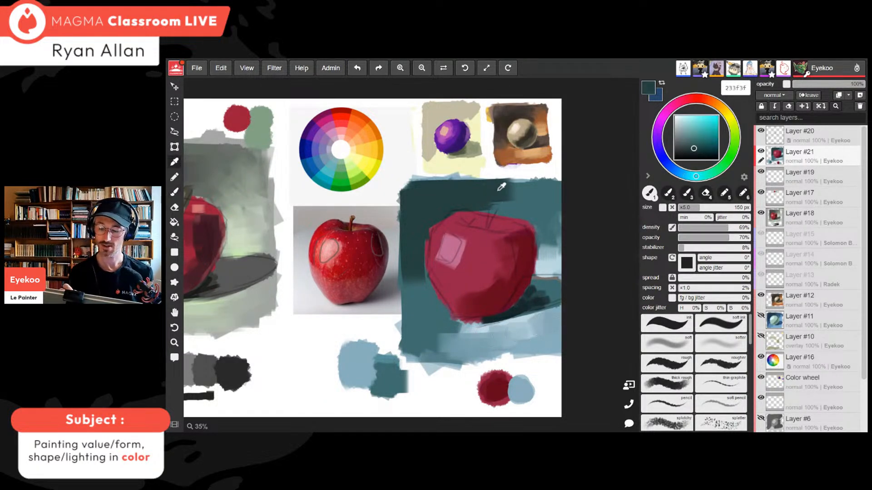
left_click(427, 202, "alt")
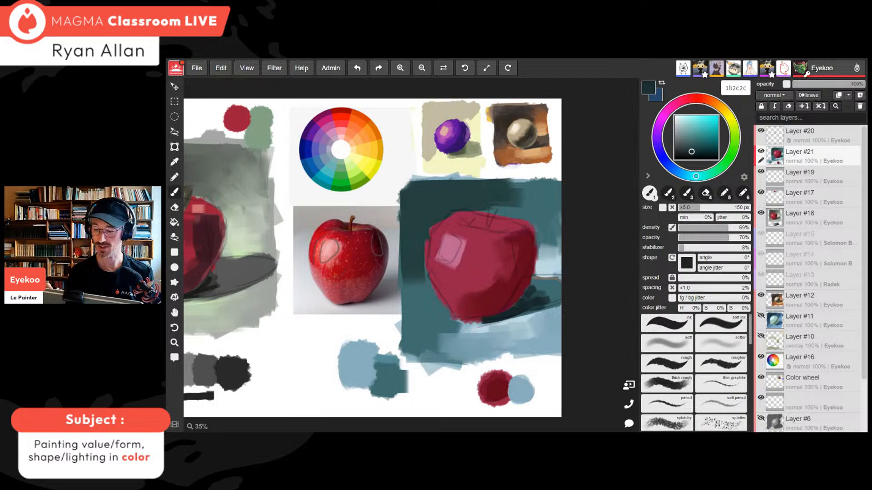
left_click(697, 153)
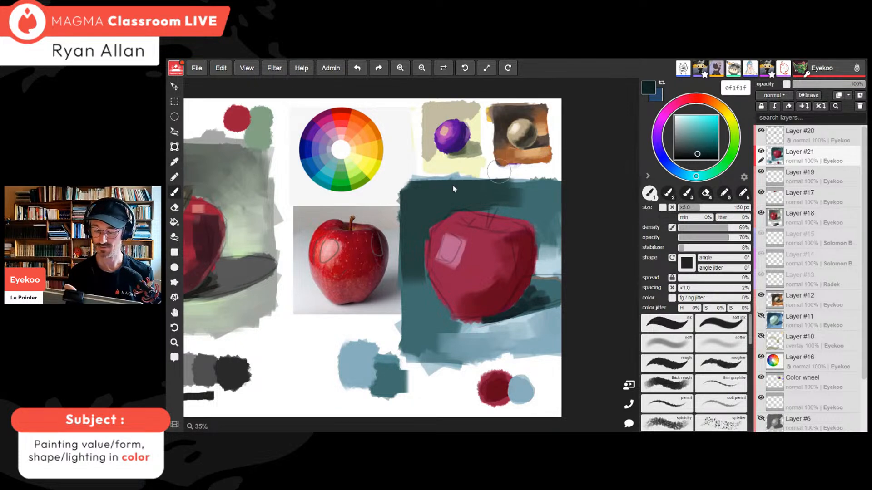
mouse_move(413, 197)
left_mouse_down()
mouse_move(412, 213)
mouse_move(422, 197)
mouse_move(447, 189)
mouse_move(410, 218)
mouse_move(415, 222)
mouse_move(459, 194)
mouse_move(416, 224)
left_mouse_up()
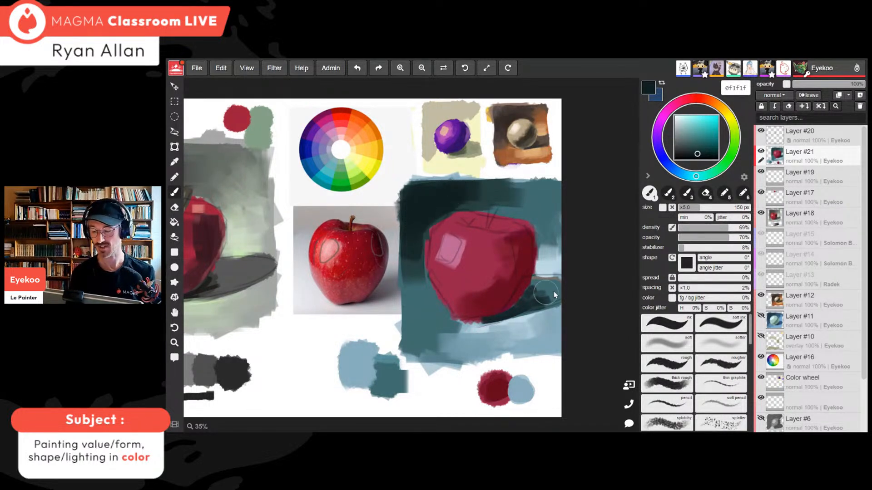
left_click(538, 295, "alt")
mouse_move(536, 295)
left_mouse_down()
mouse_move(552, 288)
mouse_move(541, 292)
mouse_move(554, 295)
mouse_move(538, 285)
left_mouse_up()
Mix a darker shadow red 550d15 from the apple's right side and compare both apple studies as a whole
left_click(530, 248, "alt")
left_click_drag(710, 140, 711, 145)
key("ctrl+minus")
key("ctrl+minus")
key("ctrl+minus")
key("ctrl+minus")
key("ctrl+minus")
key("ctrl+minus")
key("ctrl+minus")
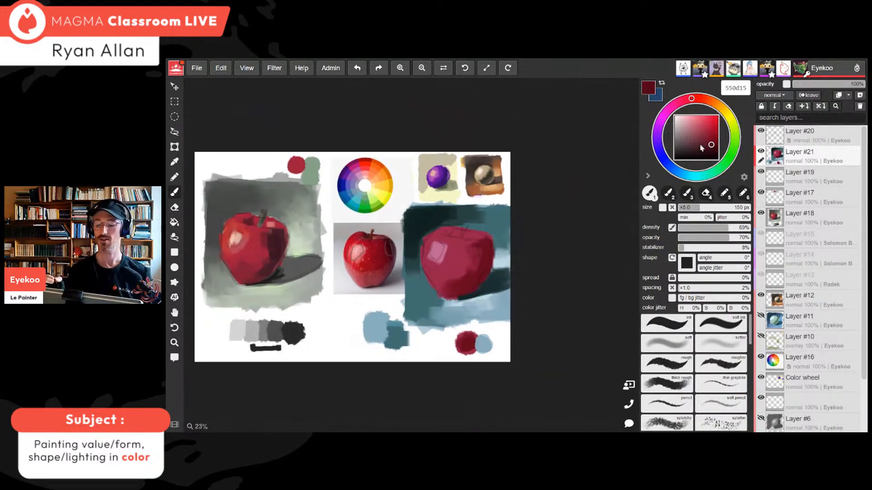
key("ctrl+plus")
key("ctrl+plus")
key("ctrl+plus")
key("ctrl+plus")
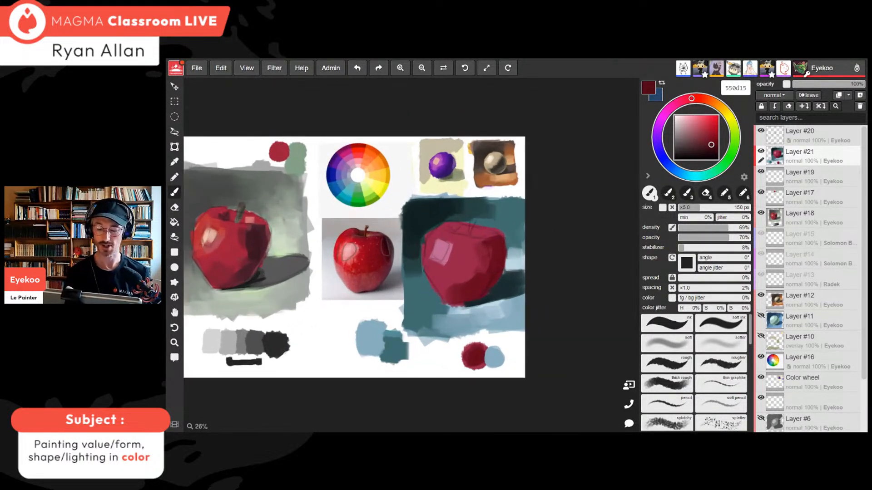
Extend dark teal 0f1f1f down the background left of the apple and blend it into teal 3d6971
left_click(422, 226, "alt")
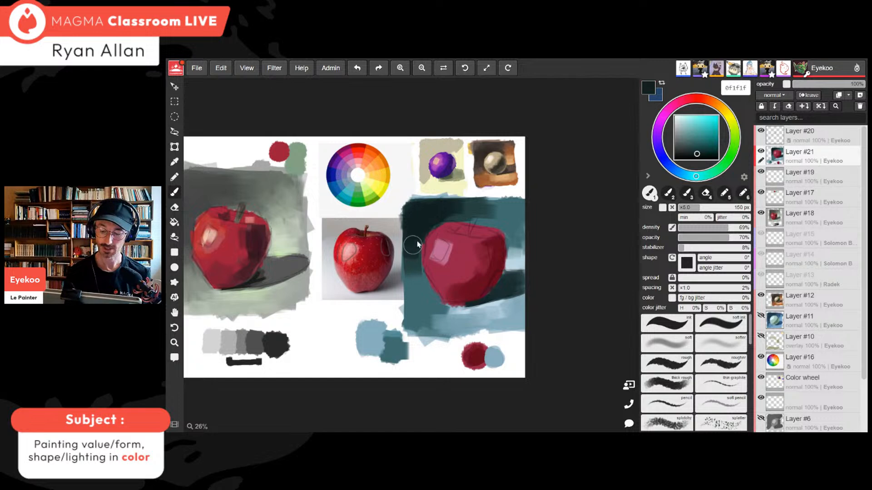
mouse_move(417, 240)
left_mouse_down()
mouse_move(412, 293)
mouse_move(411, 247)
mouse_move(414, 284)
left_mouse_up()
left_click(413, 279, "alt")
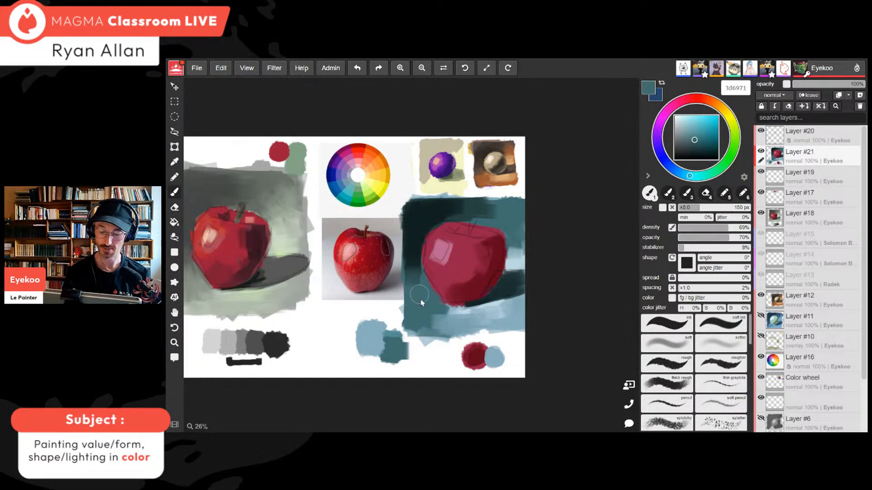
Darken the sampled red 6a111b to 4e0b12 and brush it over the apple's right shadow side at 70 px
left_click(504, 255, "alt")
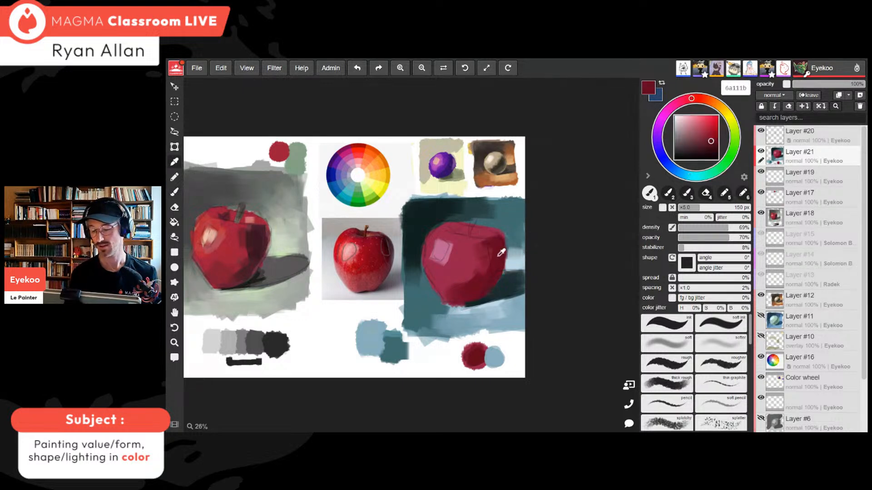
left_click(712, 145)
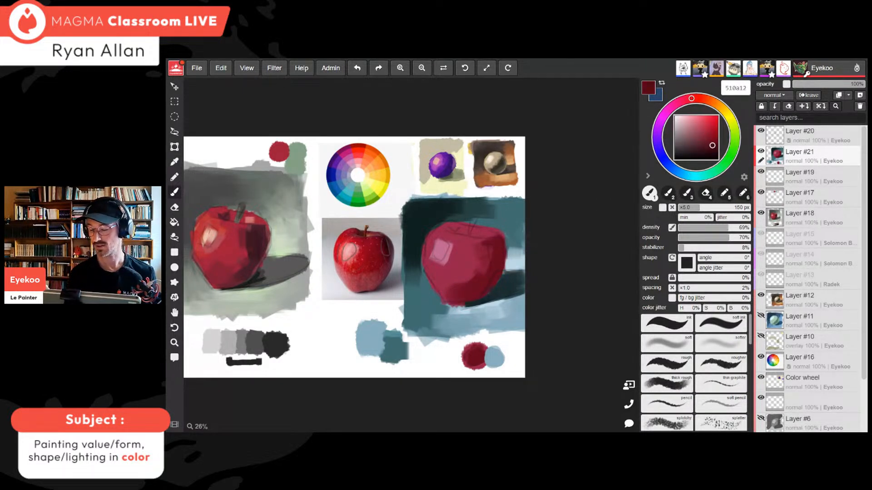
left_click(711, 141)
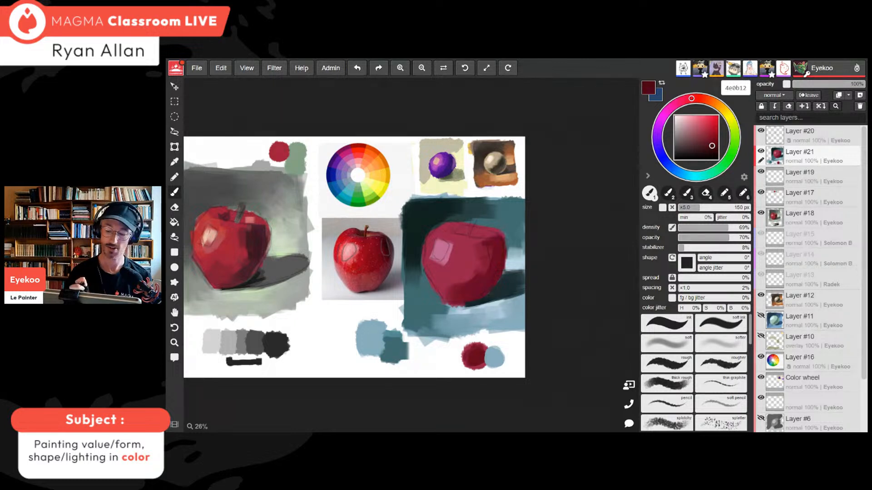
key("ctrl+plus")
key("ctrl+plus")
key("ctrl+plus")
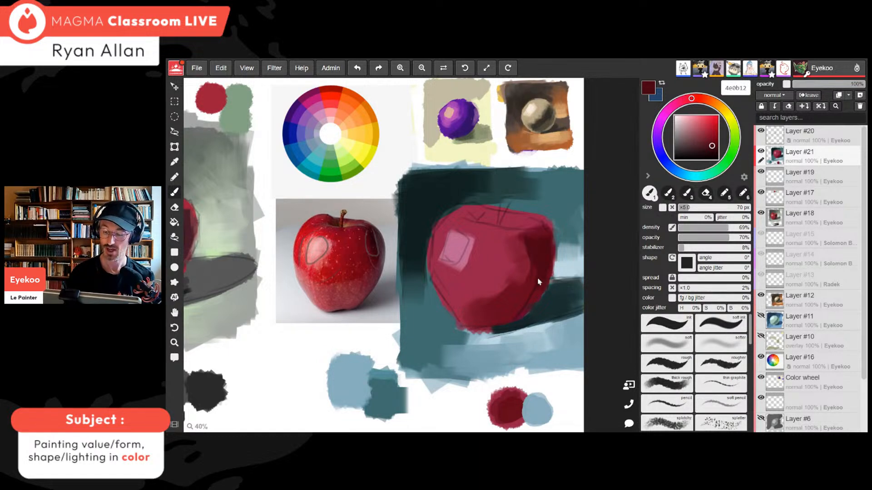
Try dark teal 0f1f1f strokes in the apple's stem hollow at 150 px and undo them
scroll(496, 331, "down", 2)
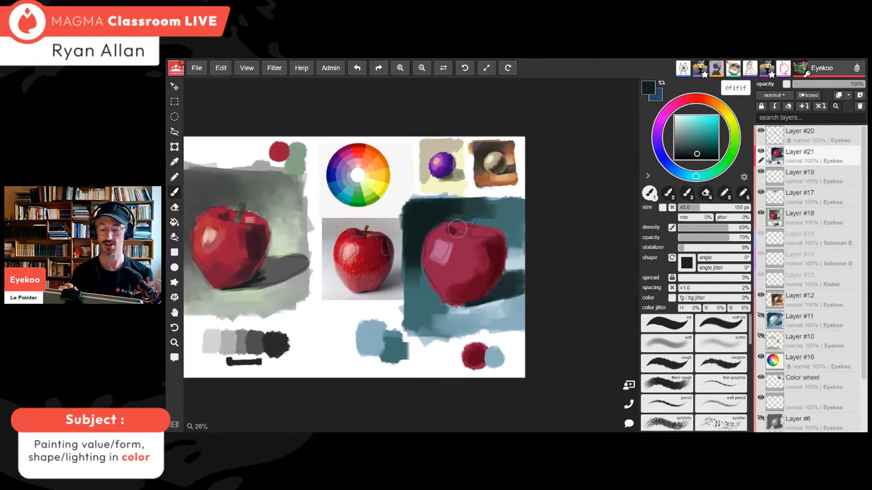
key("ctrl+plus")
key("ctrl+plus")
key("ctrl+plus")
left_click_drag(474, 216, 490, 215)
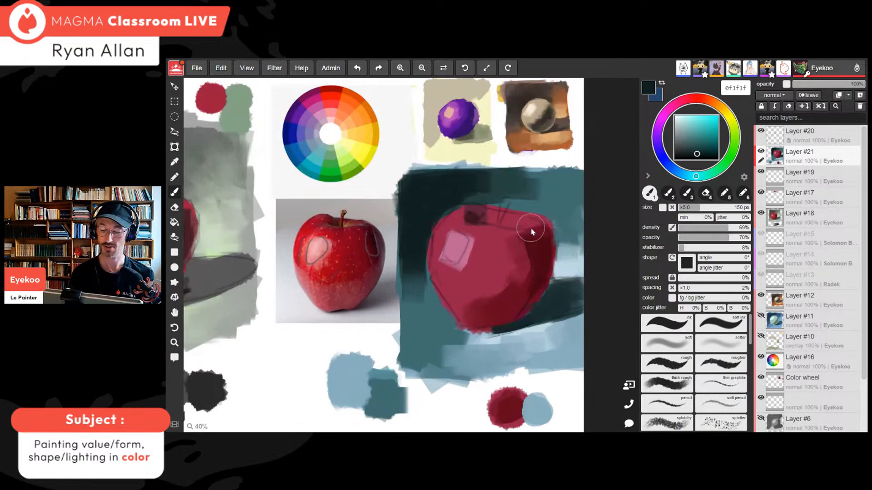
left_click(540, 254, "alt")
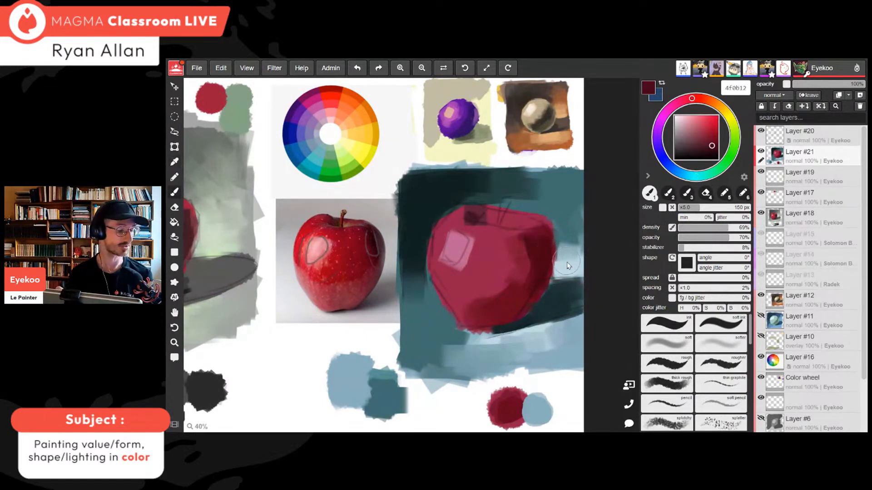
key("ctrl+z")
Paint the stem hollow with dark red 4f0b12, reducing the brush to 75 px after undoing a larger stroke
left_click_drag(696, 209, 704, 207)
left_click_drag(473, 216, 474, 218)
key("ctrl+z")
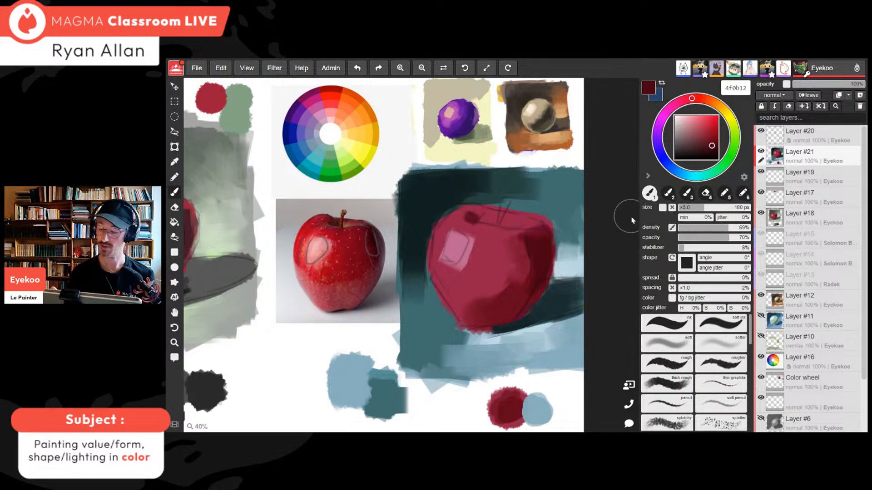
left_click(690, 208)
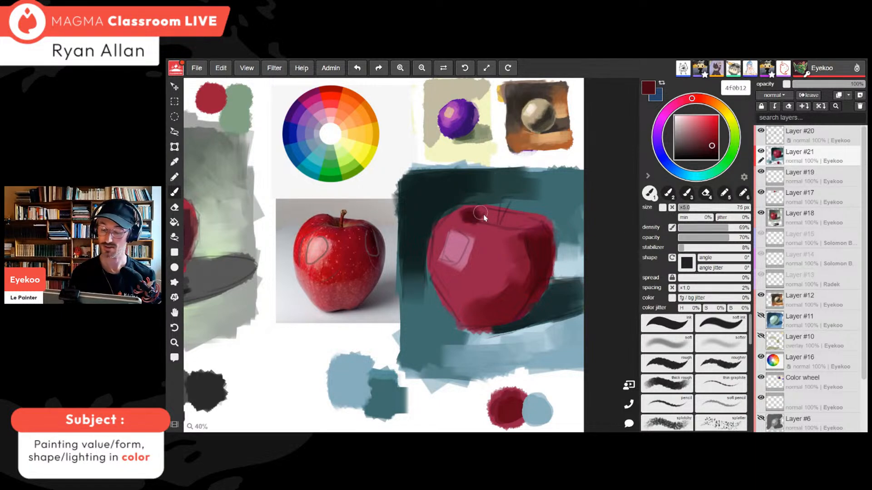
left_click(471, 217, "alt")
left_click_drag(471, 215, 555, 223)
Add a pink c47093 highlight on the apple's upper-right rim and soften its lower shadow with reds 741723 and a04257
left_click(467, 238, "alt")
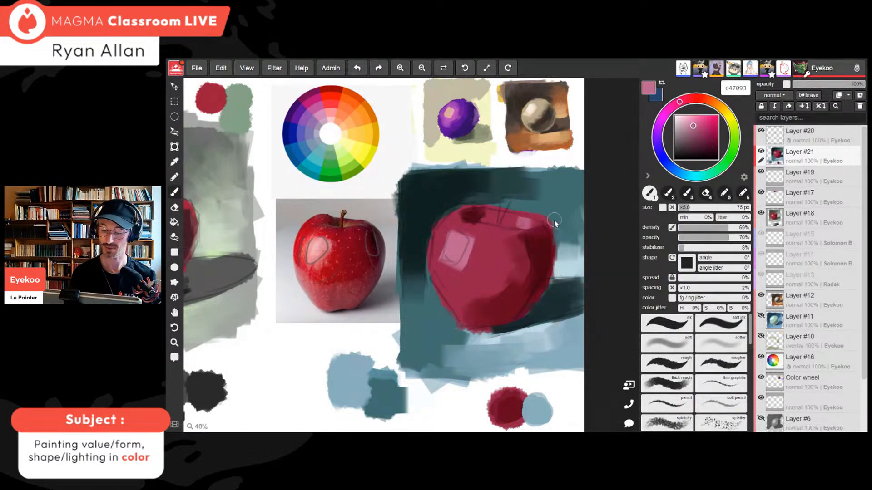
left_click(473, 314, "alt")
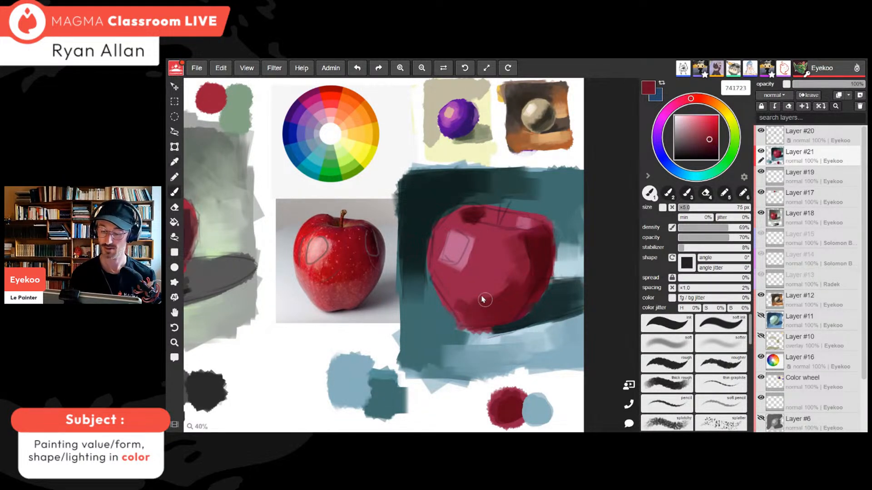
left_click(483, 300, "alt")
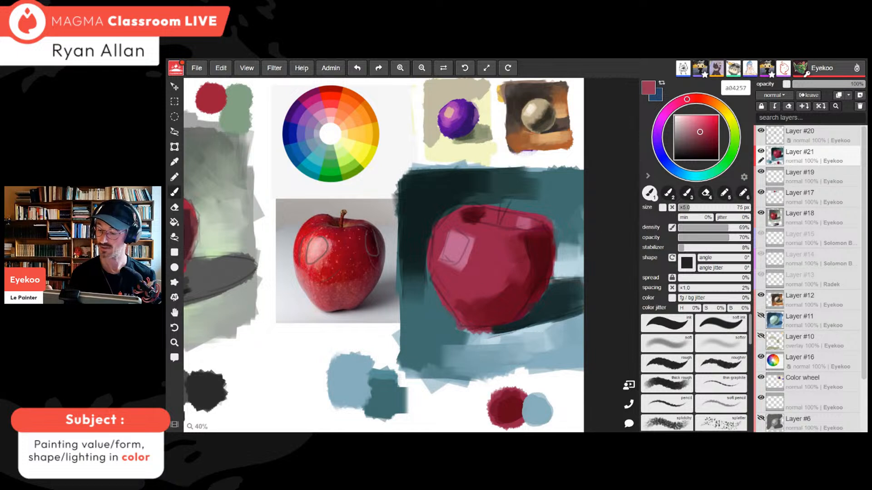
Brush muted pink 9c4f60 along the apple's right rim and deepen the adjacent shadow side with dark reds 500c13 and 520d14
left_click(544, 223, "alt")
left_click(545, 222, "alt")
left_click_drag(548, 253, 549, 246)
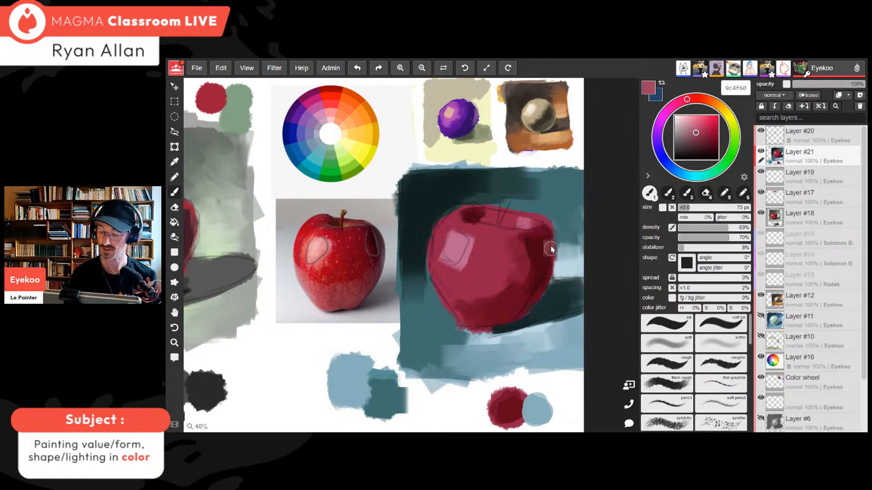
left_click(540, 245, "alt")
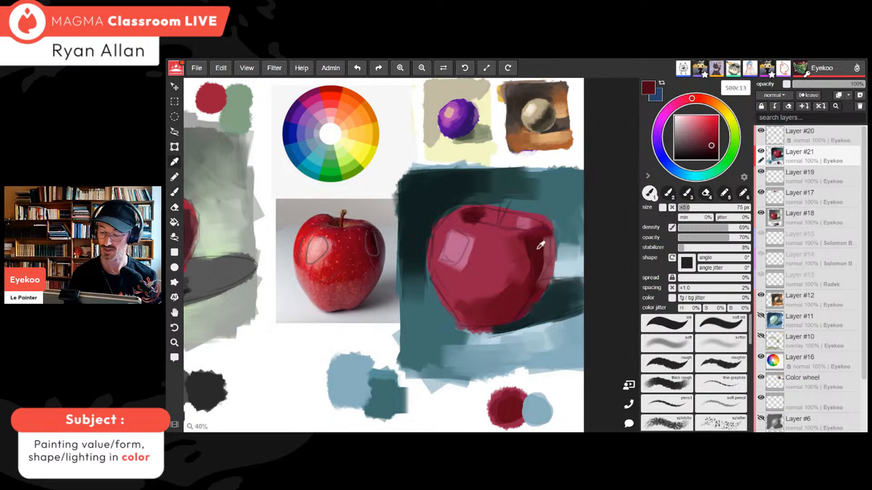
left_click_drag(542, 240, 532, 298)
left_click(530, 253, "alt")
left_click_drag(526, 243, 527, 280)
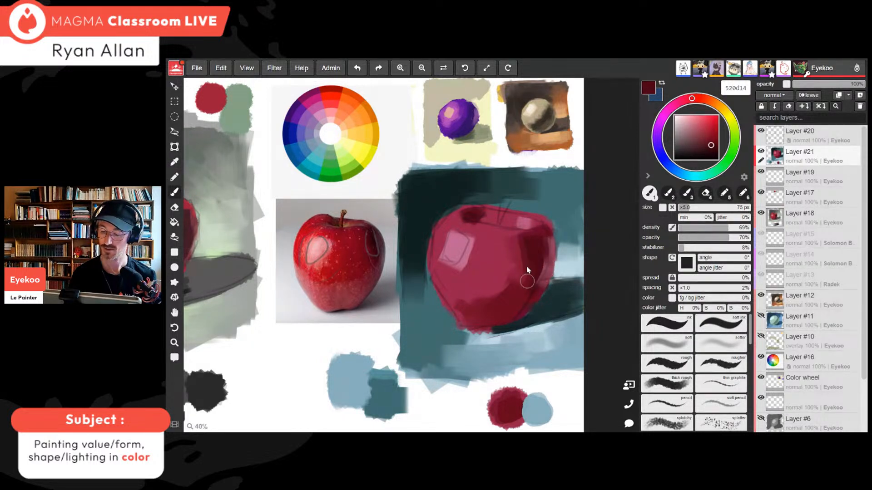
Examine the whole canvas to compare the blue-teal apple study with the grey one and the reference photo
key("ctrl+minus")
key("ctrl+minus")
key("ctrl+minus")
key("ctrl+minus")
key("ctrl+minus")
key("ctrl+minus")
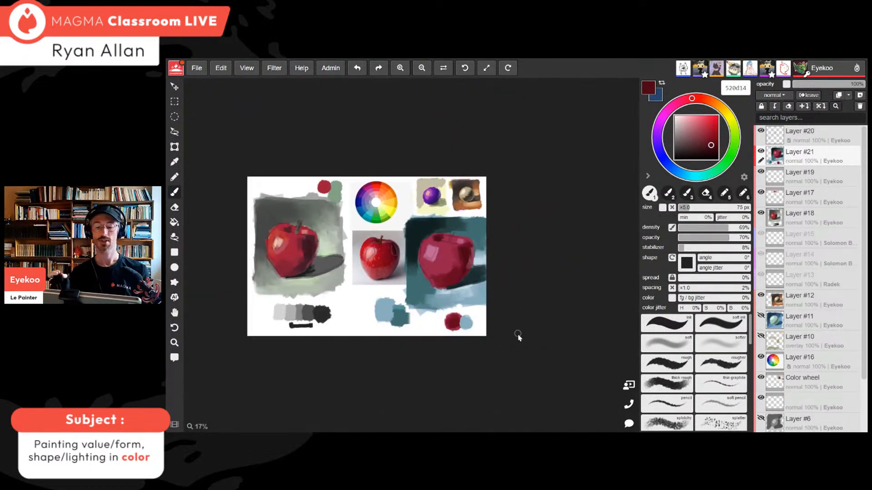
key("ctrl+plus")
key("ctrl+plus")
key("ctrl+plus")
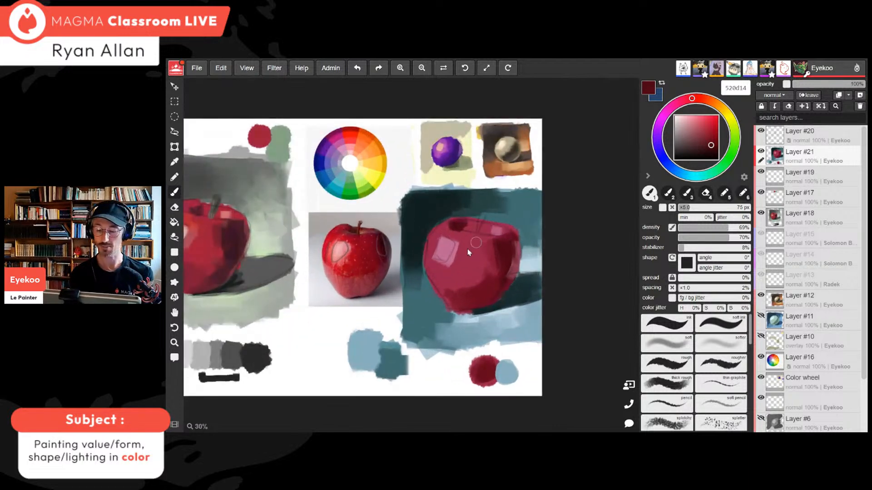
Paint the apple's stem at 35 px with dark red 75272b and go over it with brown 5b2b1a
left_click(469, 253, "alt")
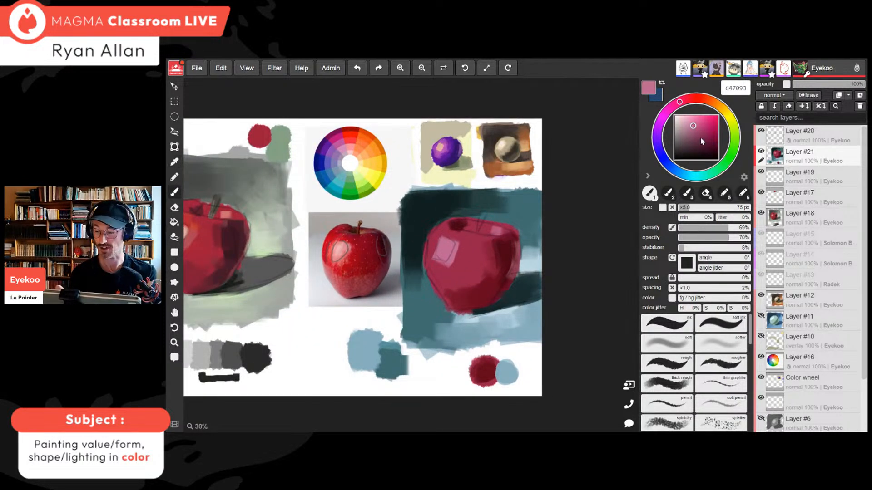
left_click(703, 140)
left_click_drag(679, 102, 693, 98)
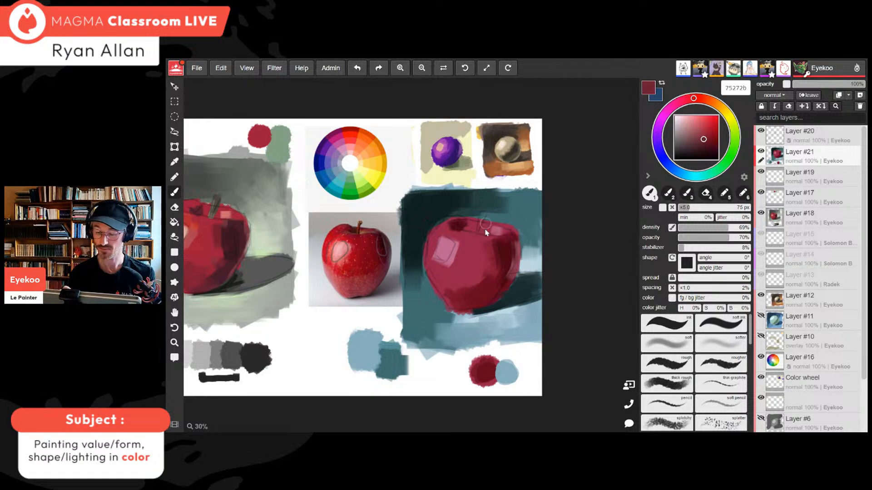
key("ctrl+plus")
key("ctrl+plus")
key("ctrl+plus")
left_click(684, 208)
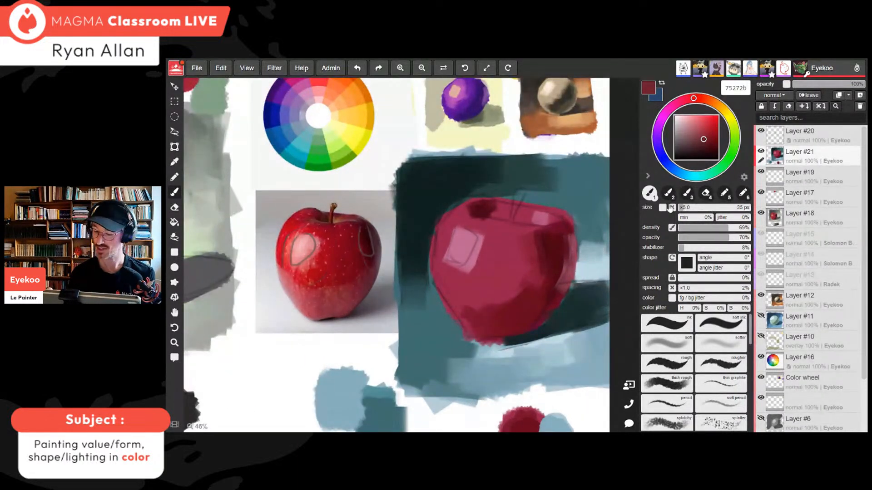
mouse_move(521, 193)
left_mouse_down()
mouse_move(514, 223)
mouse_move(522, 192)
left_mouse_up()
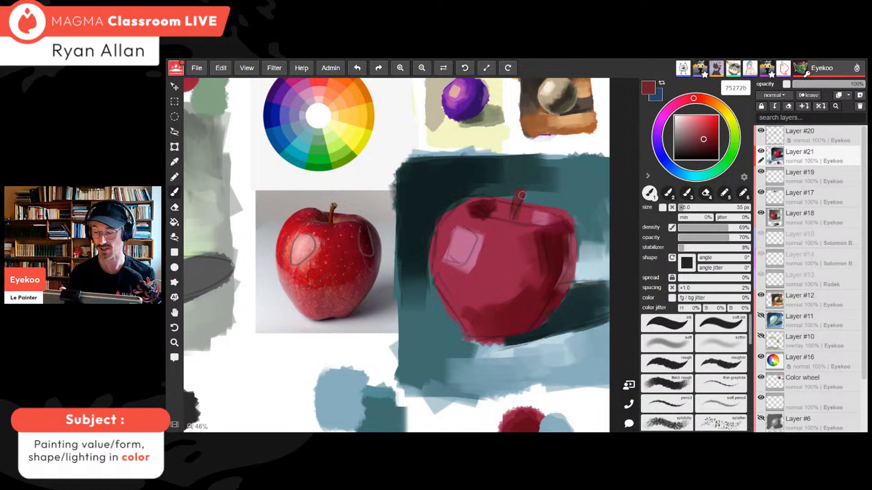
left_click(706, 100)
left_click(705, 143)
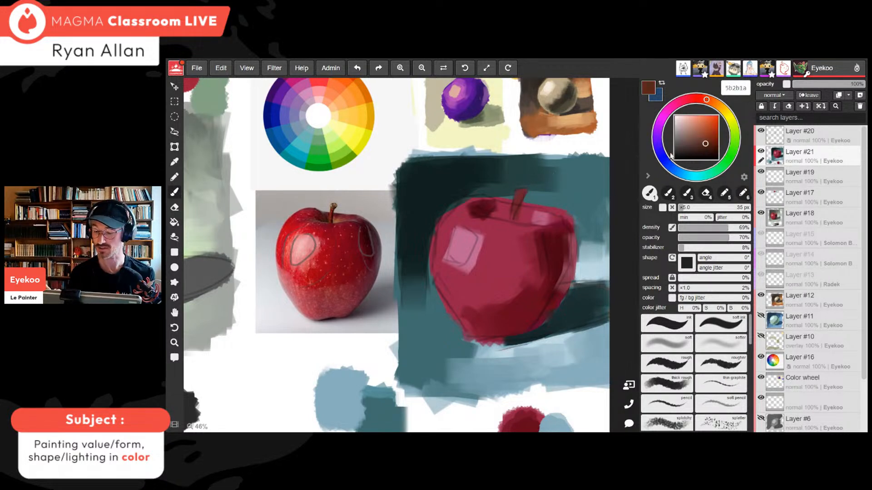
left_click_drag(524, 195, 515, 219)
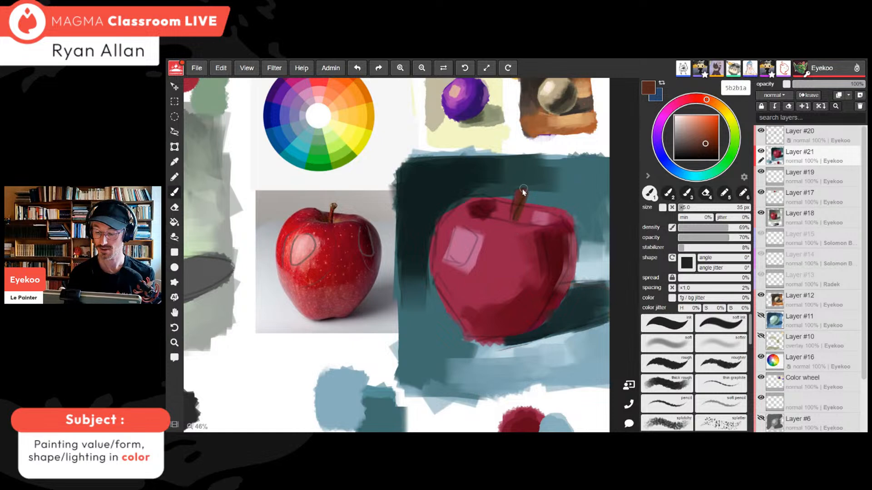
Brighten the highlight on the apple's upper-left side with pale pinks c4a1b4 and ebdae4 at 105 px
key("minus")
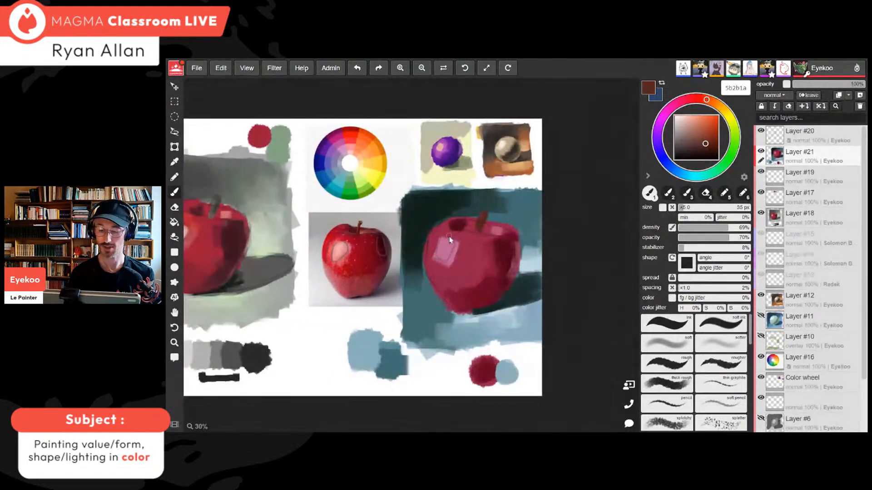
left_click(447, 247, "alt")
mouse_move(691, 125)
left_mouse_down()
mouse_move(682, 126)
mouse_move(675, 105)
left_mouse_up()
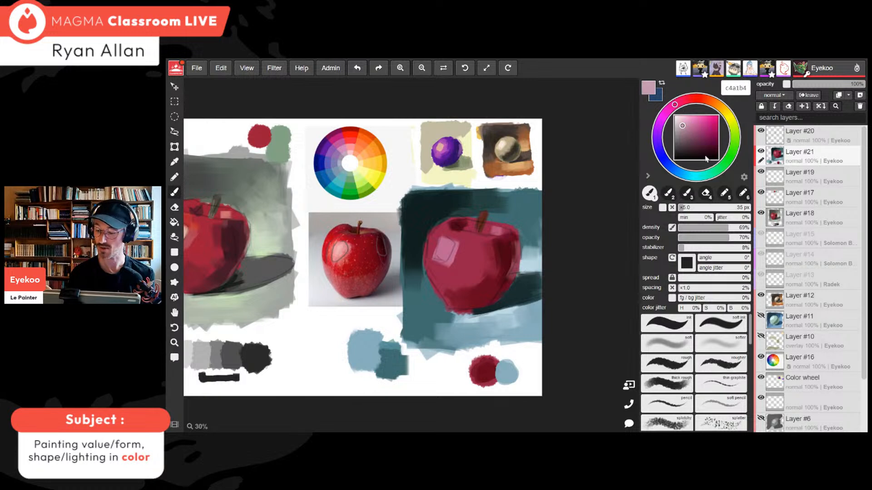
left_click(693, 208)
mouse_move(447, 243)
left_mouse_down()
mouse_move(439, 258)
mouse_move(444, 252)
left_mouse_up()
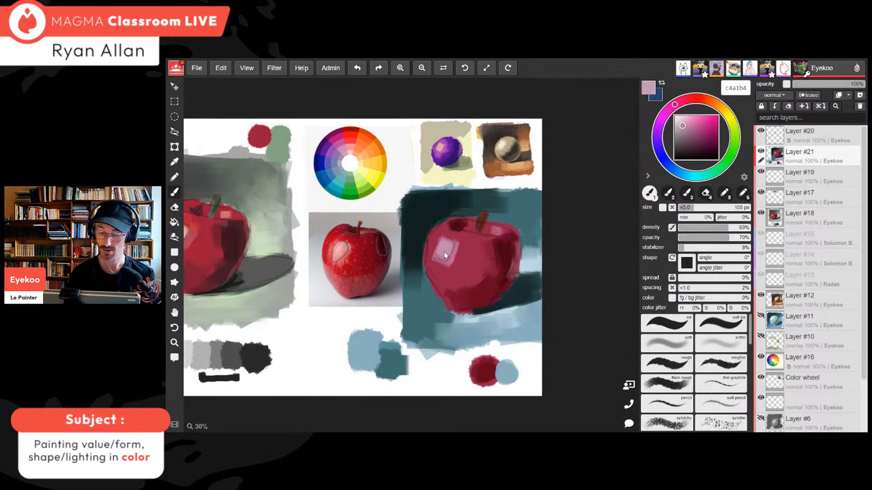
scroll(444, 255, "up", 3)
left_click(465, 241, "alt")
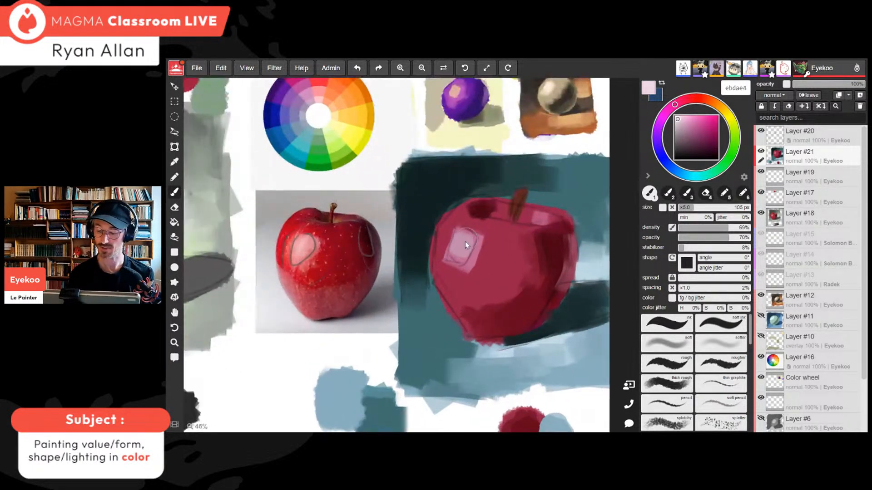
Dab a pale ebdae4 reflection on the table just below the apple and soften it with sampled blues 7ba2b2 and 3d6971
scroll(622, 228, "down", 4)
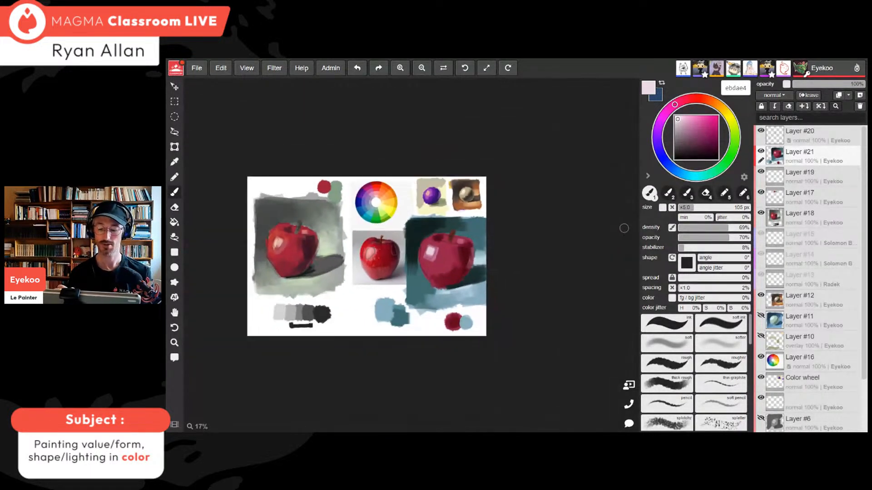
scroll(624, 229, "up", 1)
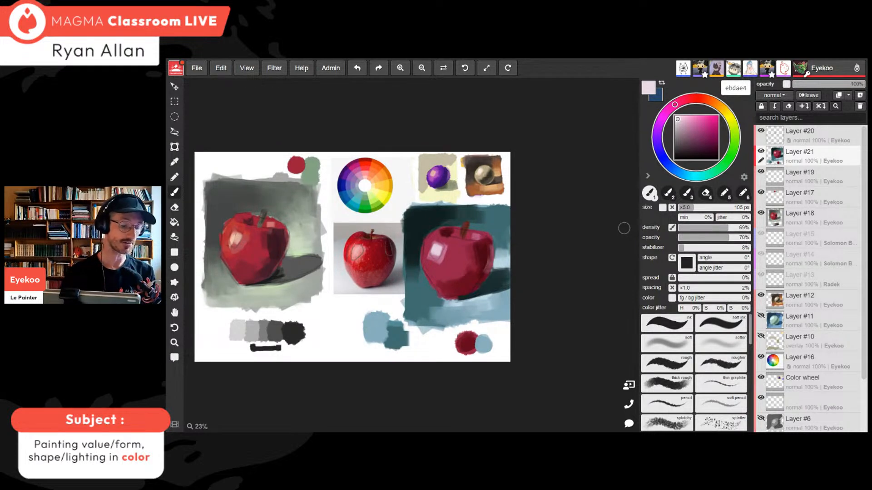
scroll(624, 228, "up", 1)
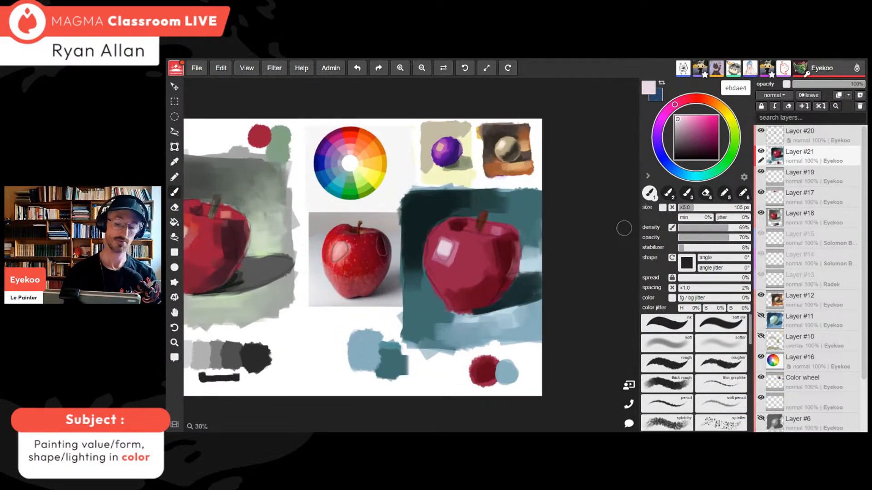
scroll(624, 228, "down", 1)
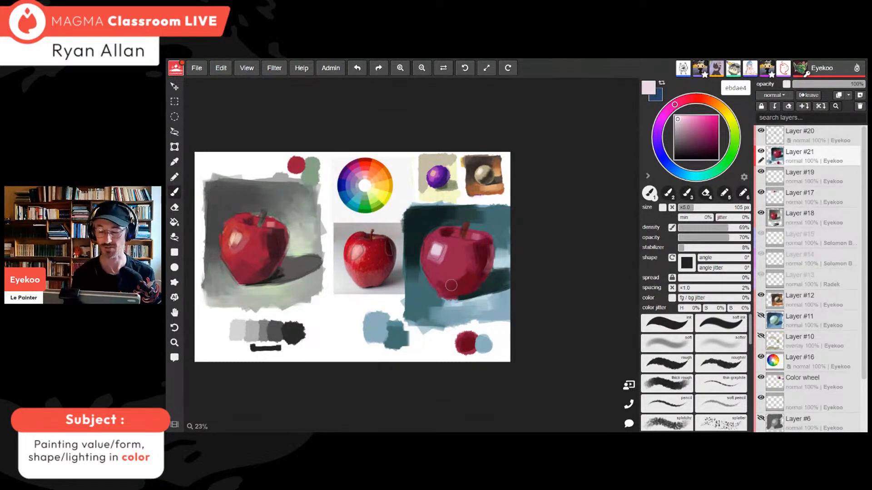
left_click_drag(435, 309, 427, 320)
left_click(445, 312, "alt")
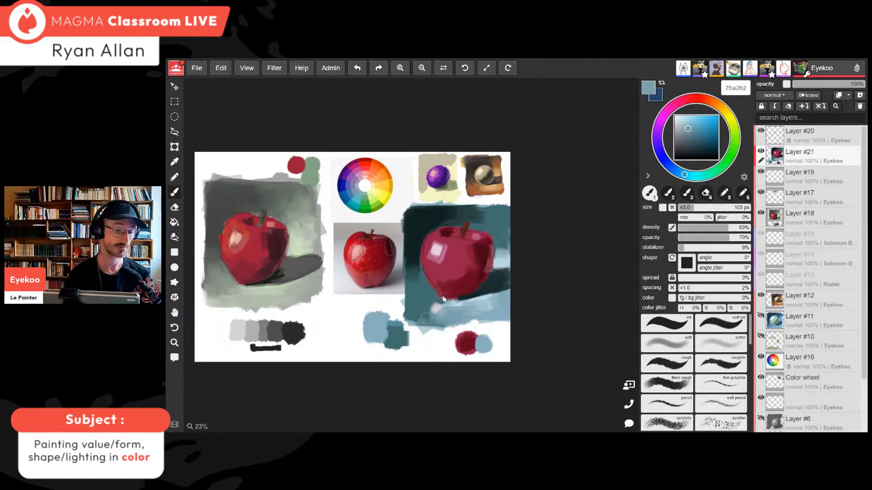
left_click(428, 305, "alt")
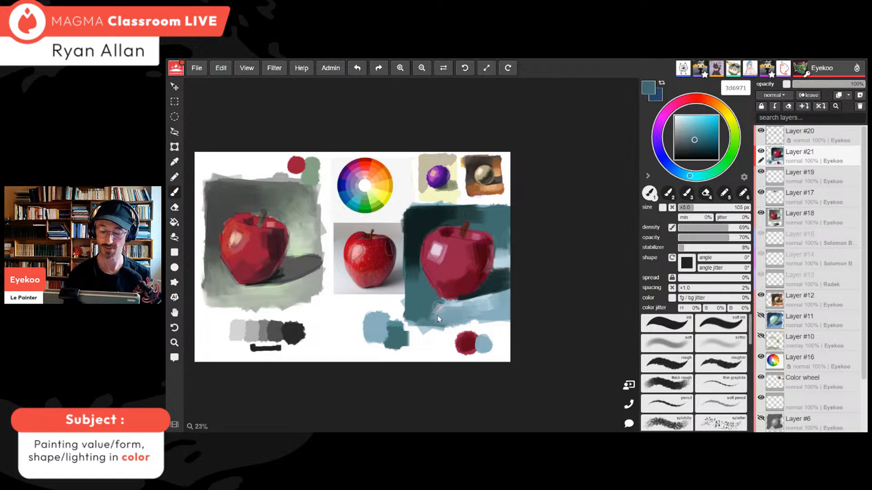
left_click(436, 308, "alt")
left_click(425, 302, "alt")
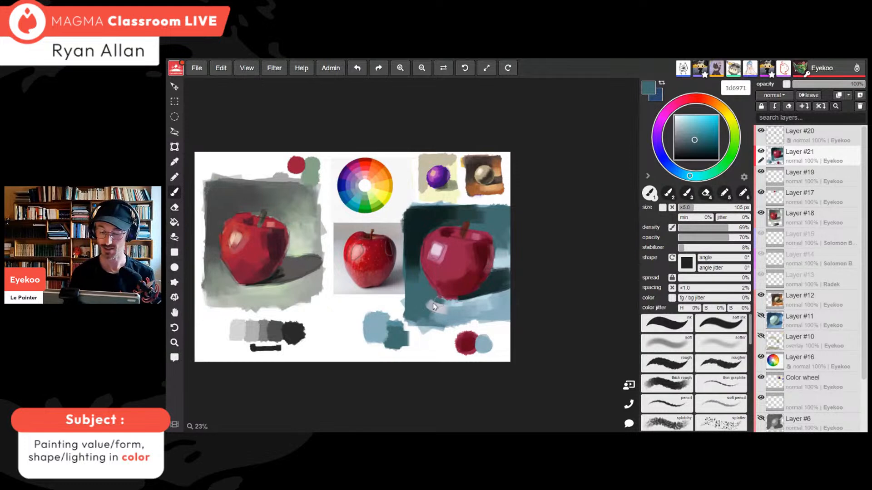
mouse_move(432, 303)
left_mouse_down()
mouse_move(422, 309)
mouse_move(439, 311)
left_mouse_up()
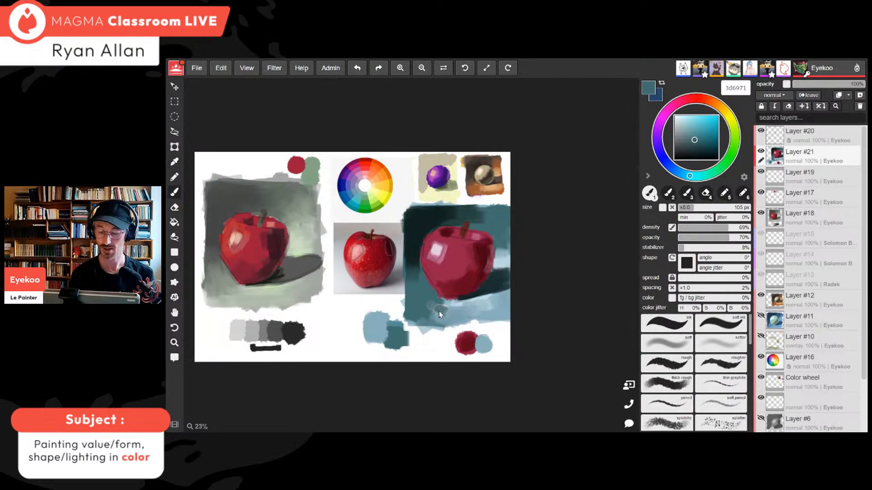
Blend the light table area beneath the apple and its shadow with sampled blues 6b919a and a9c7d3
key("alt")
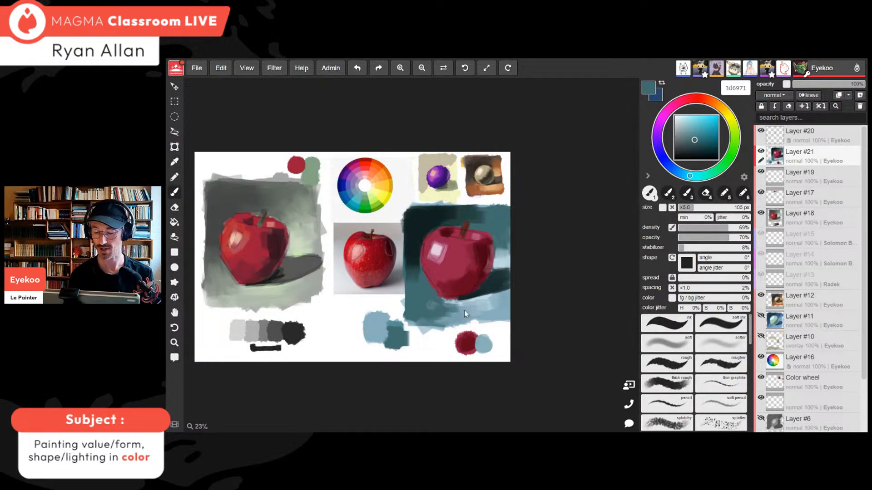
left_click(451, 308, "alt")
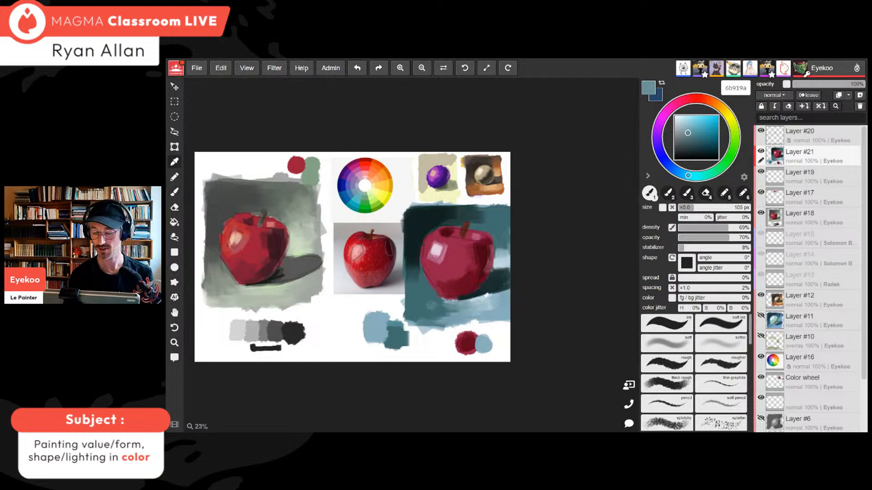
left_click(479, 302, "alt")
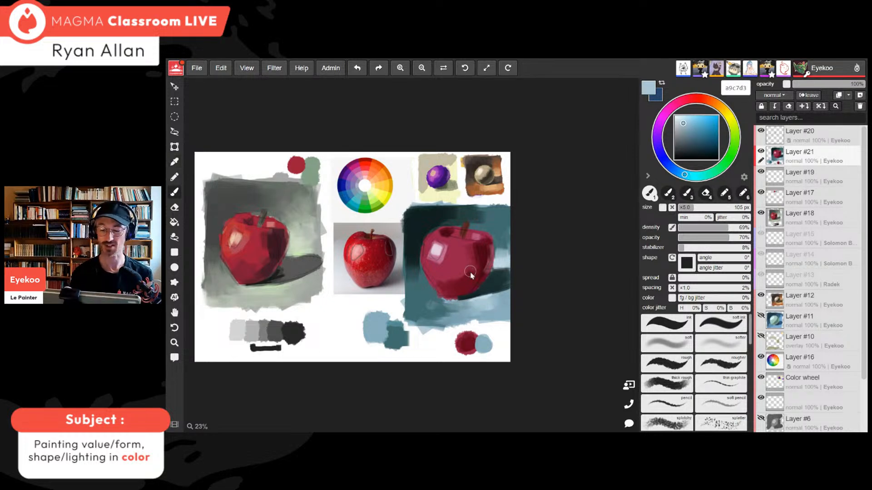
Rework the background around the apple's top and left edges with teal 3f6b71 and dark teal 132525
key("minus")
key("plus")
left_click(519, 227, "alt")
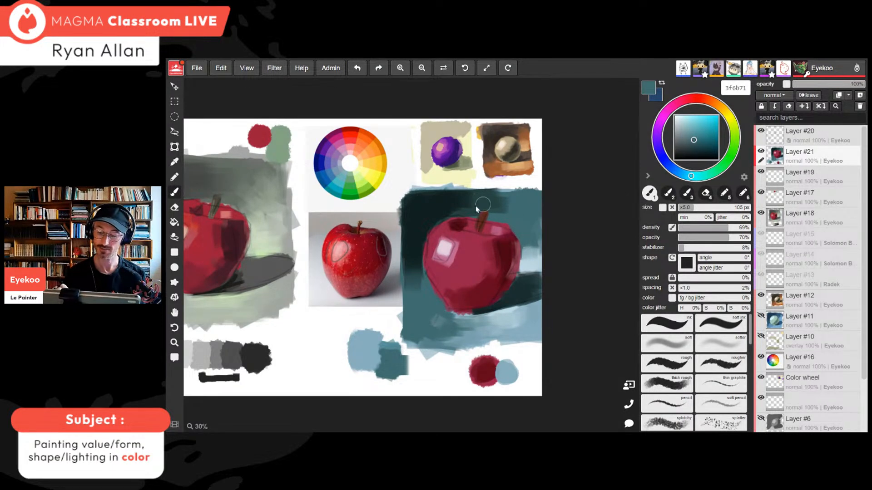
left_click(454, 203, "alt")
left_click(416, 247, "alt")
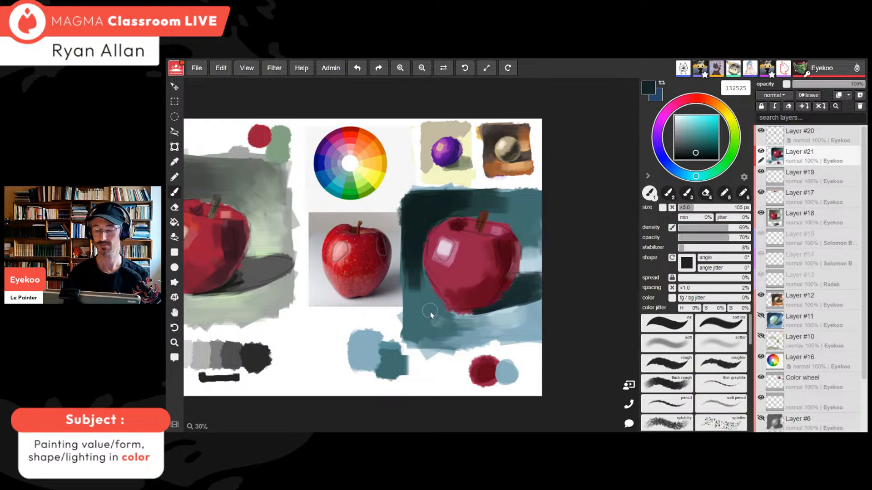
key("minus")
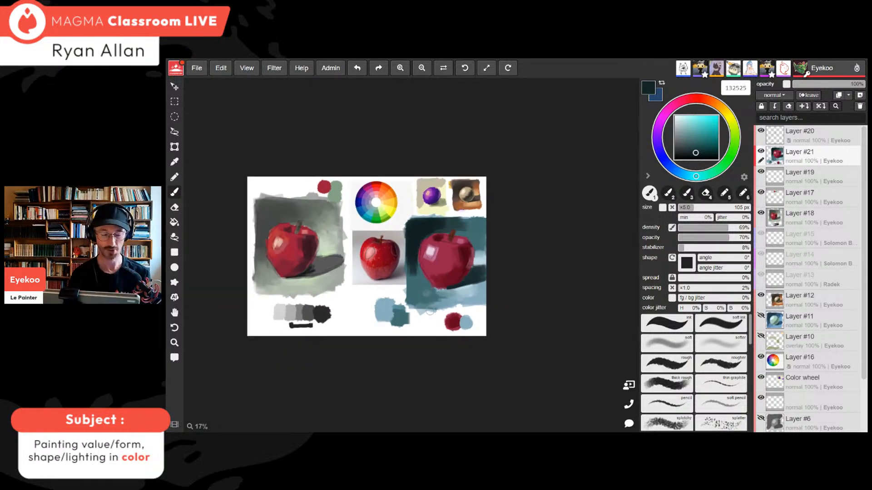
Blend the shadow on the apple's lower body with sampled reds, including 4f0b12, 9e2f48 and 5e101a
key("plus")
left_click(507, 249, "alt")
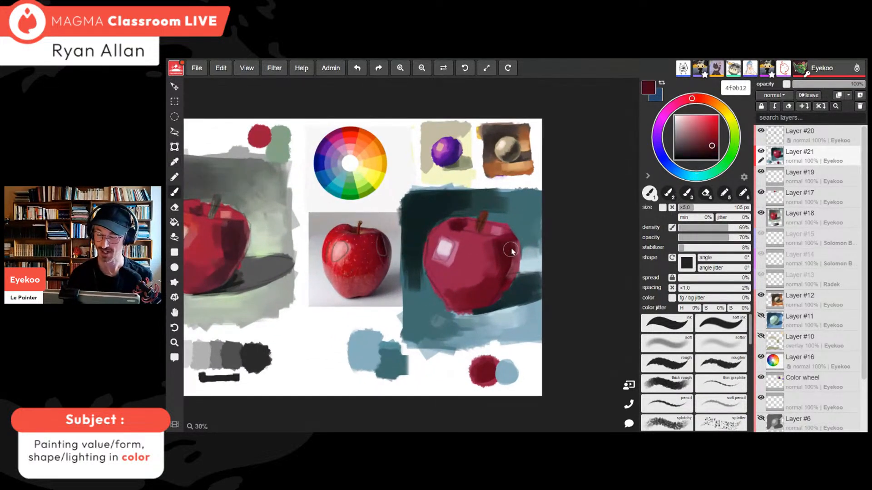
key("i")
left_click(482, 278, "alt")
left_click(453, 298, "alt")
left_click_drag(447, 291, 460, 293)
left_click(465, 288, "alt")
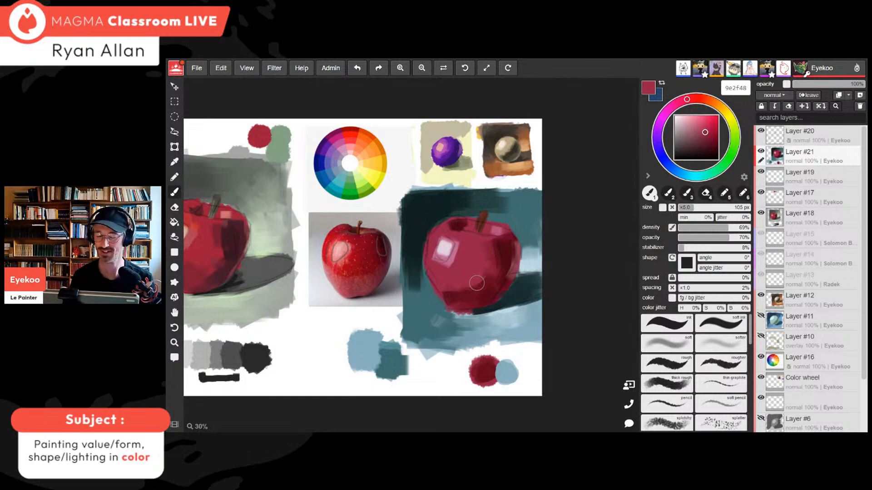
left_click(455, 297, "alt")
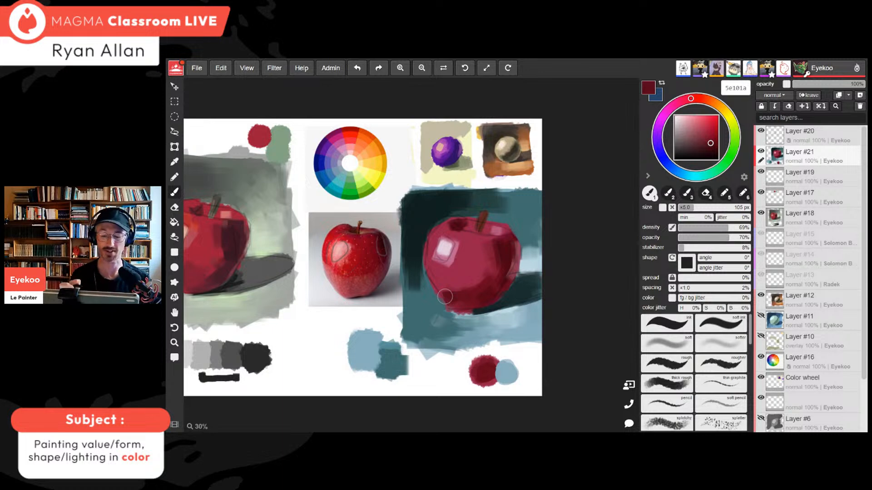
Darken the background along the apple's left side and above it with sampled dark teals 1b3132 and 112222
left_click(427, 292, "alt")
left_click(428, 293, "alt")
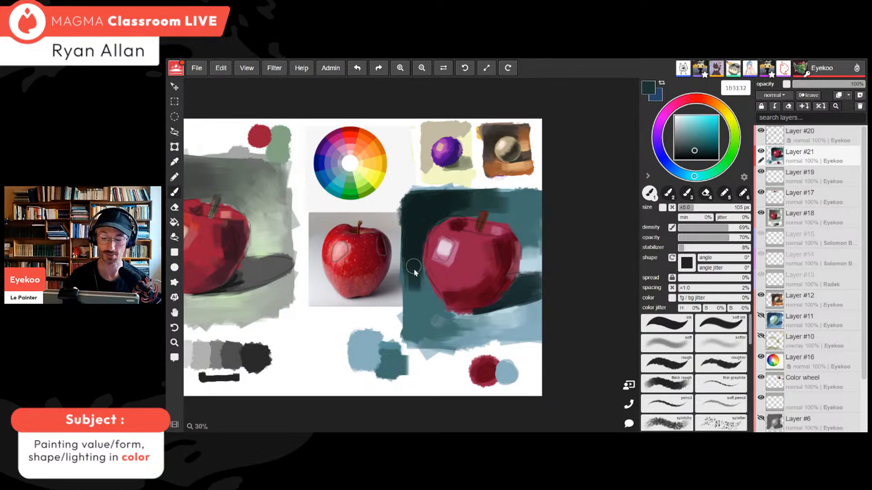
left_click_drag(421, 279, 408, 271)
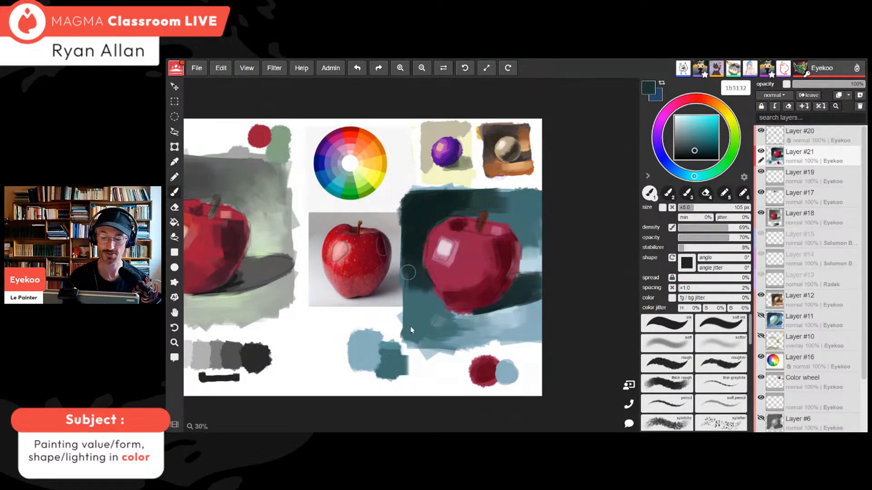
left_click(458, 198, "alt")
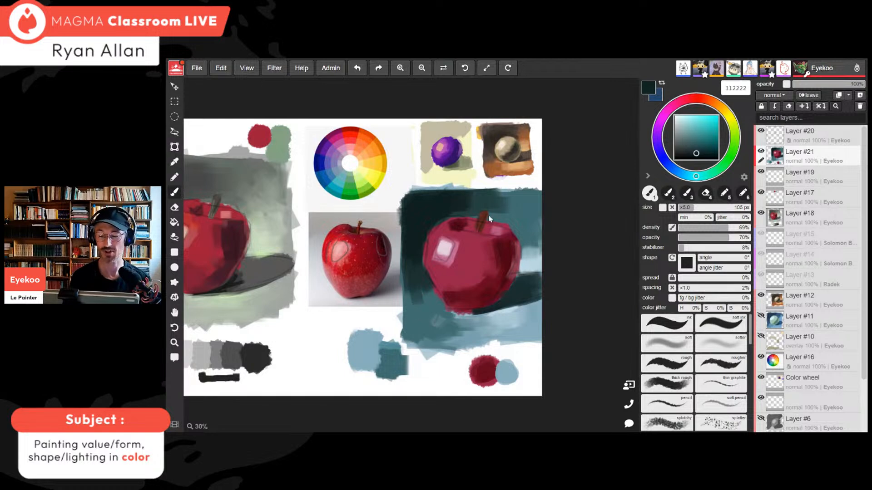
scroll(489, 222, "down", 2)
scroll(489, 219, "up", 1)
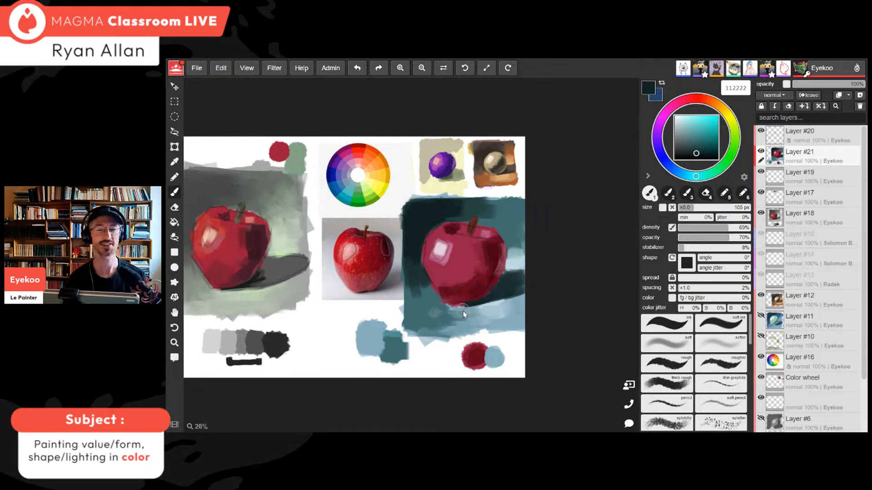
Blend the background beside the apple's lower left with sampled teal 1c3233, and sample dark teal 0f1f1f and red 5e101a around its top
left_click(452, 228, "alt")
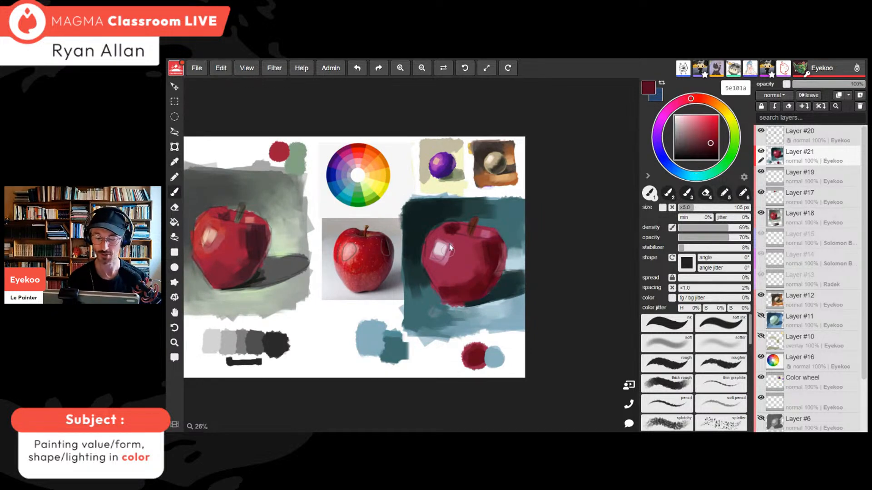
left_click(420, 265, "alt")
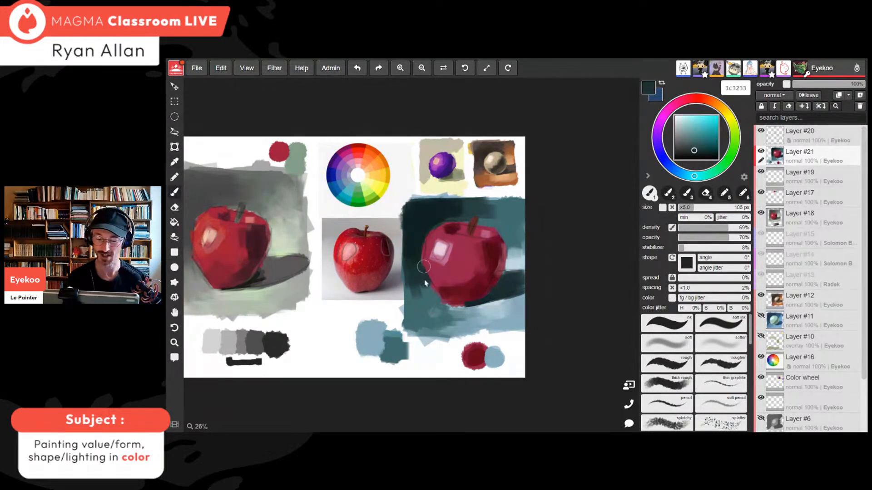
left_click_drag(423, 267, 412, 297)
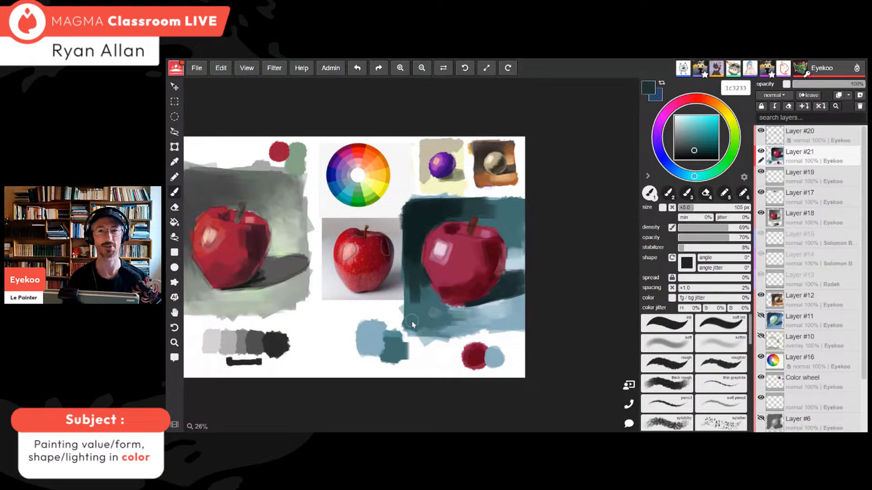
scroll(412, 323, "down", 1)
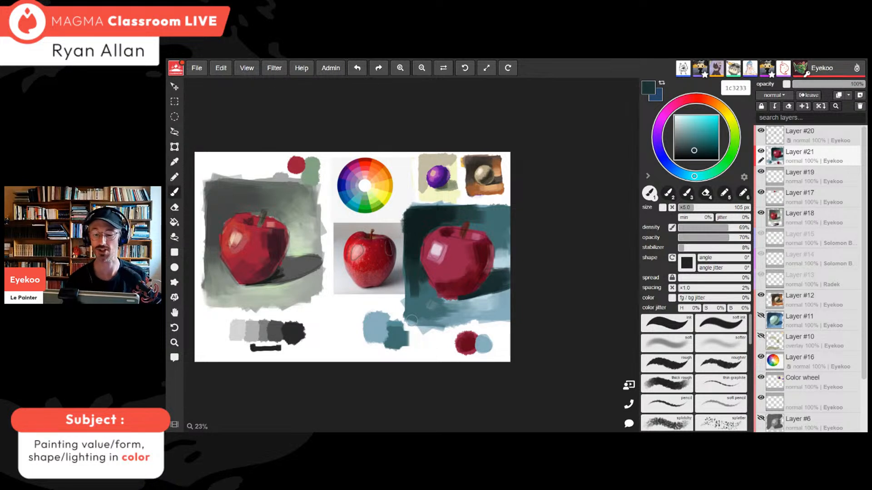
left_click(417, 226, "alt")
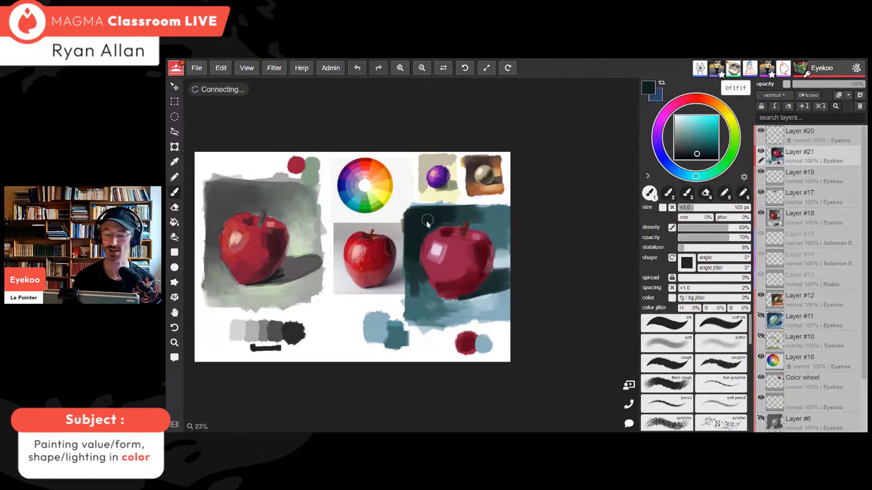
left_click(439, 217, "alt")
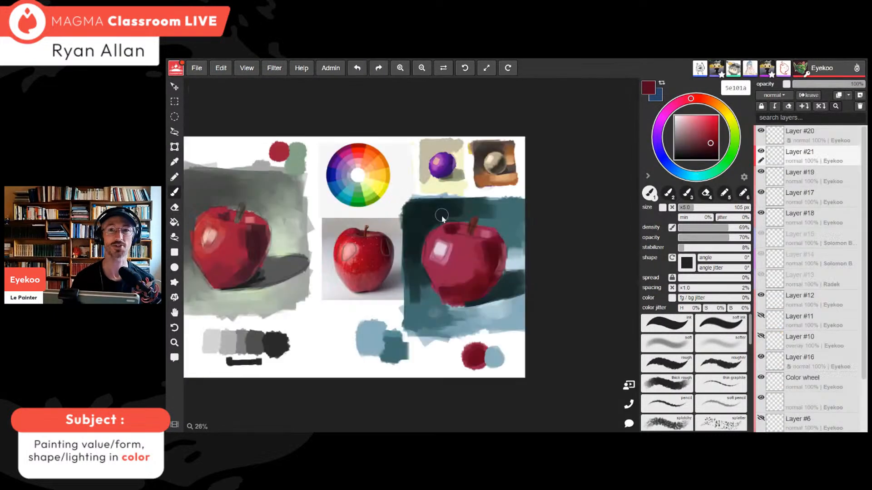